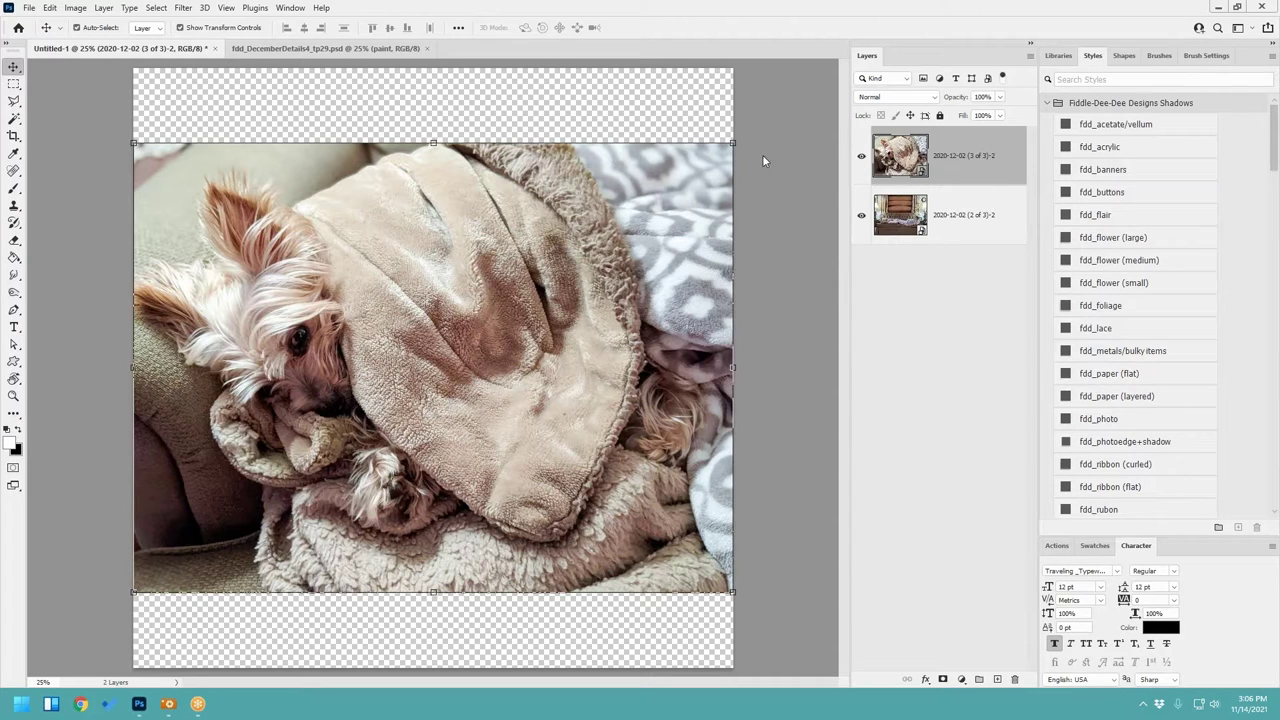
Step: Copy both photos from the untitled document into the fdd_DecemberDetails4_tp29 template and bring them to the top of the layer stack
left_click(957, 217, "shift")
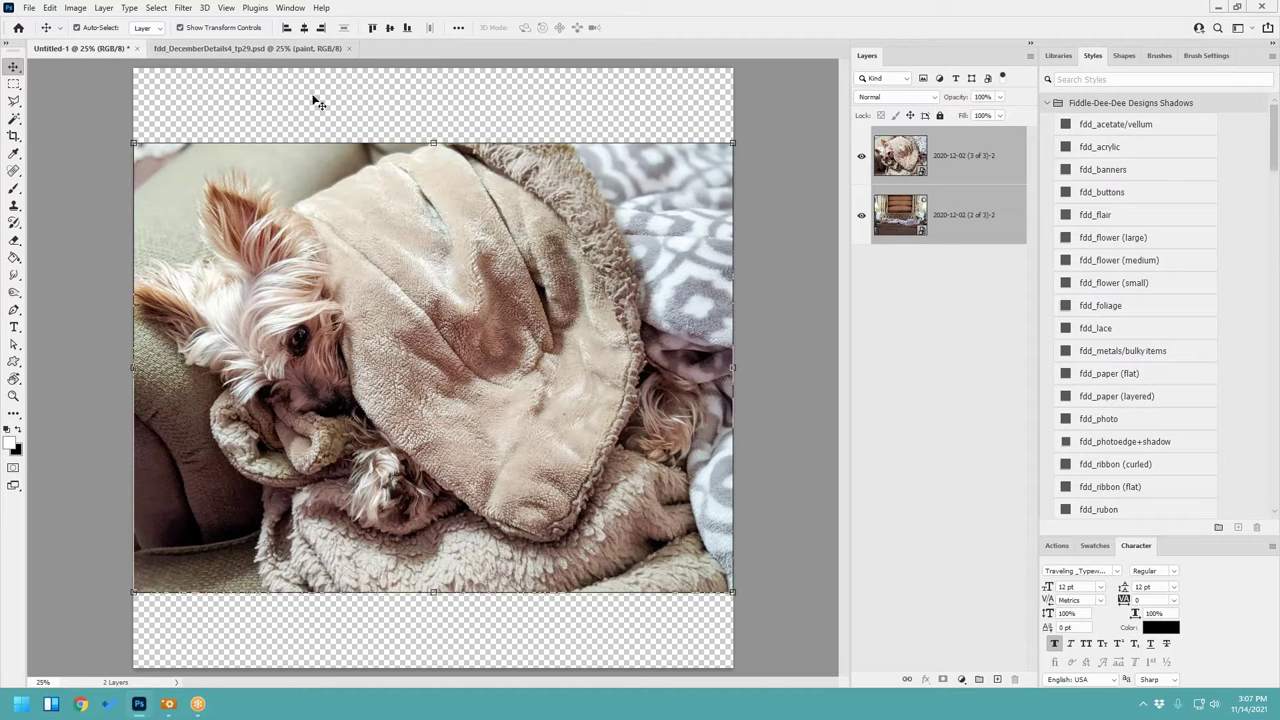
left_click_drag(906, 160, 510, 320)
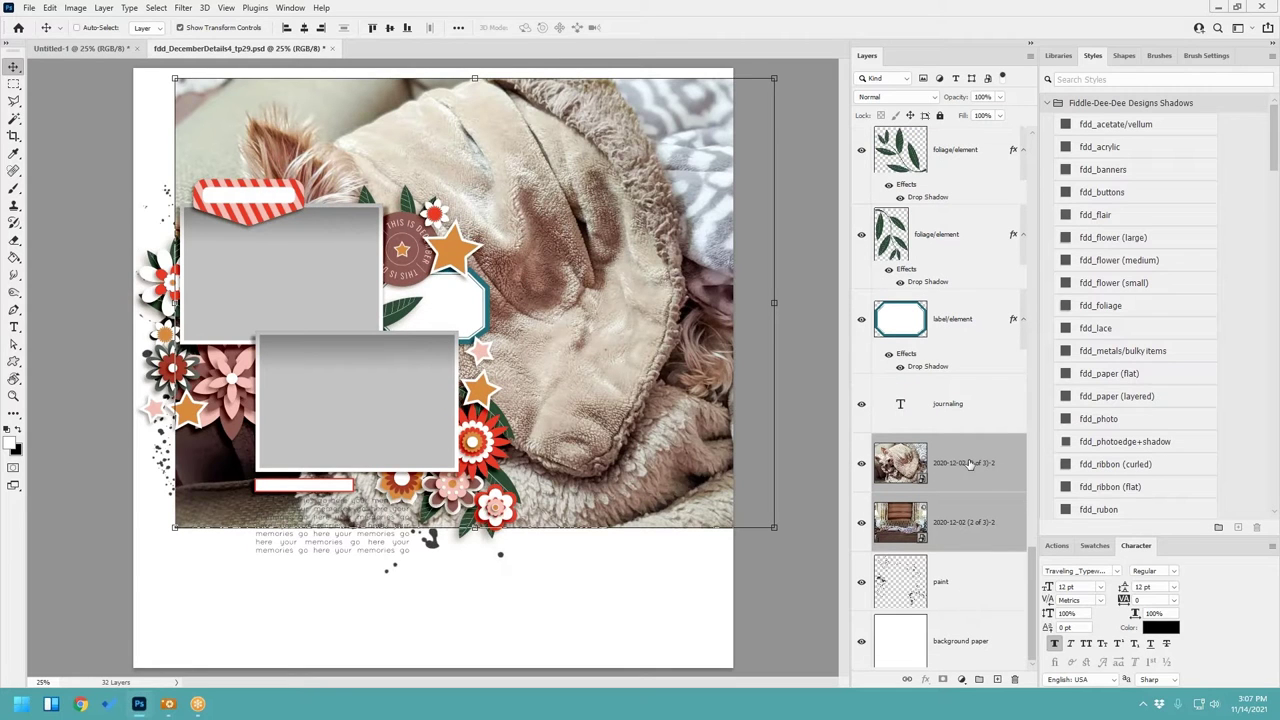
key("ctrl+shift+bracketright")
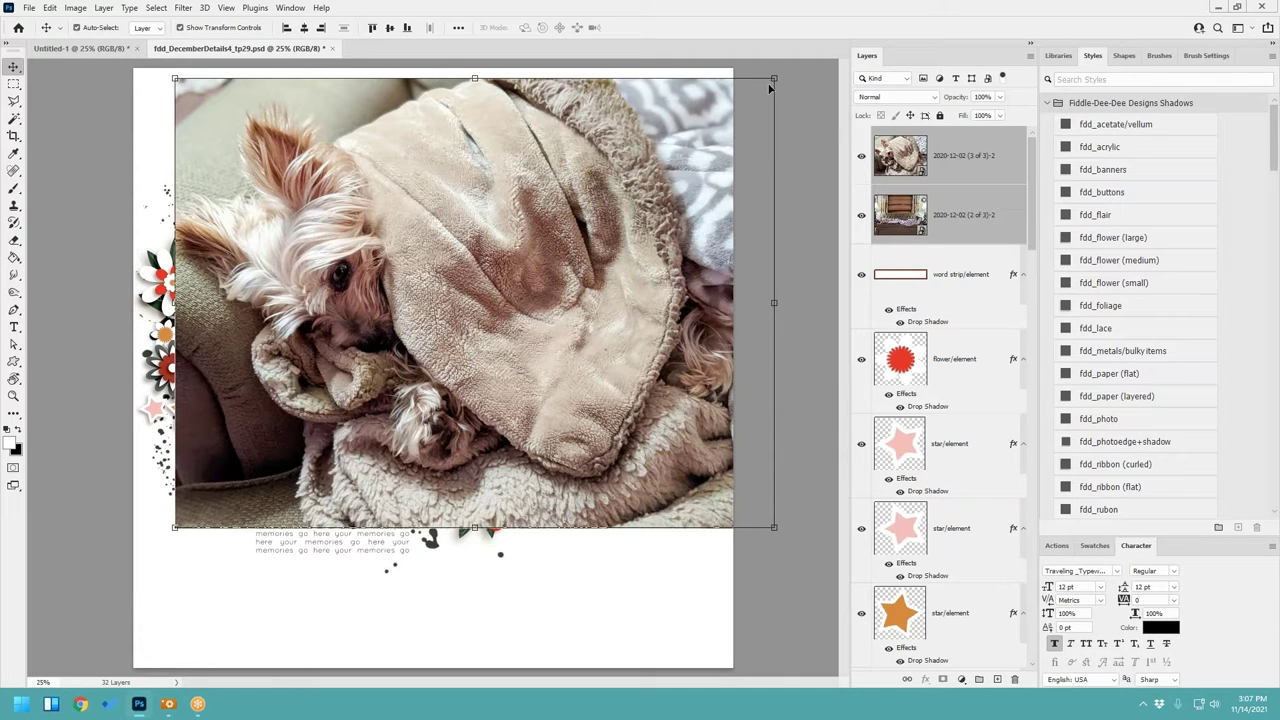
Step: Scale both photos together to about 40% and place them over the lower photo frame
left_click_drag(774, 79, 416, 356)
left_click_drag(367, 406, 430, 378)
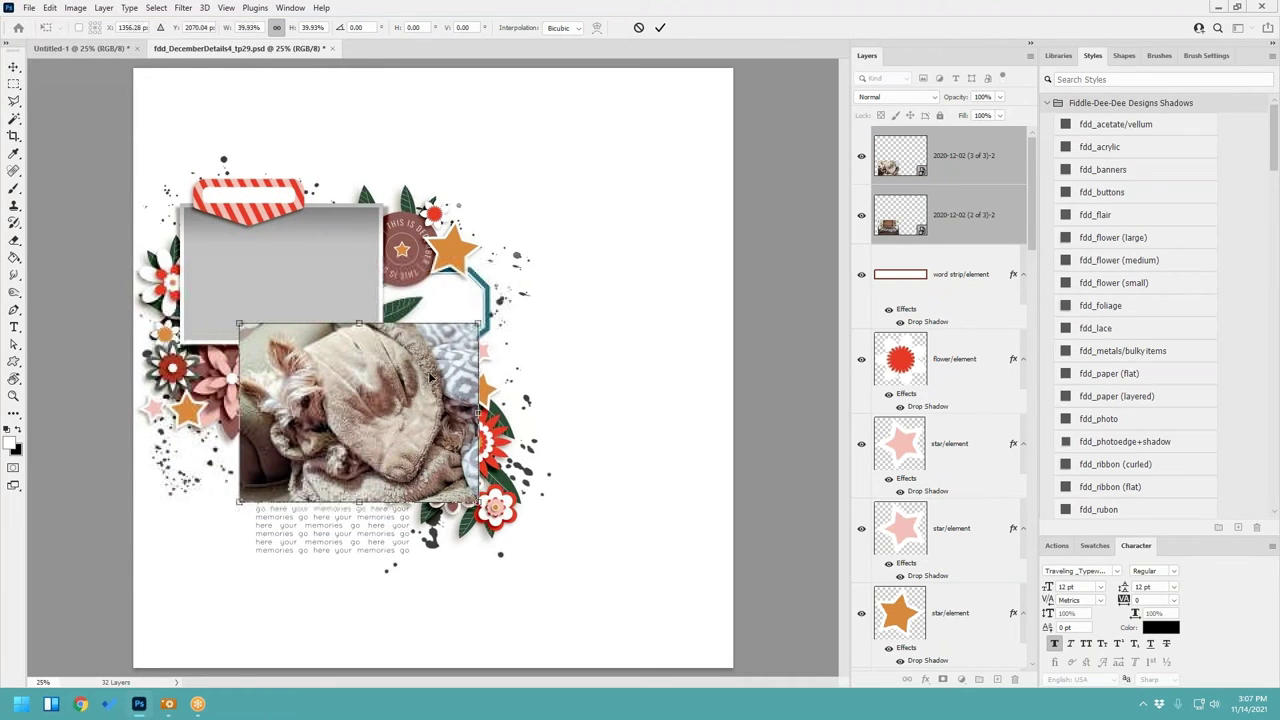
left_click(660, 27)
Step: Position the sofa photo over the upper frame and the dog photo over the lower frame
left_click(943, 238)
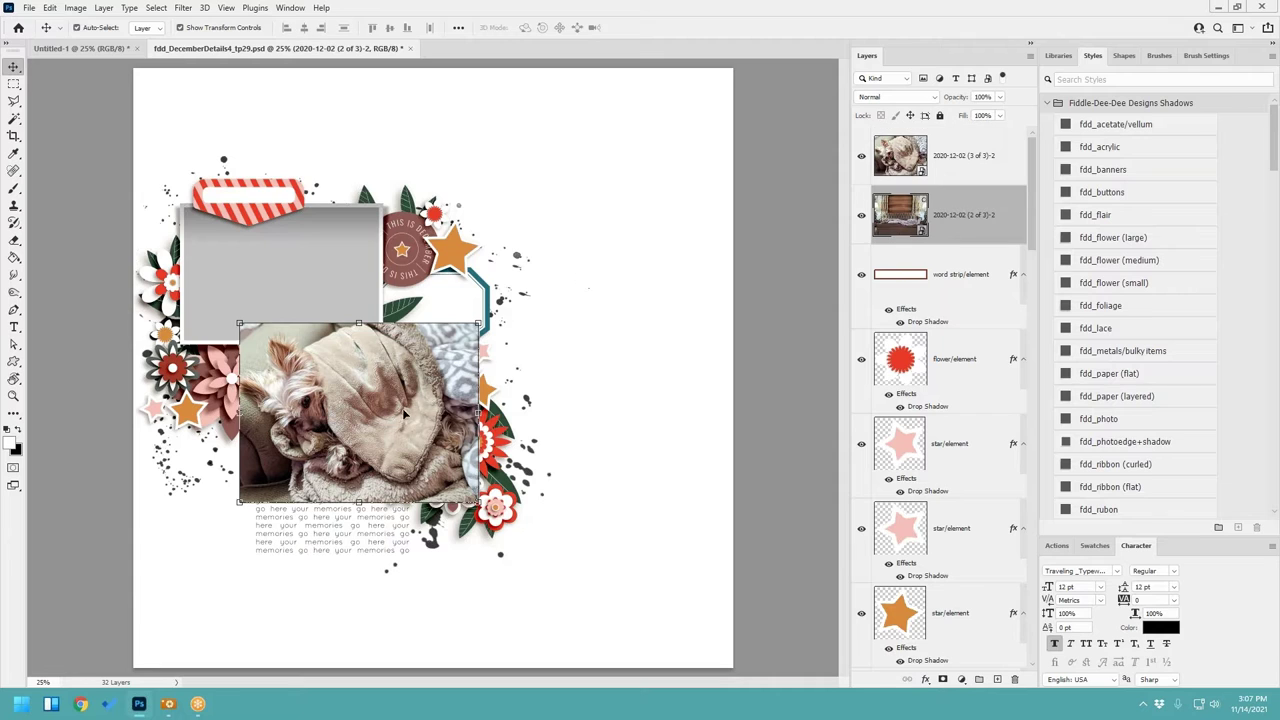
left_click_drag(406, 415, 333, 267)
mouse_move(380, 438)
left_mouse_down()
mouse_move(392, 455)
mouse_move(380, 414)
left_mouse_up()
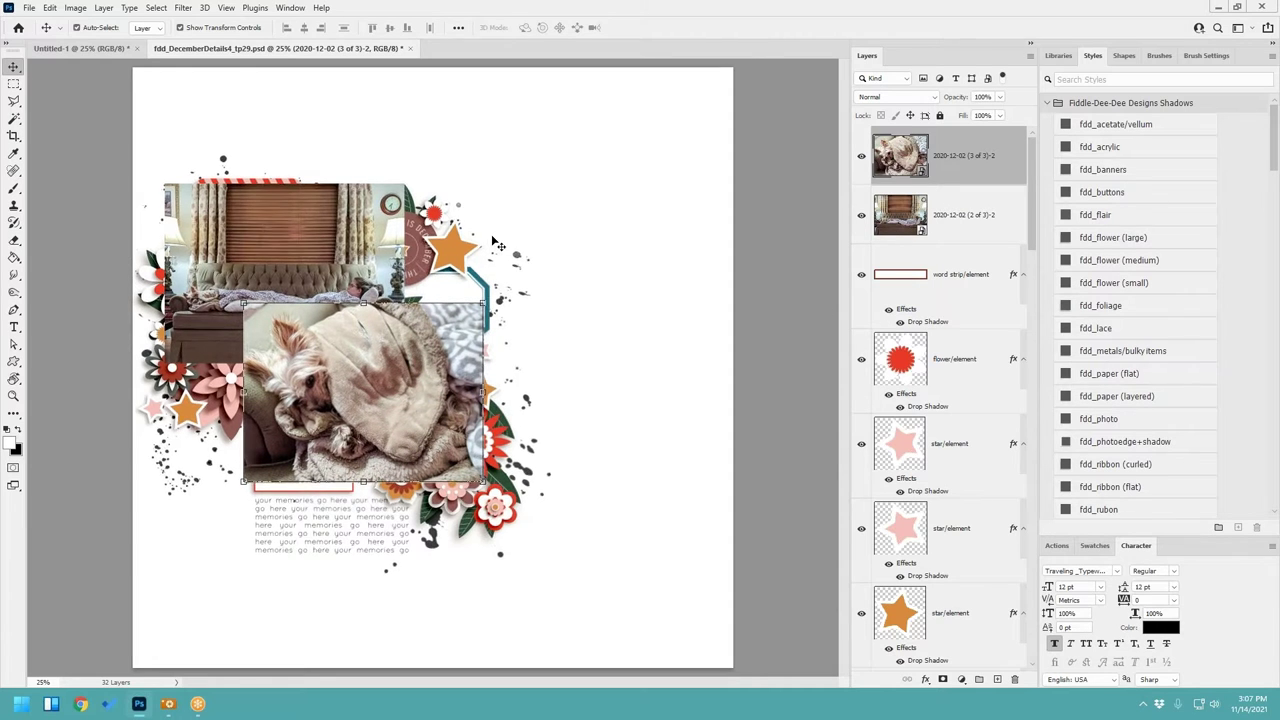
scroll(472, 254, "up", 1)
scroll(605, 286, "down", 1)
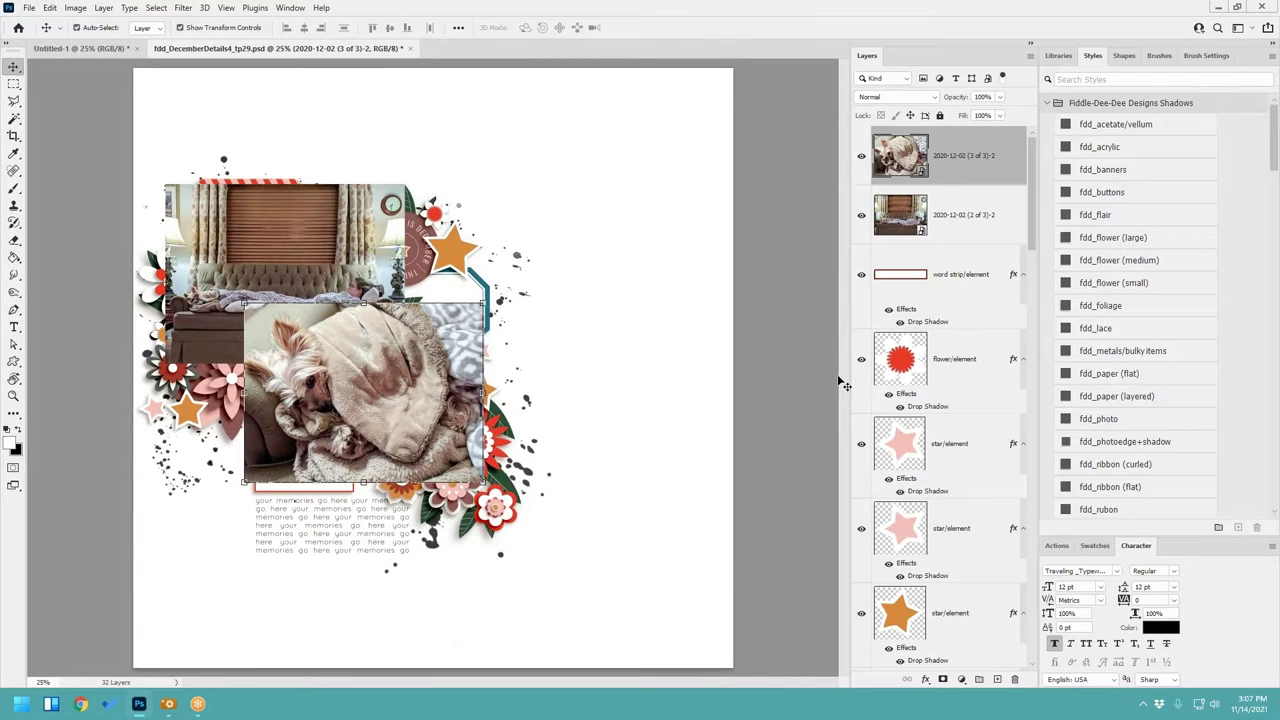
scroll(898, 398, "down", 5)
scroll(944, 456, "up", 5)
Step: Shift the sofa photo slightly left and move both photo layers down the stack to between the striped label and the photo frame layers
left_click(292, 242)
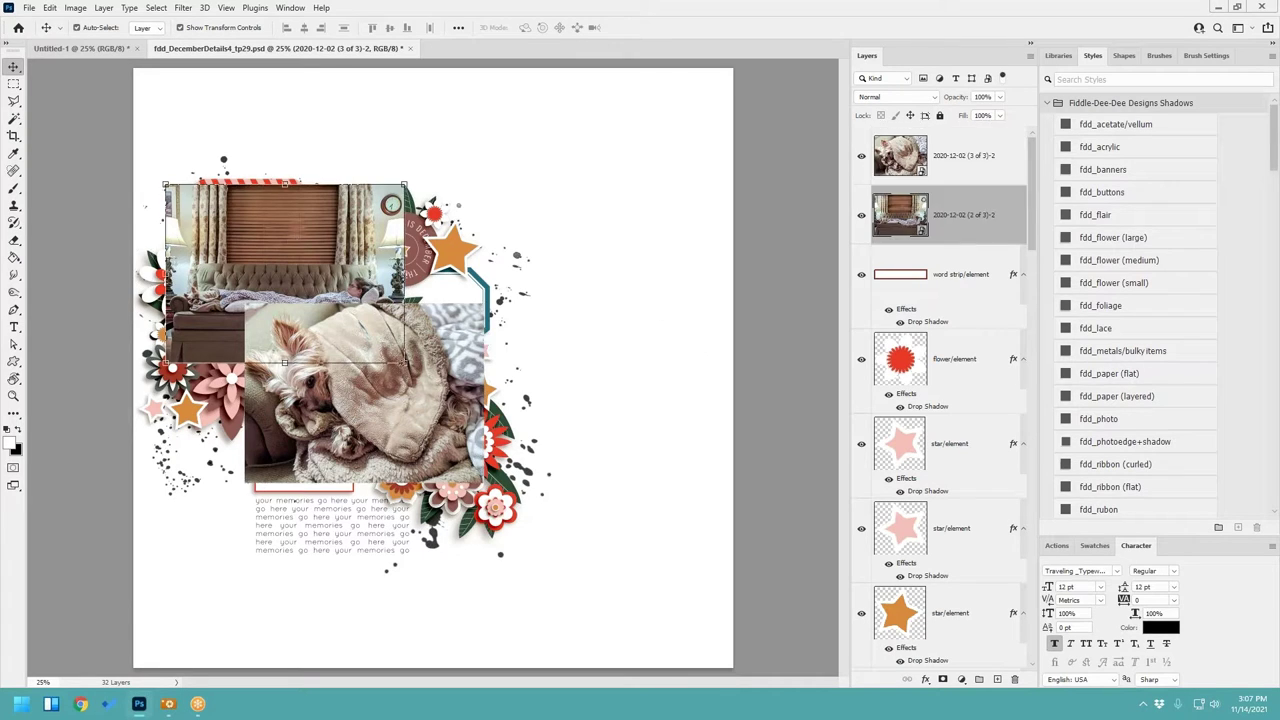
mouse_move(317, 244)
left_mouse_down()
mouse_move(362, 367)
mouse_move(306, 222)
mouse_move(306, 241)
left_mouse_up()
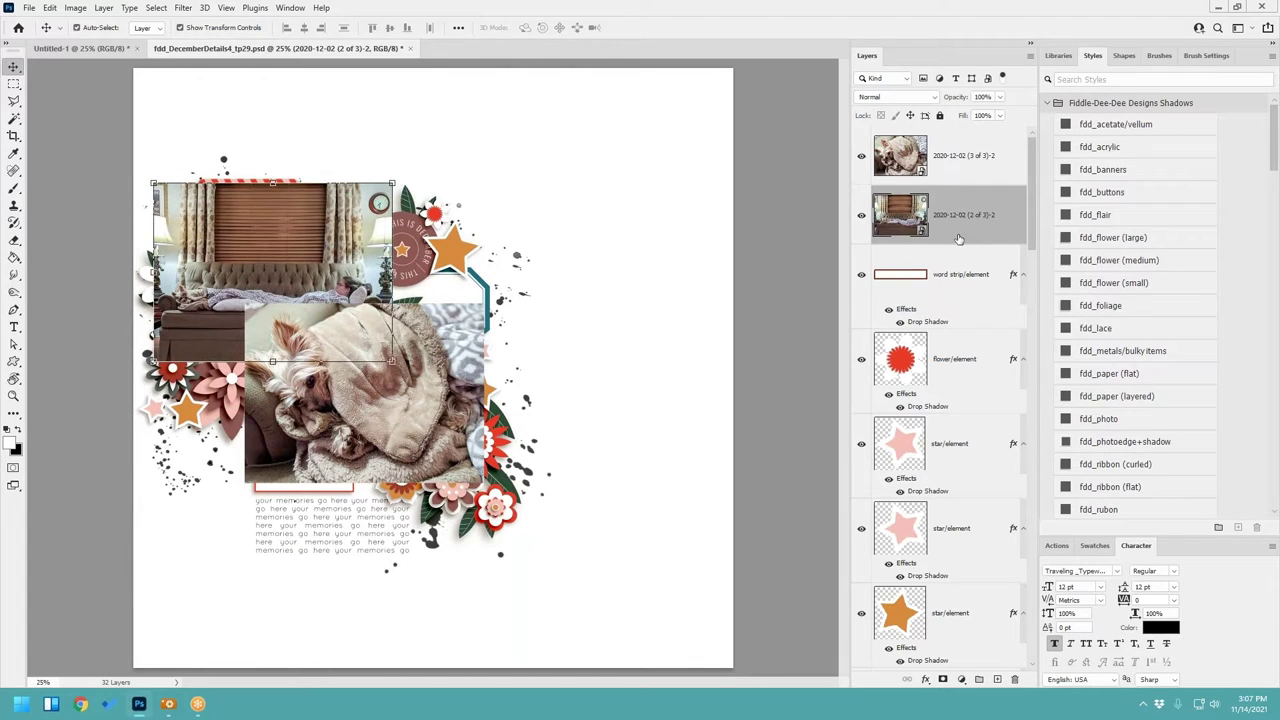
left_click(960, 175, "shift")
mouse_move(965, 210)
left_mouse_down()
mouse_move(980, 718)
mouse_move(983, 686)
mouse_move(943, 686)
mouse_move(971, 528)
mouse_move(957, 288)
left_mouse_up()
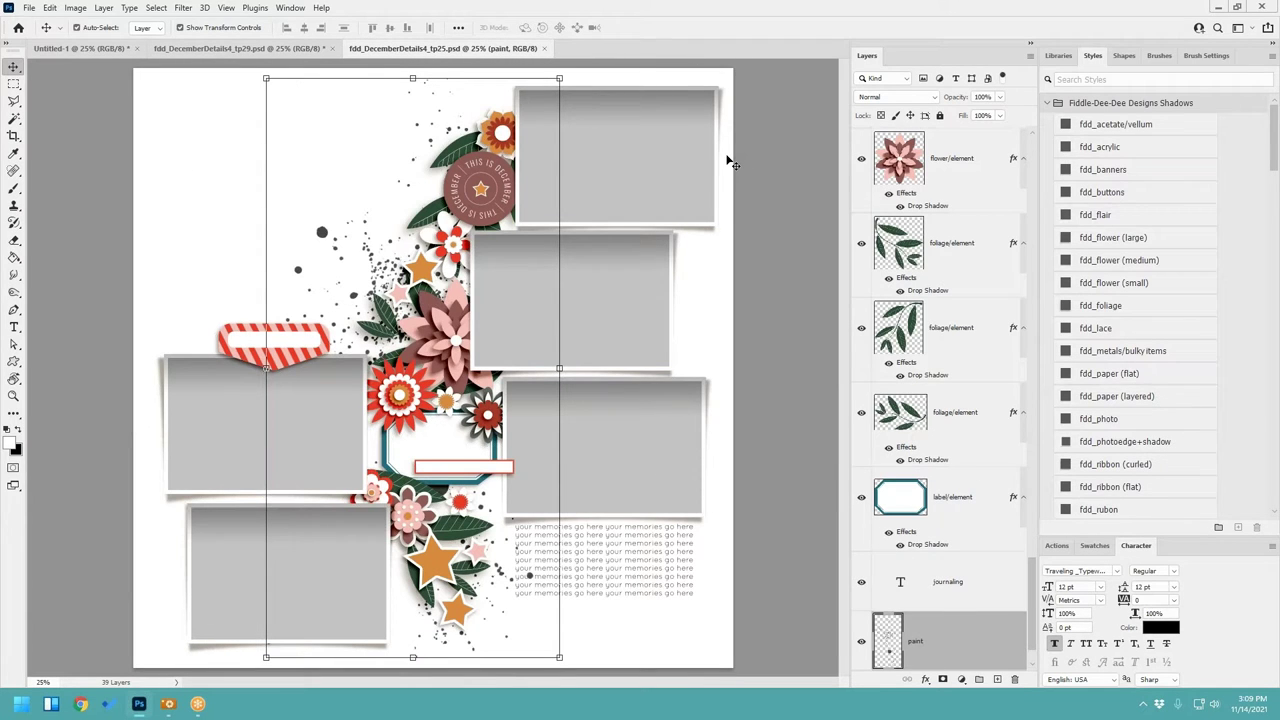
Step: Compare the fdd_DecemberDetails4_tp25 template with the tp29 layout and close the tp25 file
left_click(806, 172)
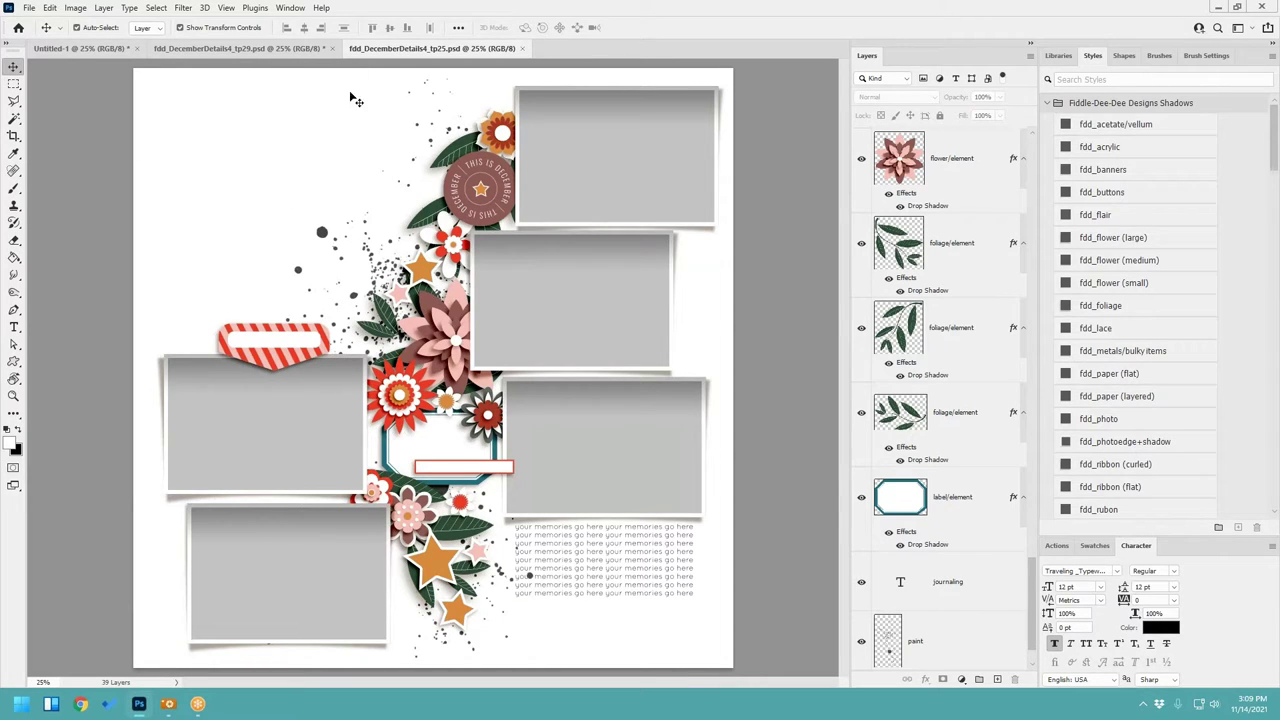
left_click(306, 50)
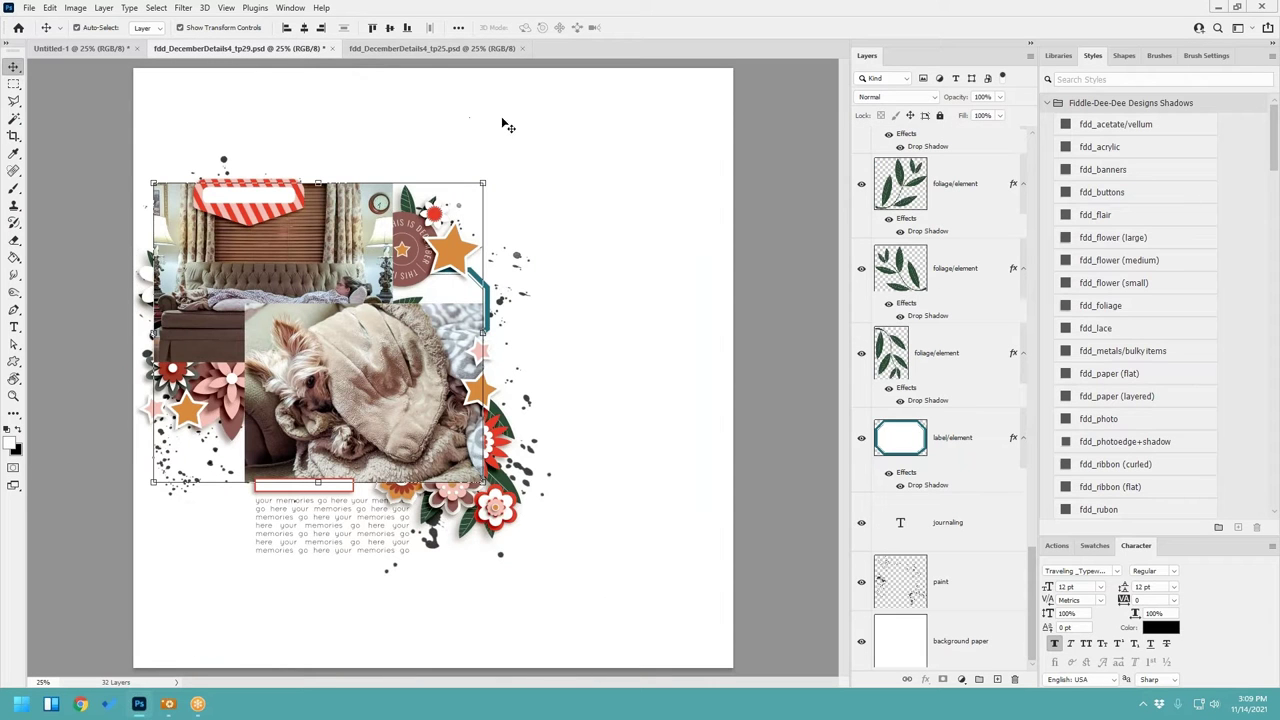
left_click(476, 47)
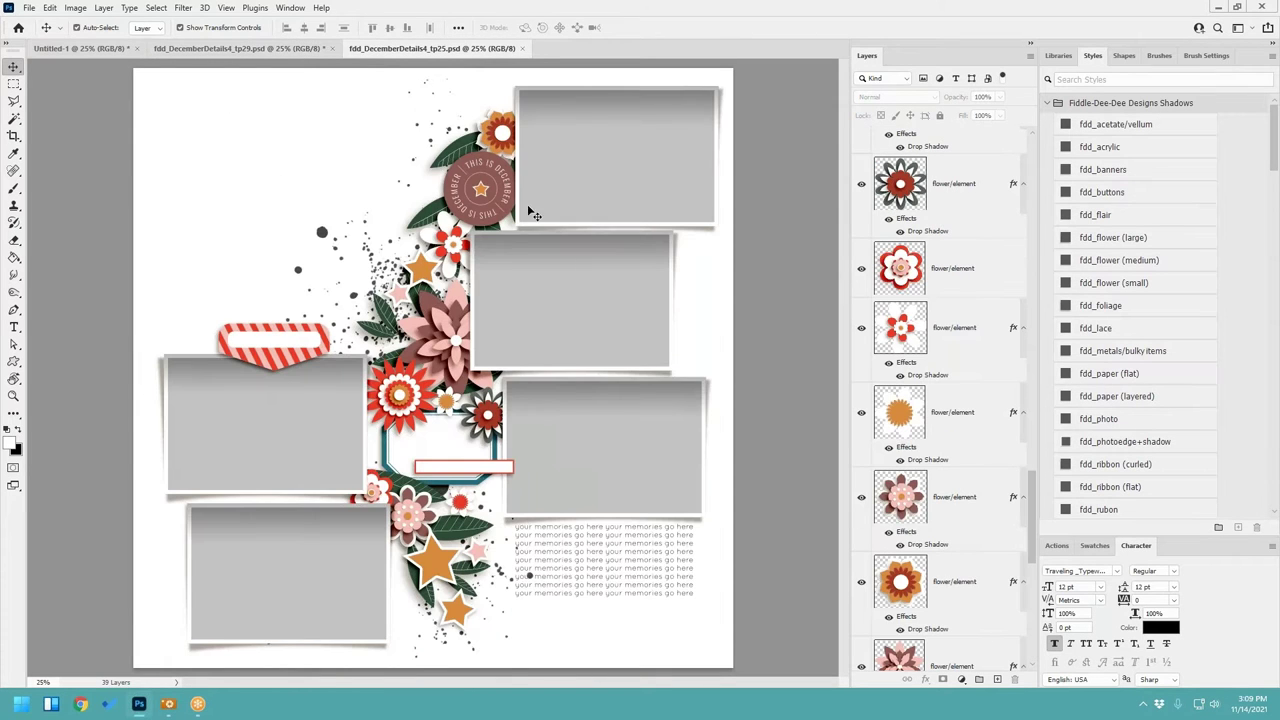
left_click(523, 49)
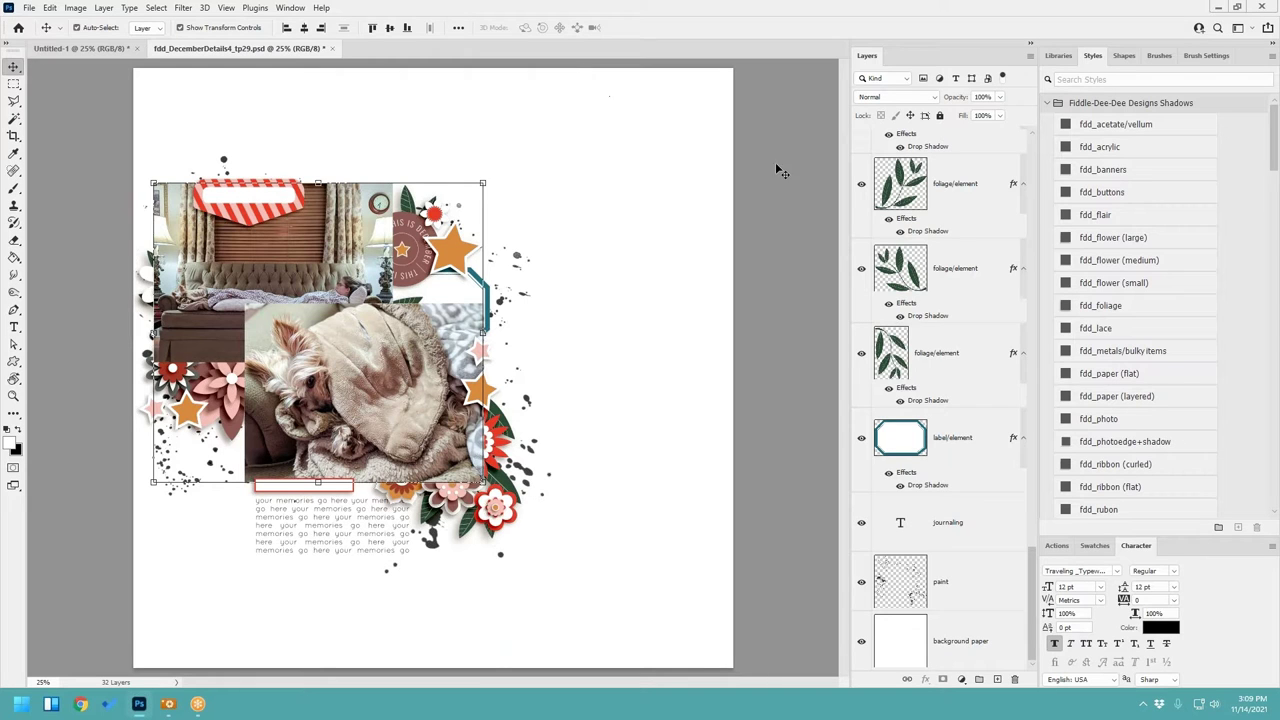
Step: Place each photo layer directly above its matching gray photo placeholder and clip it to that placeholder
scroll(963, 353, "up", 10)
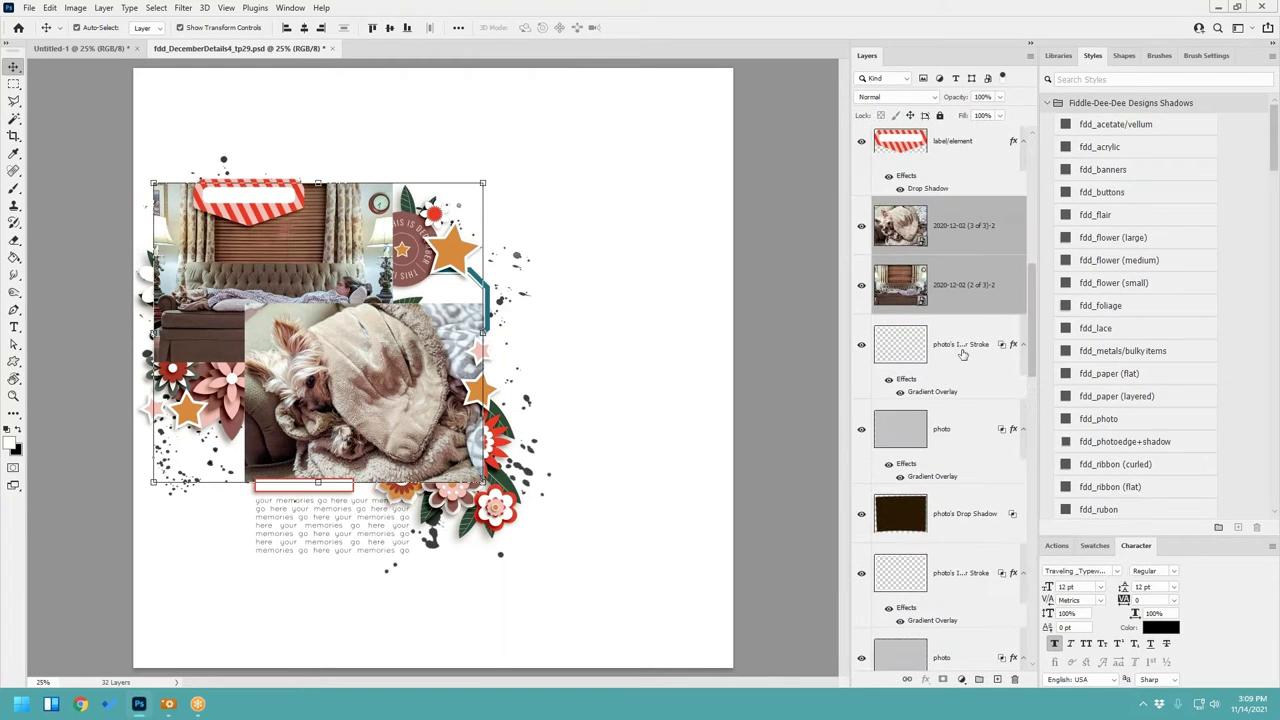
left_click(947, 278)
left_click(942, 431)
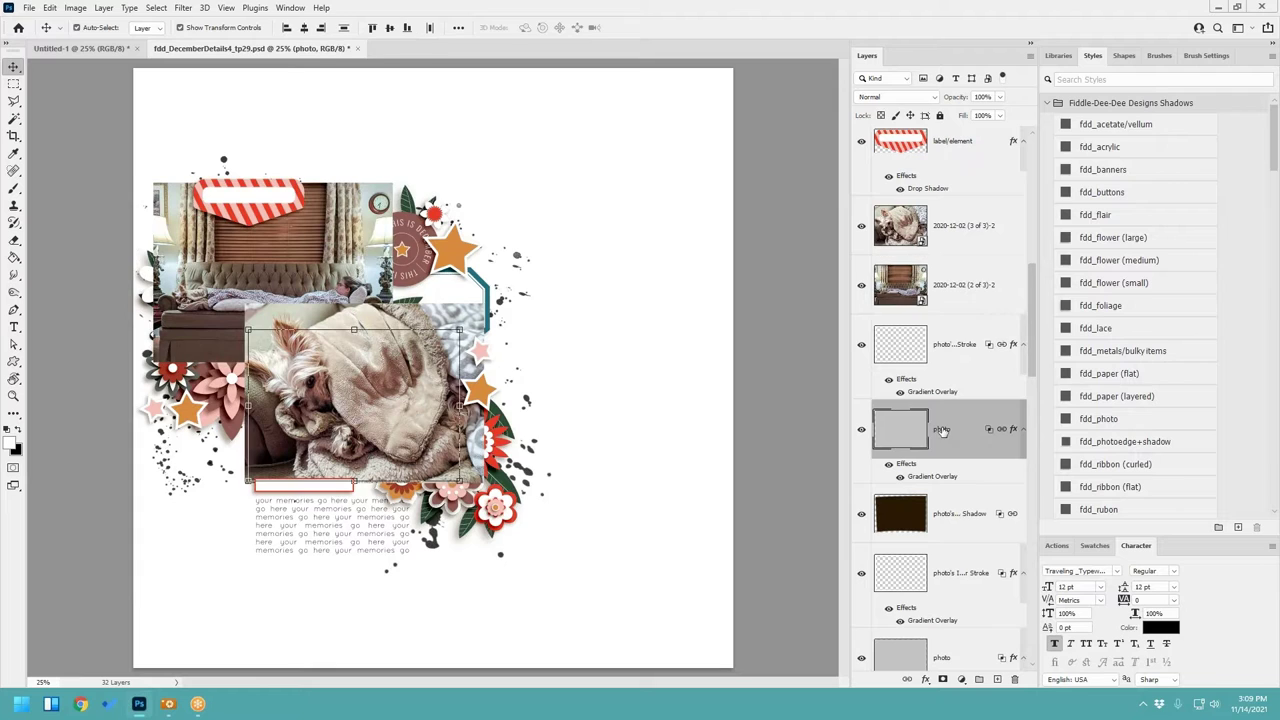
left_click_drag(956, 228, 955, 622)
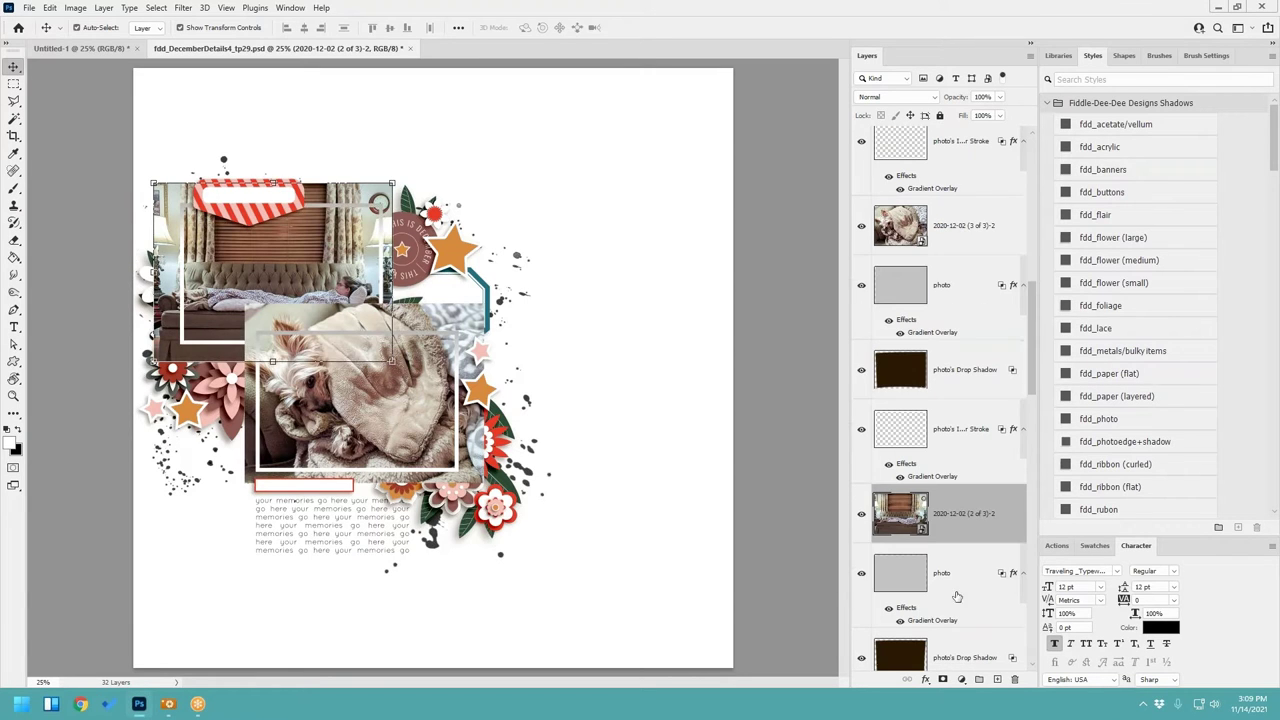
left_click(981, 487, "alt")
left_click(963, 253, "alt")
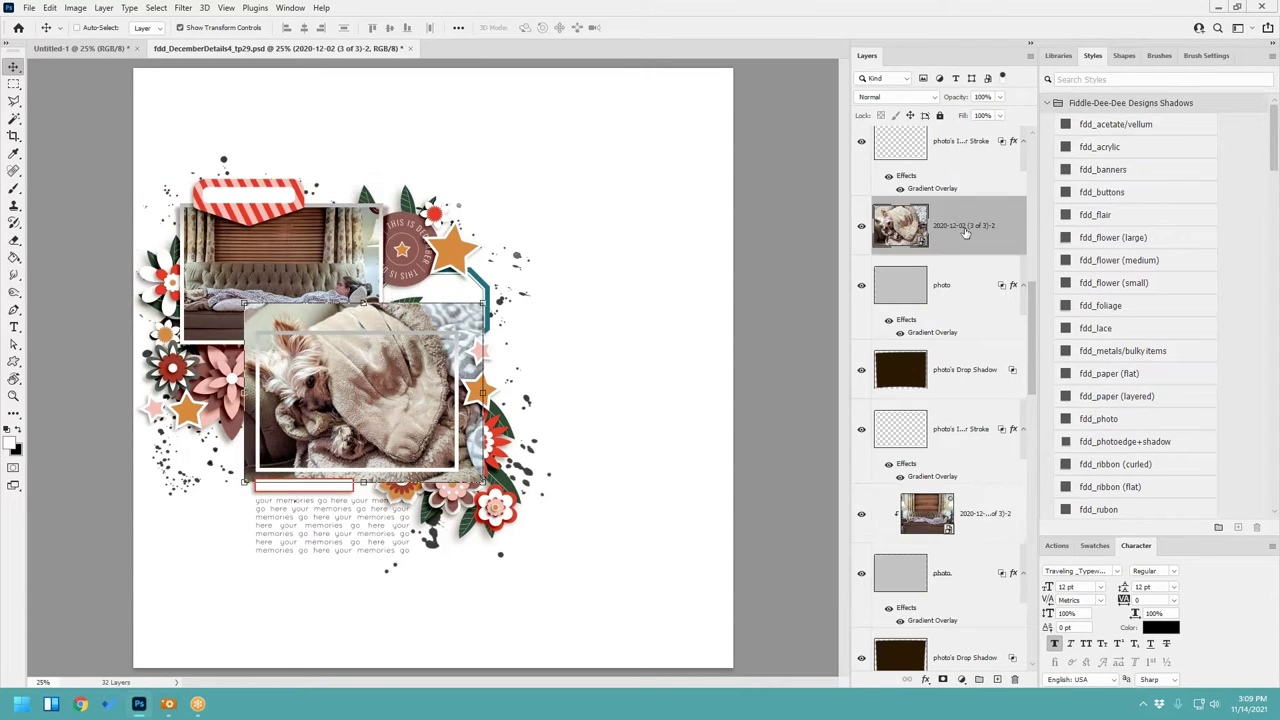
Step: Fit the sofa photo into the upper frame, scaling it to about 33% and rotating it -0.19°
left_click(300, 272)
scroll(218, 266, "up", 8)
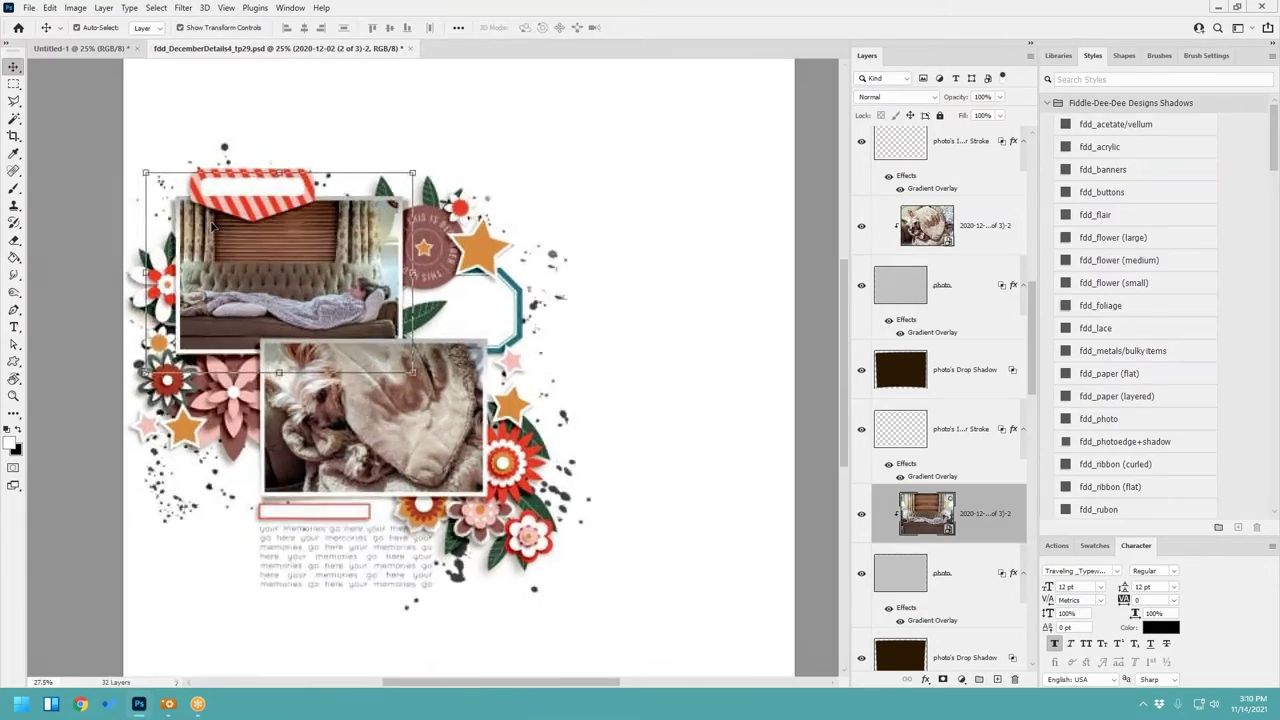
scroll(334, 349, "up", 4)
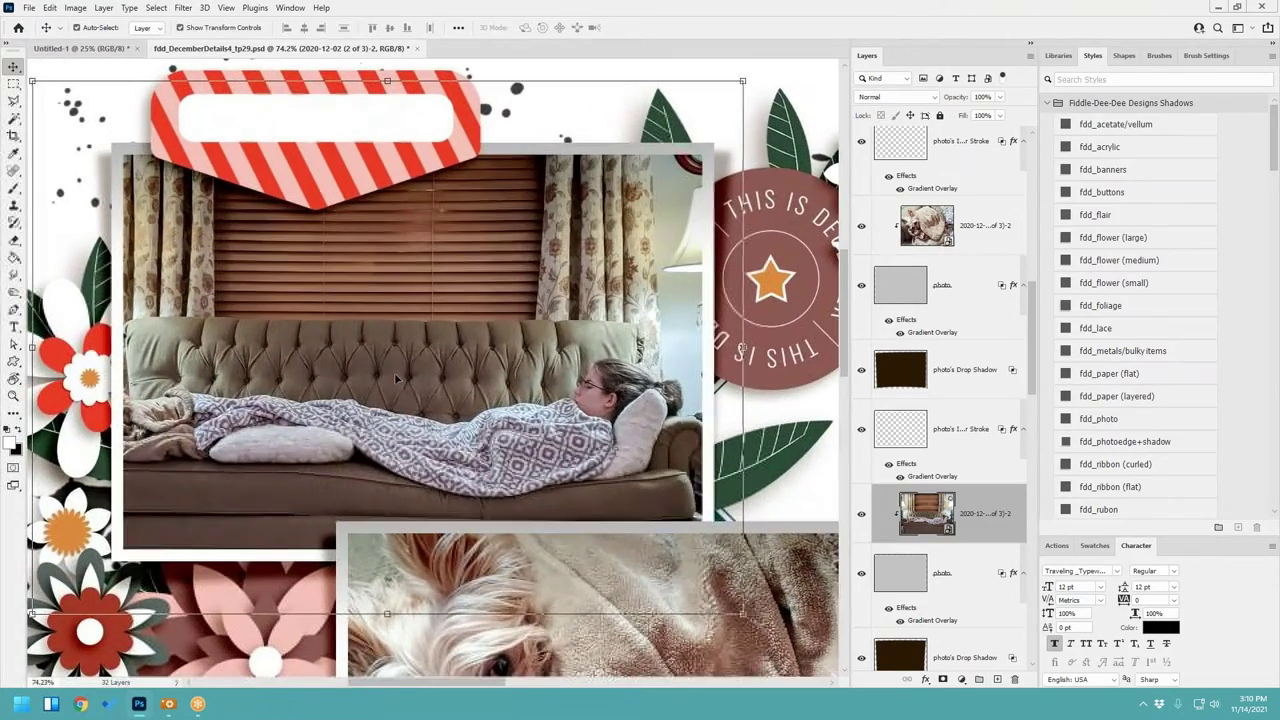
left_click_drag(340, 352, 458, 362)
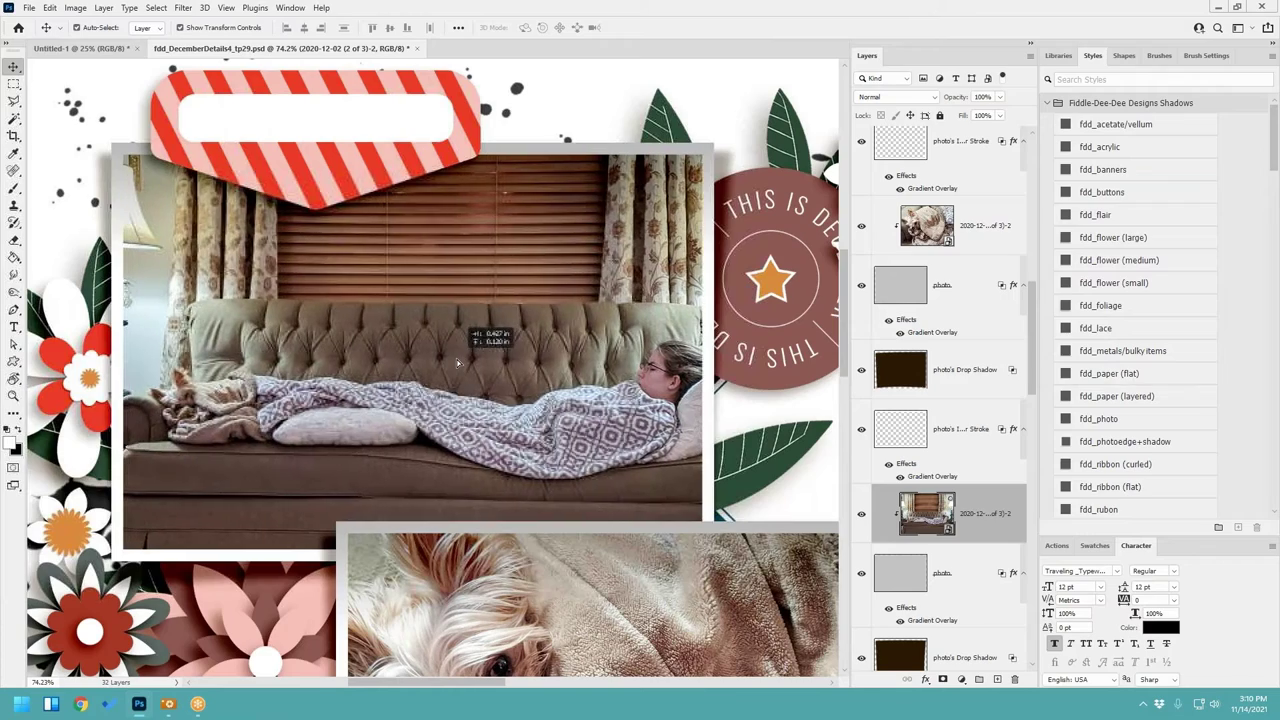
key("ctrl+t")
left_click_drag(803, 64, 703, 144)
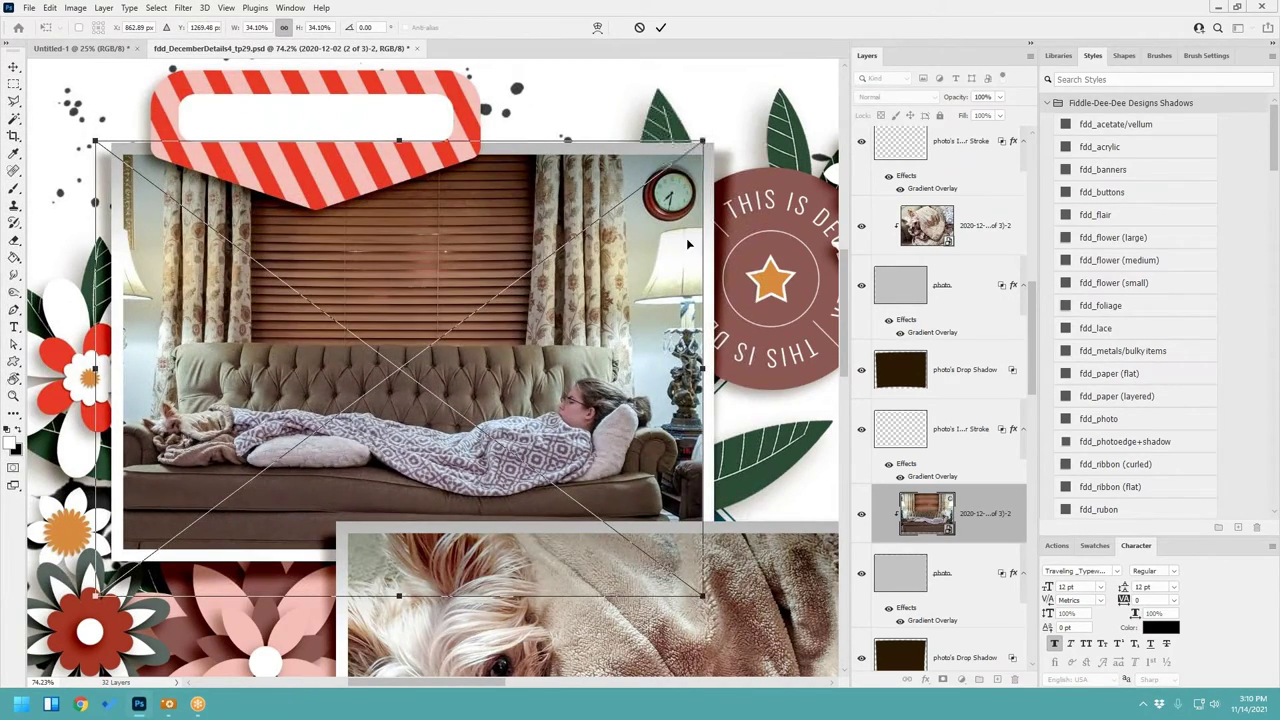
left_click_drag(664, 270, 667, 269)
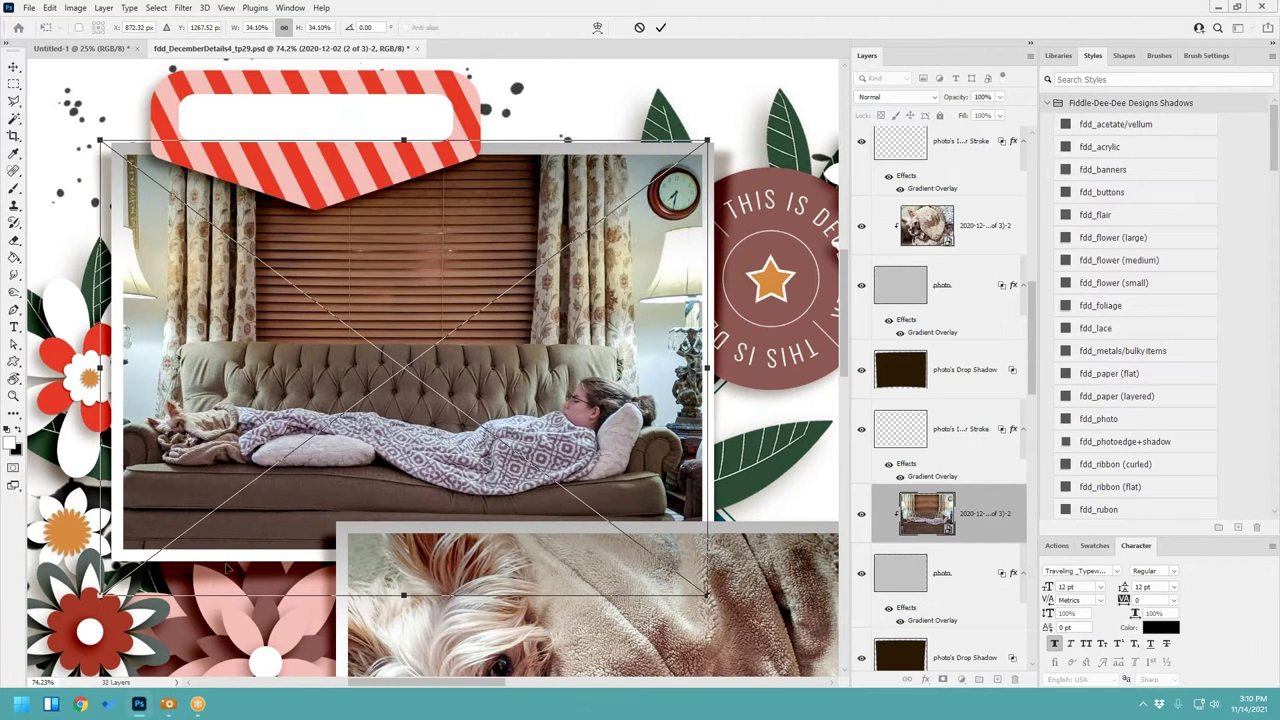
left_click_drag(100, 594, 110, 600)
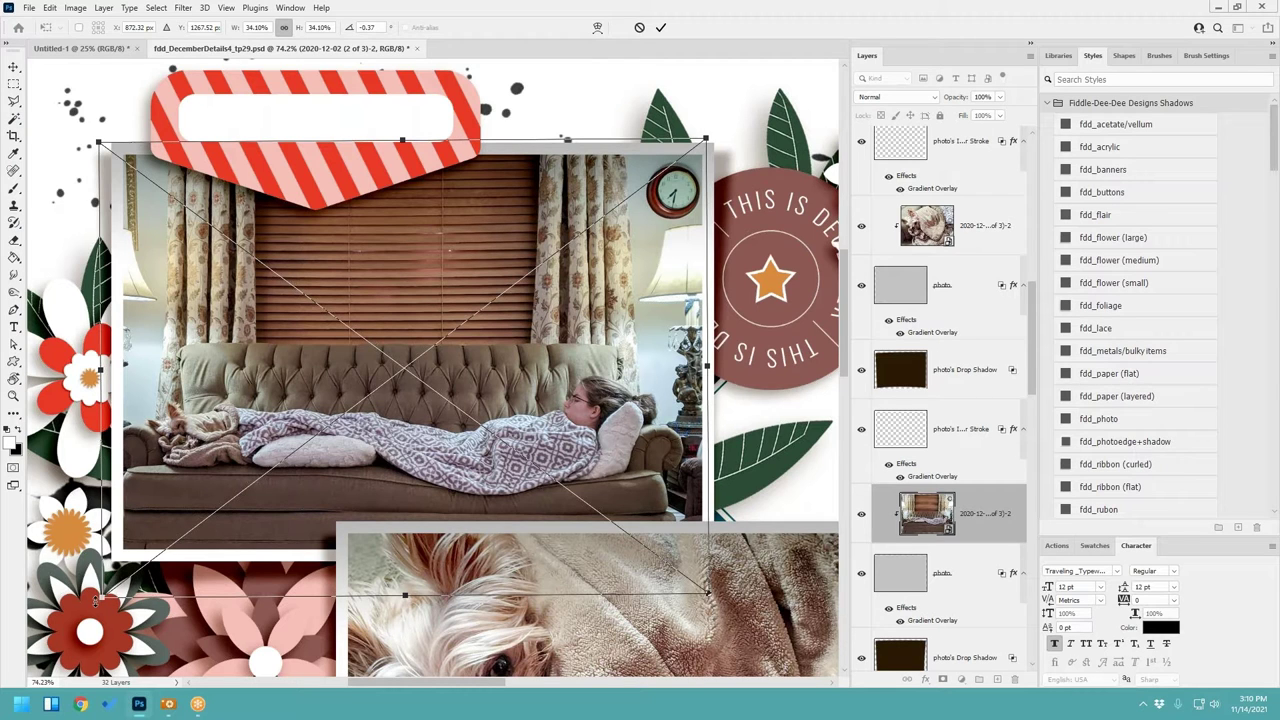
left_click_drag(94, 600, 117, 581)
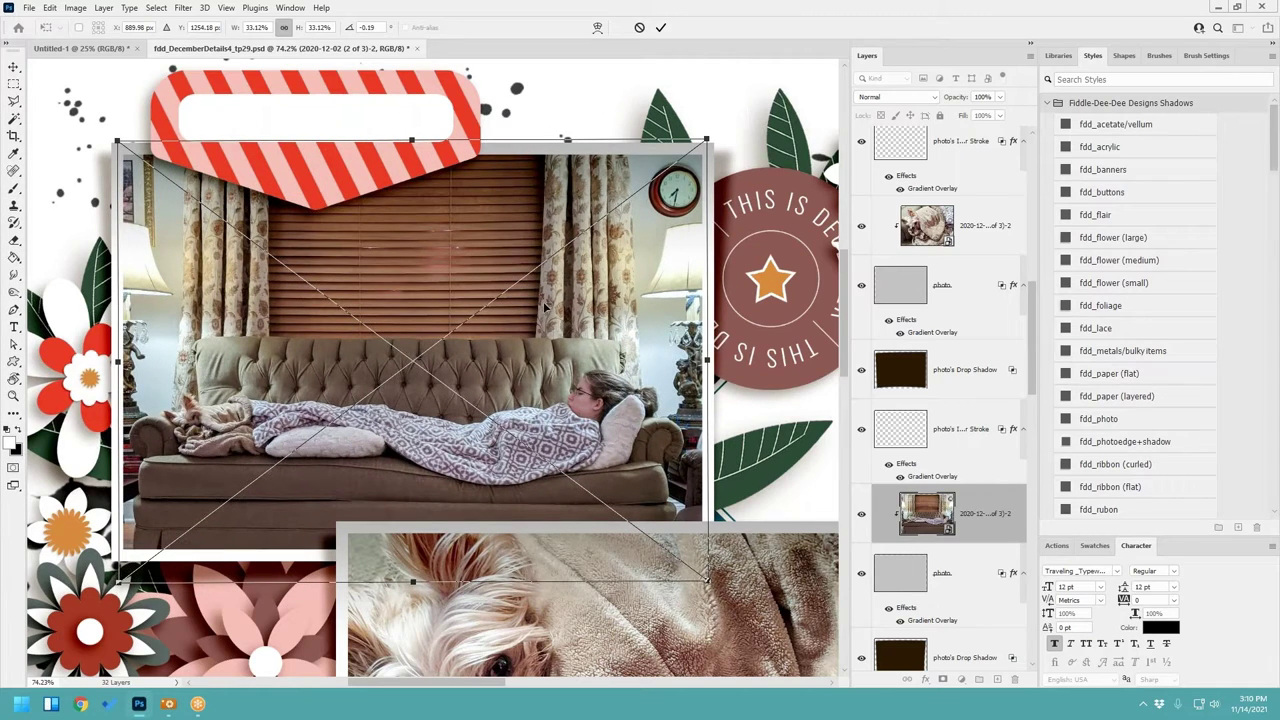
left_click_drag(537, 323, 536, 318)
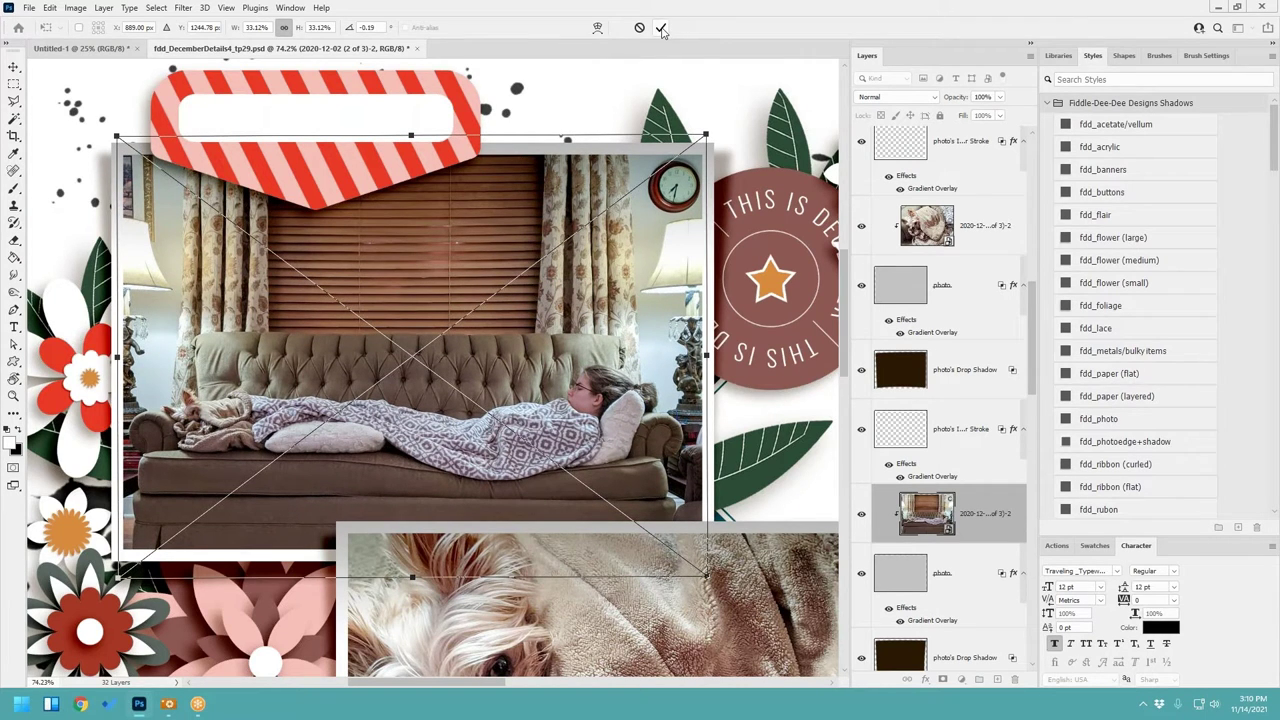
left_click(661, 30)
Step: Scale the dog photo to about 33.7% and position it to fill the lower frame
scroll(447, 376, "down", 3)
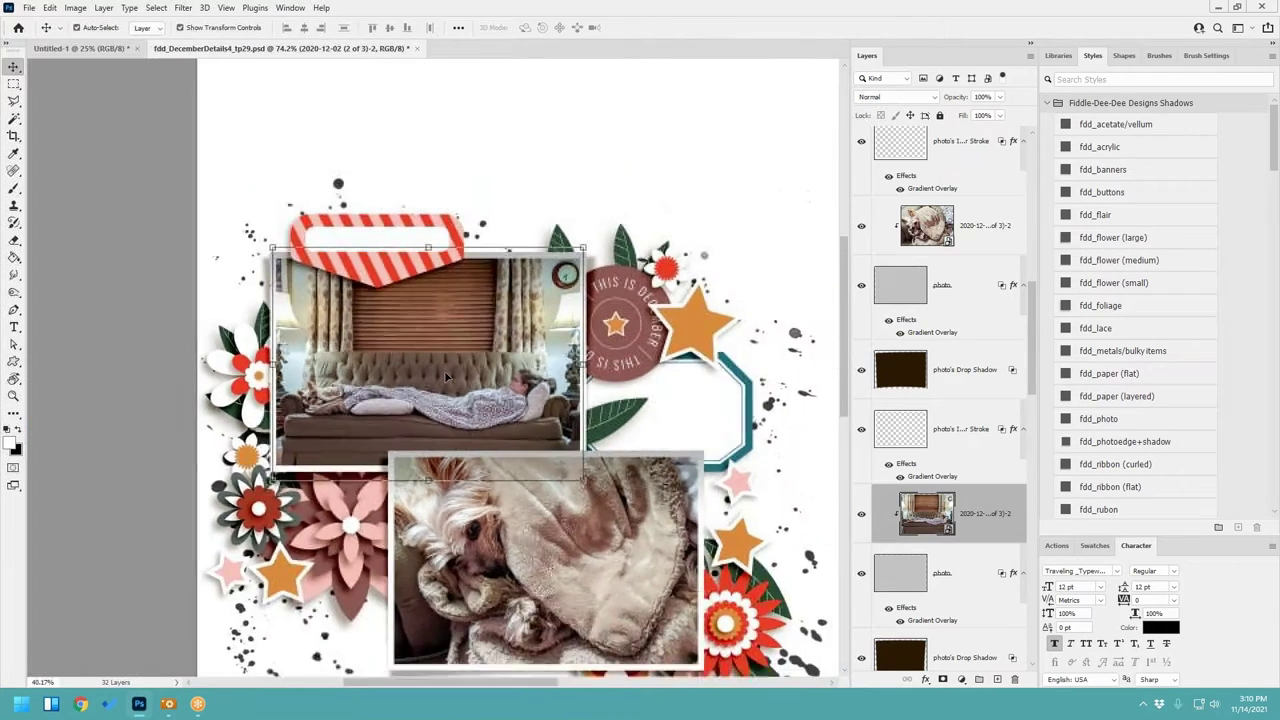
scroll(447, 376, "down", 2)
left_click(348, 405)
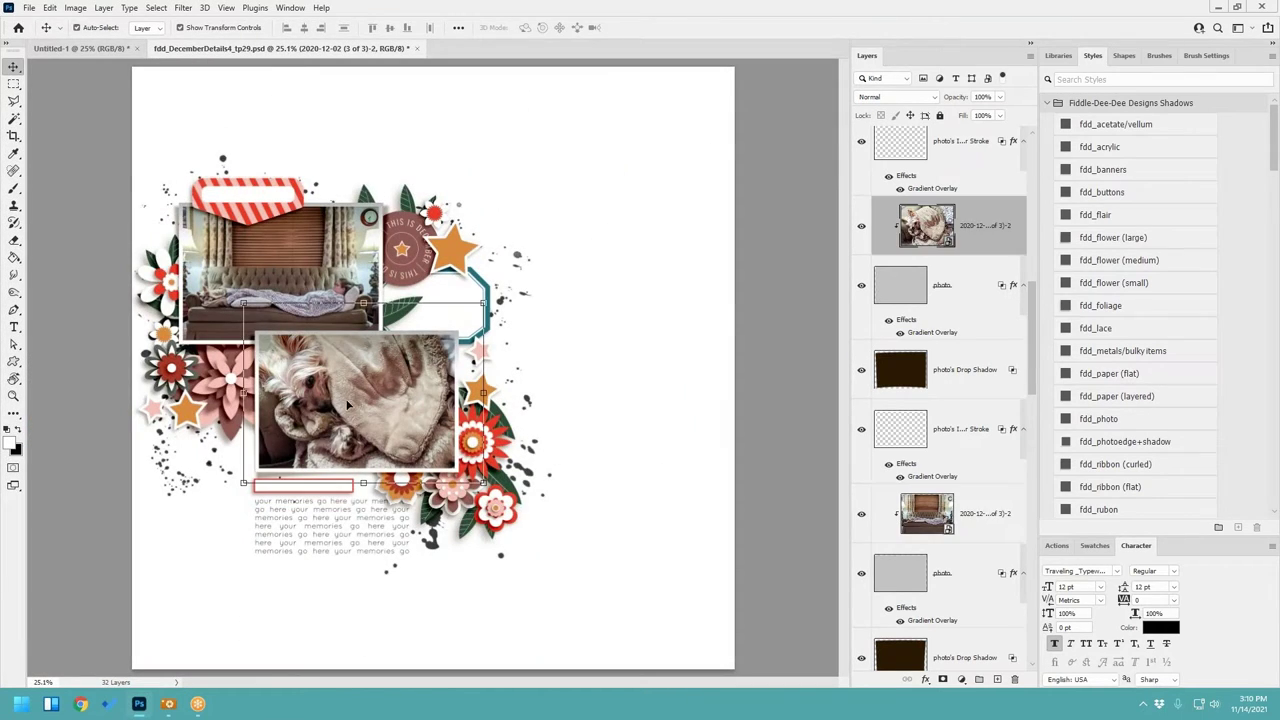
left_click_drag(482, 301, 443, 357)
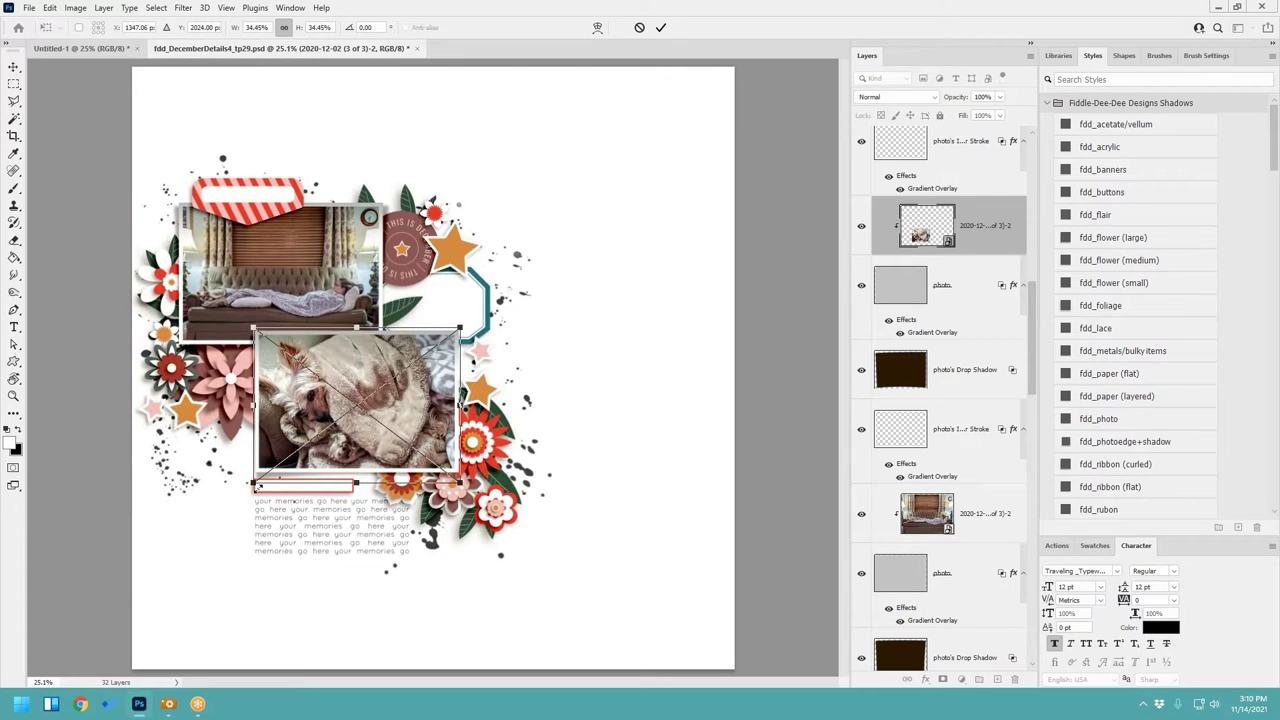
left_click_drag(256, 487, 259, 482)
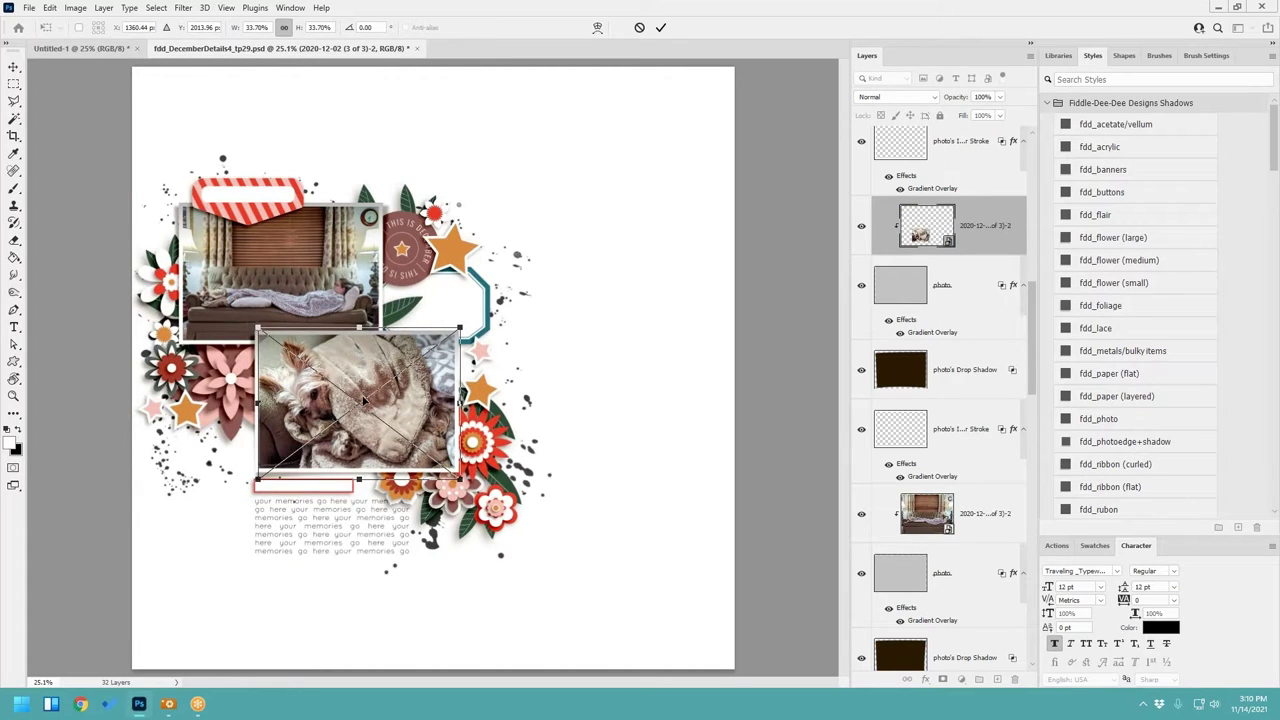
mouse_move(364, 401)
left_mouse_down()
mouse_move(350, 410)
mouse_move(362, 403)
left_mouse_up()
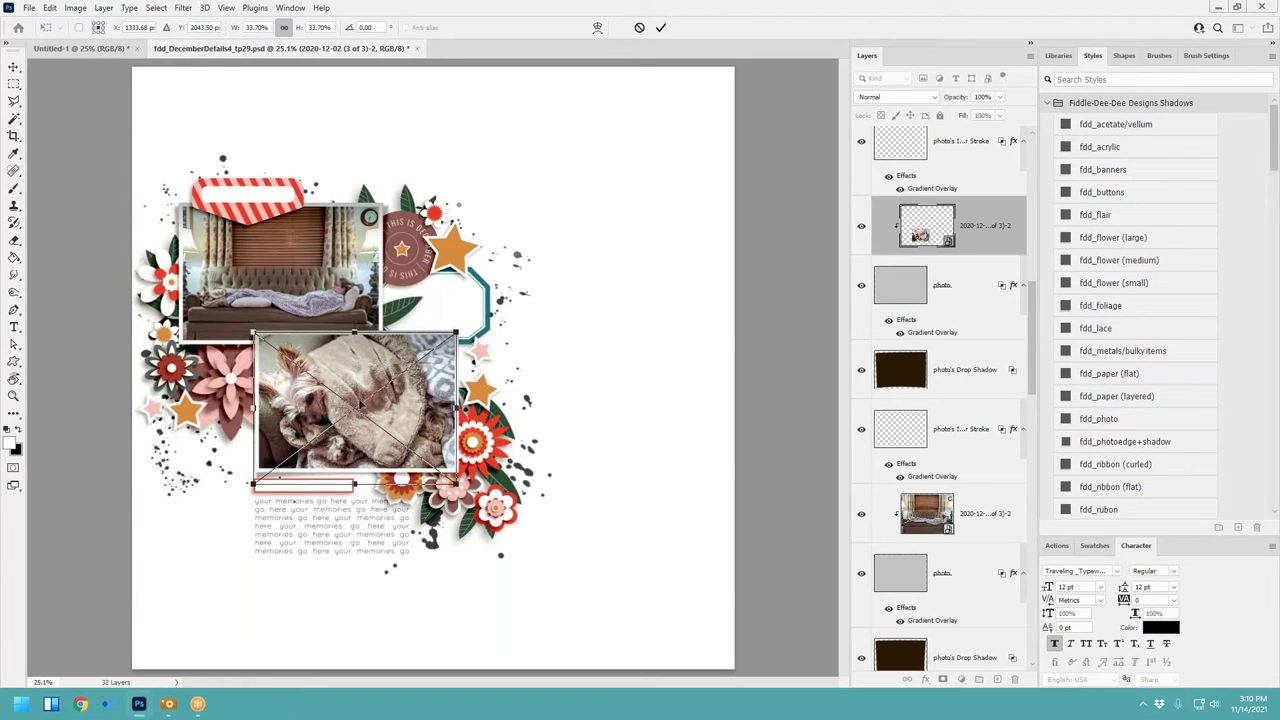
left_click(660, 27)
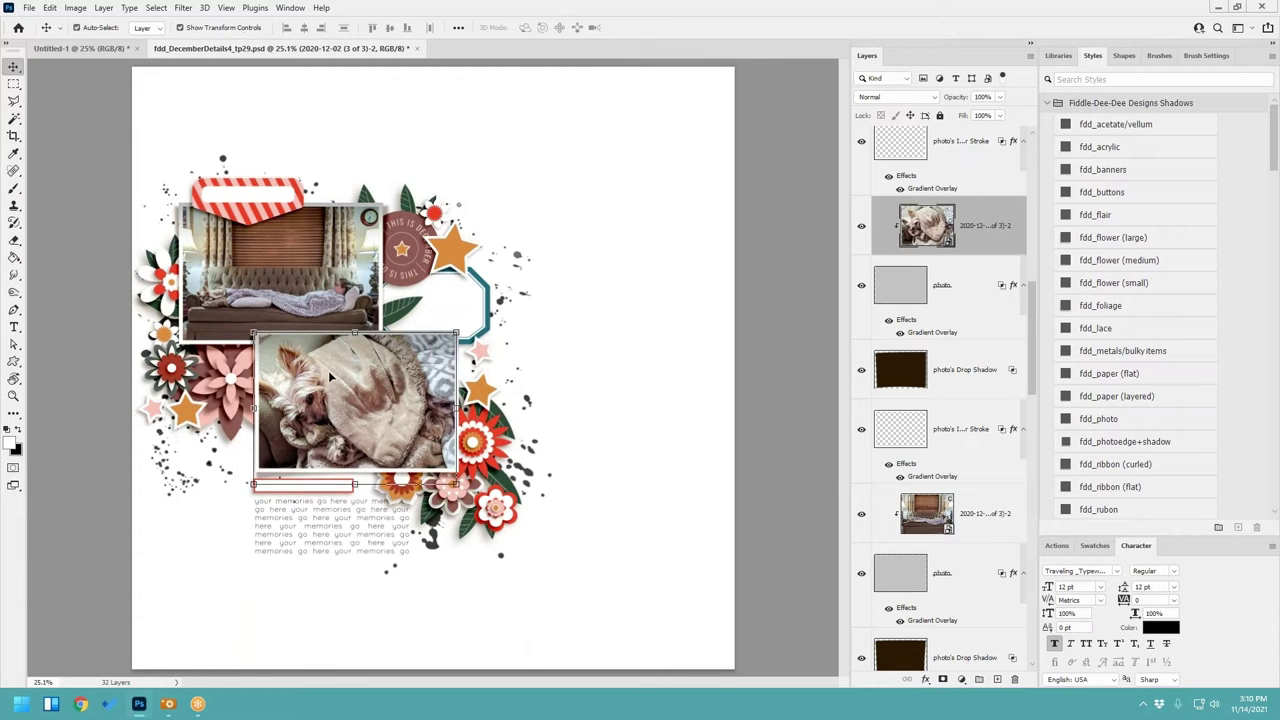
Step: Open fdd_DecemberDetails_LayeredNumbers_0.psd and fdd_DecemberDetails_LayeredNumbers_2.psd and bring the number 0 file to the front
scroll(330, 375, "up", 1)
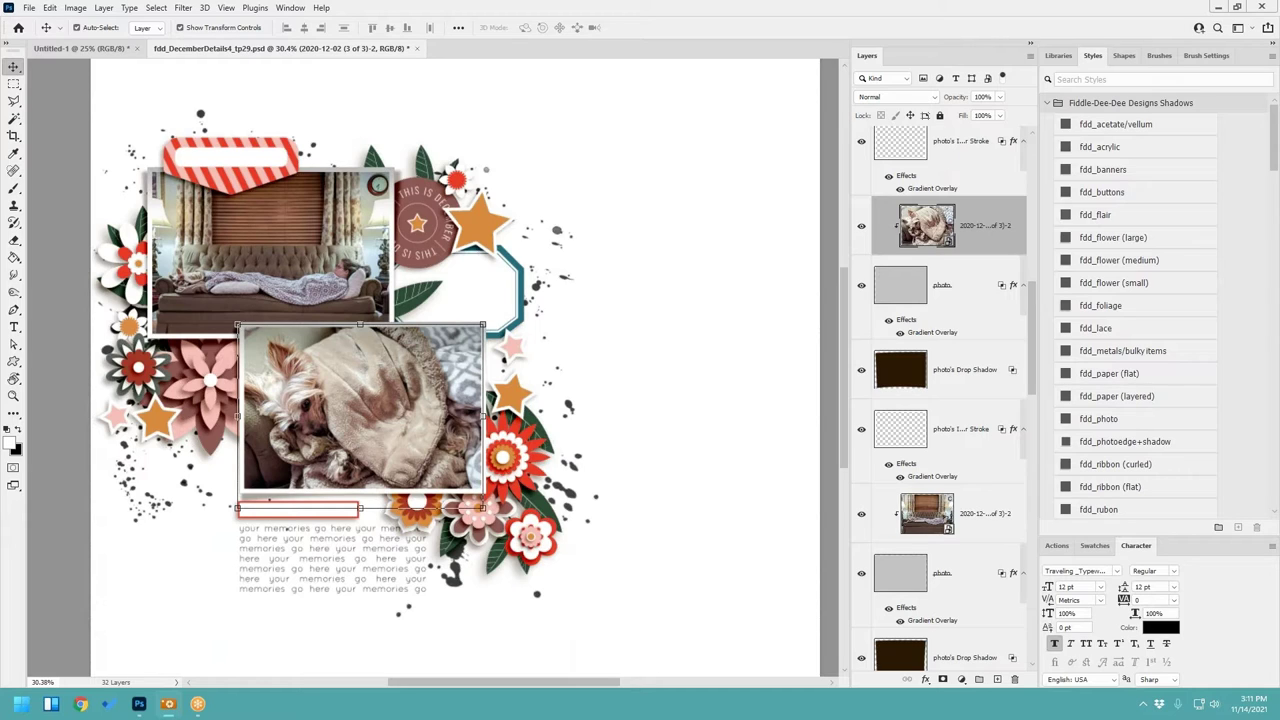
double_click(980, 233)
key("Return")
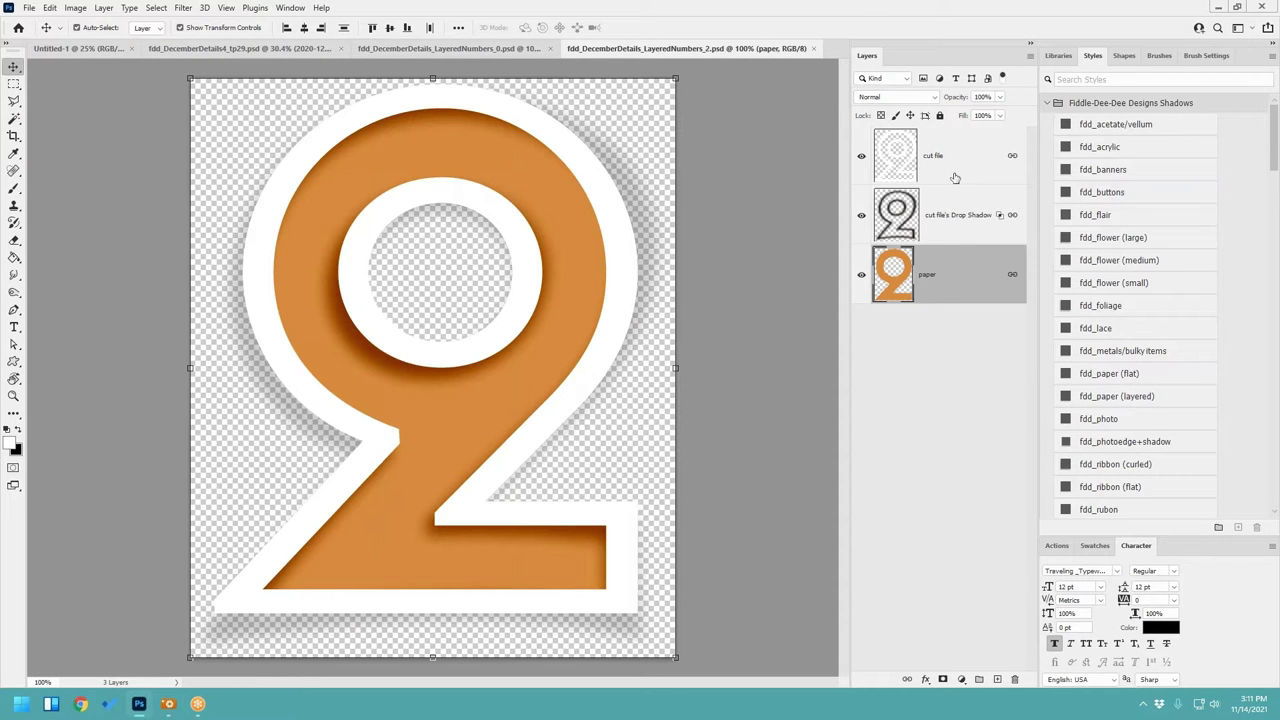
left_click(425, 48)
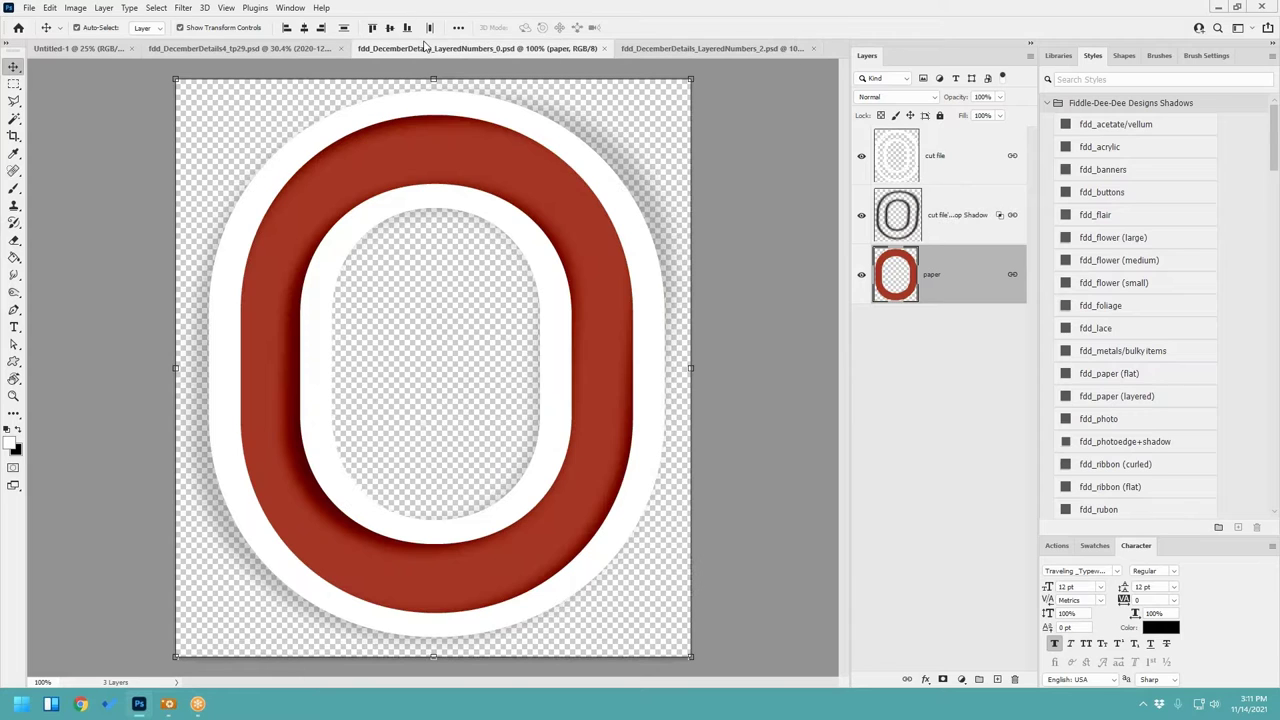
Step: Close the number 0 file and copy all three layers of the number 2 onto the tp29 page, beside the dog photo
left_click(604, 49)
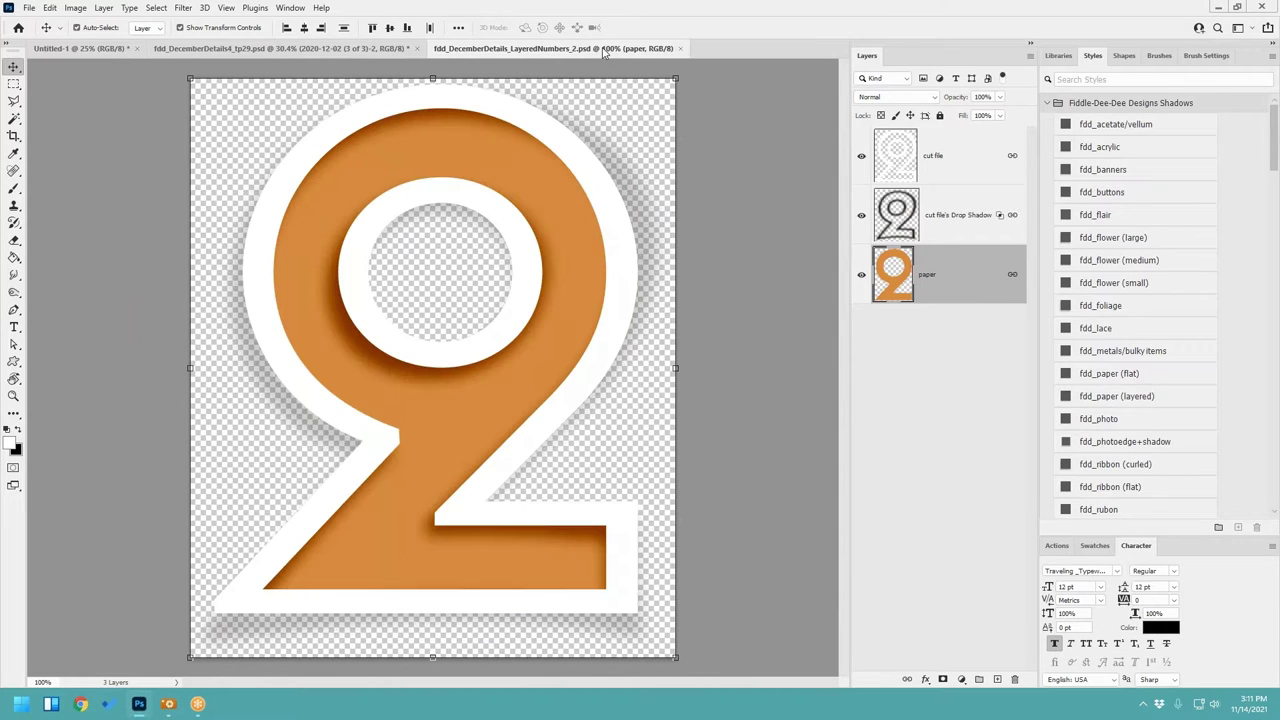
left_click(896, 166, "shift")
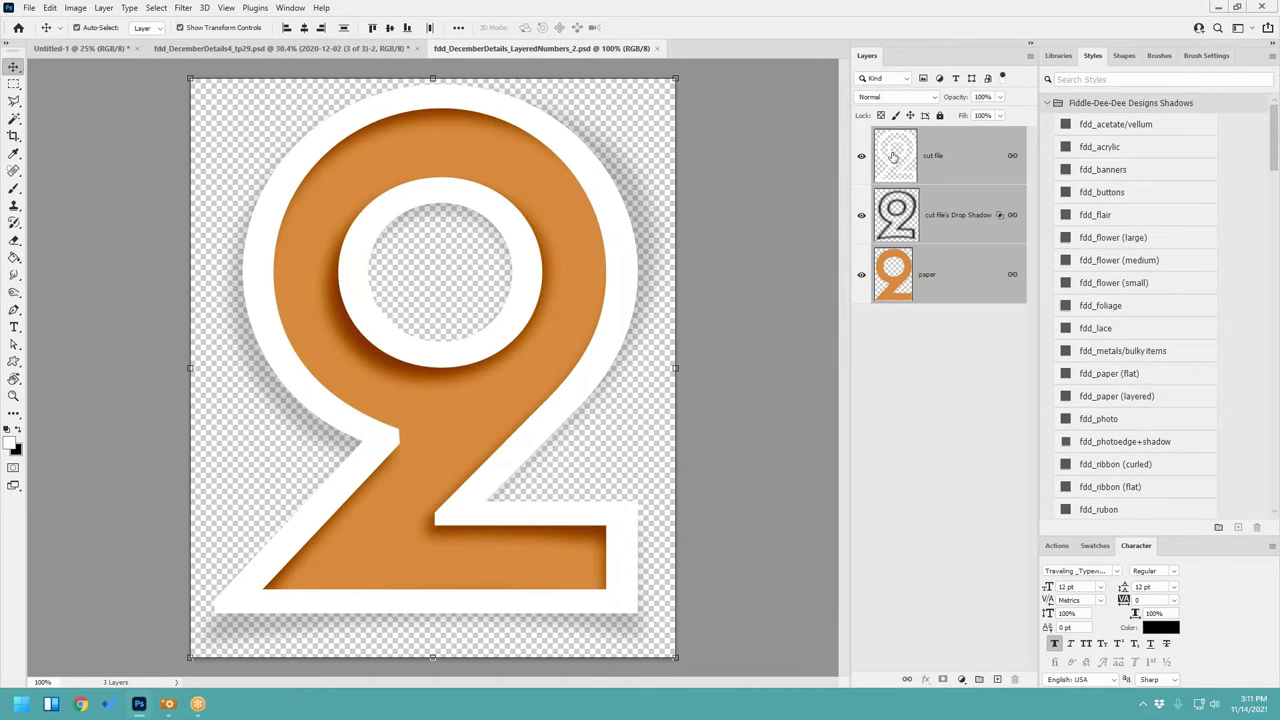
left_click_drag(893, 156, 601, 295)
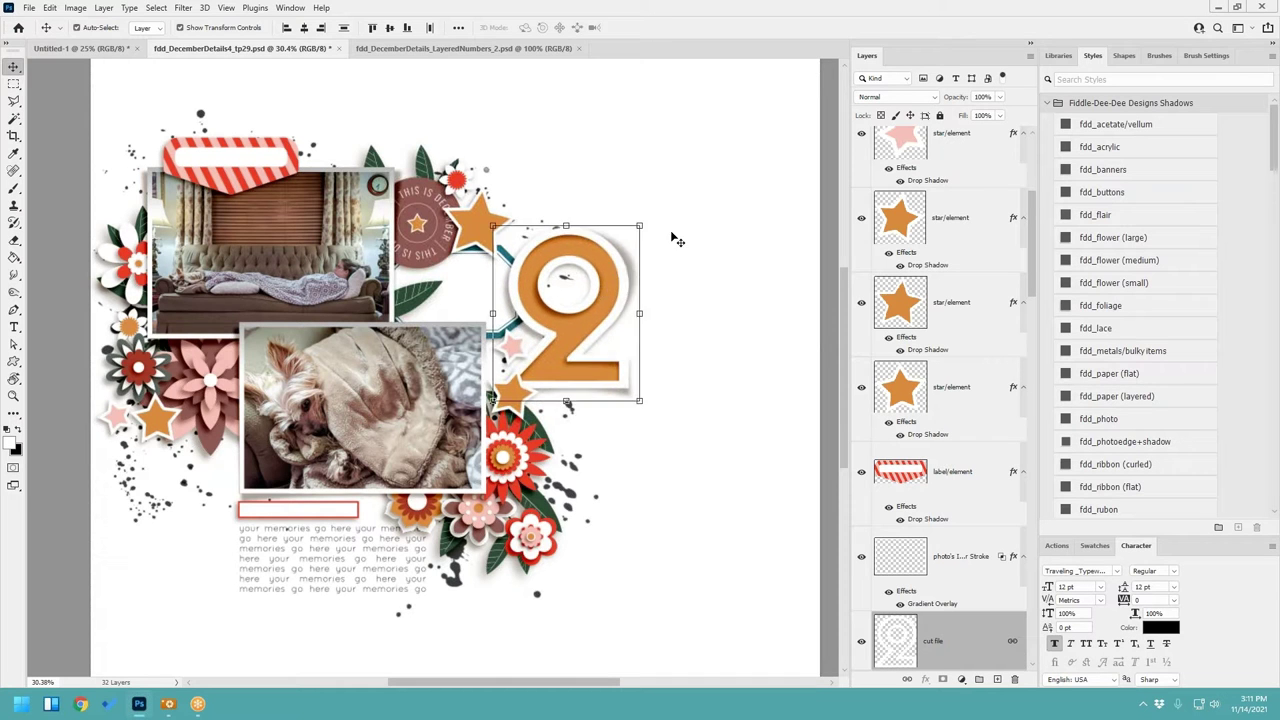
scroll(676, 240, "down", 3)
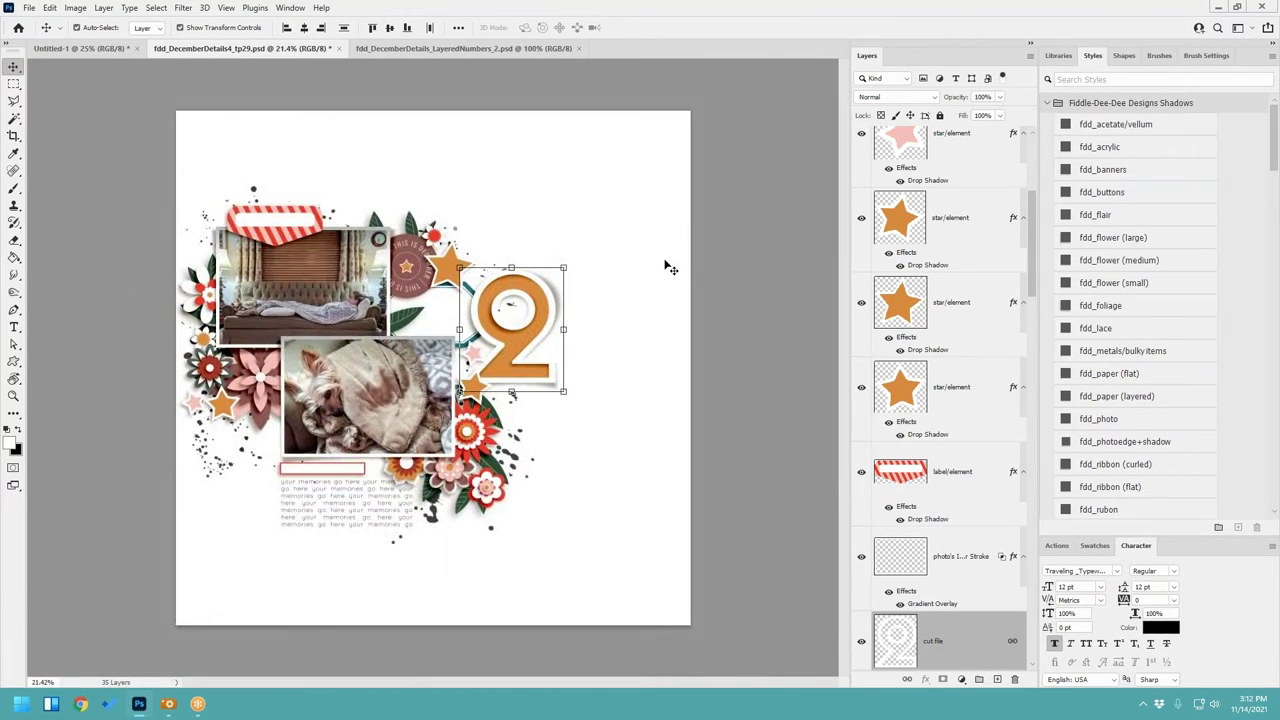
scroll(671, 268, "up", 1)
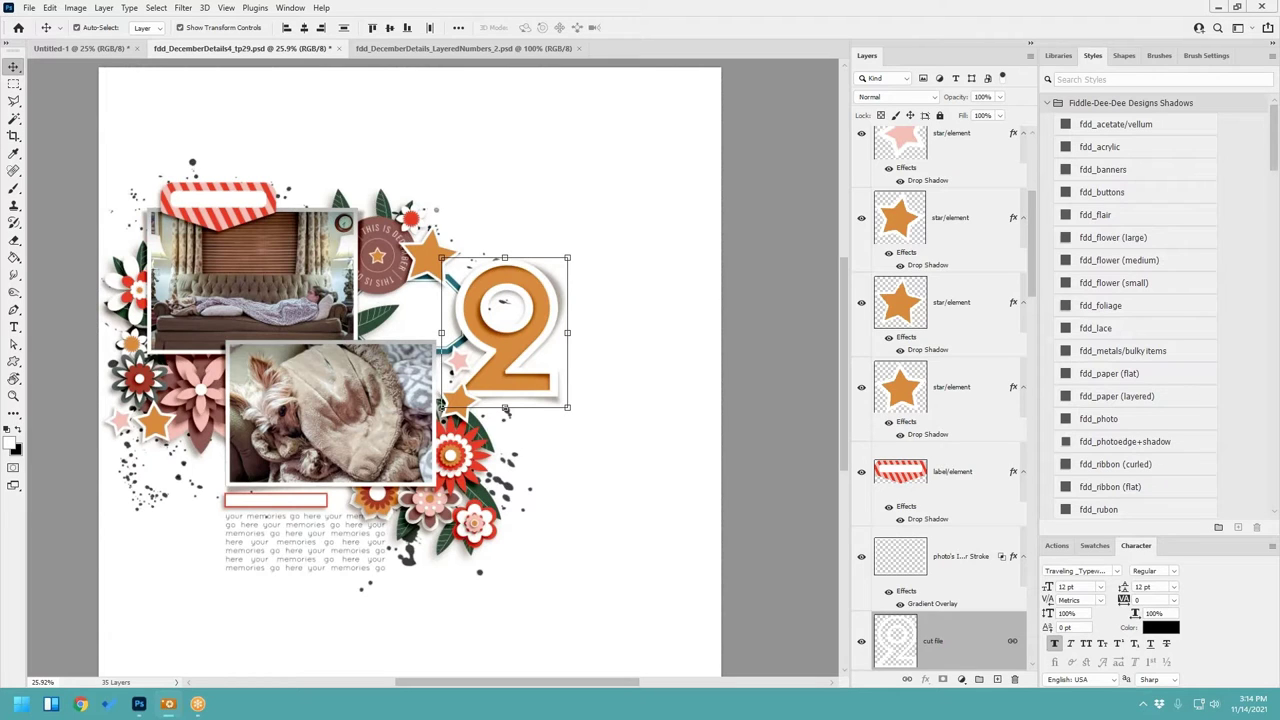
Step: Compare the number 2 layers on the tp29 page with their source file and close fdd_DecemberDetails_LayeredNumbers_2.psd
key("alt+Tab")
left_click_drag(862, 137, 1139, 120)
key("alt+Tab")
left_click(433, 49)
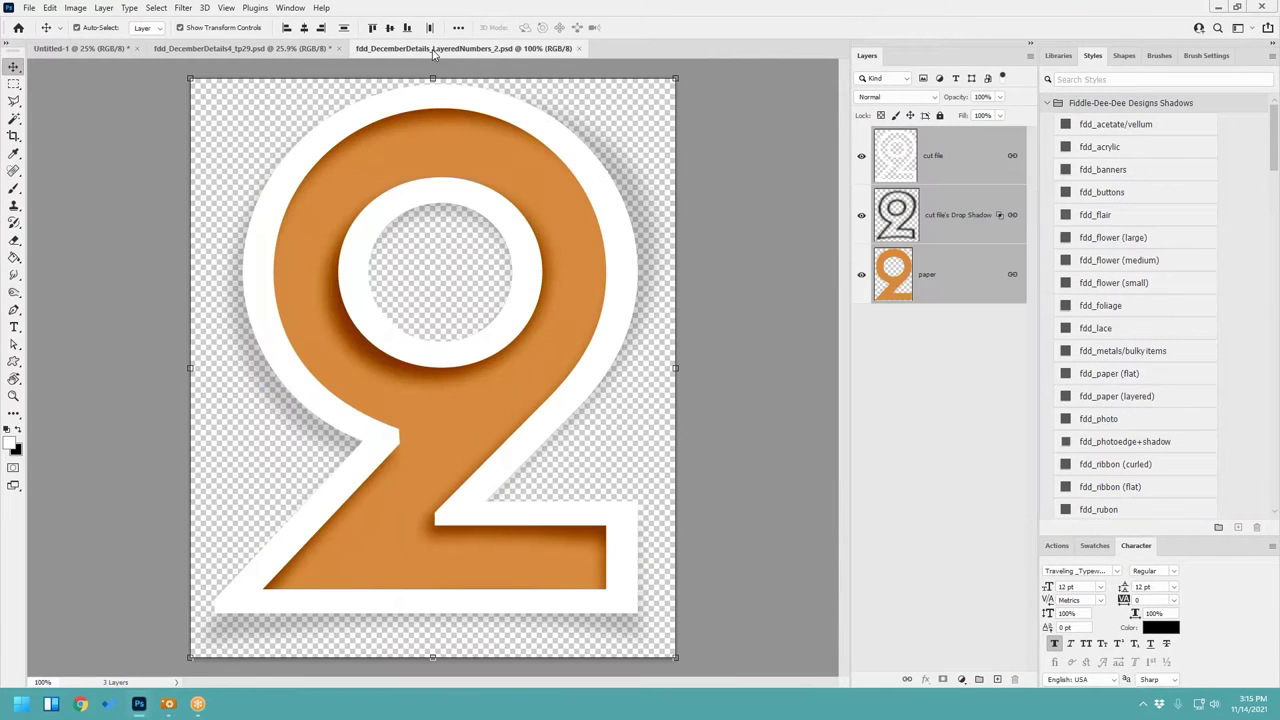
left_click(215, 49)
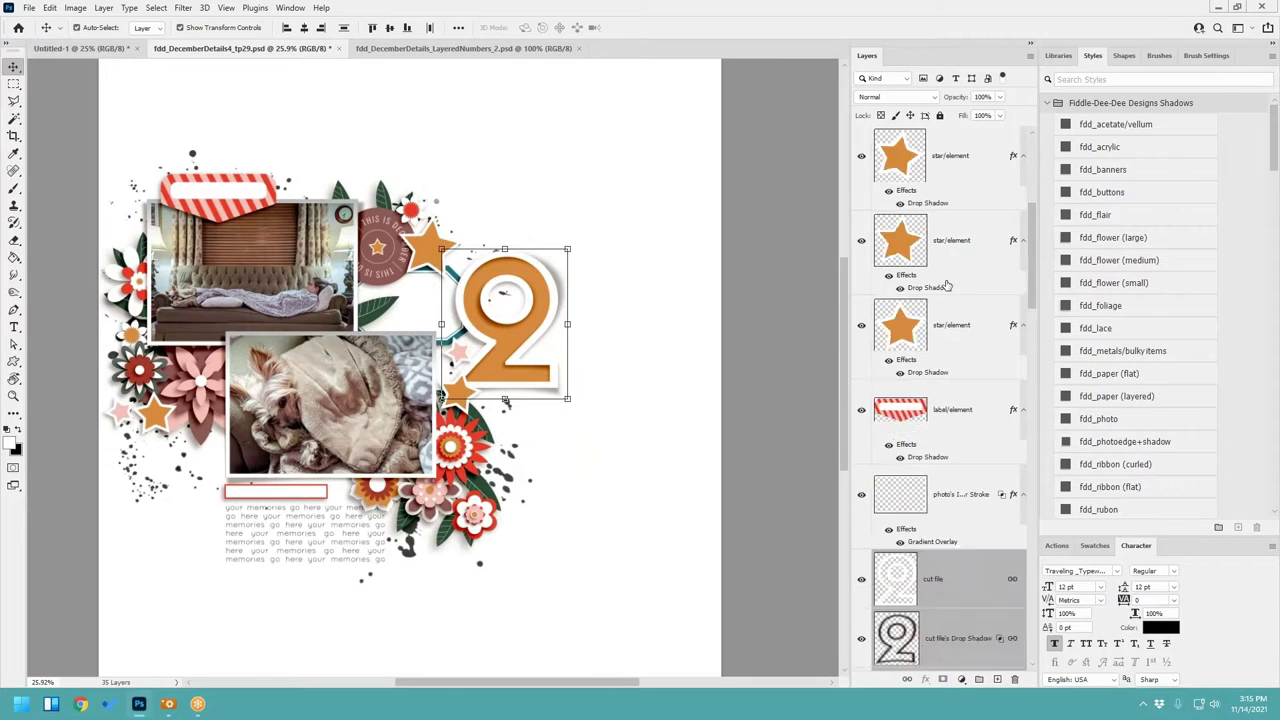
scroll(946, 286, "down", 3)
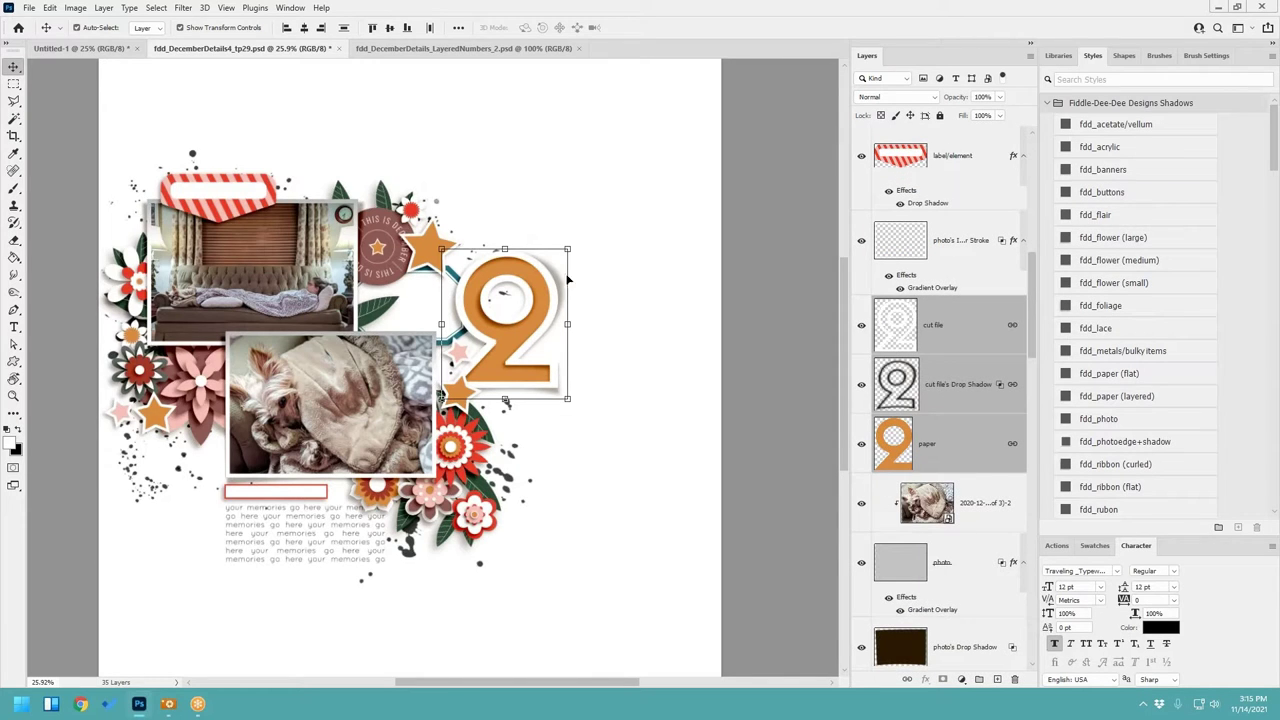
left_click(476, 49)
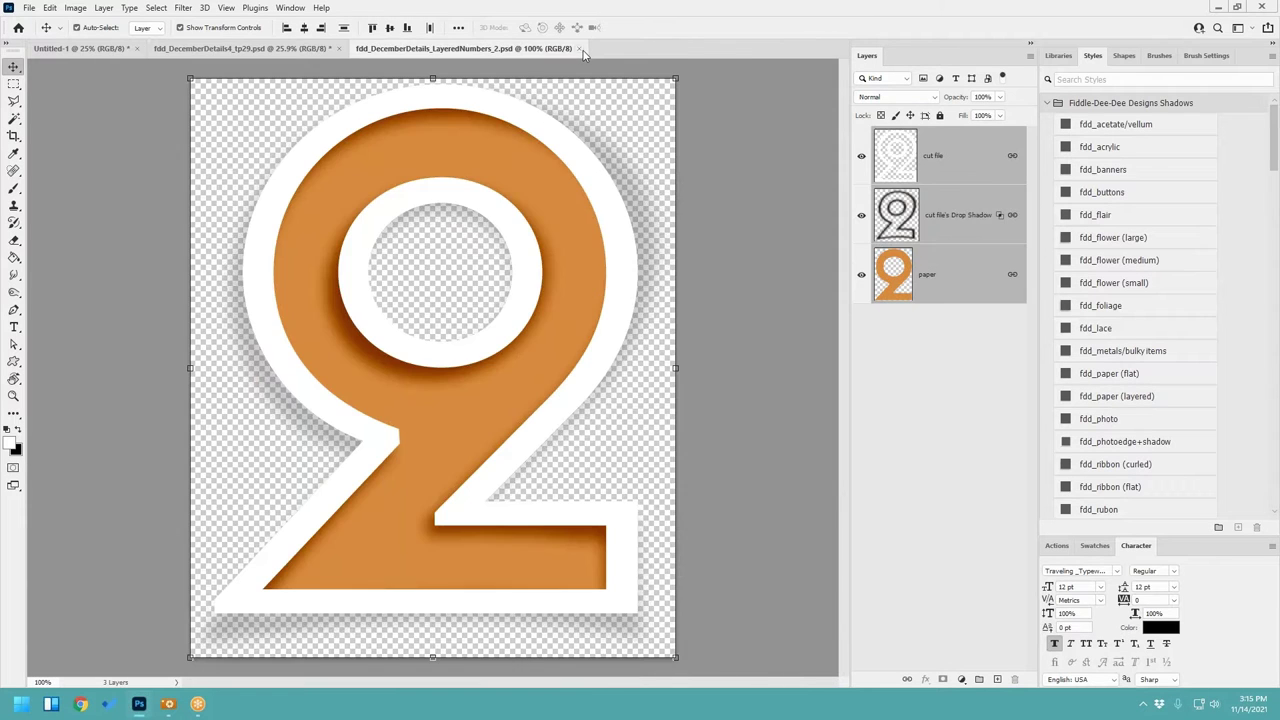
left_click(578, 49)
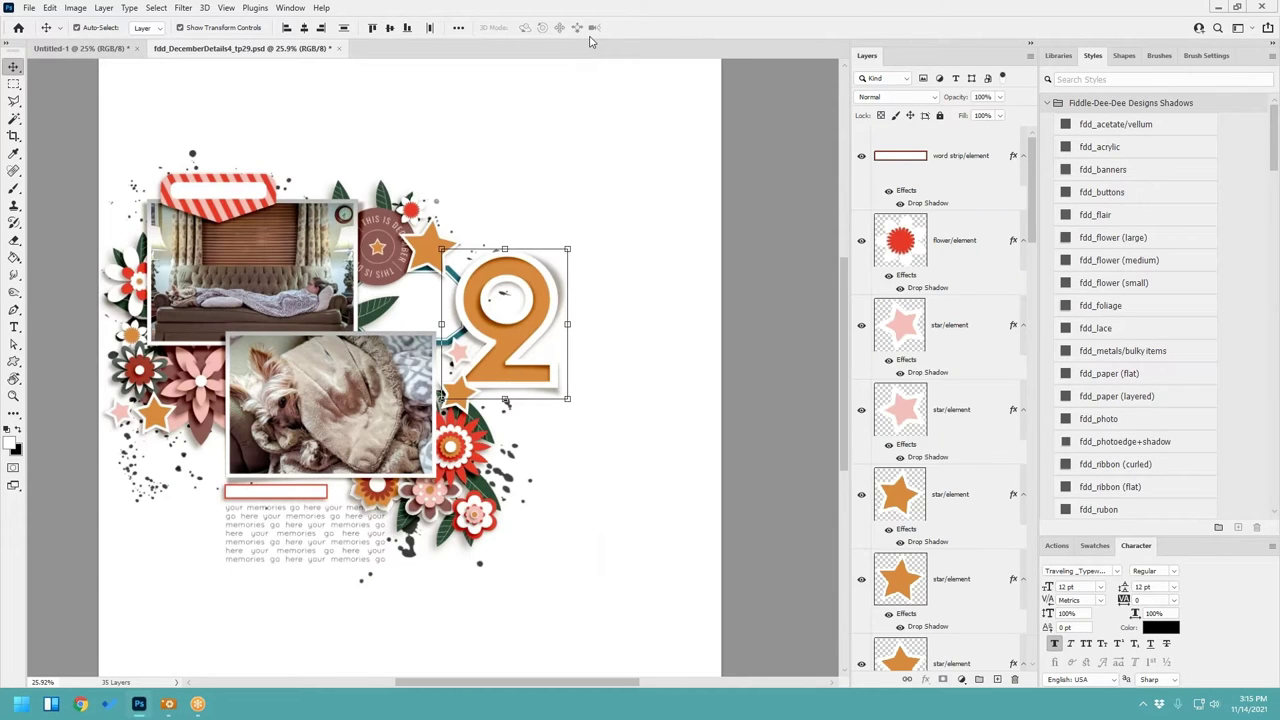
Step: Switch to ACDSee and browse the DYD 2021 category for papers and elements
key("alt+Tab")
left_click(869, 140)
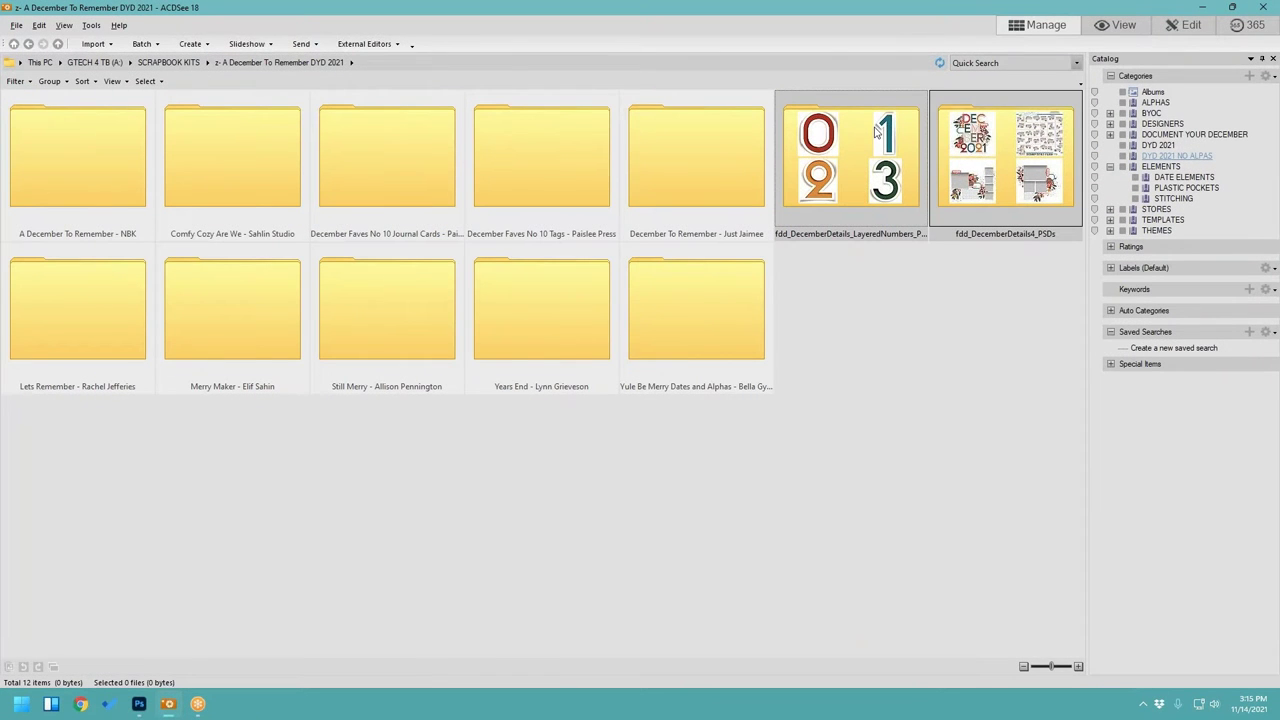
left_click(1158, 146)
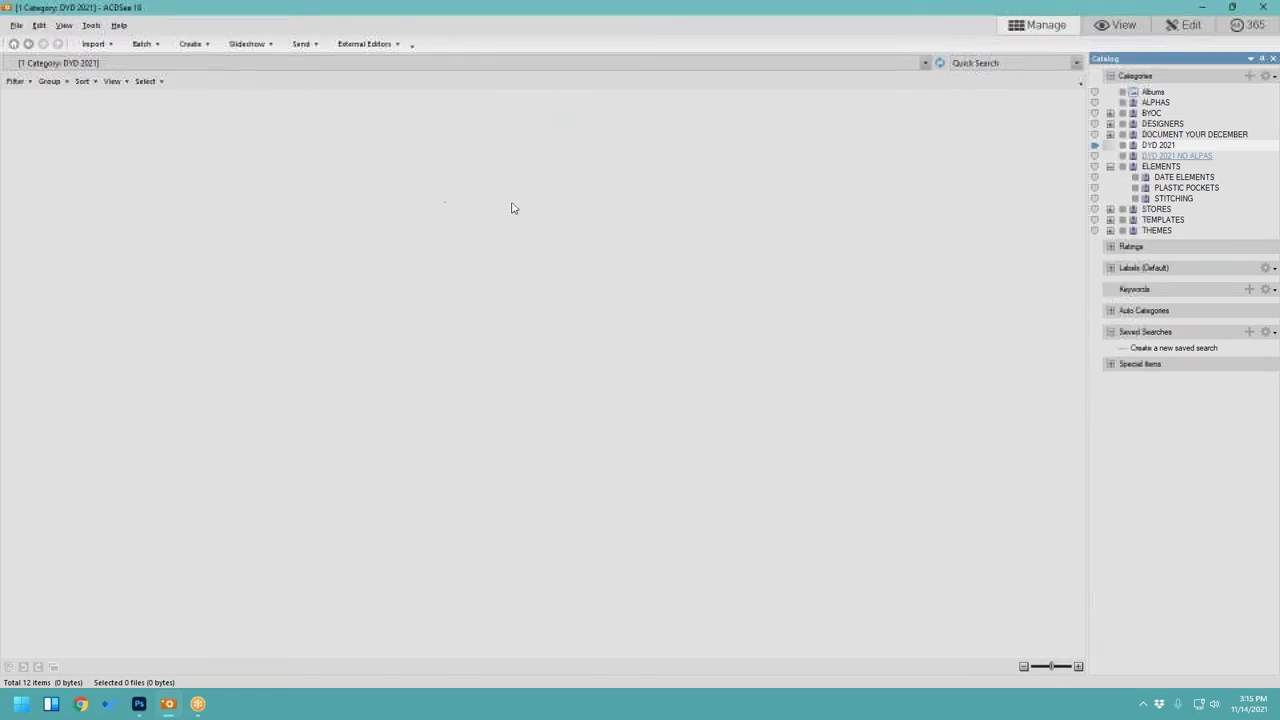
scroll(678, 362, "down", 10)
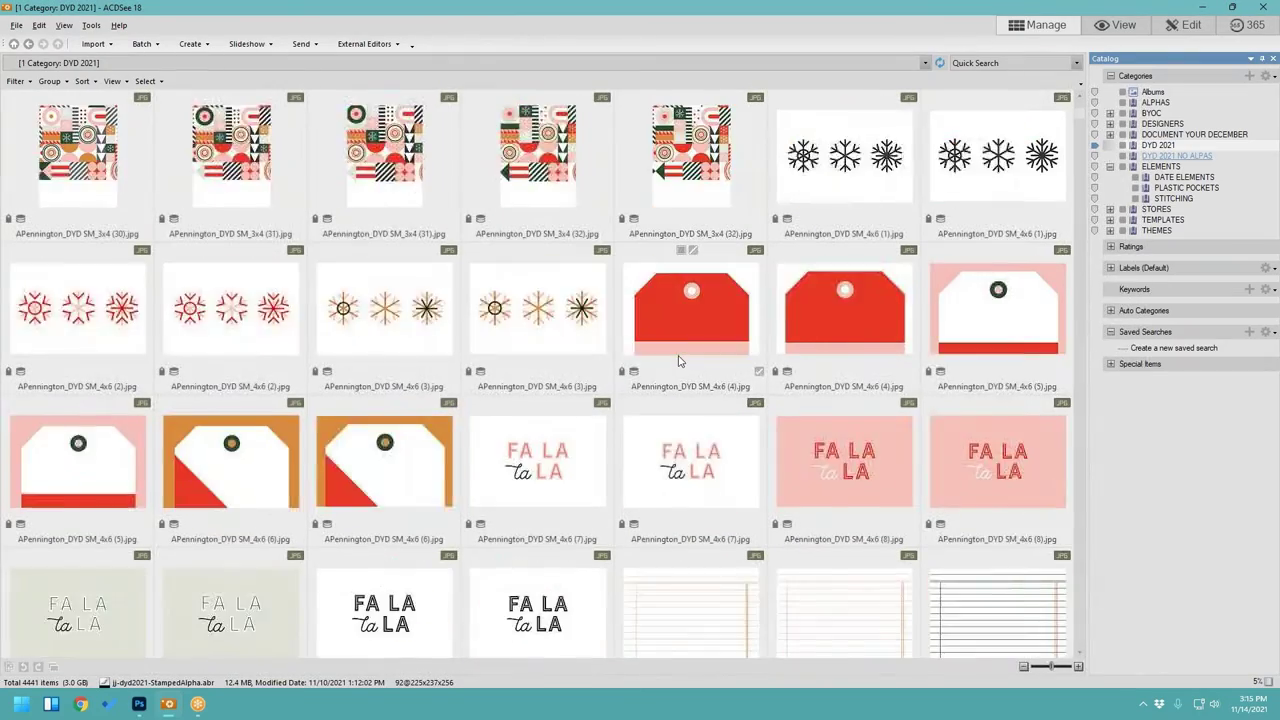
scroll(678, 362, "down", 12)
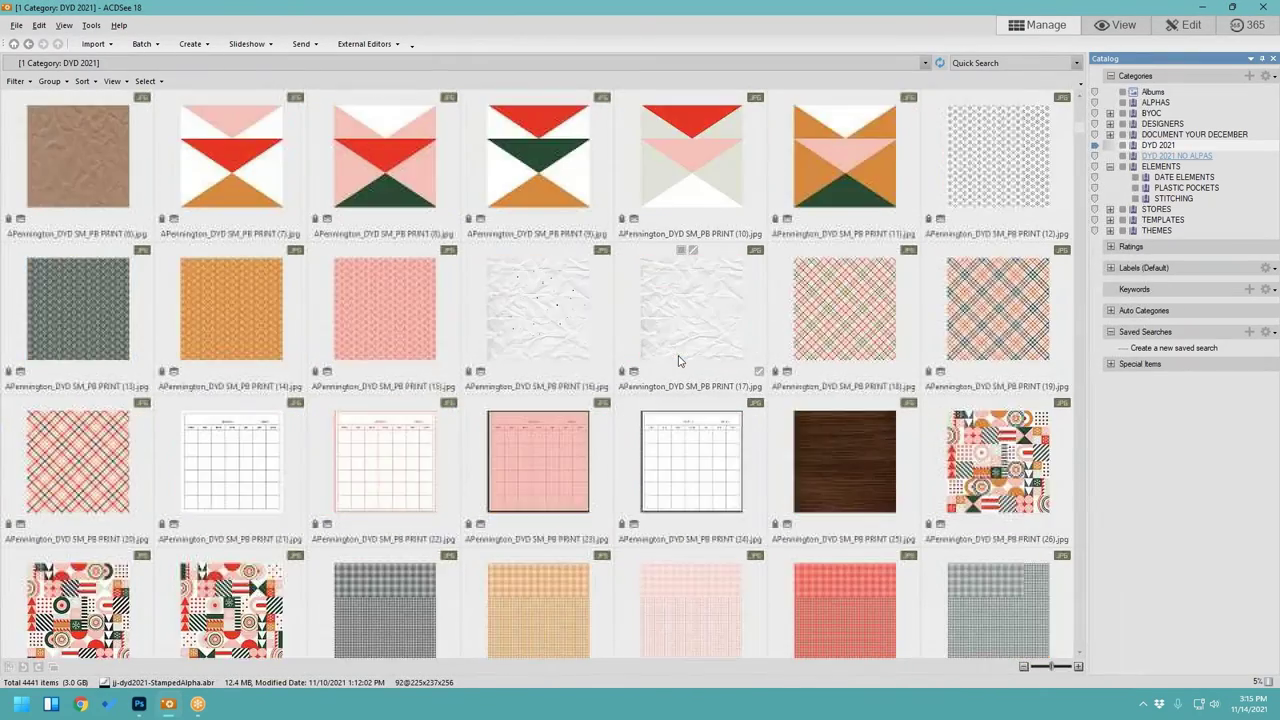
scroll(678, 362, "down", 12)
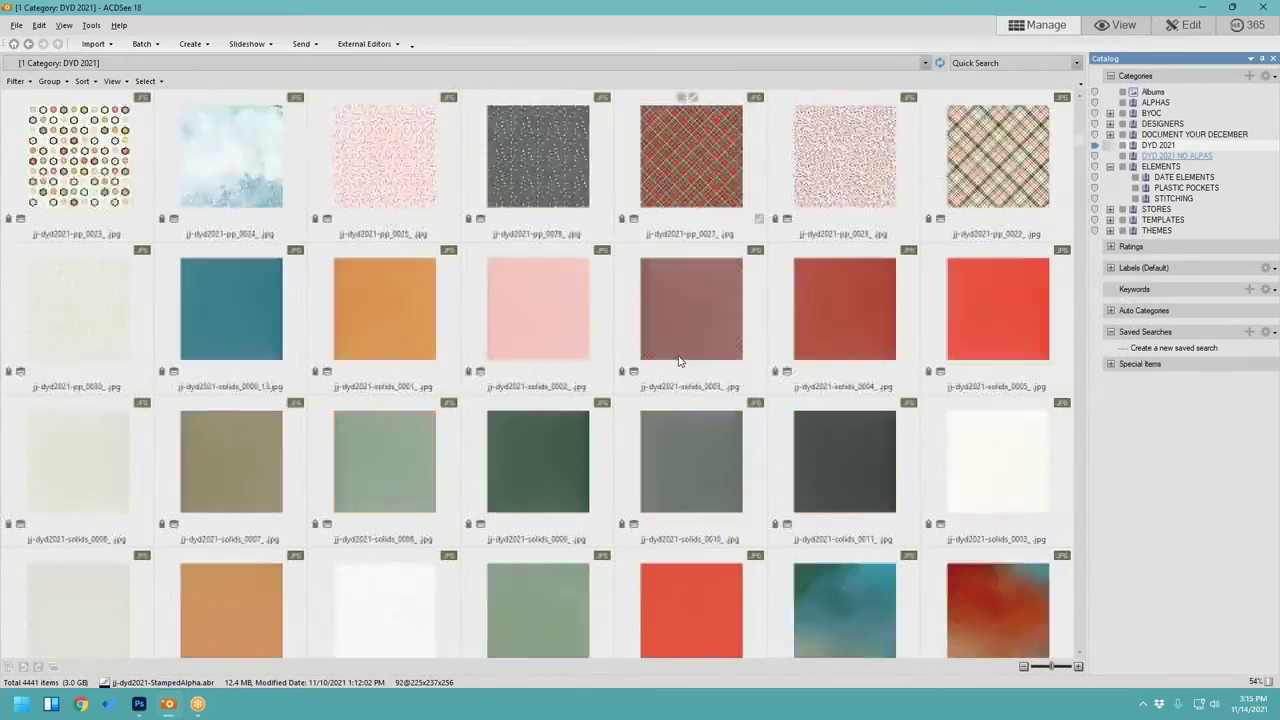
scroll(678, 362, "down", 12)
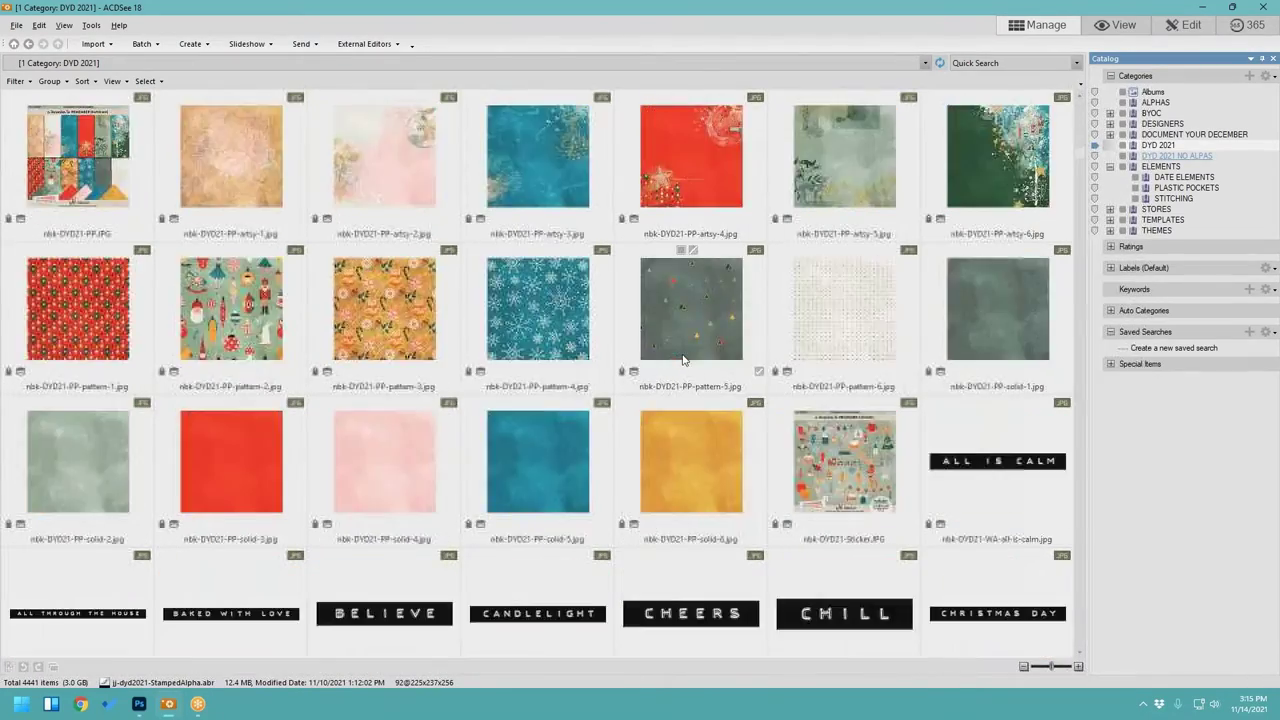
scroll(1079, 215, "down", 12)
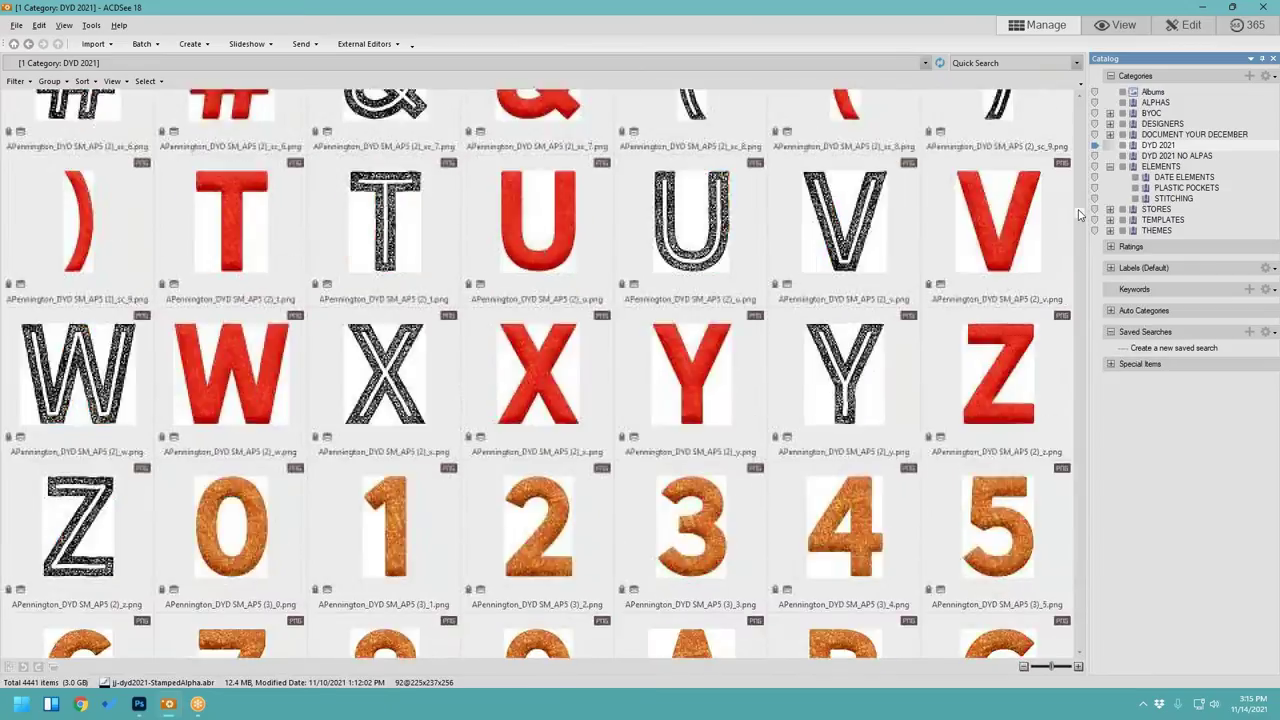
scroll(1079, 215, "down", 12)
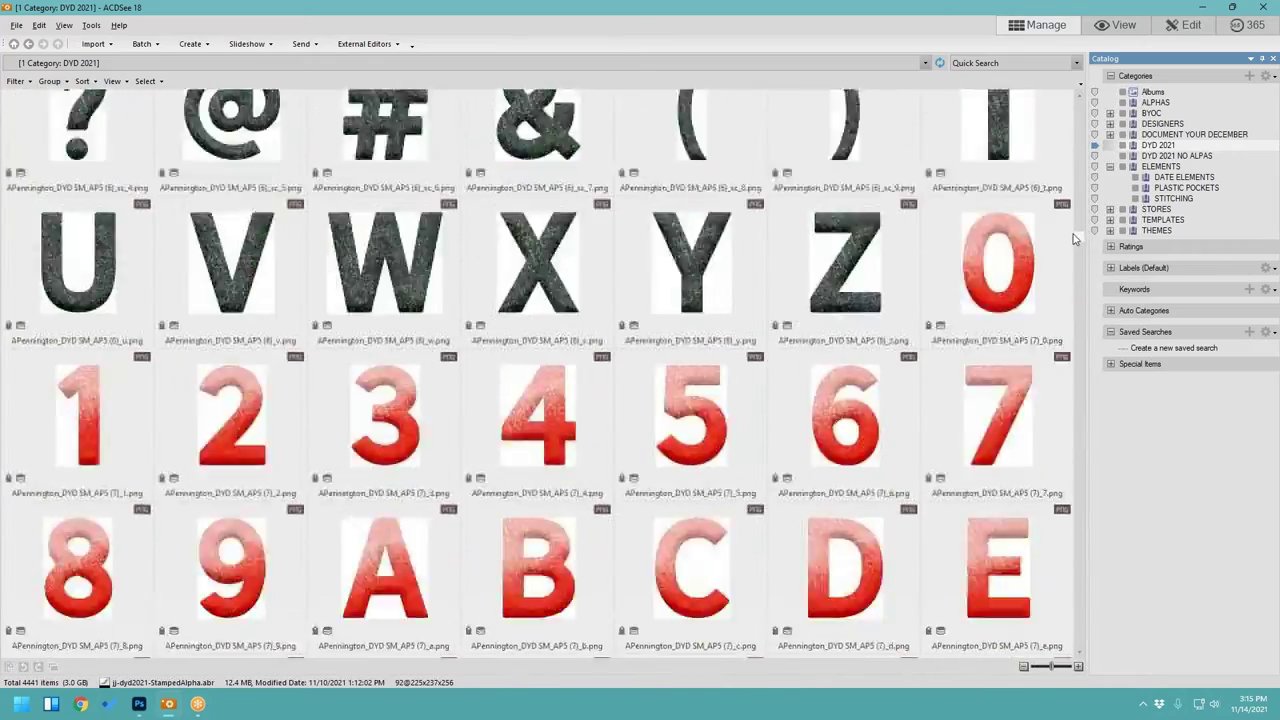
scroll(1072, 243, "down", 15)
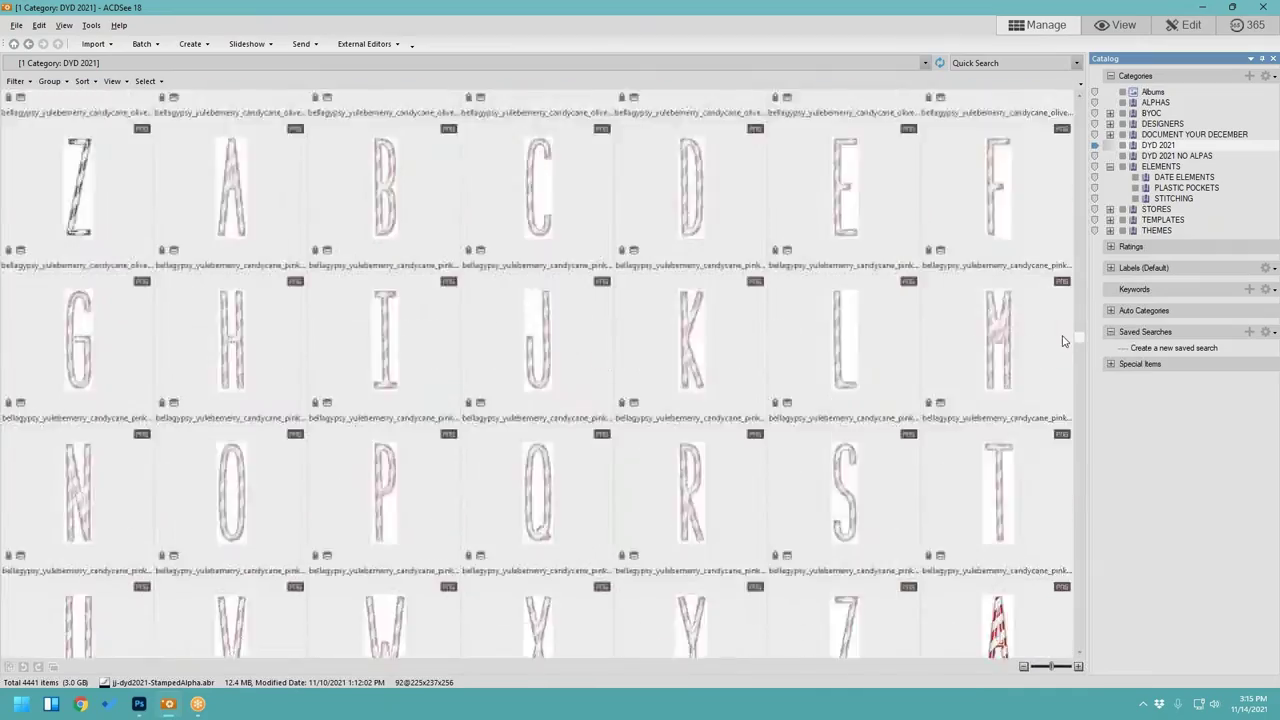
scroll(1063, 346, "down", 15)
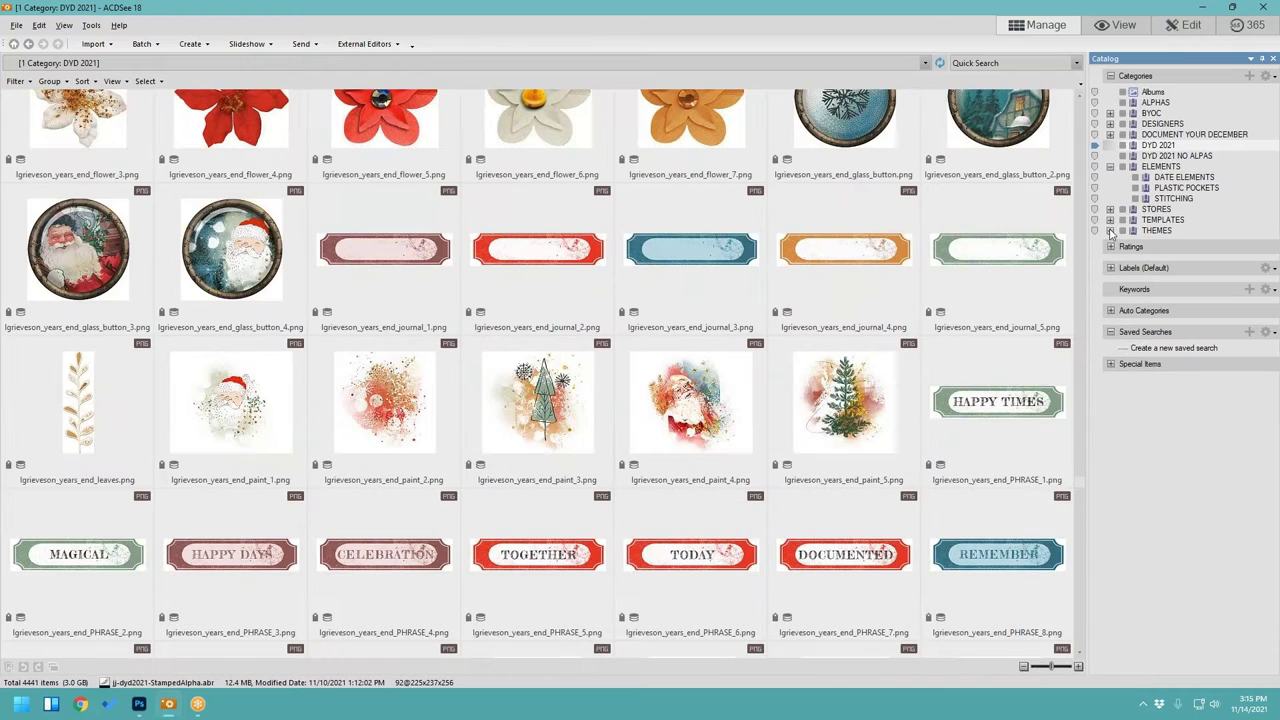
Step: Browse the DYD 2021 NO ALPAS category for patterned papers without the alphabets
left_click(1160, 157)
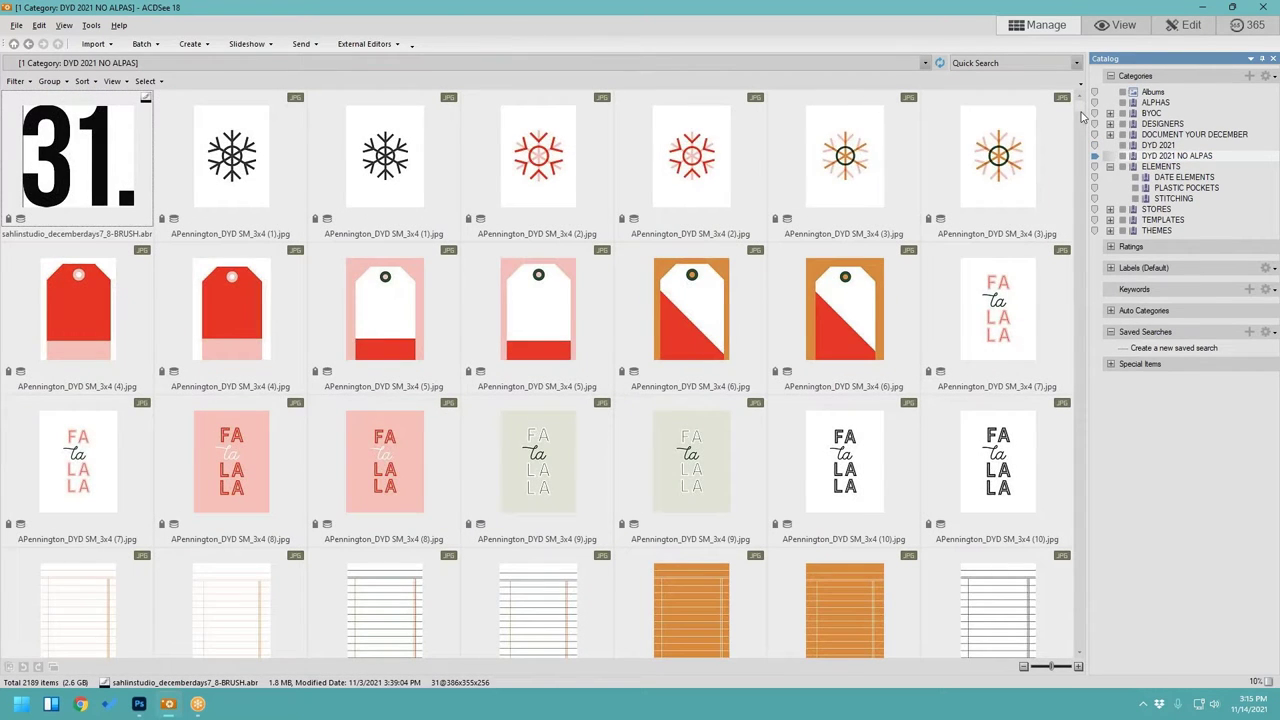
scroll(1068, 155, "down", 3)
scroll(1070, 160, "down", 10)
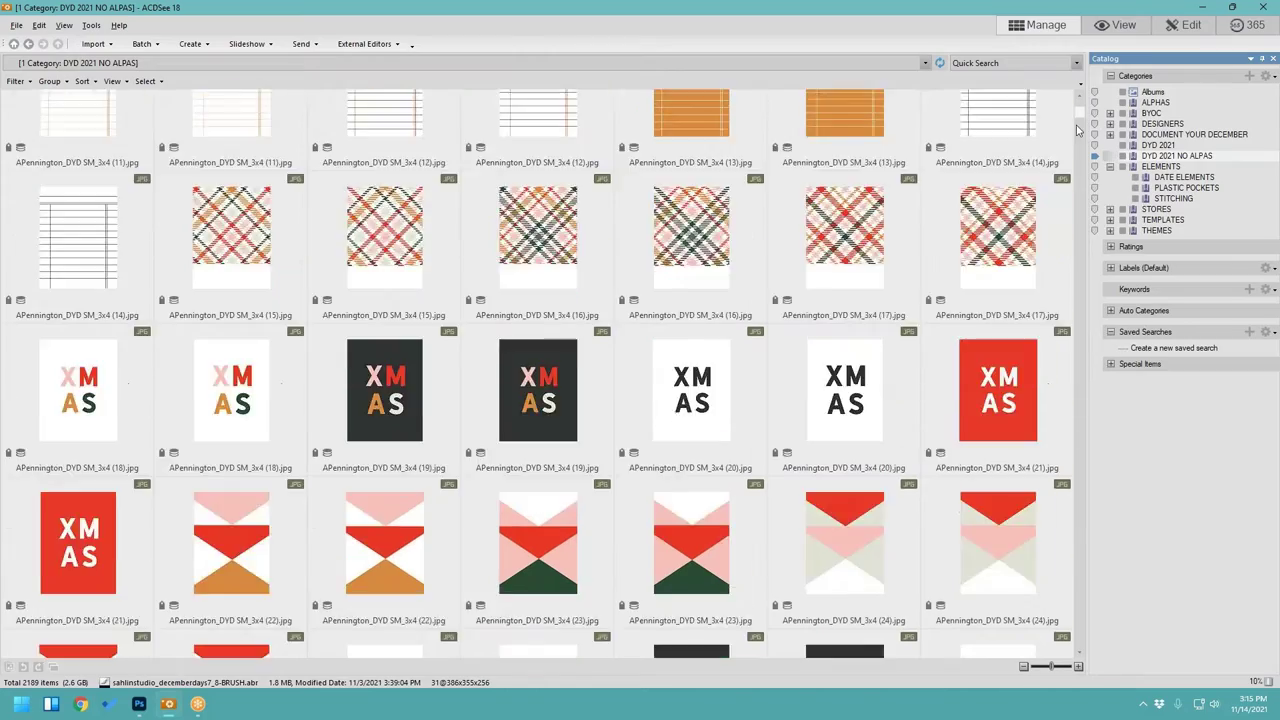
left_click_drag(1070, 163, 1045, 641)
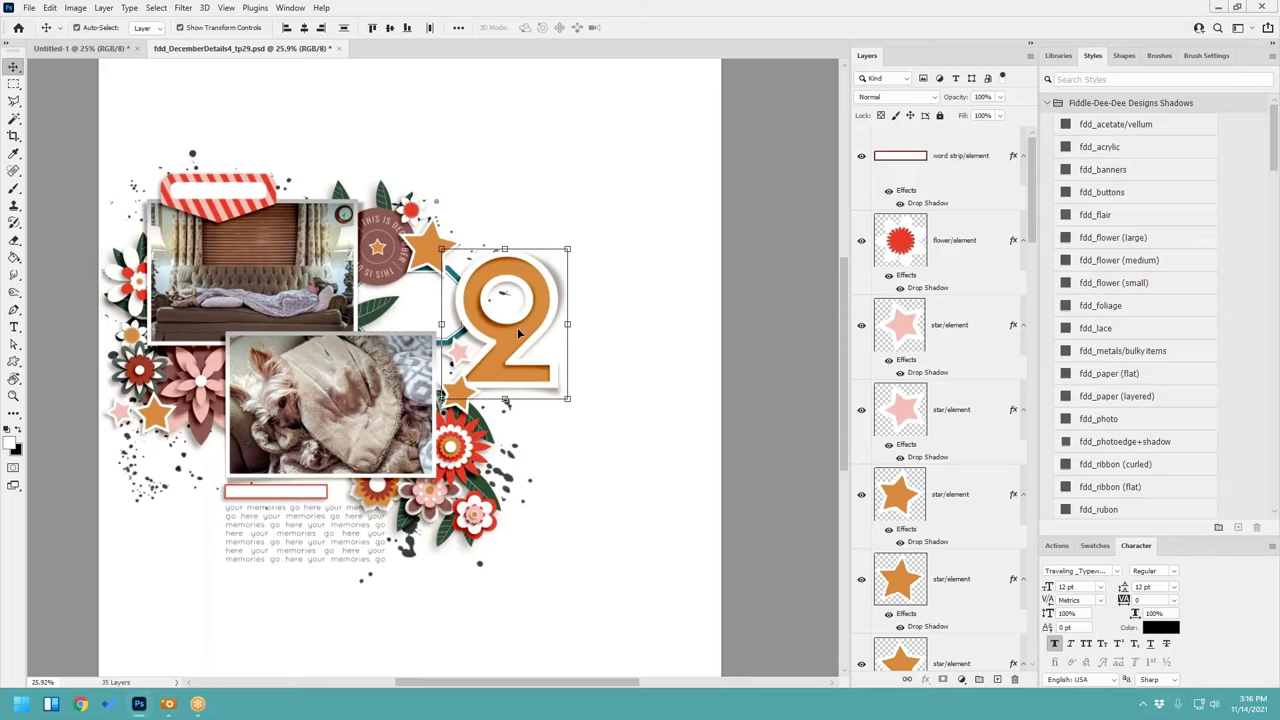
Step: Place the plaid paper DYD SM_PB ALT (14) above the number 2's paper layer, clip it to that layer and merge the two
scroll(890, 398, "down", 8)
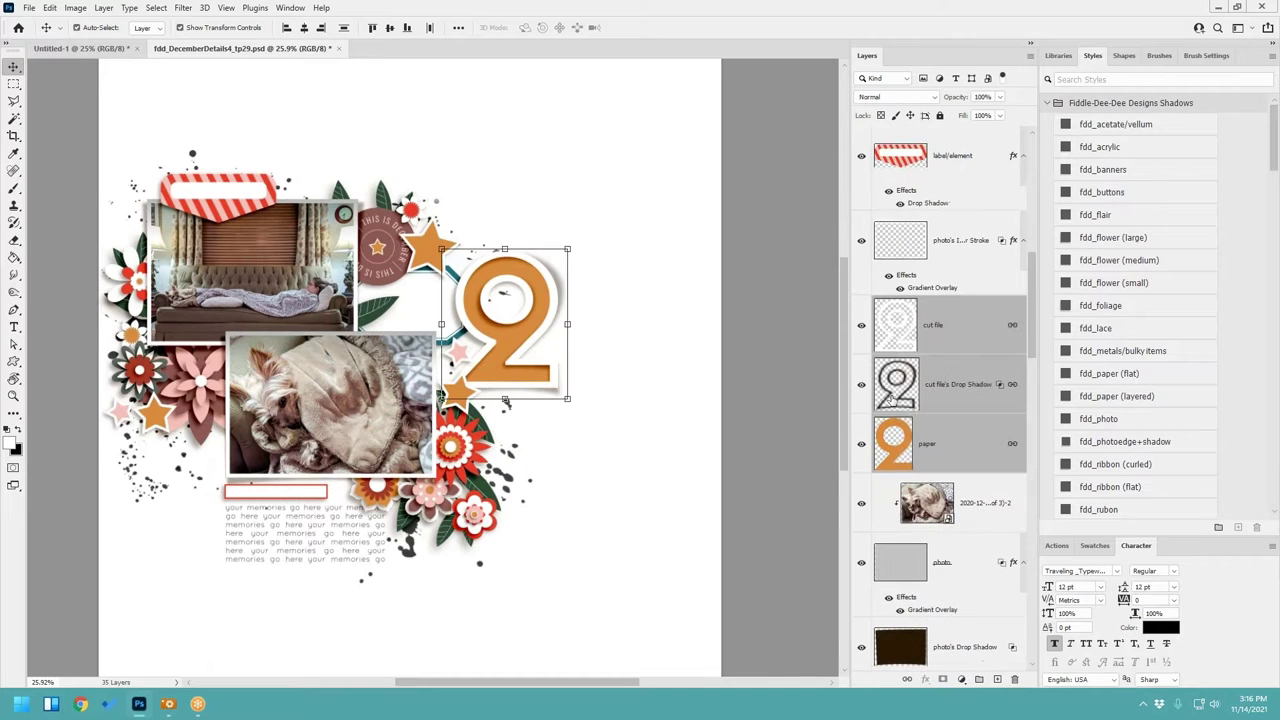
left_click(942, 428)
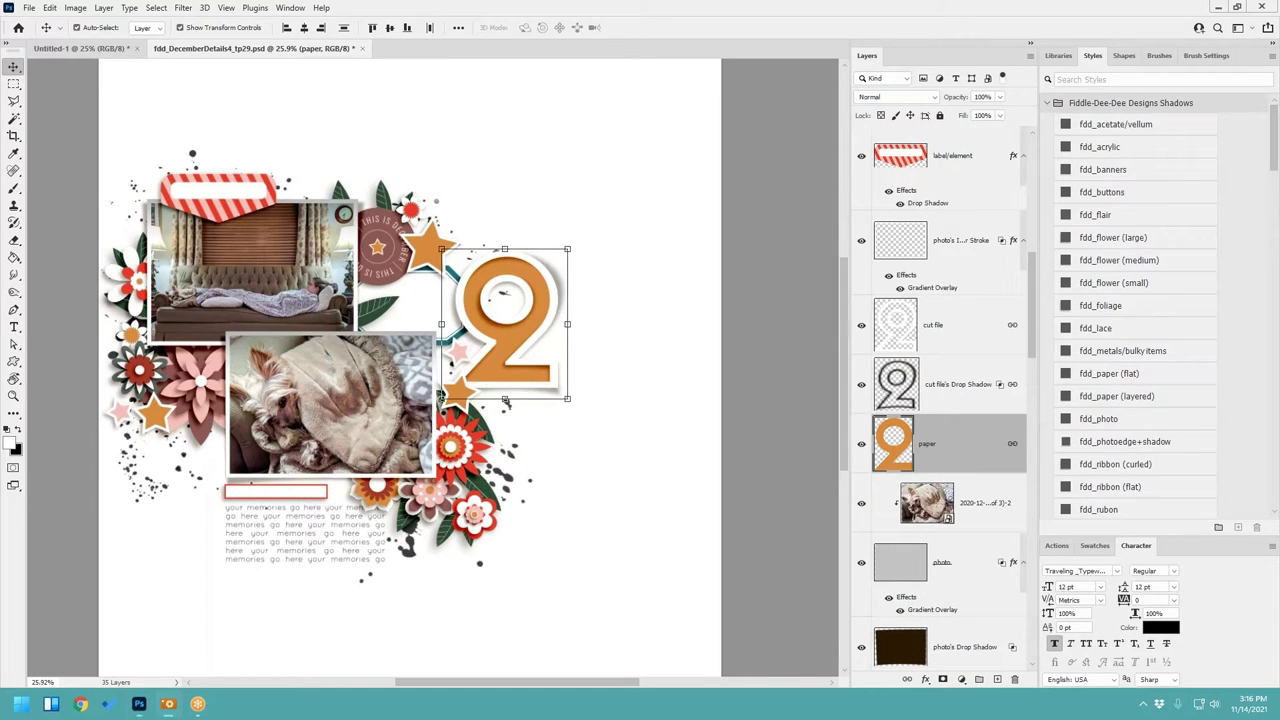
key("ctrl+v")
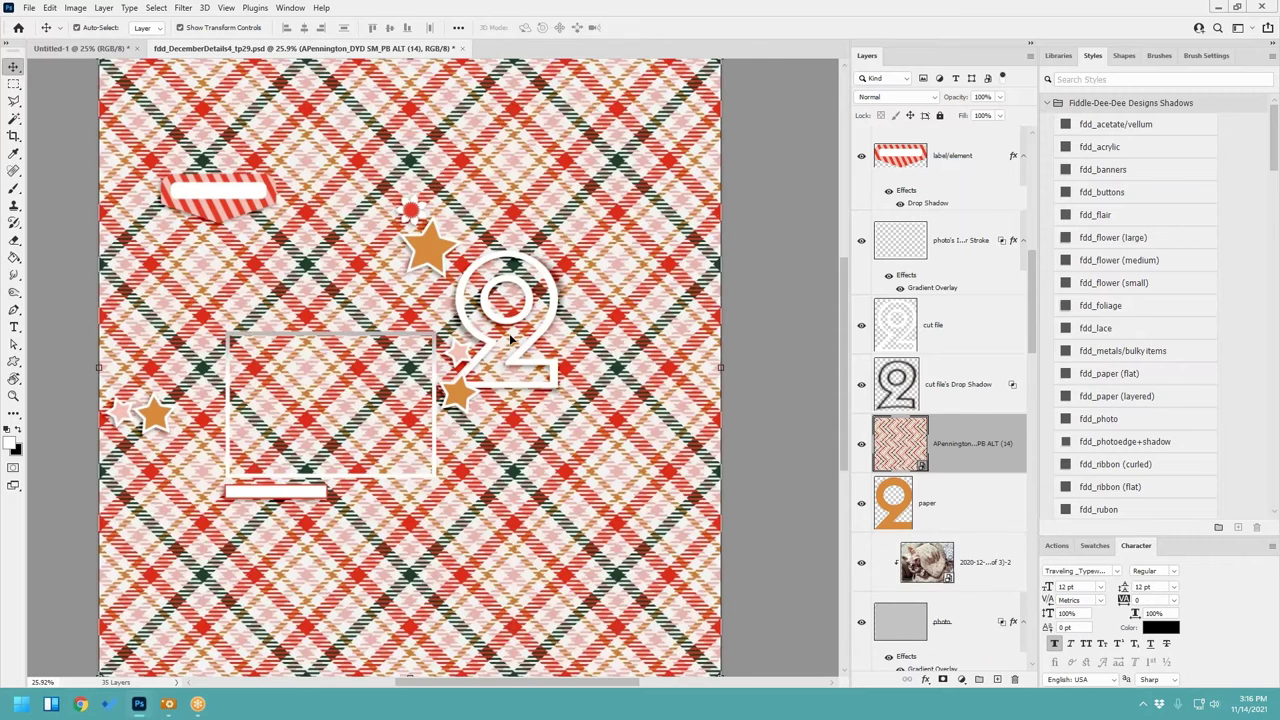
key("ctrl+alt+g")
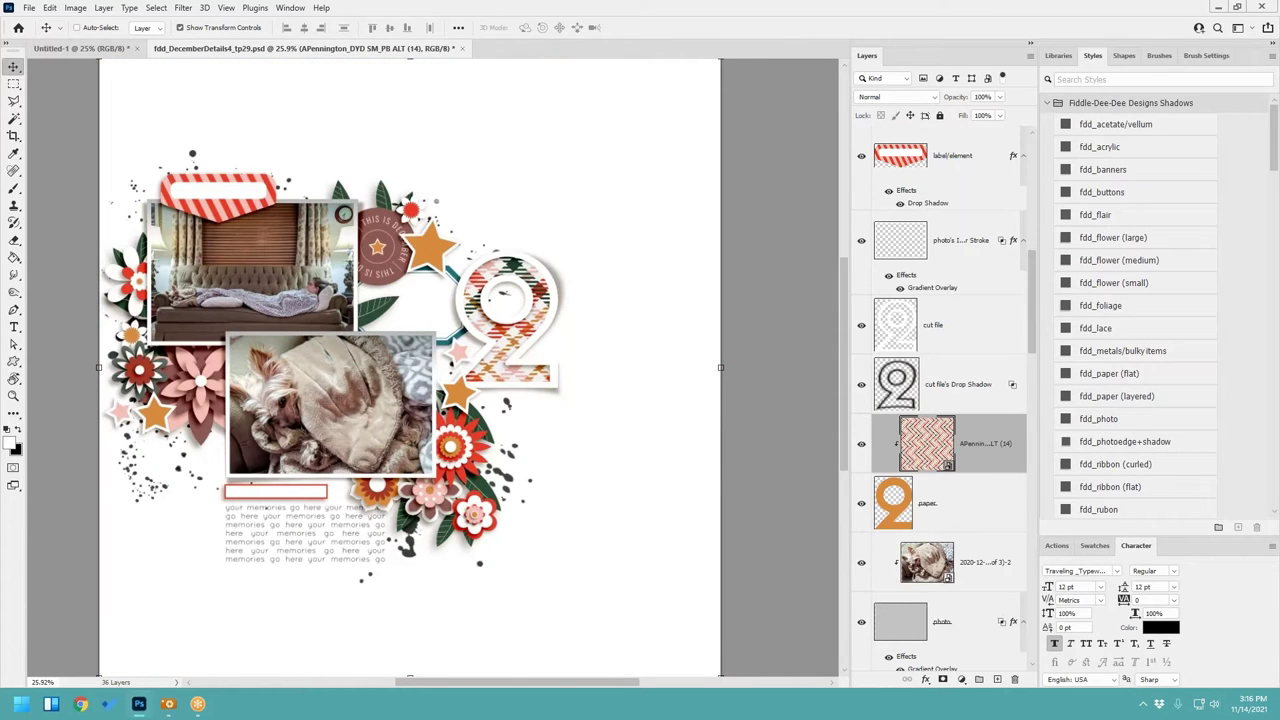
key("ctrl+e")
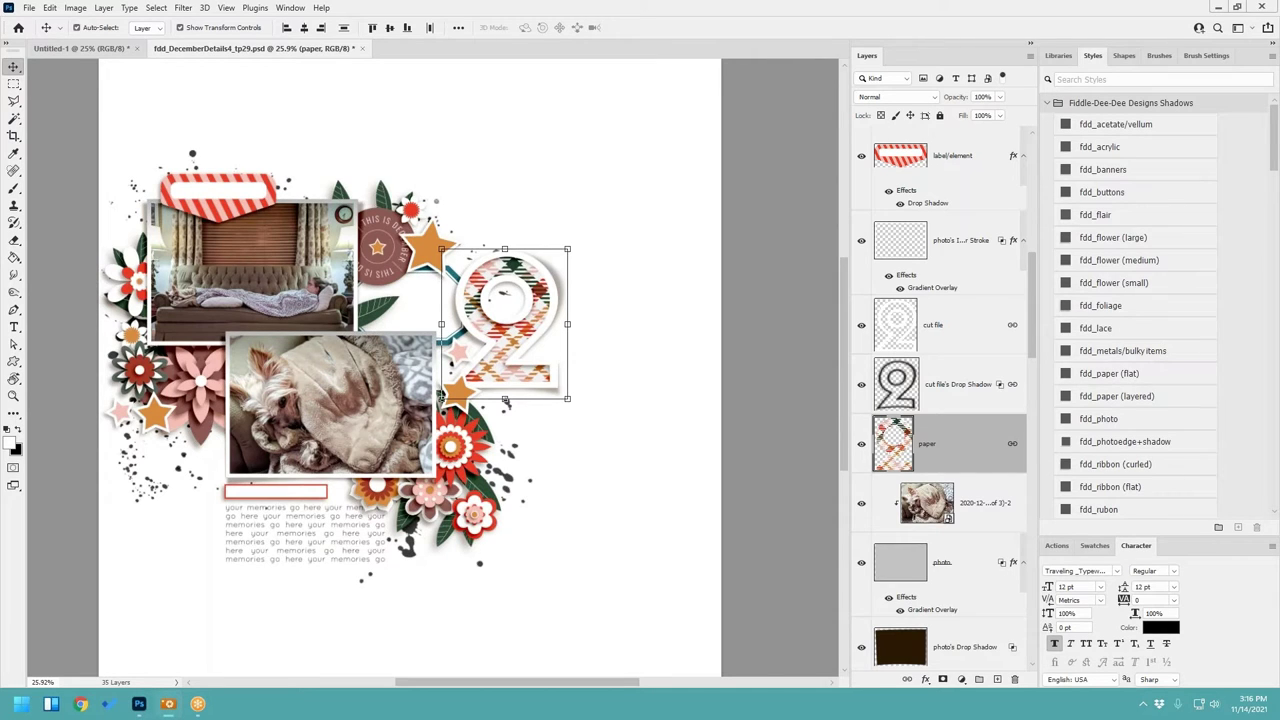
Step: Add the plaid paper PB ALT (13) and the gingham papers PB ALT (20) and (21) above the paper layer, clipping each to the number 2
key("ctrl+v")
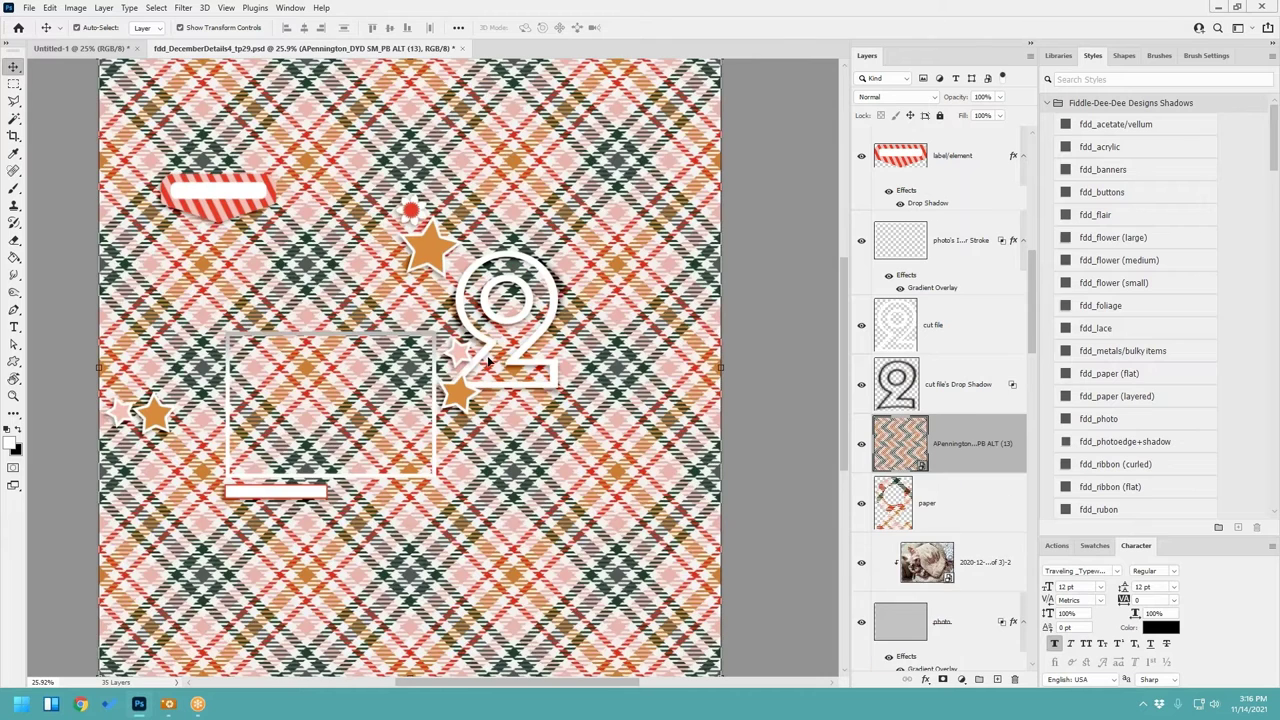
key("ctrl+alt+g")
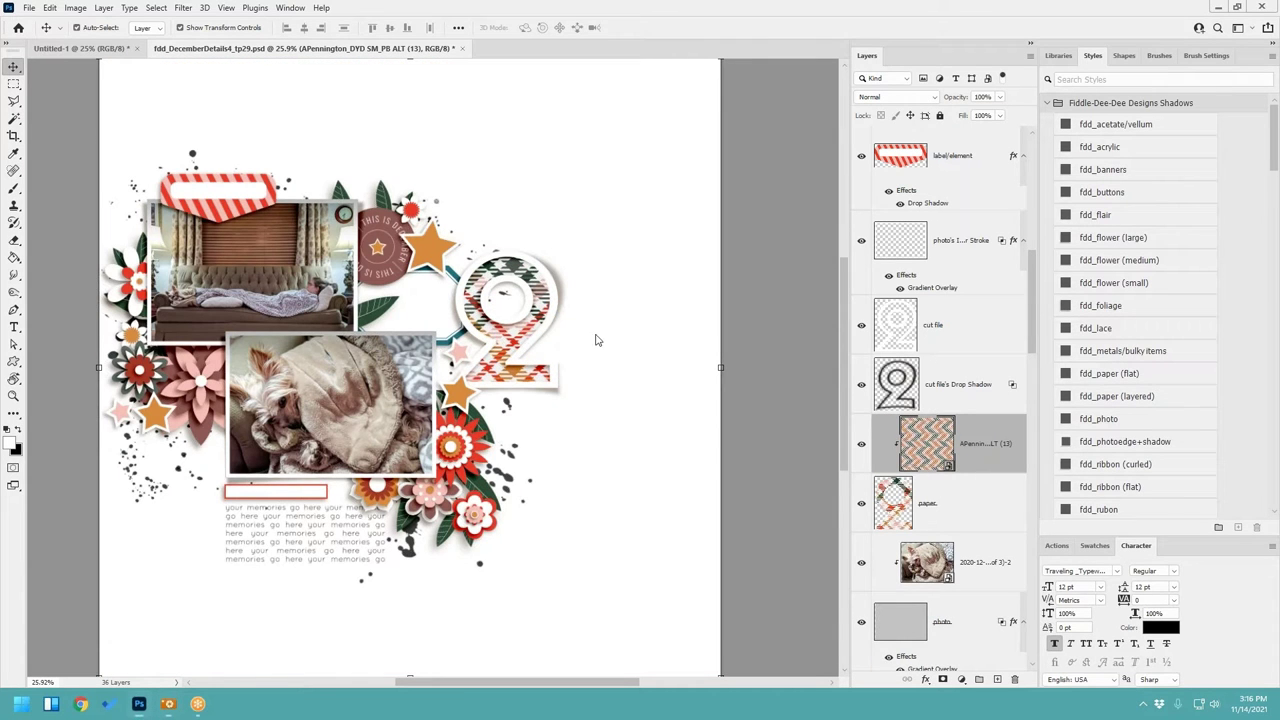
key("ctrl+v")
key("ctrl+alt+g")
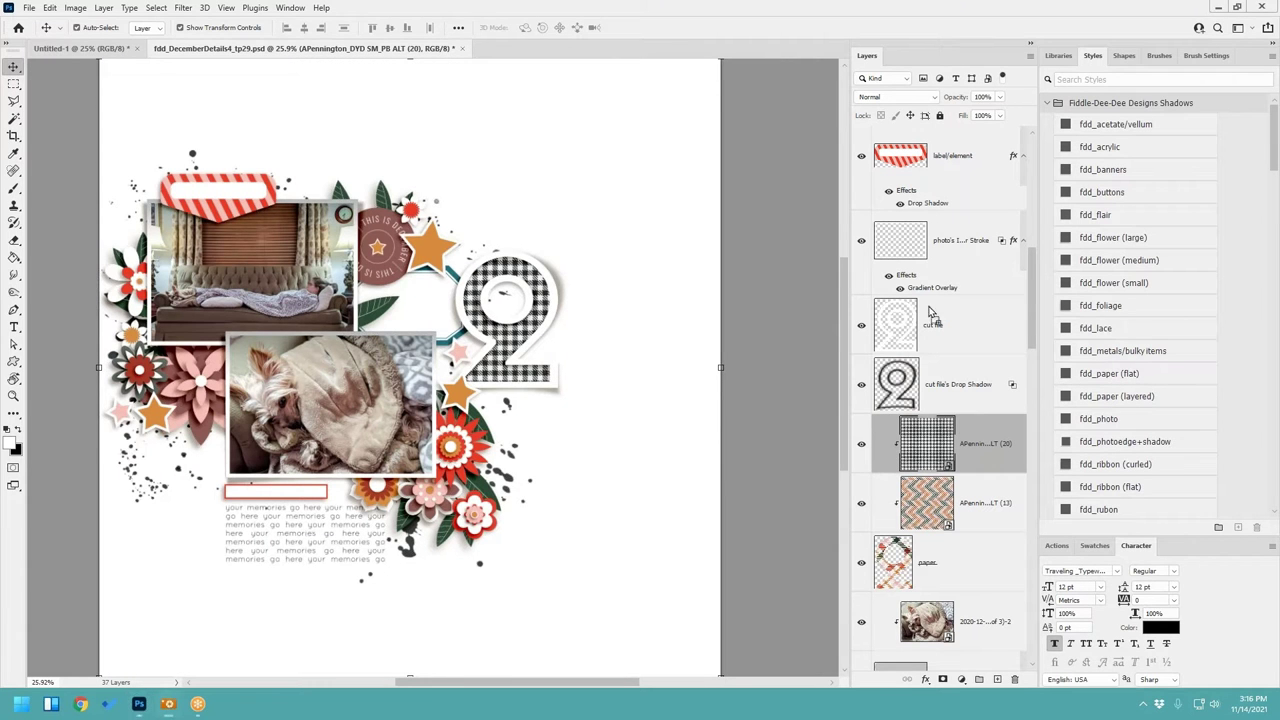
key("ctrl+v")
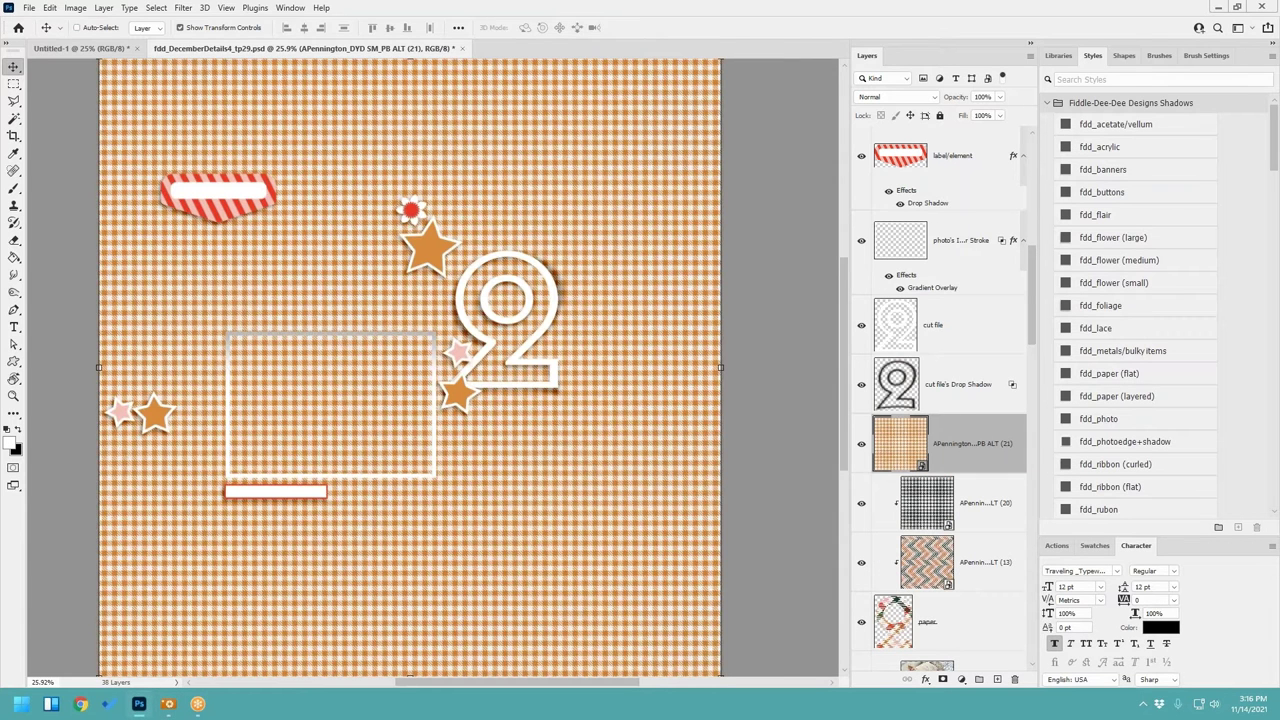
key("ctrl+alt+g")
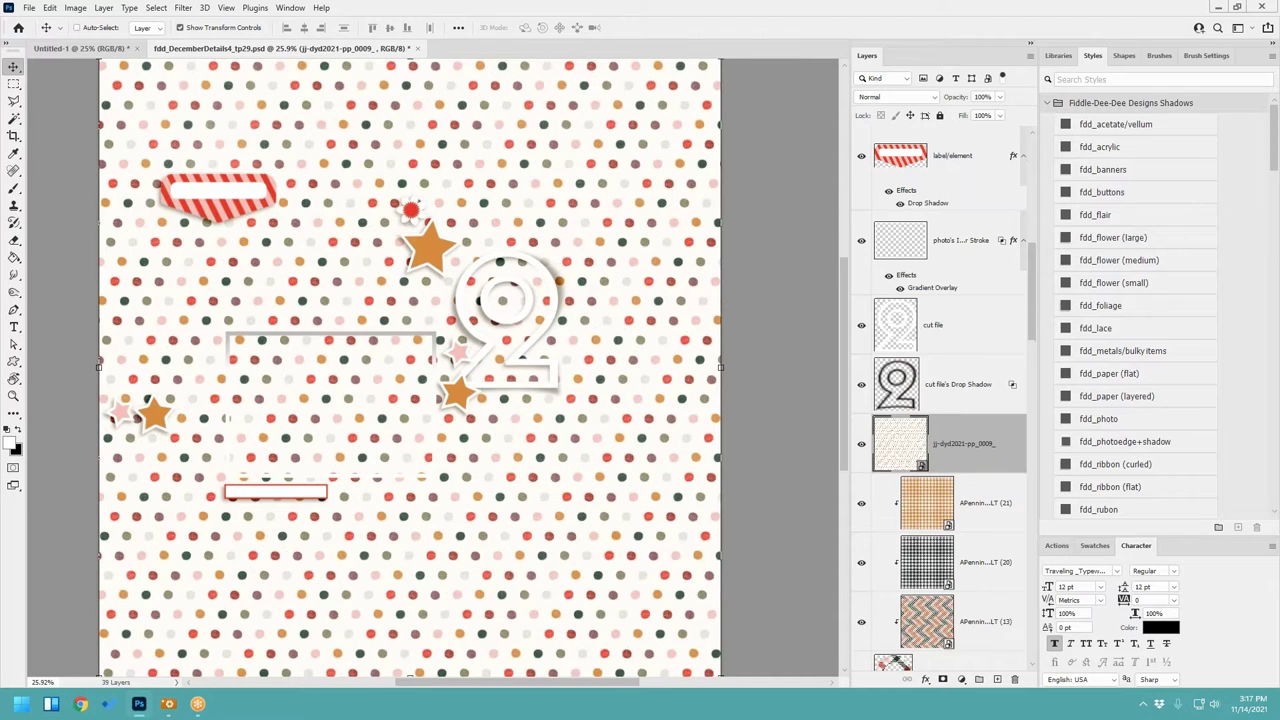
Step: Clip the dotted papers jj-dyd2021-pp_0009_ and jj-dyd2021-pp_0011_ to the number 2, stacking pp_0011_ uppermost
key("ctrl+alt+g")
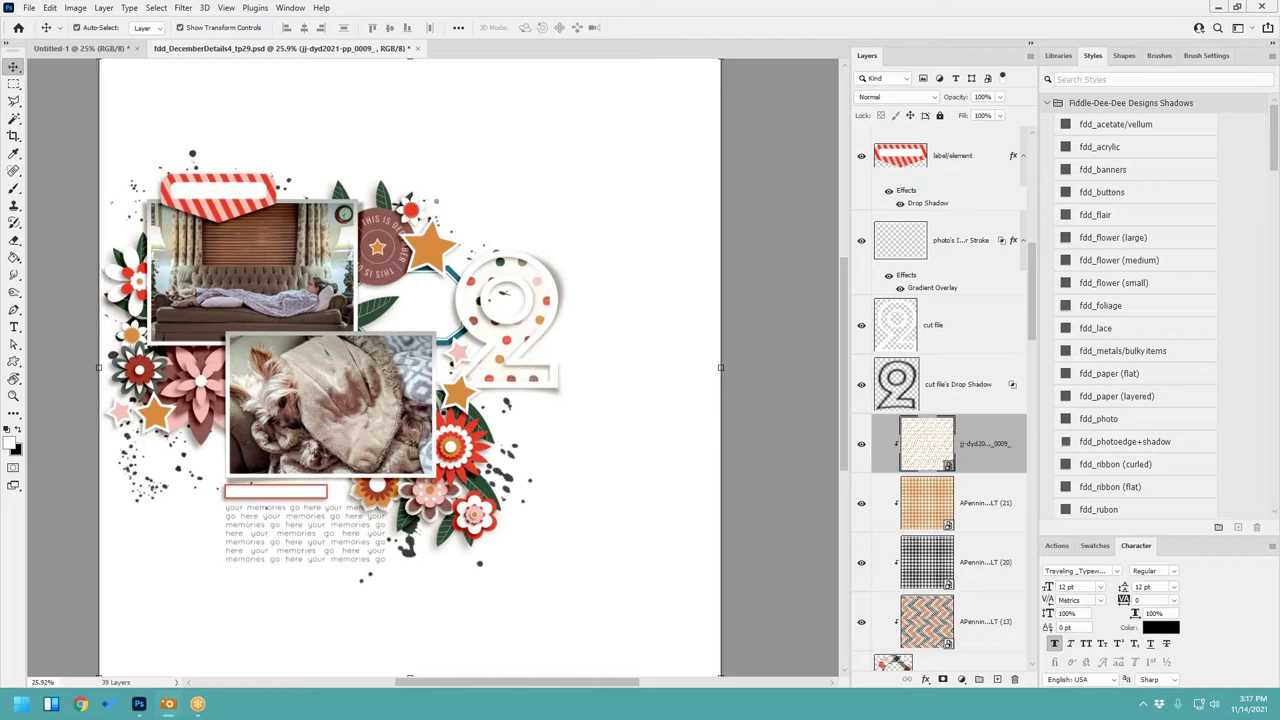
left_click_drag(770, 386, 673, 370)
key("ctrl+alt+g")
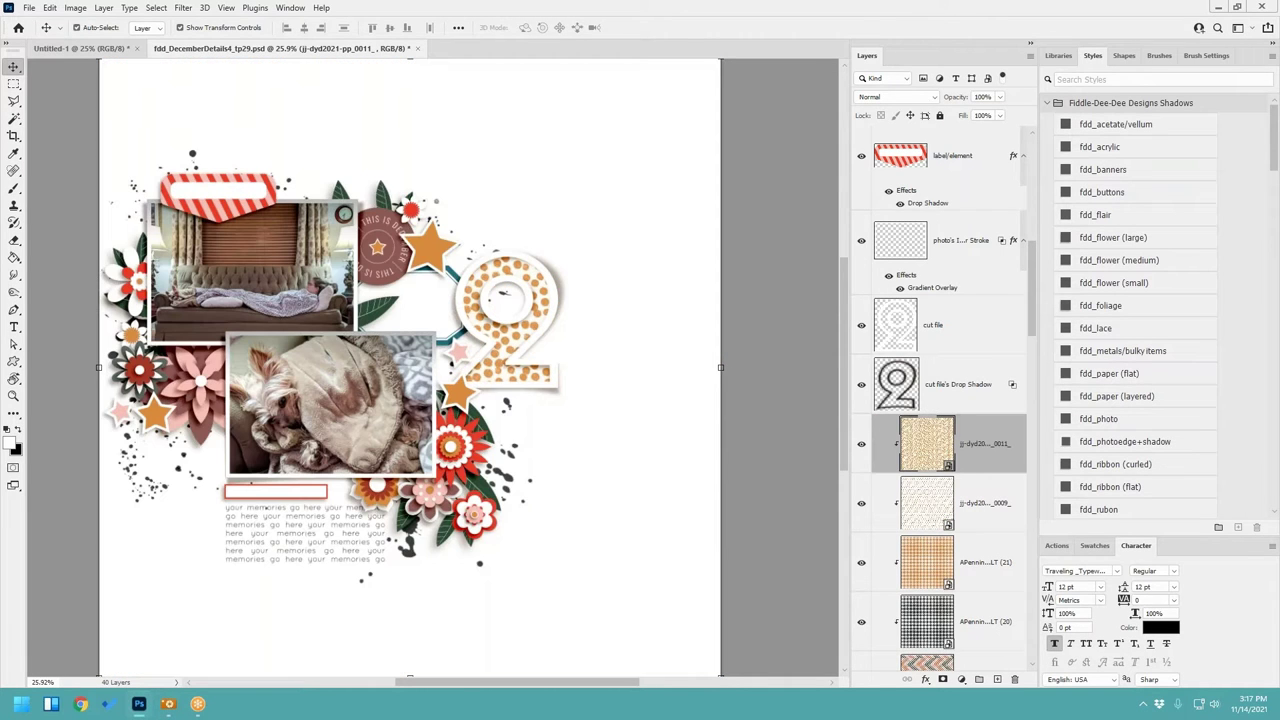
Step: Delete the dotted paper jj-dyd2021-pp_0009_, both gingham papers and the chevron paper clipped to the number 2
left_click(983, 505)
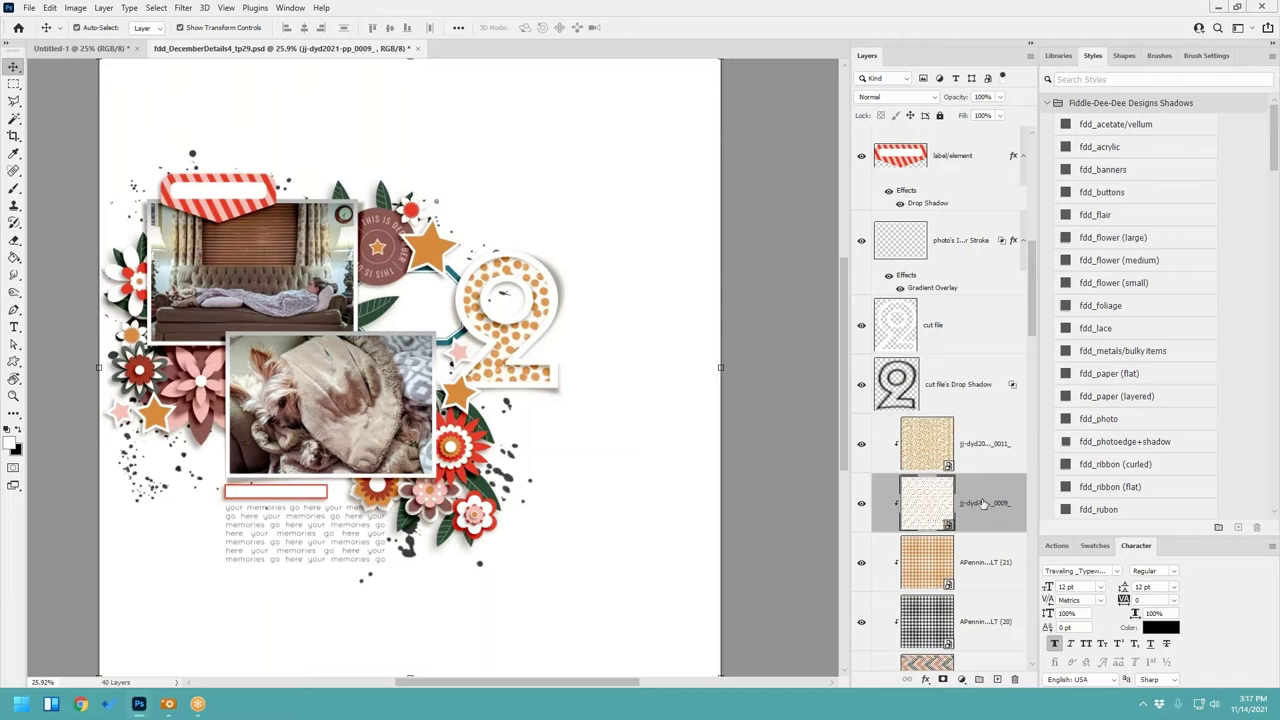
scroll(983, 505, "down", 4)
left_click(992, 423, "shift")
right_click(992, 423)
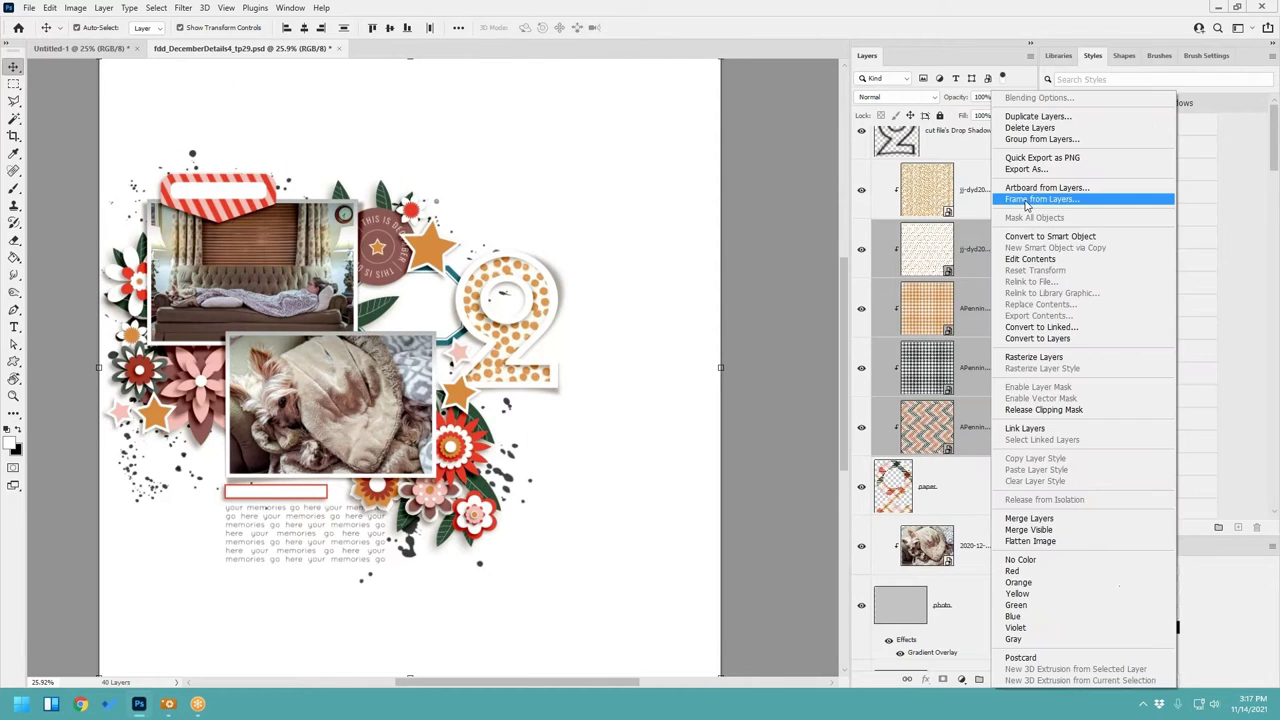
left_click(1029, 127)
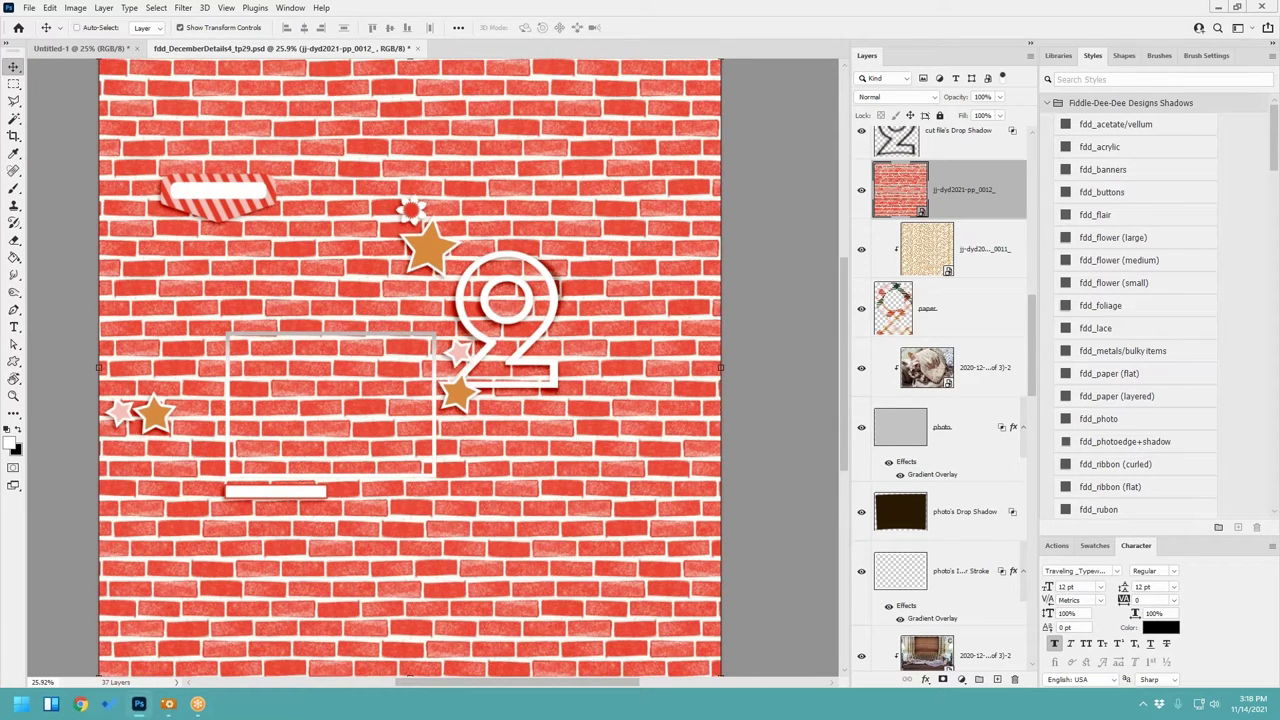
Step: Try the red brick paper jj-dyd2021-pp_0012_ clipped to the number 2, and delete it
key("ctrl+alt+g")
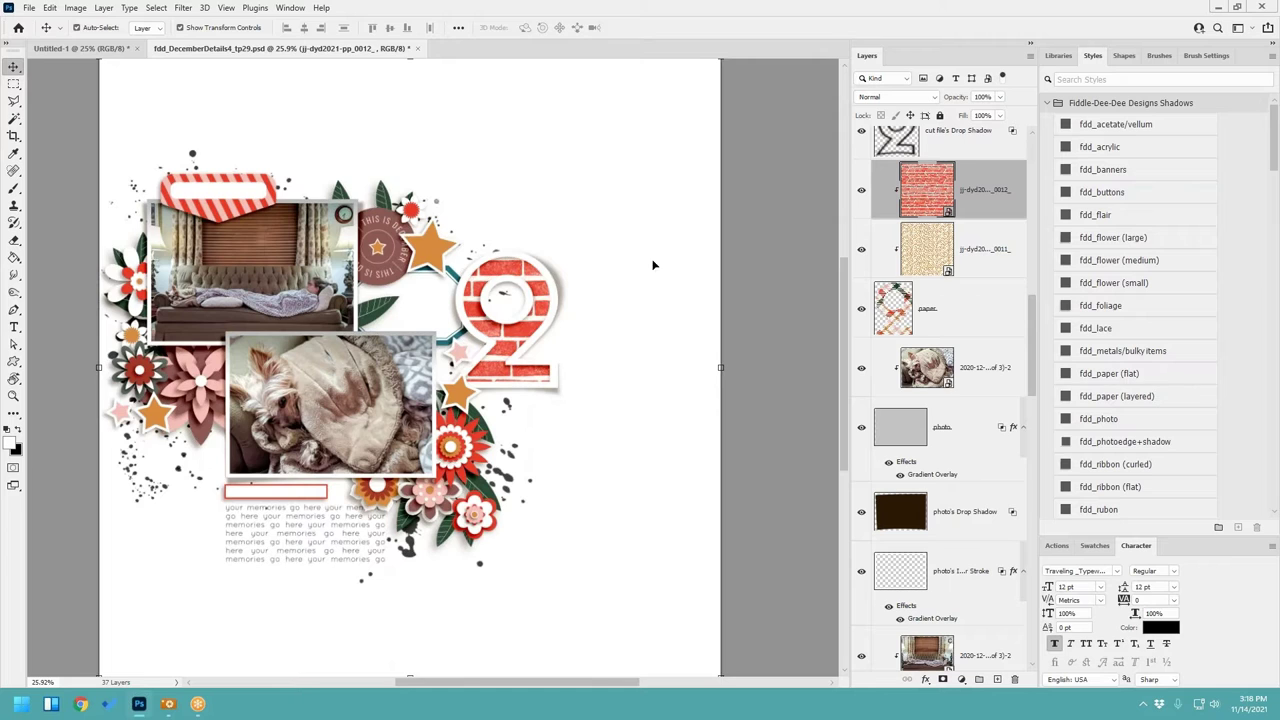
right_click(989, 190)
left_click(1034, 133)
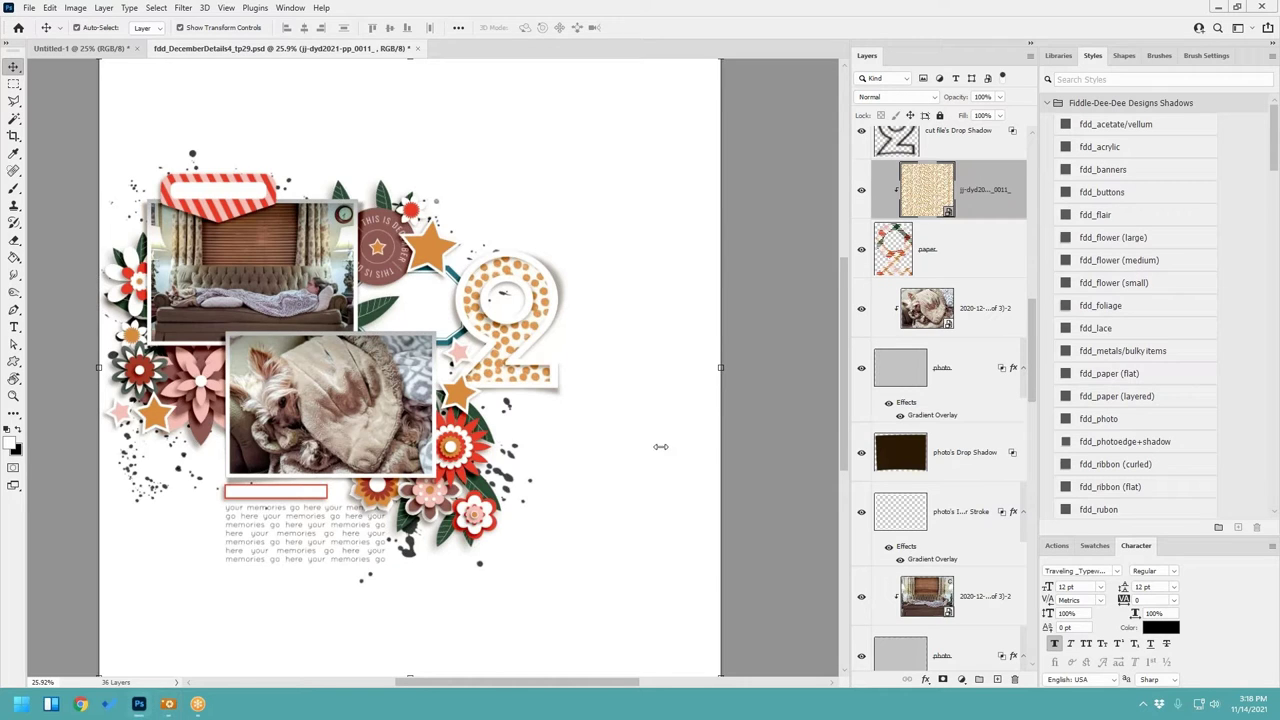
Step: Place the orange leaf-patterned paper as the page background
left_click(597, 587)
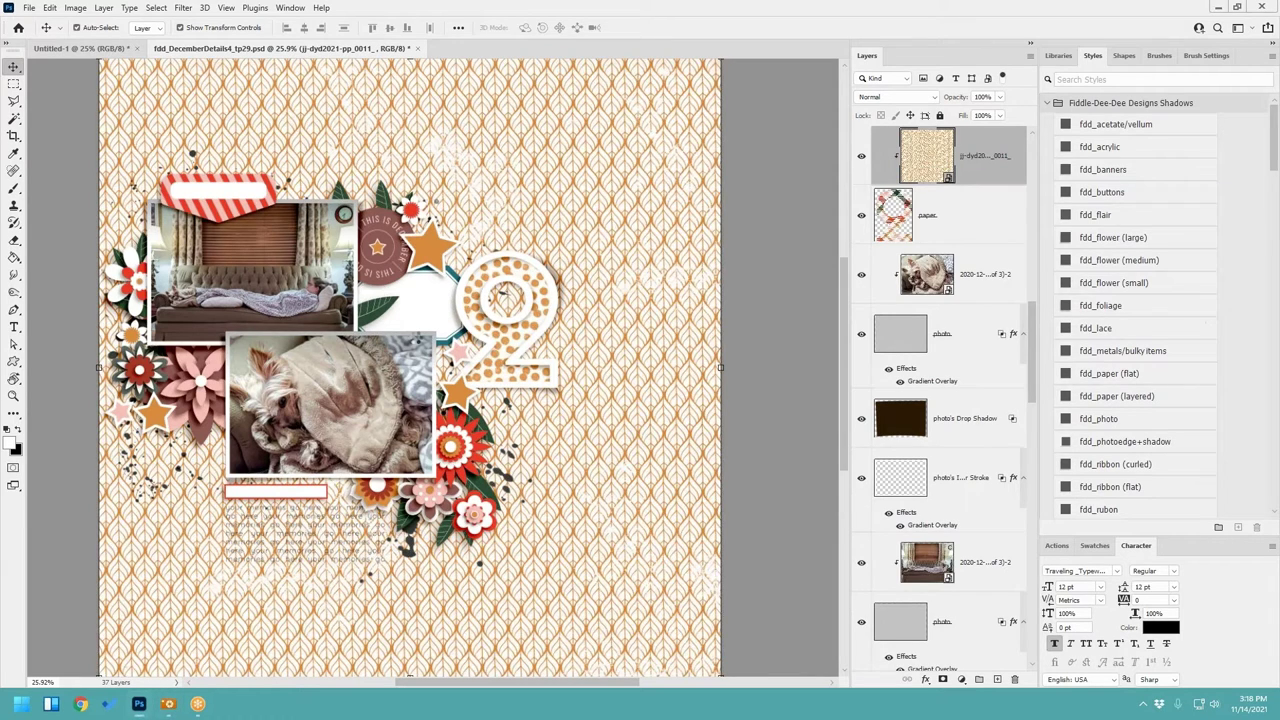
Step: Try the striped paper lgrieveson_years_end_14 clipped to the number 2 and scaled to 56.35%, and delete it
key("ctrl+alt+g")
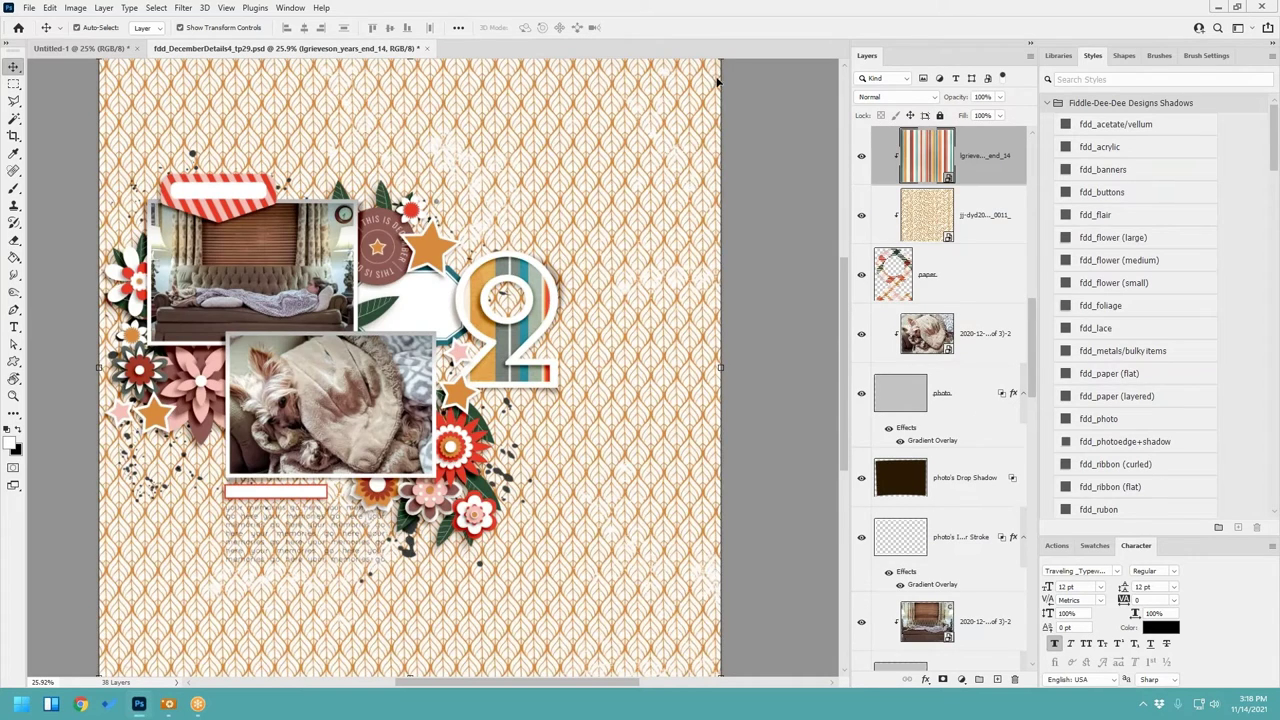
key("ctrl+t")
key("ctrl+0")
left_click_drag(690, 111, 458, 325)
left_click_drag(420, 395, 537, 273)
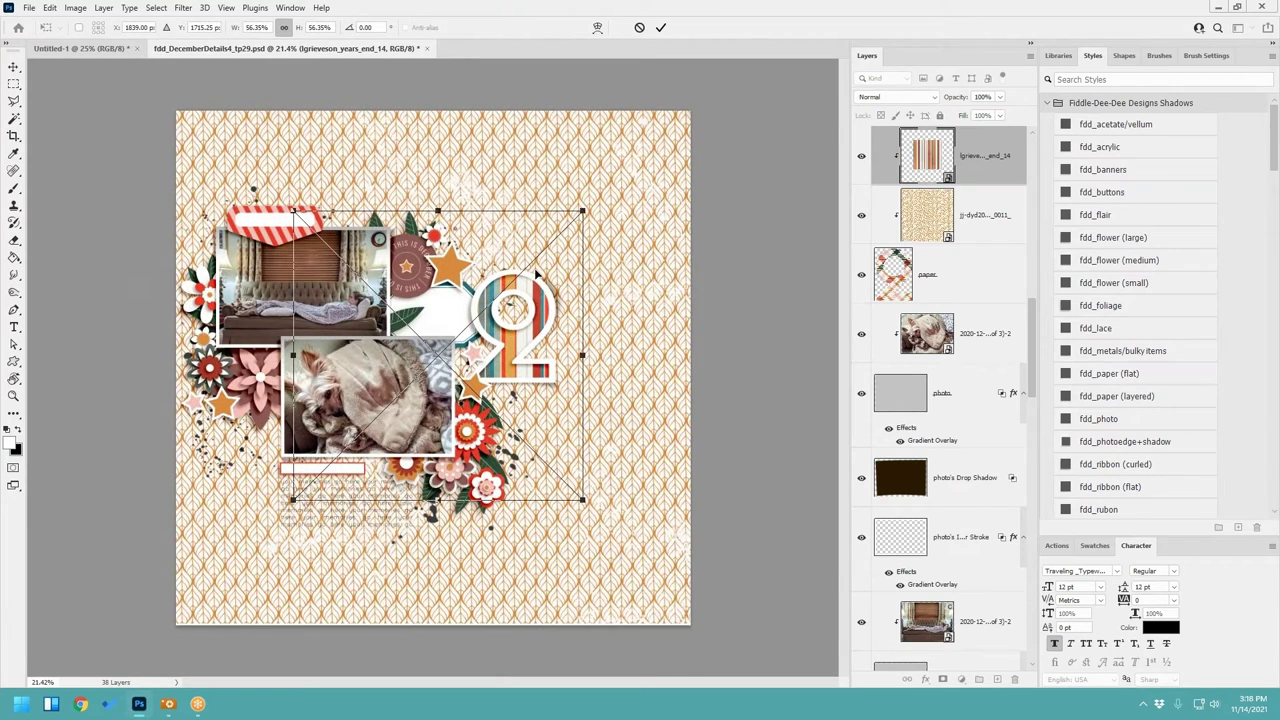
left_click(660, 27)
right_click(974, 155)
left_click(1005, 129)
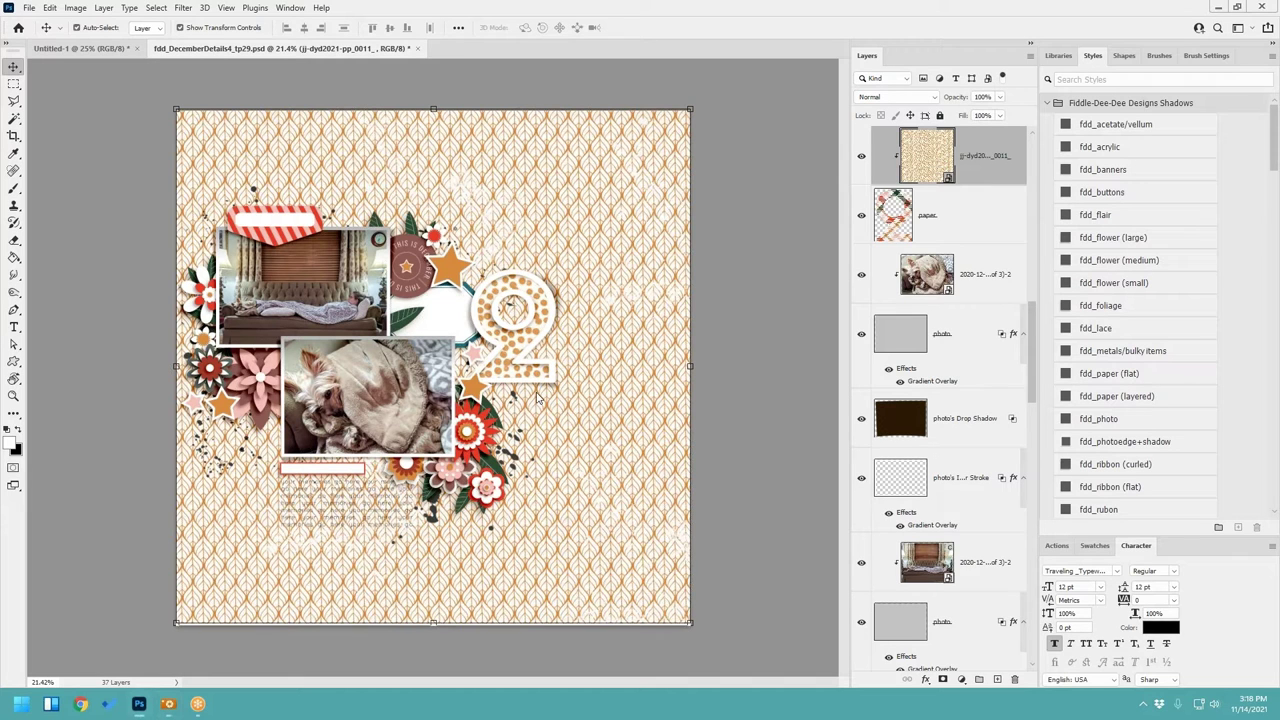
Step: Try the teal paper lgrieveson_years_end_6 and the berry paper jj-dyd2021-pp_0028_ clipped to the number 2, and hide both
key("ctrl+v")
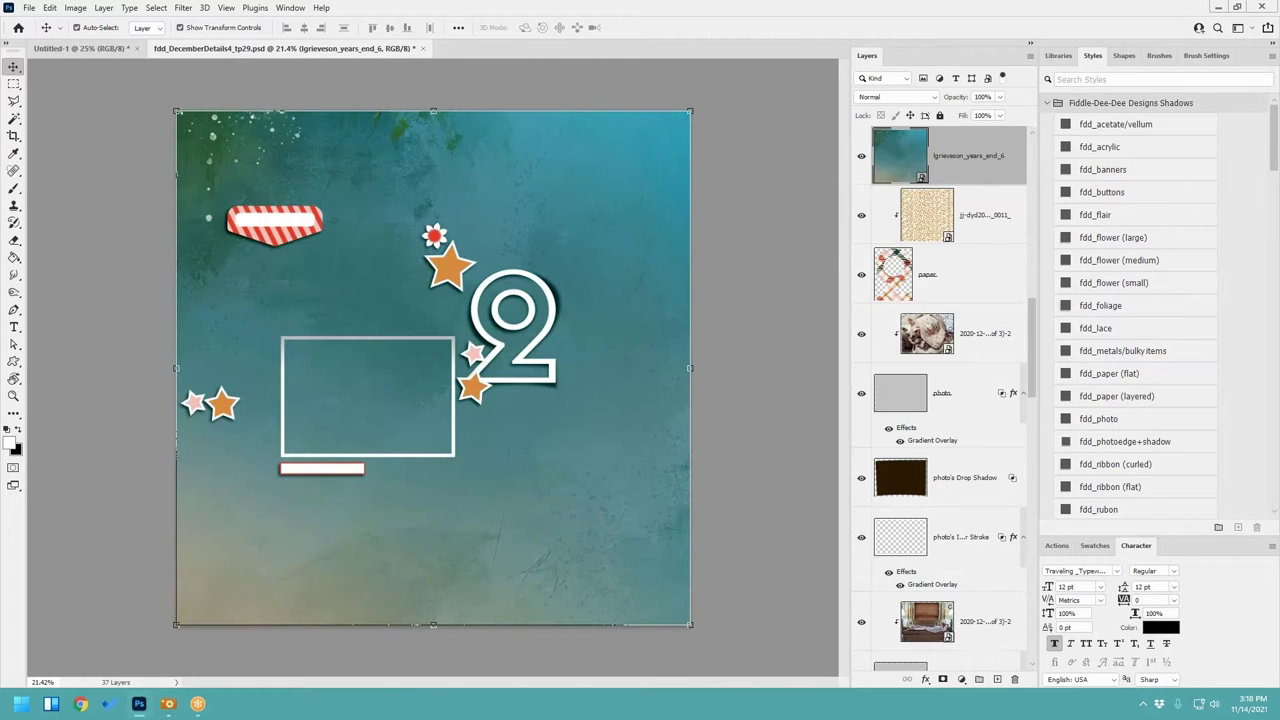
key("ctrl+alt+g")
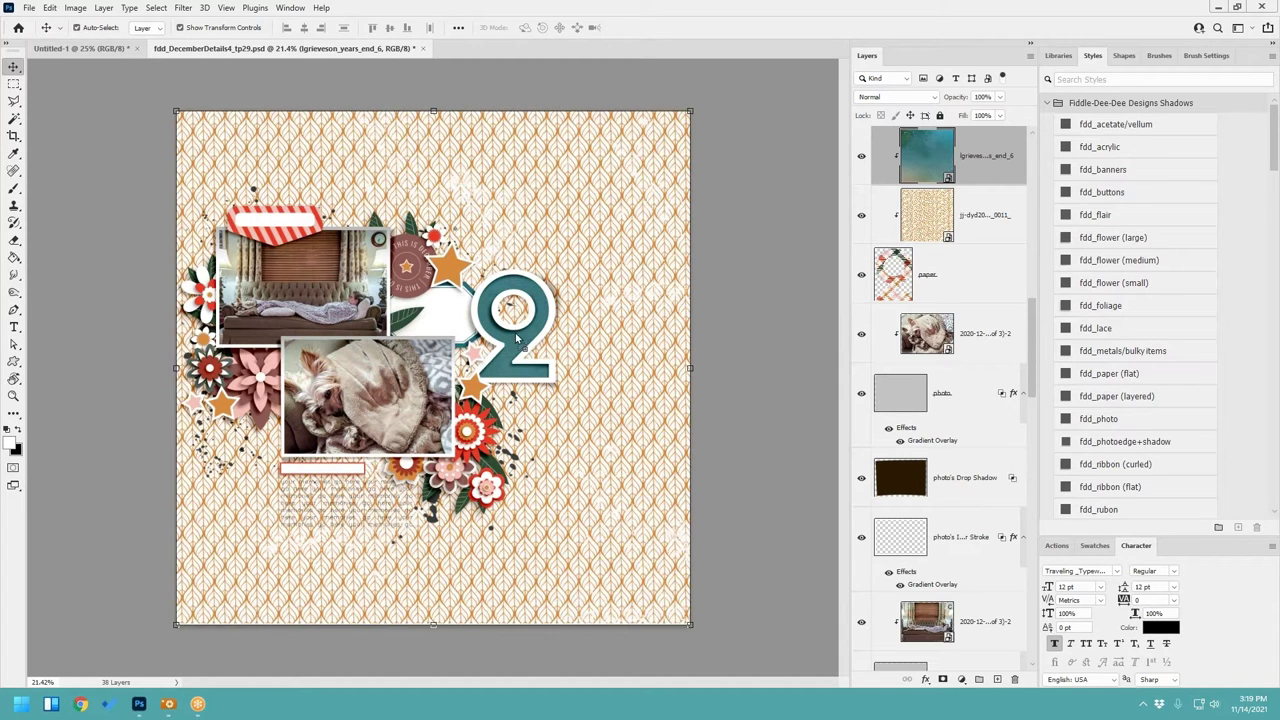
key("ctrl+v")
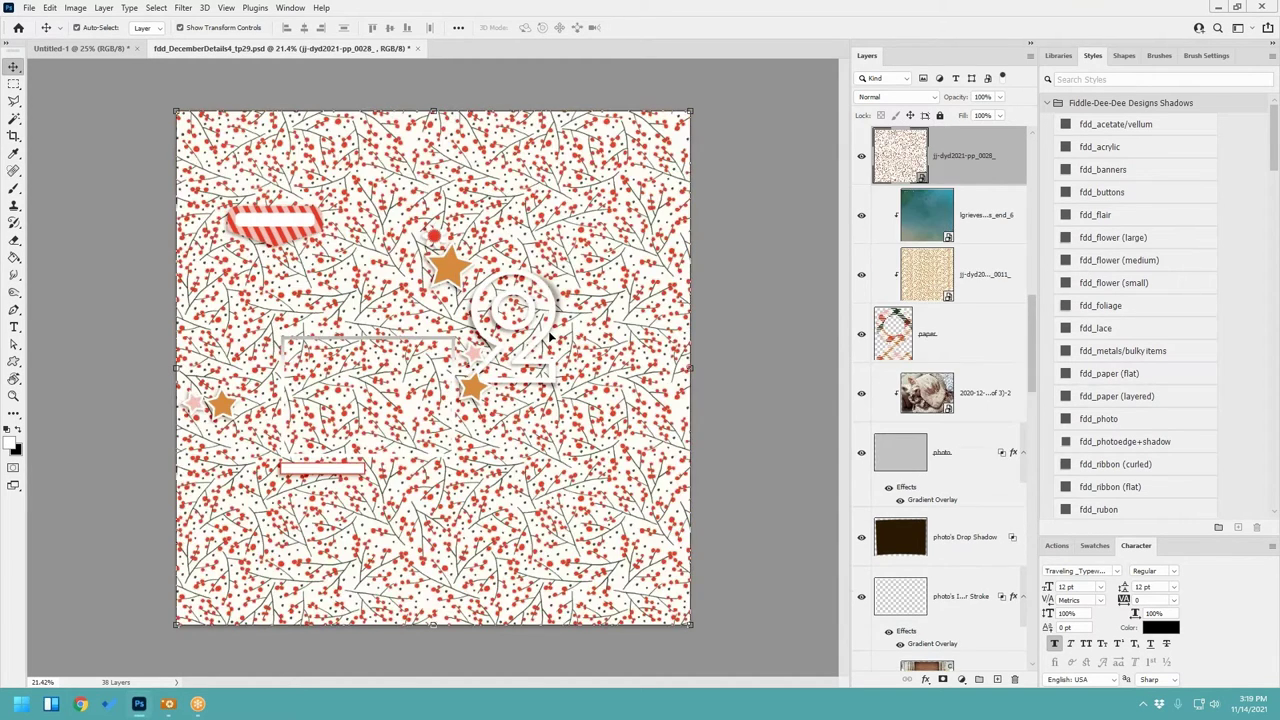
key("ctrl+alt+g")
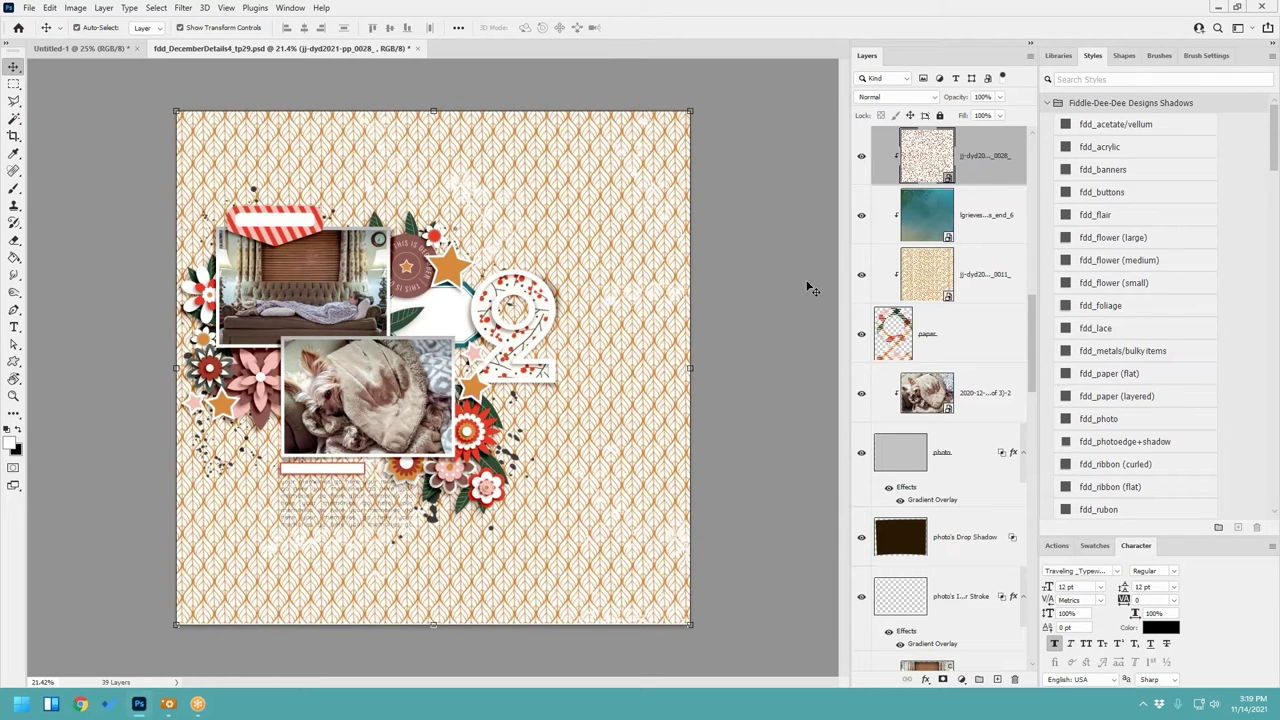
left_click(861, 156)
left_click(861, 215)
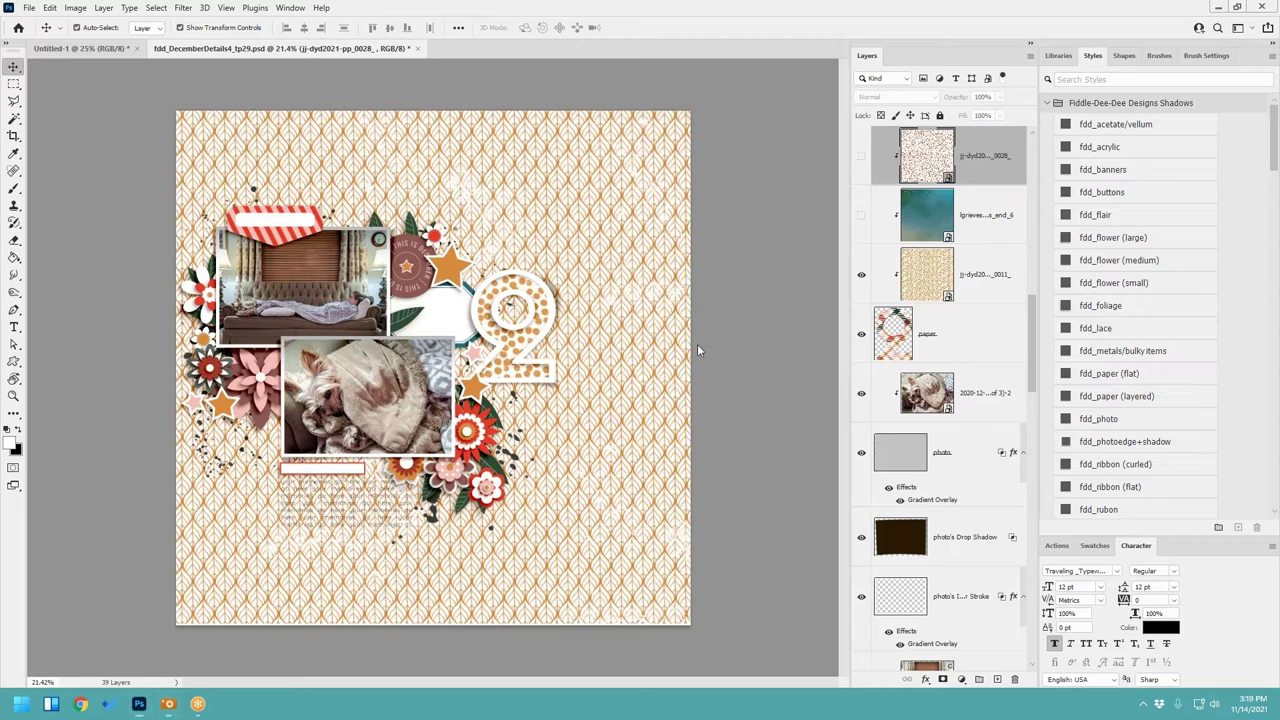
Step: Add the green branch paper jj-dyd2021-pp_0022_, clip it to the number 2 and scale it to about 84%
left_click_drag(686, 345, 684, 344)
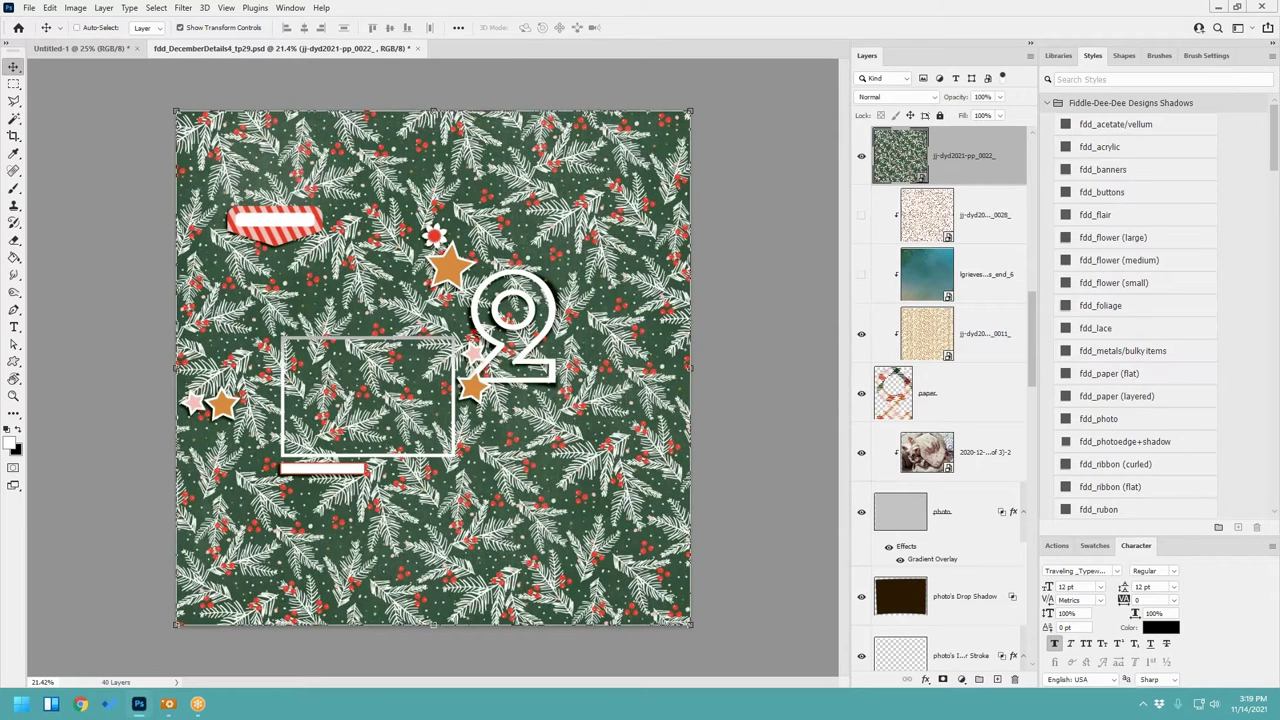
key("Return")
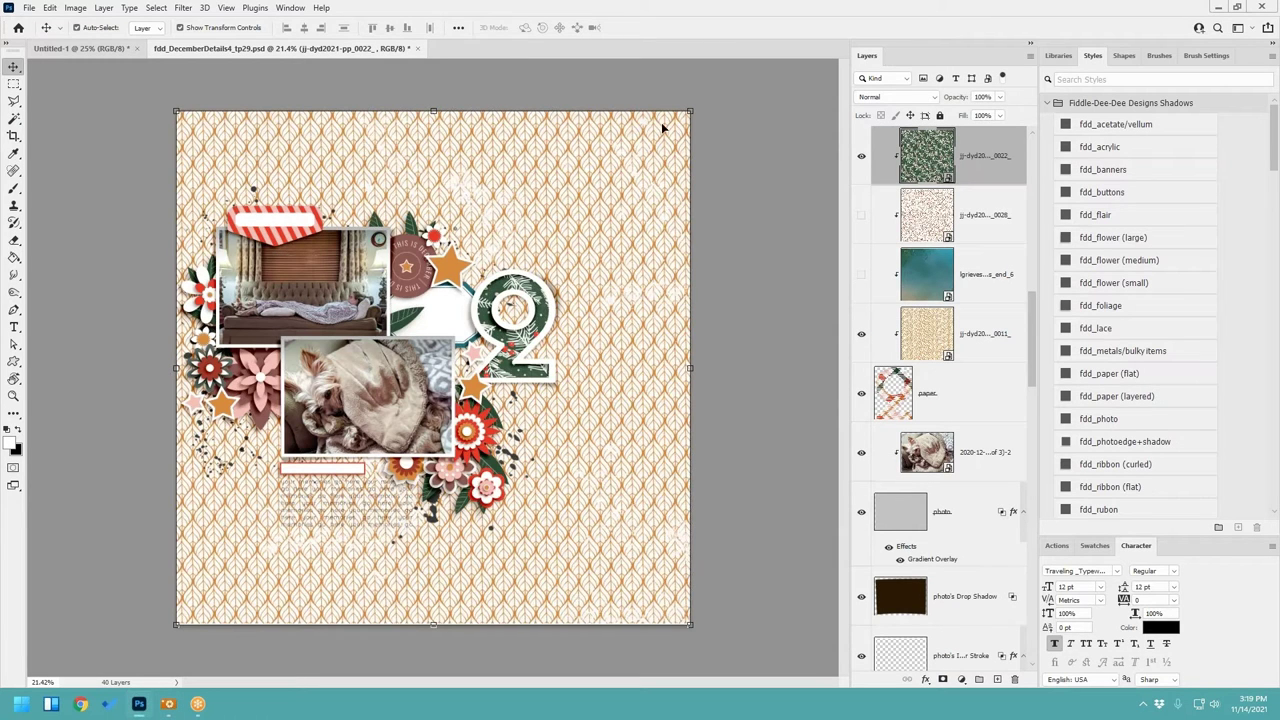
key("ctrl+t")
left_click_drag(690, 110, 622, 201)
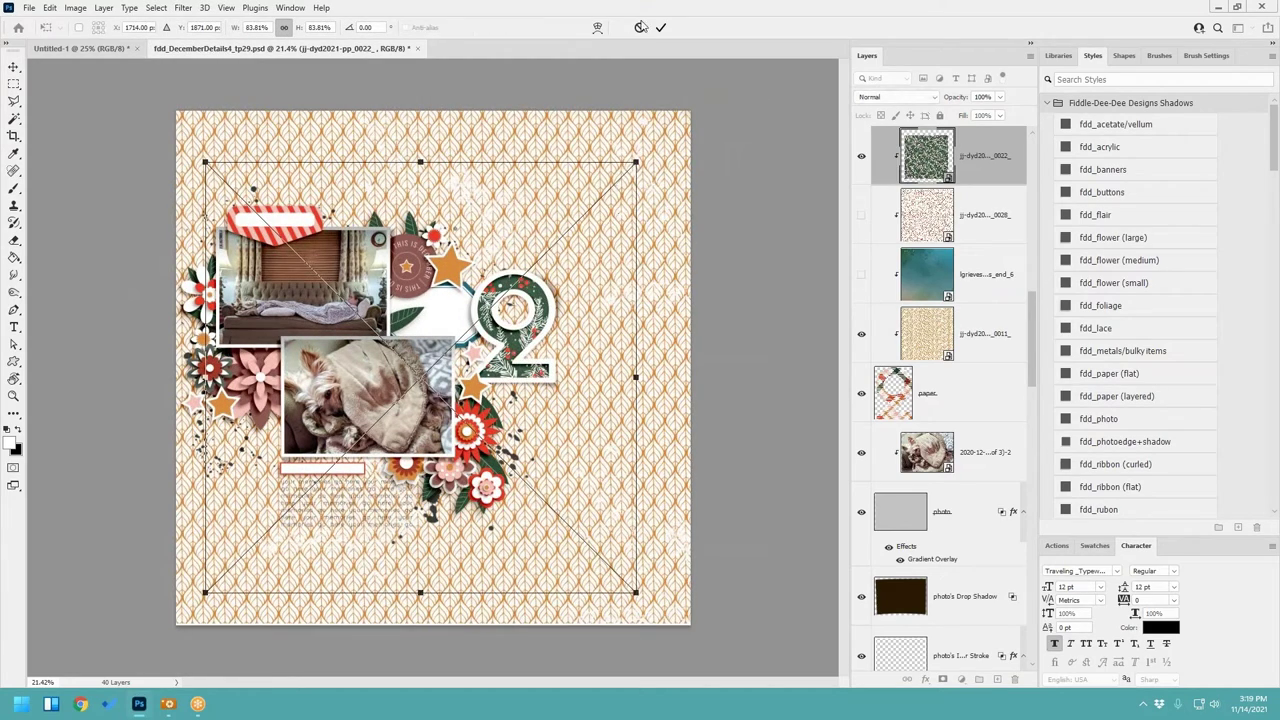
left_click(660, 27)
Step: Delete the hidden berry and teal papers and the dotted paper jj-dyd2021-pp_0011_ beneath the green branch paper
left_click(971, 219)
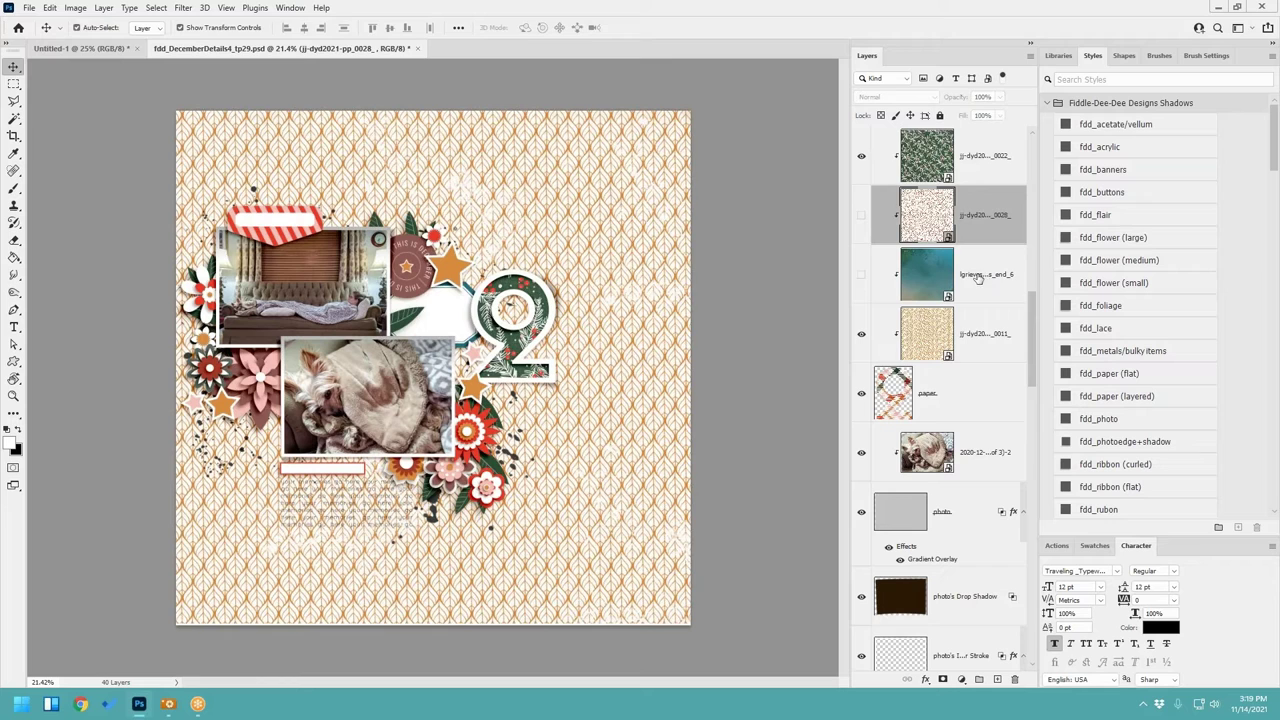
left_click(980, 335, "shift")
right_click(981, 335)
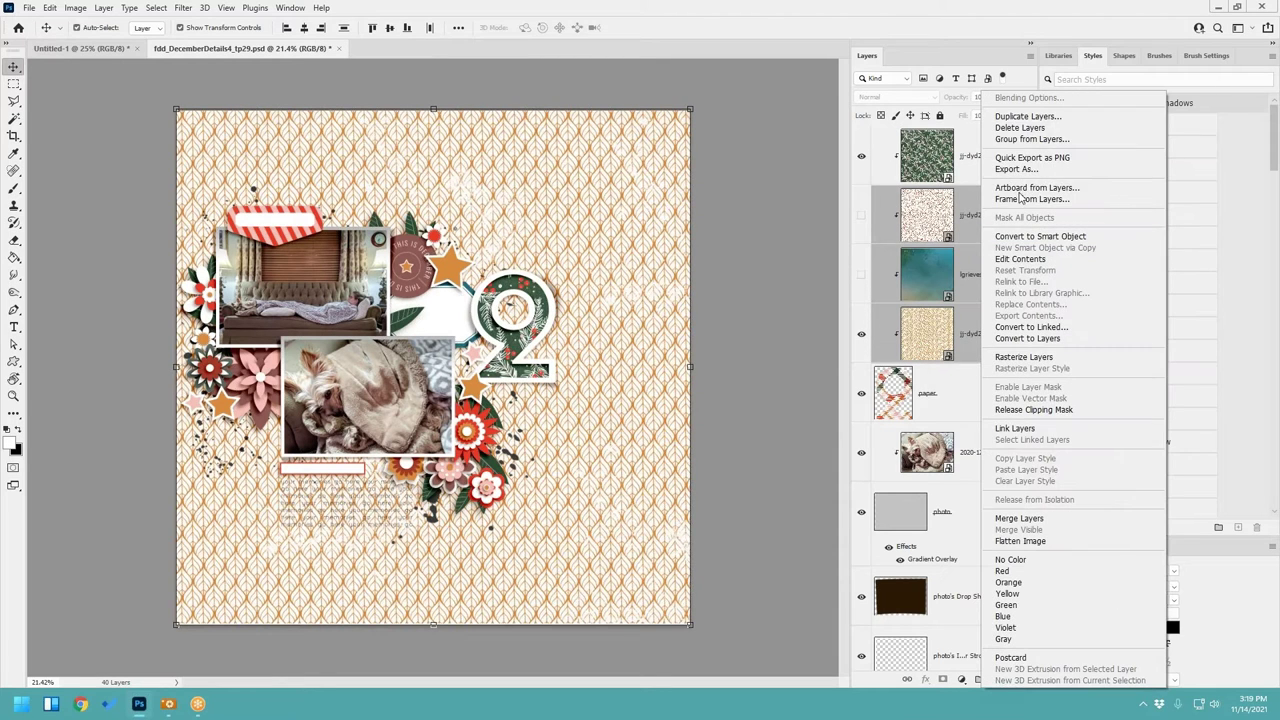
left_click(1020, 127)
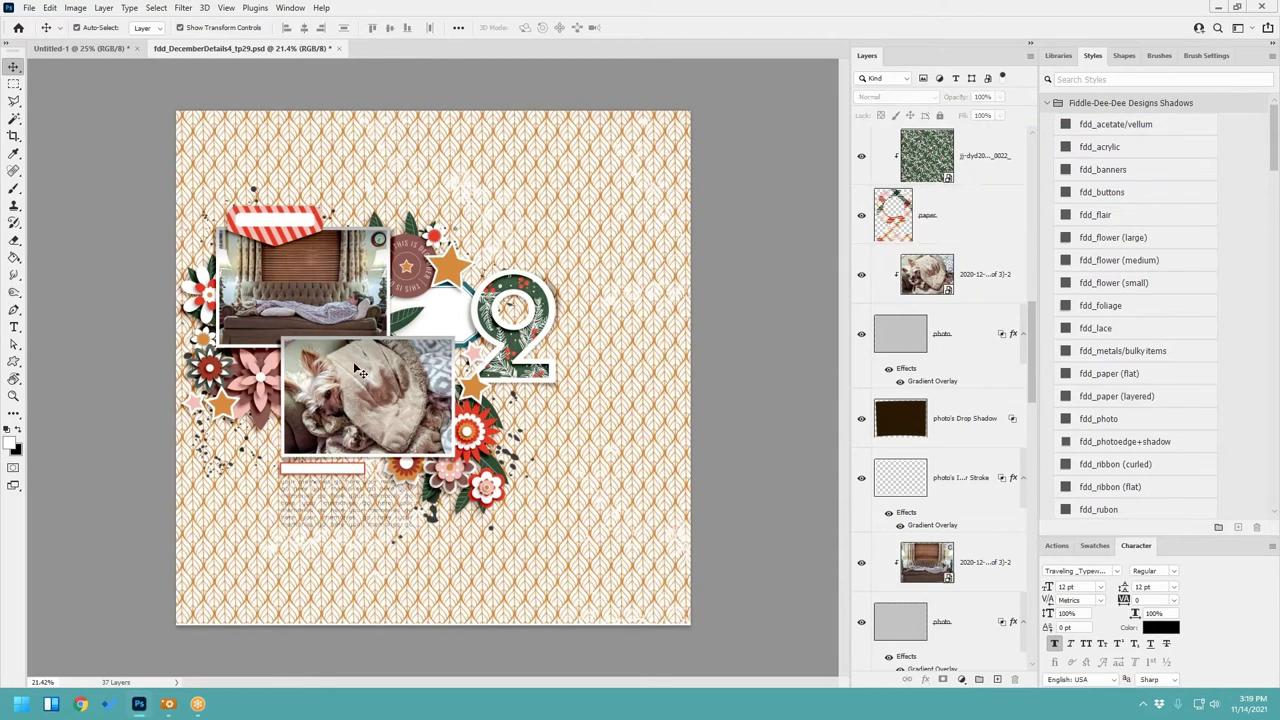
Step: Add the All is Calm word strip at the front of the layer stack and position it over the template's strip below the dog photo
left_click(459, 318)
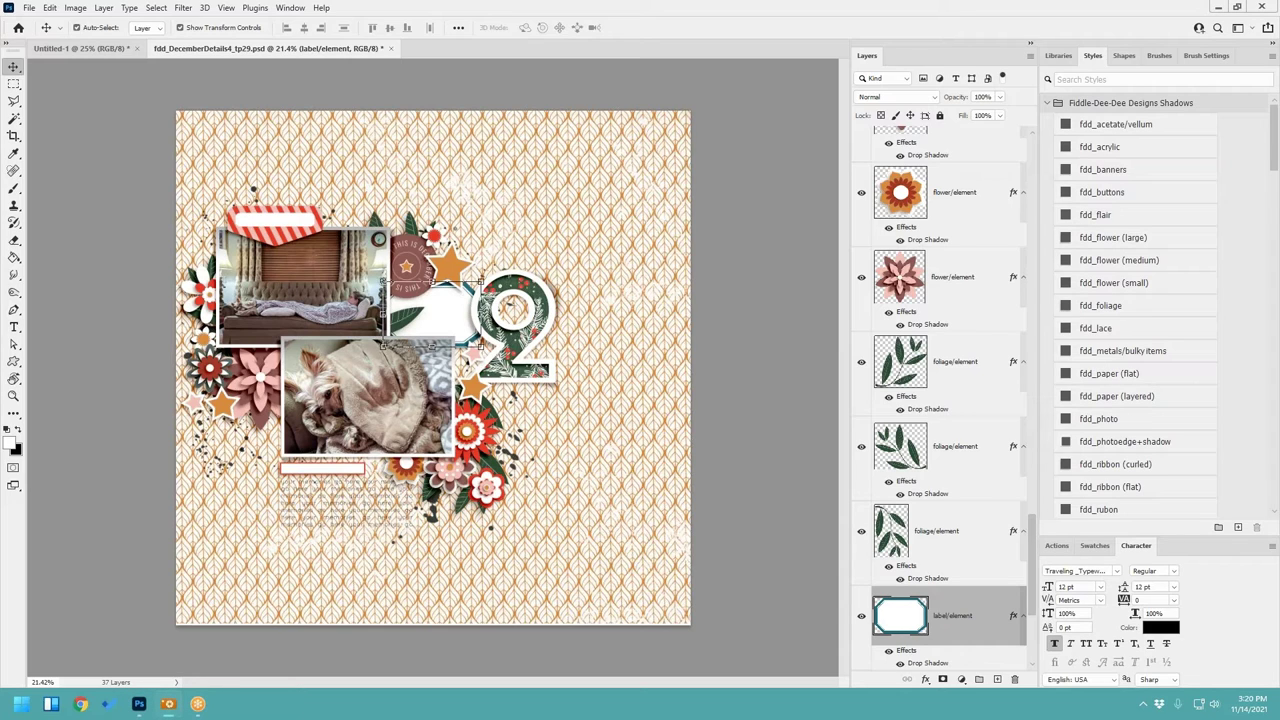
key("ctrl+v")
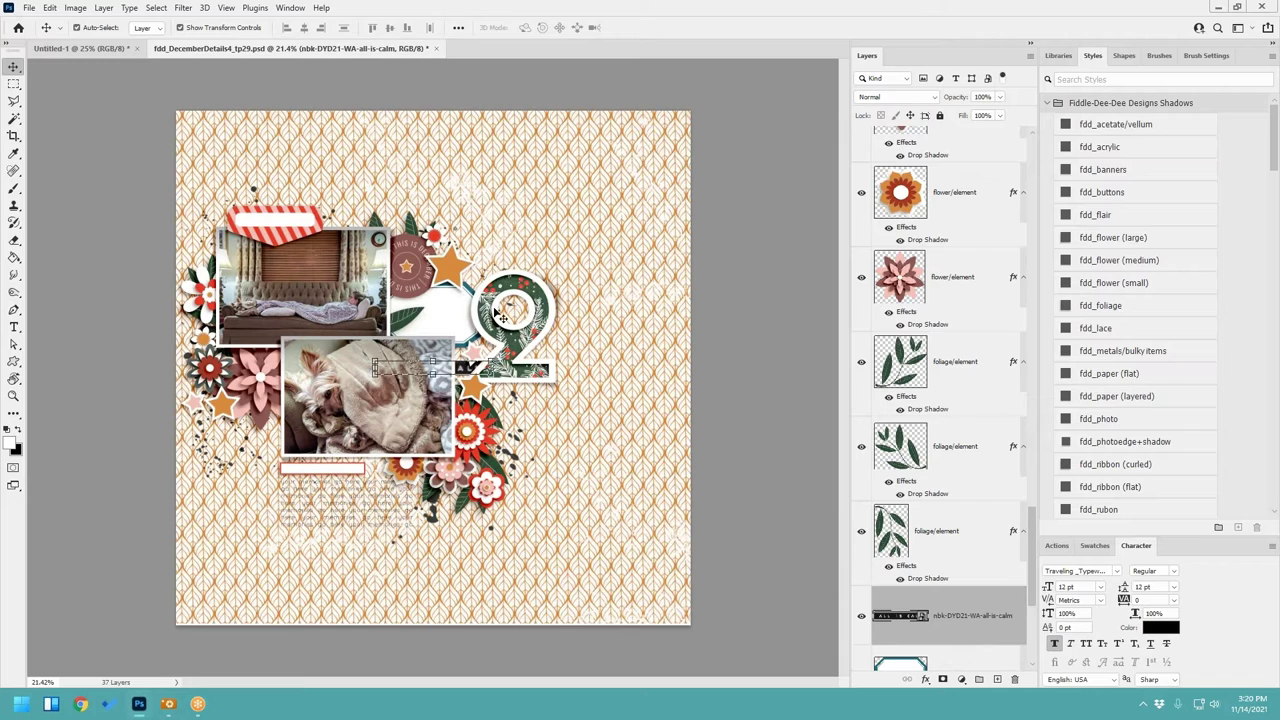
key("ctrl+shift+bracketright")
left_click_drag(478, 378, 378, 476)
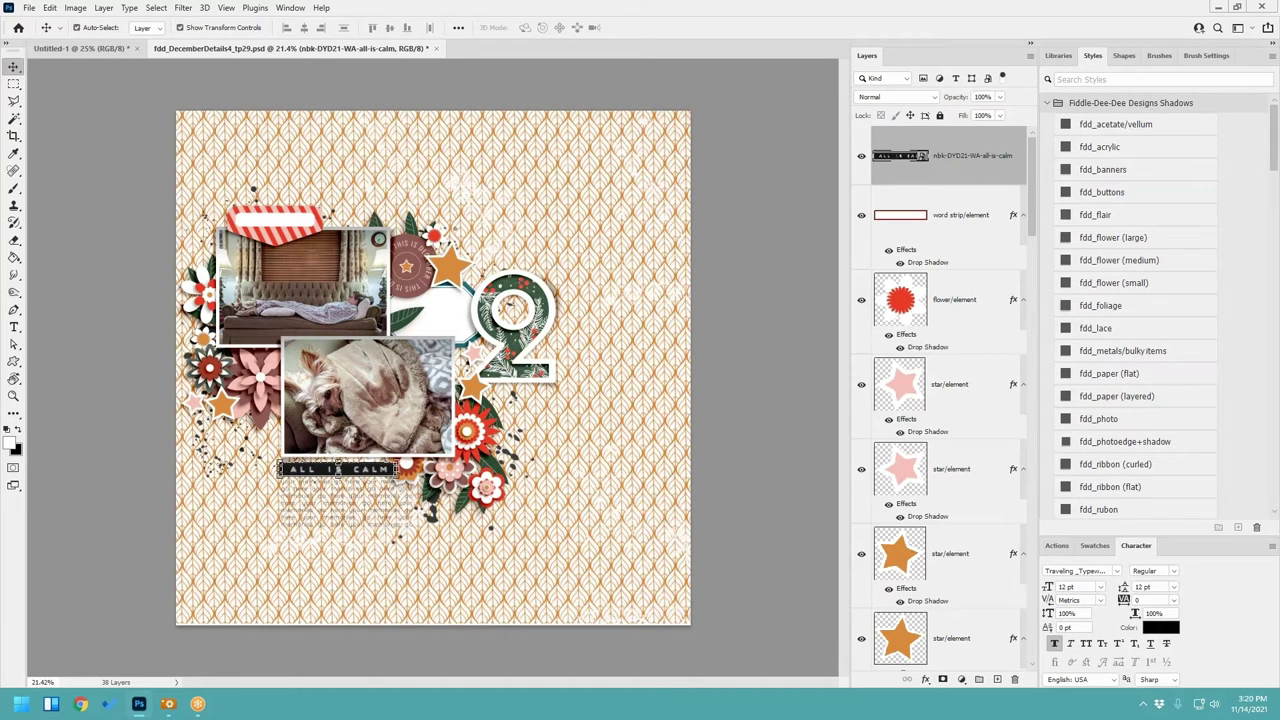
Step: Apply the fdd_paper (flat) shadow to the All is Calm strip and delete the template's word strip
left_click(1114, 378)
right_click(956, 256)
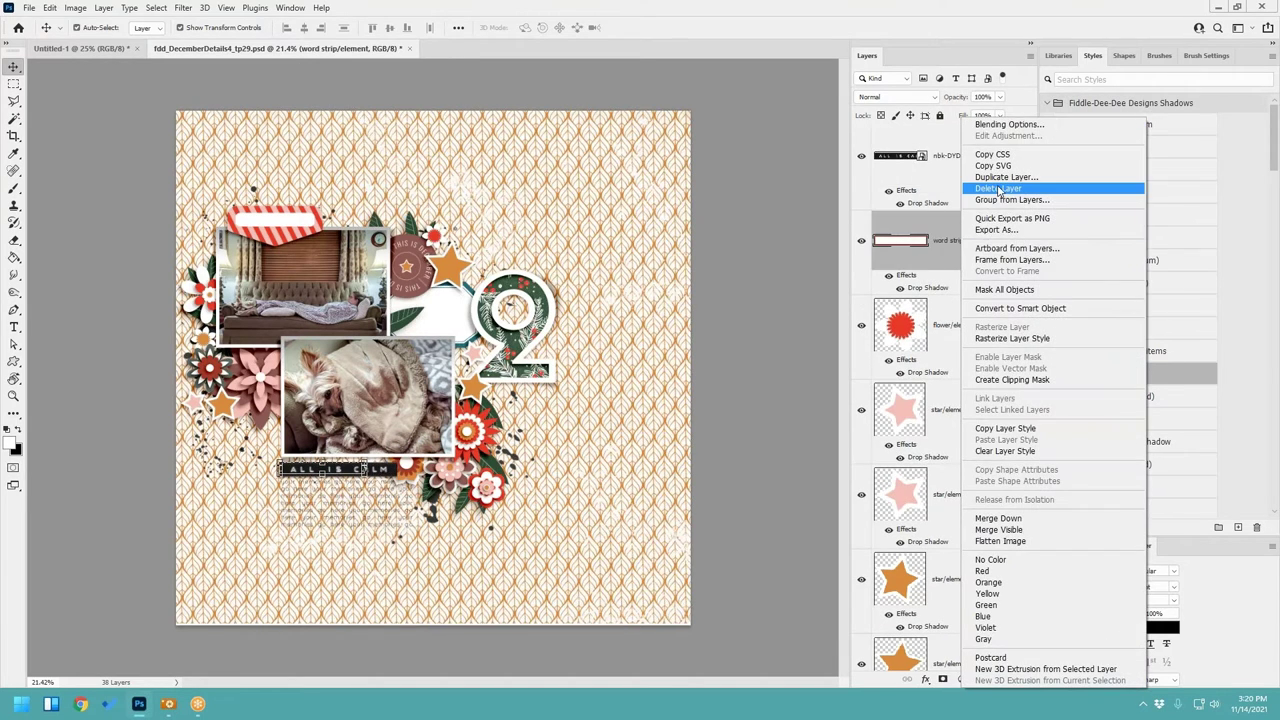
left_click(1070, 191)
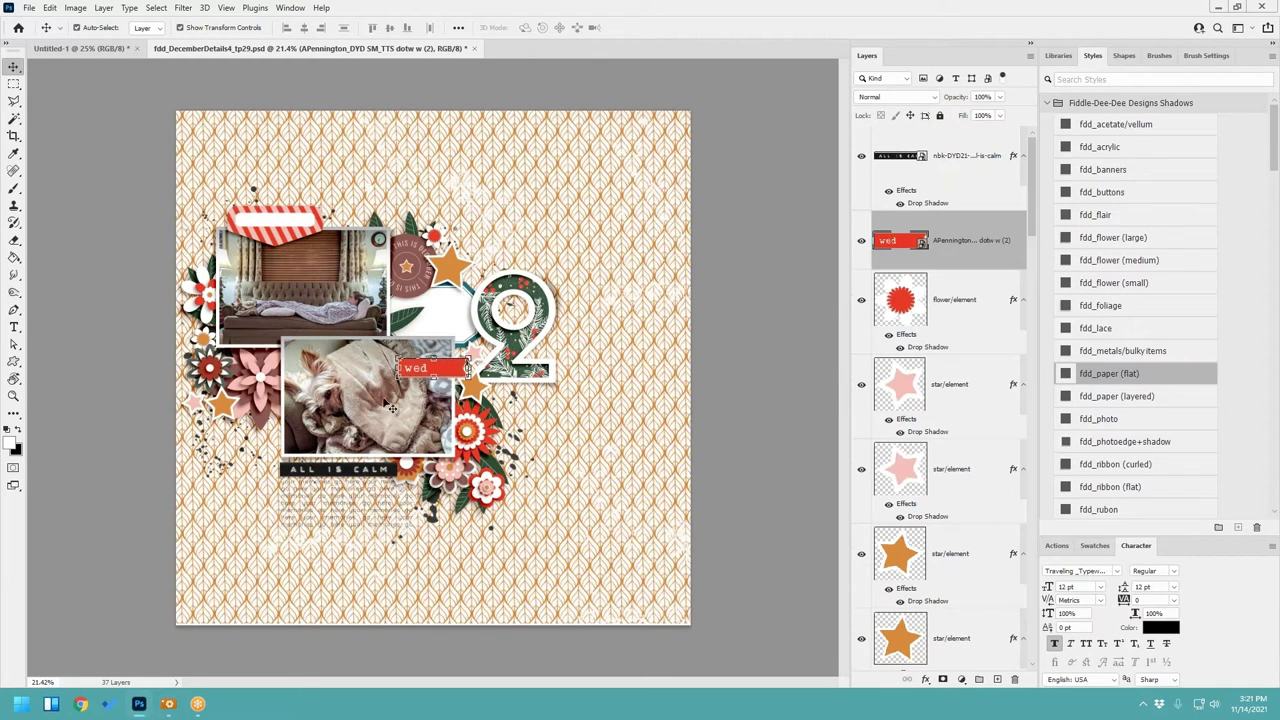
Step: Give the red wed tag the fdd_paper (layered) shadow, stack it beneath the number 2 and tuck it behind the number's base
left_click_drag(451, 375, 575, 357)
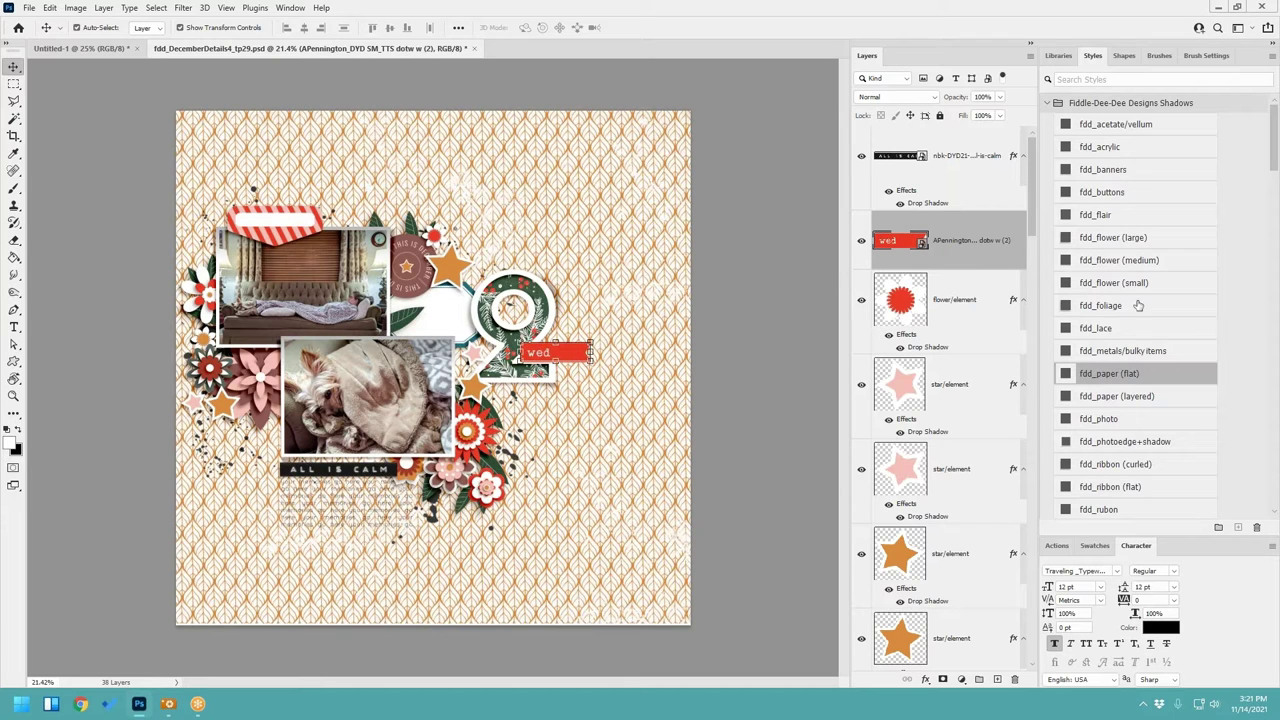
left_click(1127, 396)
left_click_drag(986, 296, 956, 468)
left_click_drag(580, 356, 608, 375)
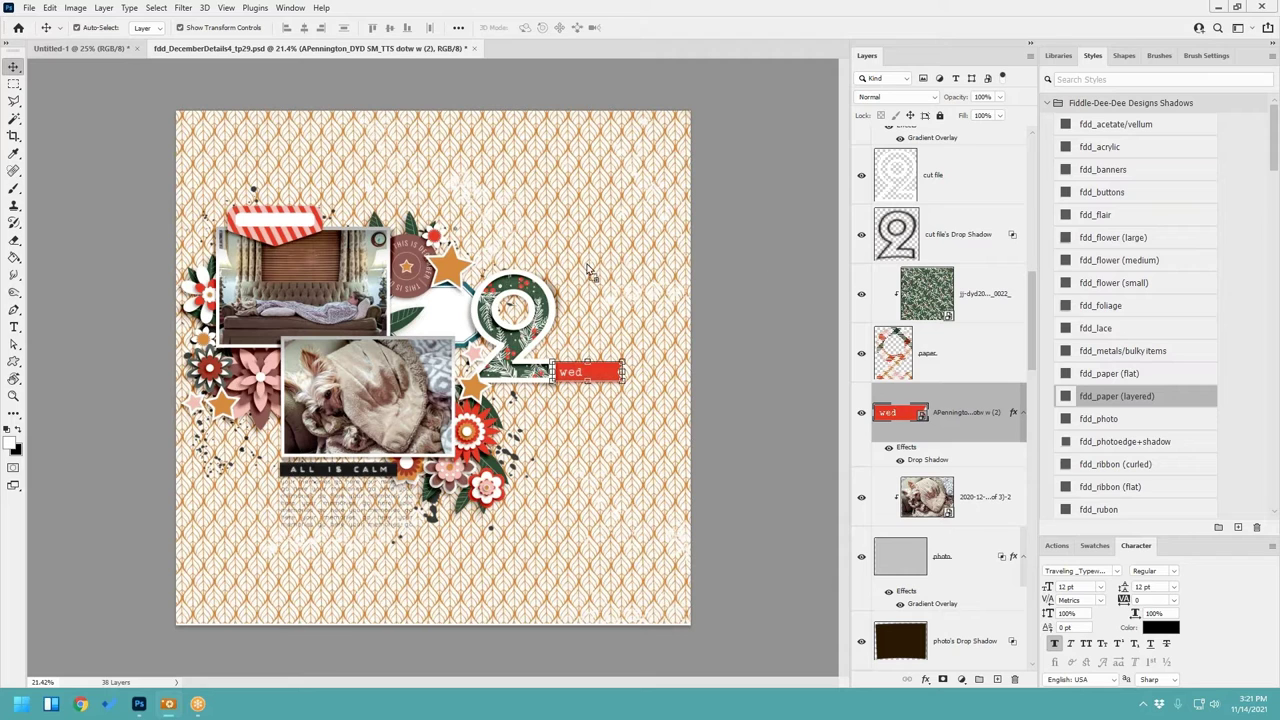
Step: Add the round black sleeps label and stack it directly above the template's round maroon label
key("ctrl+v")
scroll(984, 406, "down", 4)
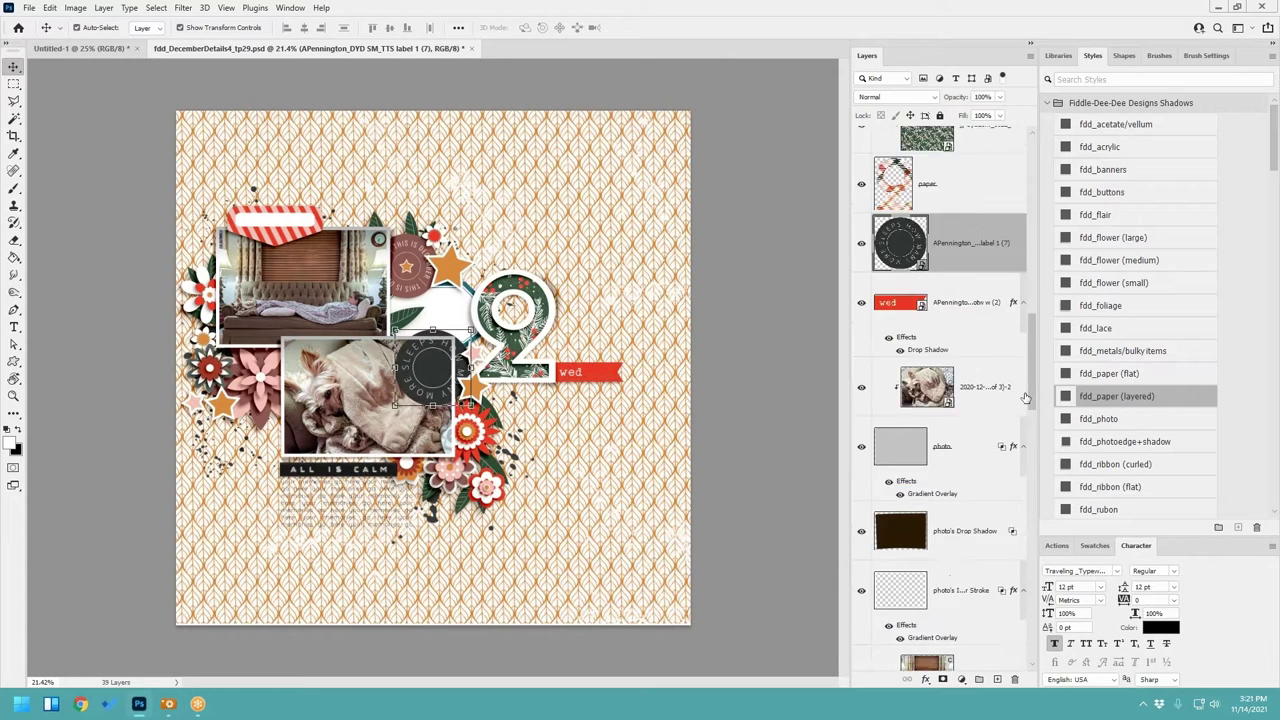
left_click(412, 268)
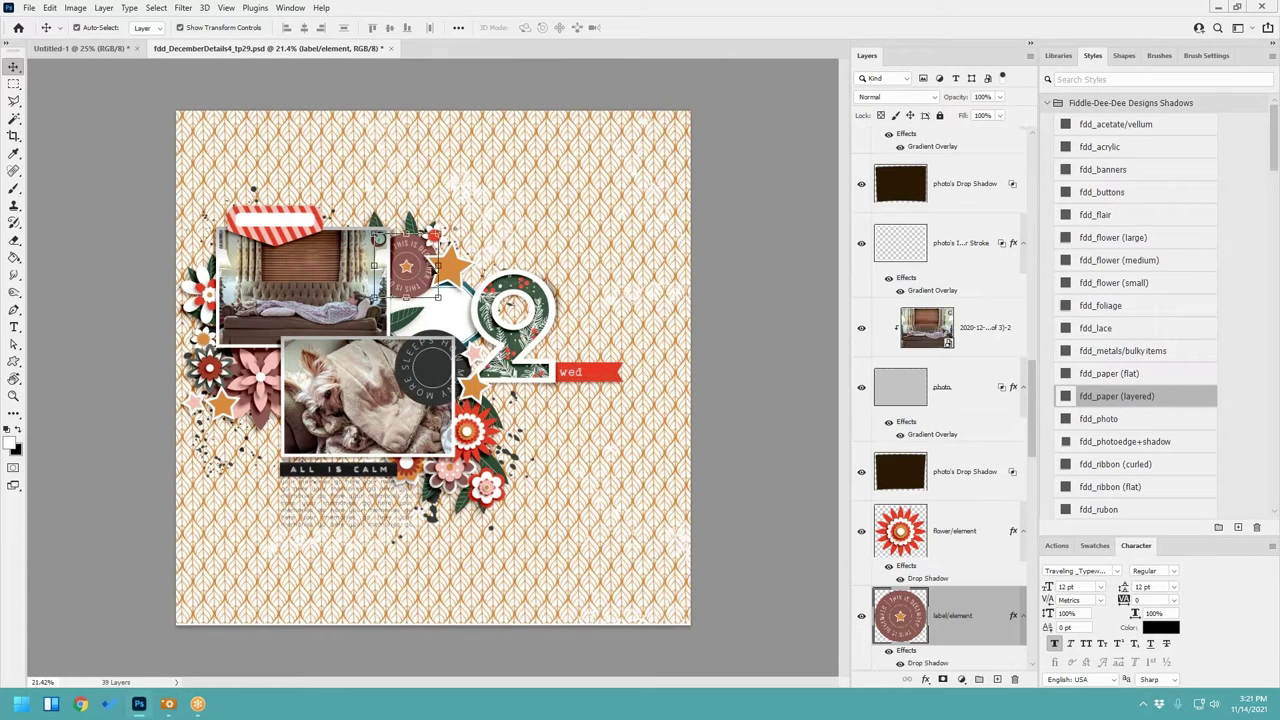
left_click(422, 378)
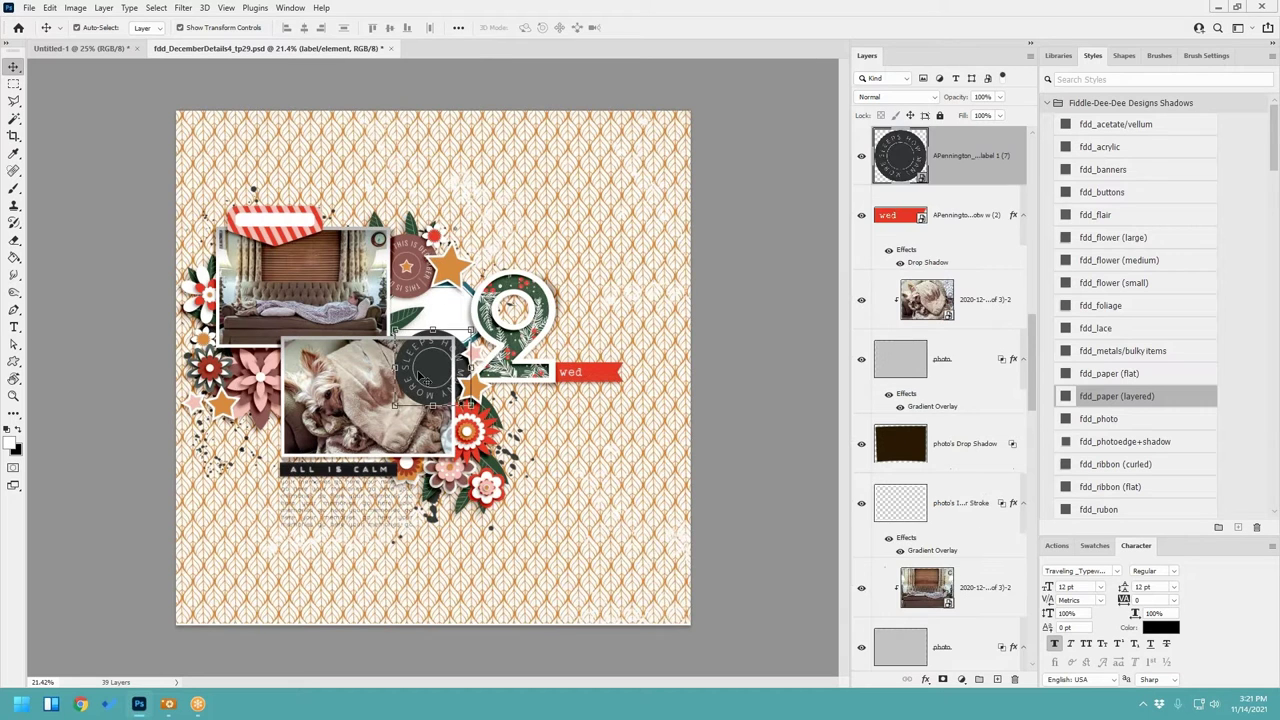
left_click_drag(950, 151, 905, 475)
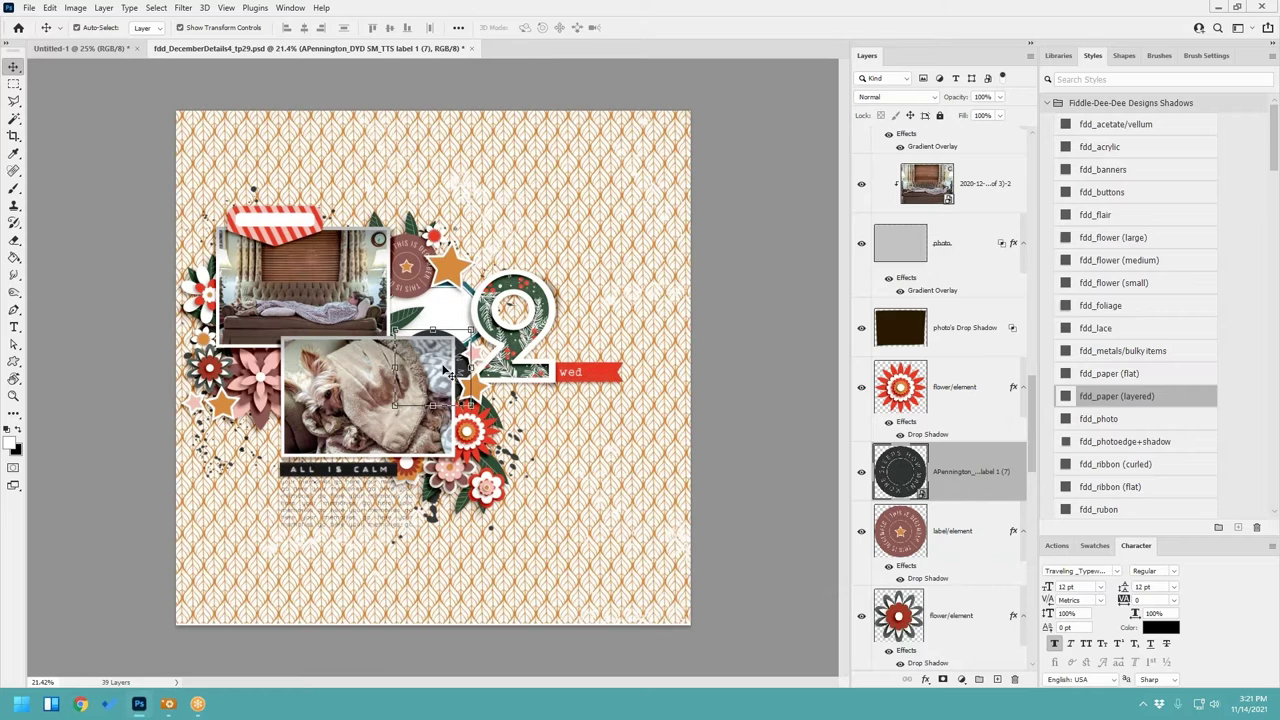
Step: Position the round black label over the maroon one, scale it to 82.33% and delete the maroon label
left_click_drag(463, 363, 420, 262)
key("ctrl+t")
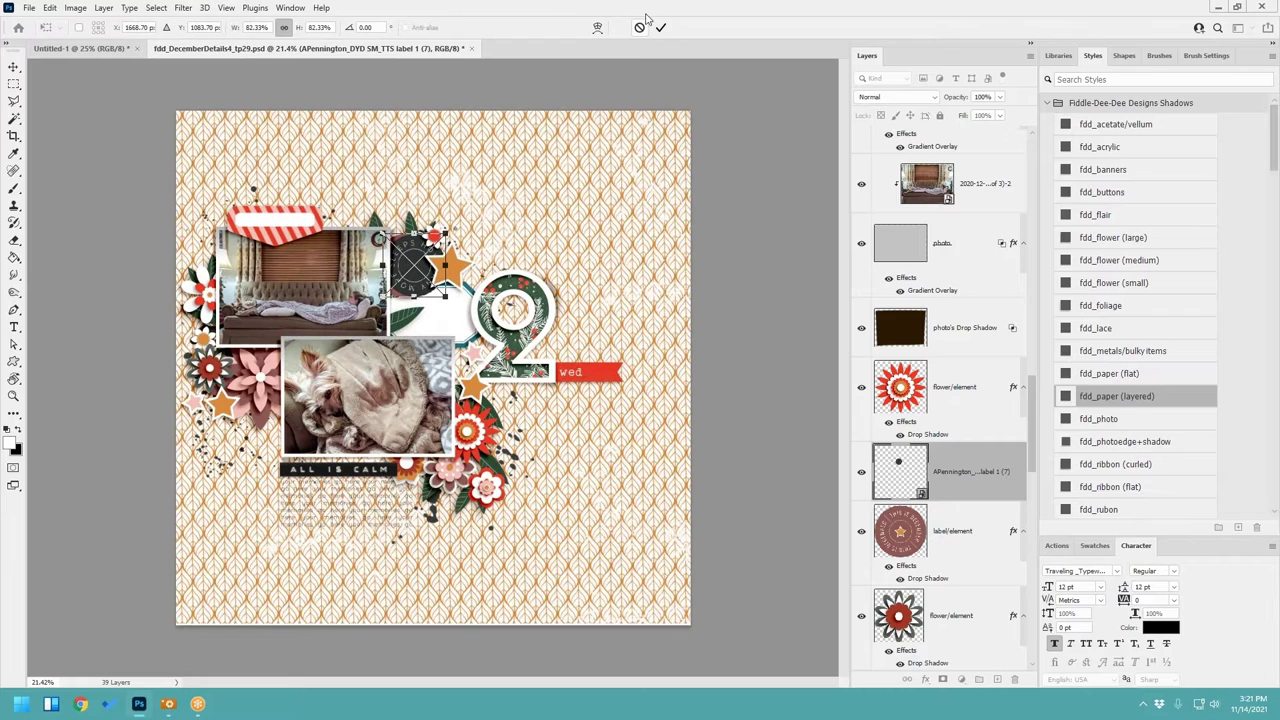
left_click(660, 27)
right_click(968, 547)
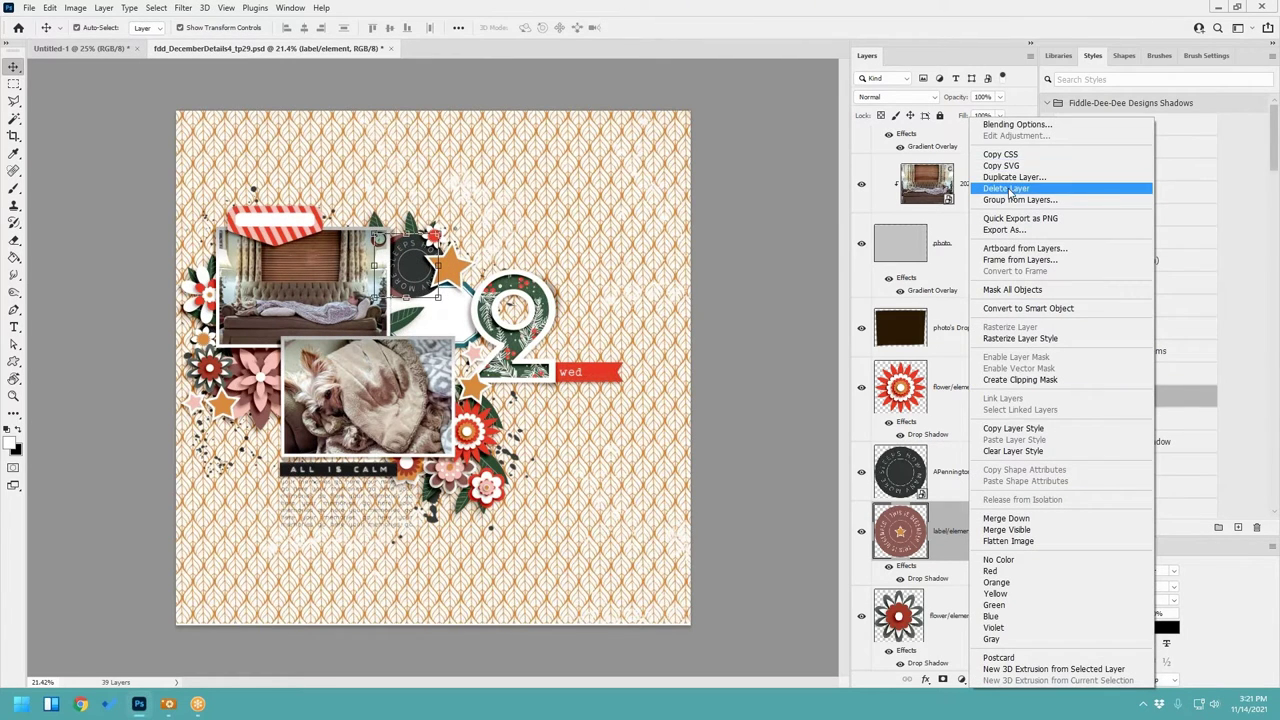
left_click(1012, 188)
Step: Move the orange star away from the round black label, closer to the number 2, and select the label
left_click_drag(447, 269, 463, 286)
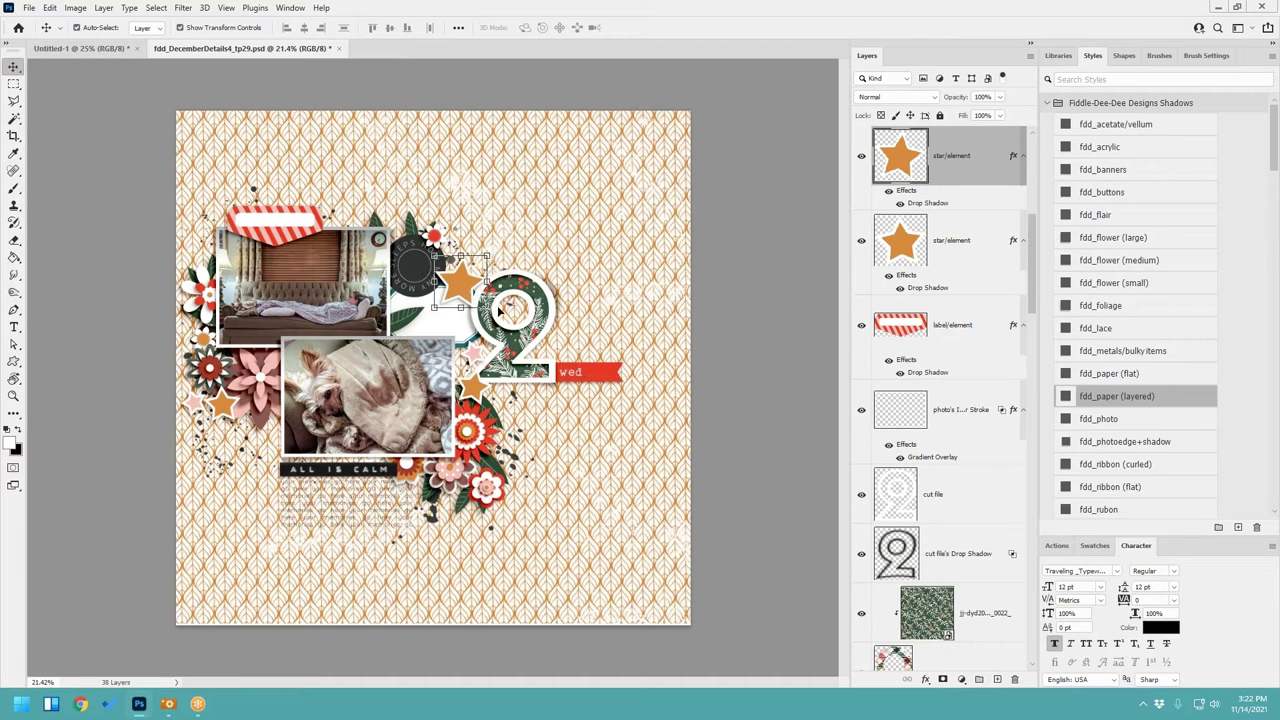
left_click(412, 267)
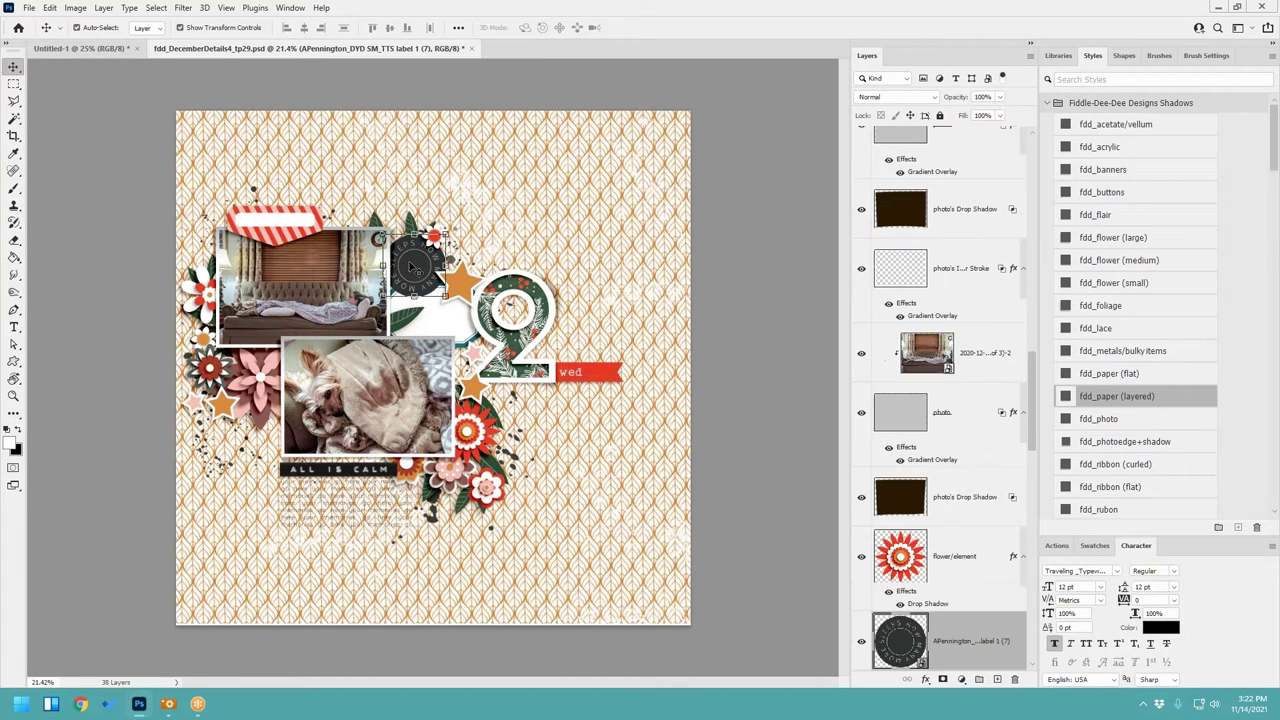
Step: Apply the fdd_paper (layered) shadow to the round black label and nudge the orange star to overlap its edge beside the number 2
left_click(1106, 398)
left_click_drag(407, 267, 463, 288)
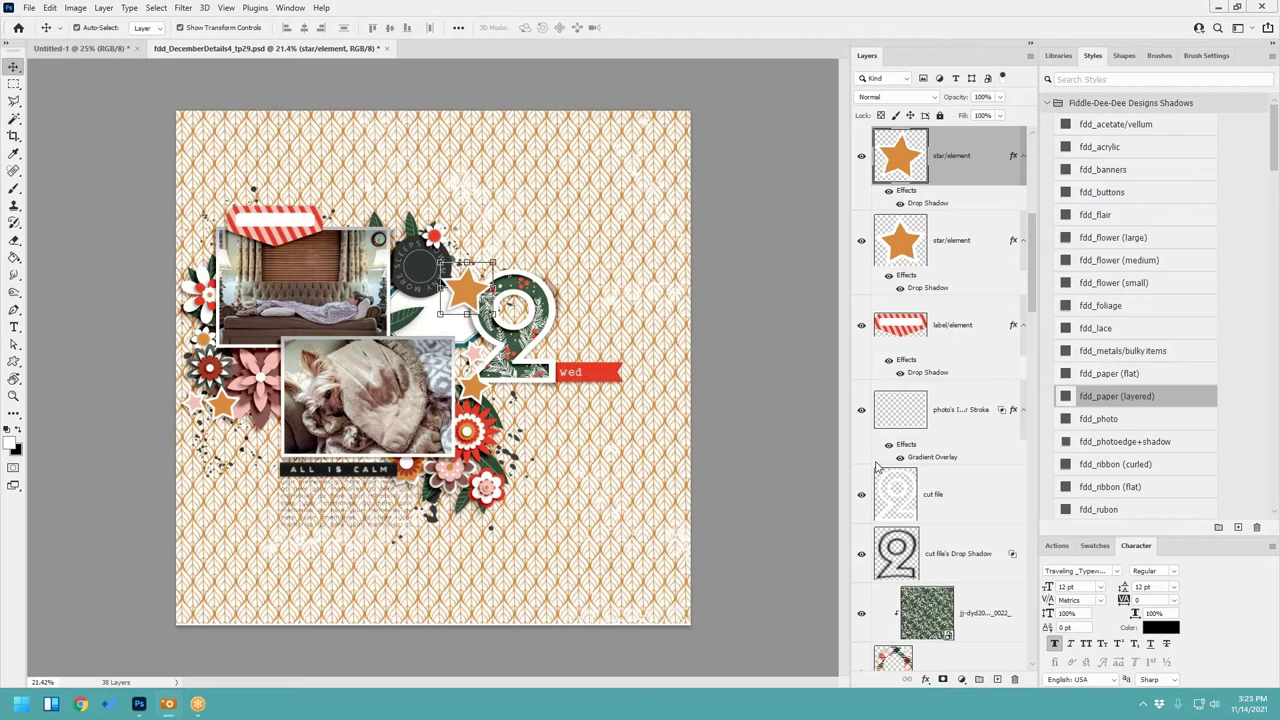
Step: Add the Dec 2 postmark stamp beside the number 2, scale it down and set it just above the red wed tag
key("ctrl+v")
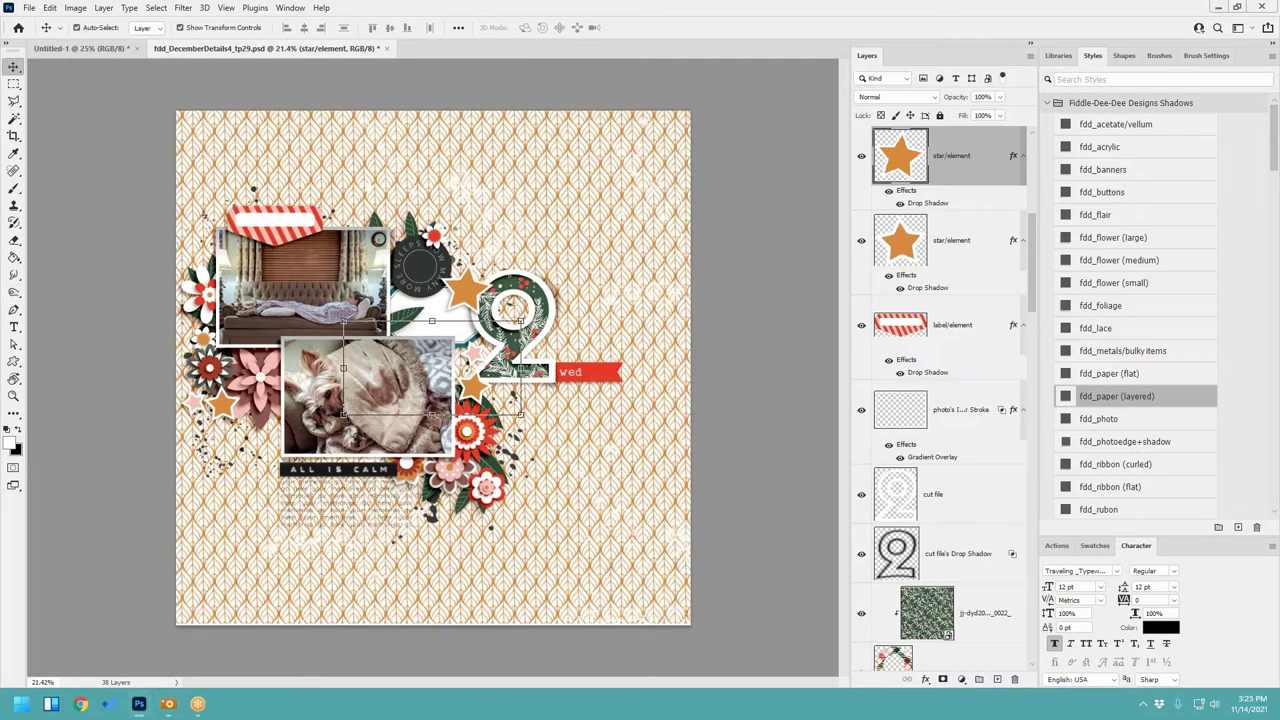
left_click_drag(428, 368, 628, 300)
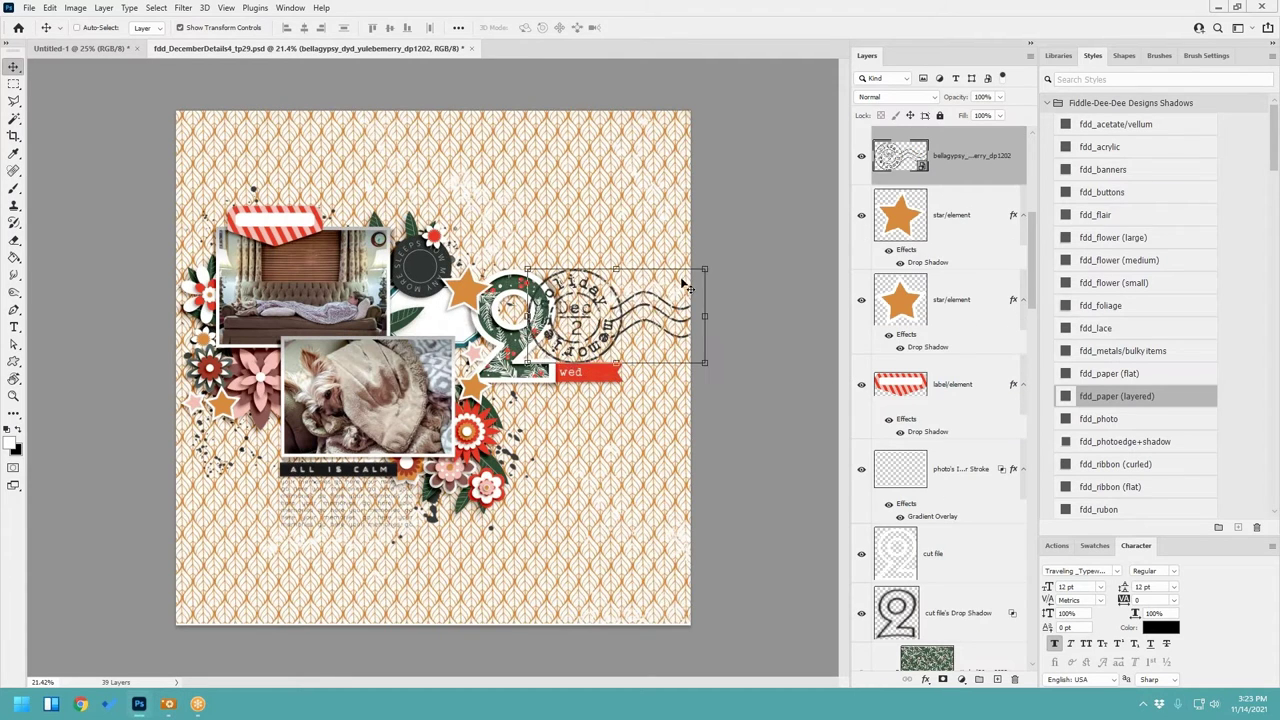
key("ctrl+t")
left_click_drag(704, 266, 640, 325)
left_click(660, 27)
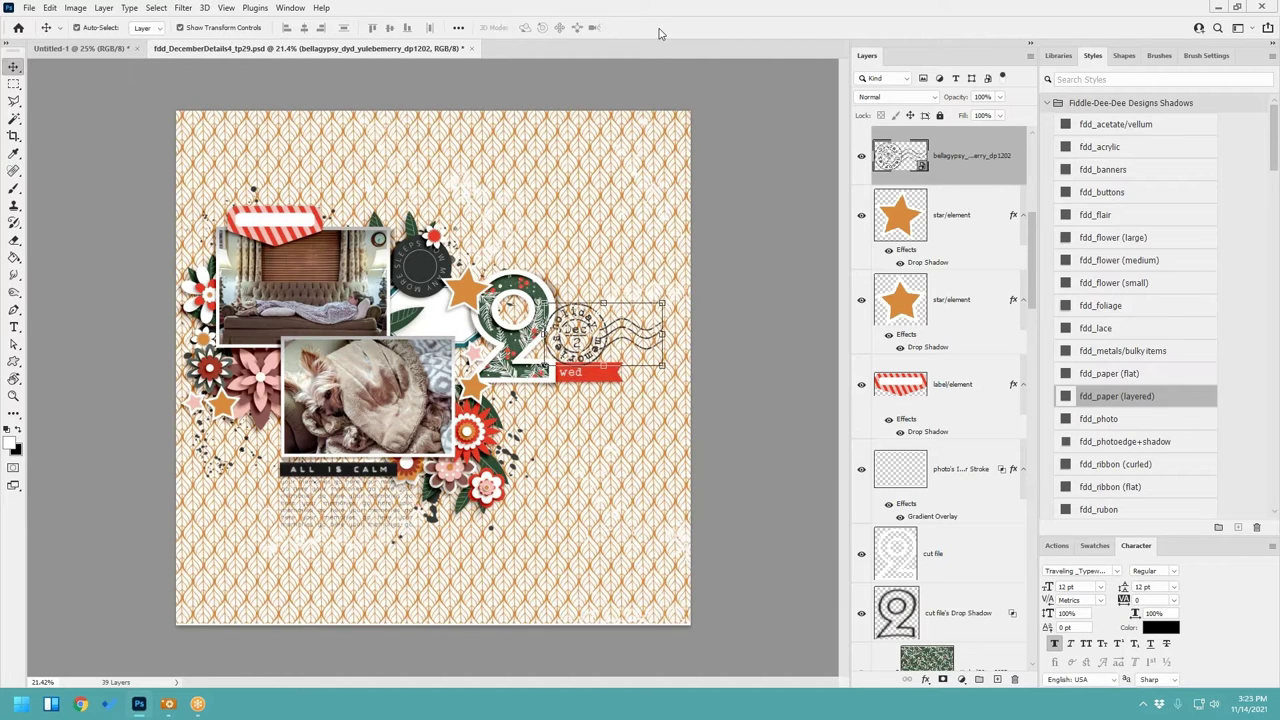
Step: Stack the postmark stamp directly above the patterned background and delete the template's blank background paper
key("ctrl+shift+bracketleft")
left_click_drag(958, 638, 960, 493)
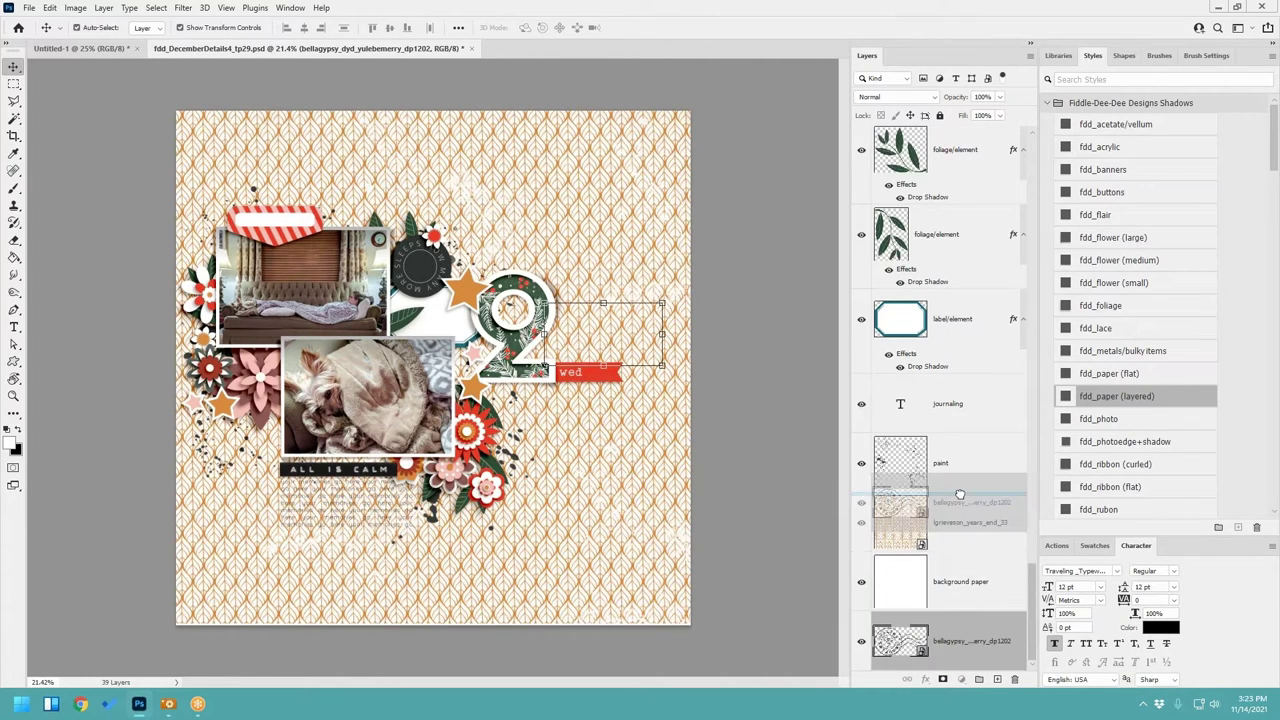
left_click(958, 641)
right_click(958, 641)
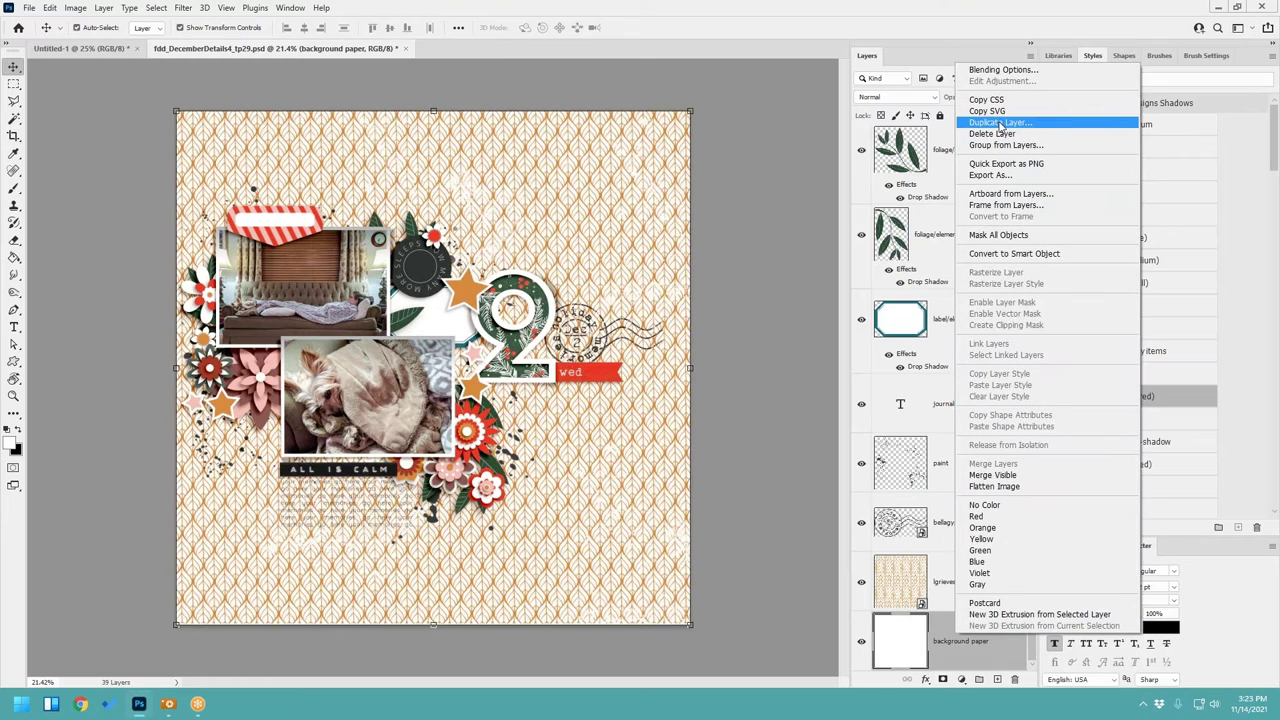
left_click(1000, 134)
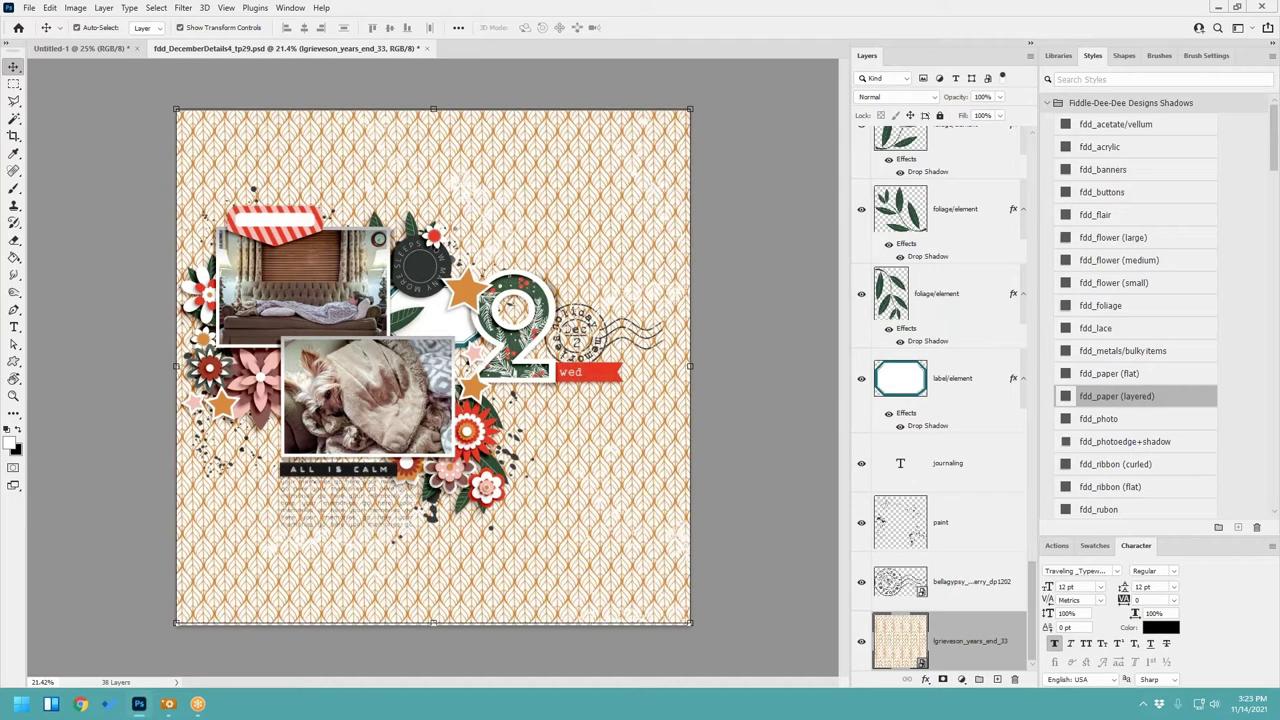
Step: Replace the teal-framed label with the green-framed one in the same spot, give it the fdd_paper (layered) shadow and delete the teal label
left_click(445, 325)
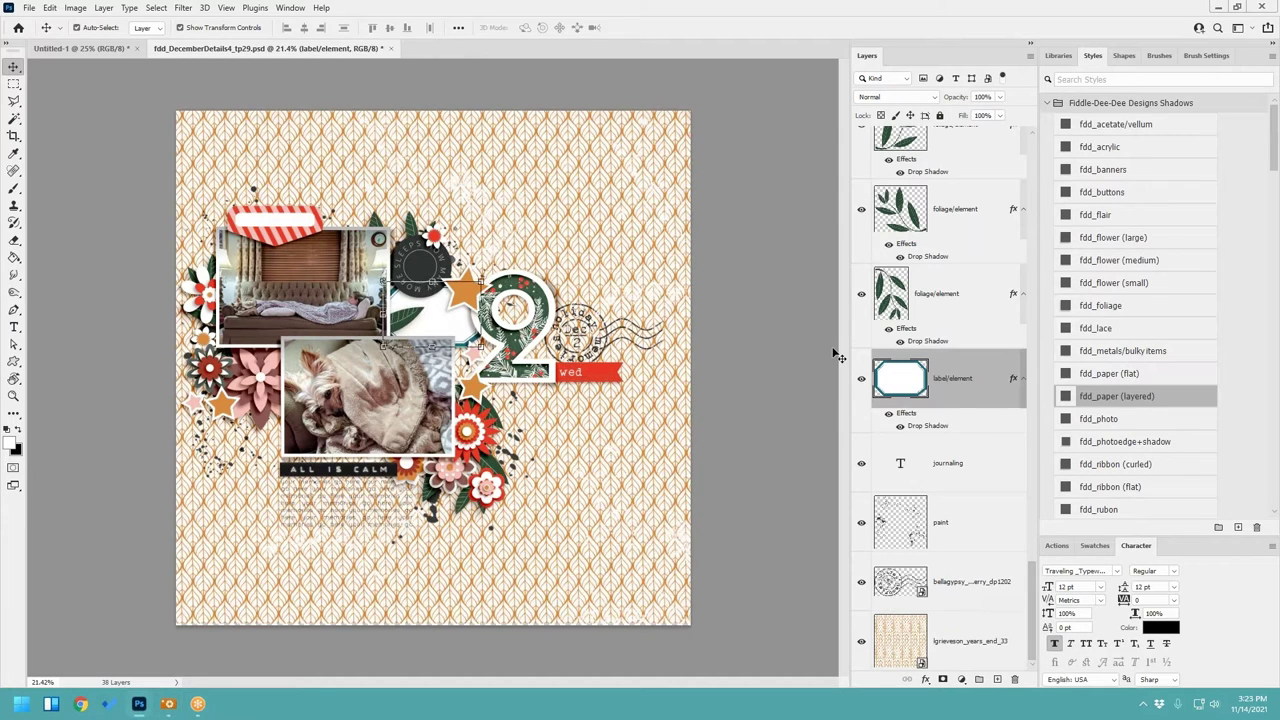
key("ctrl+v")
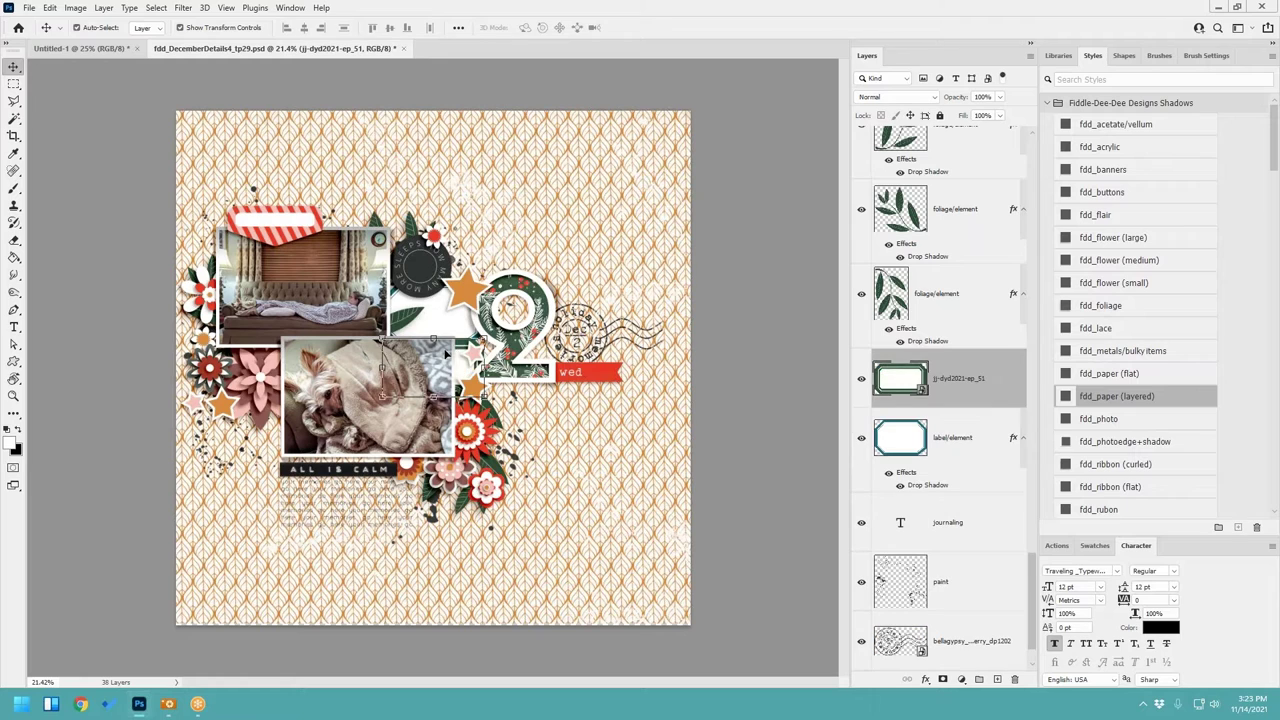
left_click_drag(466, 366, 467, 300)
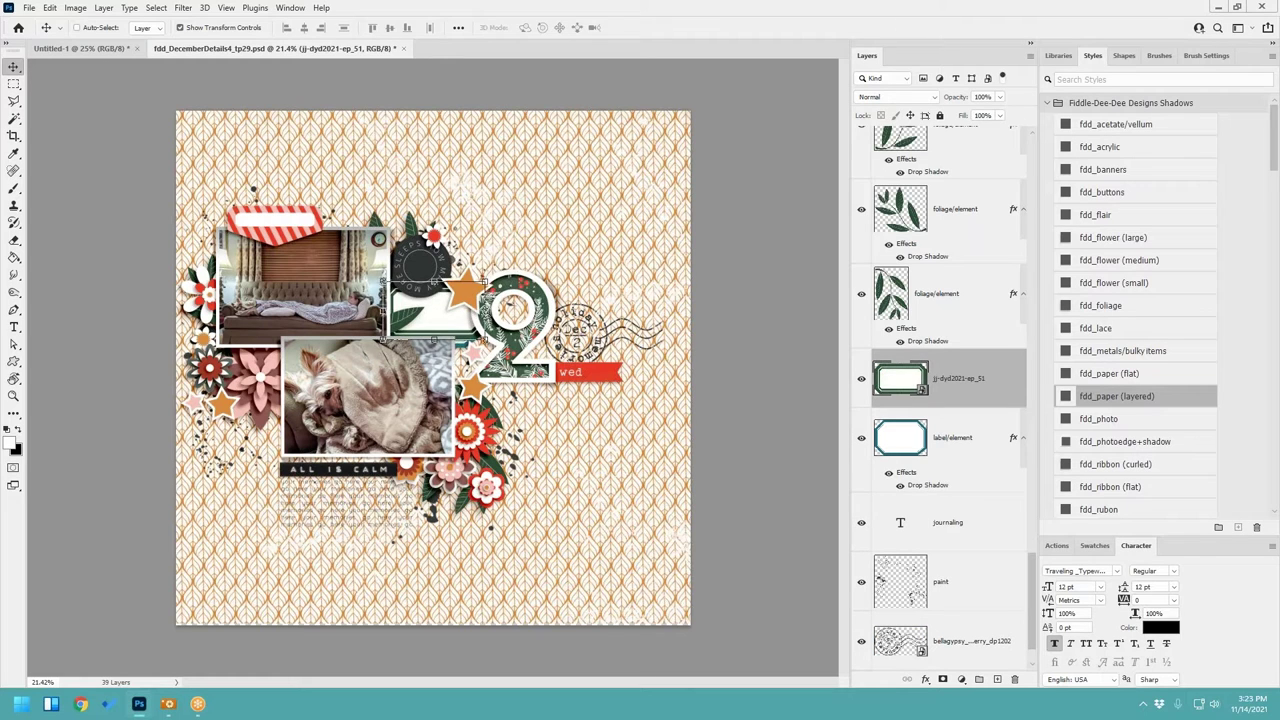
left_click(1150, 397)
left_click(960, 460)
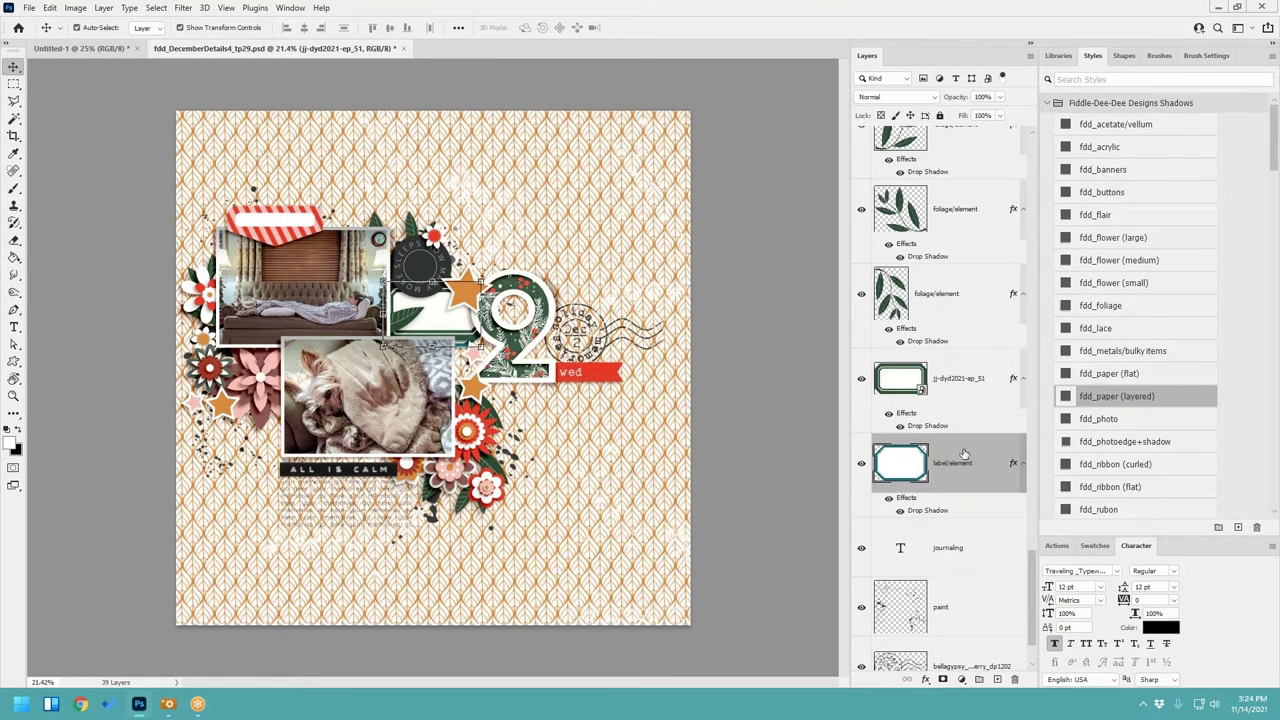
right_click(962, 460)
left_click(1028, 189)
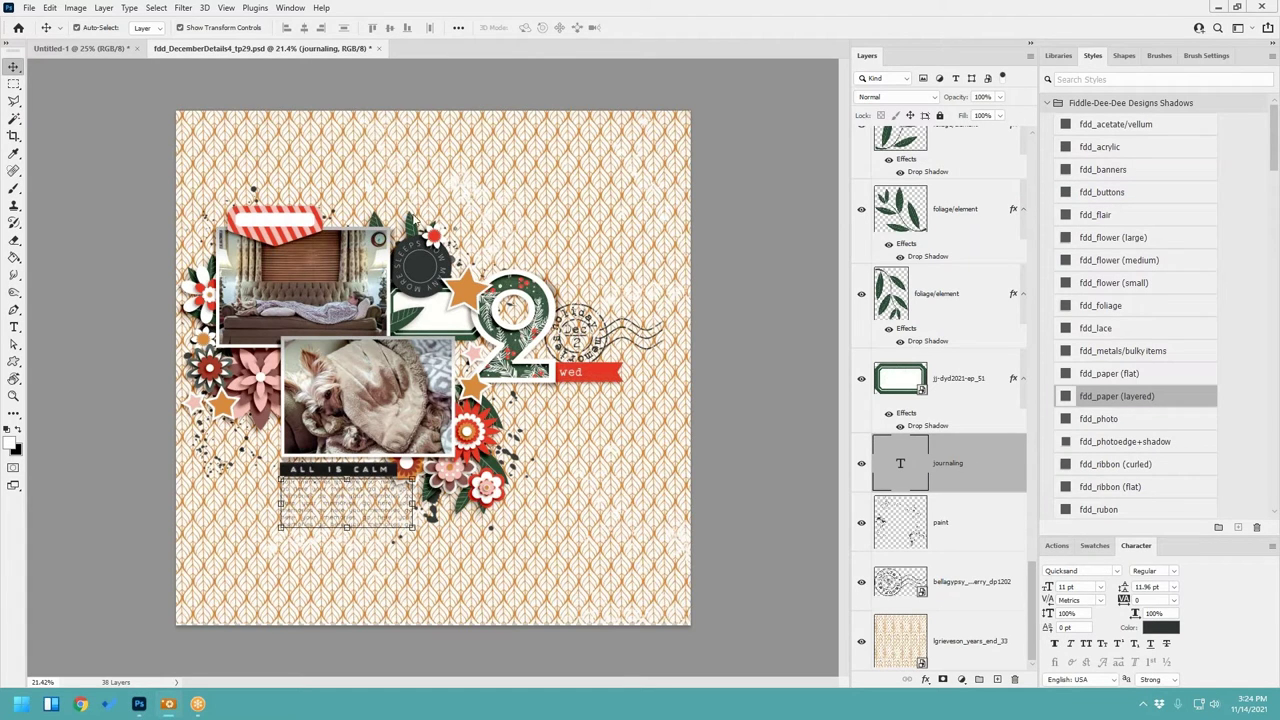
Step: Add the pine sprig above the upper foliage with the fdd_paper (layered) shadow, scale it to 55%, rotate it about 22.6° and tuck it behind the round black label
left_click(420, 232)
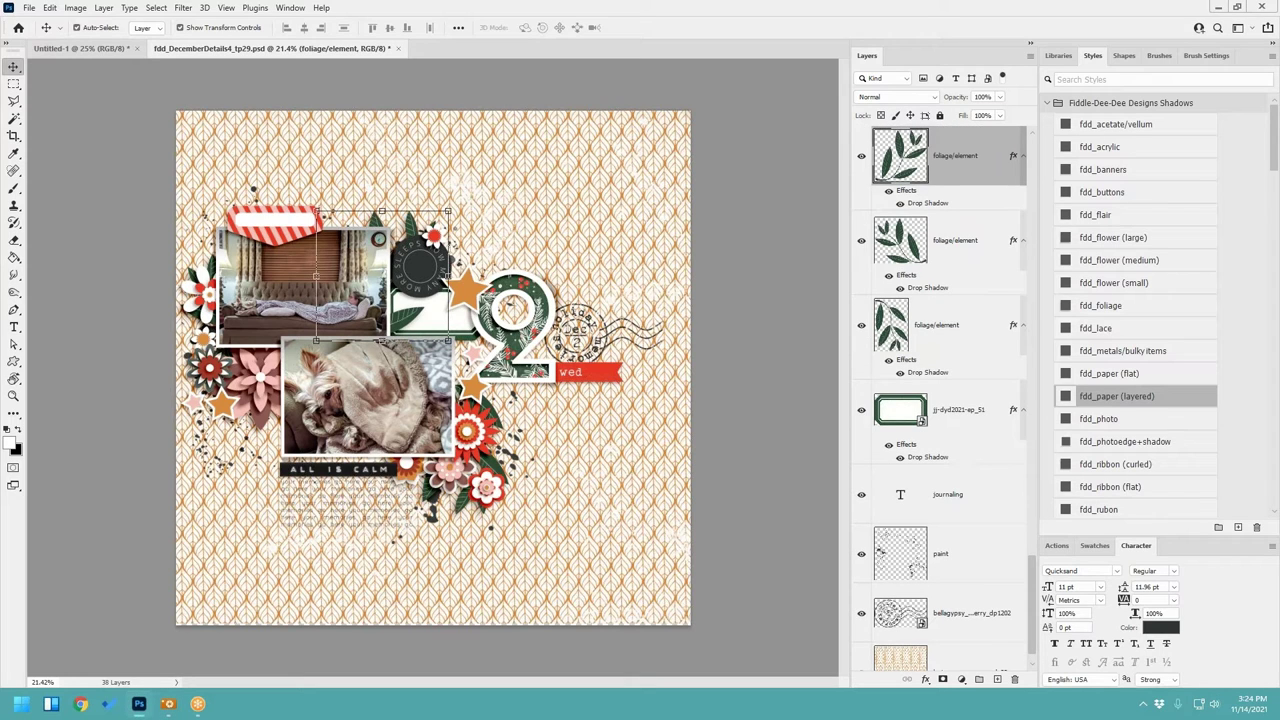
left_click_drag(641, 267, 527, 297)
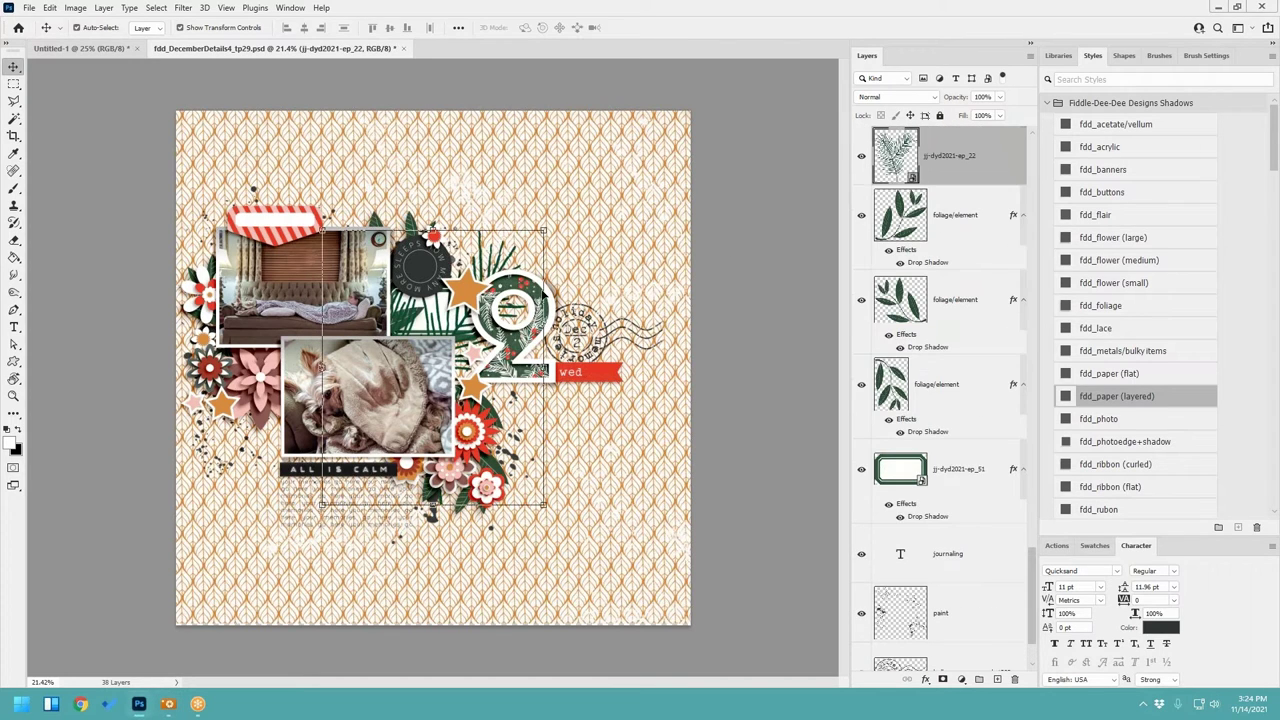
left_click(1130, 398)
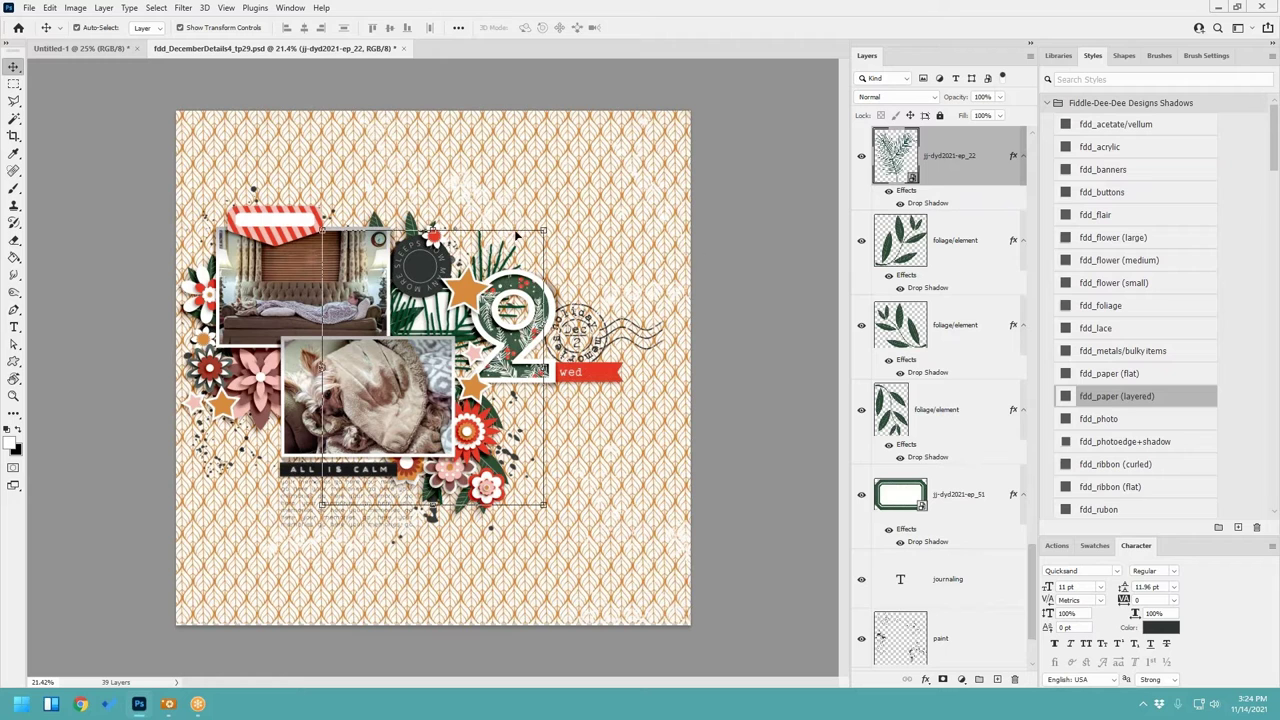
left_click_drag(545, 230, 518, 221)
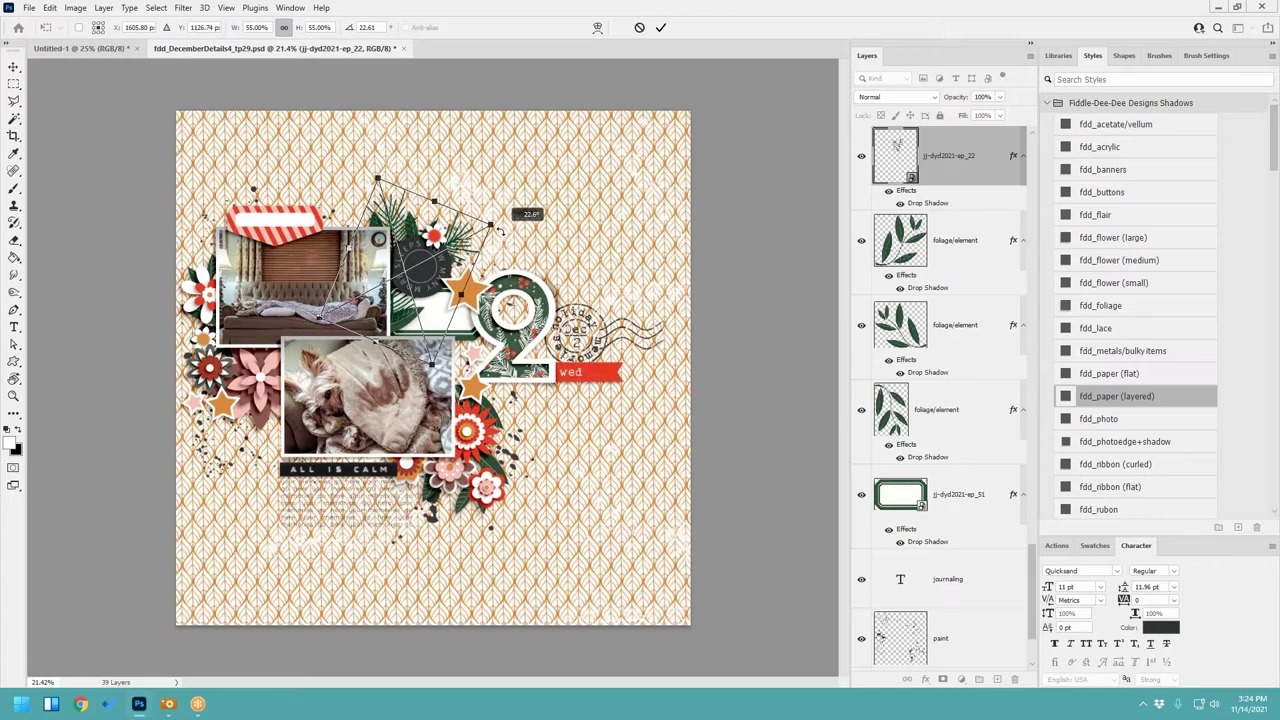
left_click(660, 27)
Step: Delete the template's leafy foliage behind the round black label
left_click(952, 240)
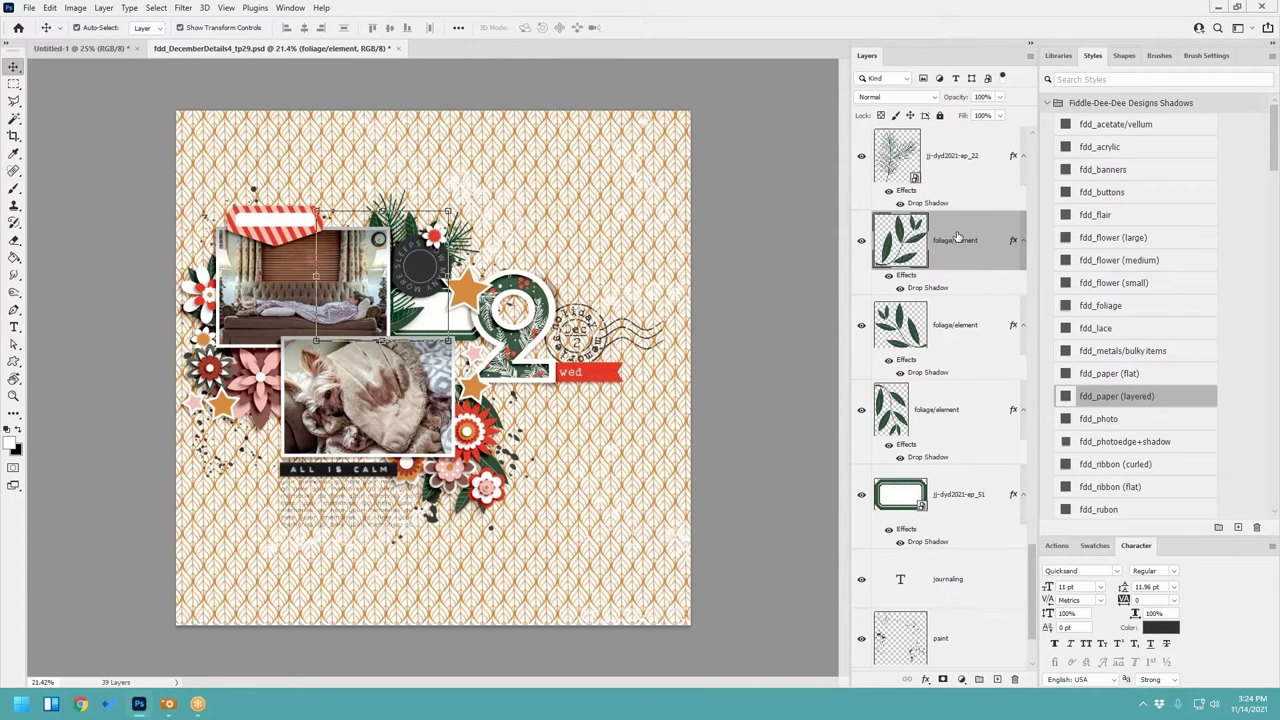
right_click(958, 240)
left_click(1001, 190)
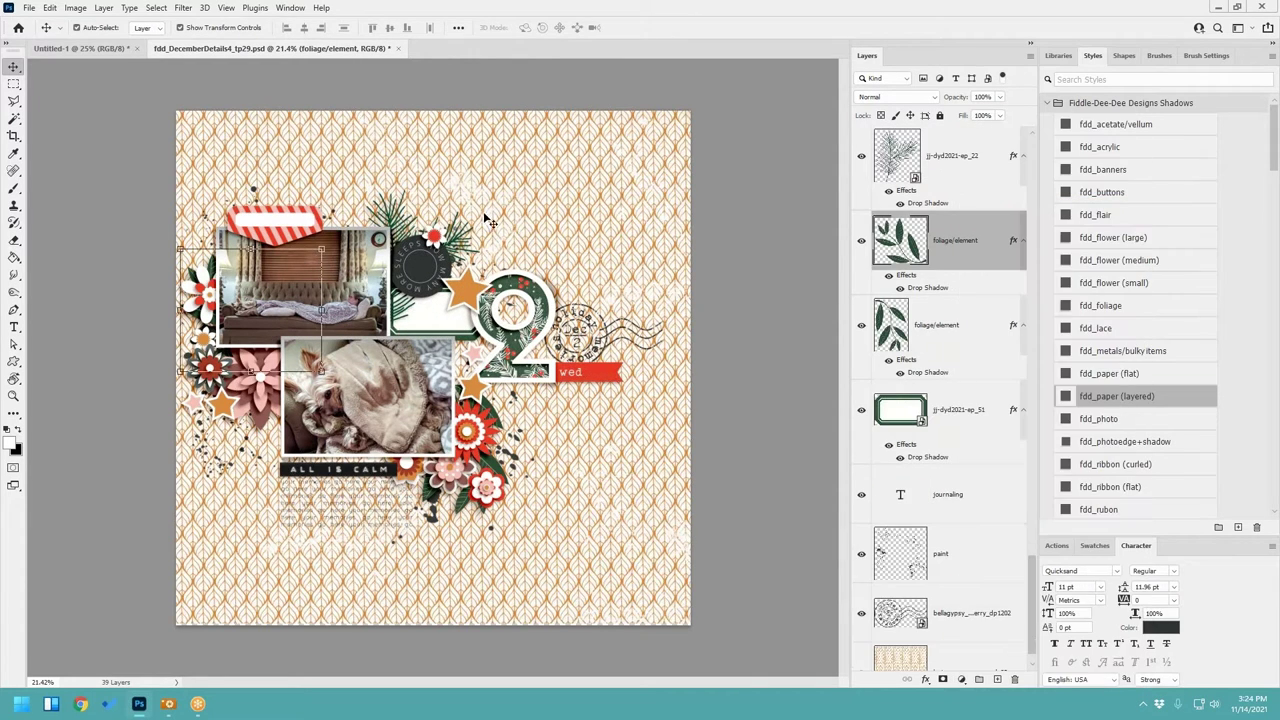
left_click(974, 174)
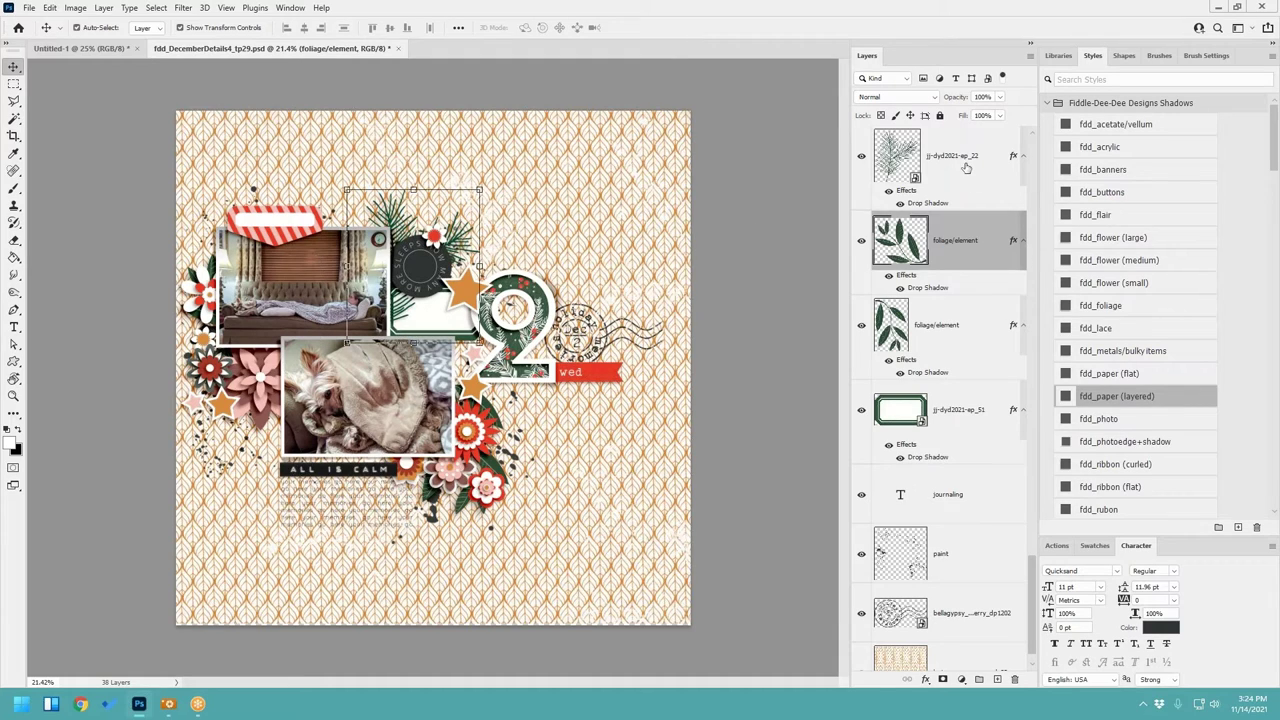
left_click_drag(458, 228, 468, 241)
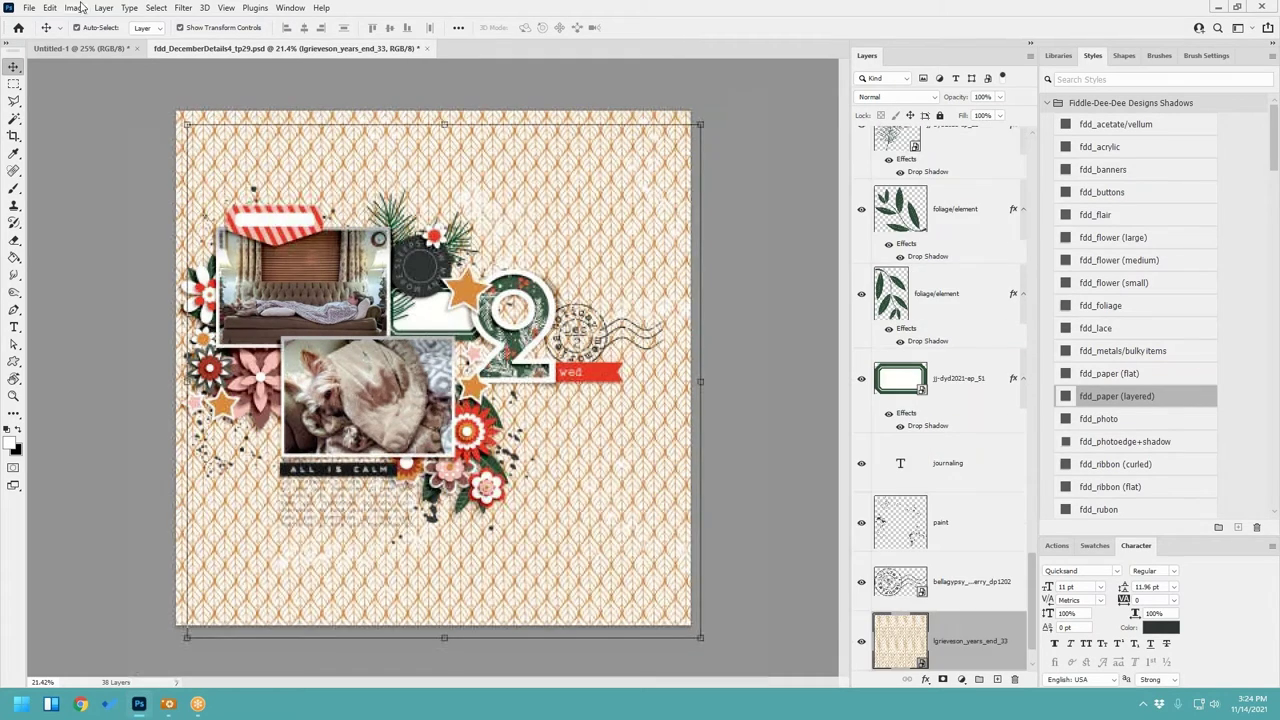
left_click(49, 7)
left_click(66, 22)
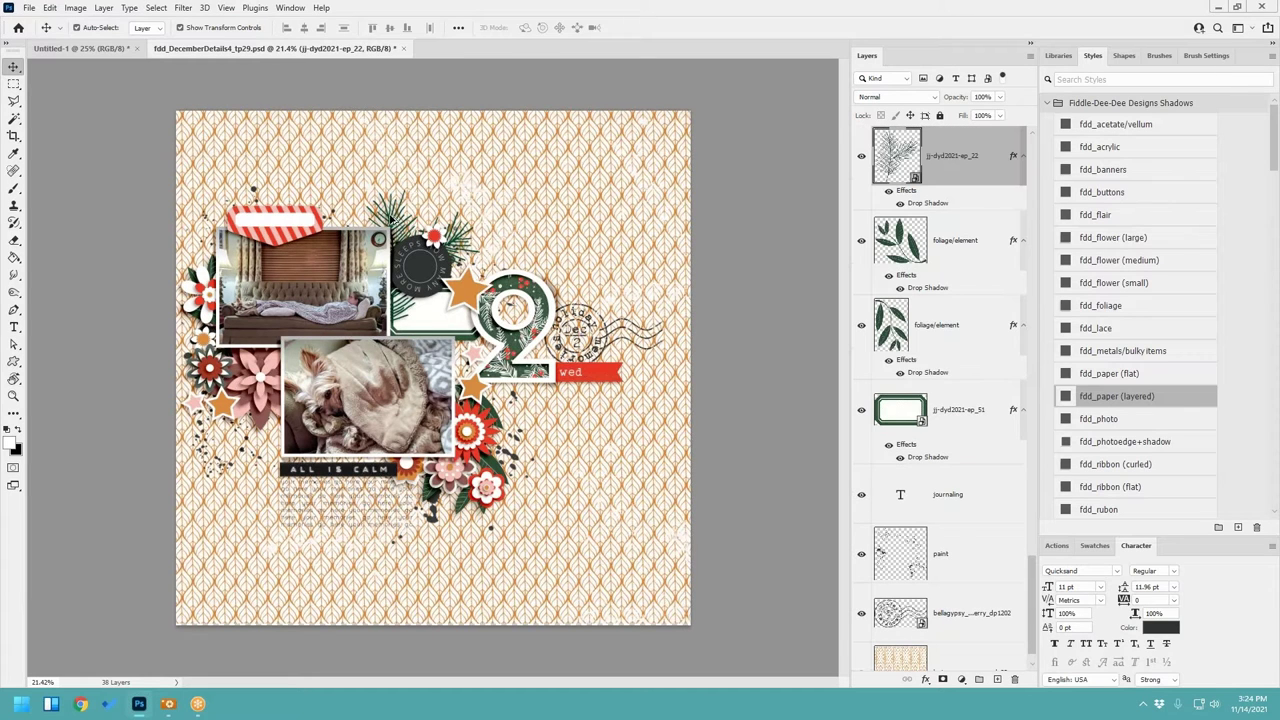
Step: Duplicate the pine sprig, rotate the copy to 134.15° and tuck it behind the flower cluster beside the dog photo
left_click_drag(394, 219, 540, 470)
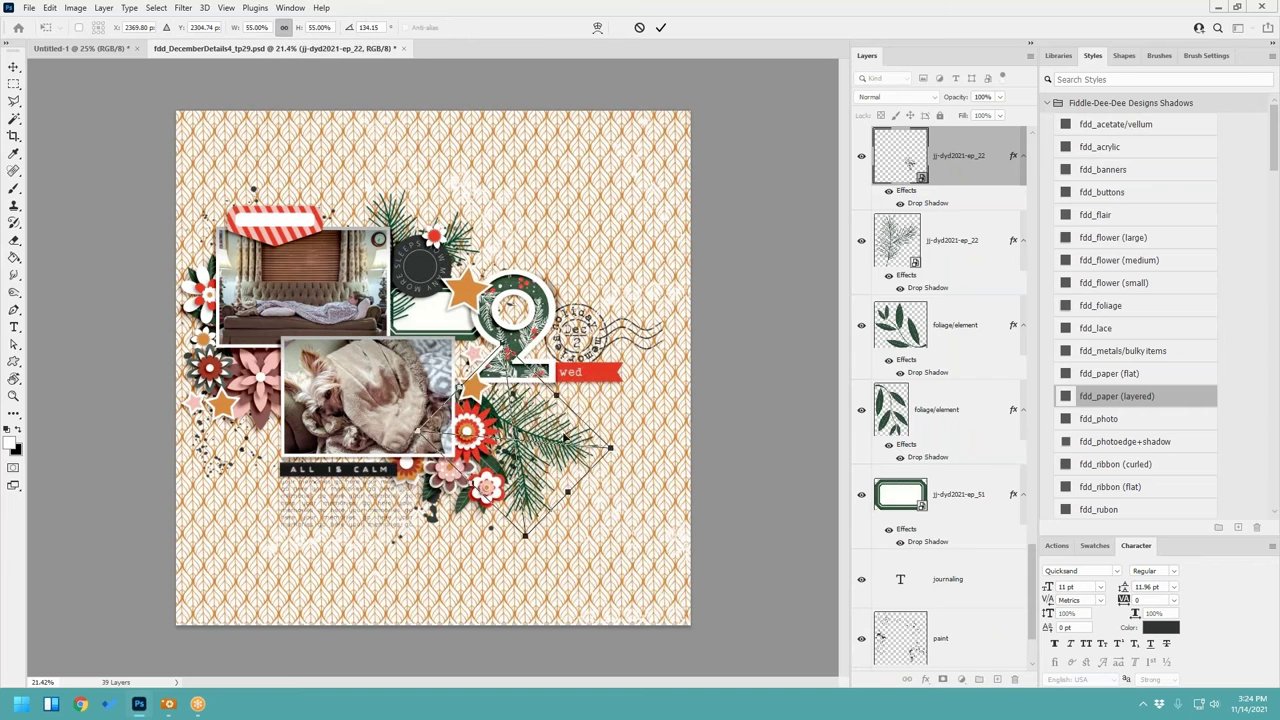
mouse_move(481, 434)
left_mouse_down()
mouse_move(531, 447)
mouse_move(506, 437)
left_mouse_up()
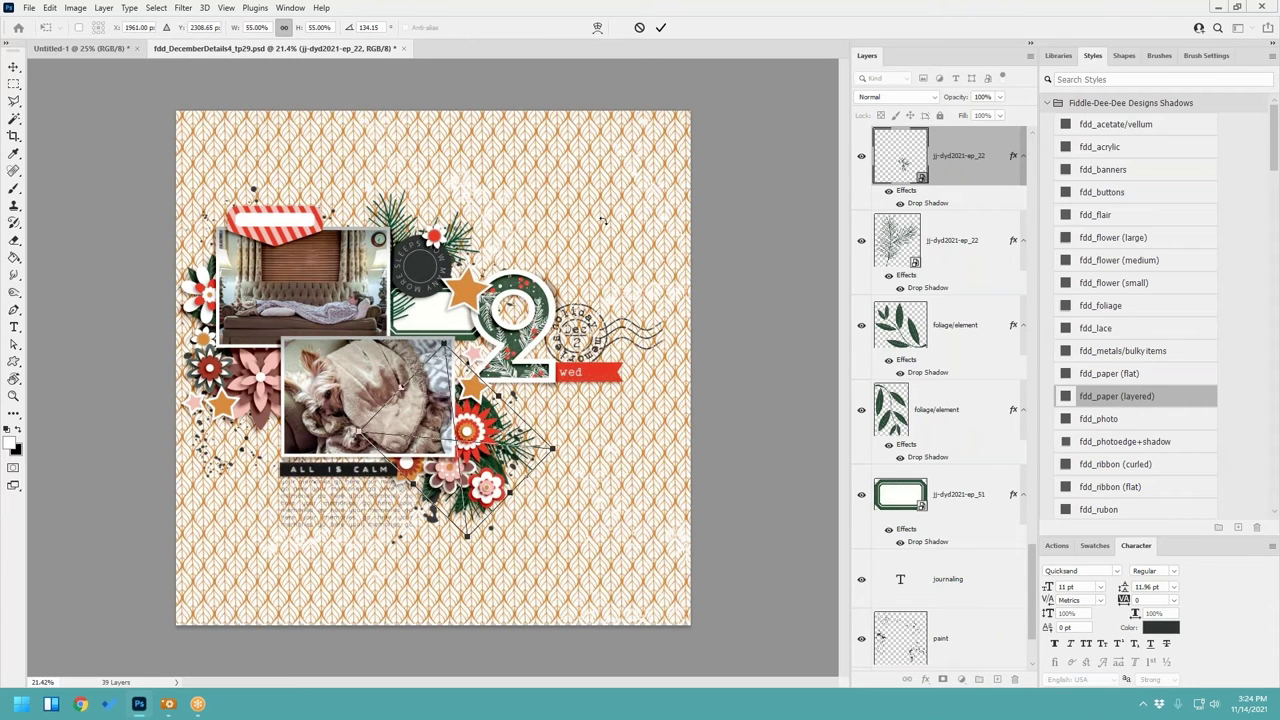
left_click(660, 27)
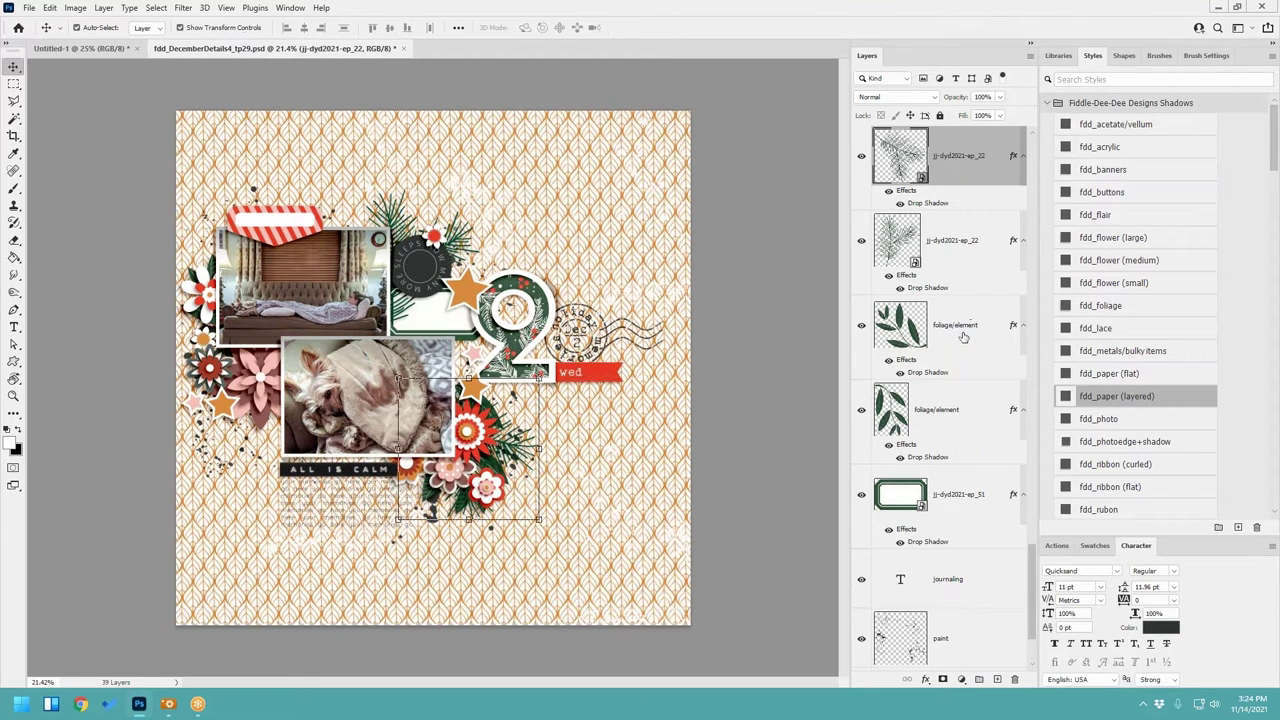
Step: Delete the template's leafy foliage behind the flower cluster beside the dog photo
left_click(963, 337)
left_click(955, 400)
right_click(955, 400)
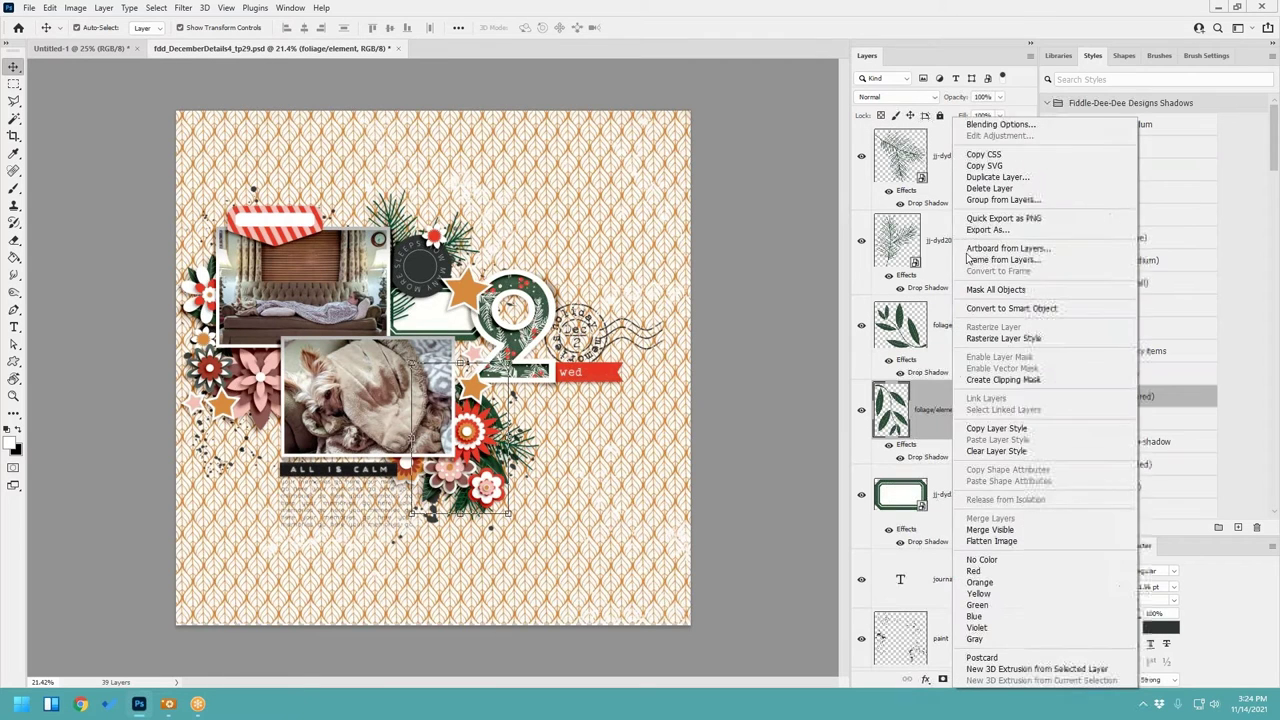
left_click(990, 188)
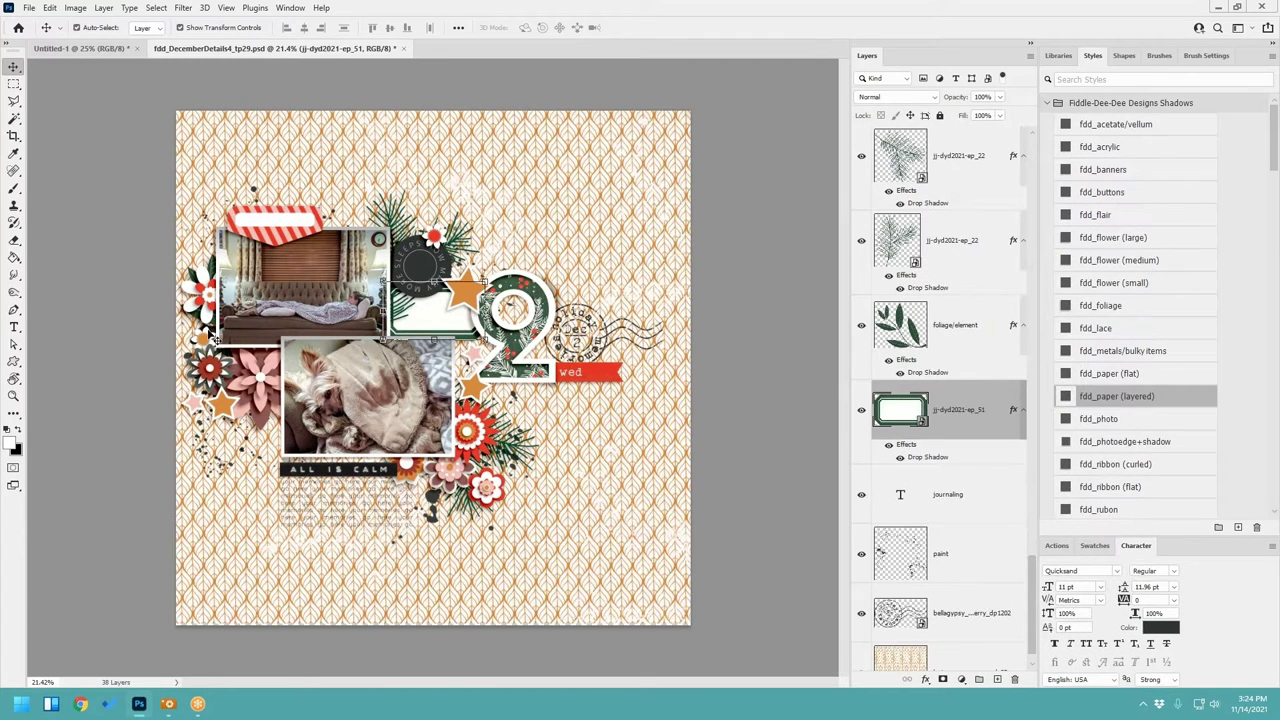
left_click(216, 274)
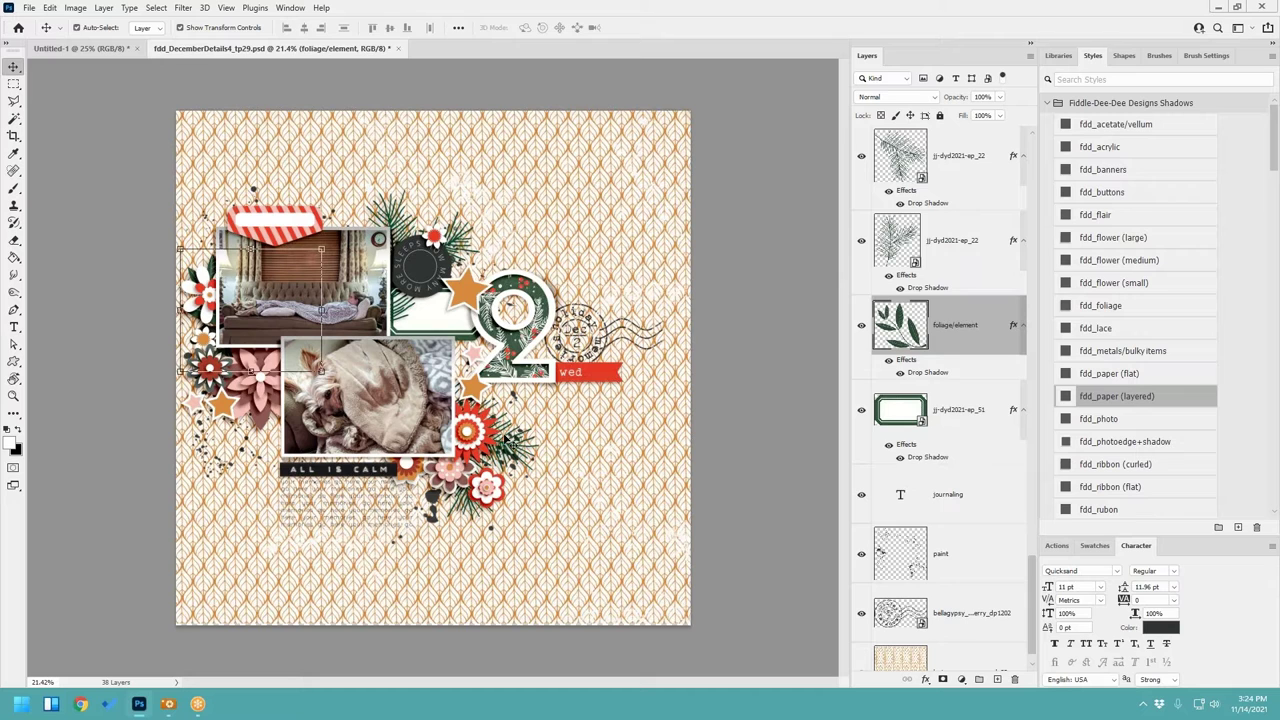
left_click(956, 250)
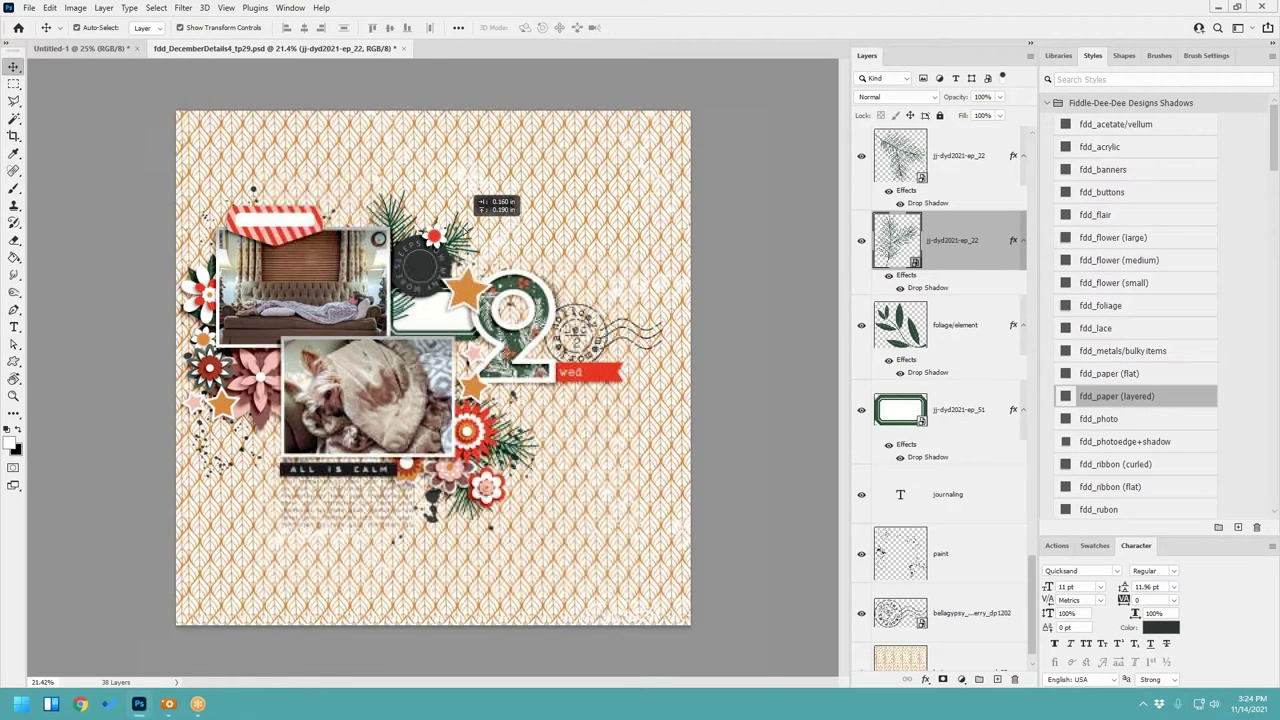
left_click(50, 8)
left_click(72, 21)
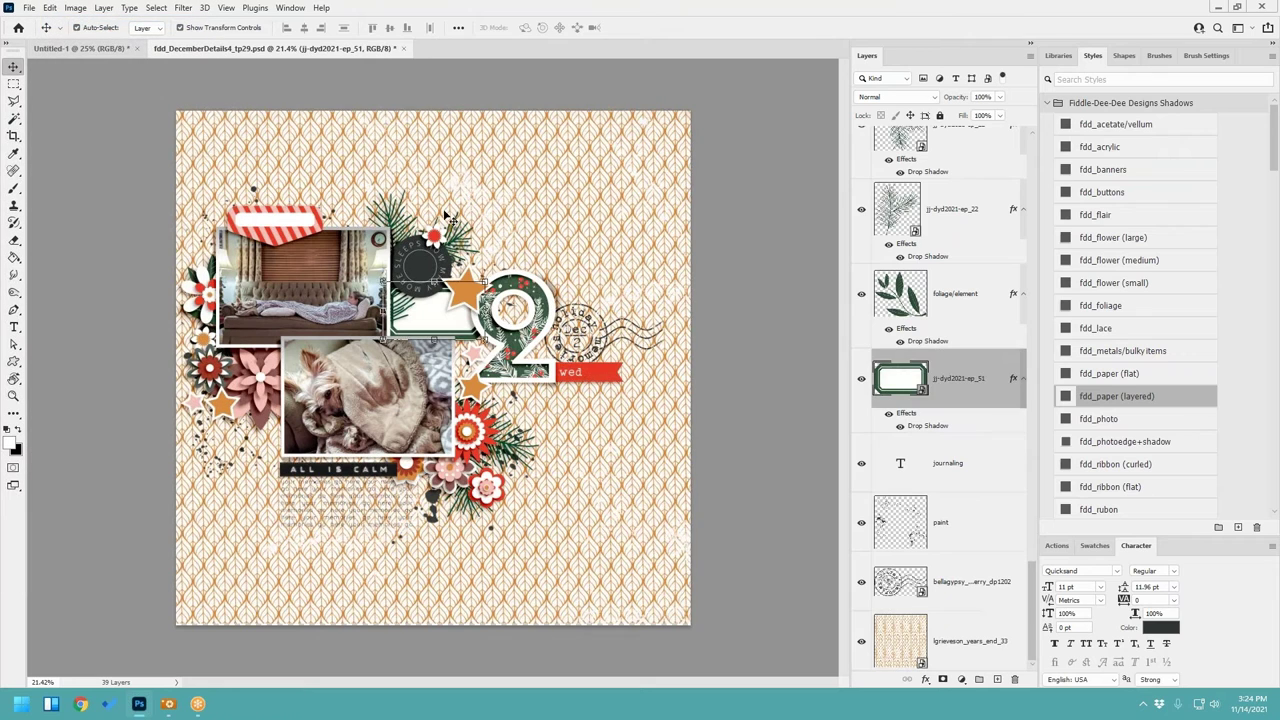
Step: Duplicate the upper pine sprig, rotate the copy to -4.34° and tuck it behind the flowers at the couch photo's outer edge
left_click(456, 248)
left_click(453, 243)
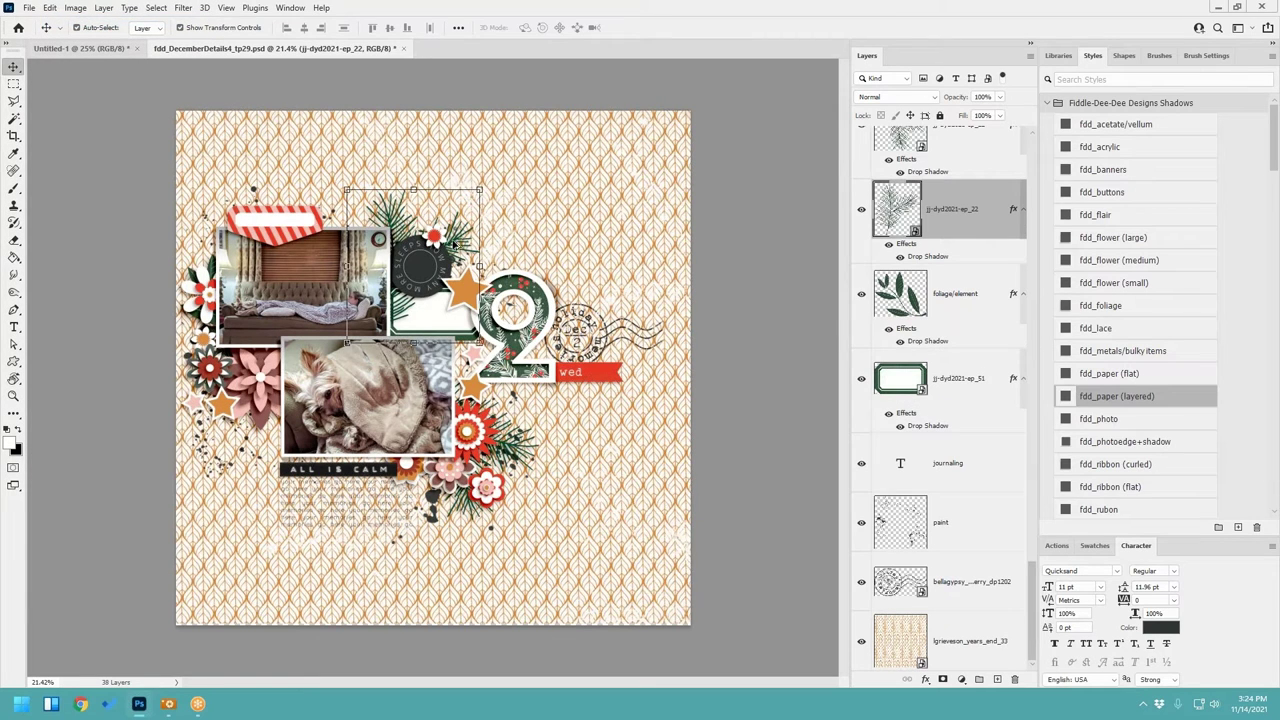
left_click_drag(453, 243, 247, 265)
key("ctrl+t")
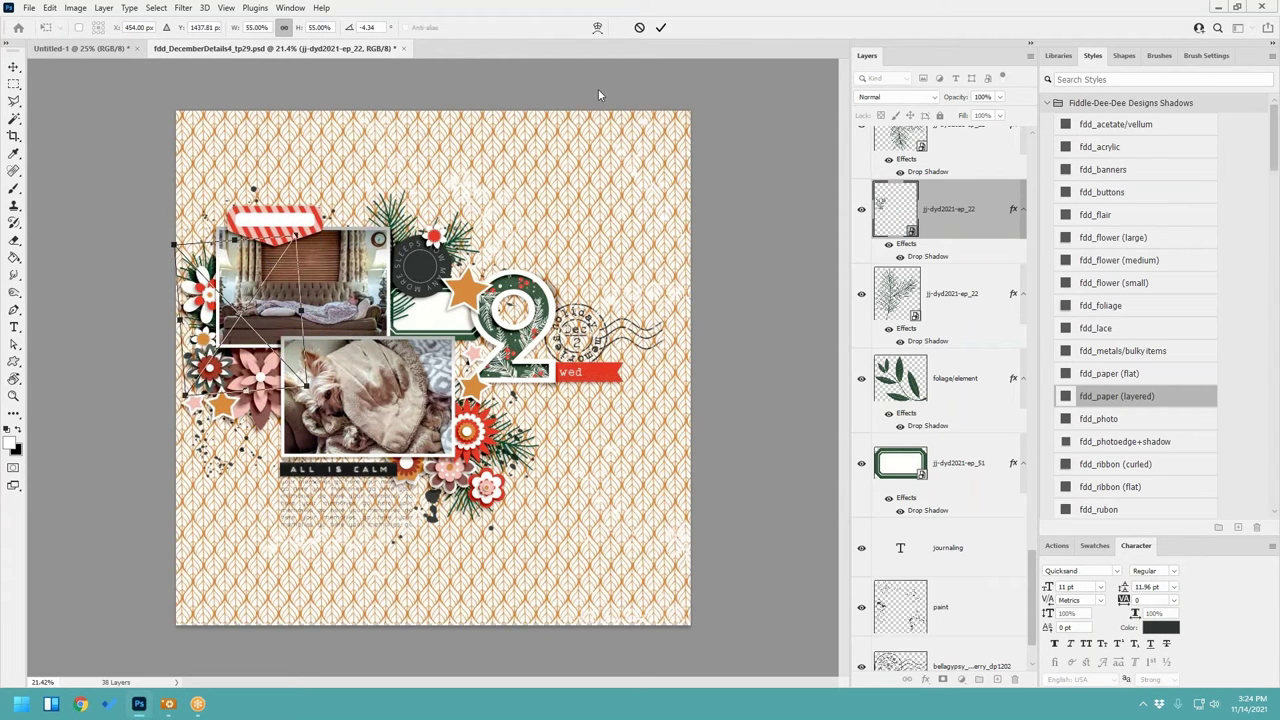
left_click(660, 27)
Step: Delete the remaining leafy foliage beside the couch photo
right_click(946, 374)
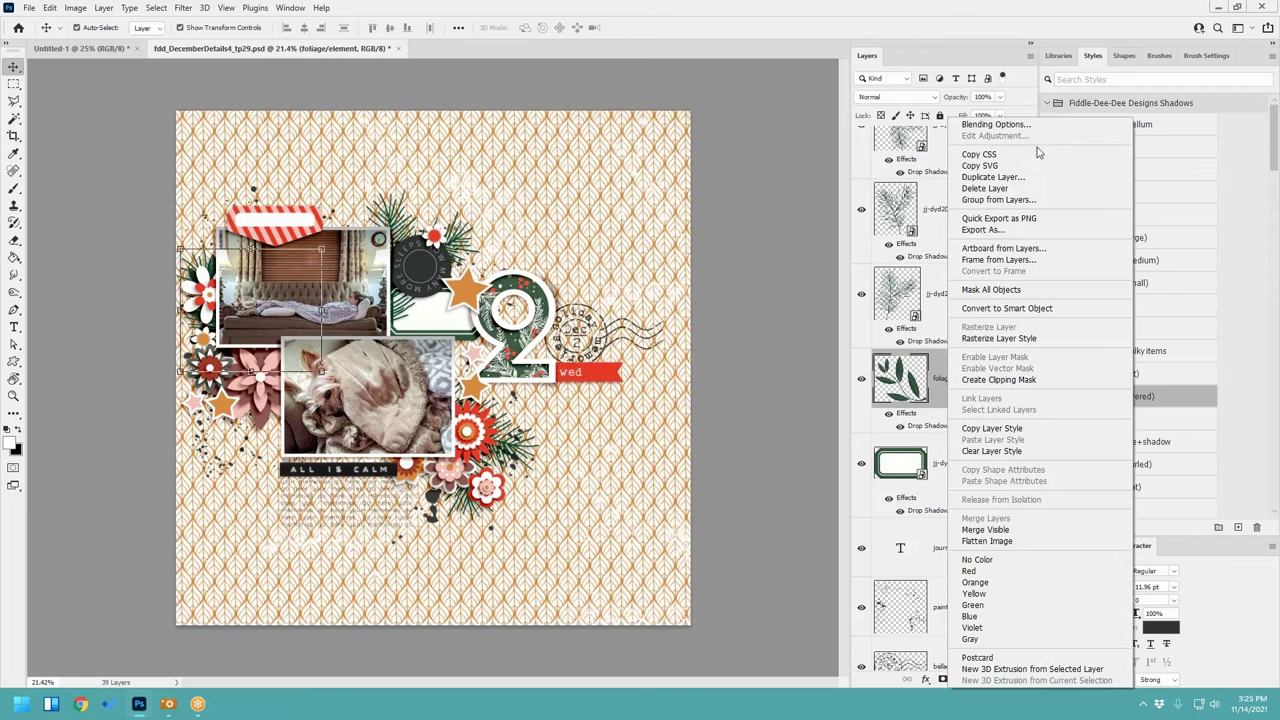
left_click(1016, 189)
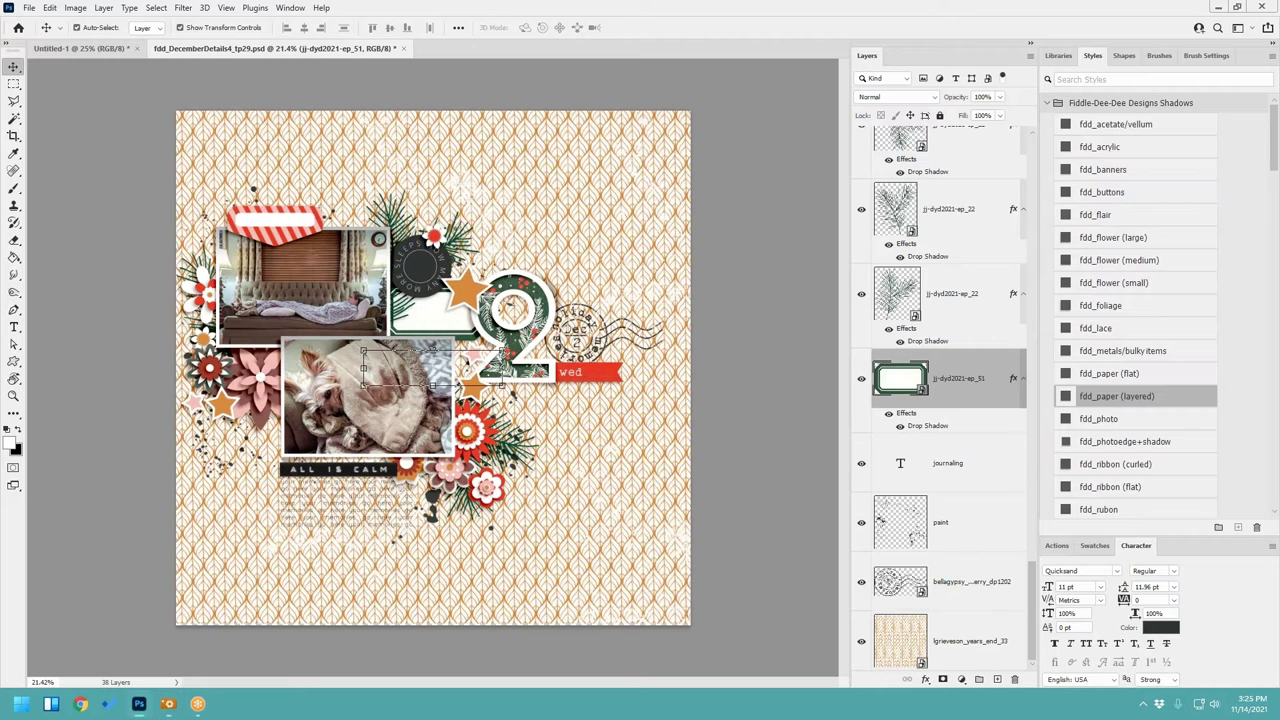
Step: Add the MAGICAL tag, bring it to the top of the layer stack and give it the fdd_paper (layered) shadow
key("ctrl+v")
key("ctrl+shift+bracketright")
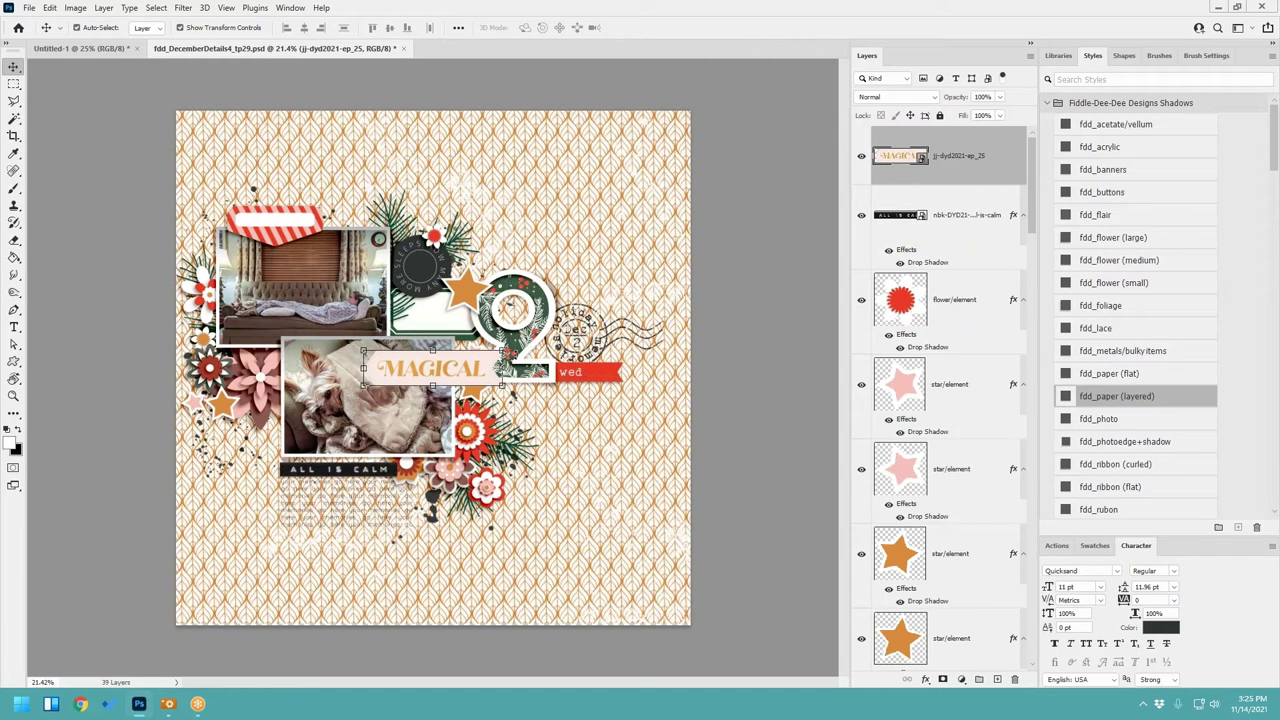
left_click(1128, 398)
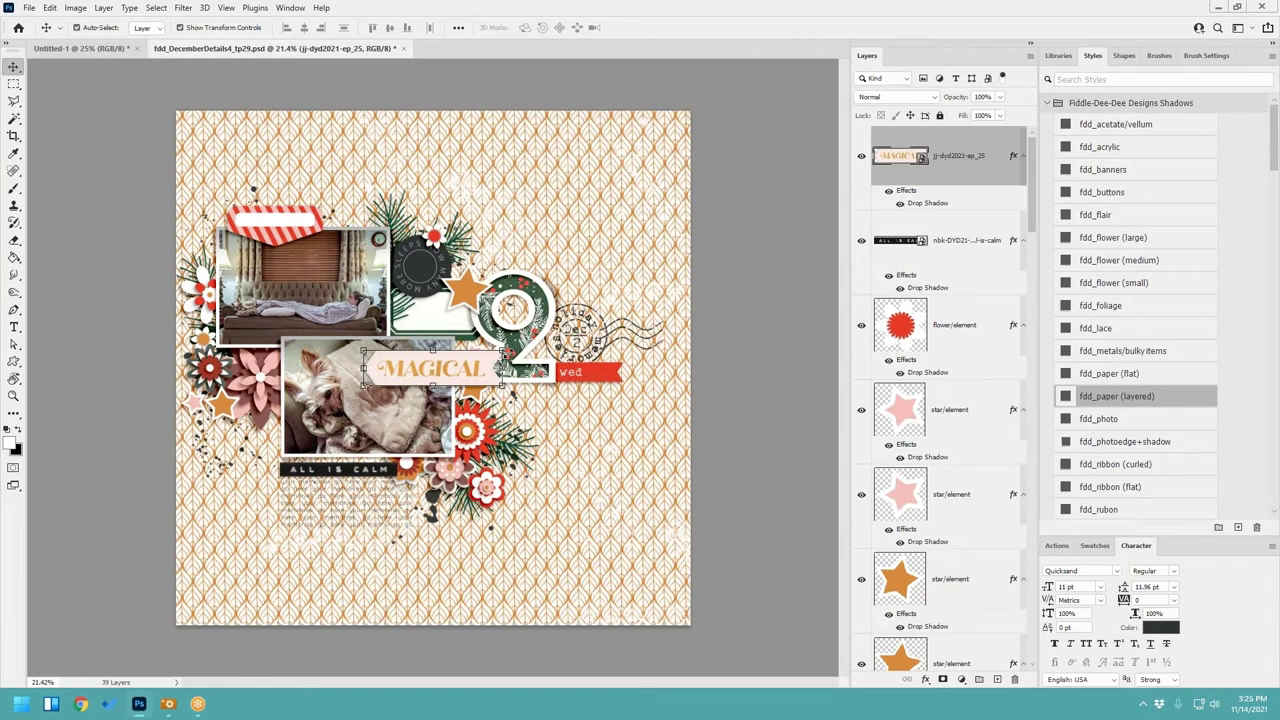
Step: Scale the MAGICAL tag to 56.17% and place it on the white label beside the couch photo
key("ctrl+t")
left_click_drag(503, 352, 470, 316)
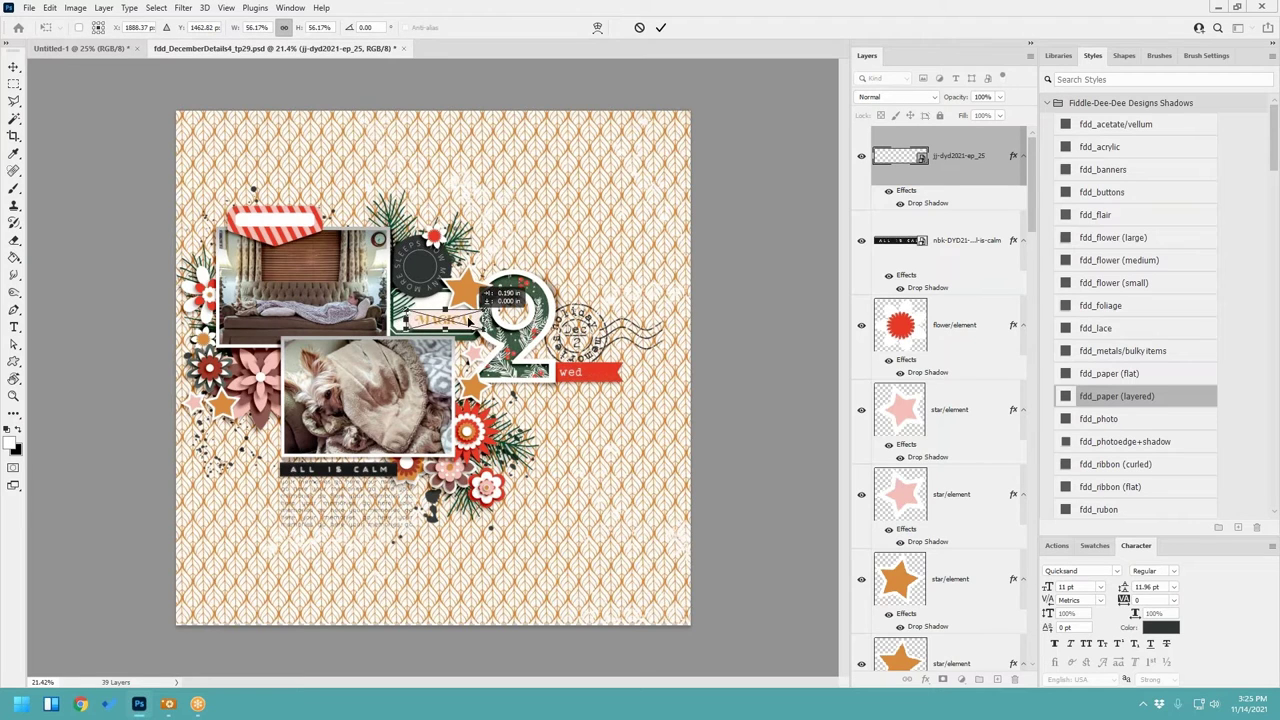
left_click(660, 28)
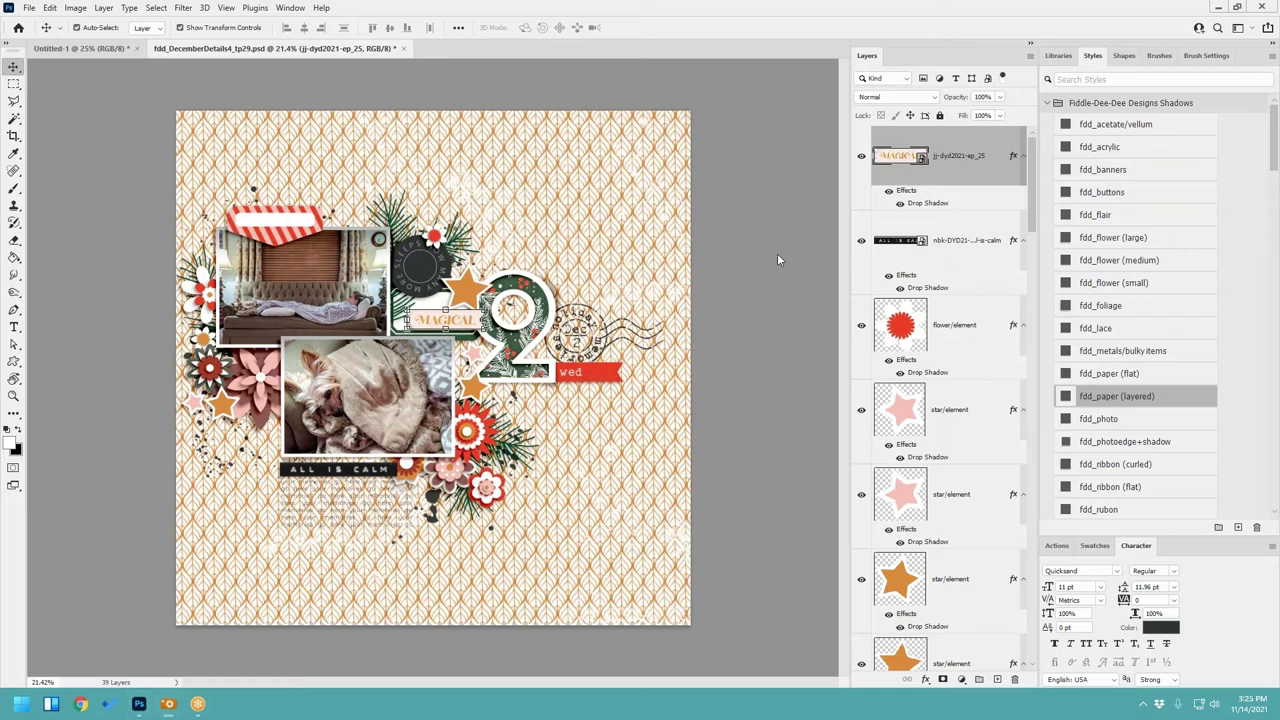
Step: Add the red poinsettia over the large pink flower, scale it to 74.07% and give it the fdd_flower (large) shadow
left_click(260, 378)
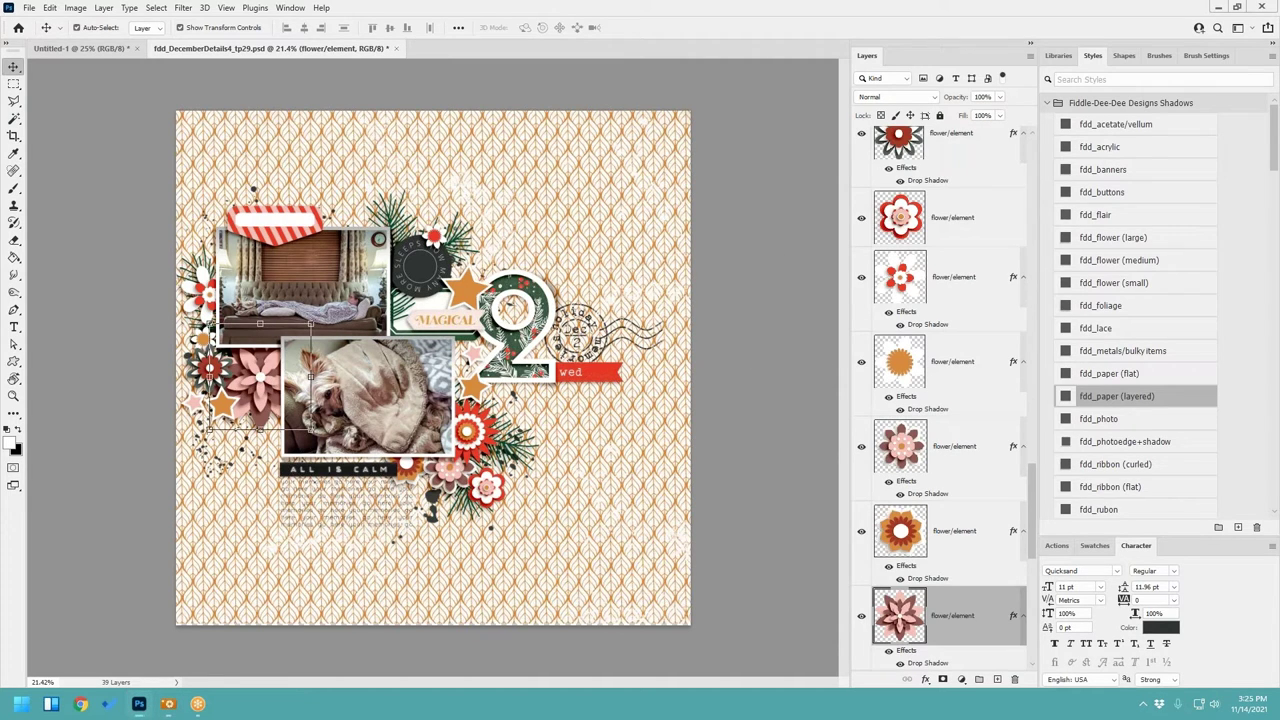
key("ctrl+v")
left_click_drag(418, 378, 252, 376)
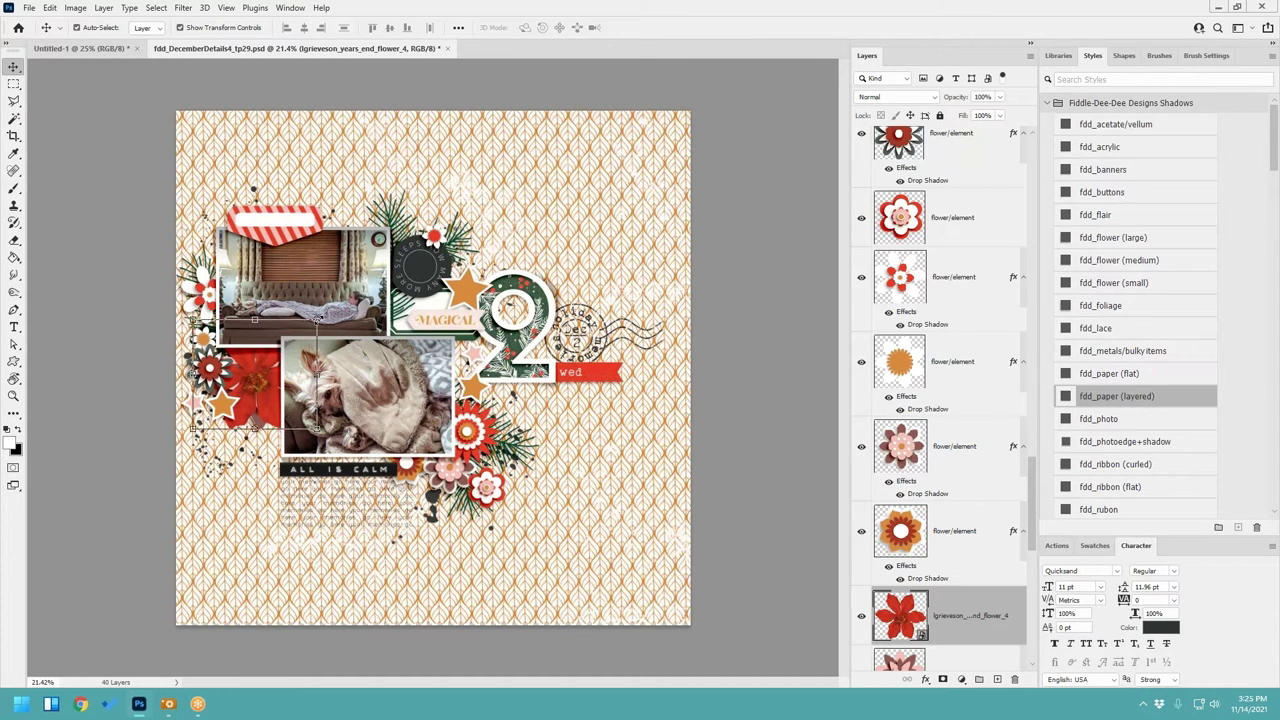
left_click_drag(316, 320, 290, 352)
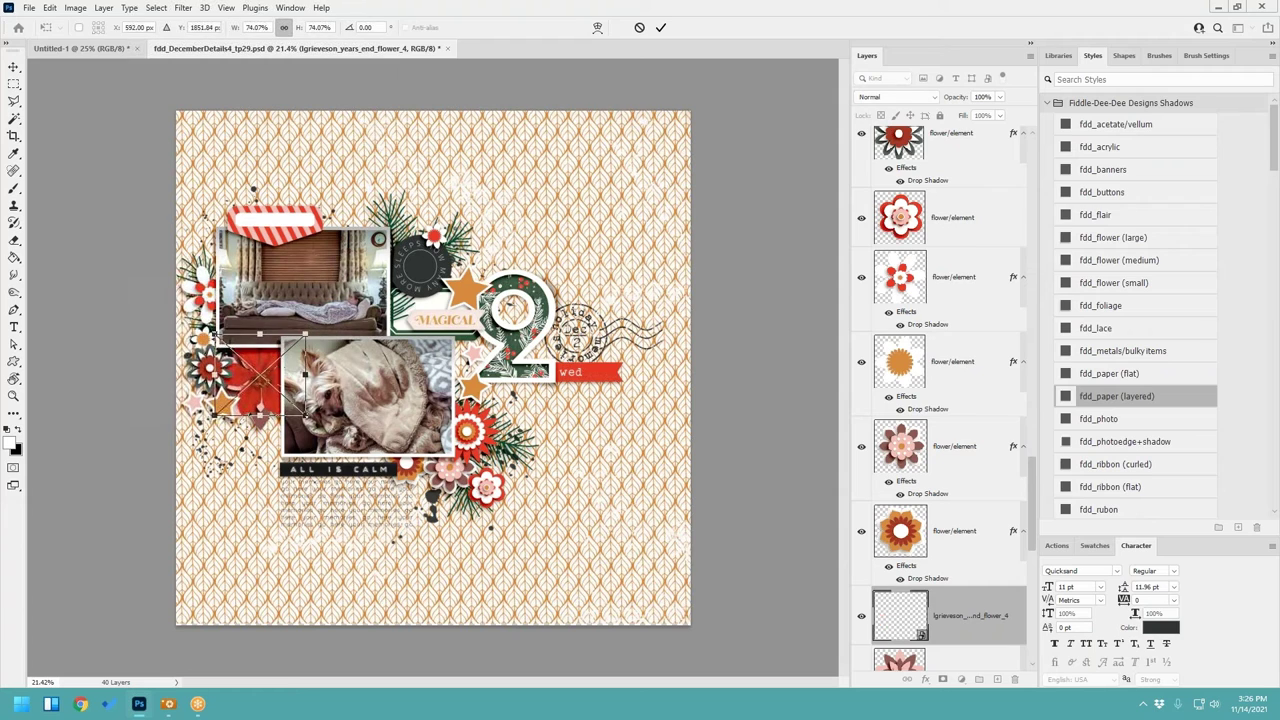
left_click(661, 28)
left_click(1138, 240)
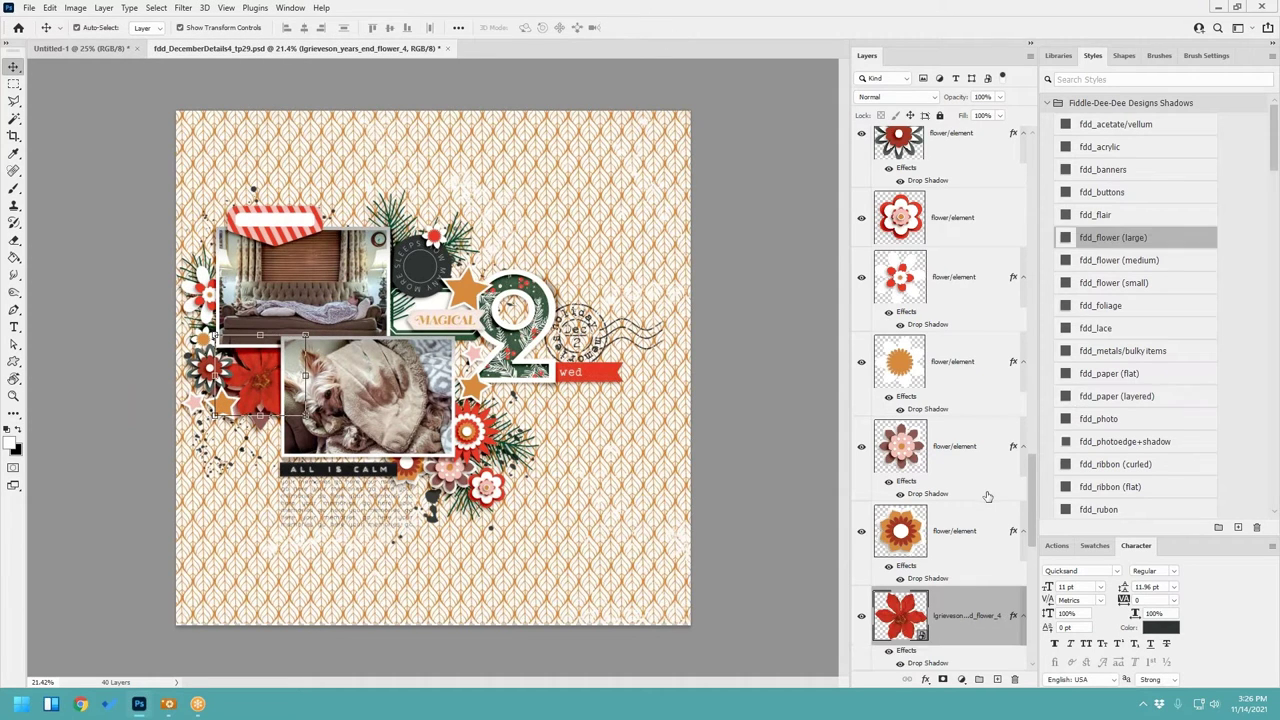
Step: Delete the template's large pink flower layer beneath the red poinsettia
scroll(987, 497, "down", 2)
left_click(965, 535)
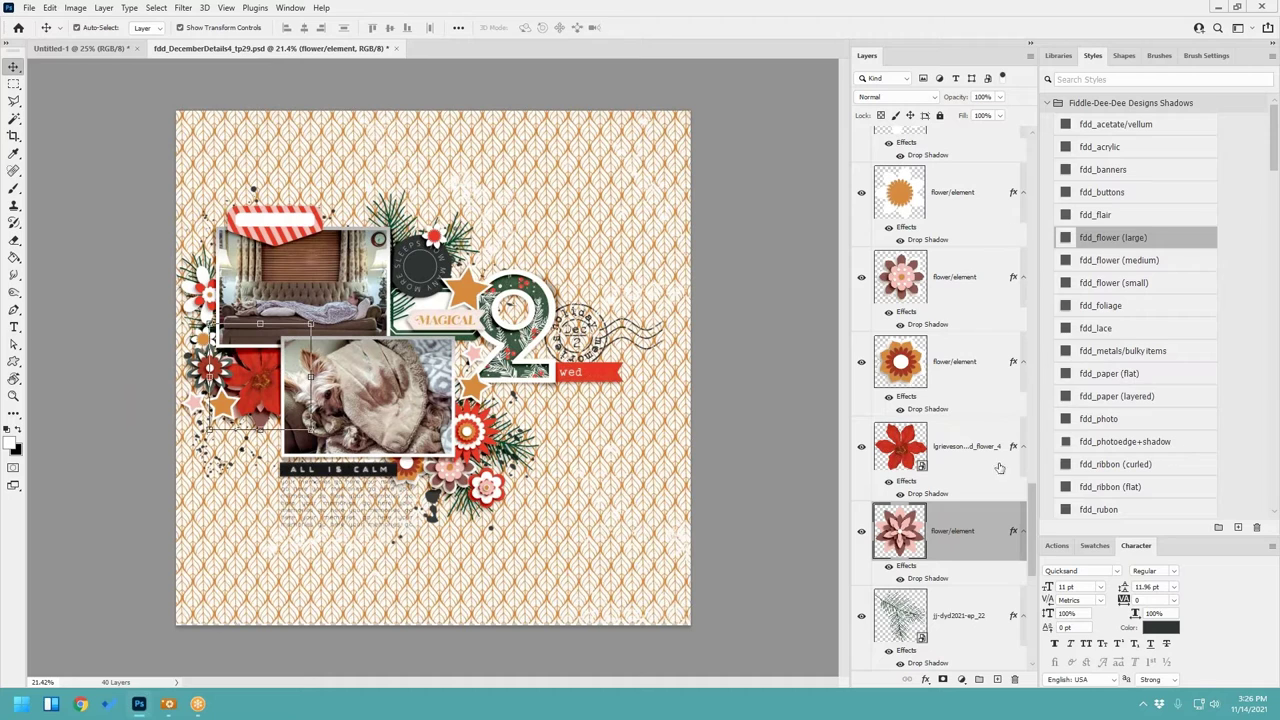
right_click(966, 540)
left_click(1060, 191)
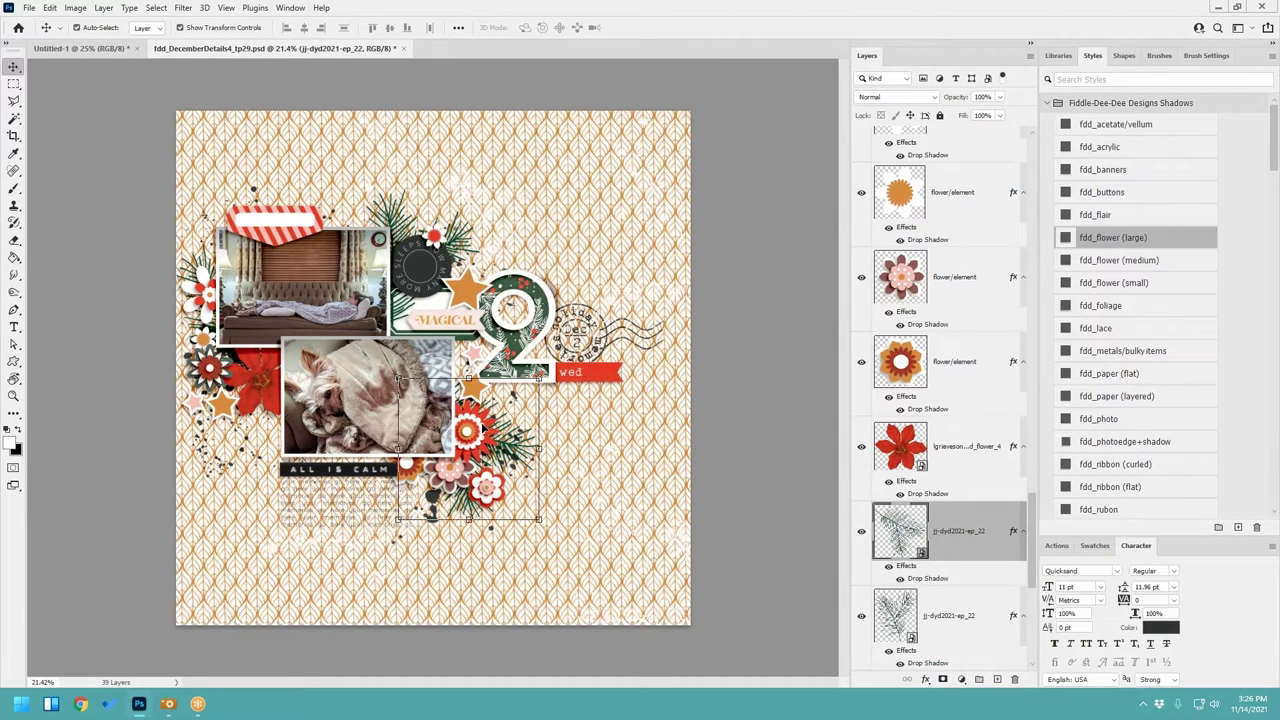
Step: Replace the red sunburst flower beside the dog photo with the gold kit flower, scaled to 54.11% with the fdd_flower (large) shadow
left_click(481, 428)
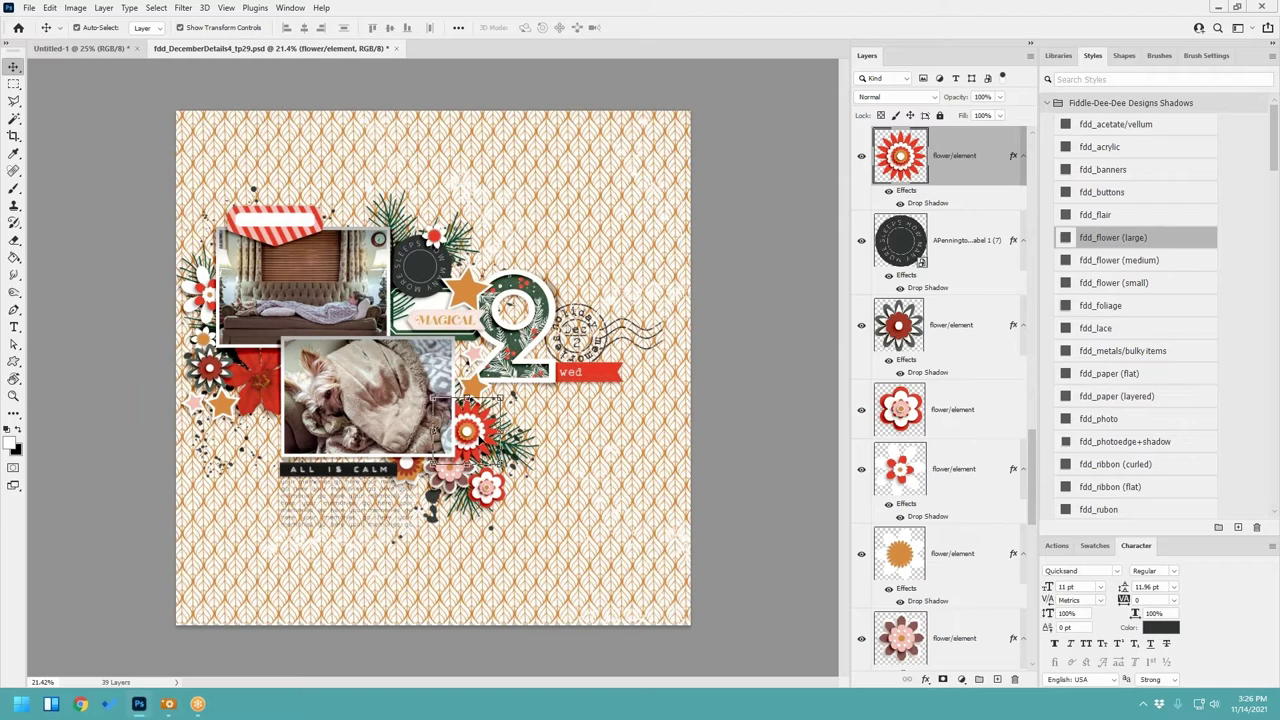
key("ctrl+v")
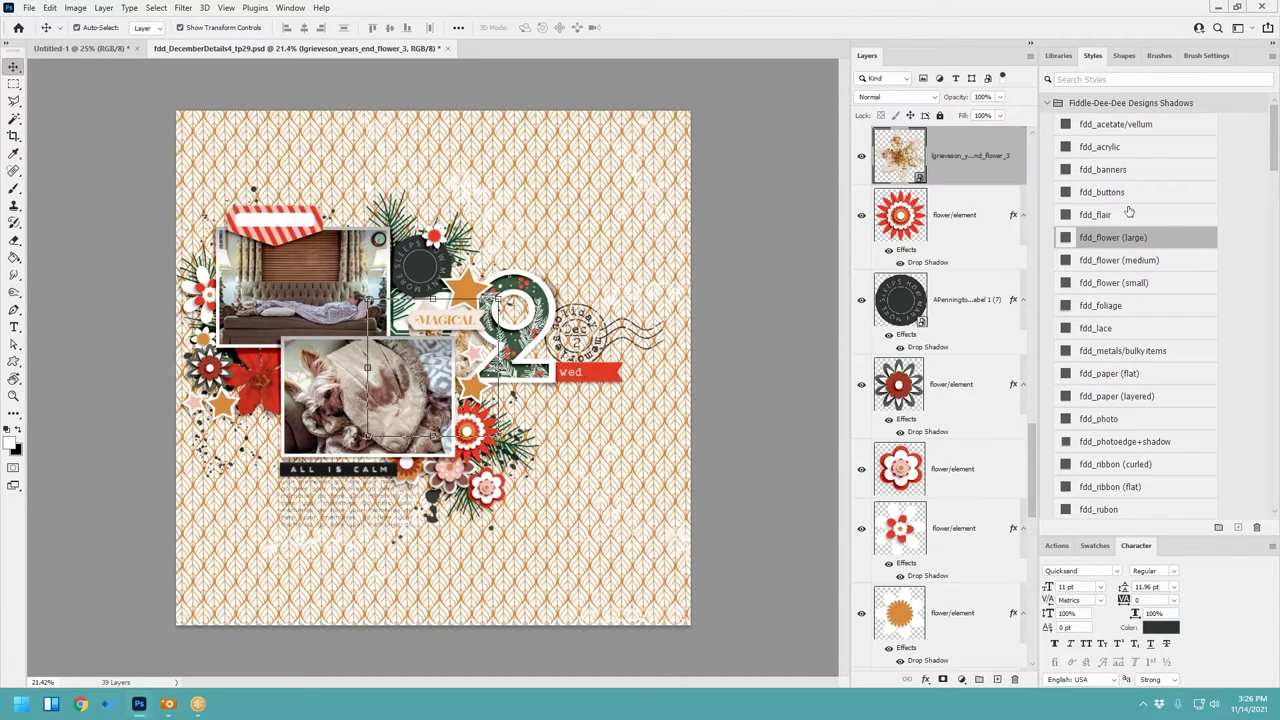
left_click(1141, 237)
left_click_drag(482, 366, 483, 421)
key("ctrl+t")
left_click(660, 27)
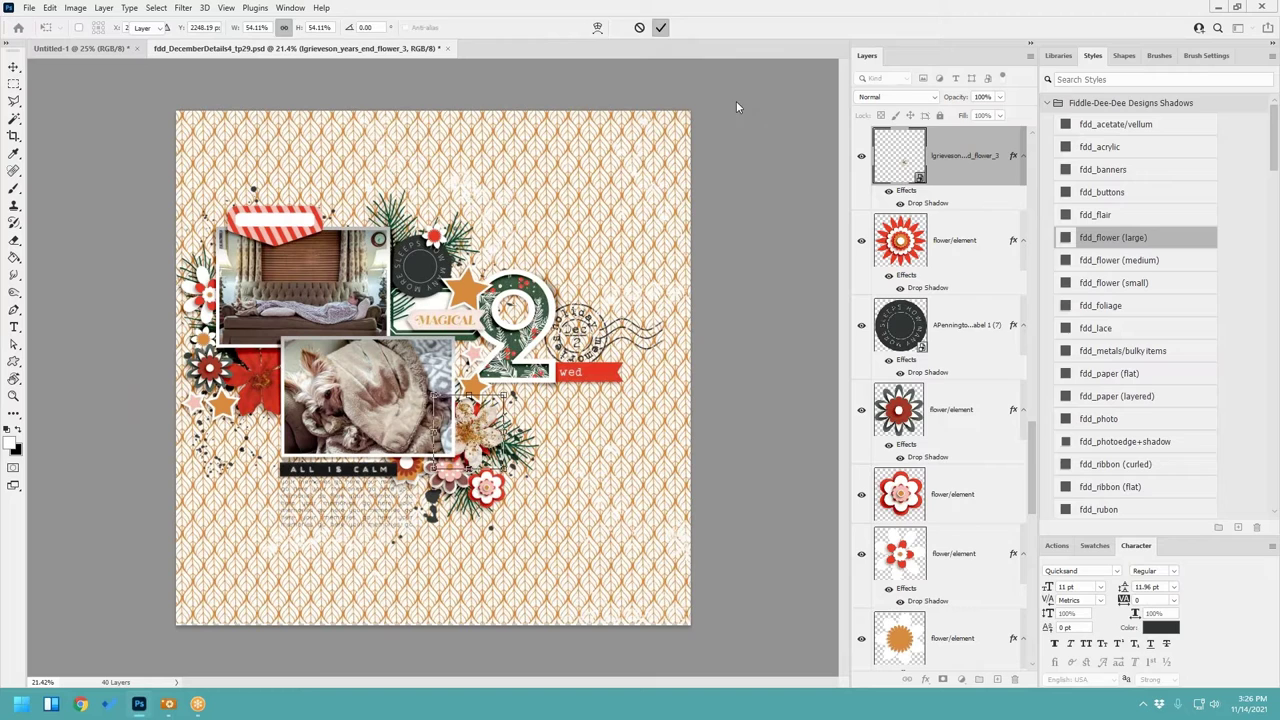
right_click(960, 240)
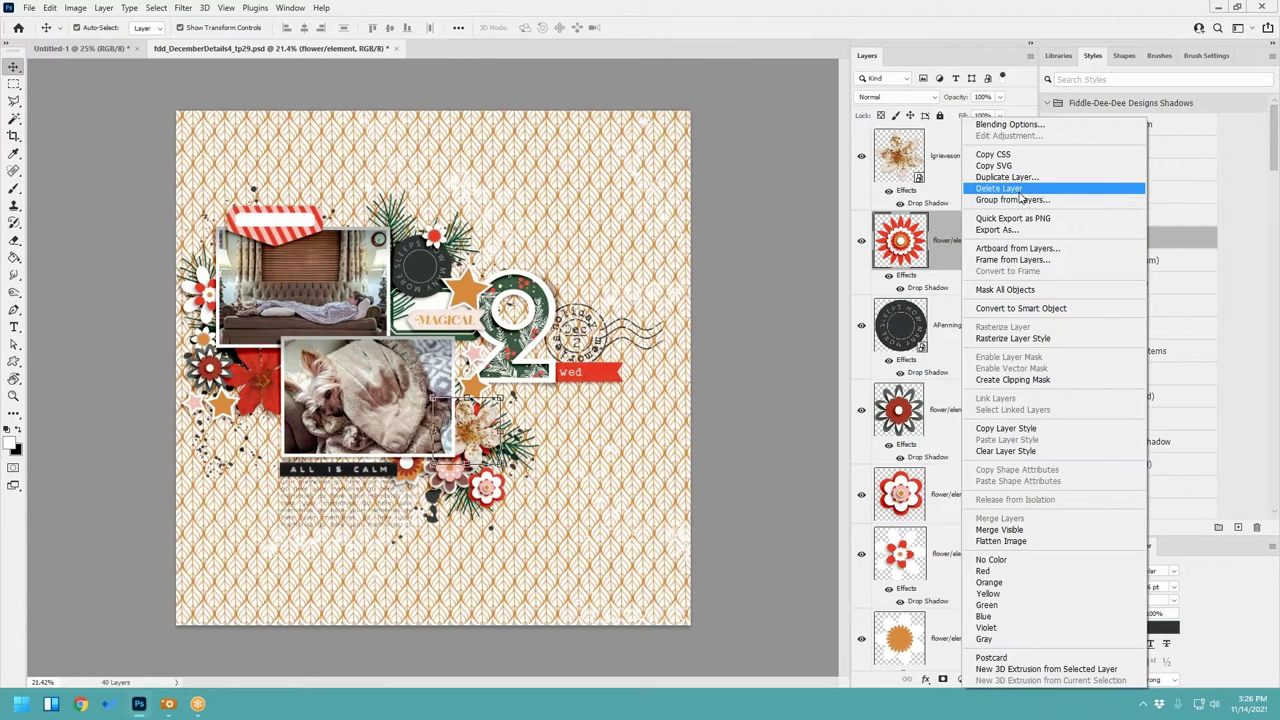
left_click(1003, 189)
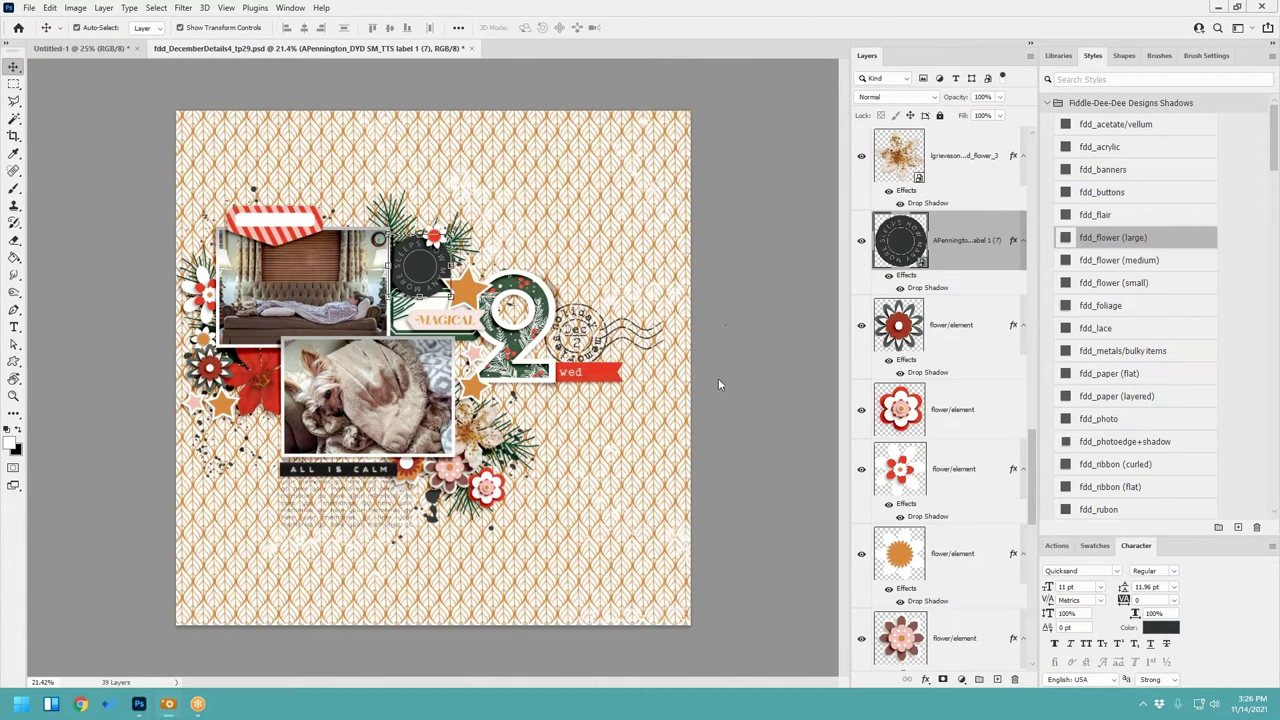
Step: Replace the red-and-white flower near the dog photo's lower corner with the red kit flower at 77.97%, rotated -22.98°, with the fdd_flower (medium) shadow
left_click(452, 468)
left_click(486, 488)
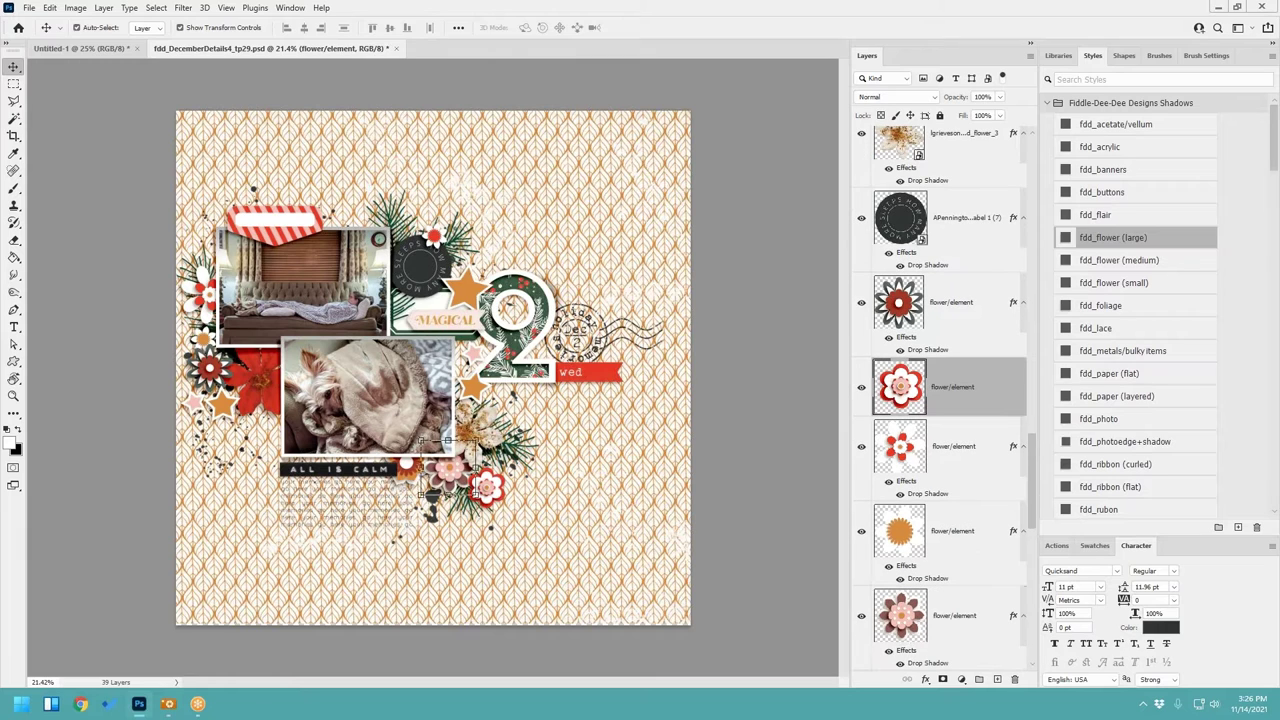
key("ctrl+v")
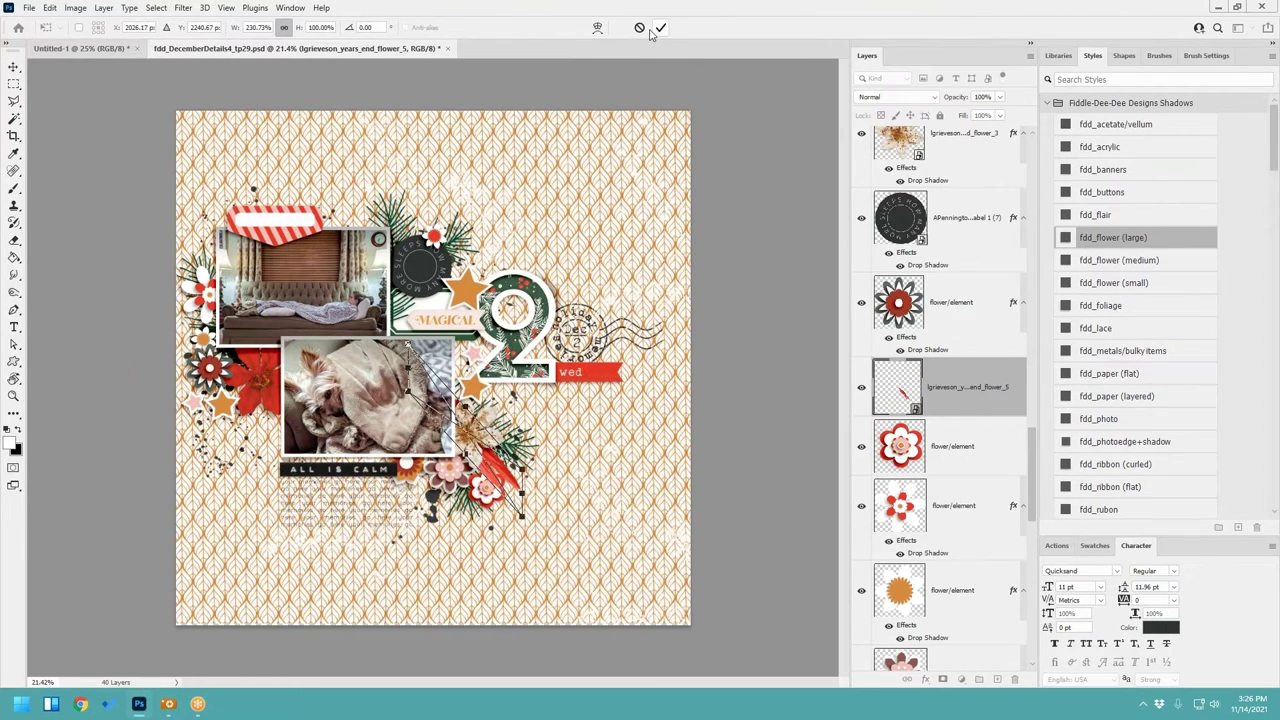
left_click_drag(436, 352, 502, 468)
left_click(1124, 263)
key("ctrl+t")
left_click_drag(530, 442, 511, 428)
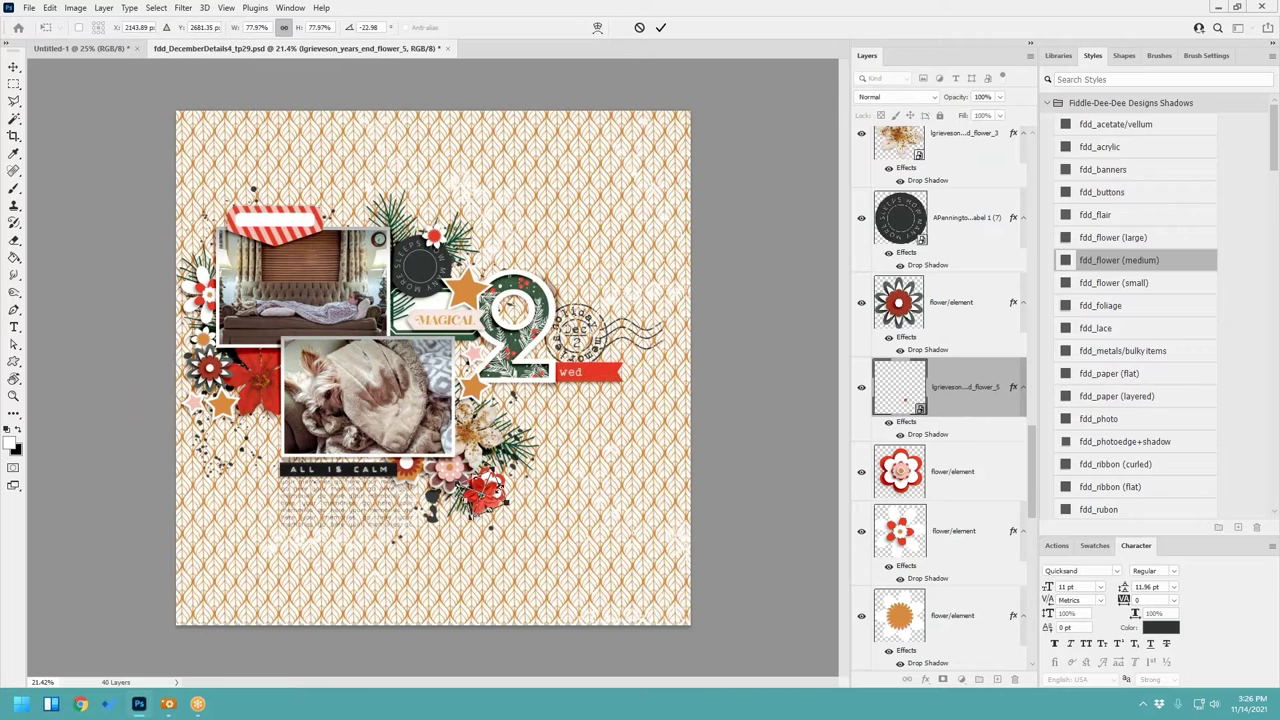
left_click_drag(495, 491, 502, 479)
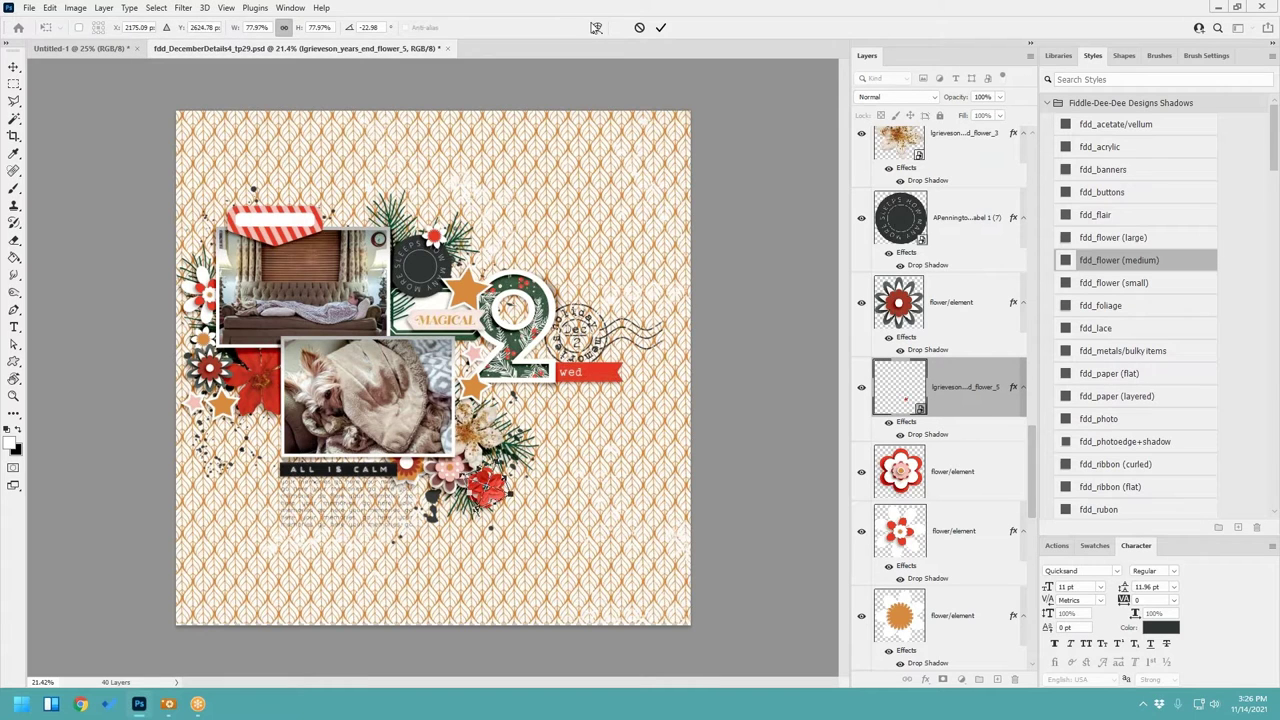
left_click(660, 27)
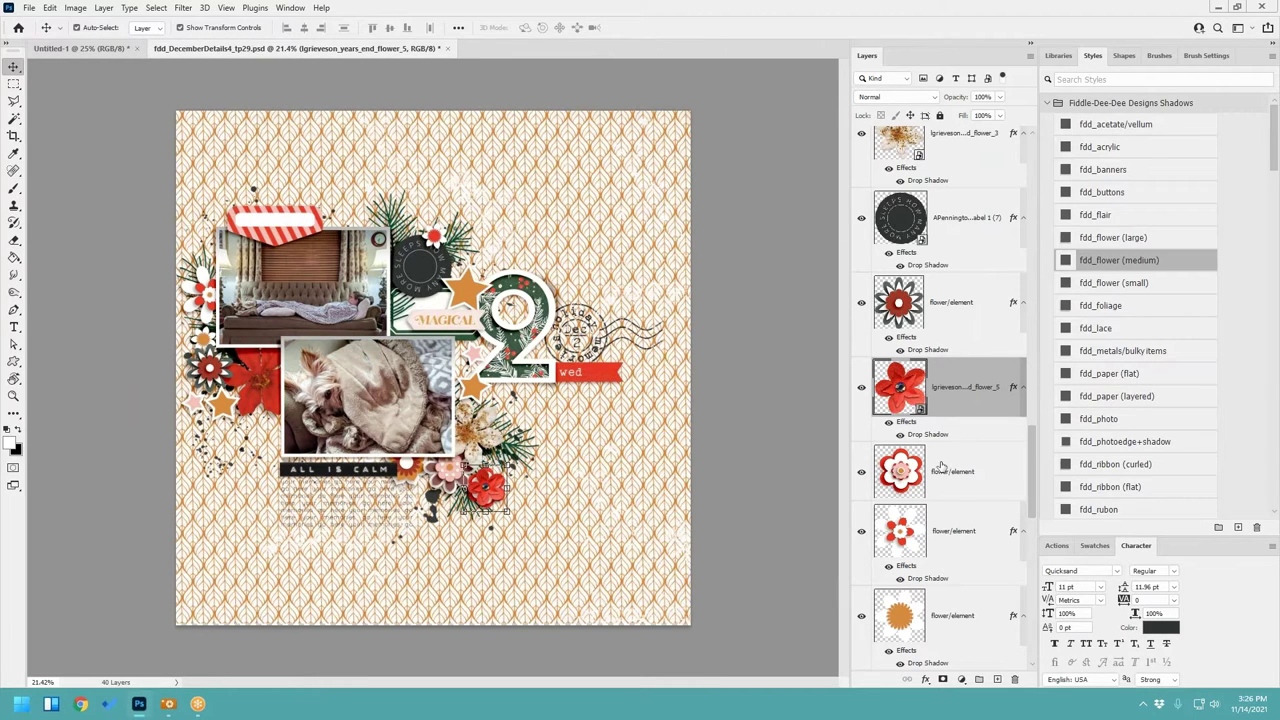
right_click(941, 466)
left_click(1160, 203)
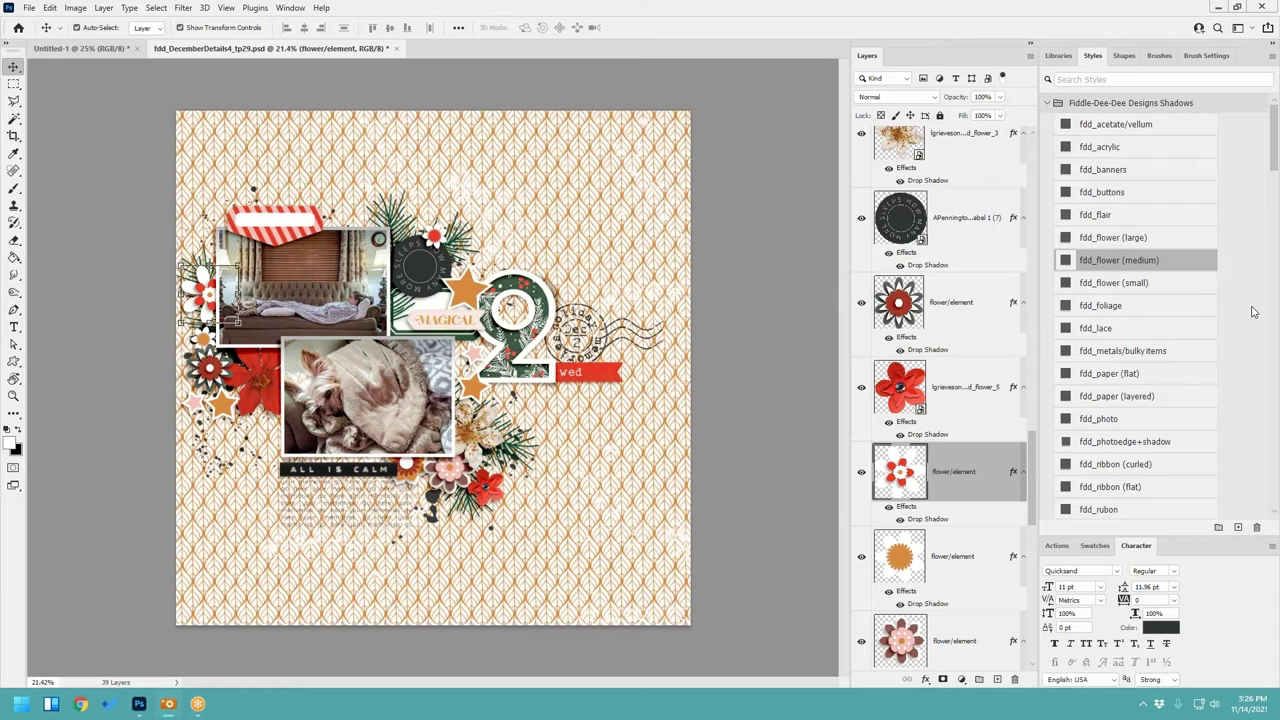
Step: Add the rolled orange-and-green flower at the couch photo's outer edge, scaled to 55.86% with the fdd_flower (large) shadow
key("ctrl+v")
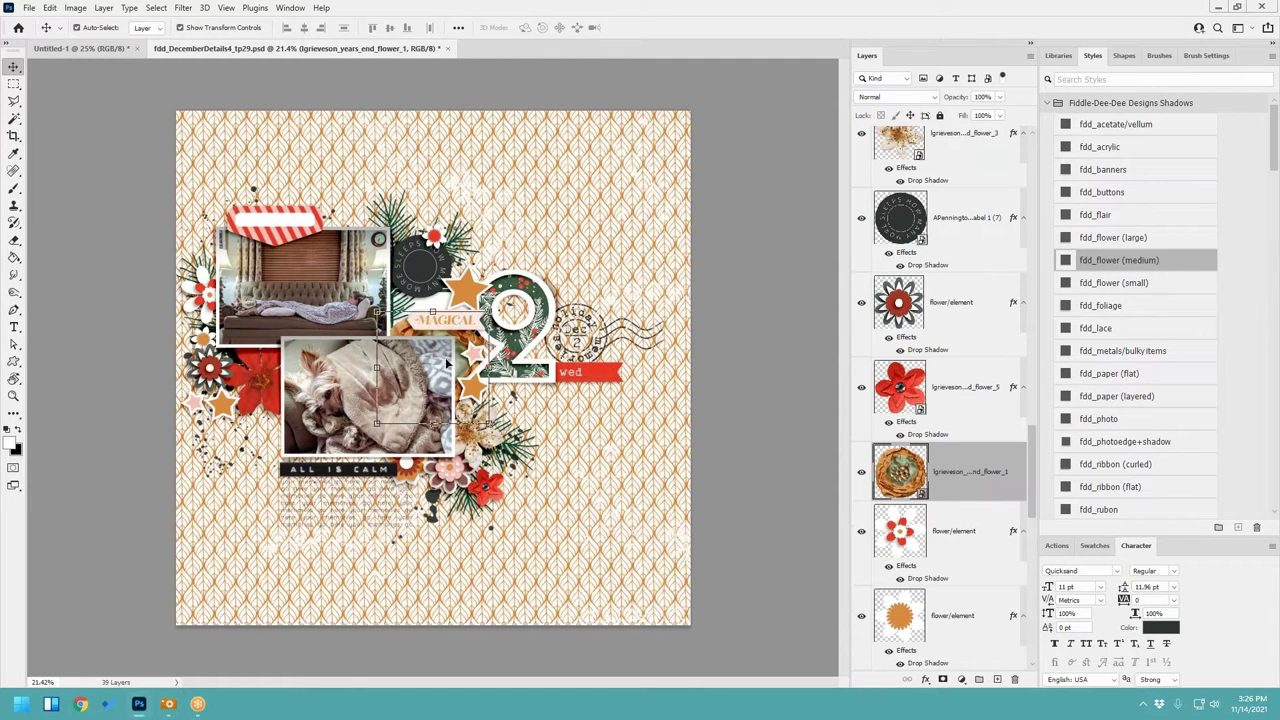
left_click_drag(476, 355, 278, 278)
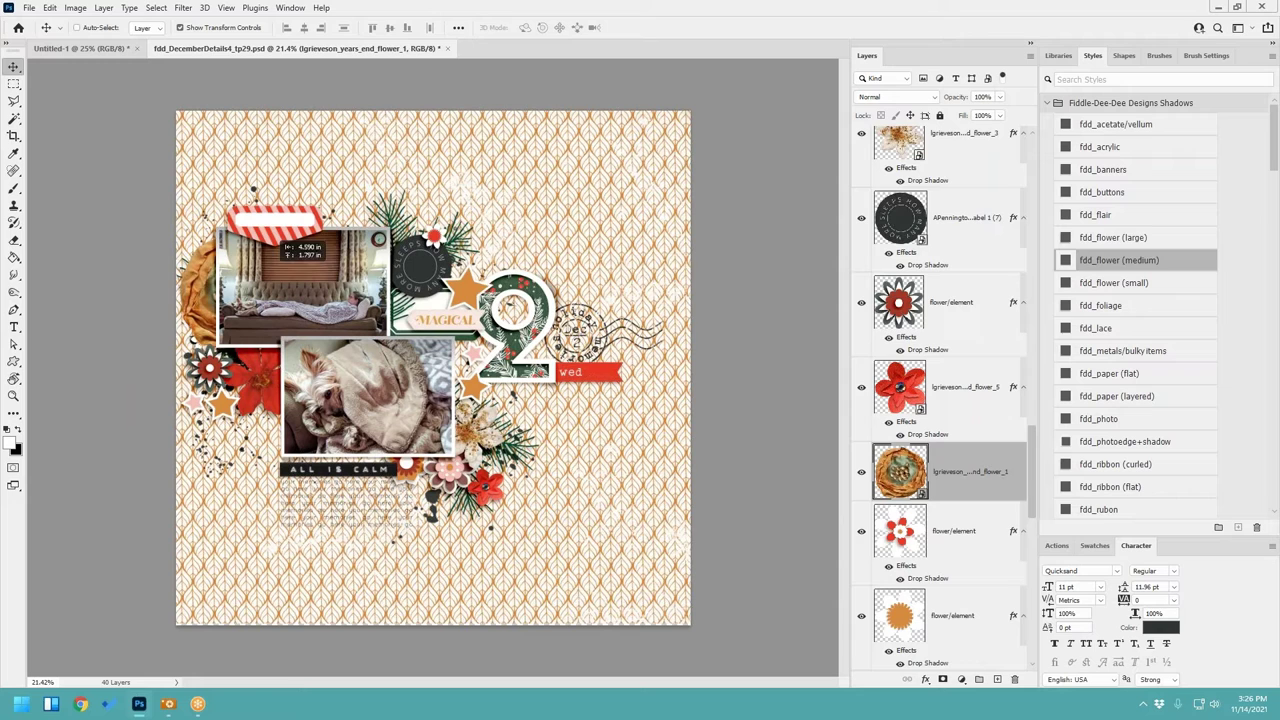
left_click(1120, 237)
key("ctrl+t")
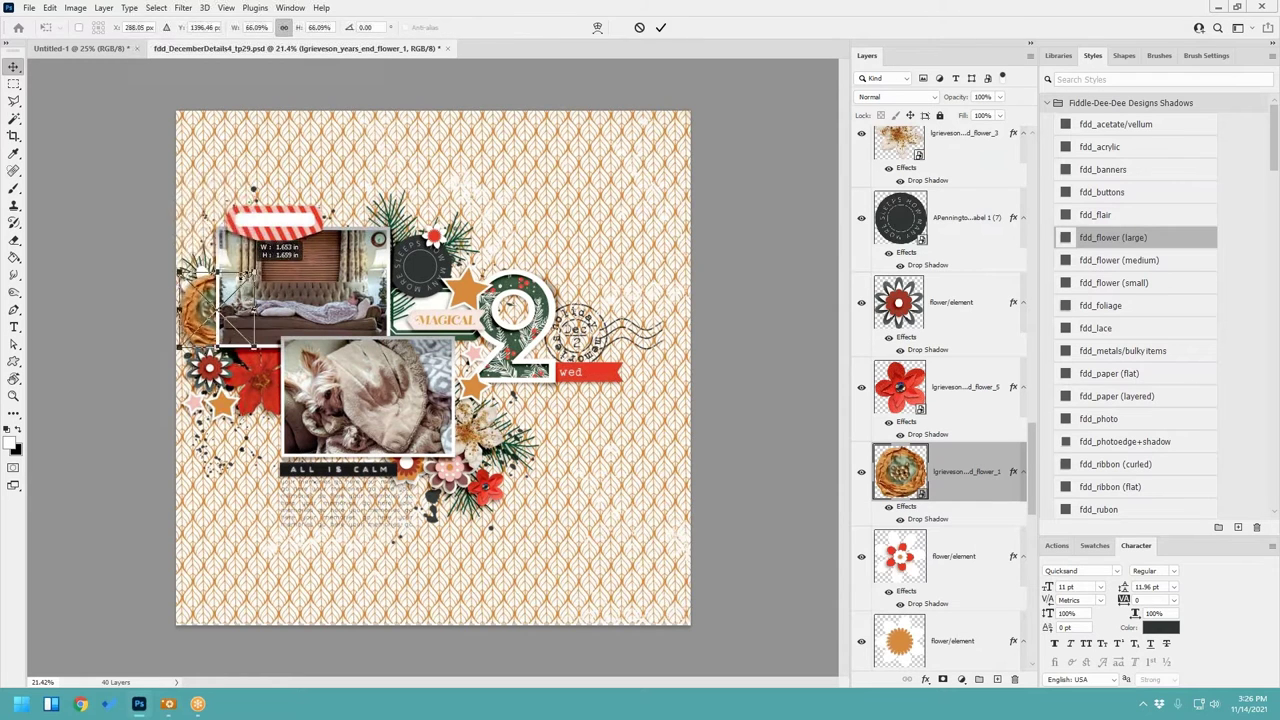
left_click_drag(177, 352, 214, 250)
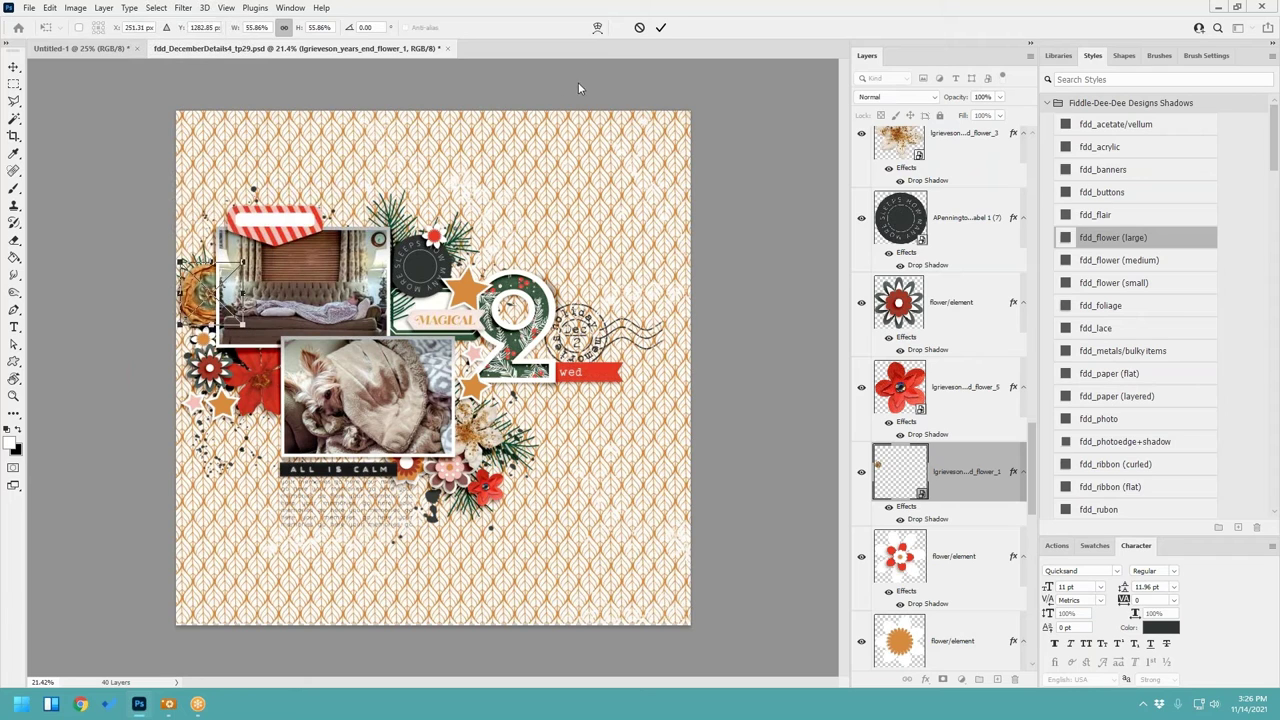
left_click(660, 27)
Step: Delete the template's white-and-red flower layer beneath the rolled orange-and-green flower
left_click(935, 556)
right_click(952, 558)
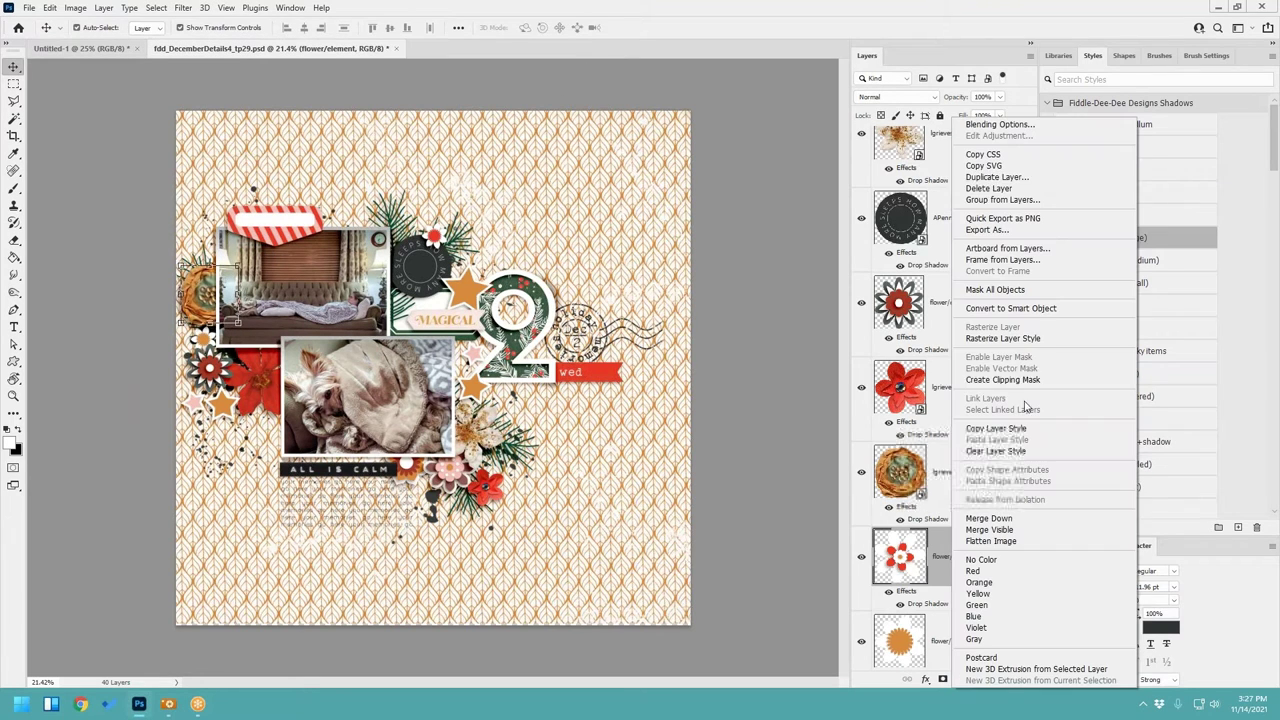
left_click(995, 188)
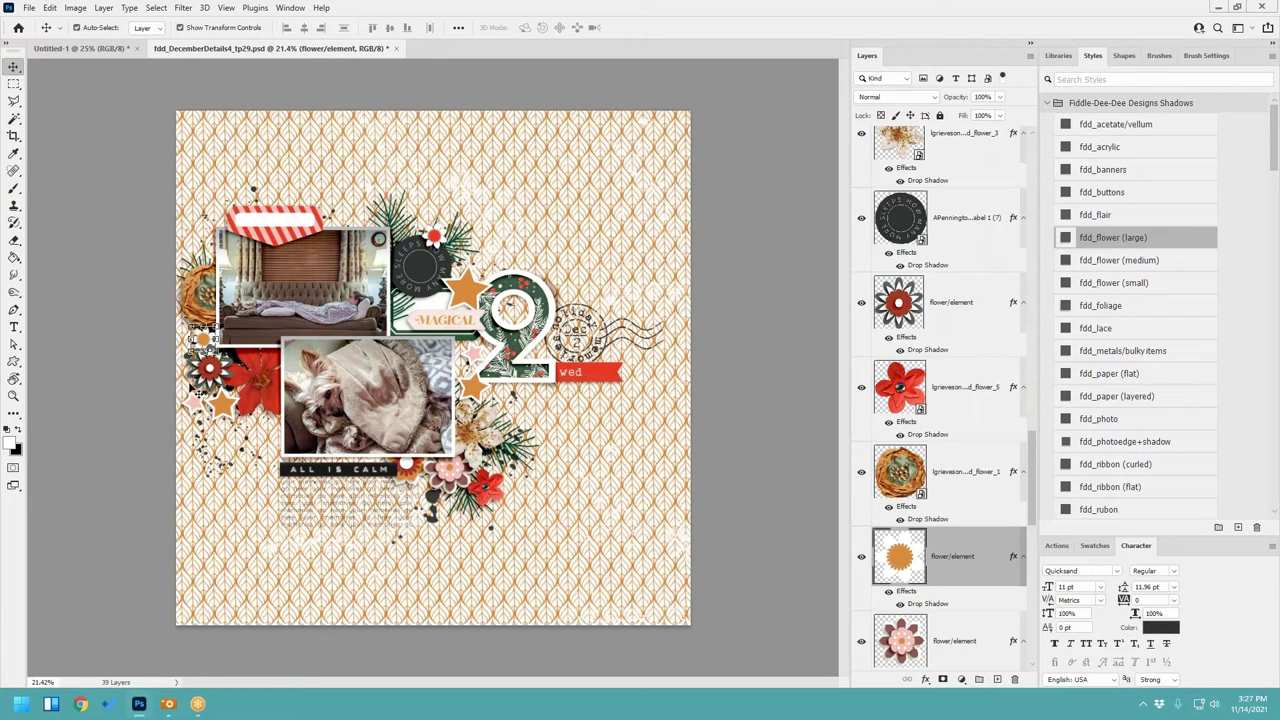
Step: Add the cream flower over the dark-petalled flower, apply the fdd_flower (medium) shadow, scale it to 75.95% and rotate it -8.45°
left_click(215, 377)
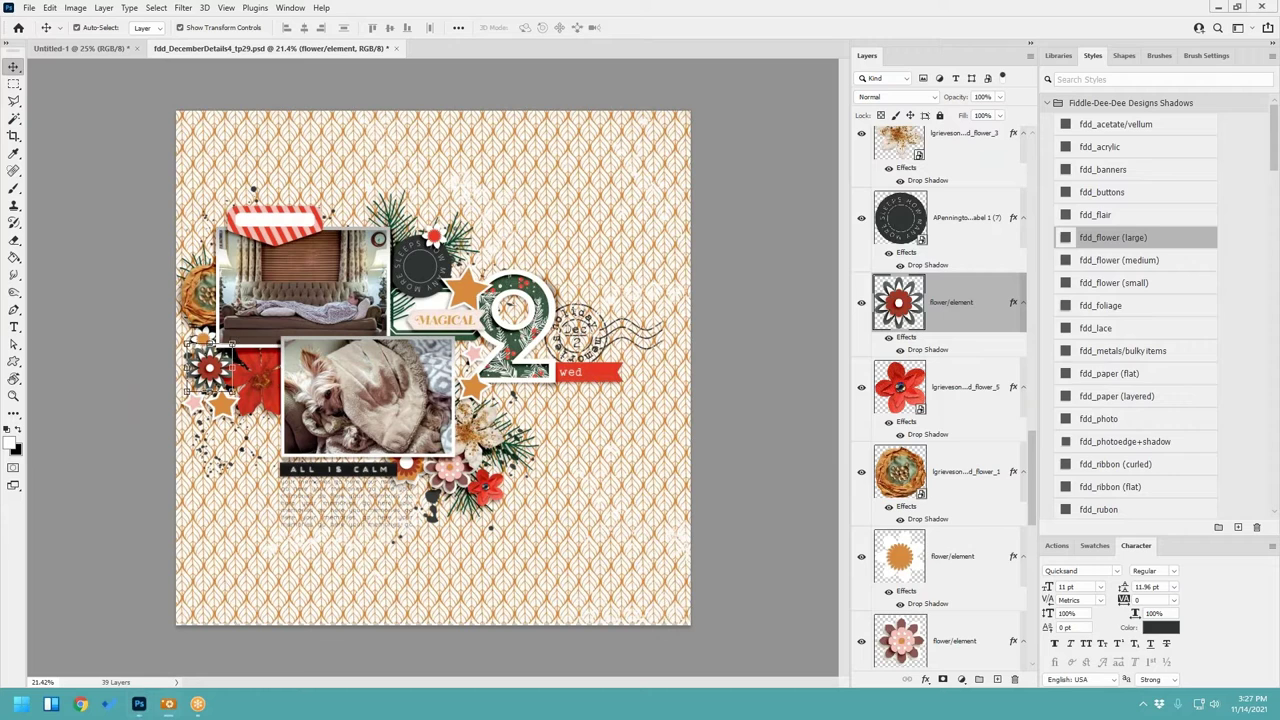
mouse_move(210, 368)
left_mouse_down()
mouse_move(433, 367)
mouse_move(400, 382)
mouse_move(222, 372)
left_mouse_up()
left_click(1125, 284)
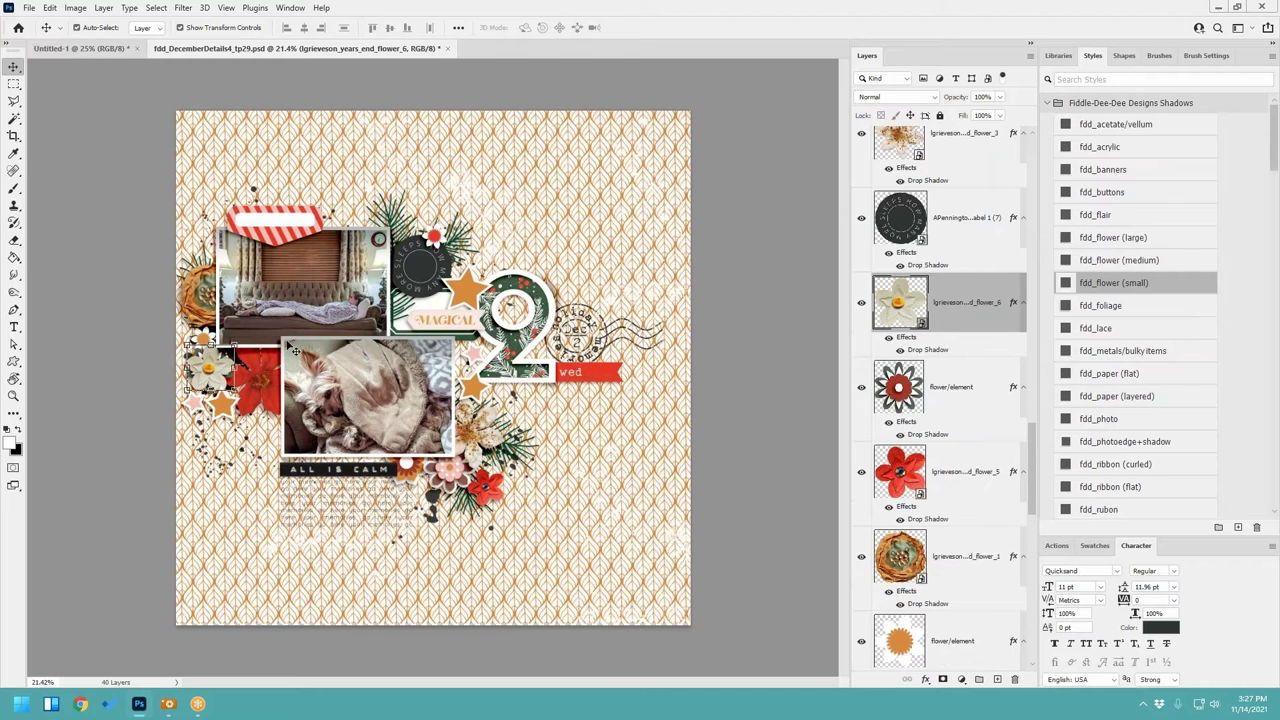
left_click(1126, 261)
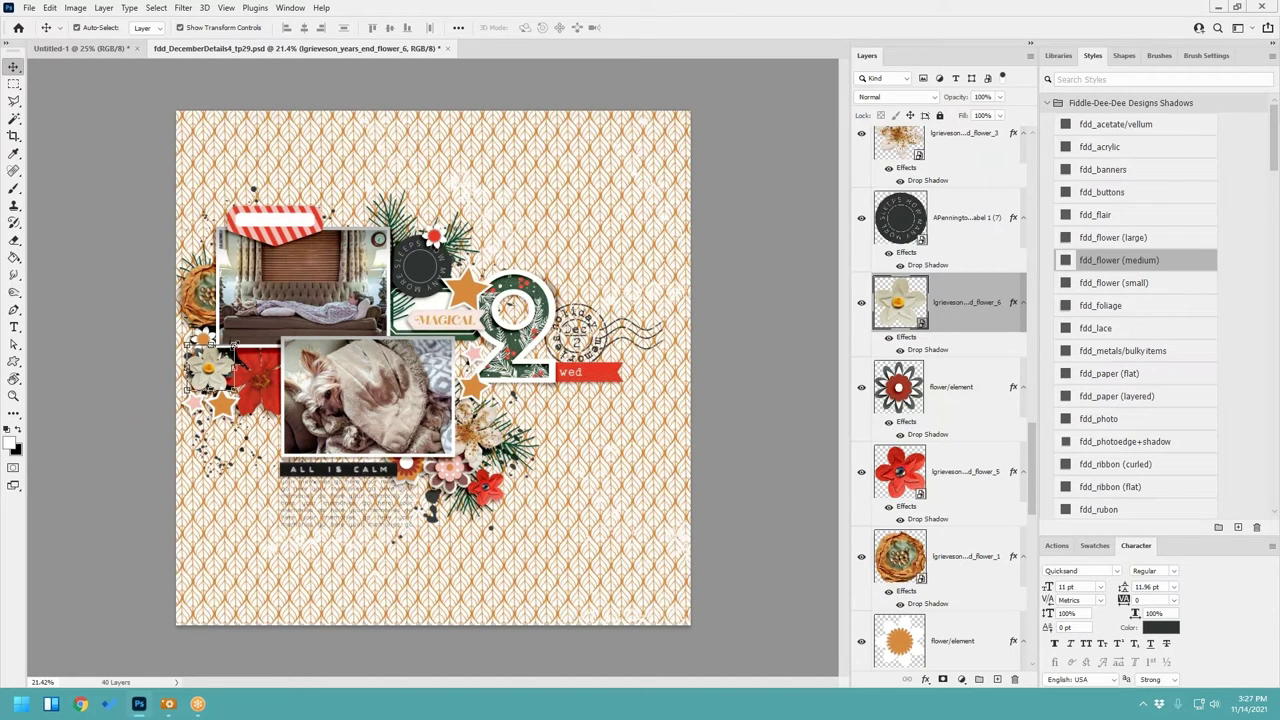
key("ctrl+t")
mouse_move(244, 338)
left_mouse_down()
mouse_move(248, 326)
mouse_move(232, 345)
left_mouse_up()
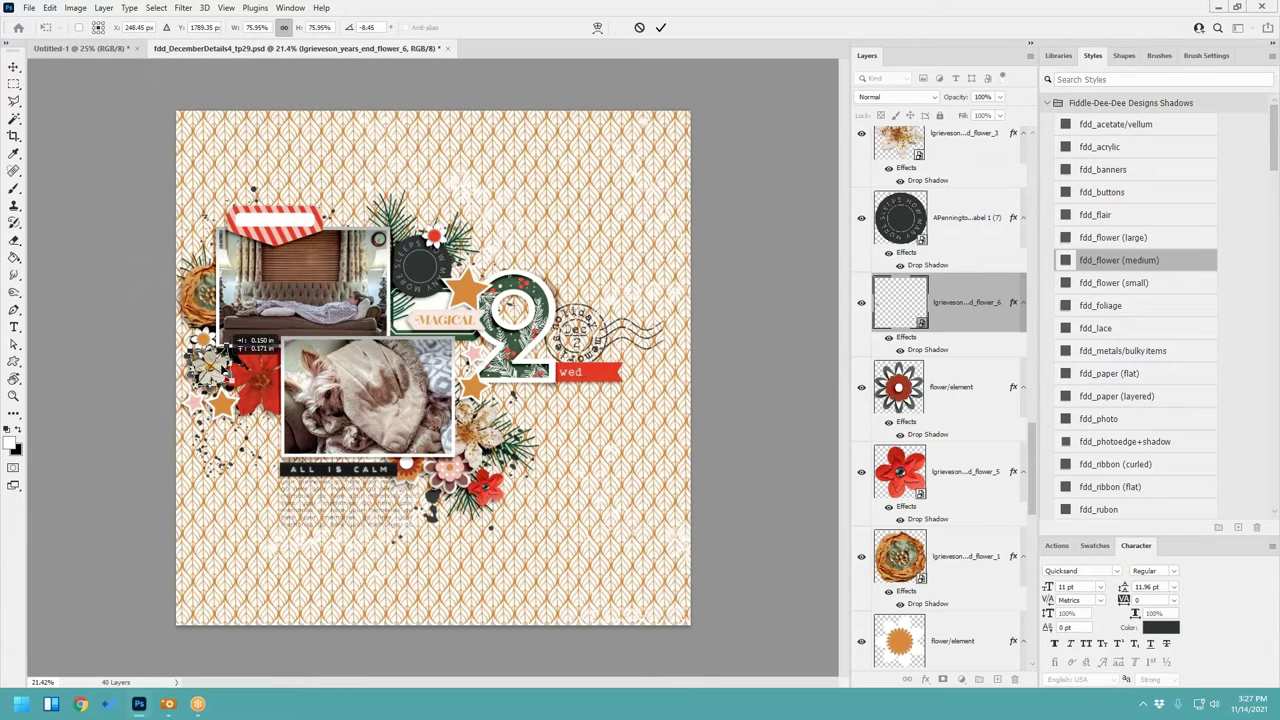
left_click(660, 27)
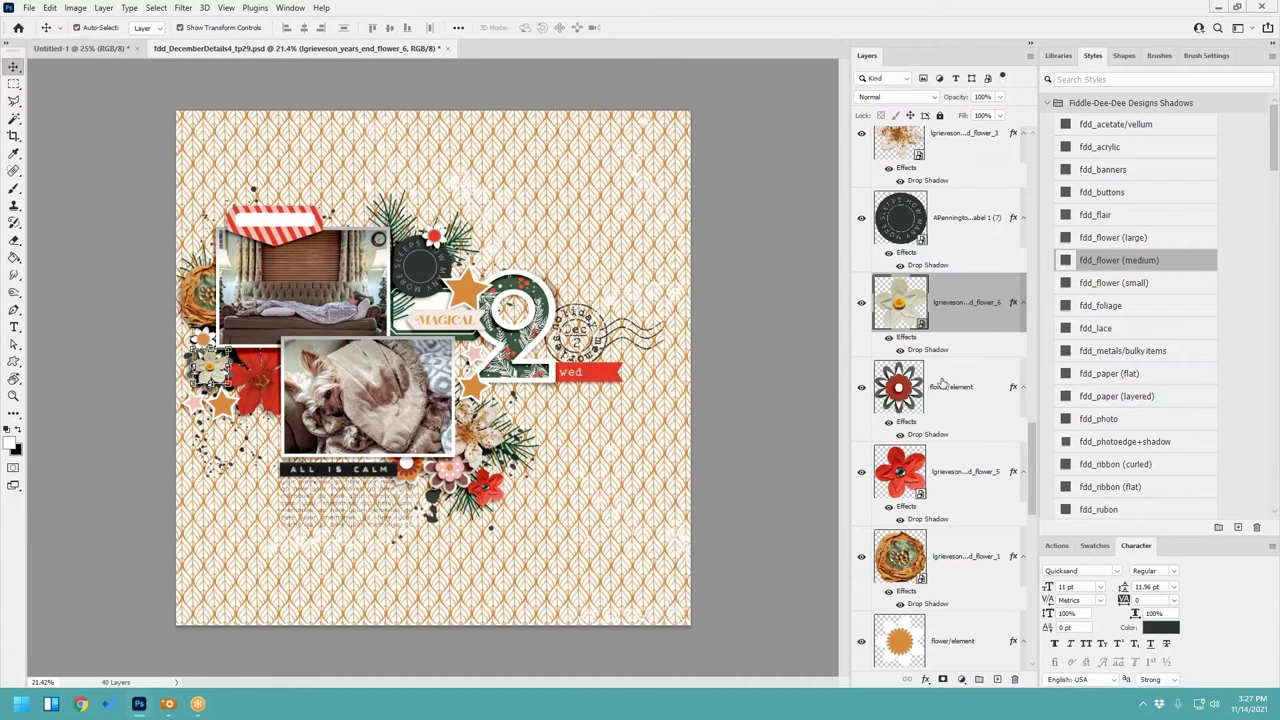
Step: Delete the template's dark-petalled flower layer beneath the cream flower
left_click(941, 384)
right_click(951, 384)
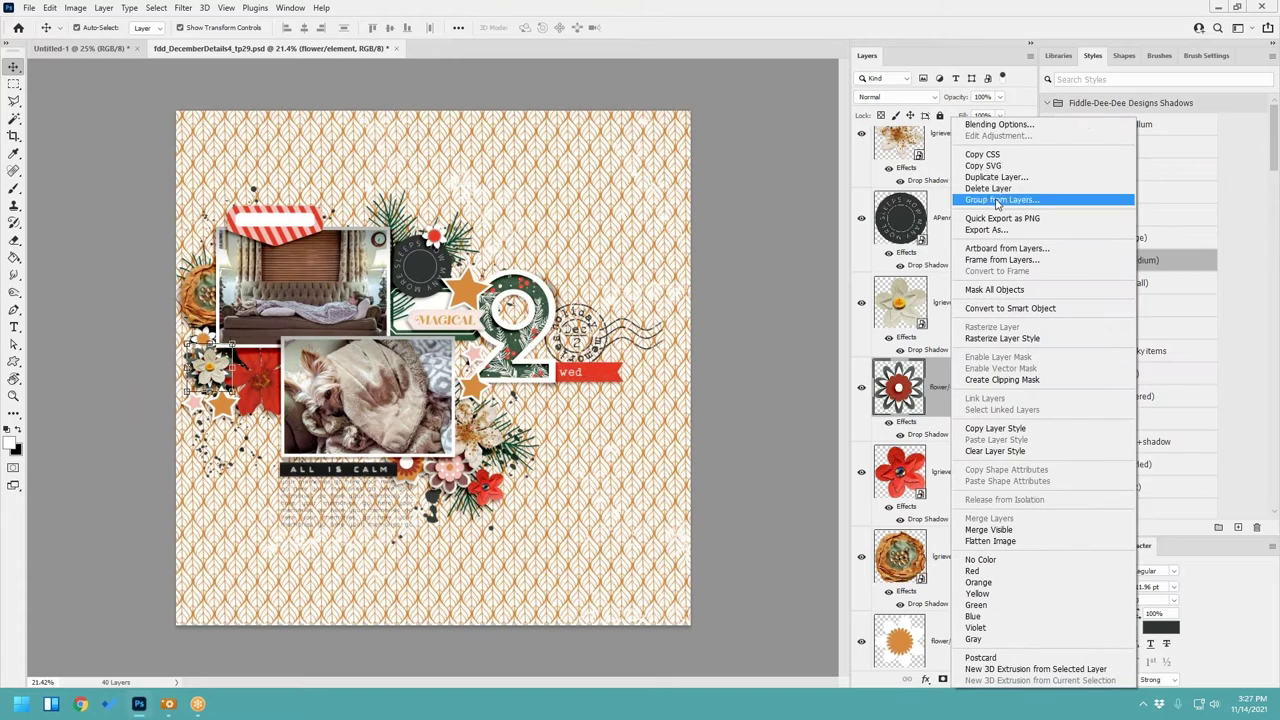
left_click(995, 188)
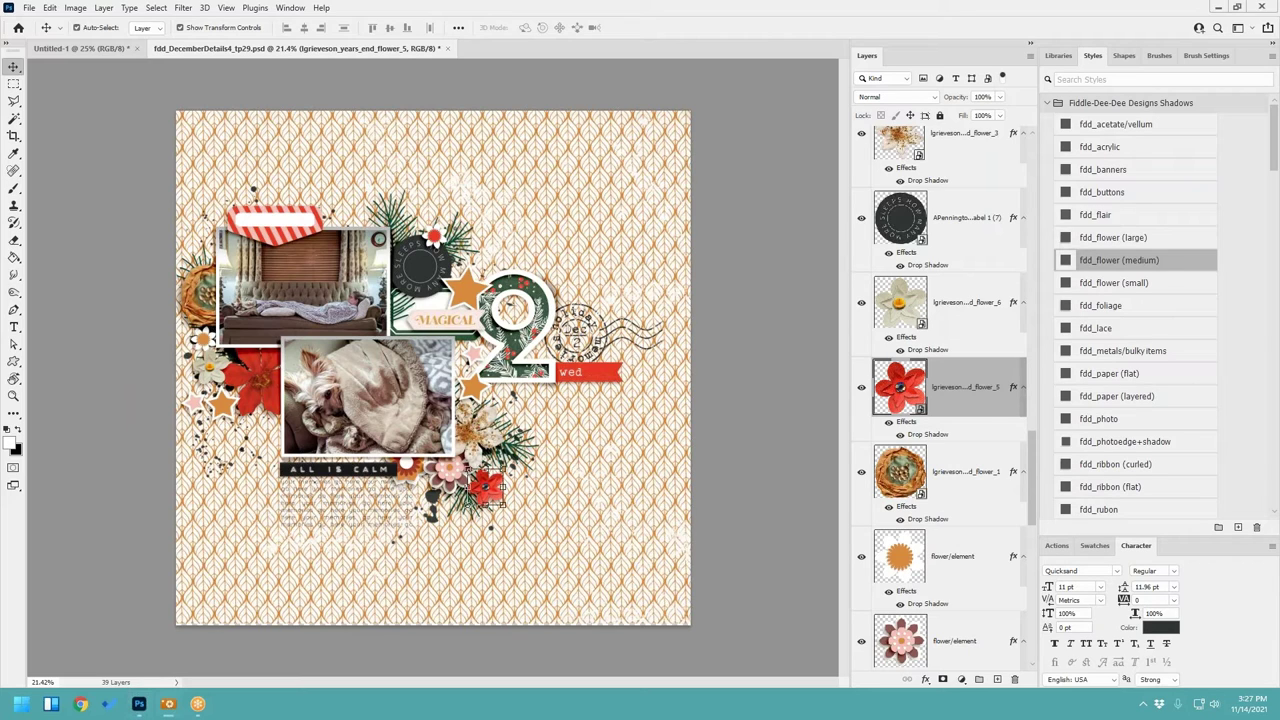
Step: Add the scattered gold farfalle decoration below the wed banner, overlapping the dog photo's edge, and give it the fdd_string/twine shadow
left_click_drag(505, 415, 581, 389)
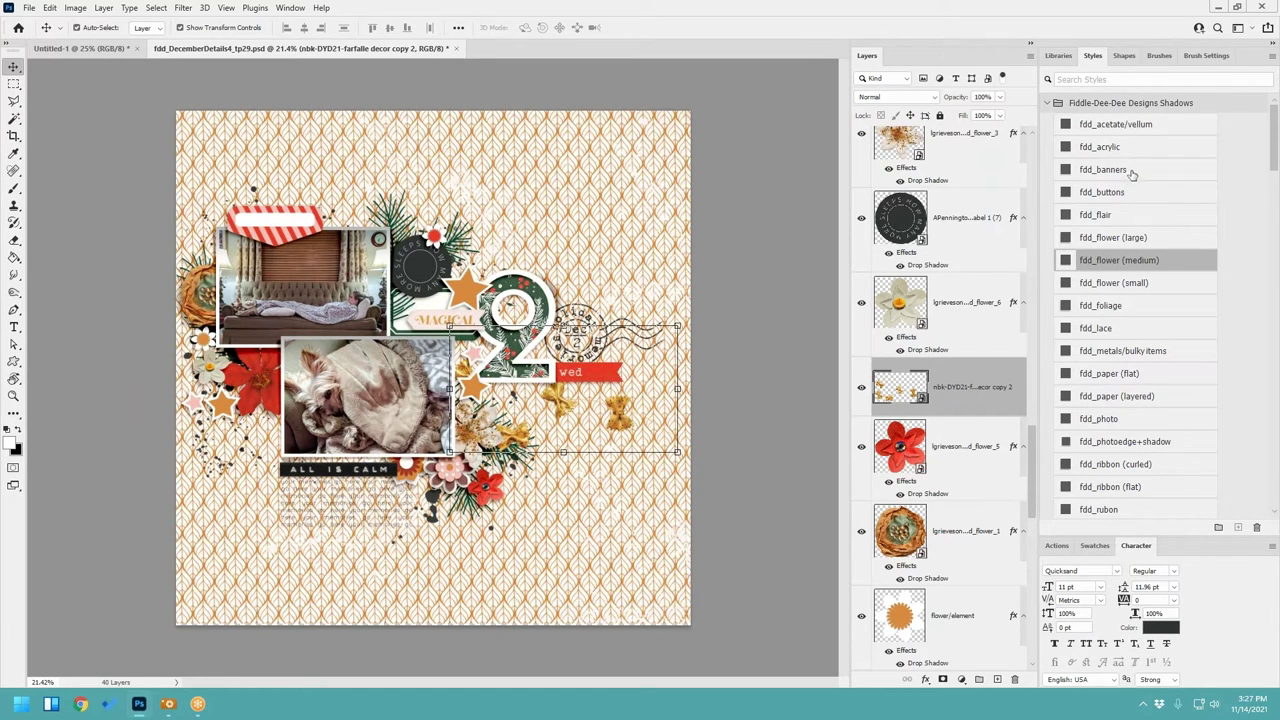
scroll(1116, 348, "down", 3)
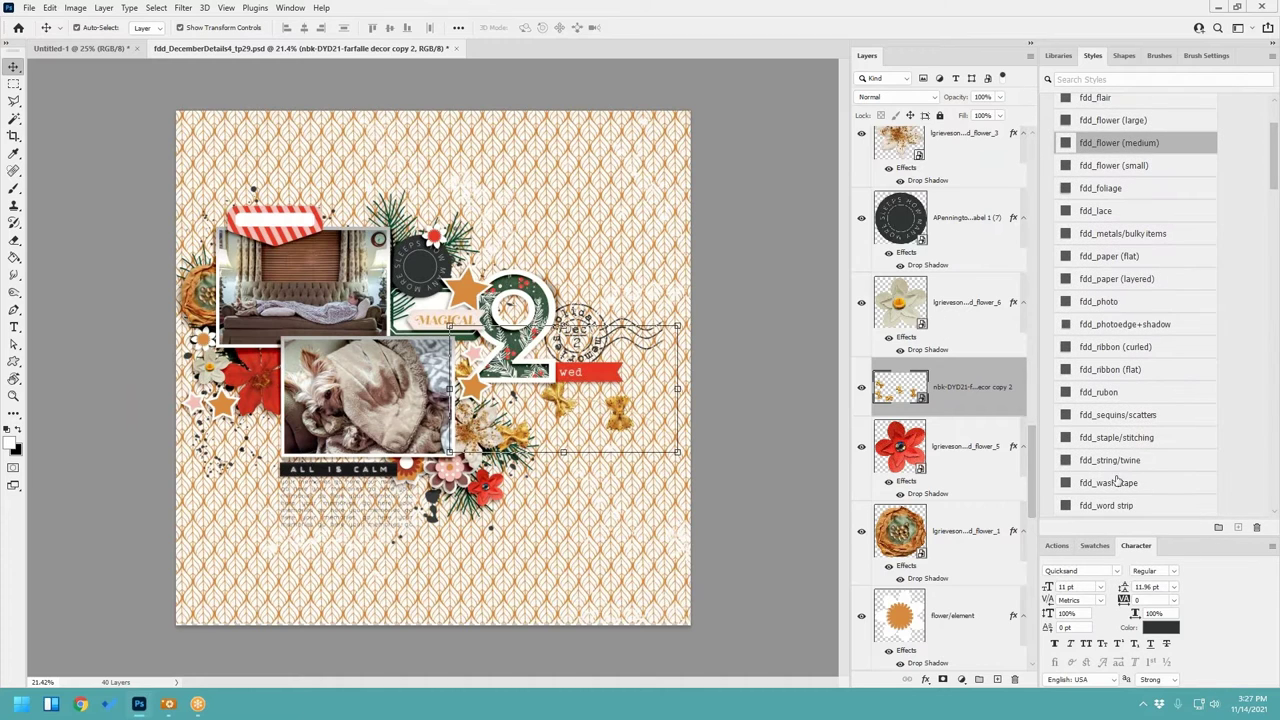
left_click(1110, 461)
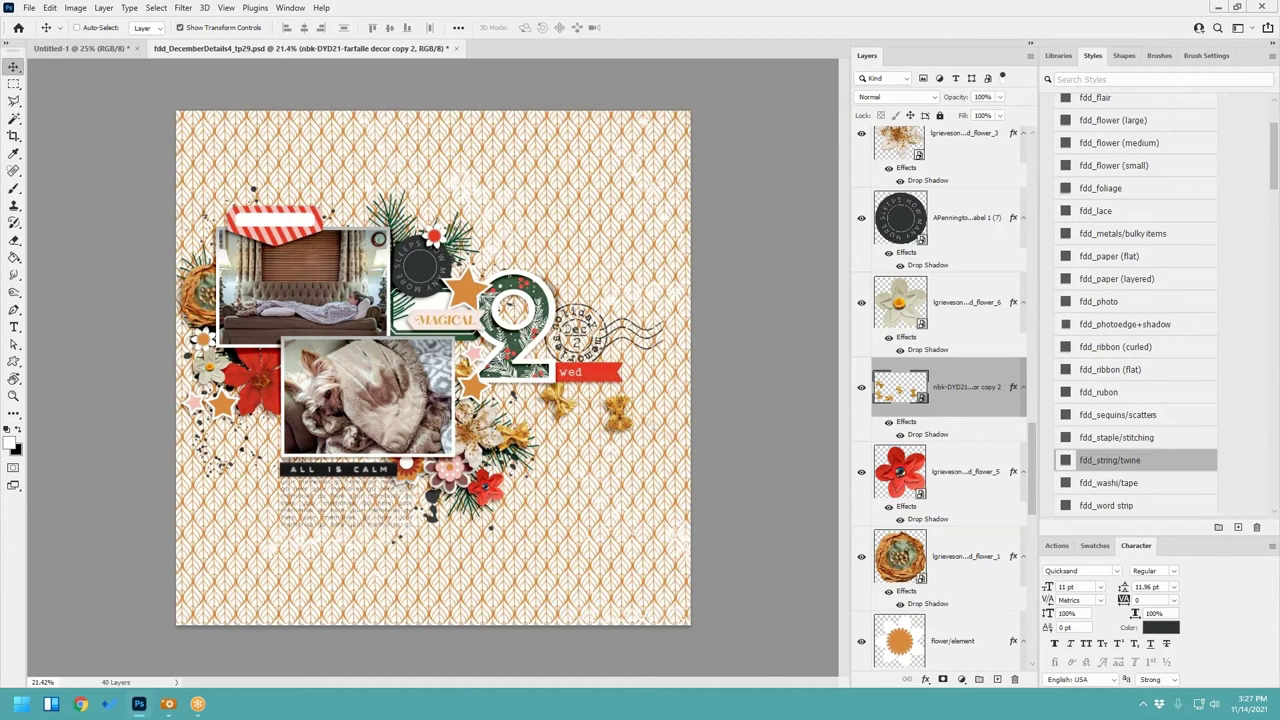
Step: Shift the gold farfalle decoration slightly upward so it tucks closer to the wed banner
left_click_drag(624, 411, 629, 392)
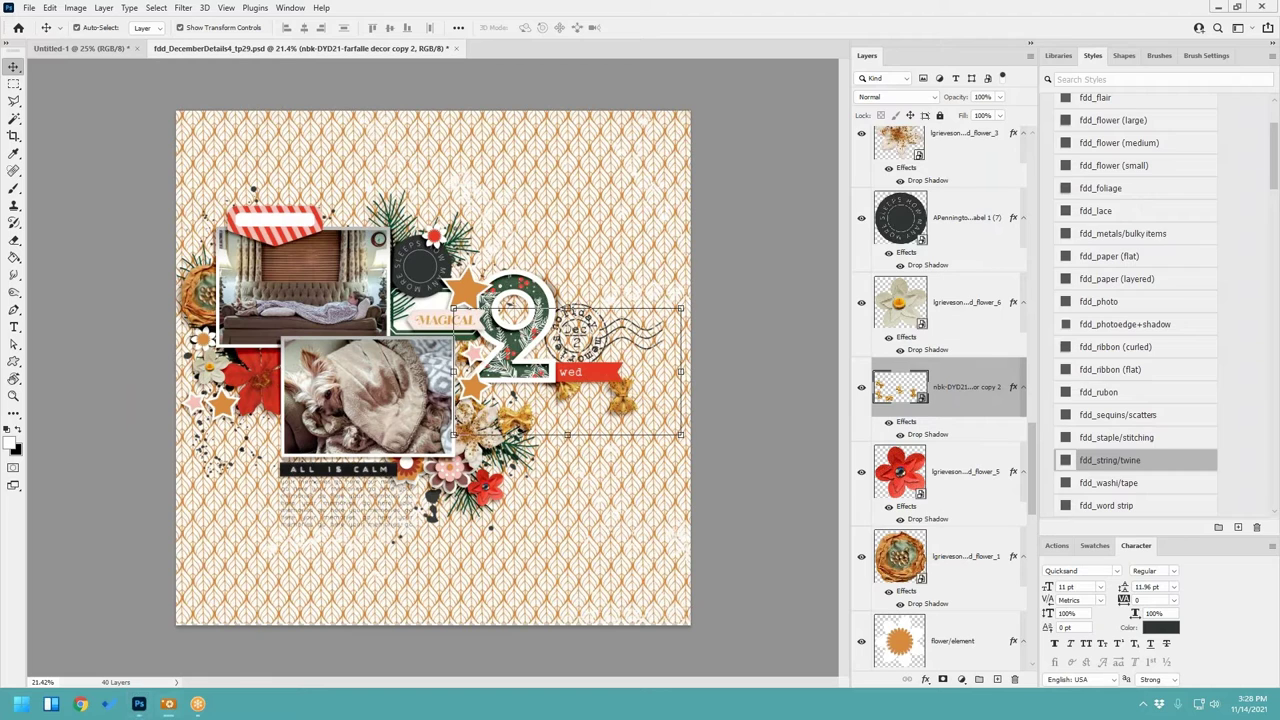
Step: Replace the orange star beside the number 2 with the green glitter heart, fitted in size and given the fdd_paper (layered) shadow
left_click(482, 292)
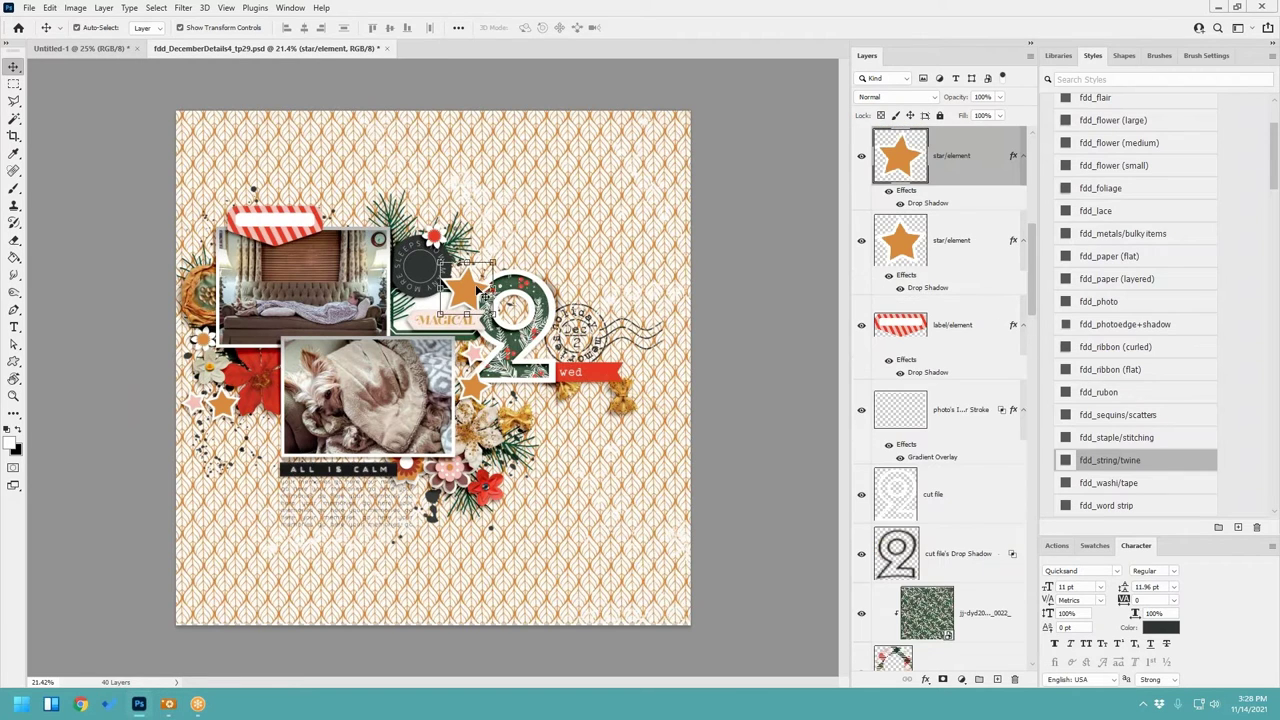
key("ctrl+v")
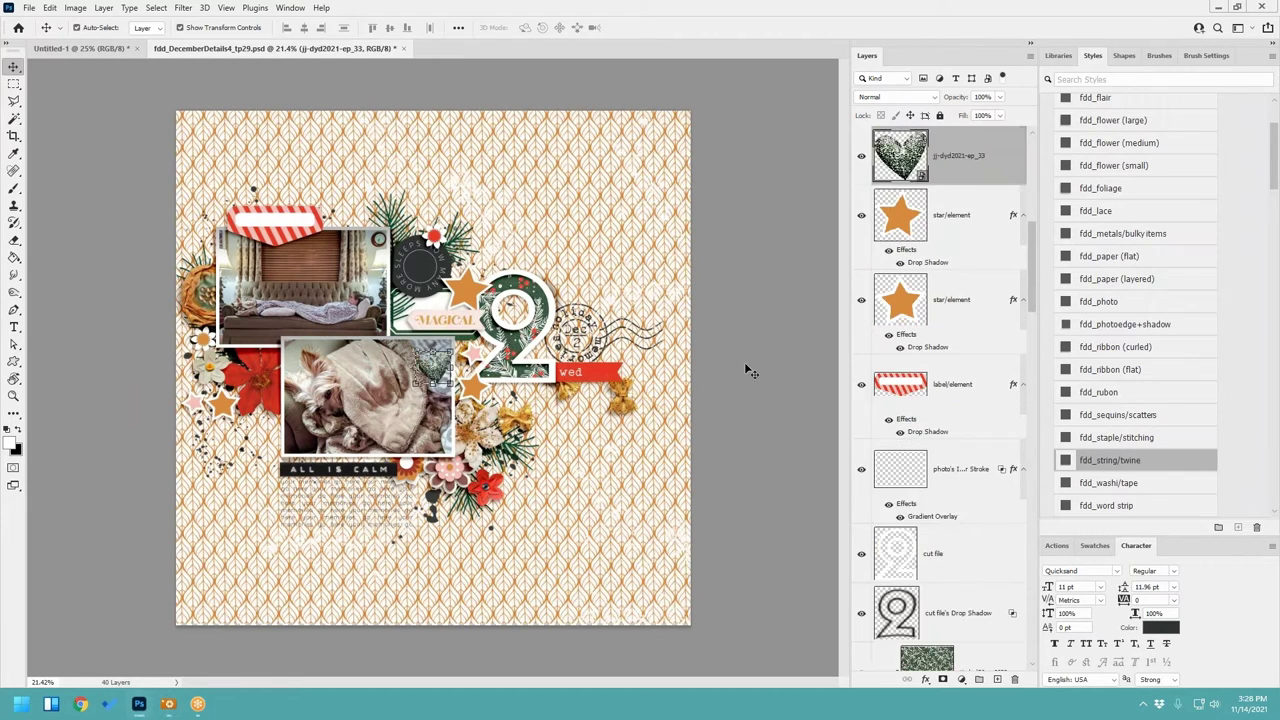
left_click(1124, 279)
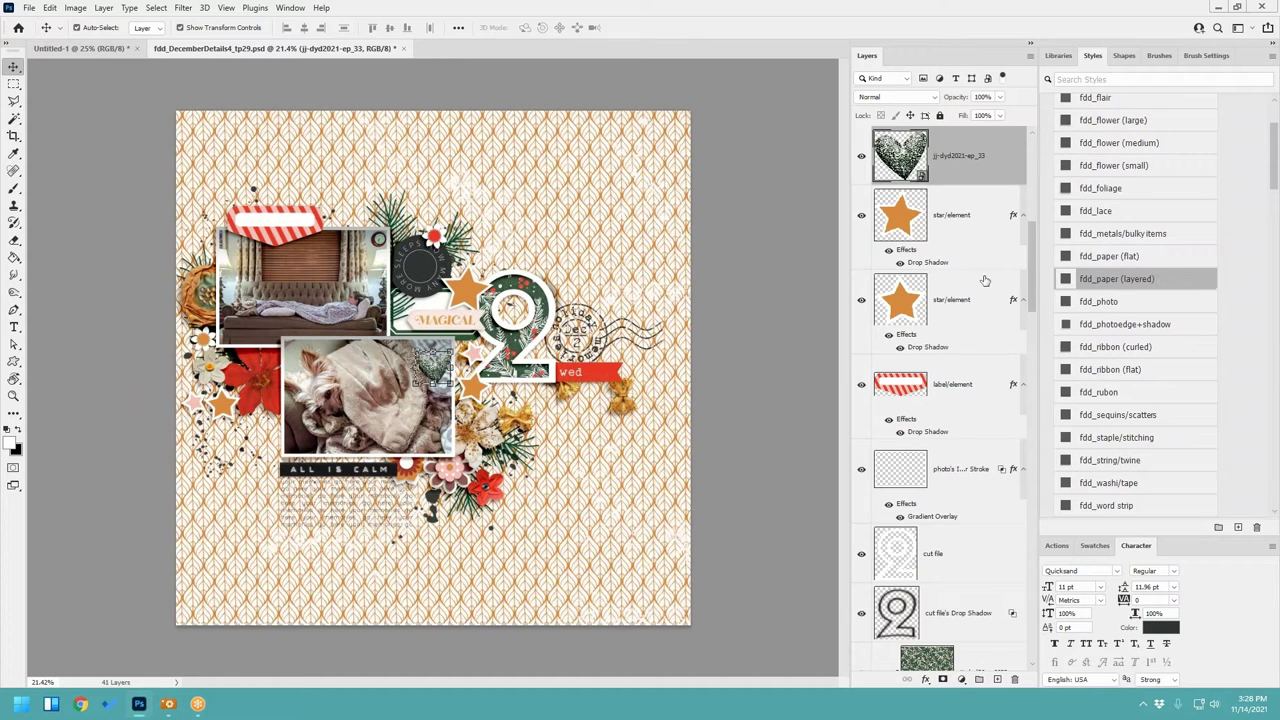
left_click_drag(444, 359, 488, 264)
key("ctrl+t")
left_click(660, 27)
right_click(976, 240)
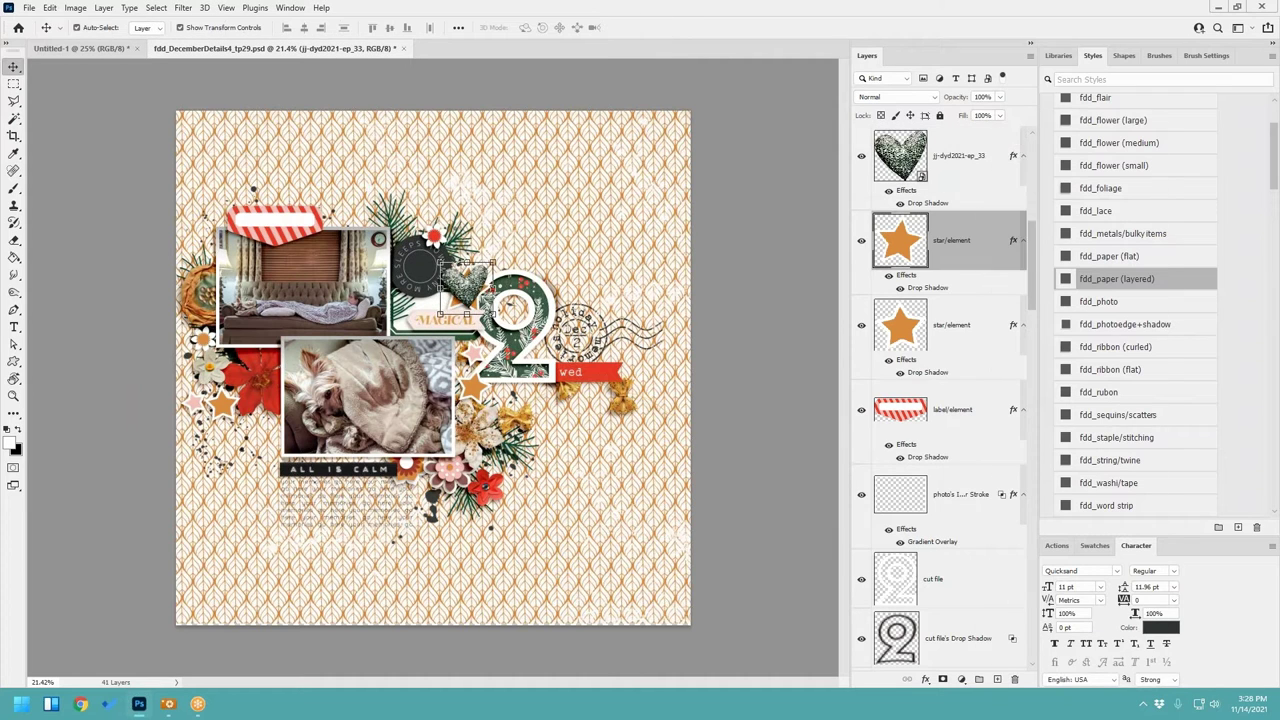
left_click(1014, 188)
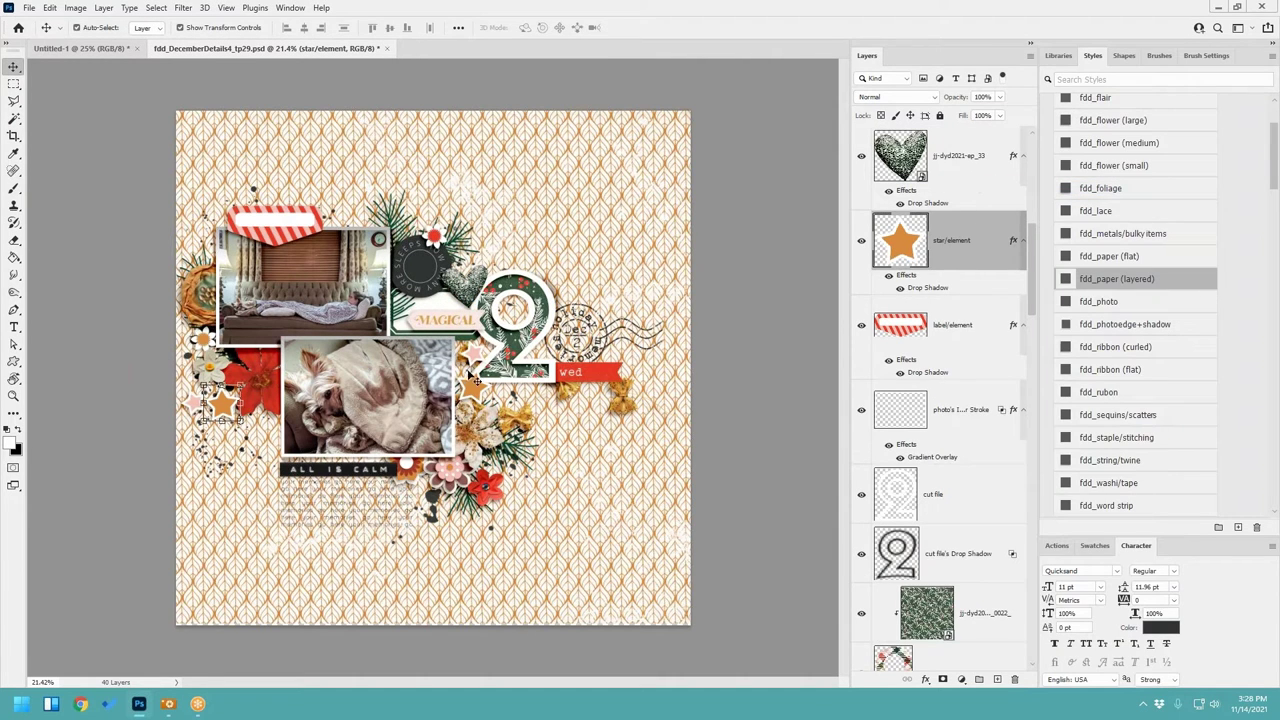
Step: Replace the orange star at the dog photo's edge with the red glitter heart, using the fdd_paper (layered) shadow
key("ctrl+]")
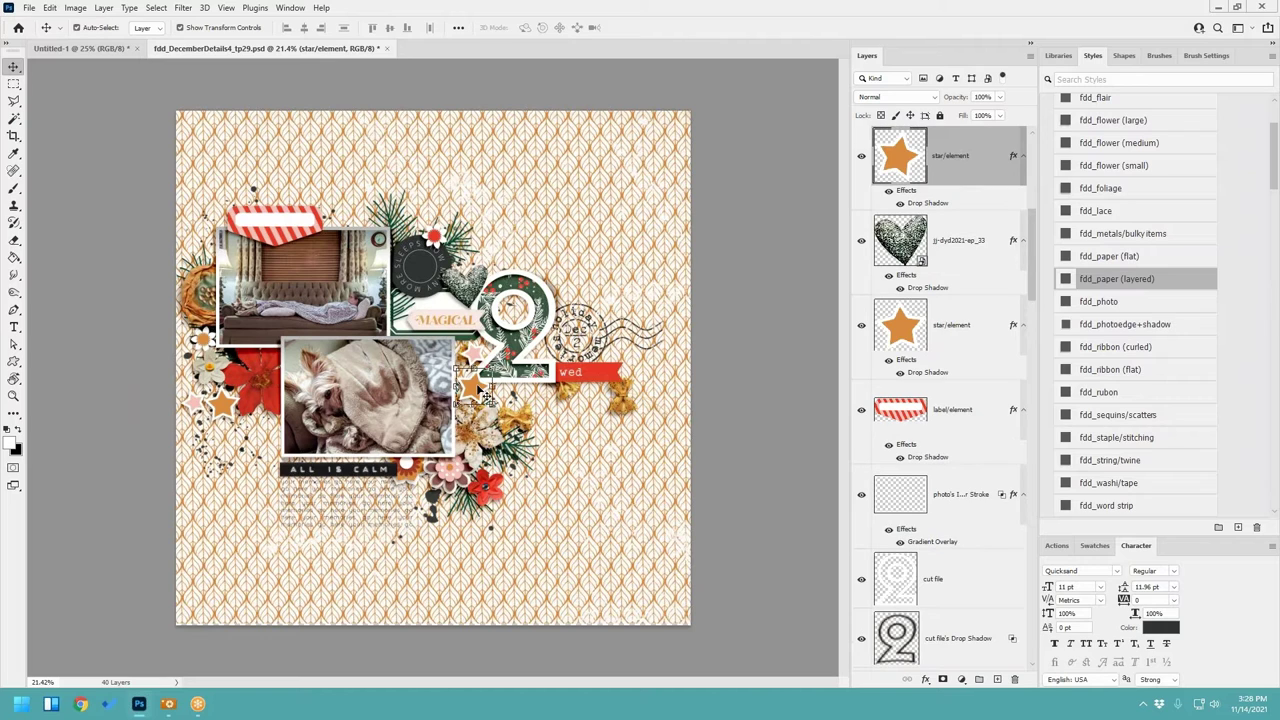
left_click_drag(447, 364, 488, 382)
left_click(1146, 288)
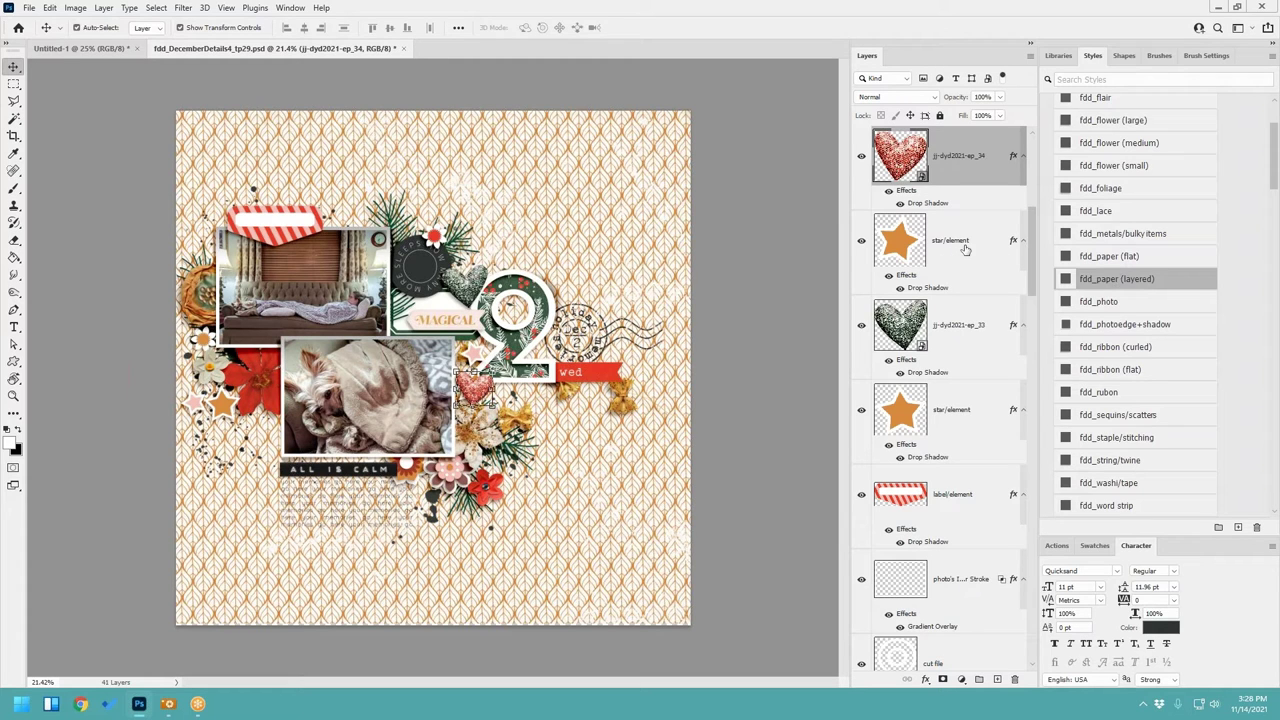
right_click(966, 250)
left_click(1002, 188)
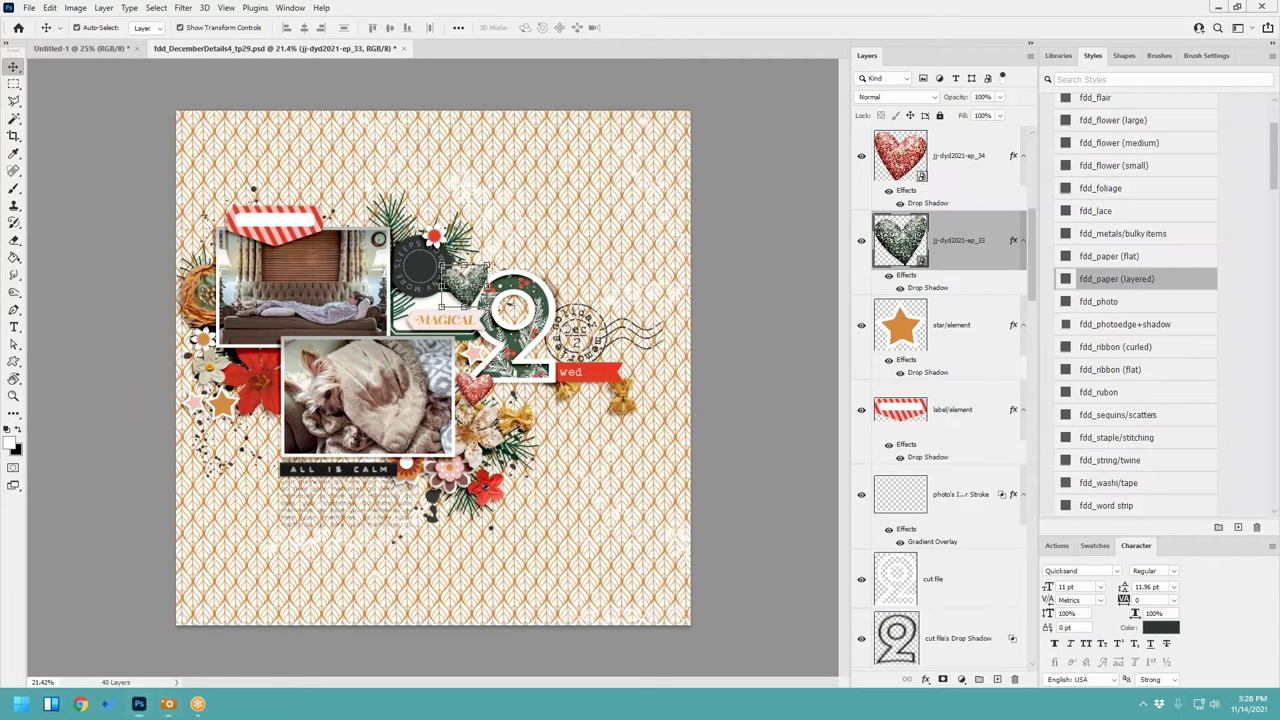
Step: Add the nbk-DYD21-magiclight-3 light overlay directly above the patterned background paper
left_click(629, 563)
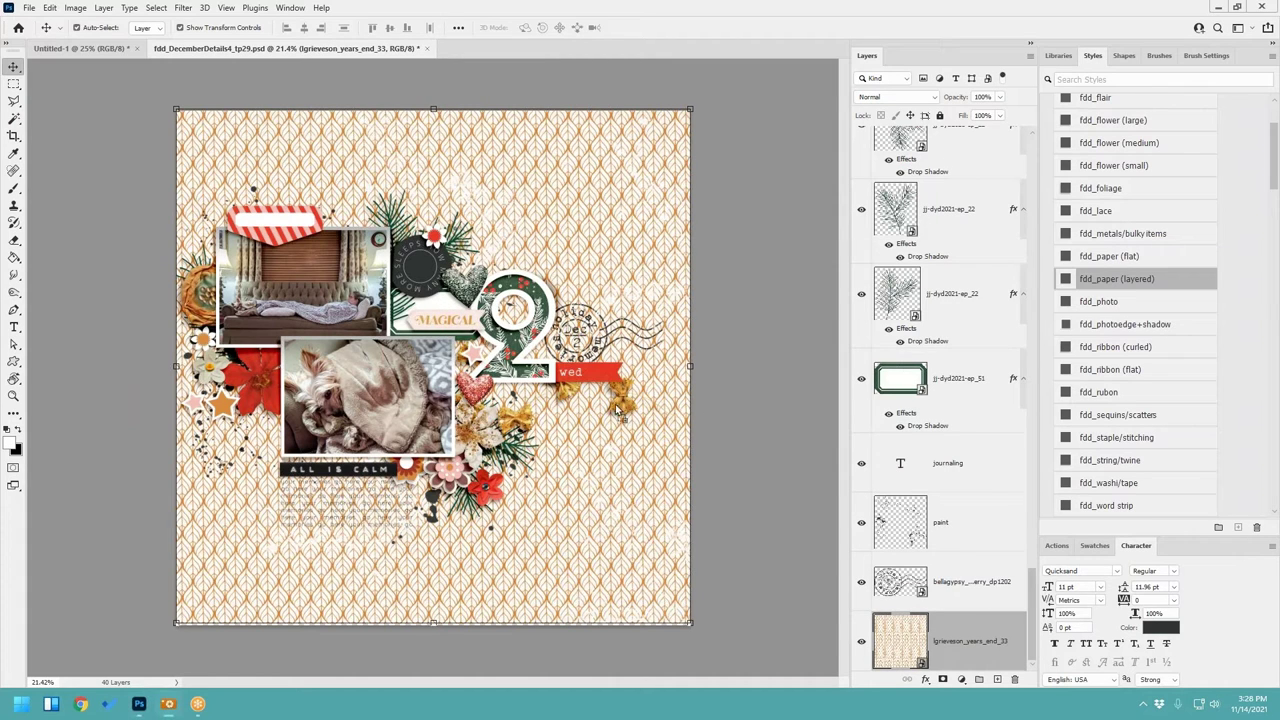
left_click(504, 461)
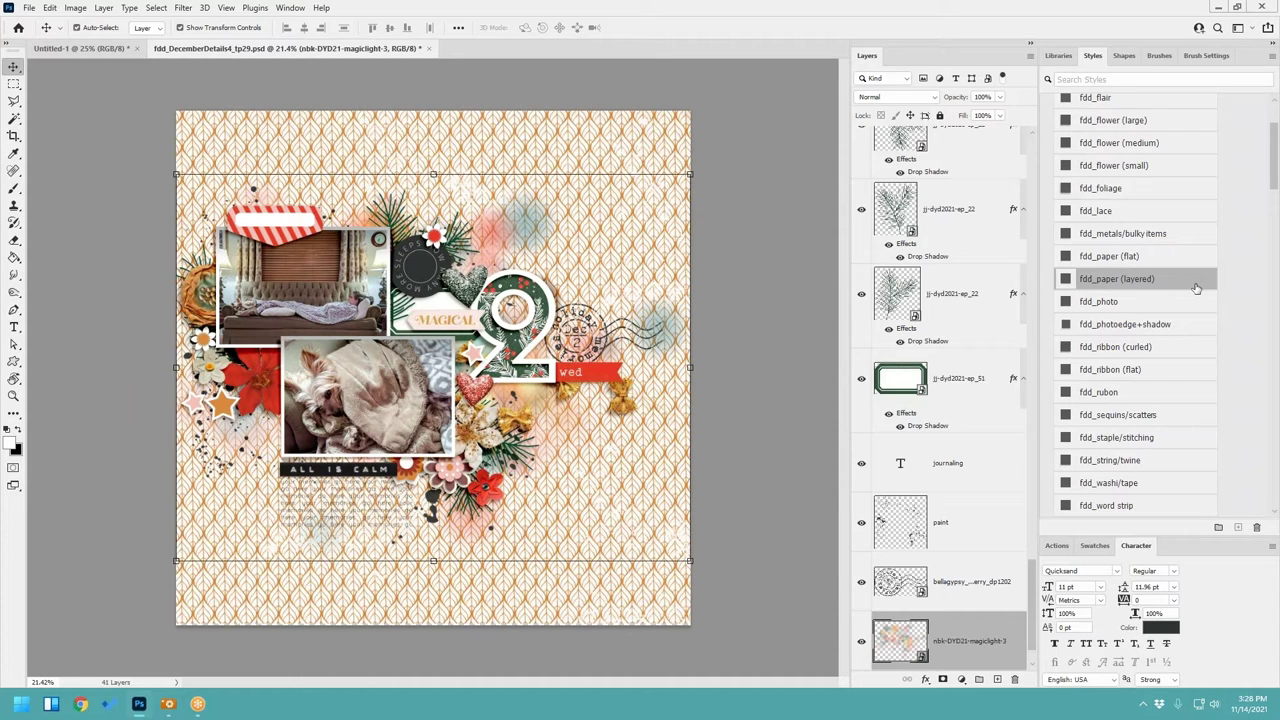
Step: Try the nbk-DYD21-magiclight-2 overlay beneath the first light overlay, shifted toward the page's upper left, and delete it
left_click(592, 388)
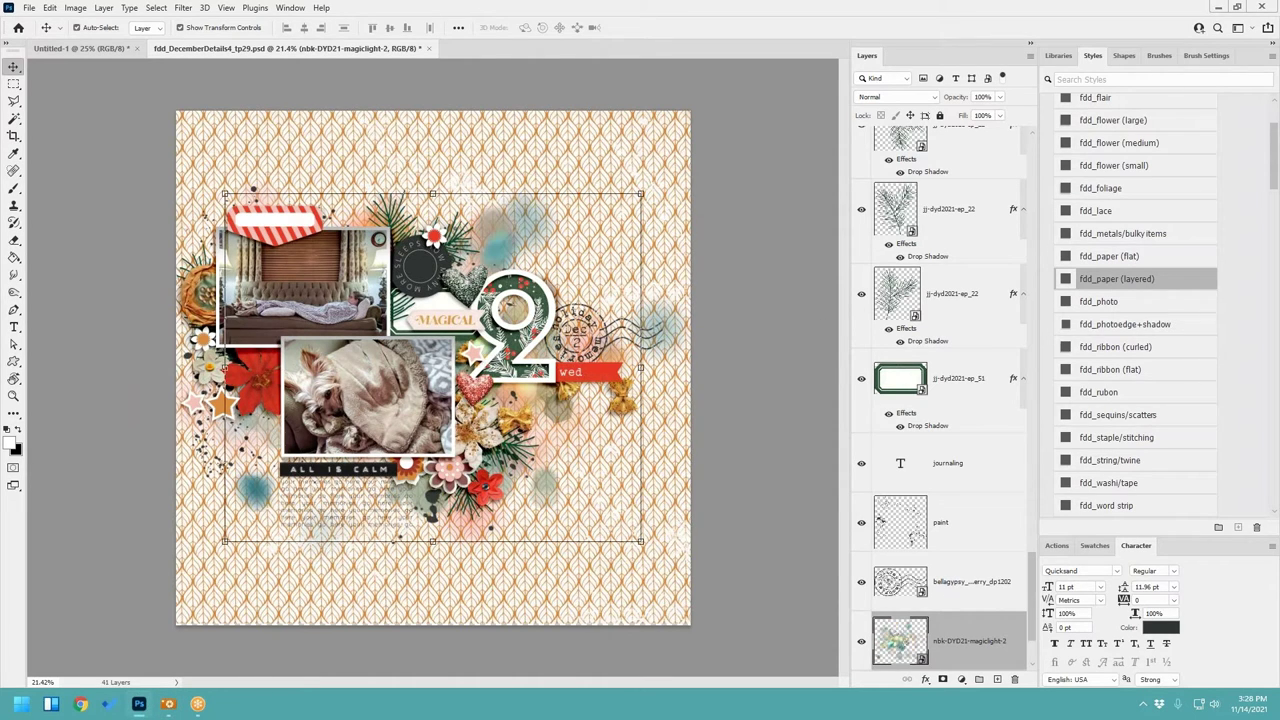
scroll(956, 485, "down", 2)
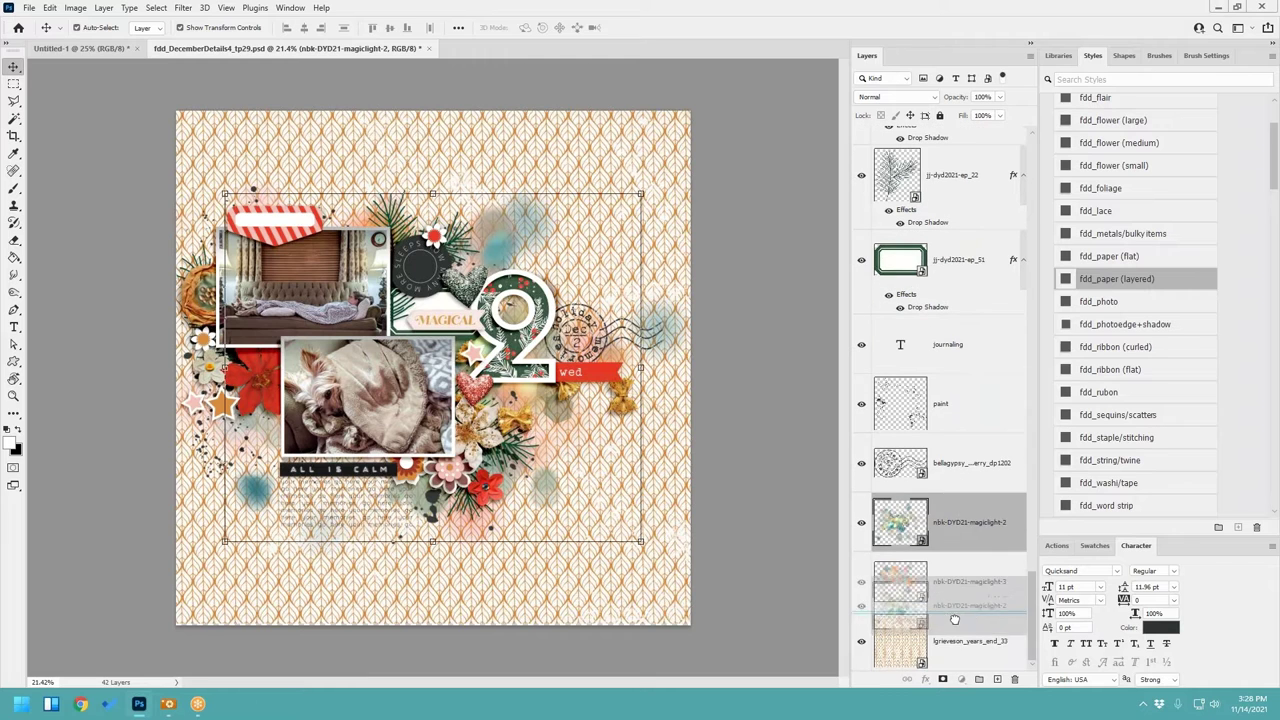
left_click_drag(533, 256, 515, 186)
right_click(968, 578)
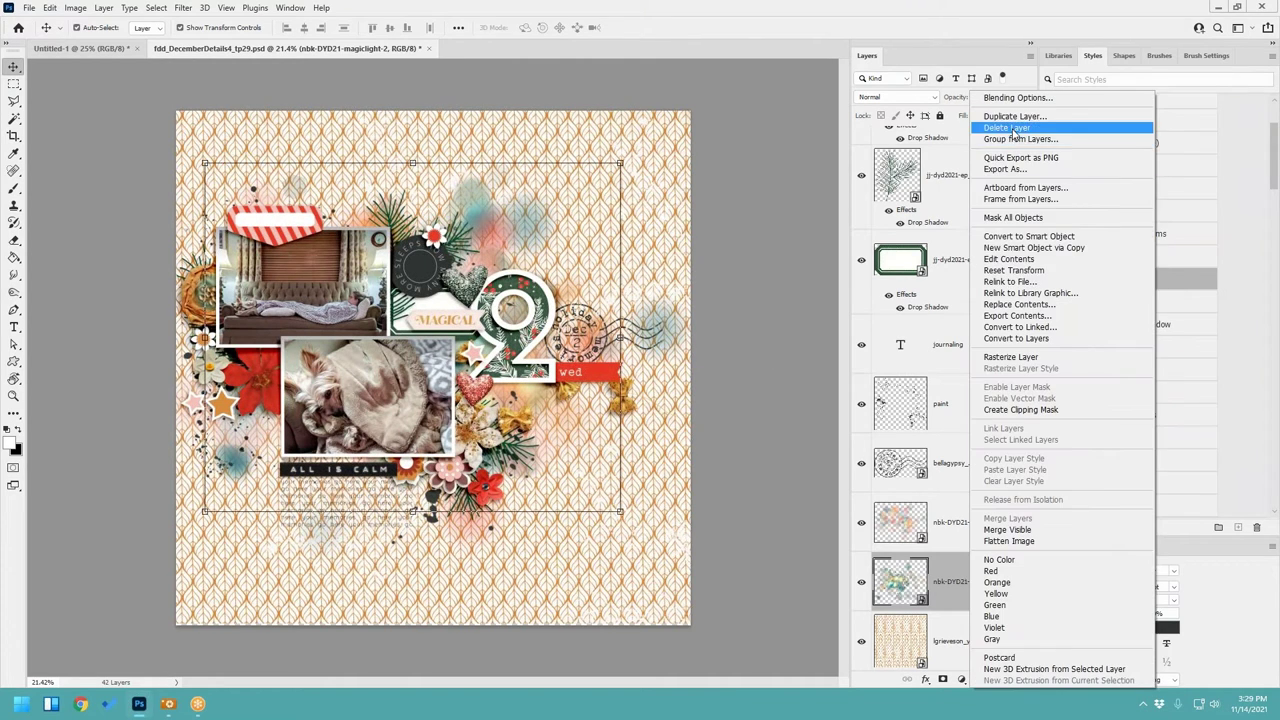
left_click(1006, 127)
Step: Duplicate the magiclight-3 overlay twice, placing one copy toward the page's upper-left corner and the other over its lower-right edge
left_click_drag(560, 292, 297, 174)
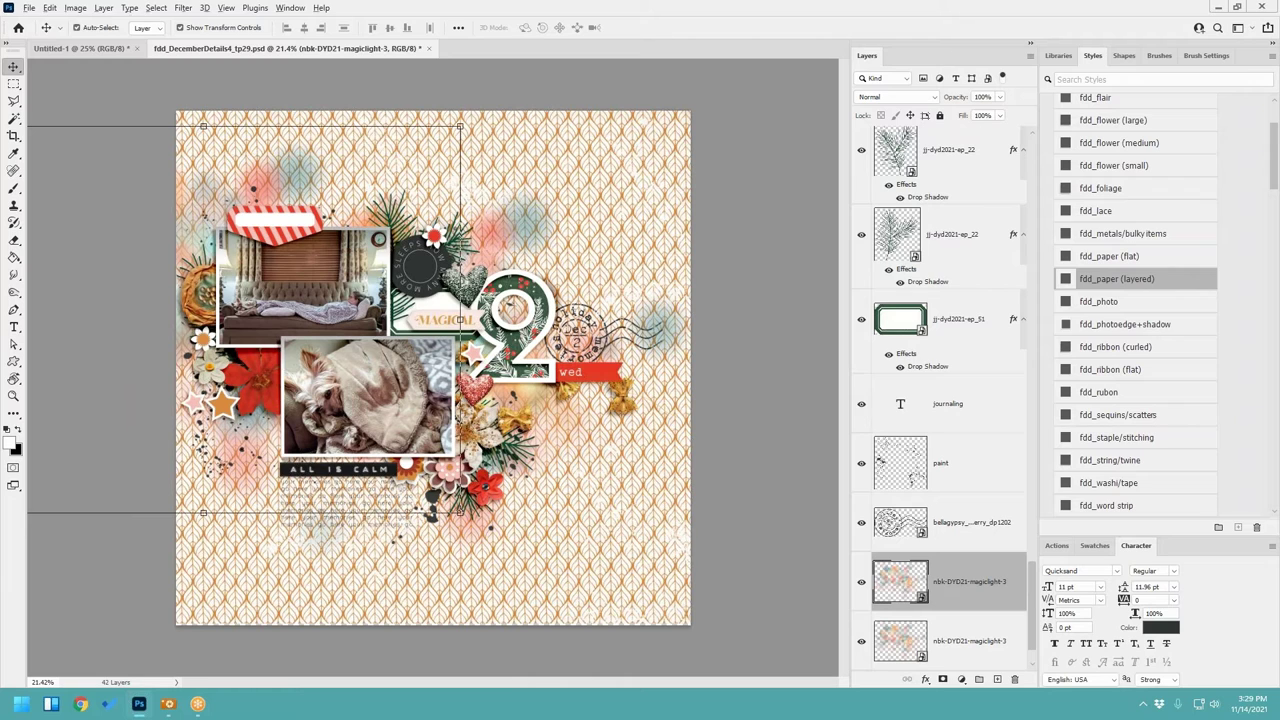
left_click_drag(505, 420, 736, 497)
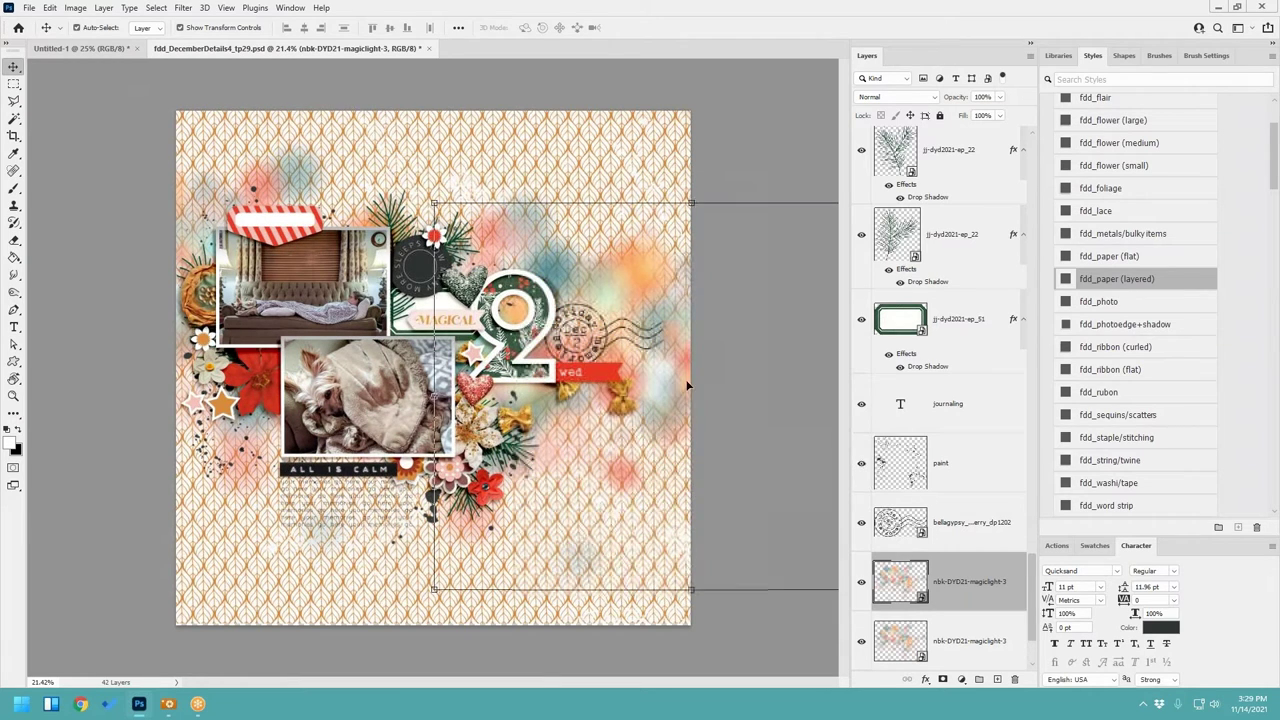
left_click_drag(688, 385, 825, 332)
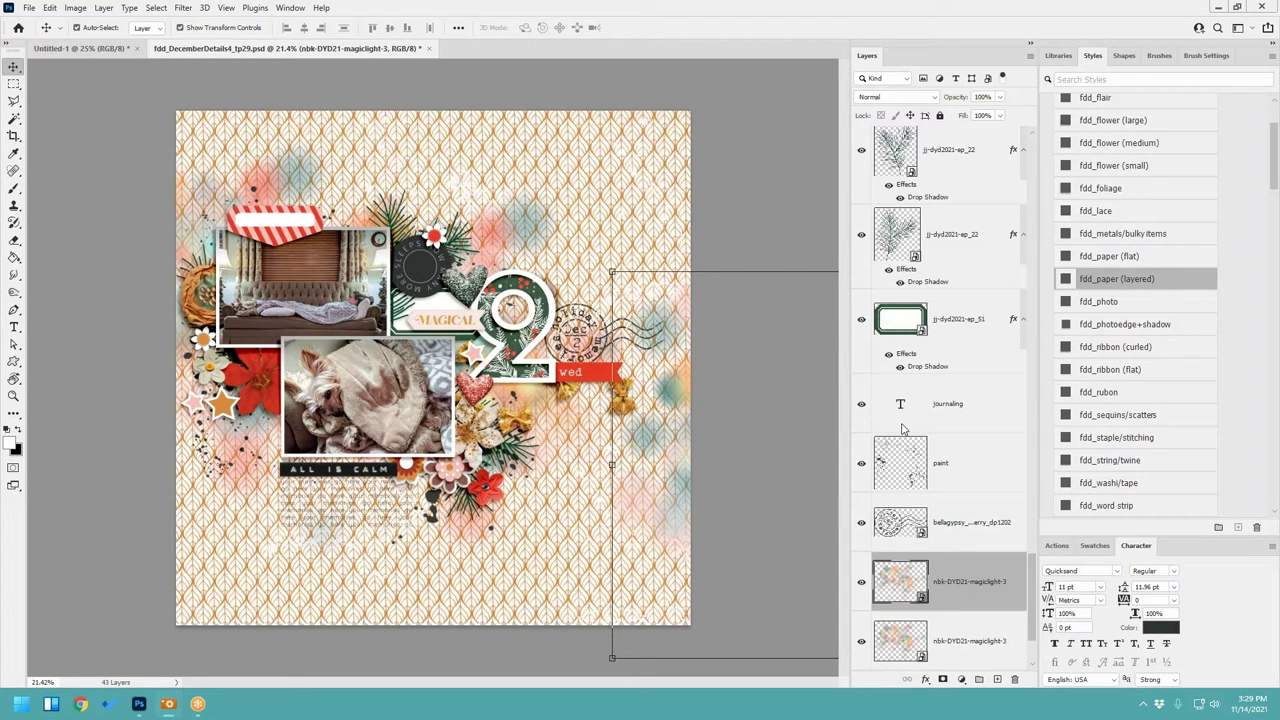
Step: Replace the orange star near the red flower with the wooden star, scaled to 79.25%, rotated 18.90° and given the fdd_metals/bulky items shadow
left_click(236, 410)
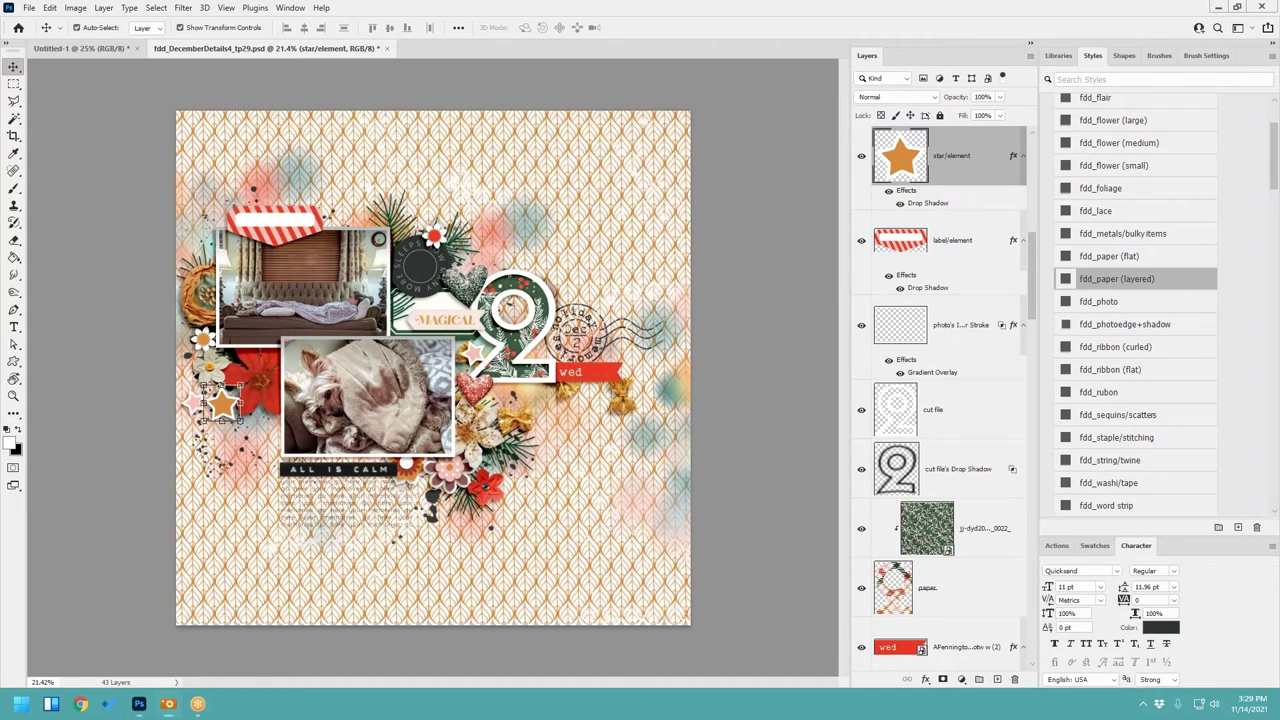
key("ctrl+v")
left_click_drag(445, 370, 208, 420)
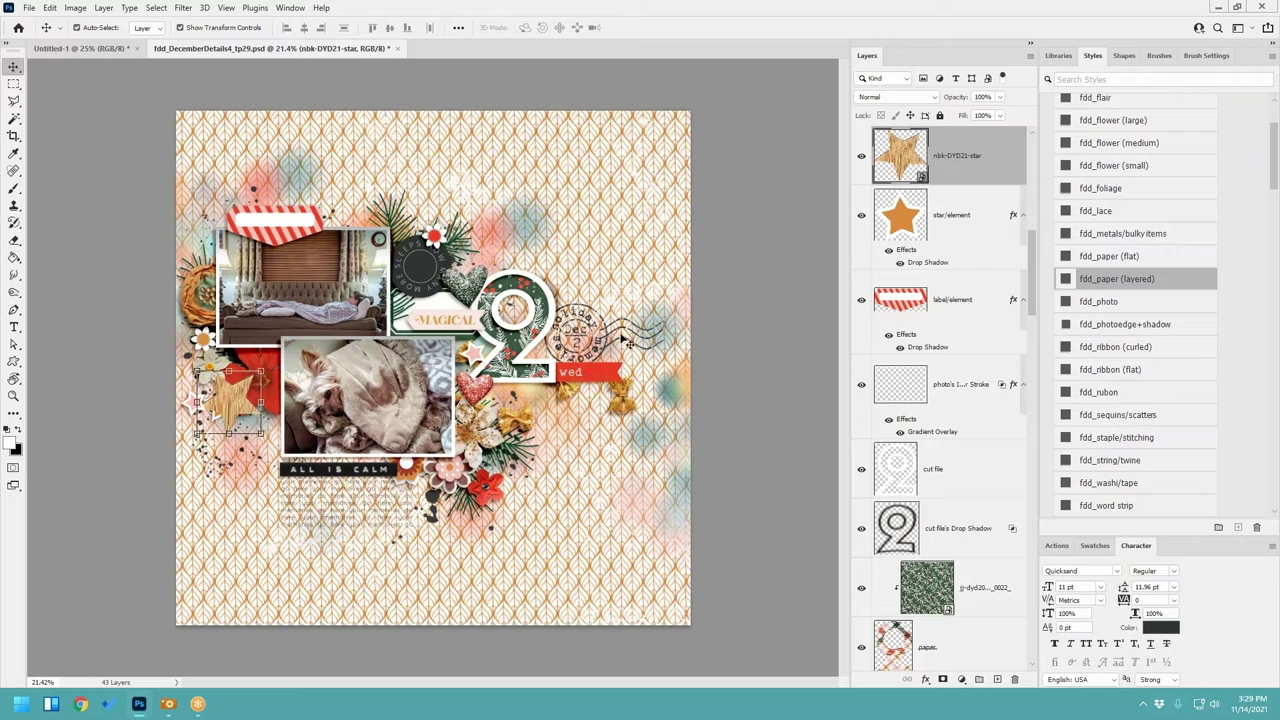
left_click(1135, 240)
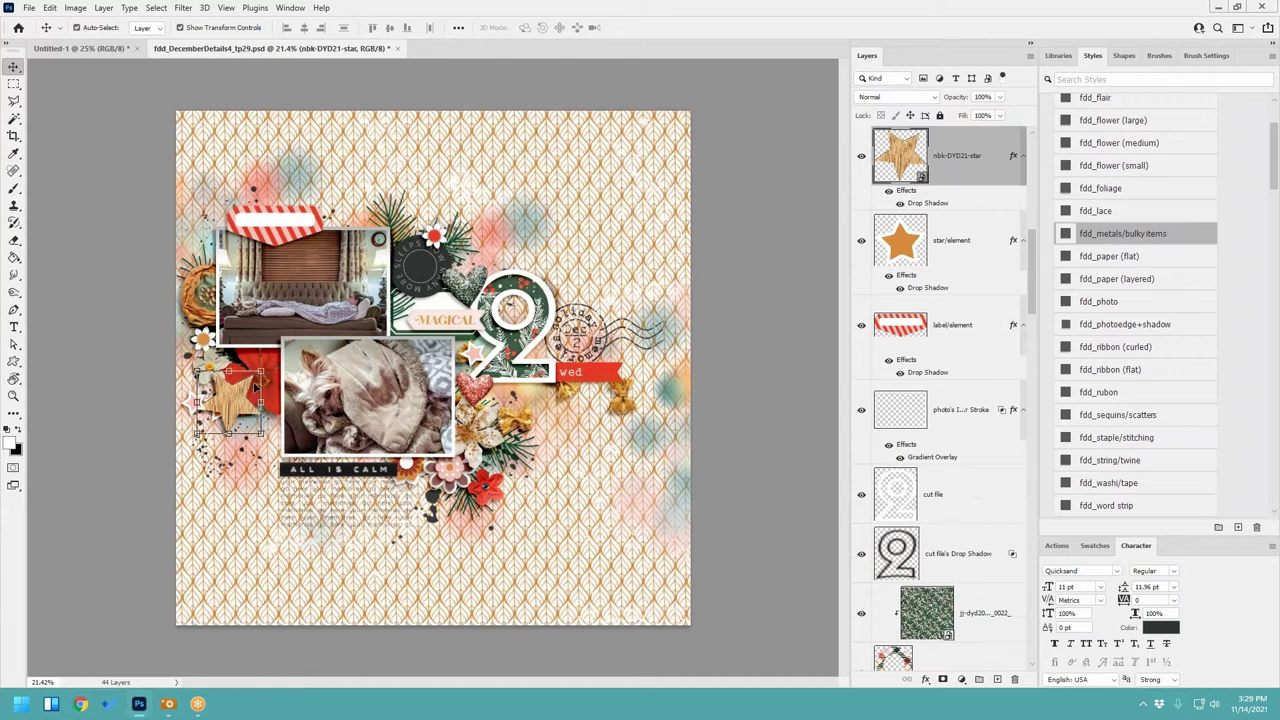
left_click_drag(263, 368, 290, 378)
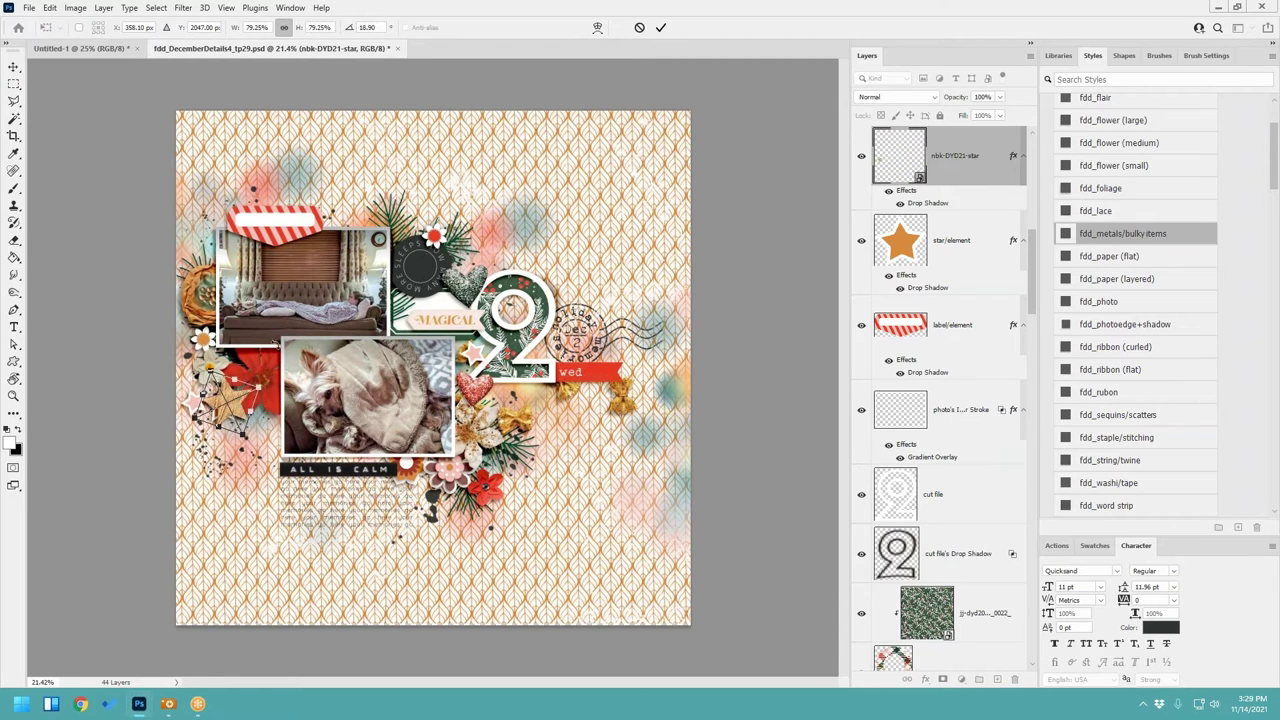
left_click(661, 27)
right_click(965, 241)
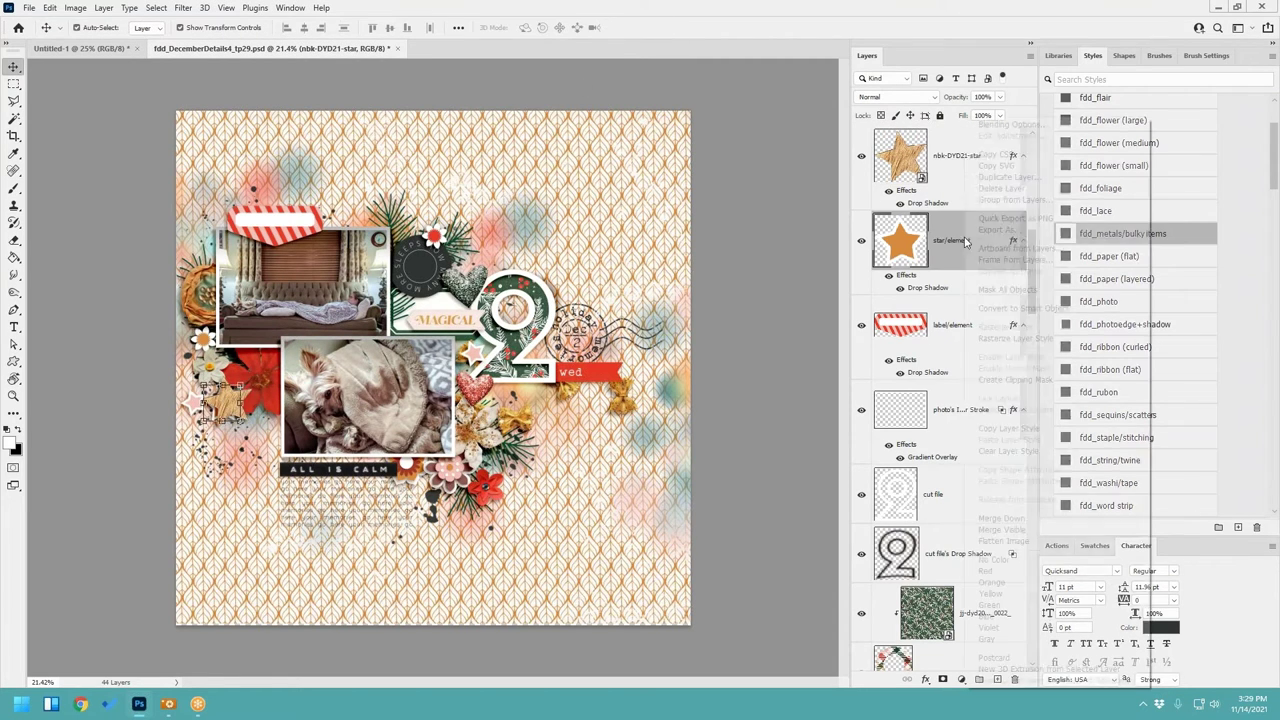
left_click(1030, 190)
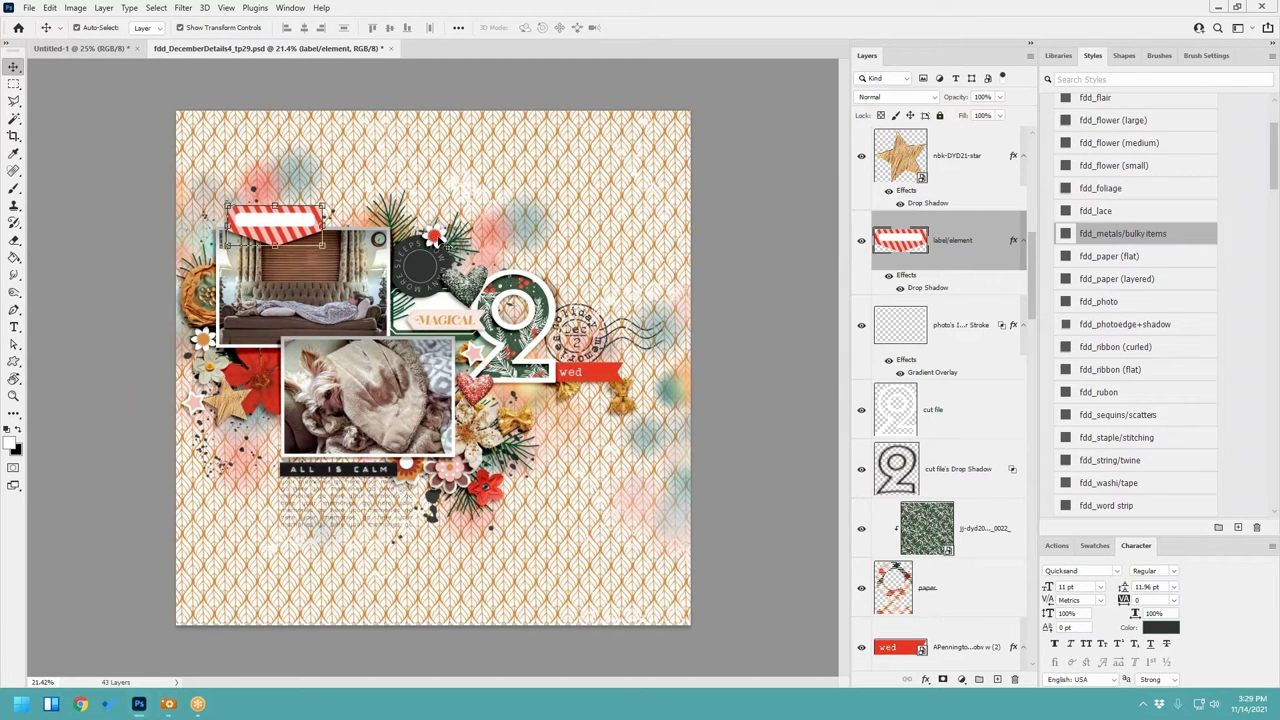
Step: Replace the small red-and-white flower above the round dark label with the gray teal-centered flower, resized with the fdd_flower (small) shadow
left_click(440, 243)
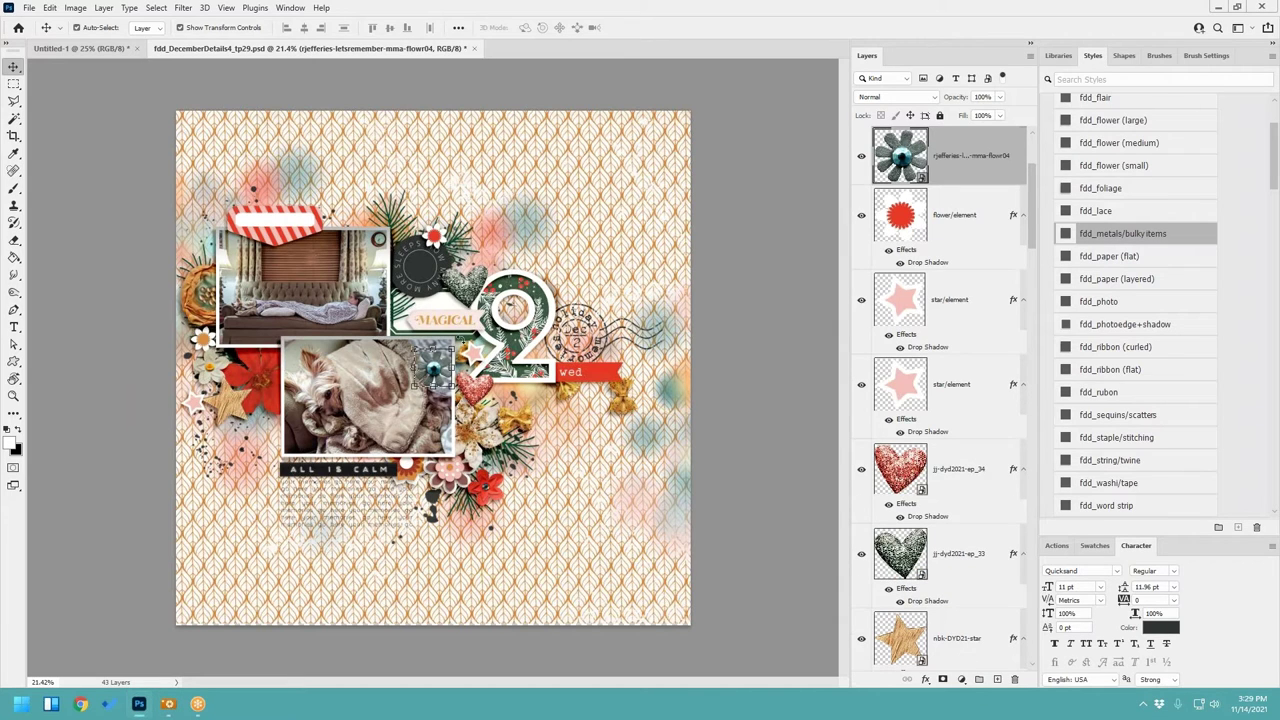
left_click(1118, 166)
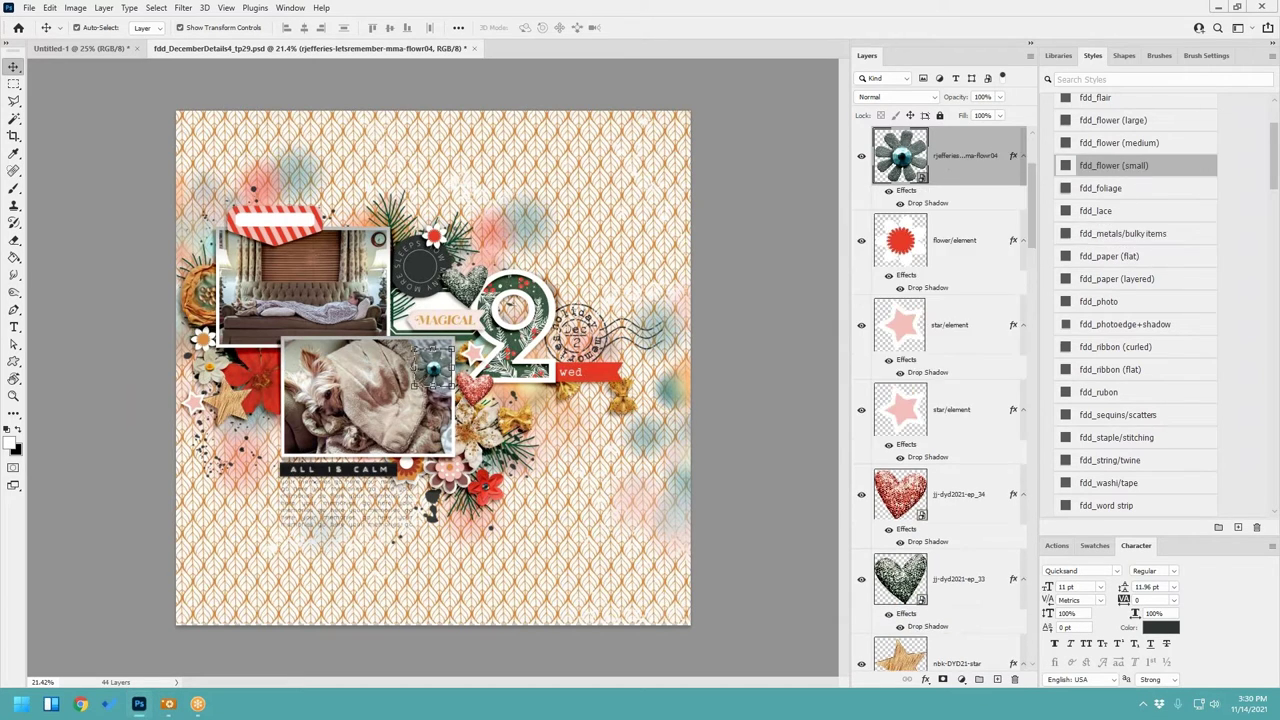
left_click_drag(438, 376, 431, 238)
key("ctrl+t")
left_click(660, 27)
right_click(992, 238)
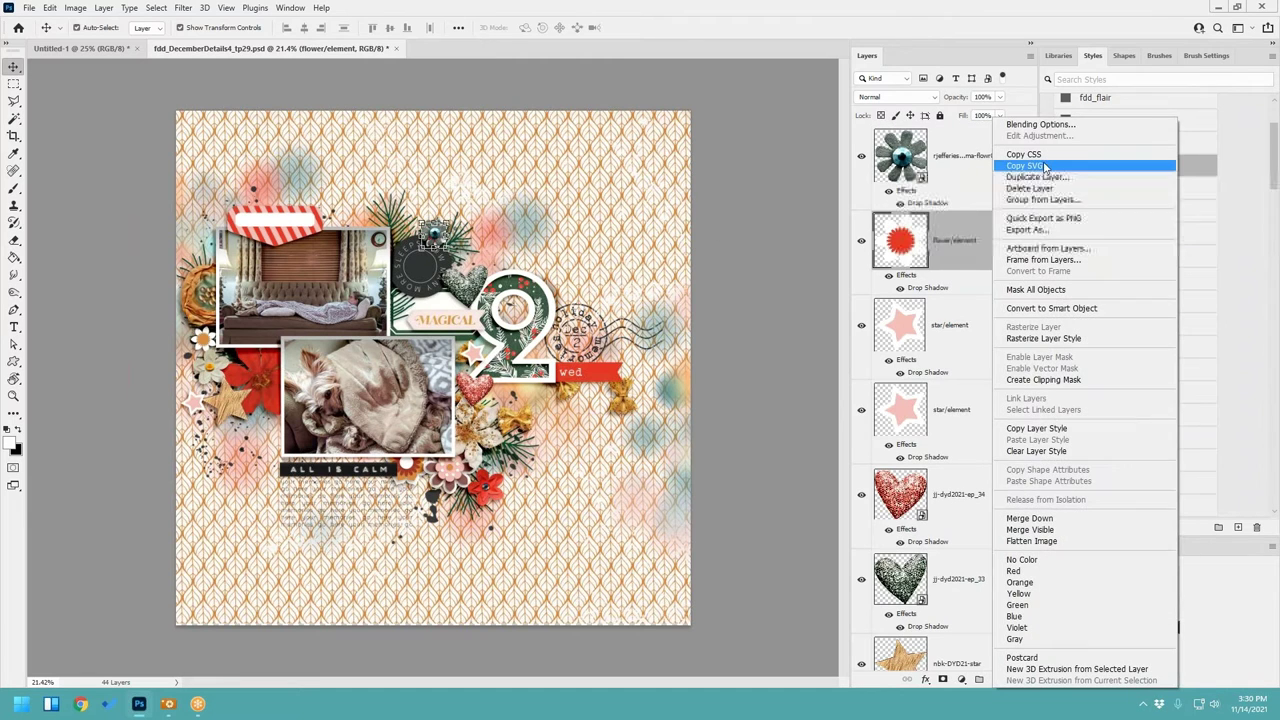
left_click(1020, 190)
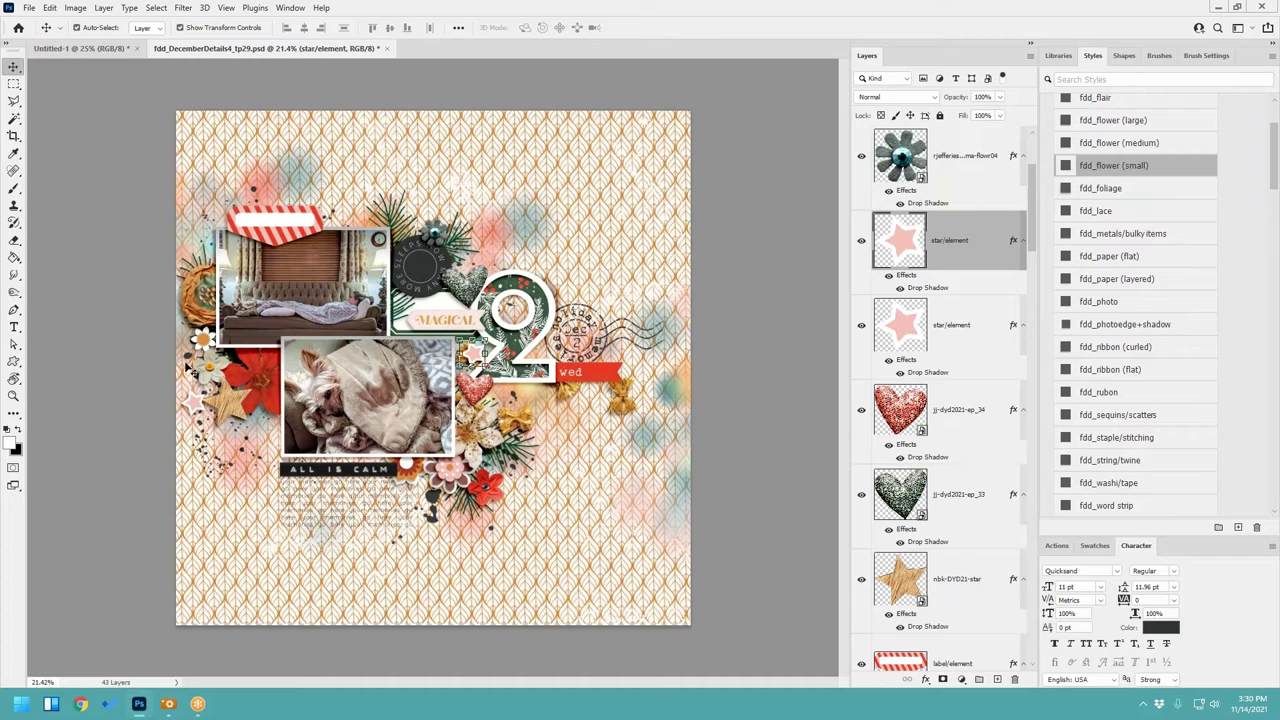
Step: Replace the small orange-and-white flower beside the couch photo with the dusty pink flower, using the fdd_flower (small) shadow
left_click(202, 341)
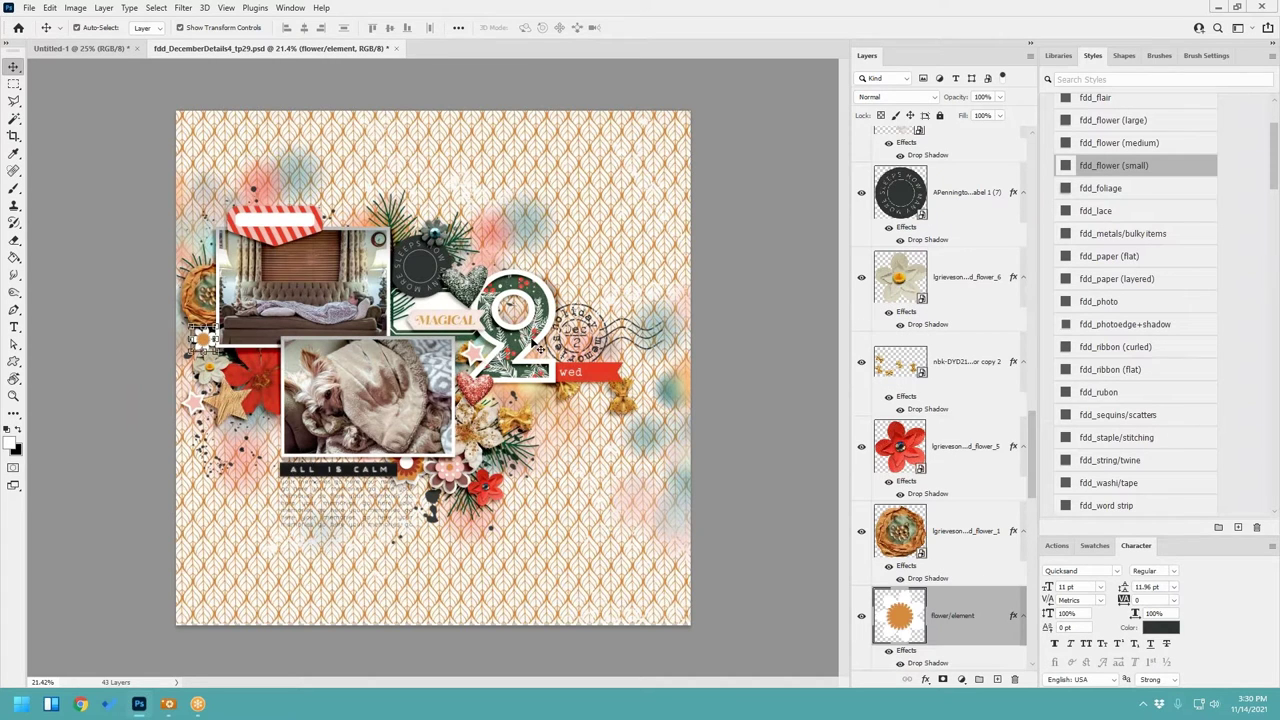
key("ctrl+v")
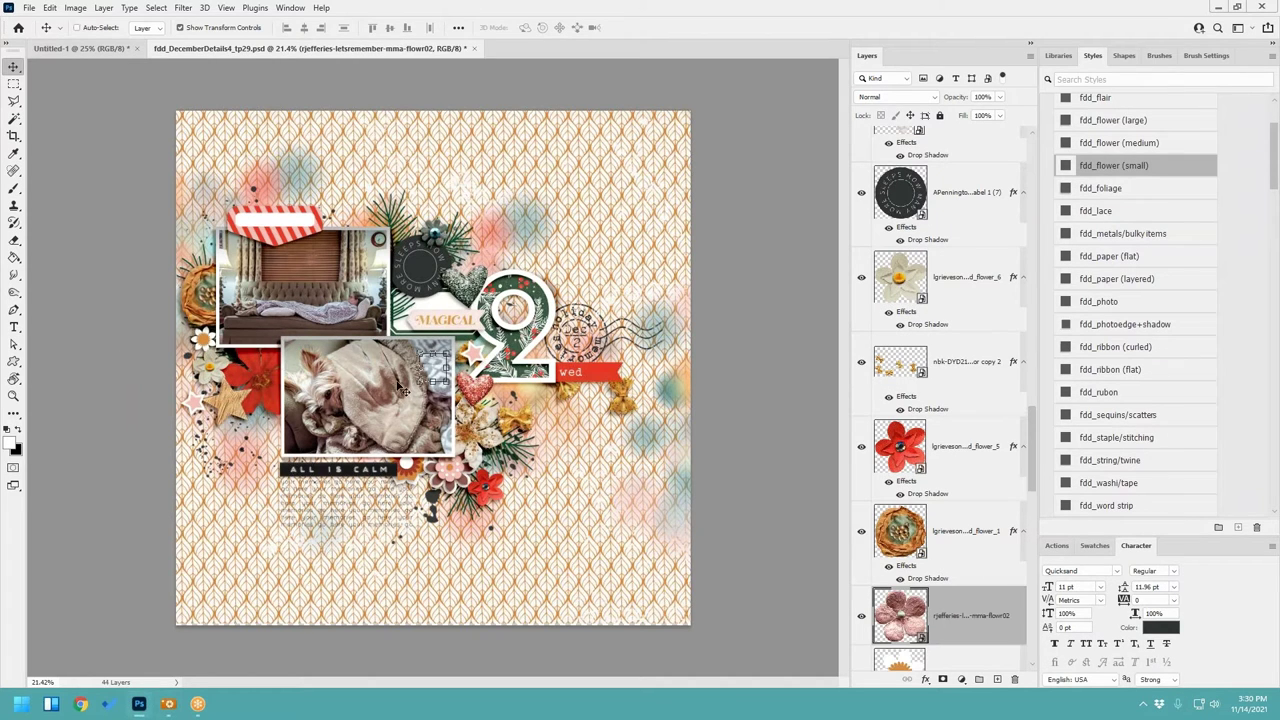
left_click_drag(437, 376, 200, 344)
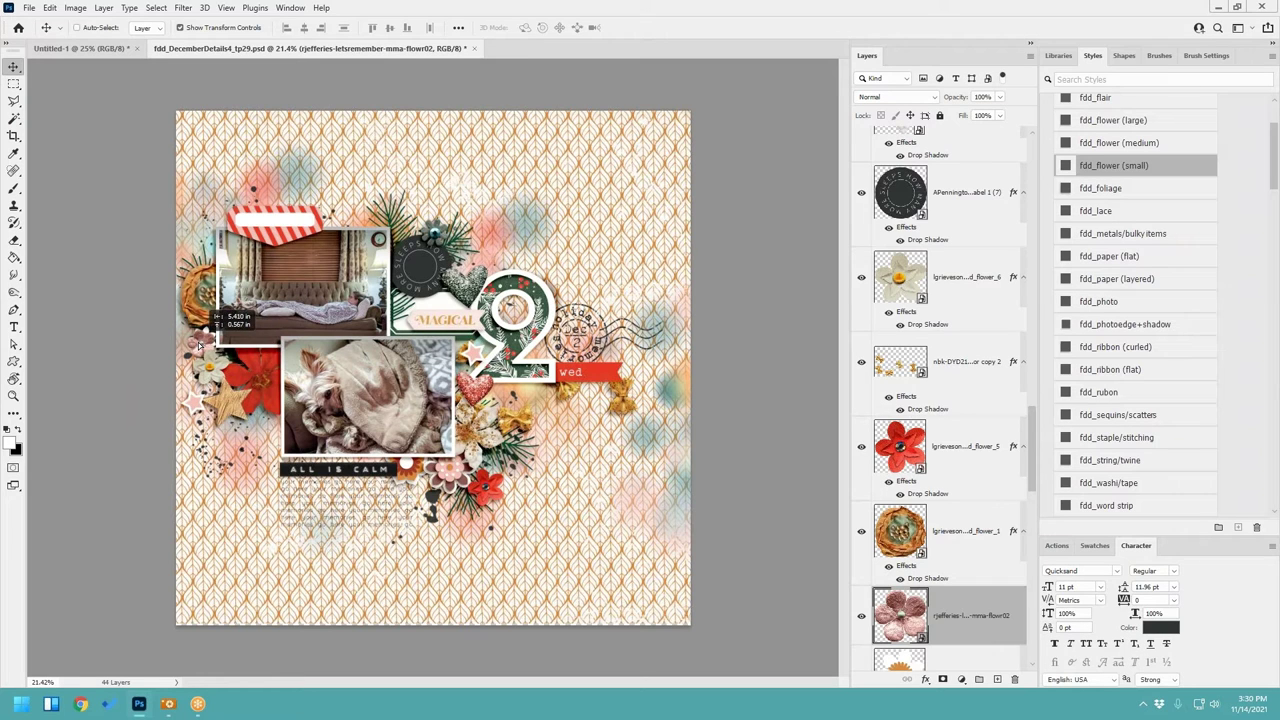
left_click(1120, 166)
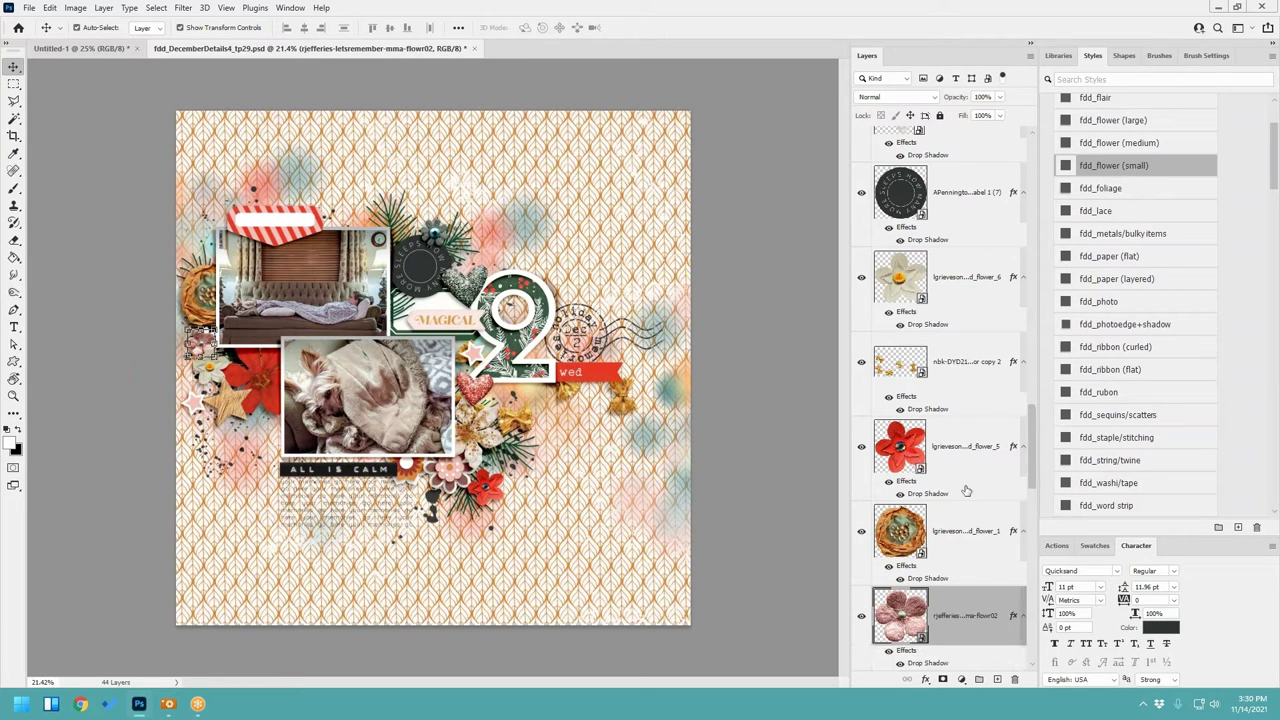
scroll(966, 490, "down", 2)
right_click(966, 522)
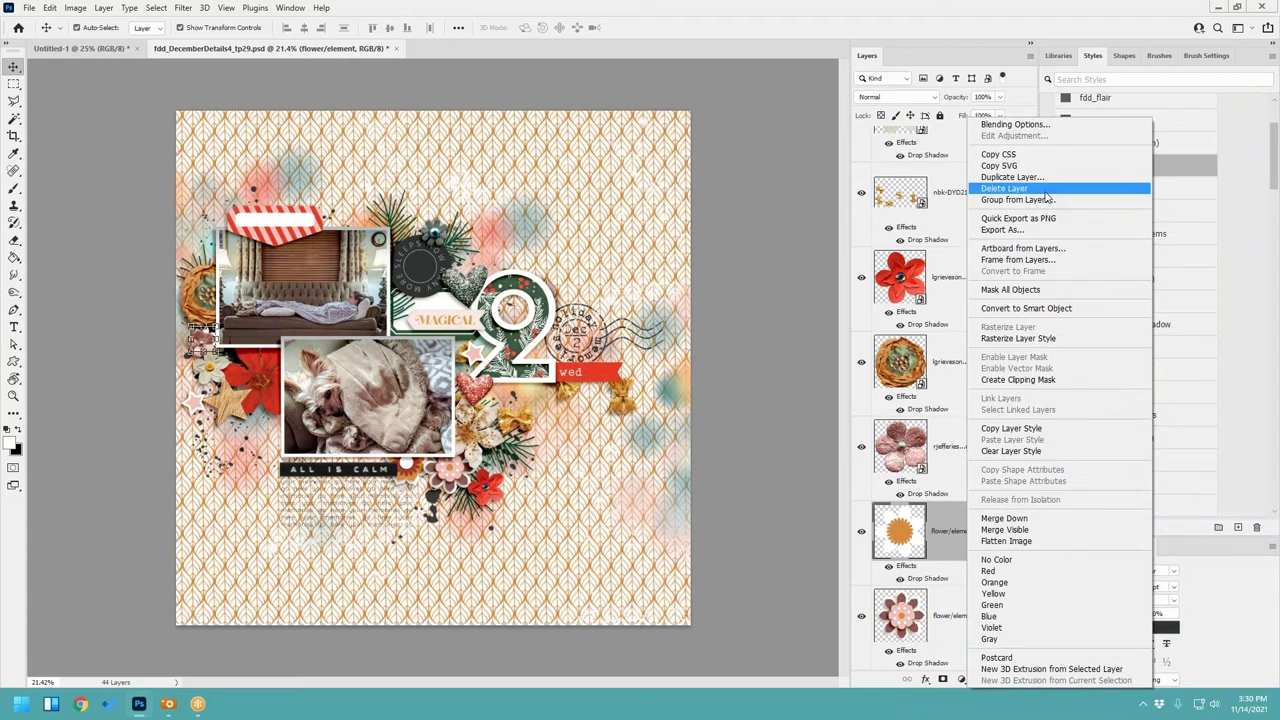
left_click(1045, 190)
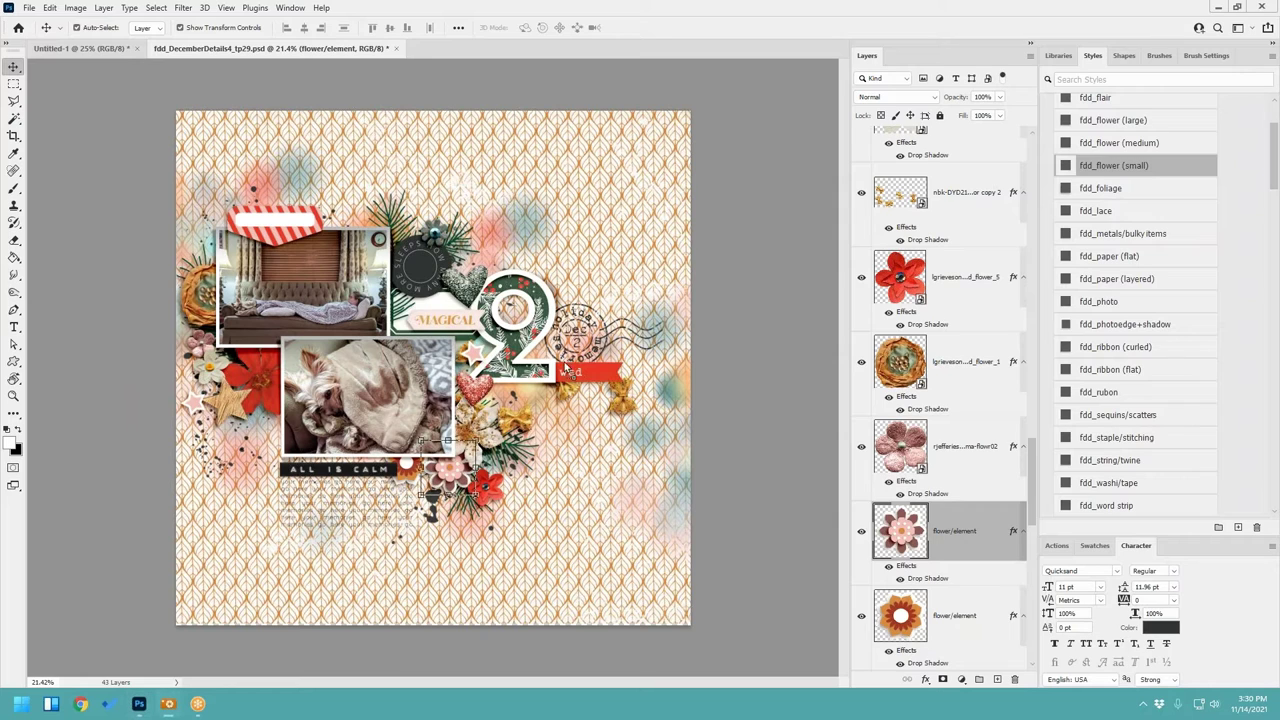
Step: Replace the pink flower below the dog photo with the teal flower, fitted in its place with the fdd_flower (small) shadow
key("ctrl+v")
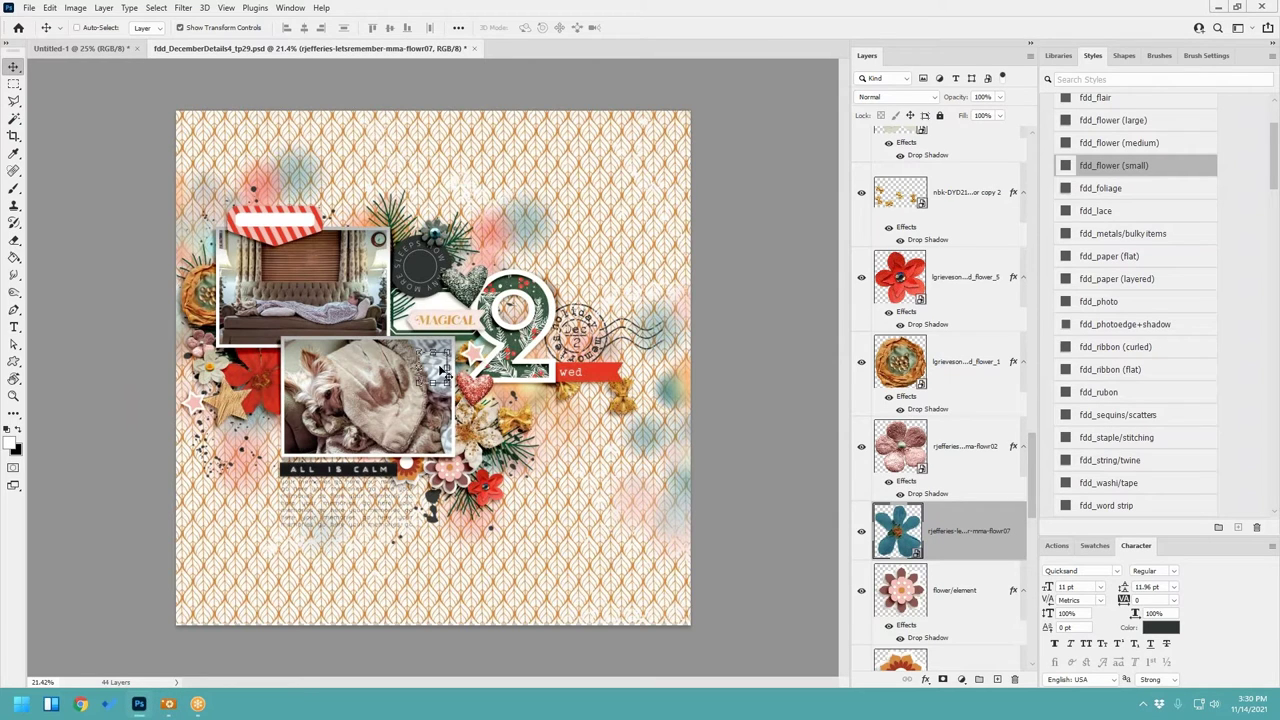
key("ctrl+t")
left_click_drag(480, 440, 513, 431)
left_click(660, 28)
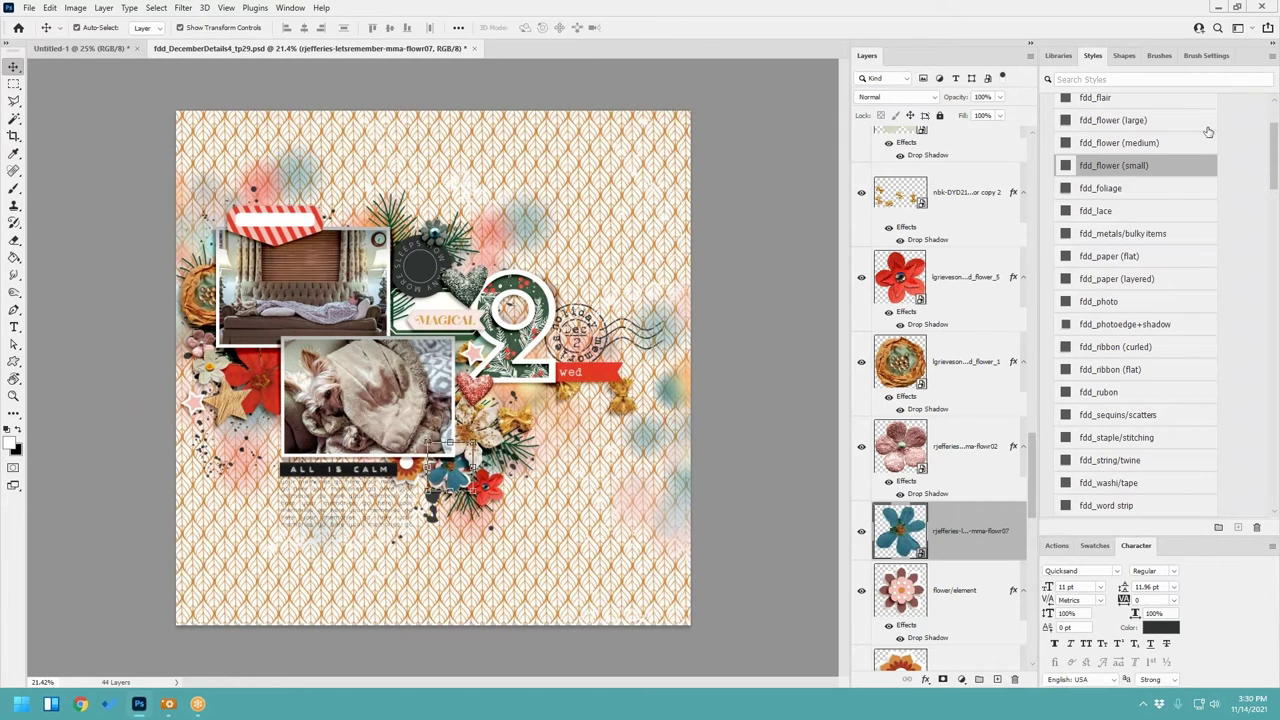
left_click(1125, 165)
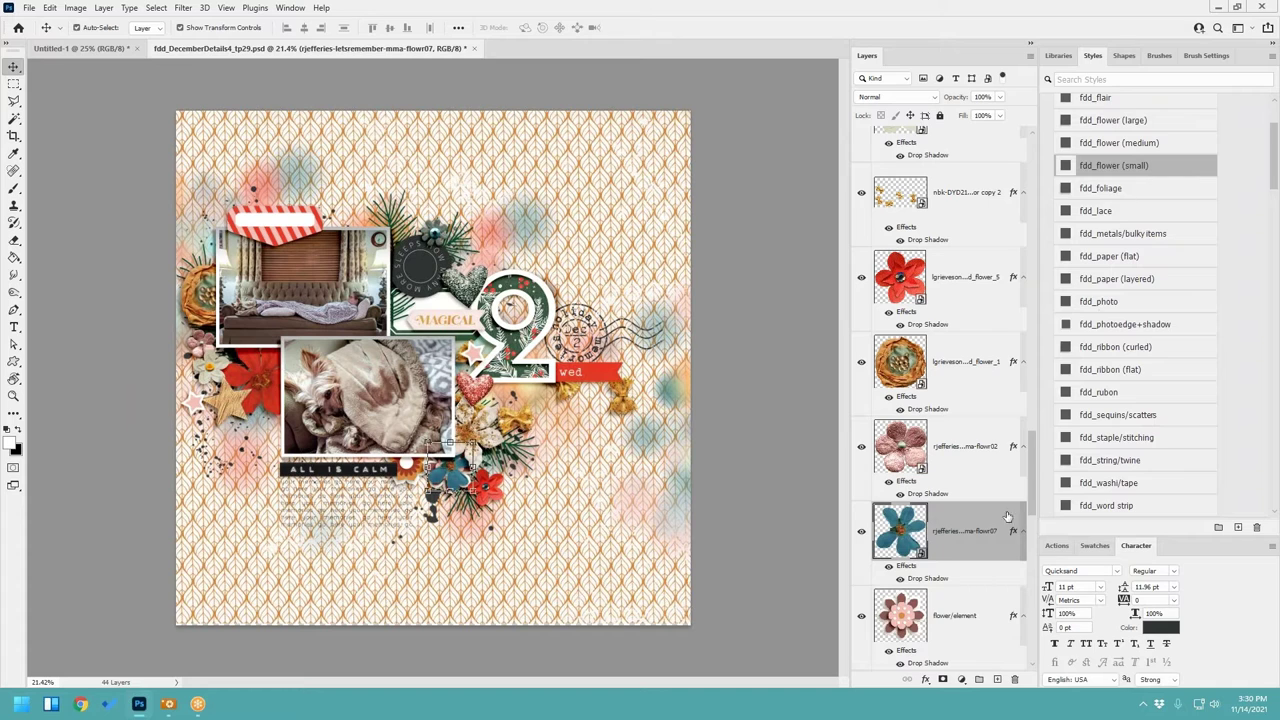
right_click(965, 614)
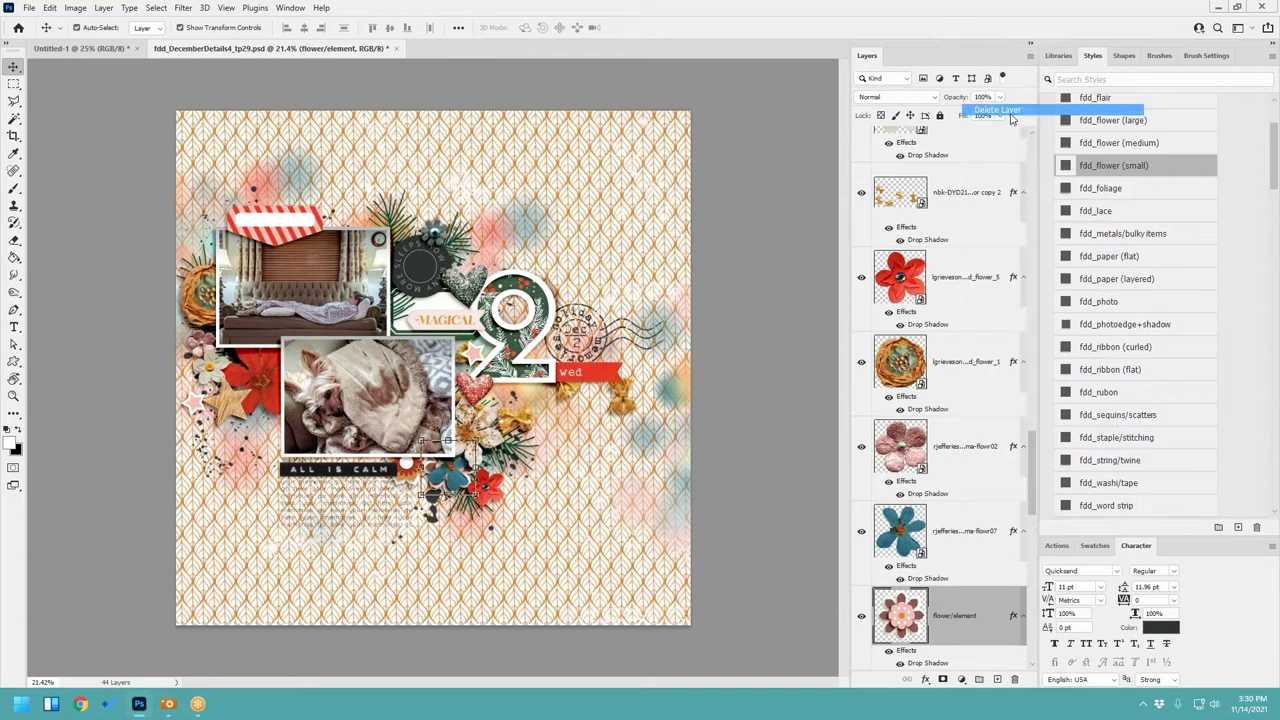
left_click(757, 416)
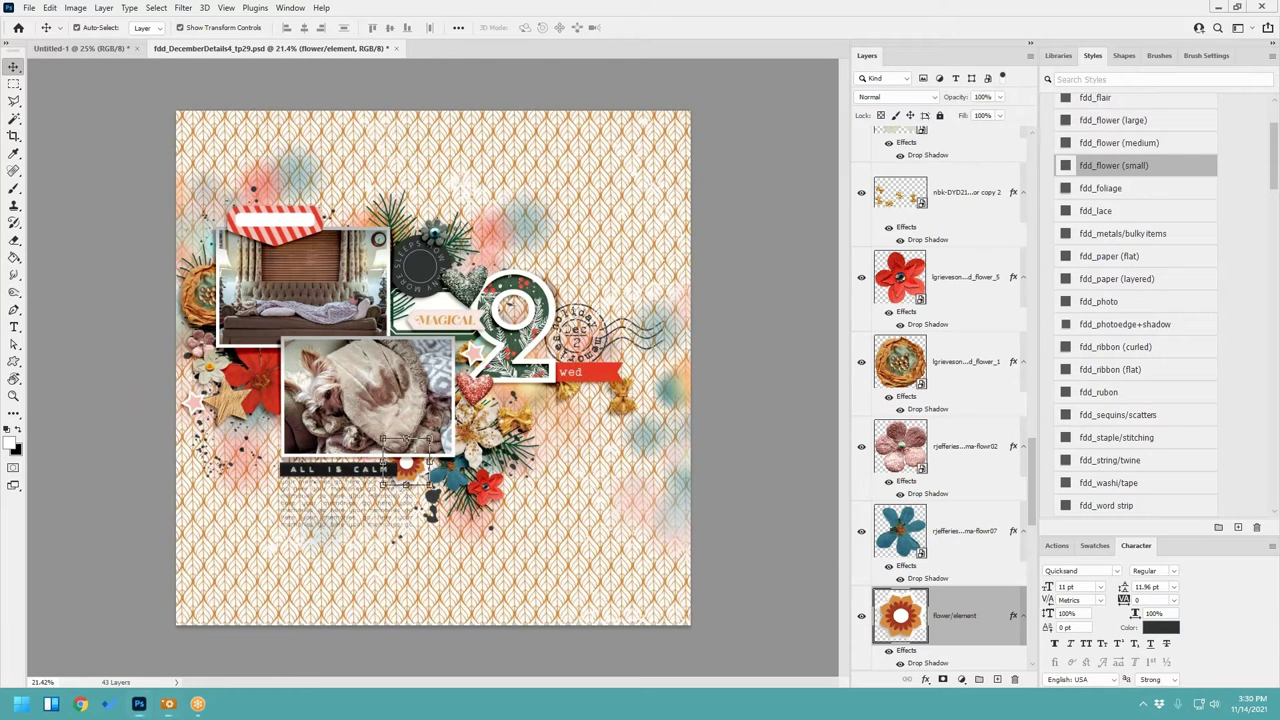
Step: Replace the orange-and-white flower beside the ALL IS CALM label with the tan flower, scaled to 42.69% with the fdd_flower (small) shadow
left_click_drag(400, 443, 448, 451)
key("ctrl+t")
left_click_drag(429, 512, 441, 443)
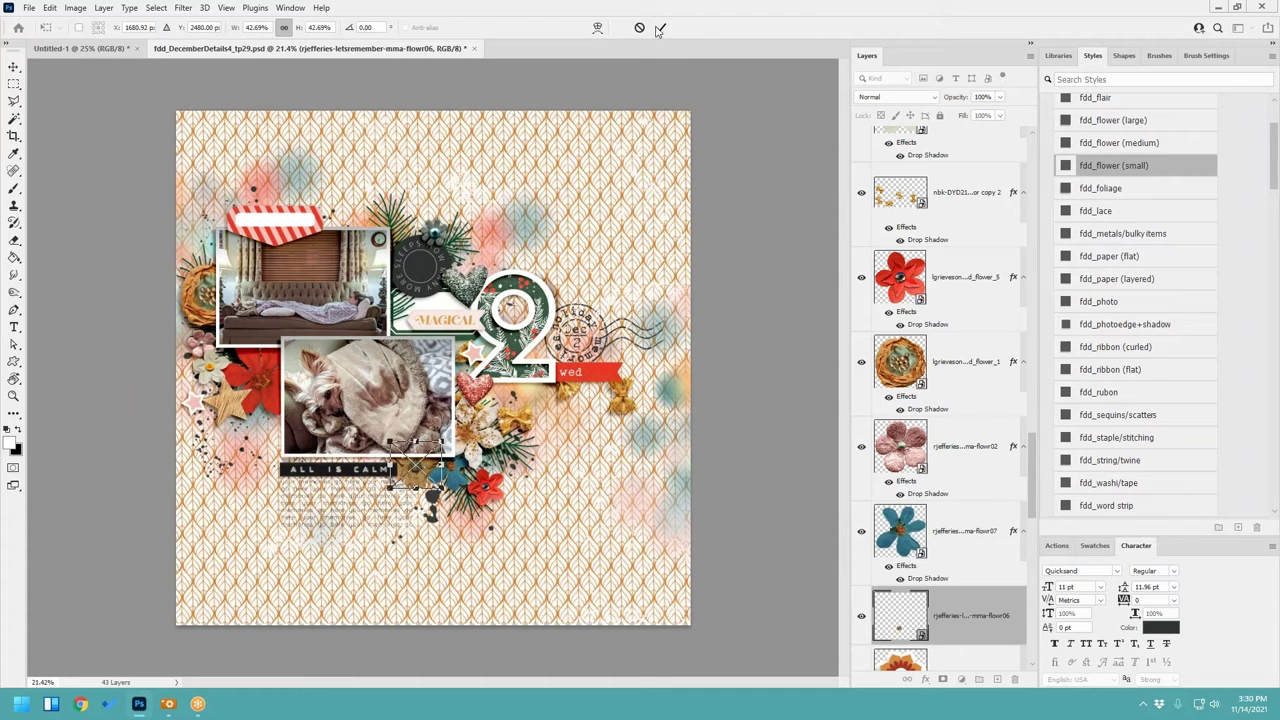
left_click(660, 27)
scroll(978, 498, "down", 3)
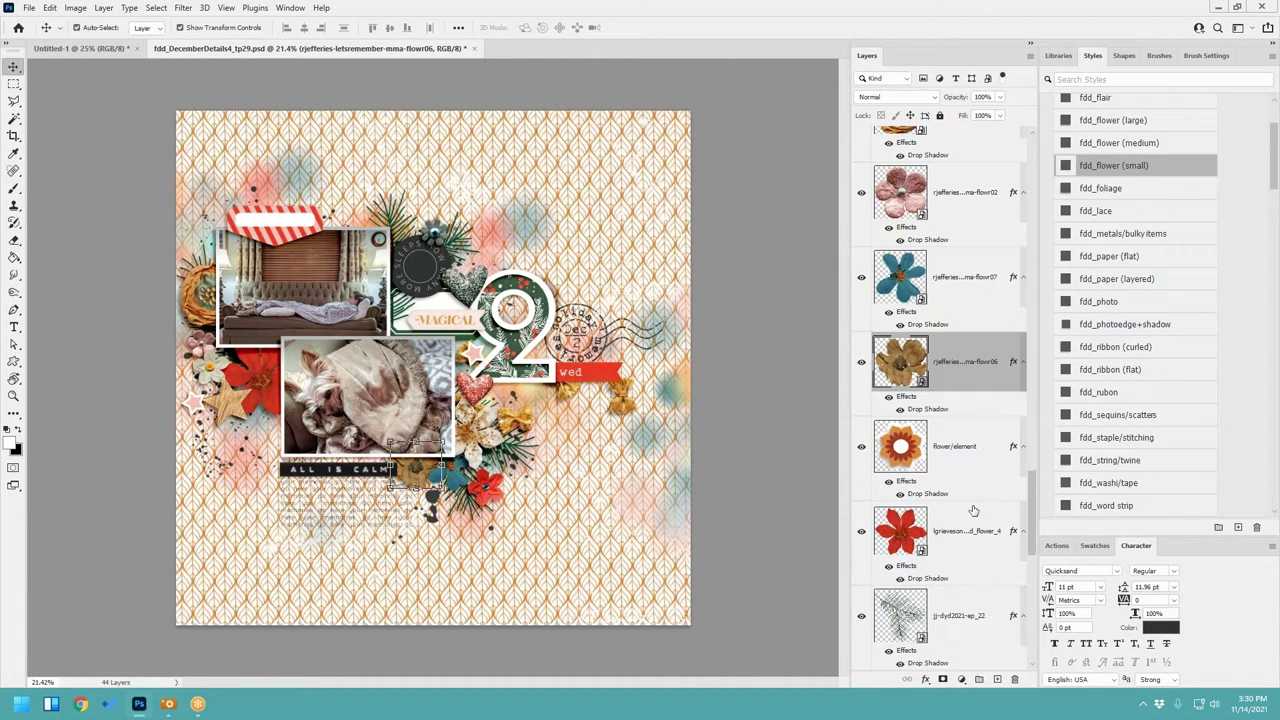
right_click(974, 460)
left_click(1033, 189)
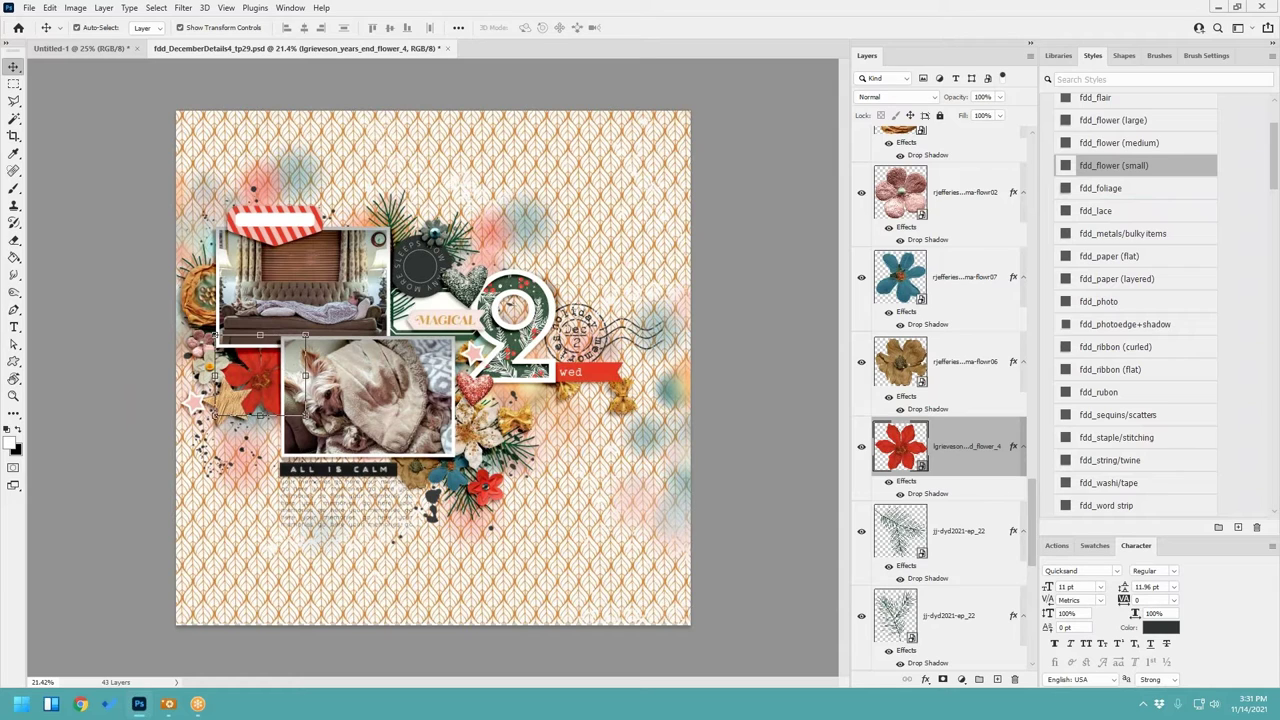
Step: Replace the pink star beside the wooden star with the dark green star, scaled to 54.01% with the fdd_flower (small) shadow
left_click(207, 410)
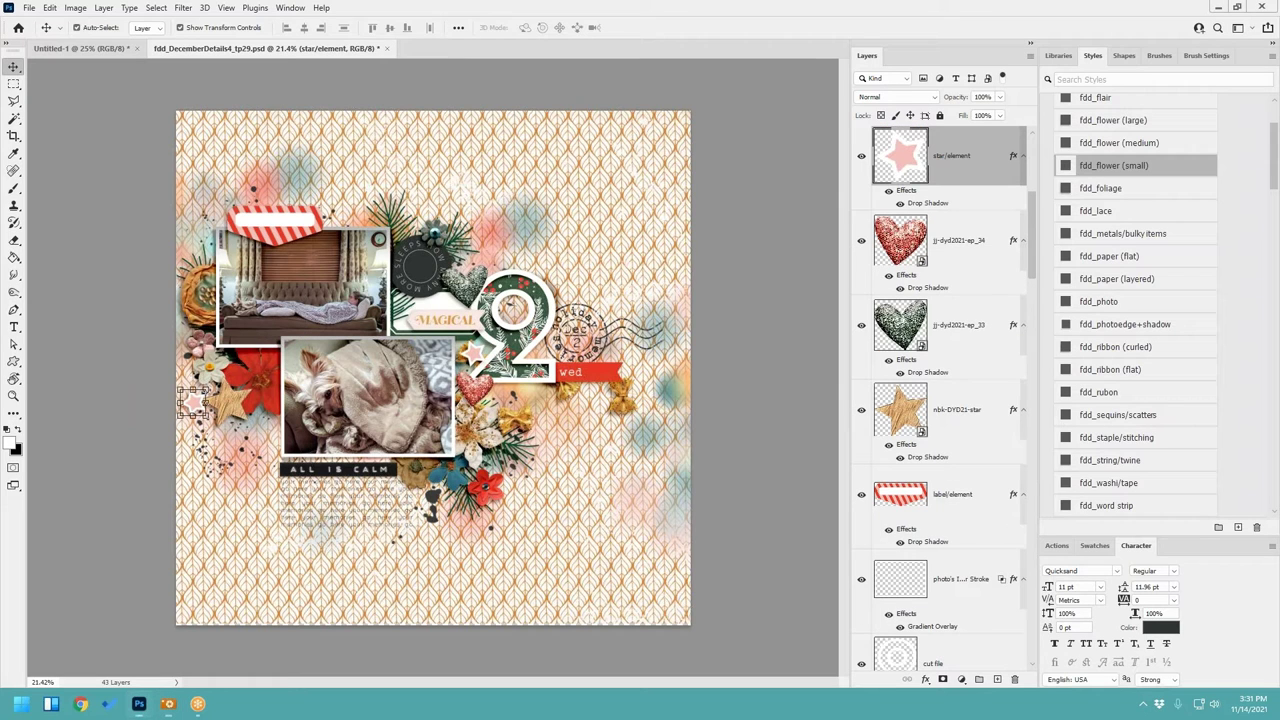
key("ctrl+v")
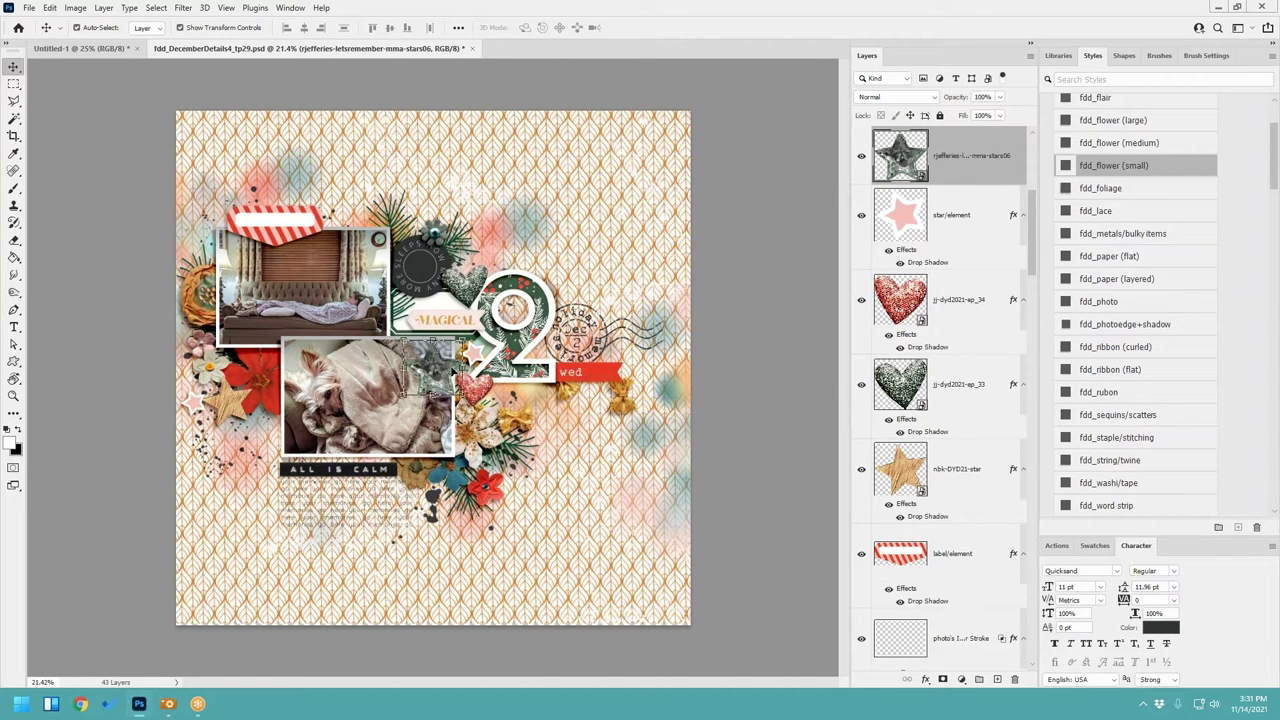
left_click_drag(455, 370, 218, 402)
key("ctrl+t")
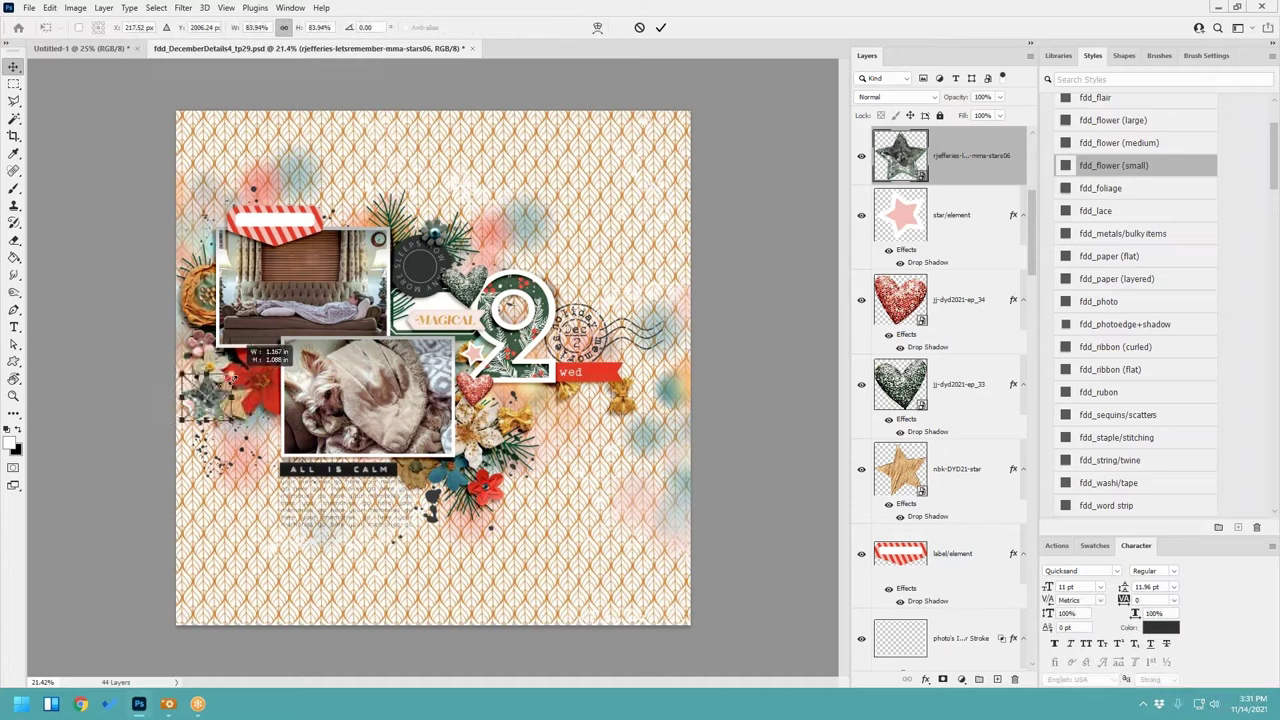
left_click_drag(242, 360, 212, 392)
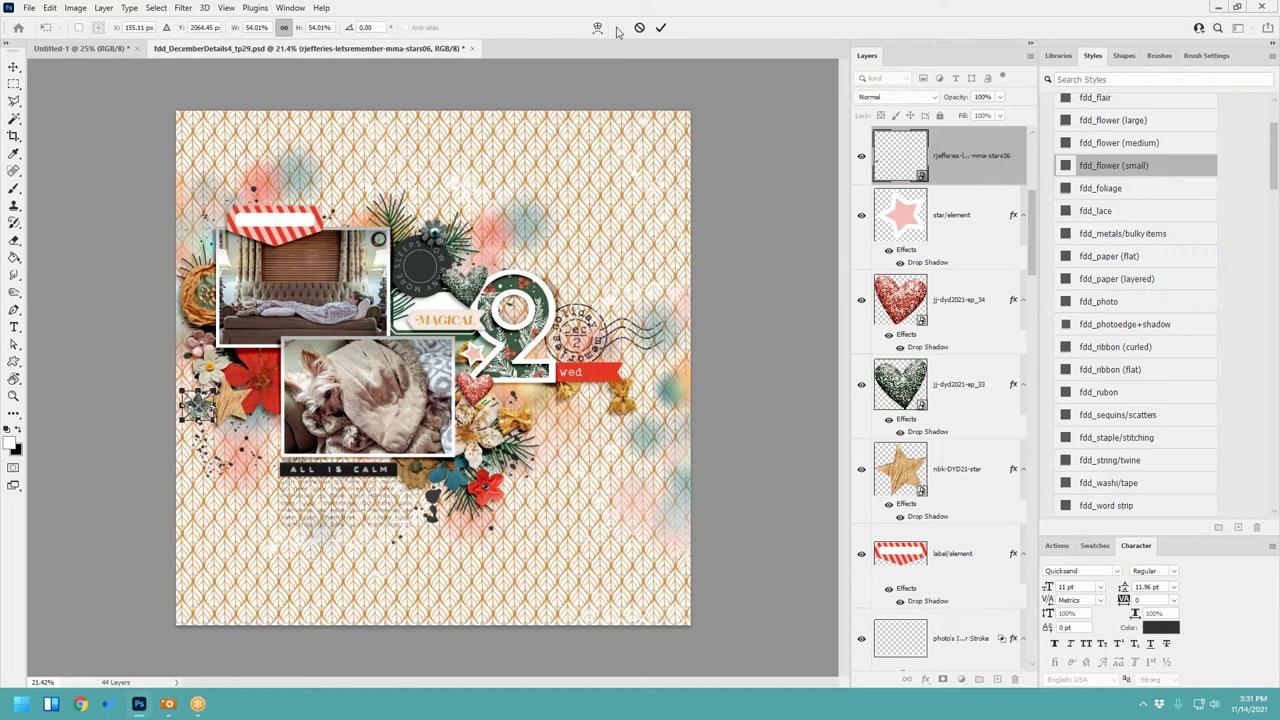
left_click(659, 30)
left_click(1137, 166)
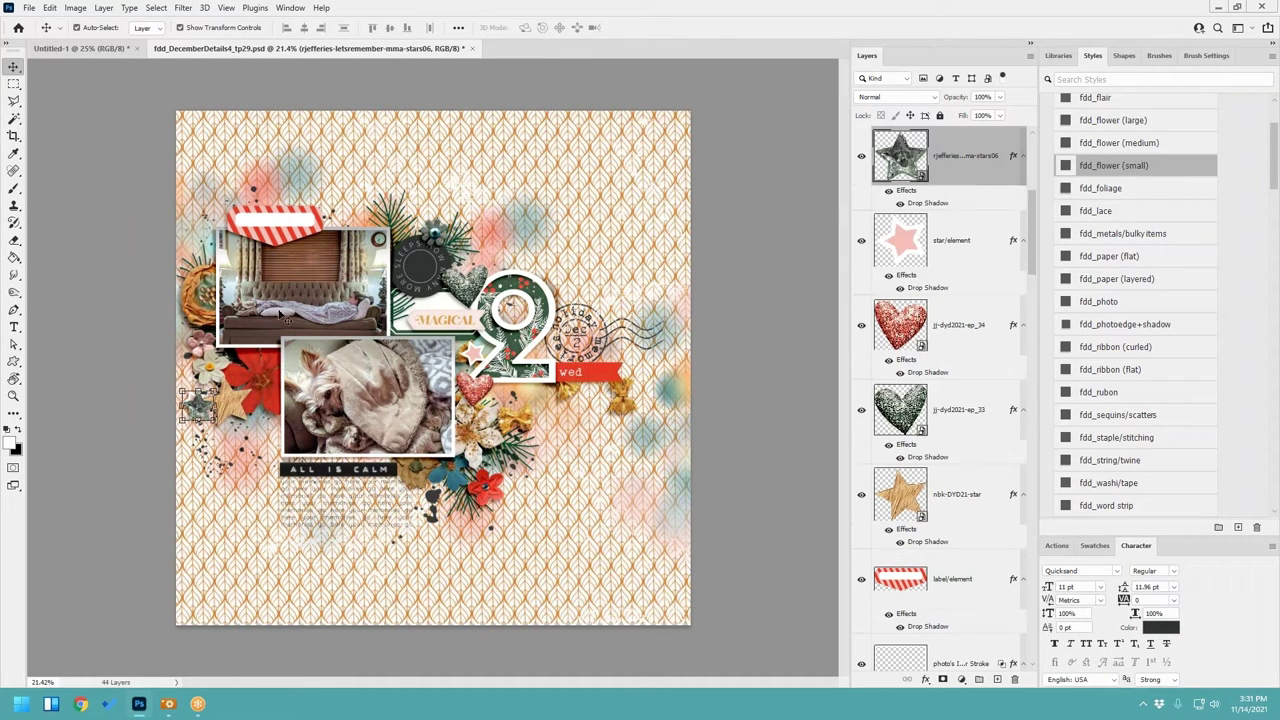
left_click(946, 249)
right_click(946, 245)
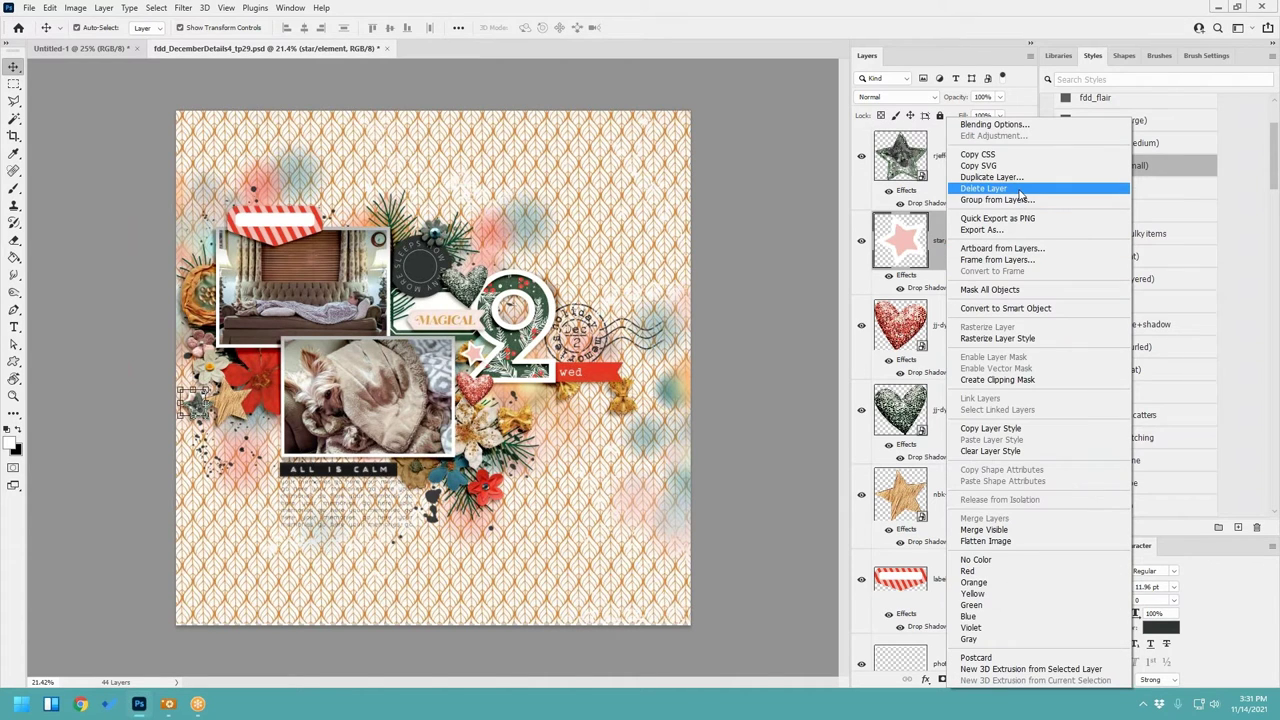
left_click(1020, 191)
Step: Add the string above the journaling layer behind the number 2, copy it behind the red flower cluster, and give both the fdd_string/twine shadow
scroll(661, 367, "up", 1)
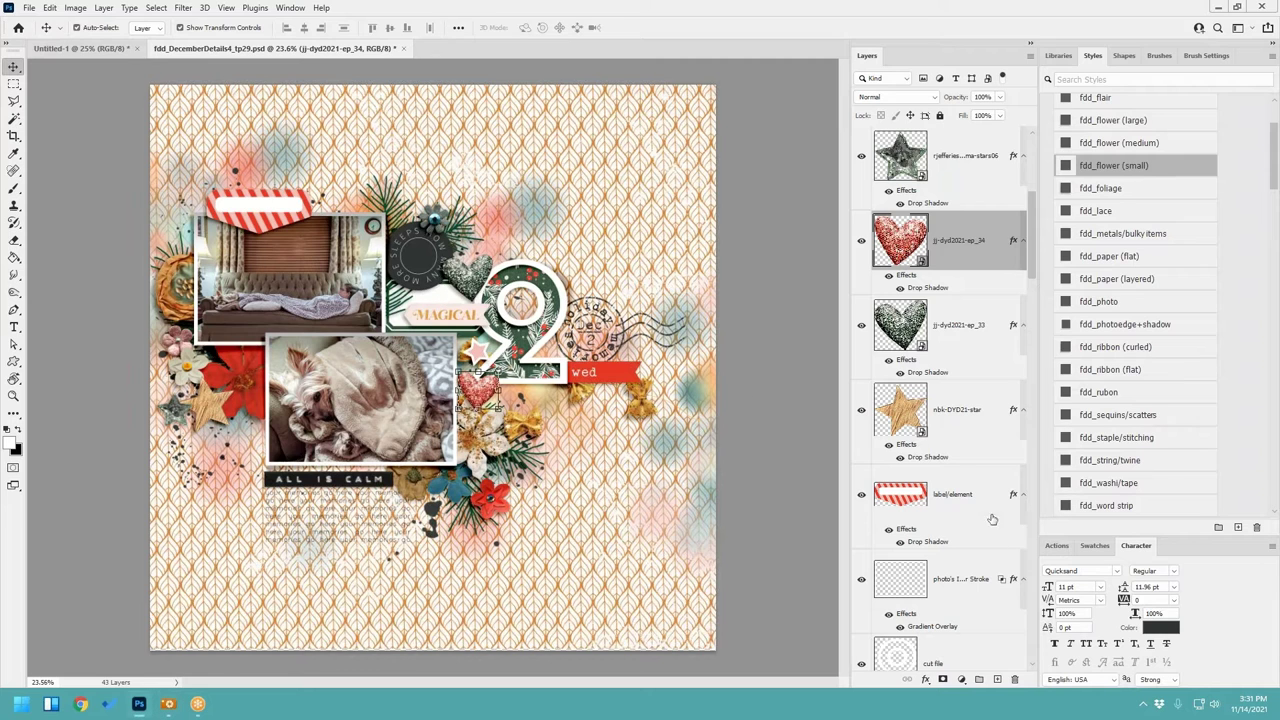
scroll(990, 520, "down", 10)
scroll(984, 548, "down", 5)
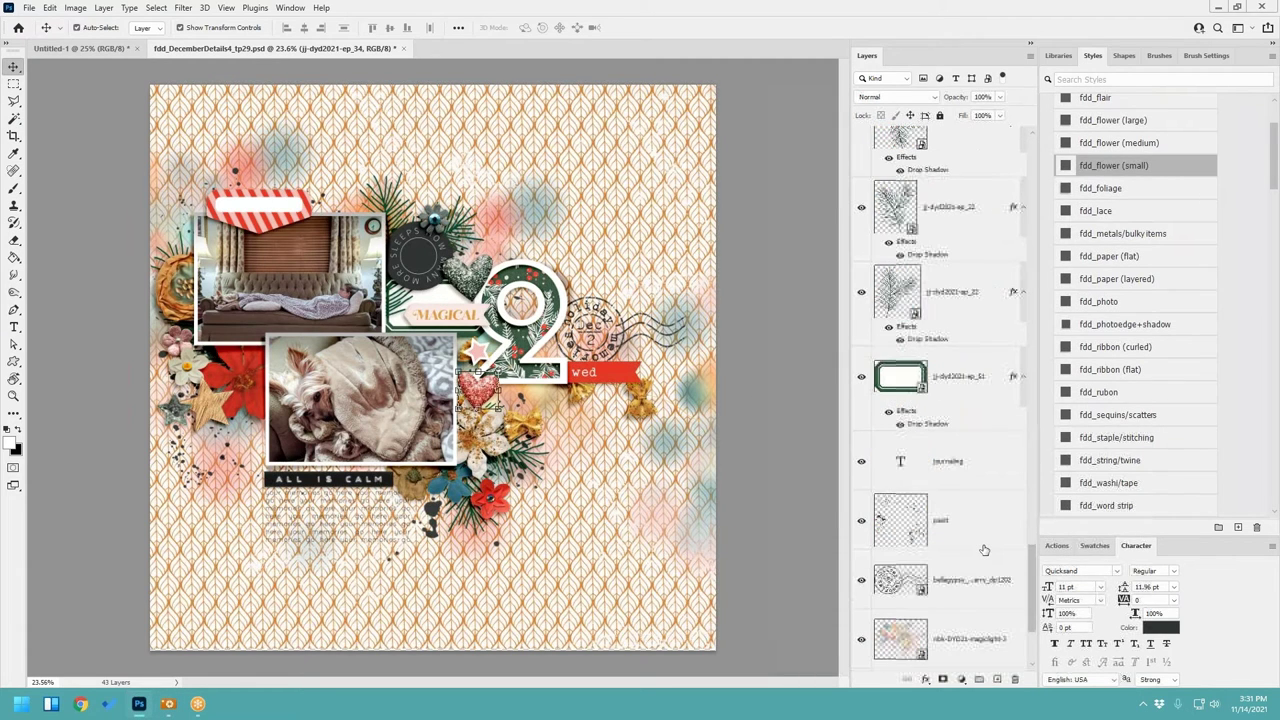
left_click(964, 460)
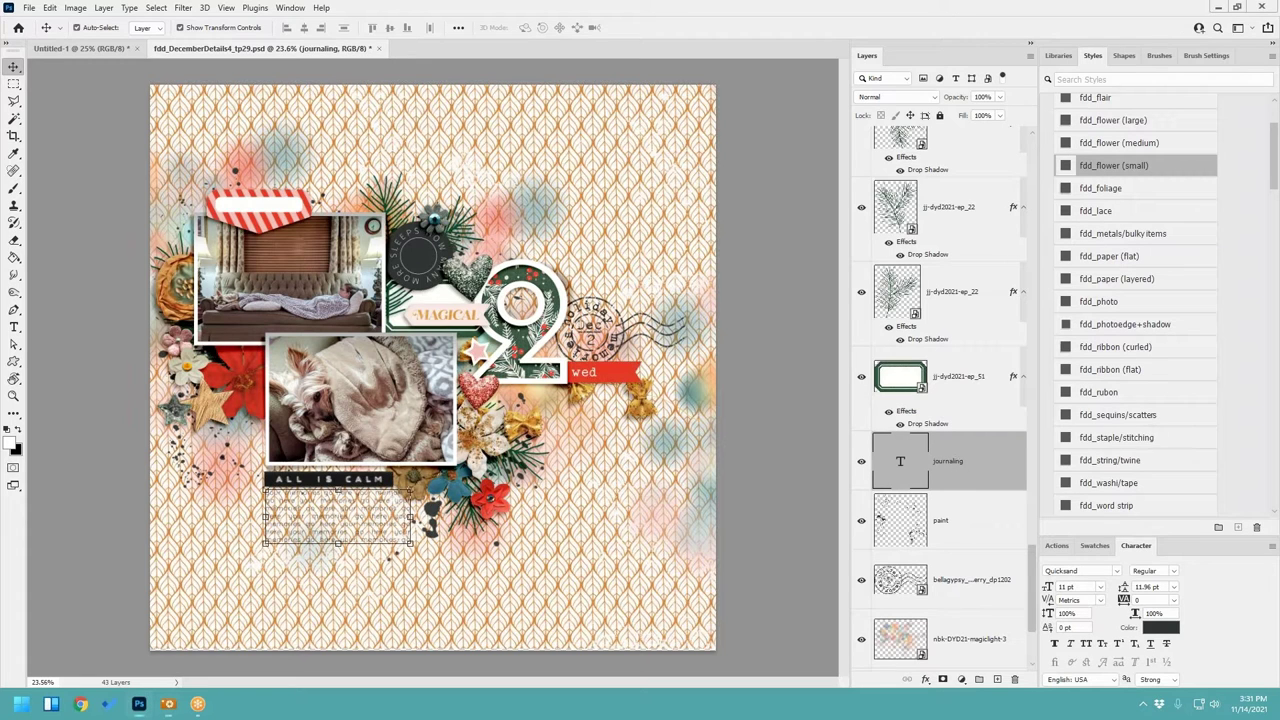
key("ctrl+v")
left_click_drag(460, 384, 468, 312)
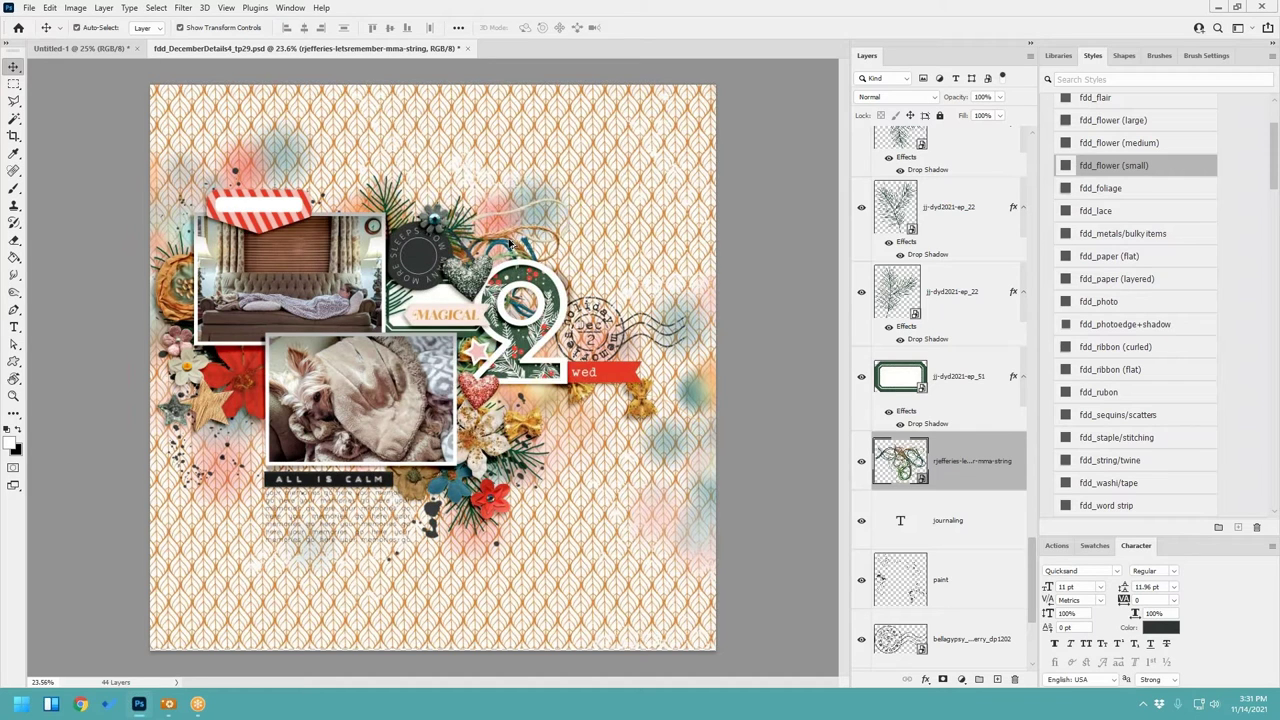
left_click_drag(505, 237, 300, 346)
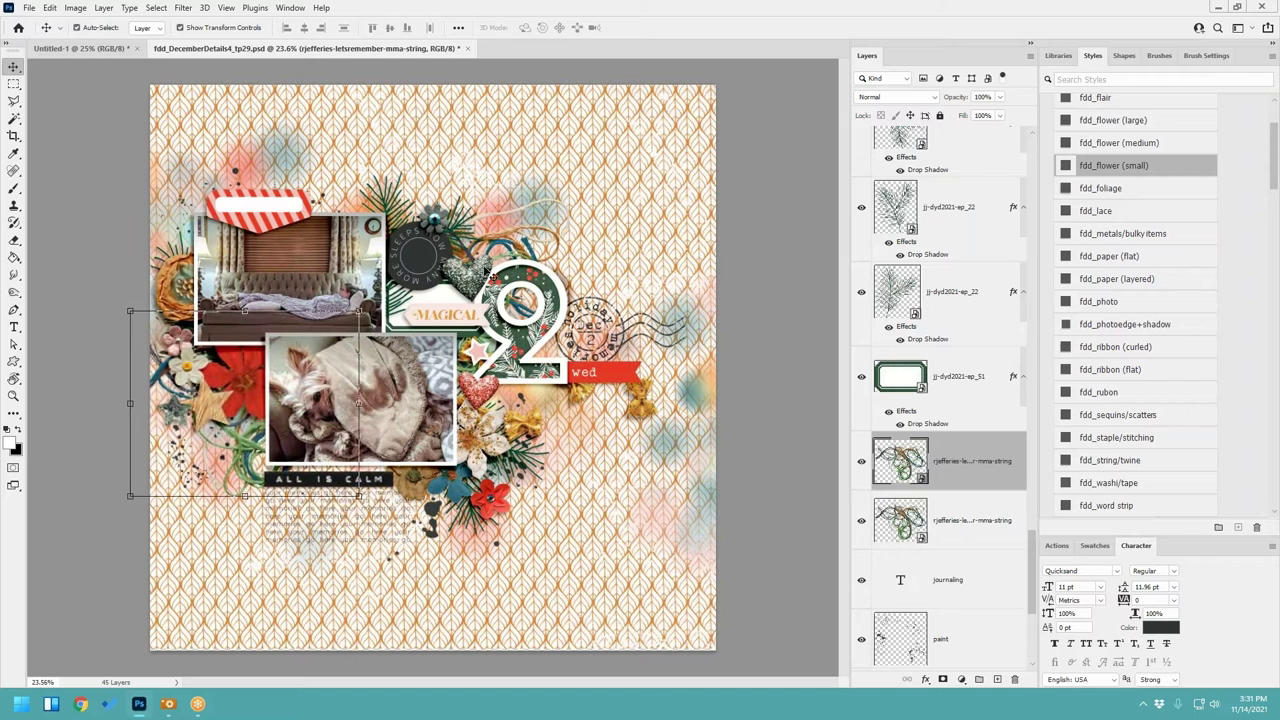
left_click(961, 532, "shift")
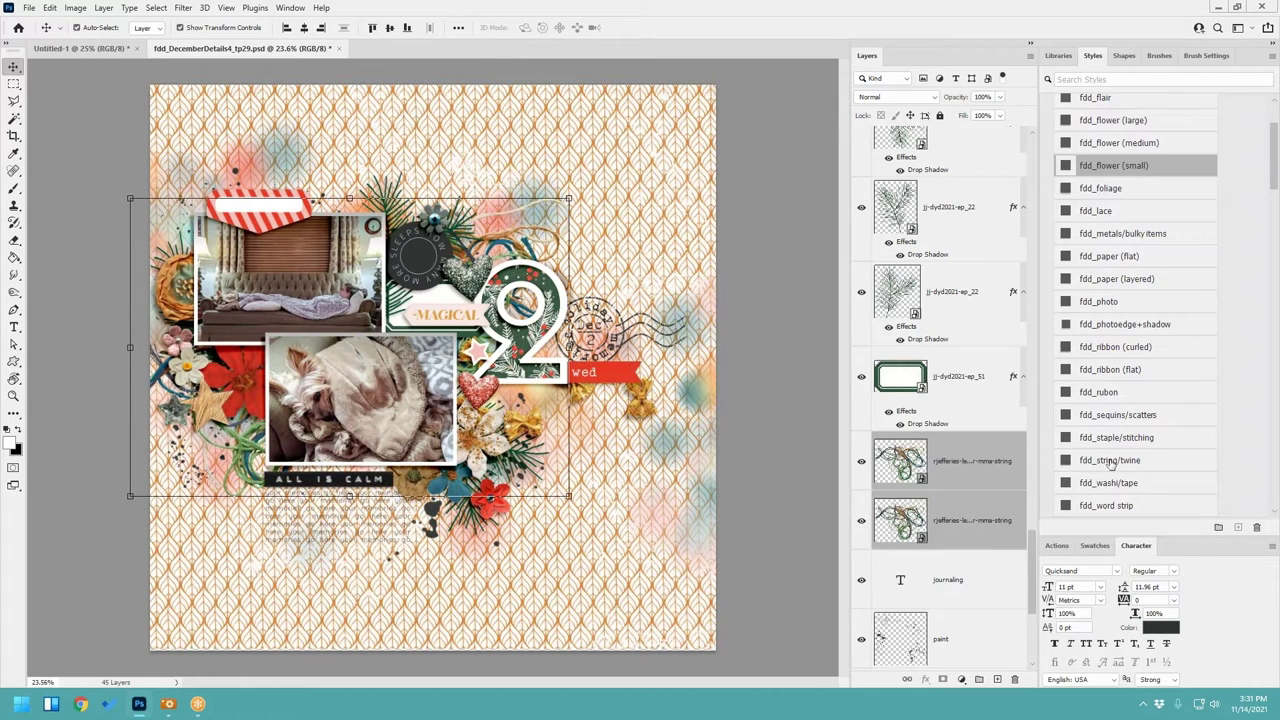
left_click(1110, 460)
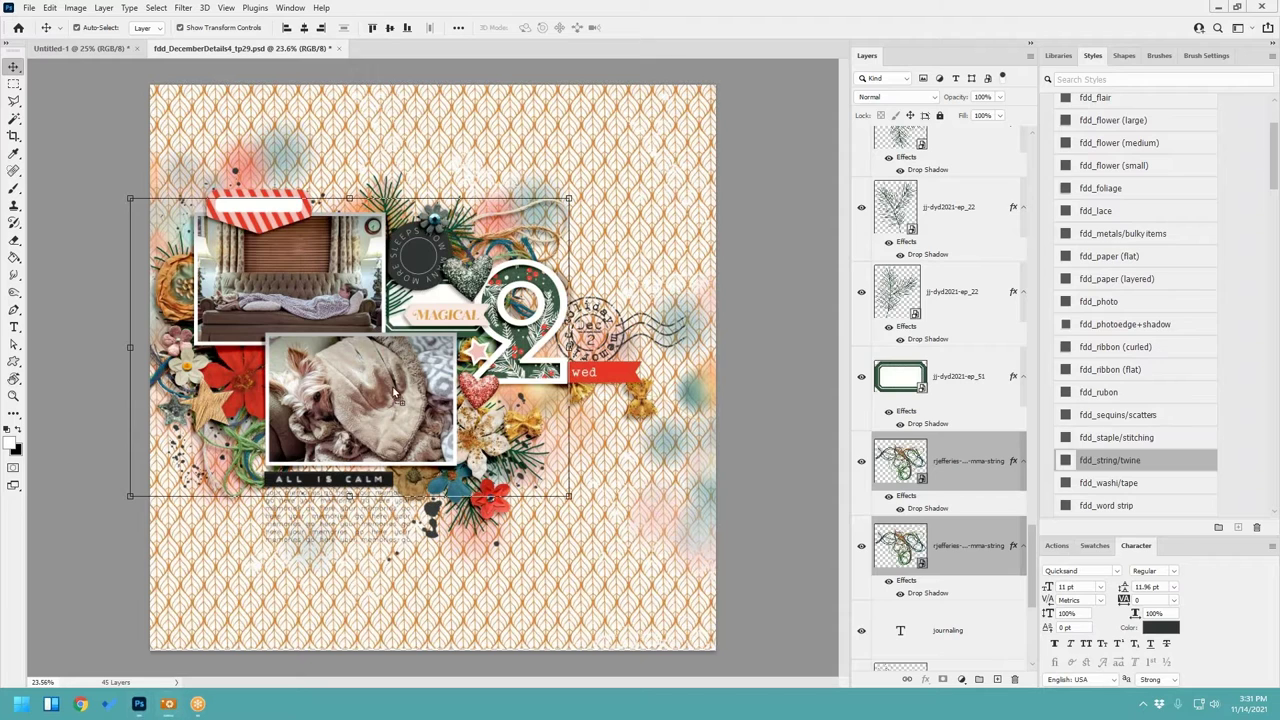
Step: Add the hanging kraft tag below the wooden star, scaled to 68.10% with the fdd_string/twine shadow
key("ctrl+v")
left_click_drag(418, 356, 200, 409)
left_click_drag(259, 312, 250, 360)
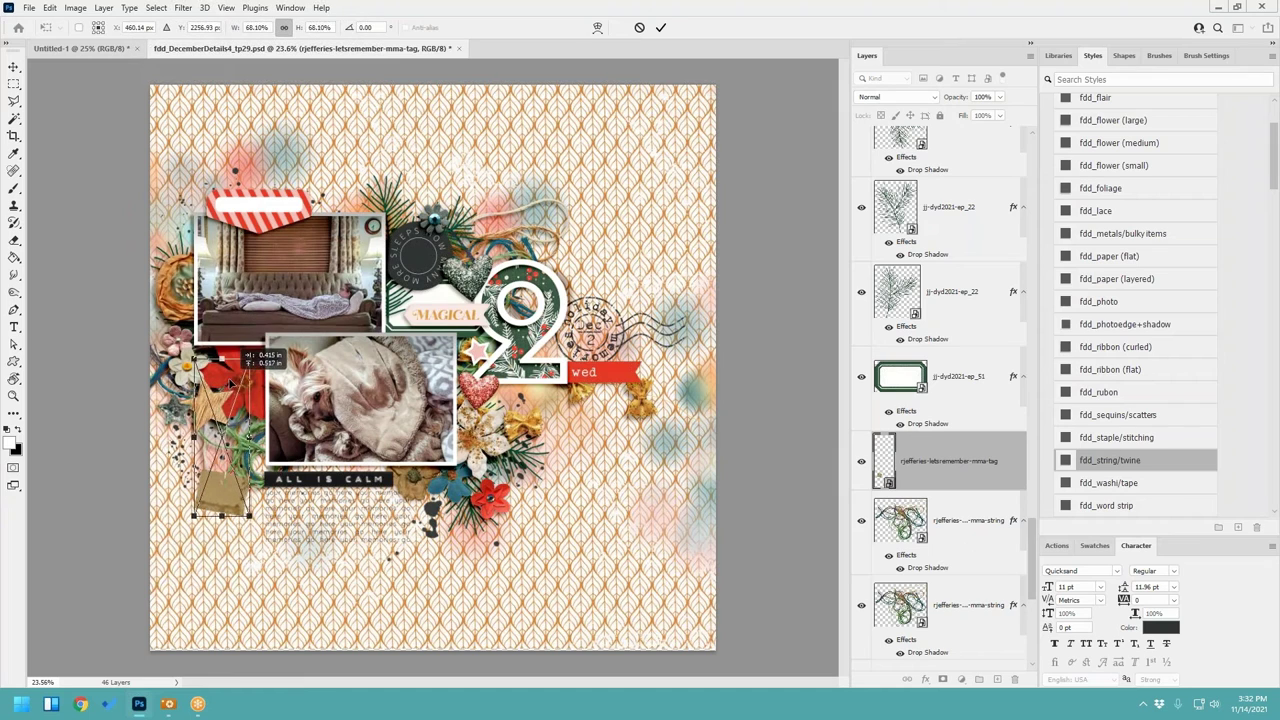
left_click(660, 27)
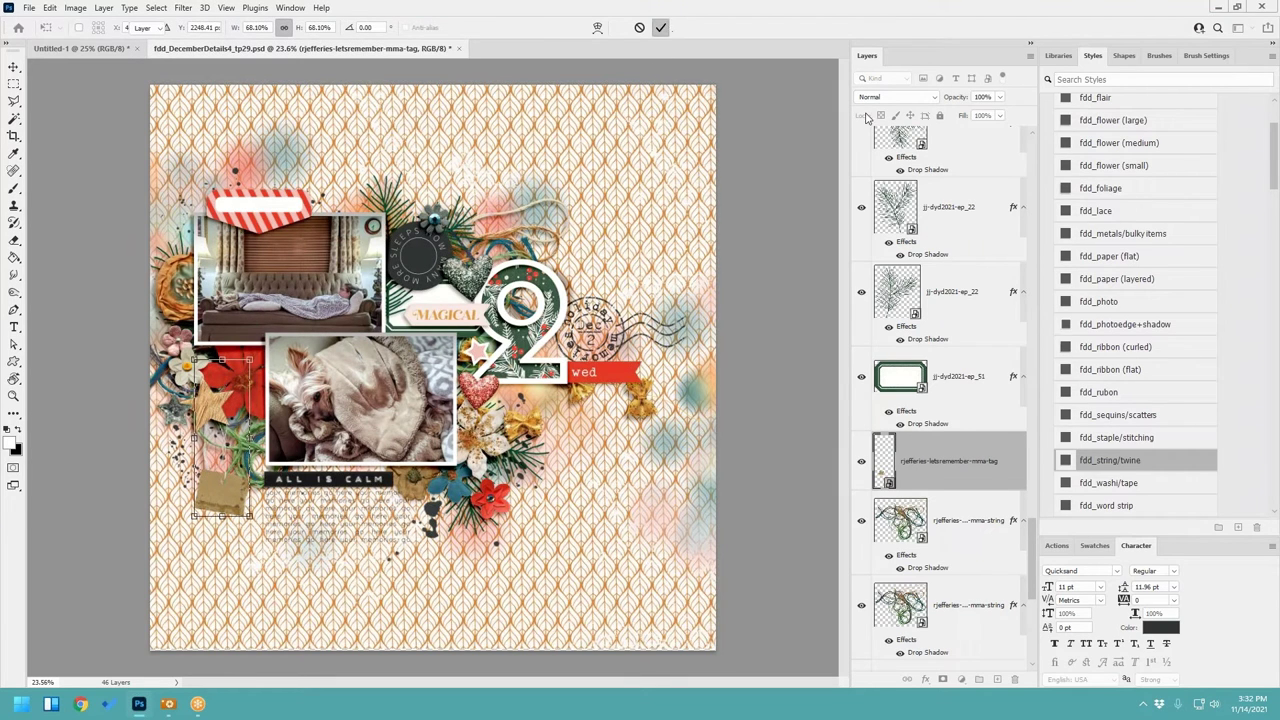
left_click(1135, 457)
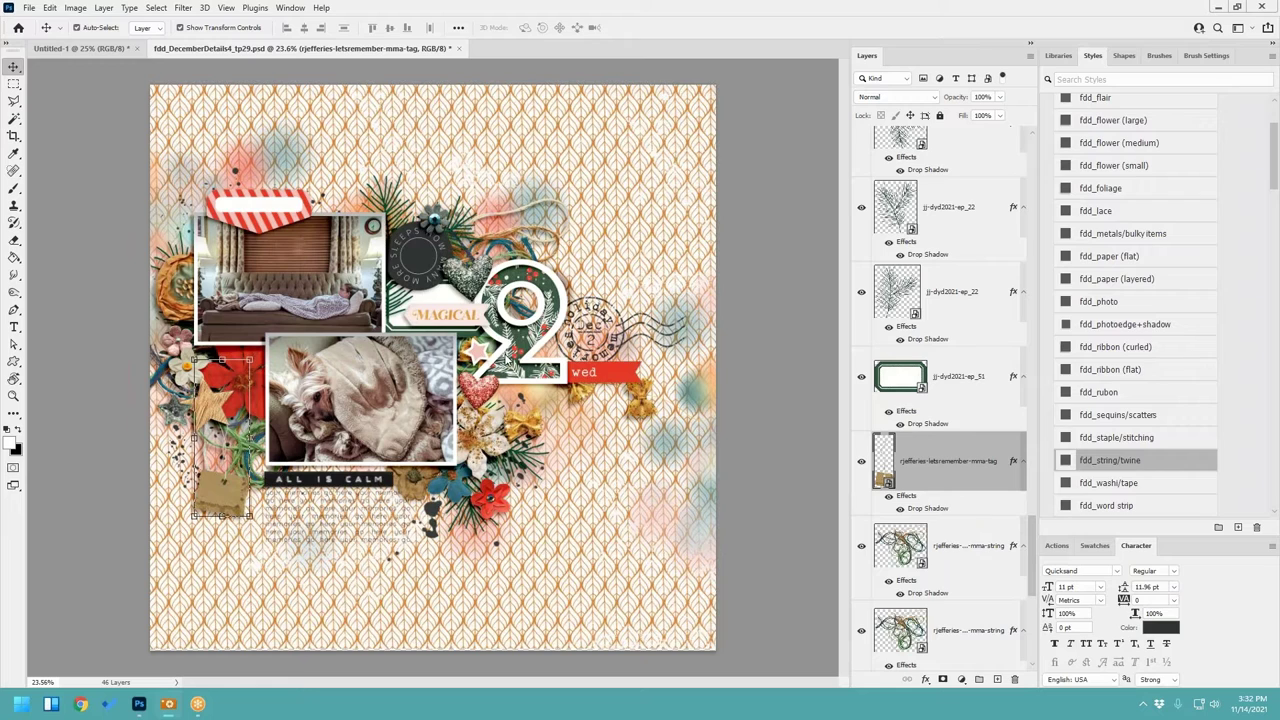
Step: Replace the pink star beside the large number 2 with the Santa face, using the fdd_paper (layered) shadow
left_click(478, 352)
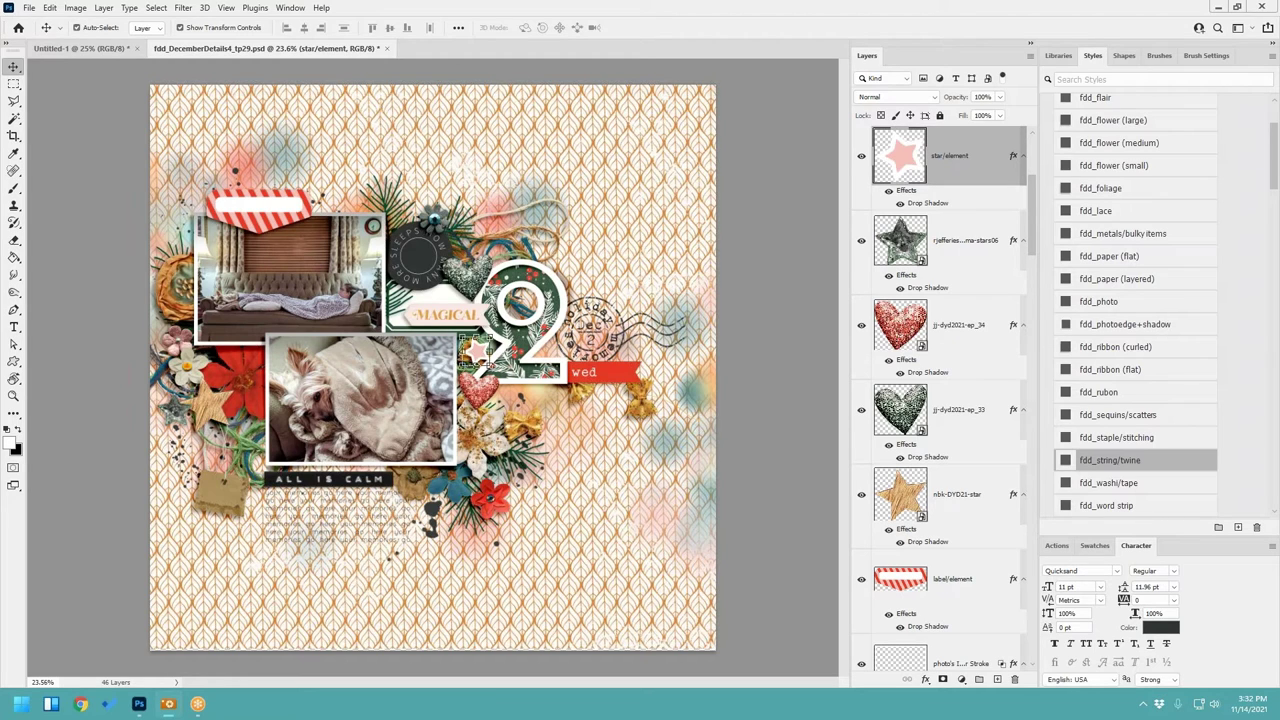
left_click_drag(690, 268, 493, 347)
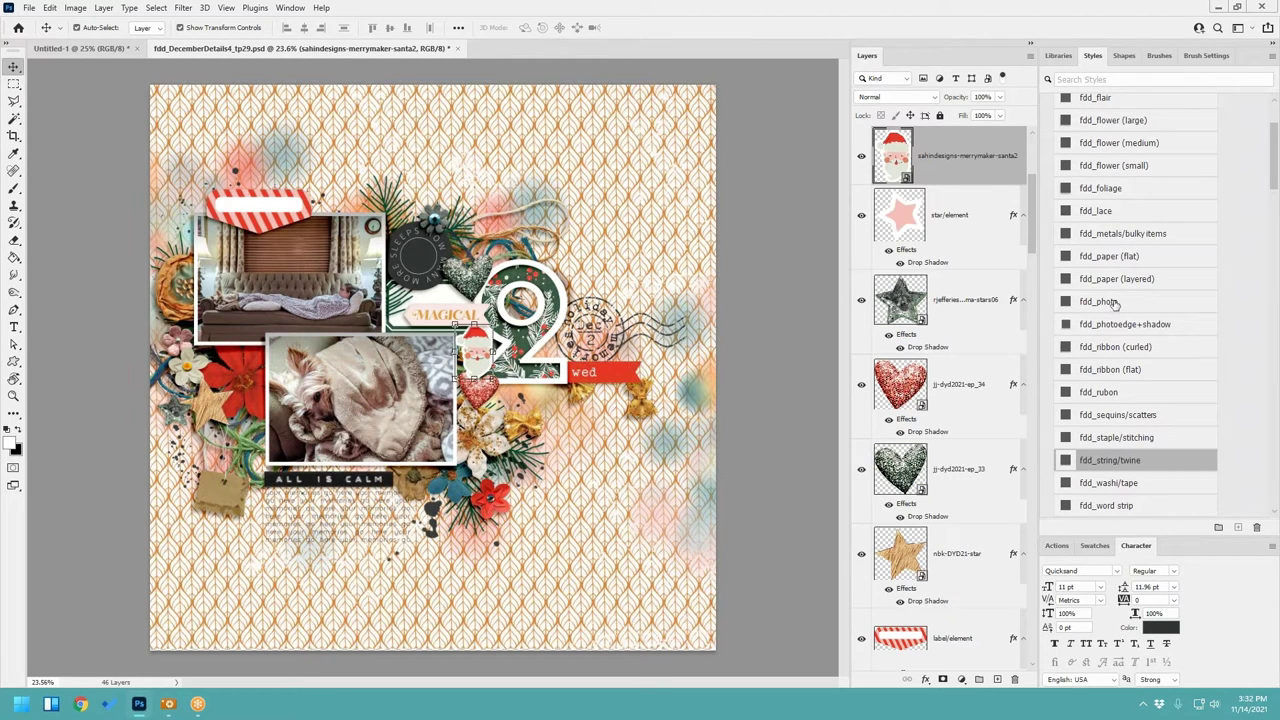
left_click(1135, 280)
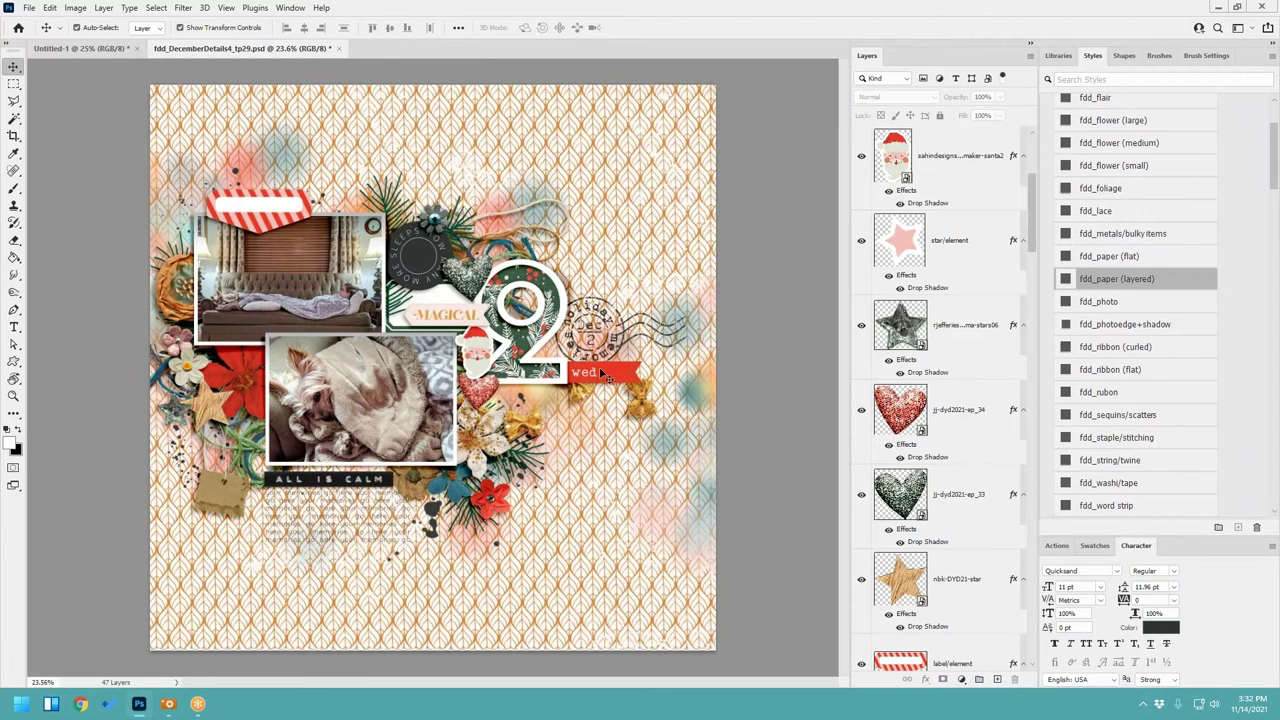
right_click(969, 248)
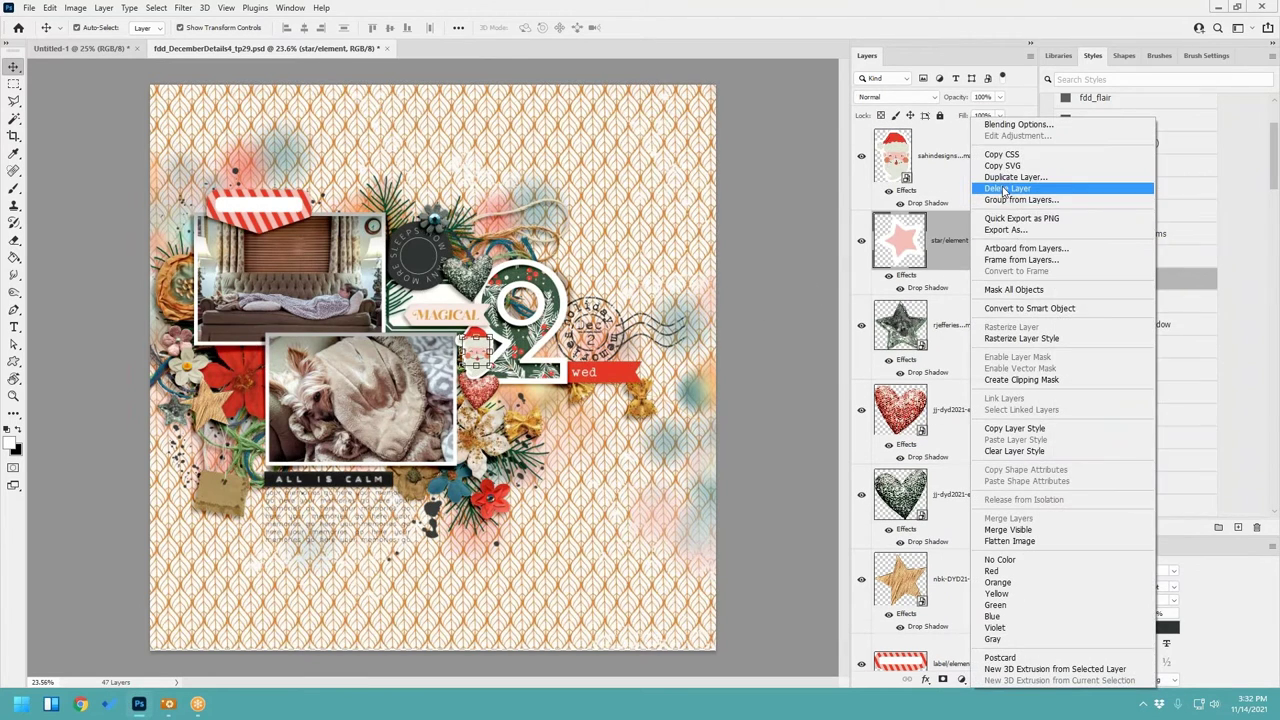
left_click(1040, 192)
Step: Move the Santa layer beneath the striped label layer and shift the red glitter heart slightly toward the number 2
left_click_drag(958, 255, 895, 640)
left_click_drag(482, 354, 492, 391)
left_click(760, 403)
left_click(793, 410)
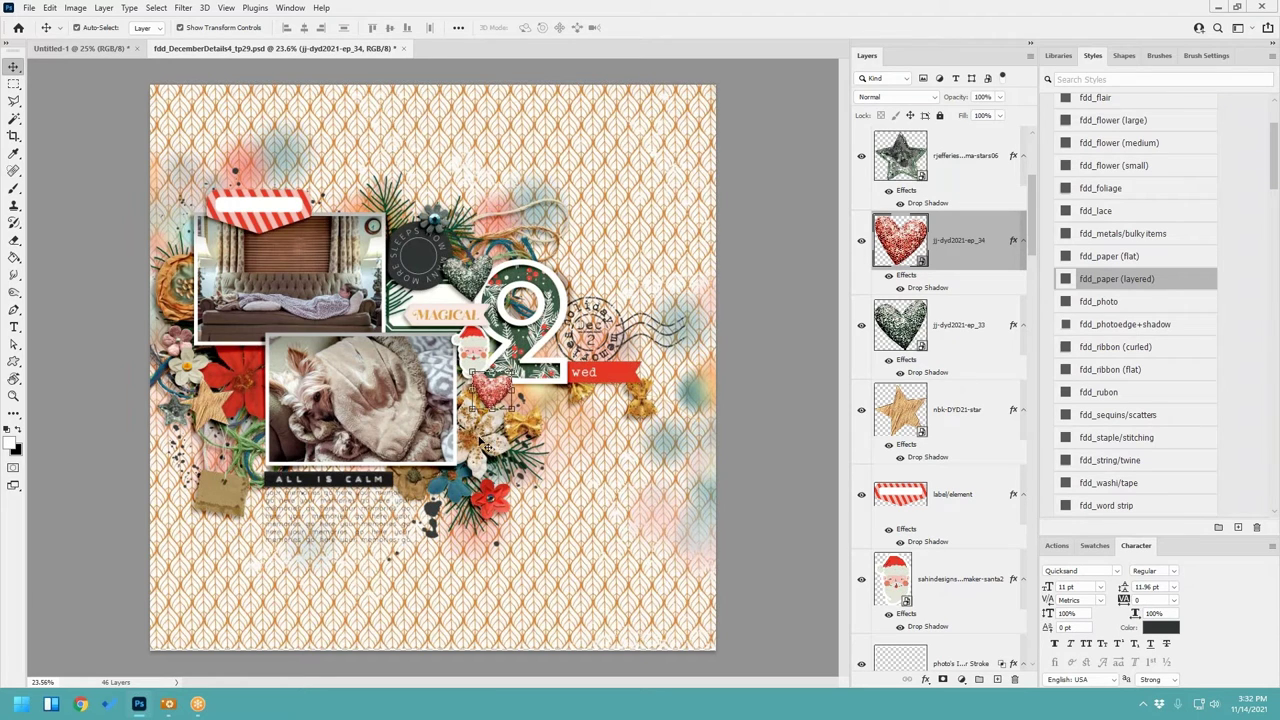
Step: Add the green December 2 card above the tan flower layer, positioned just below the large number 2 with the fdd_paper (layered) shadow
left_click(417, 480)
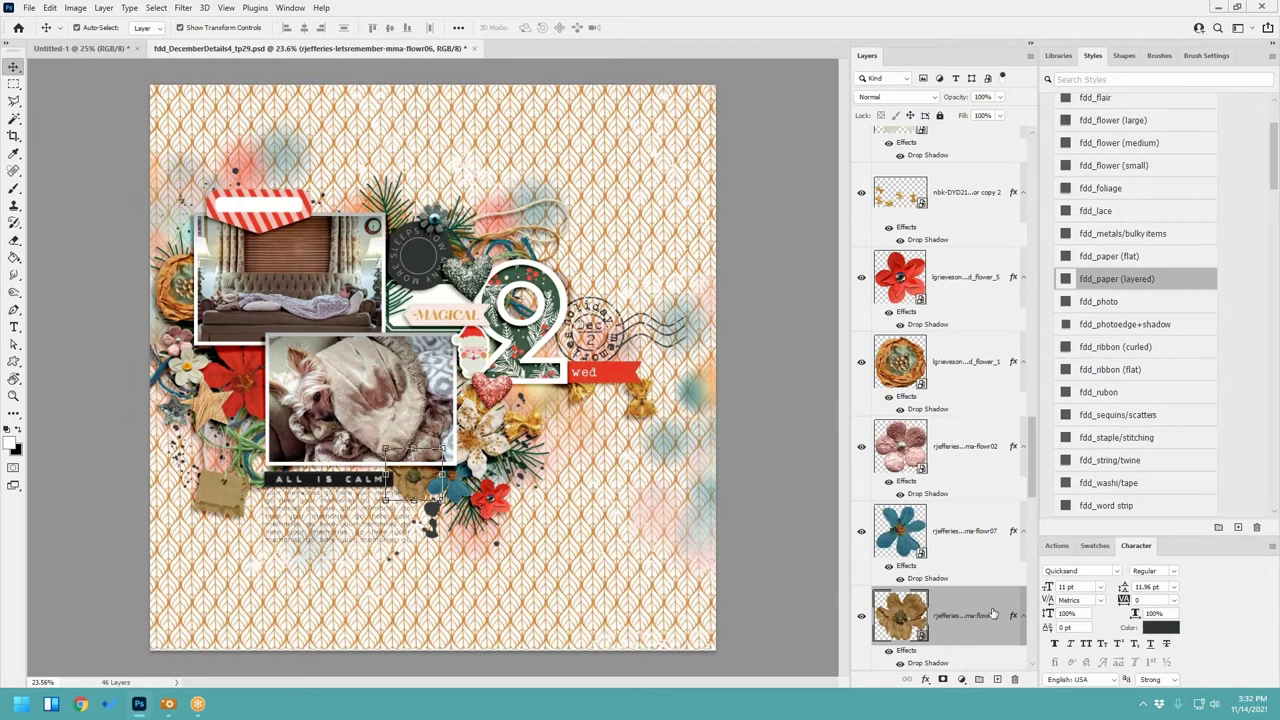
scroll(992, 614, "down", 3)
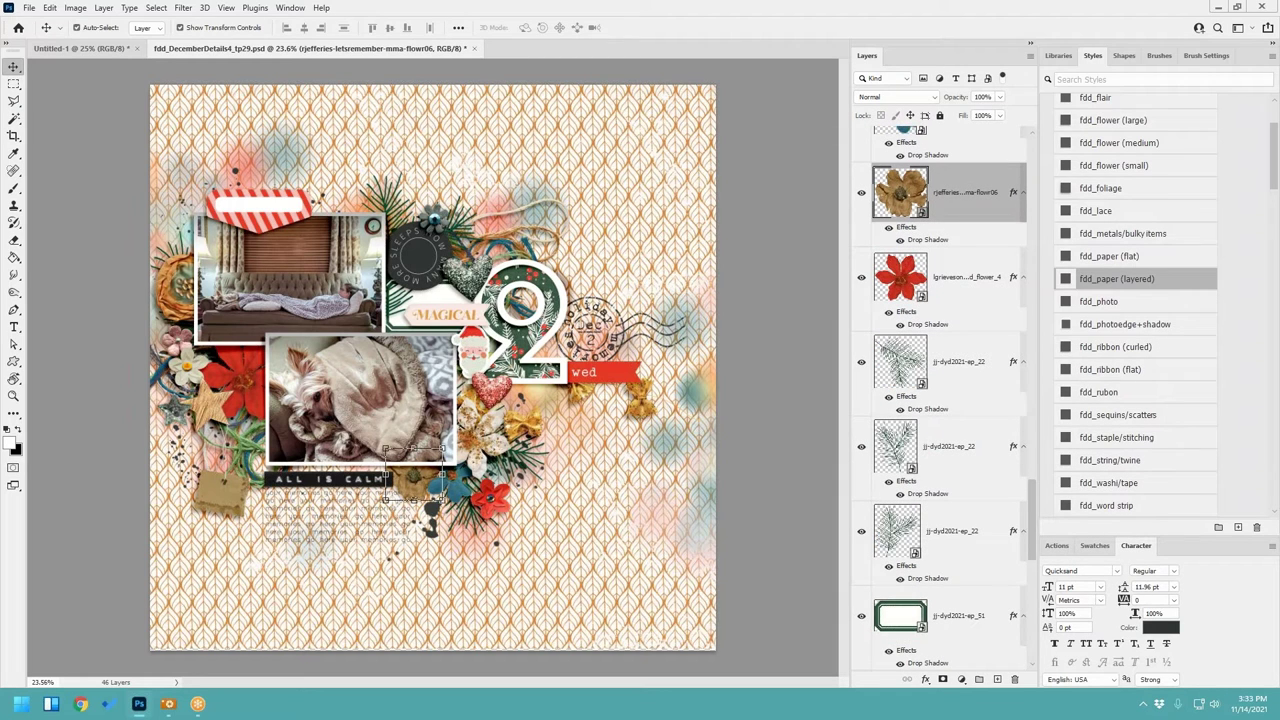
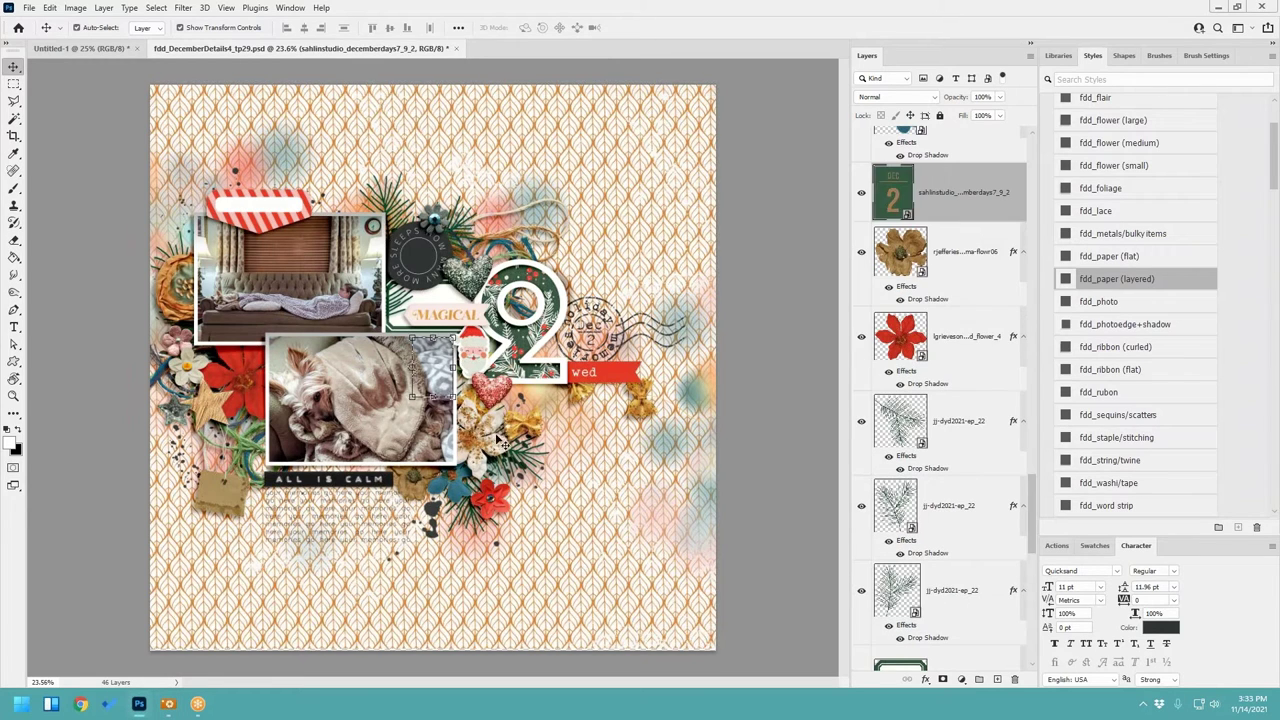
left_click_drag(449, 390, 567, 430)
left_click(1107, 279)
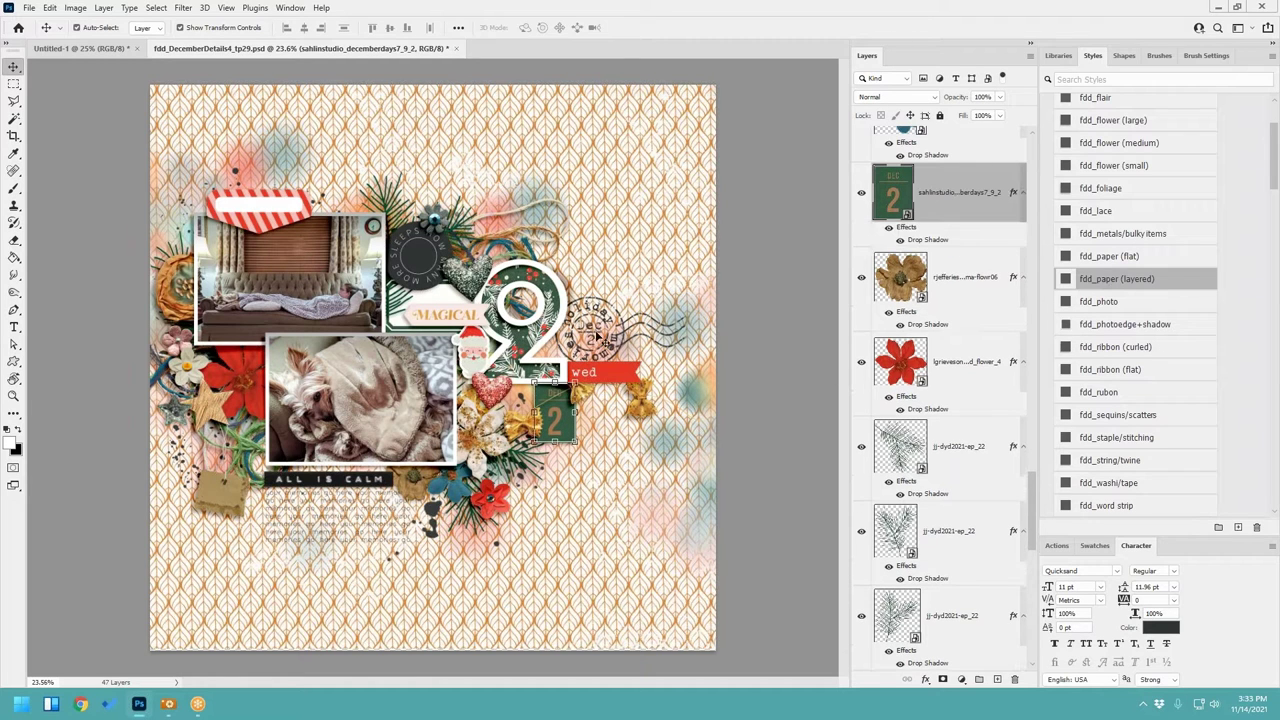
left_click(801, 405)
left_click_drag(638, 404, 639, 404)
left_click_drag(553, 436, 566, 431)
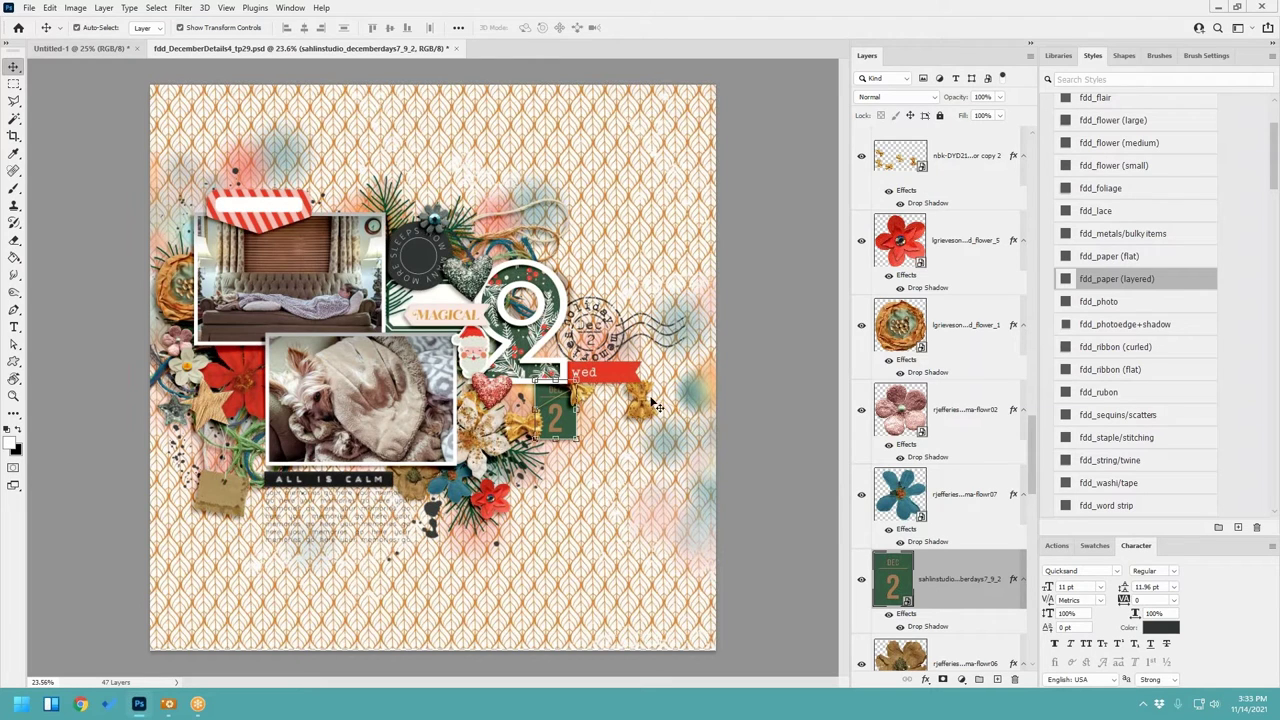
left_click(755, 400)
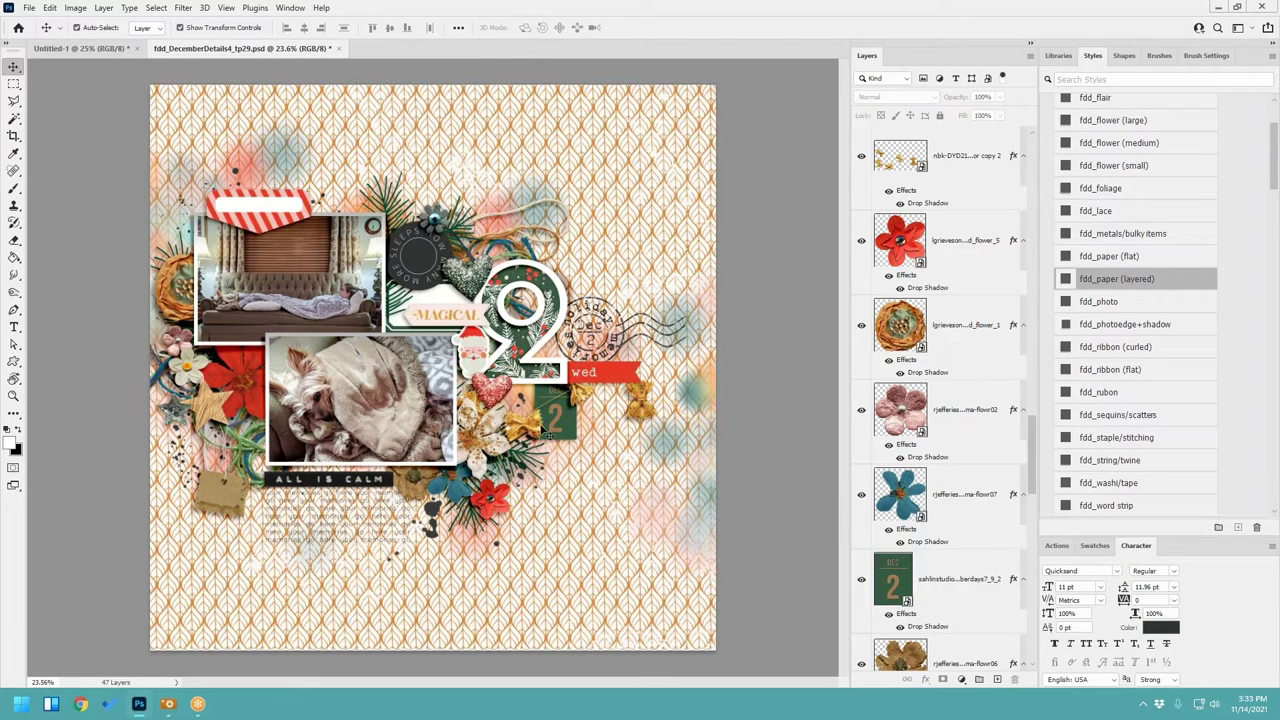
Step: Replace the red striped label above the top photo with the Stay Cozy label, scaled to 71.80% with the fdd_paper (layered) shadow
left_click(563, 432)
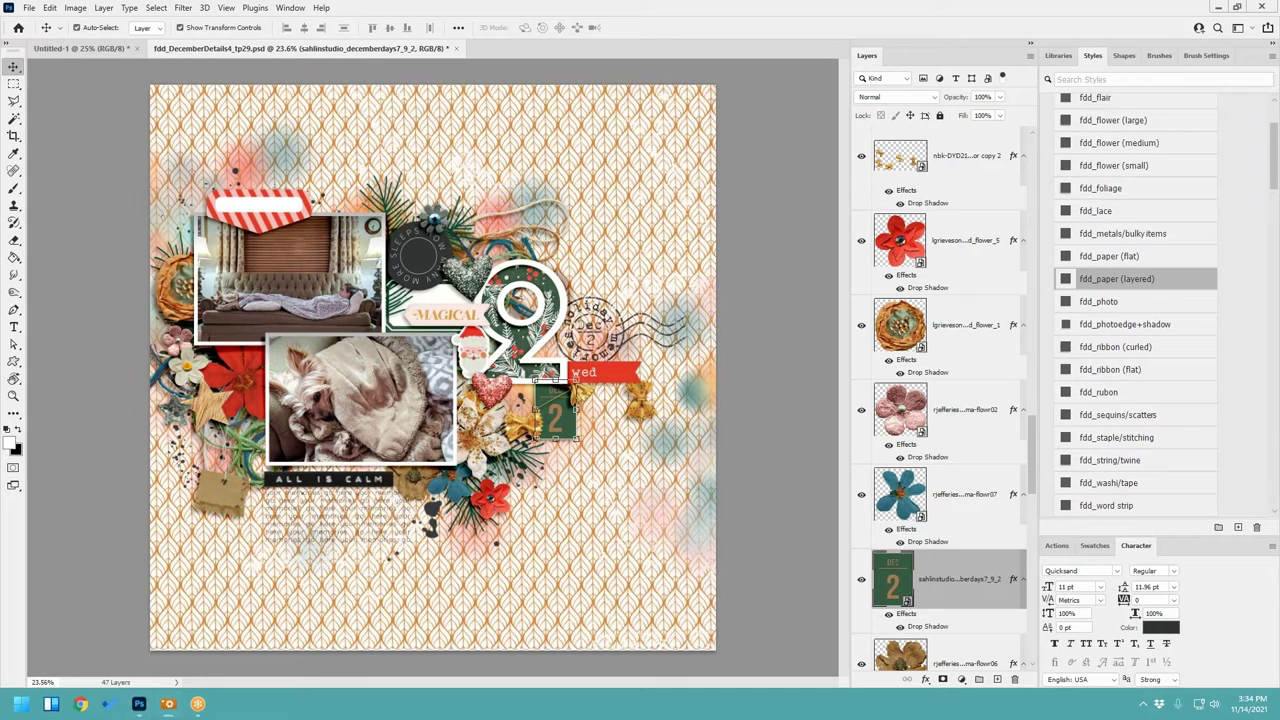
left_click(284, 218)
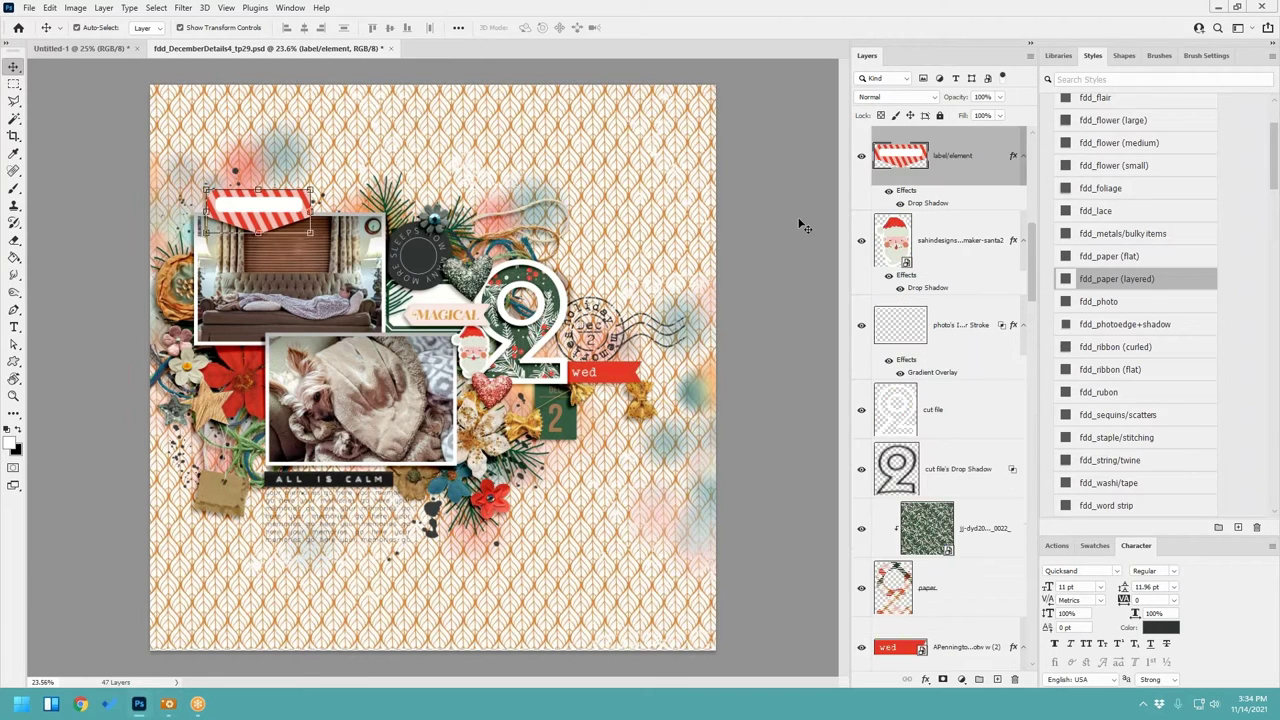
key("ctrl+v")
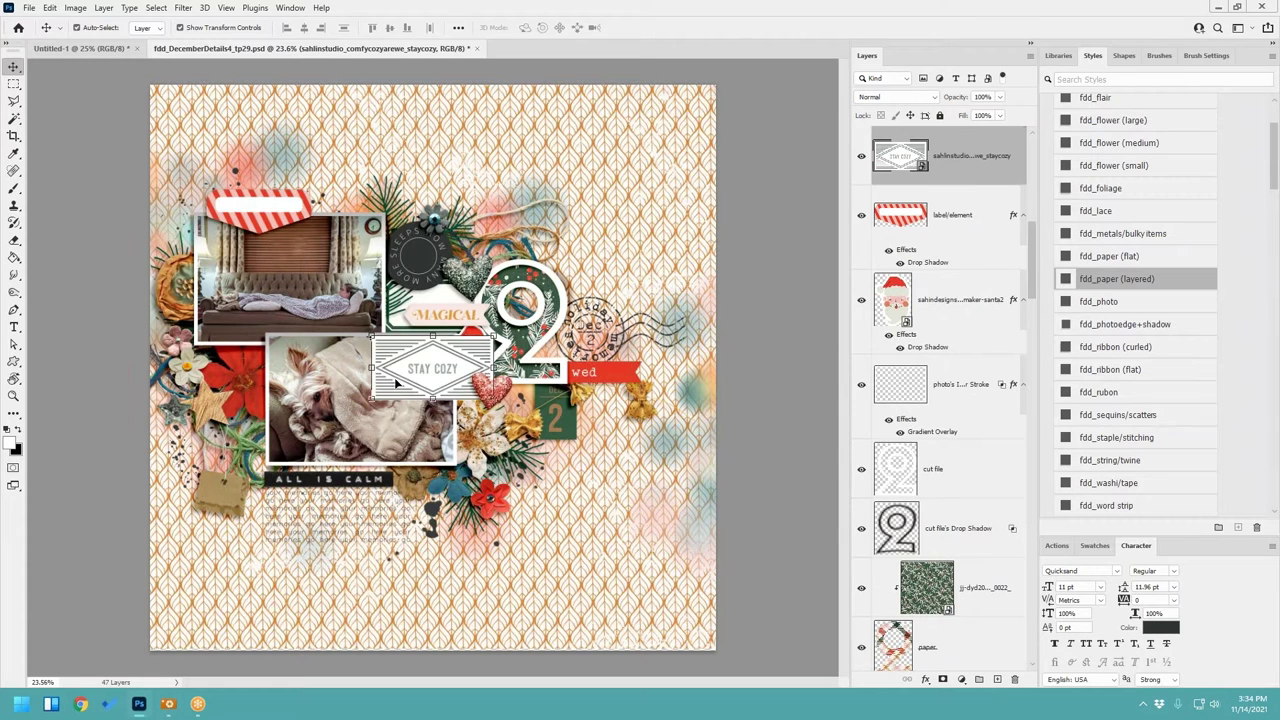
left_click_drag(442, 370, 296, 203)
left_click(1127, 285)
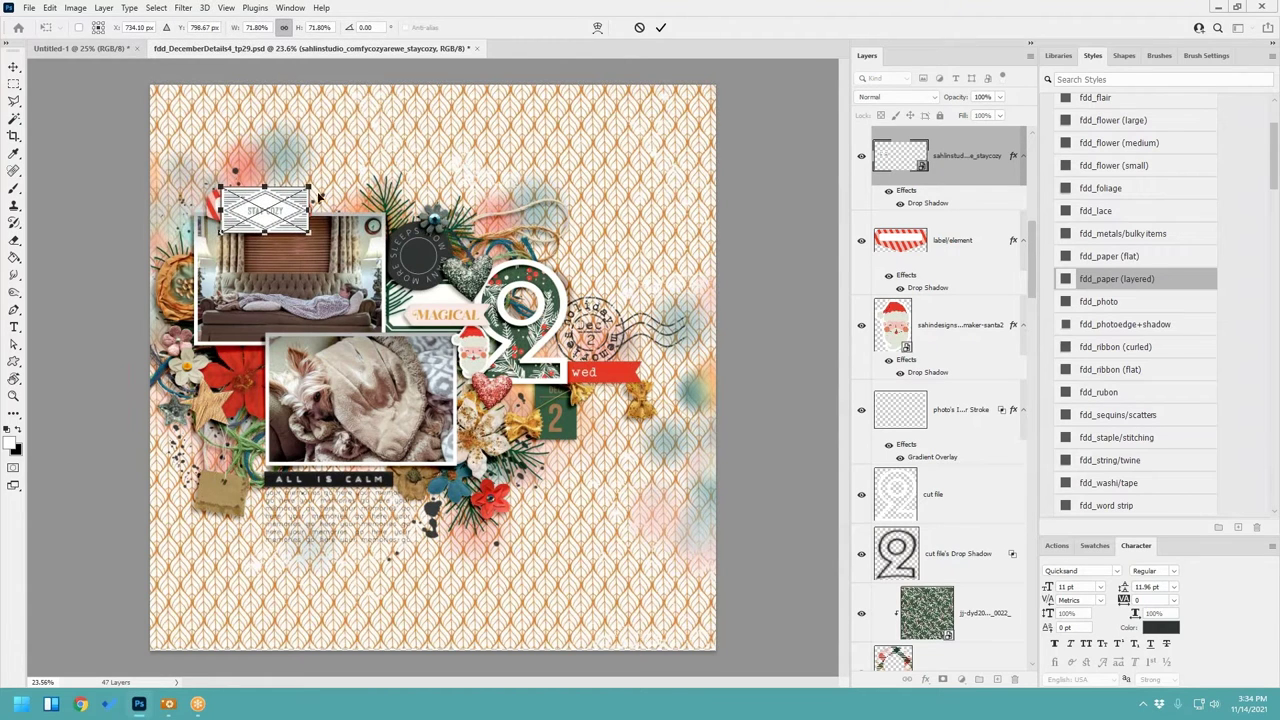
left_click(660, 27)
right_click(965, 245)
left_click(1003, 189)
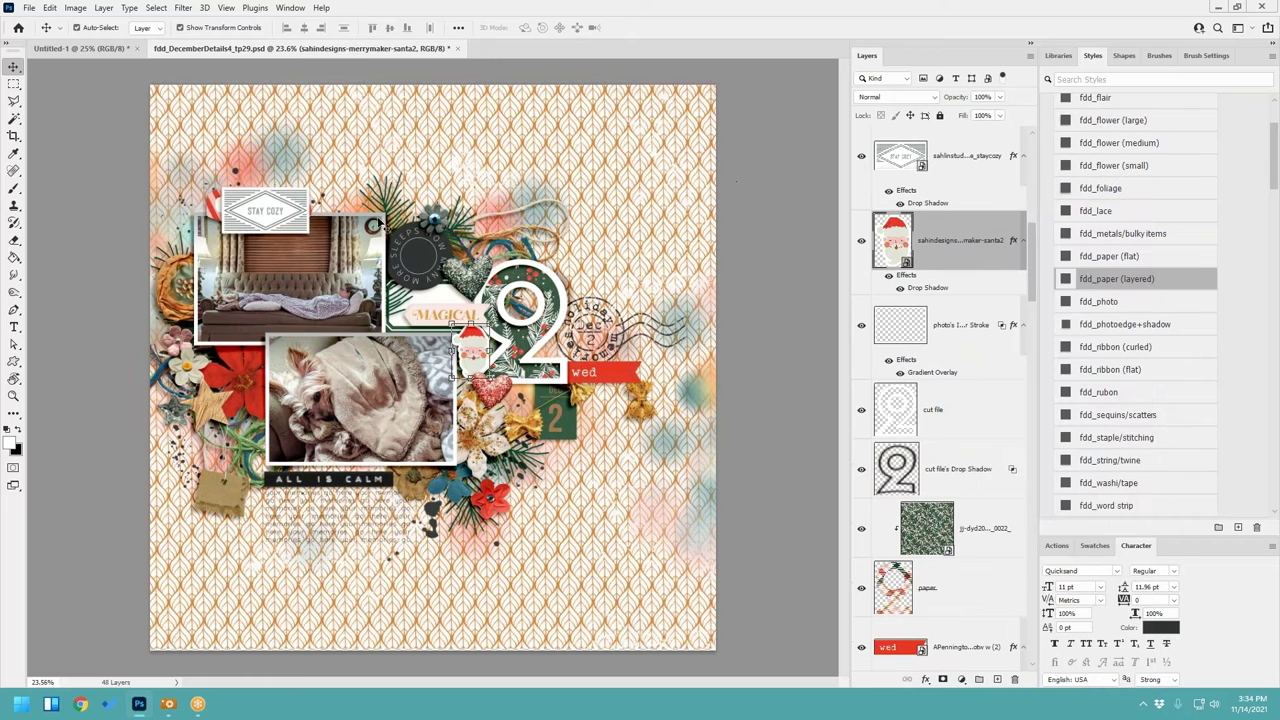
left_click_drag(303, 210, 293, 214)
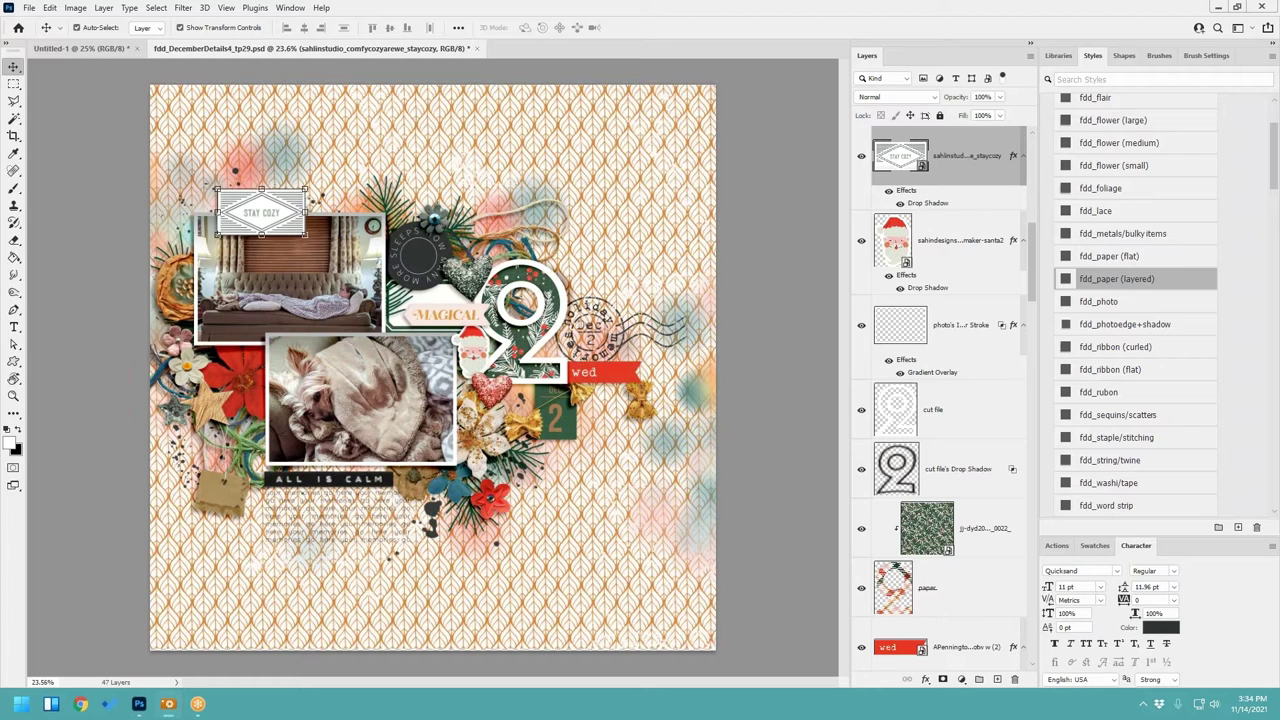
Step: Add the sequin-filled transparent card with the fdd_acrylic shadow, placed directly below the red wed banner
key("ctrl+v")
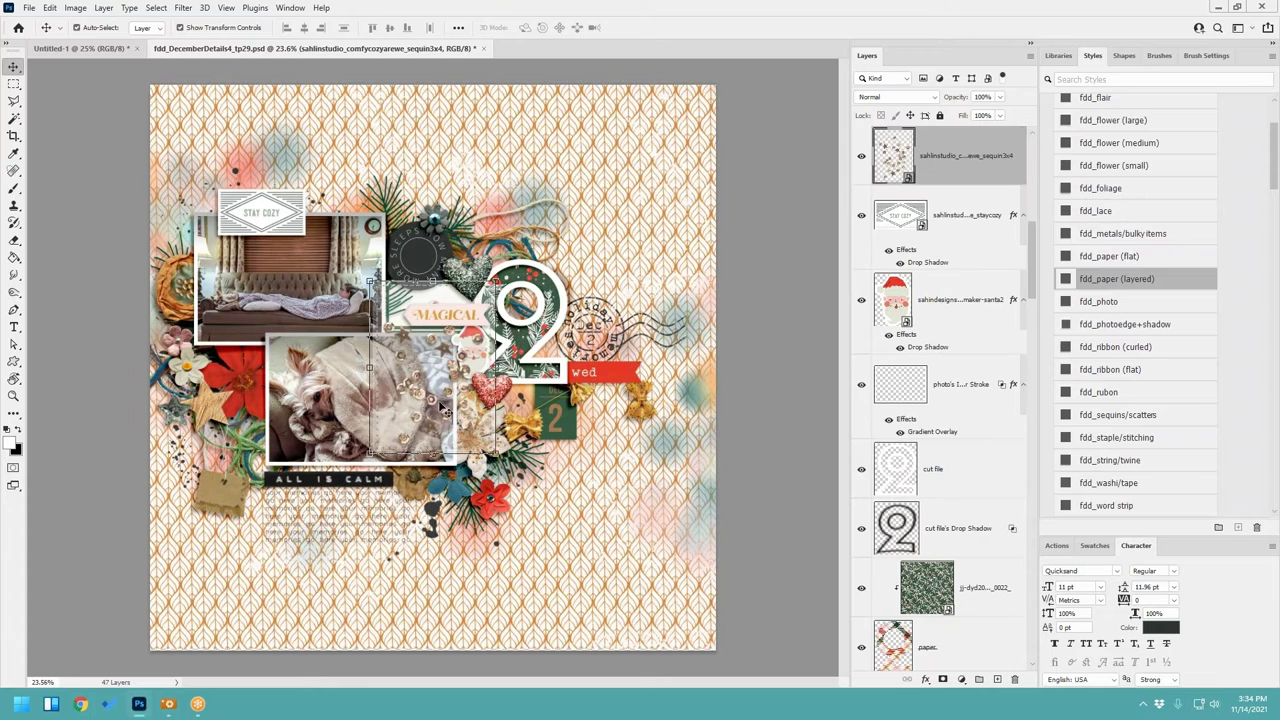
left_click_drag(495, 430, 655, 574)
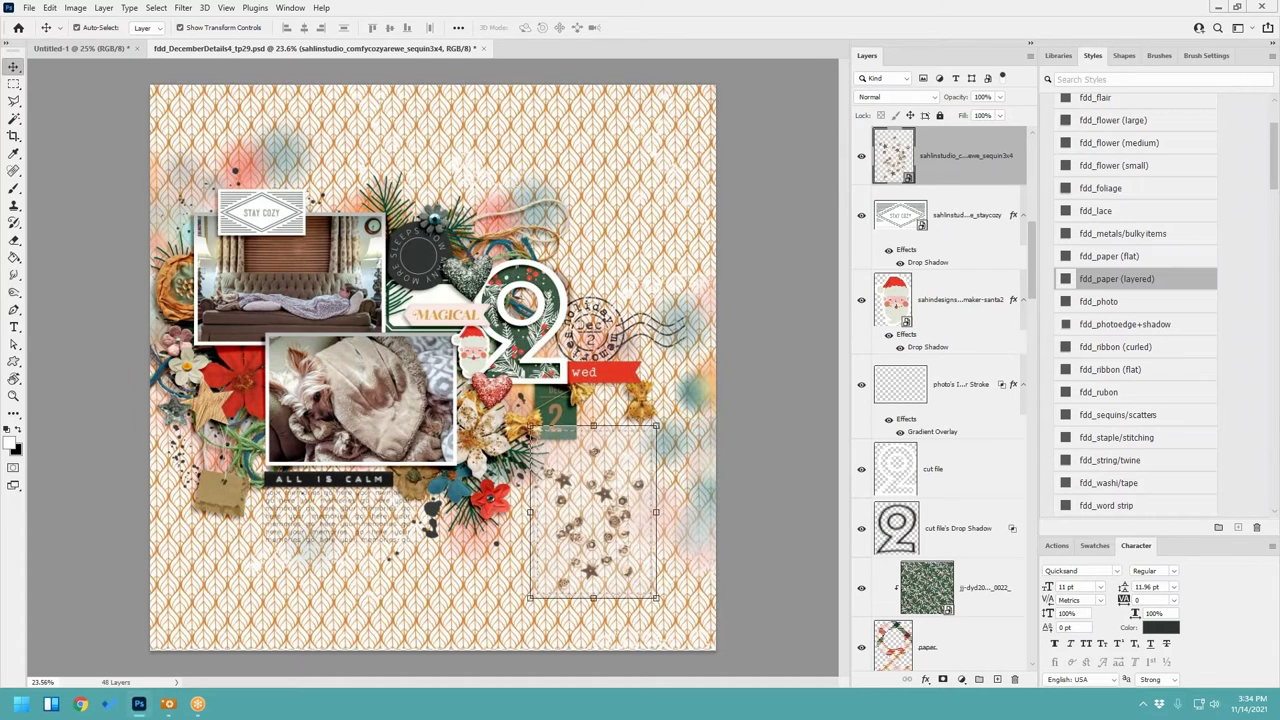
scroll(1108, 146, "up", 3)
scroll(1108, 146, "up", 2)
left_click(1108, 146)
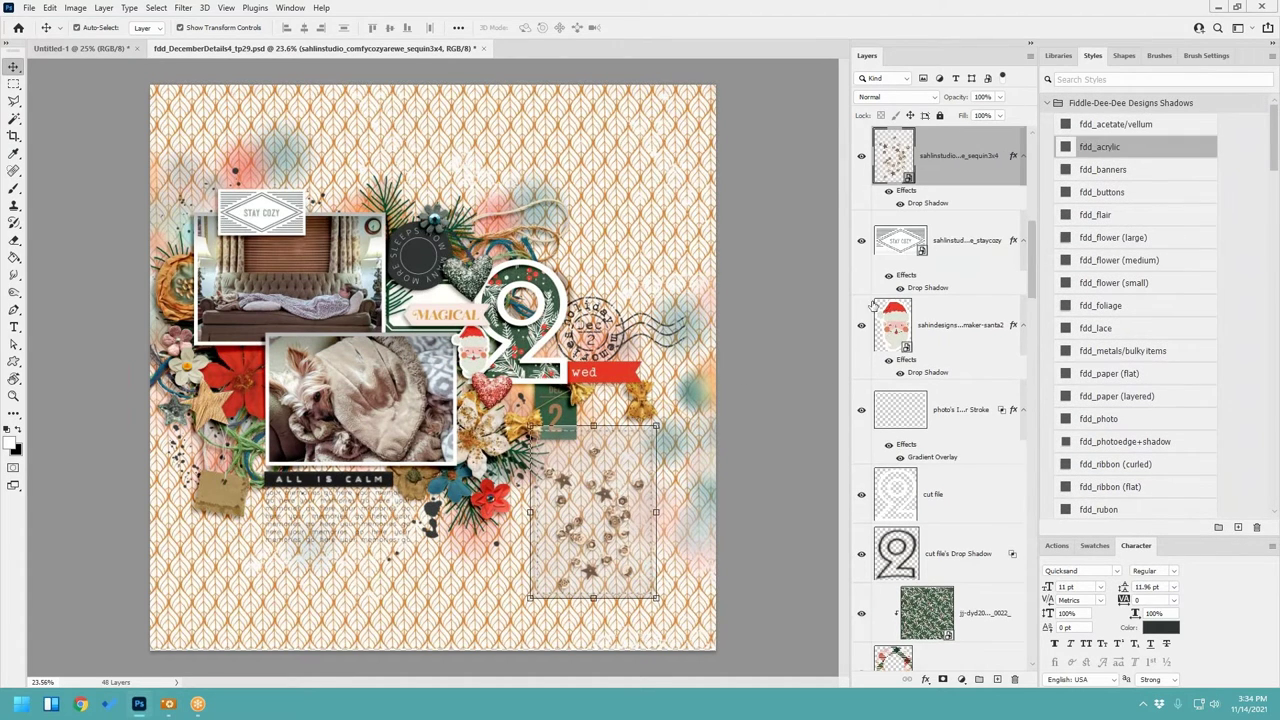
left_click_drag(622, 484, 612, 420)
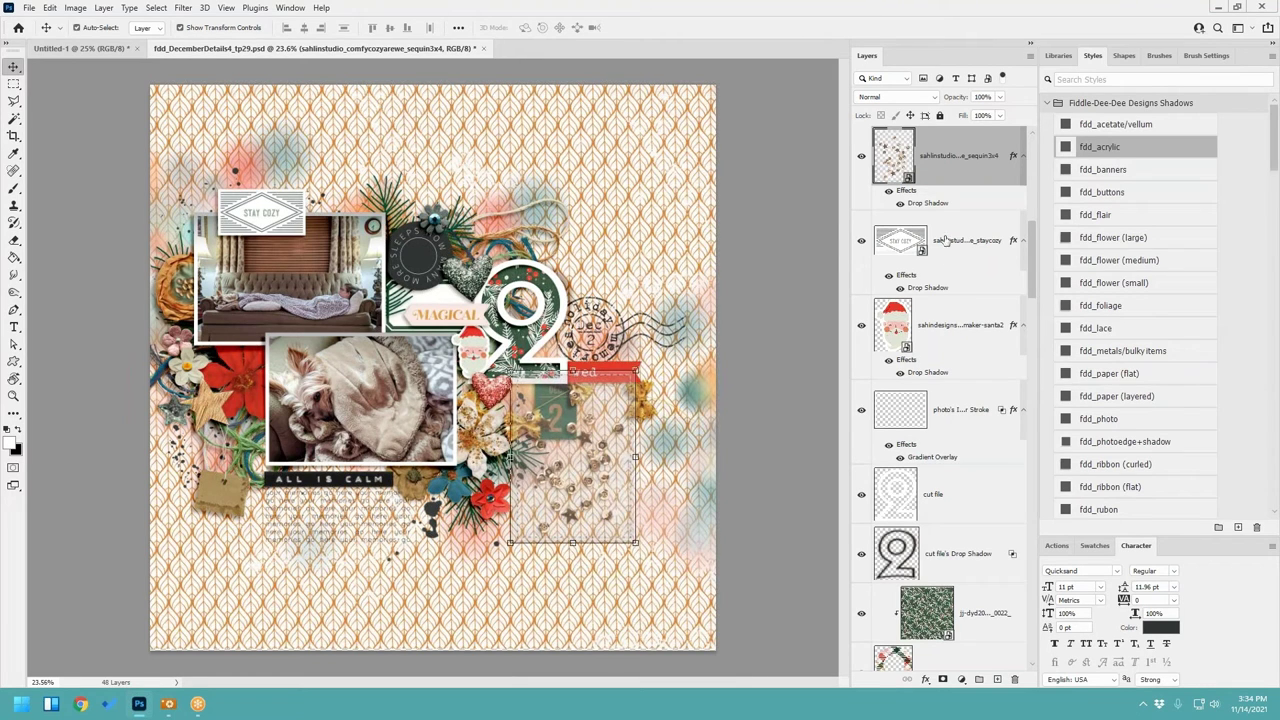
Step: Move the sequin card layer between the journaling and paint layers, and shift the card slightly toward the flower cluster
mouse_move(962, 158)
left_mouse_down()
mouse_move(950, 640)
mouse_move(950, 235)
left_mouse_up()
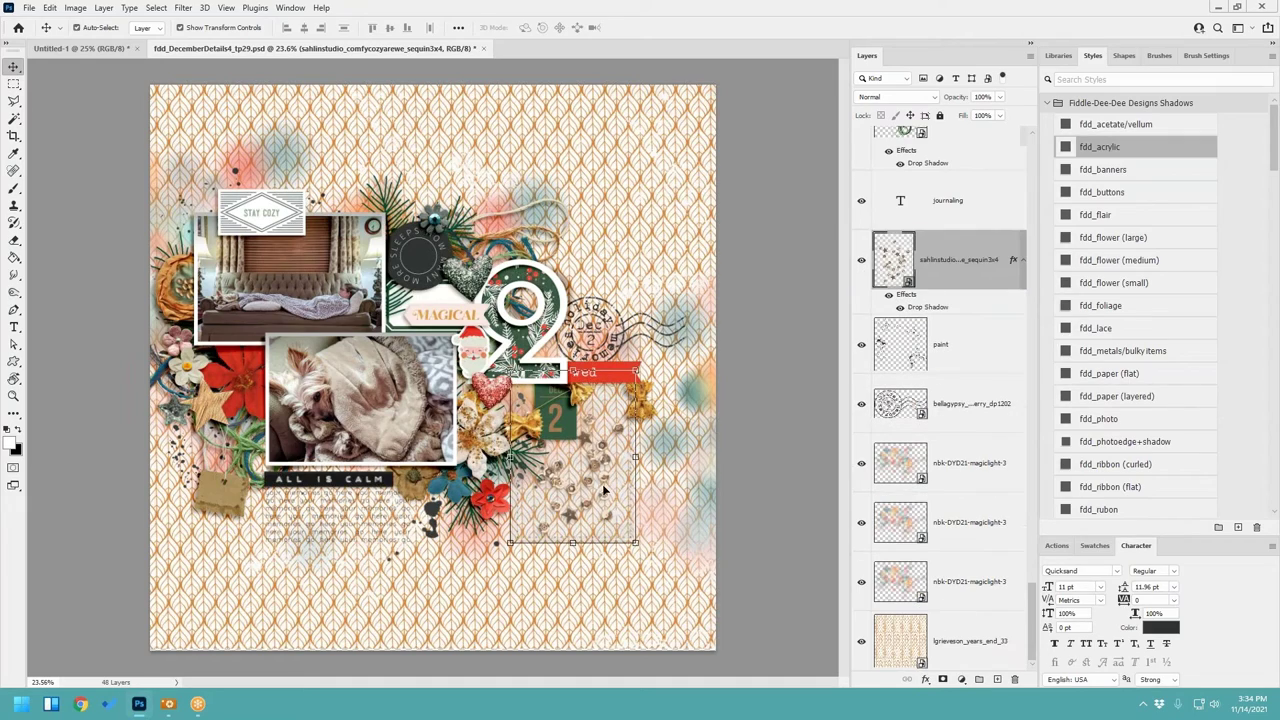
scroll(593, 437, "up", 2)
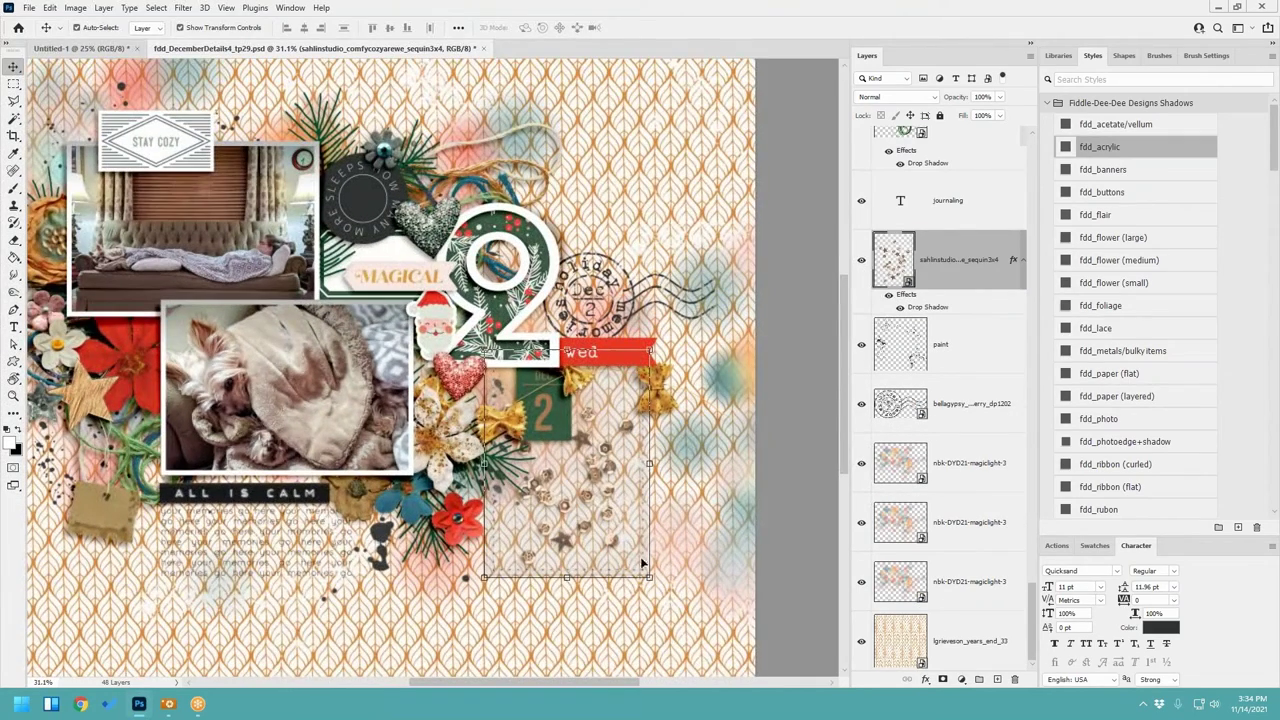
scroll(585, 543, "down", 2)
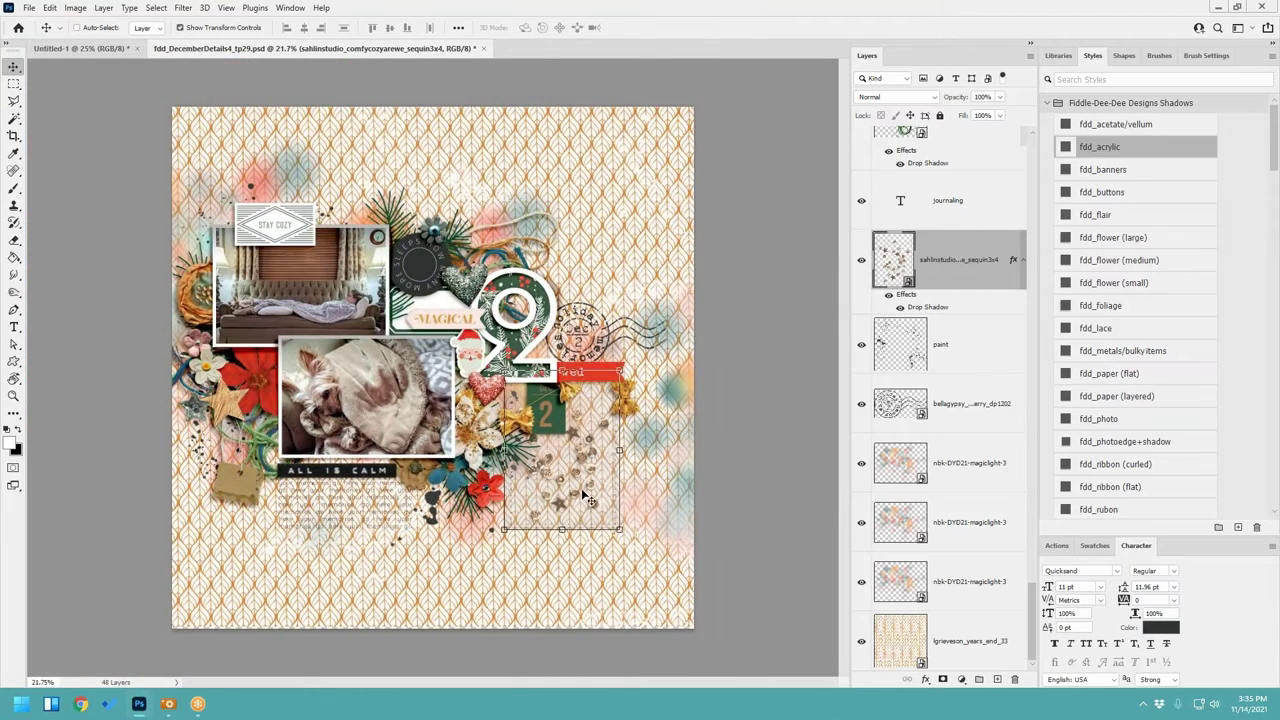
left_click_drag(520, 480, 580, 497)
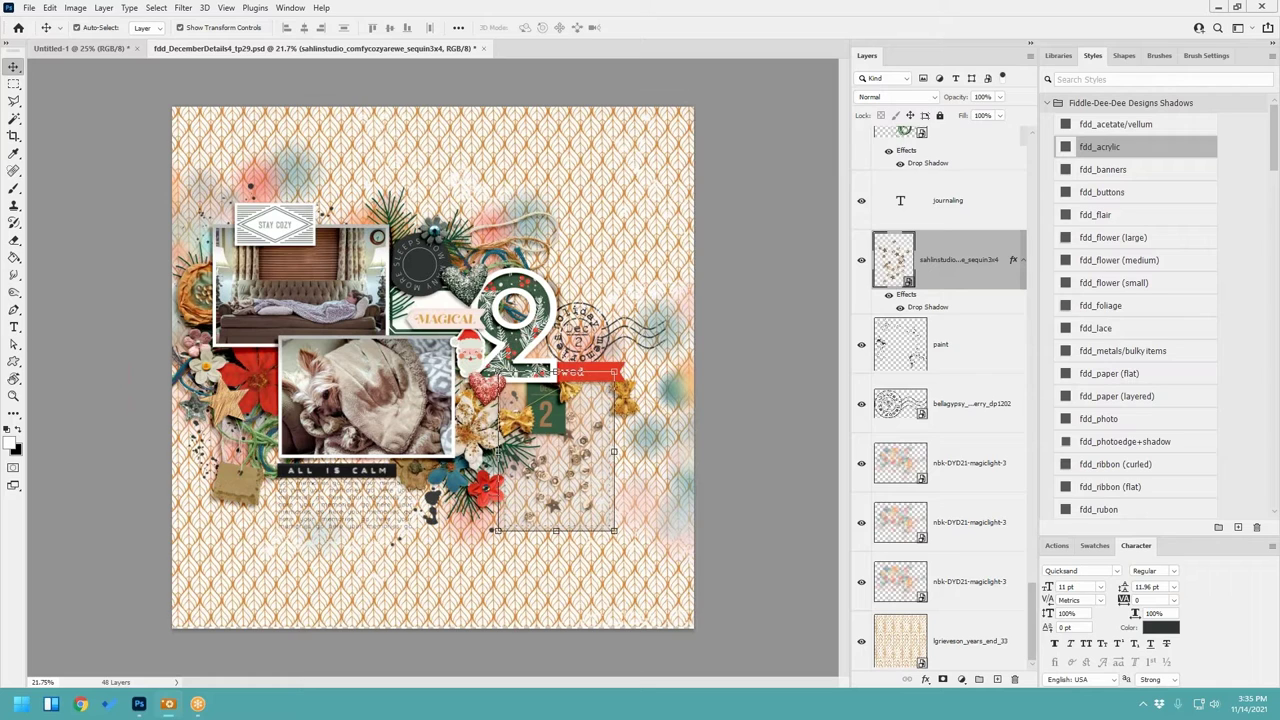
Step: Add the dark red flower at the top photo's upper-left corner, scaled to 59.97% with the fdd_flower (small) shadow
left_click(279, 232)
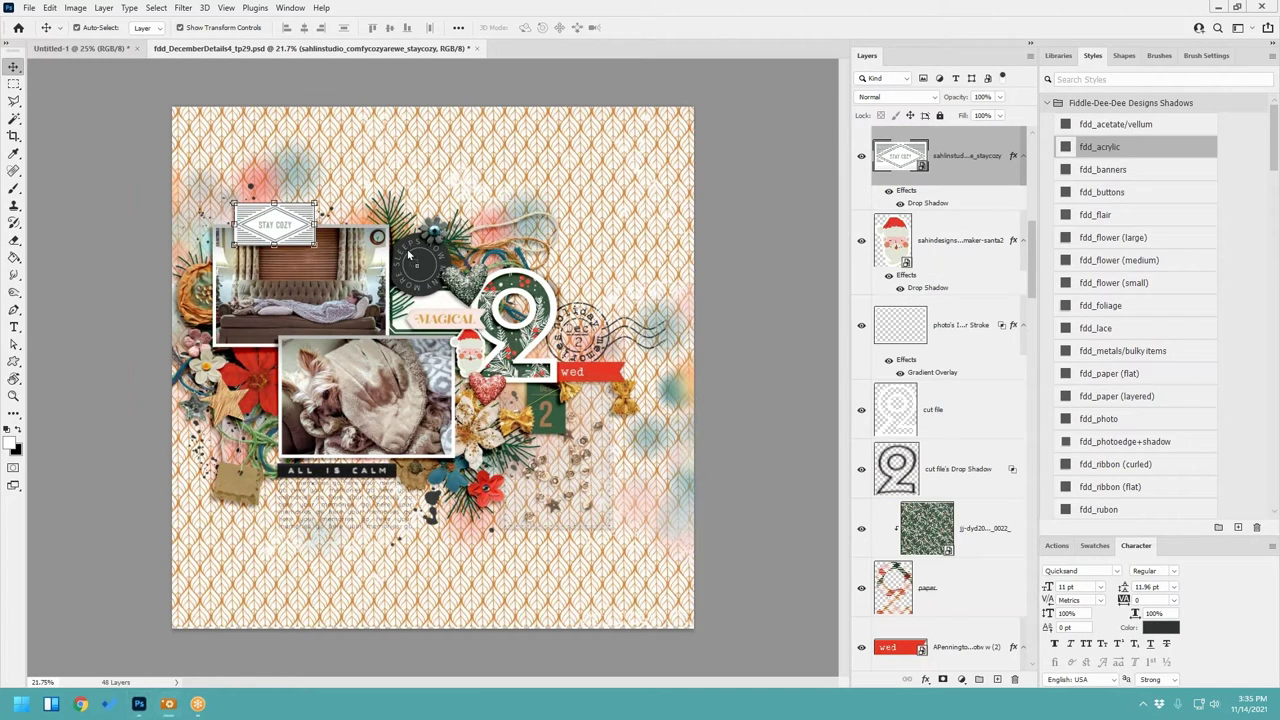
key("ctrl+v")
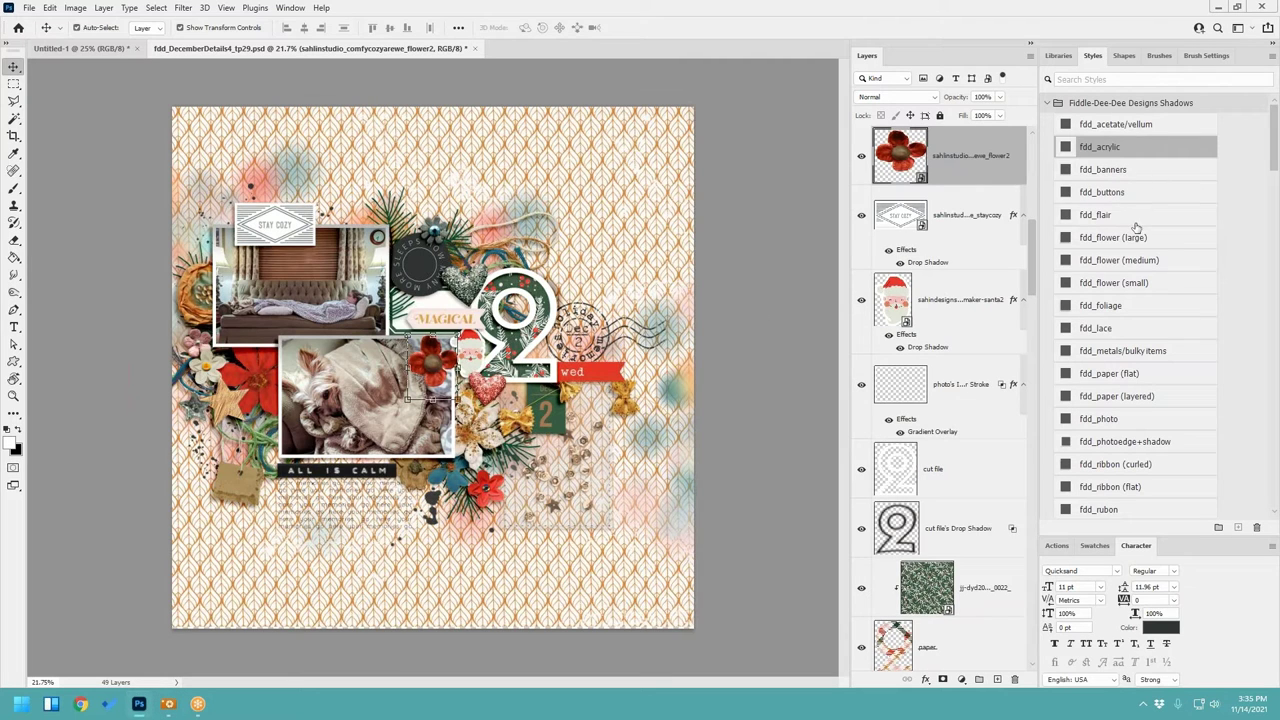
left_click(1133, 285)
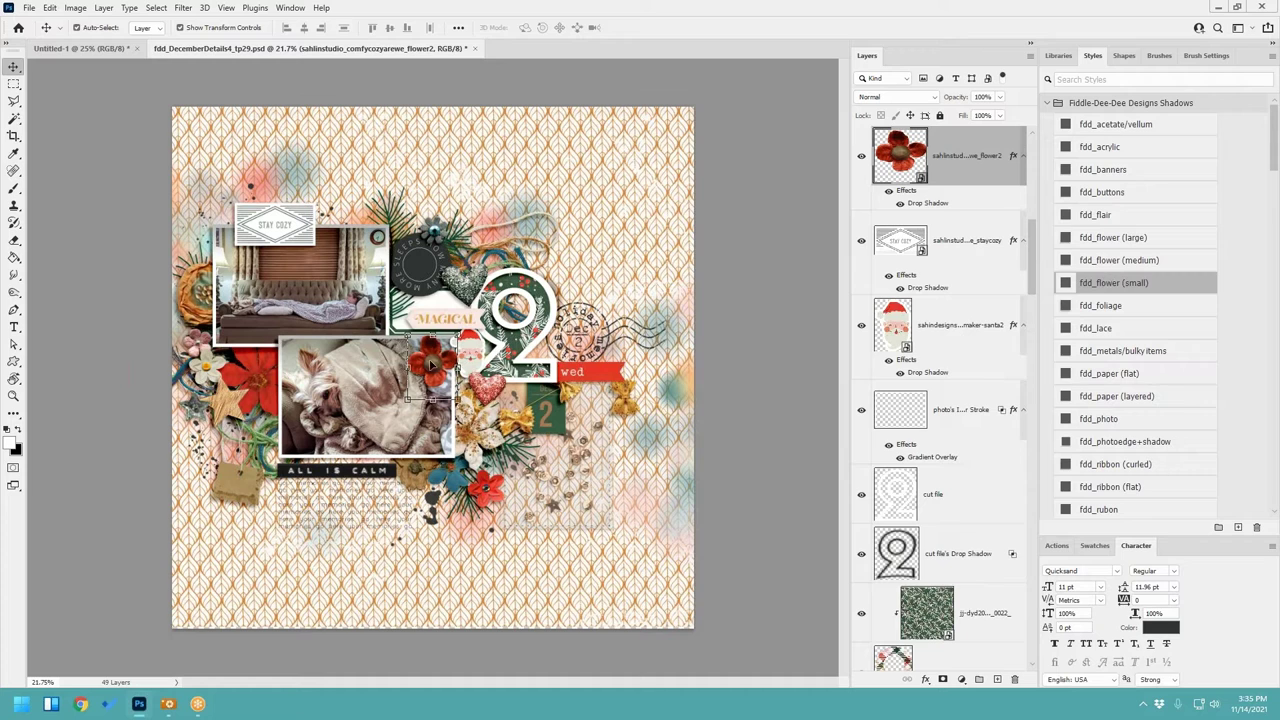
left_click_drag(432, 366, 250, 213)
key("ctrl+t")
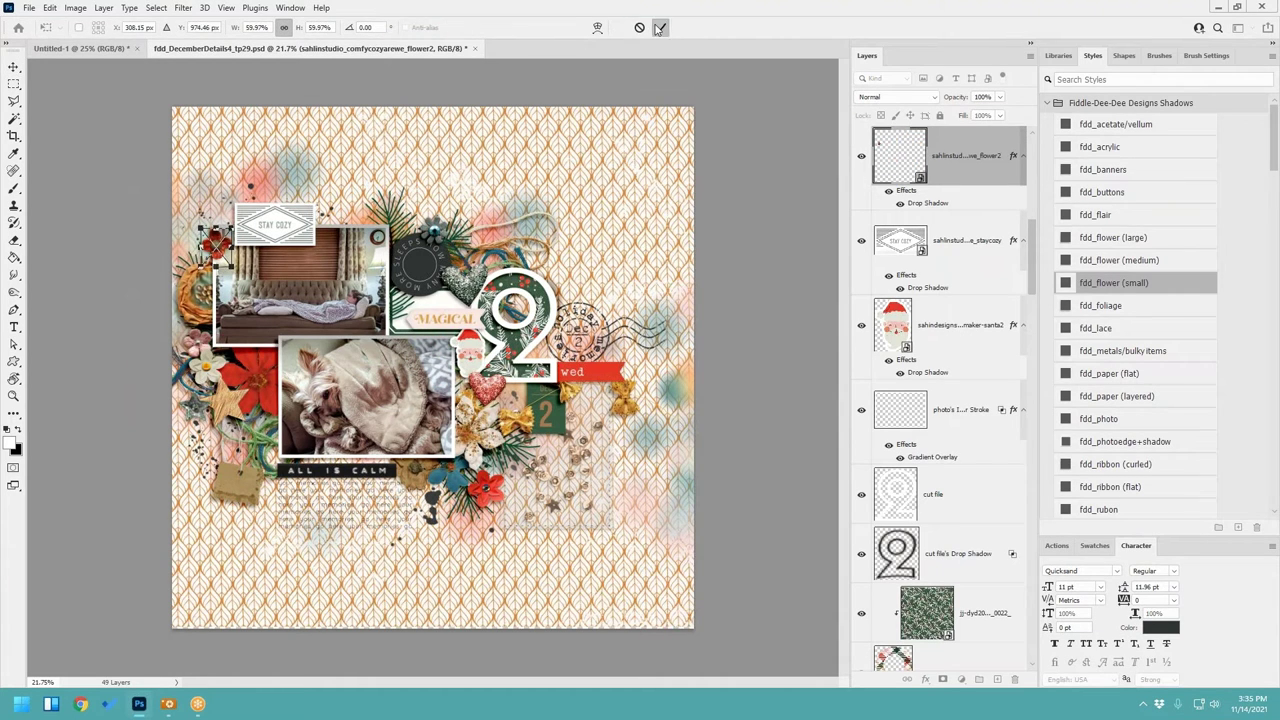
left_click(660, 27)
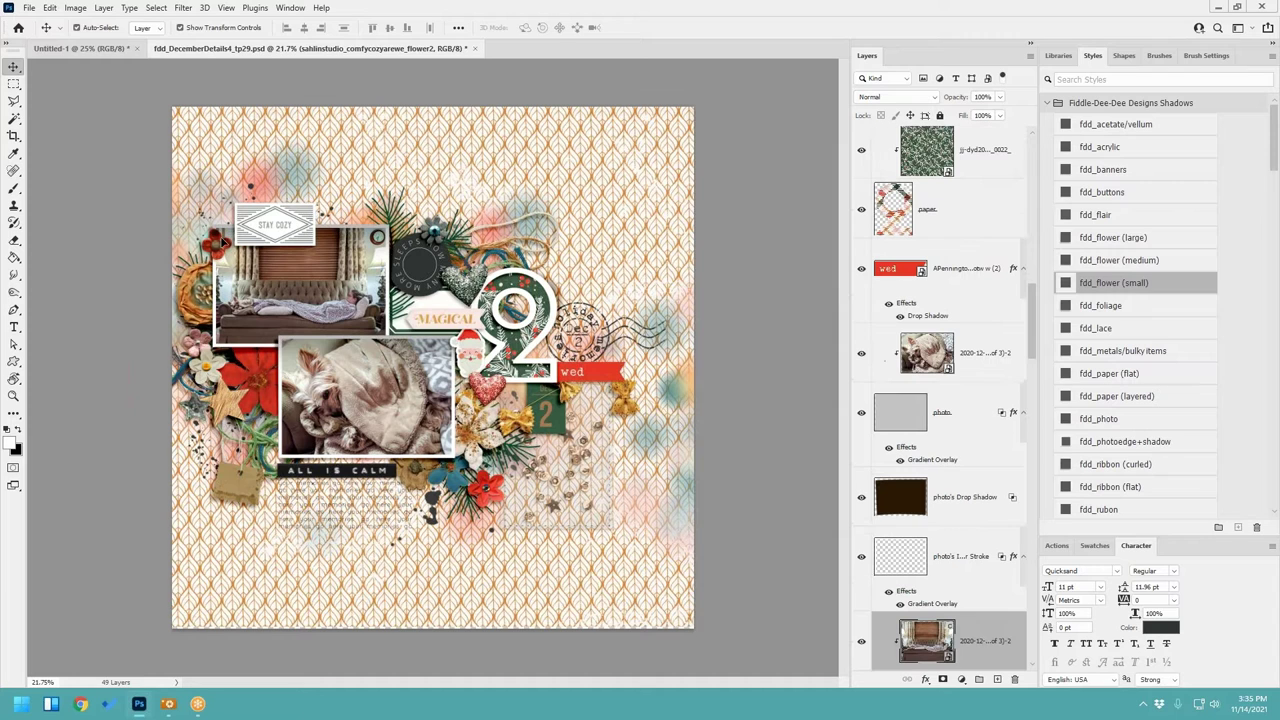
Step: Undo the accidental photo move and place the dark red flower over the left end of the Stay Cozy label
left_click(224, 248)
left_click(49, 8)
left_click(72, 21)
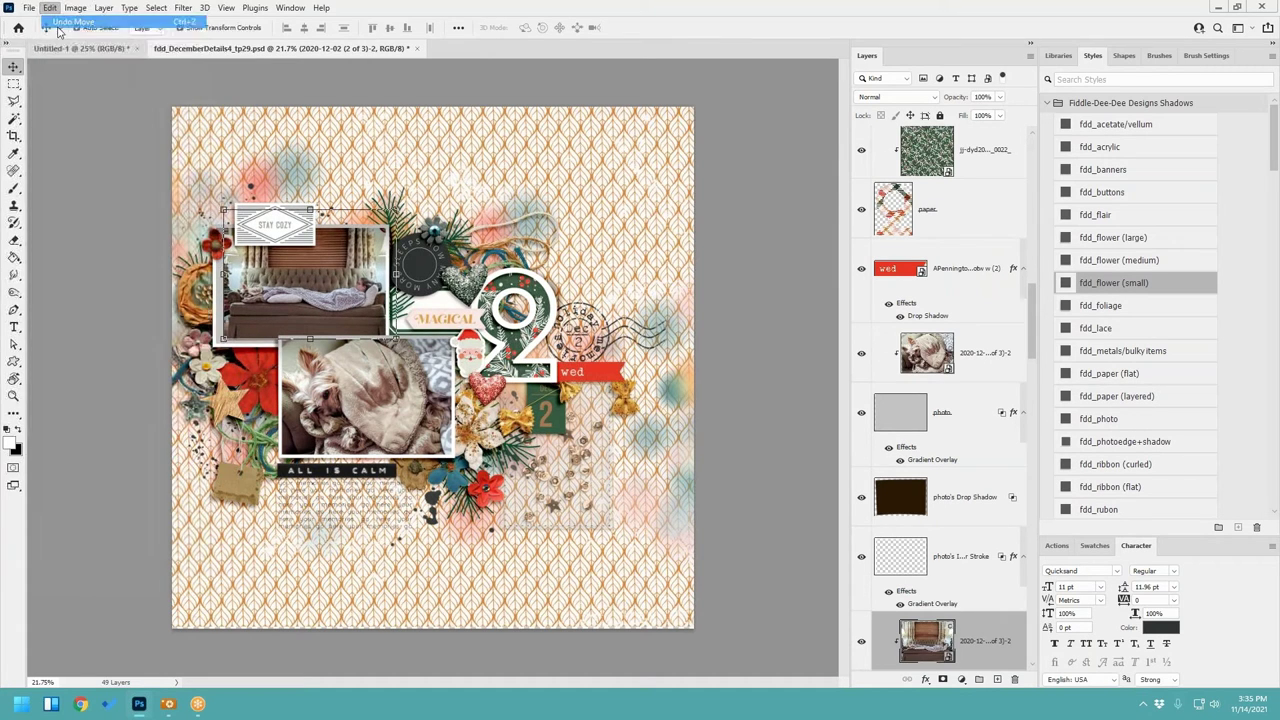
left_click_drag(213, 243, 234, 228)
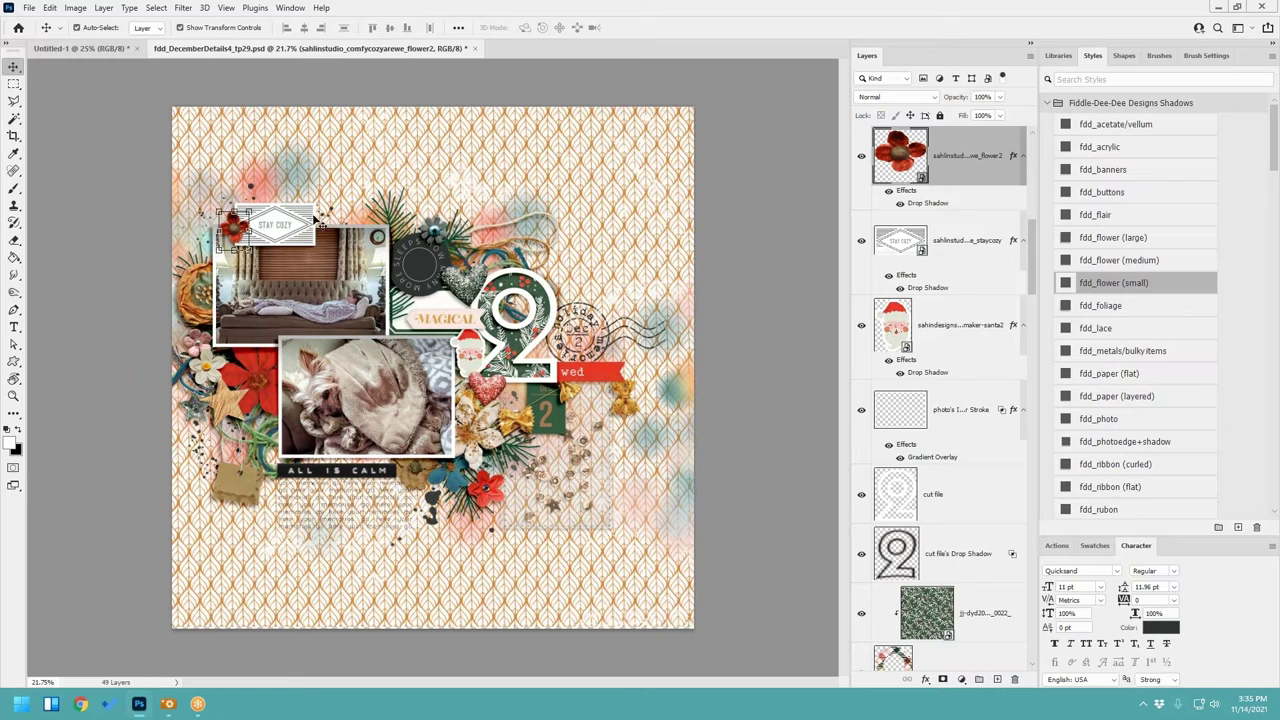
Step: Add the black-topped label above the top photo's layer, tucked behind the Stay Cozy label with the fdd_paper (layered) shadow
left_click(313, 218)
left_click(372, 252)
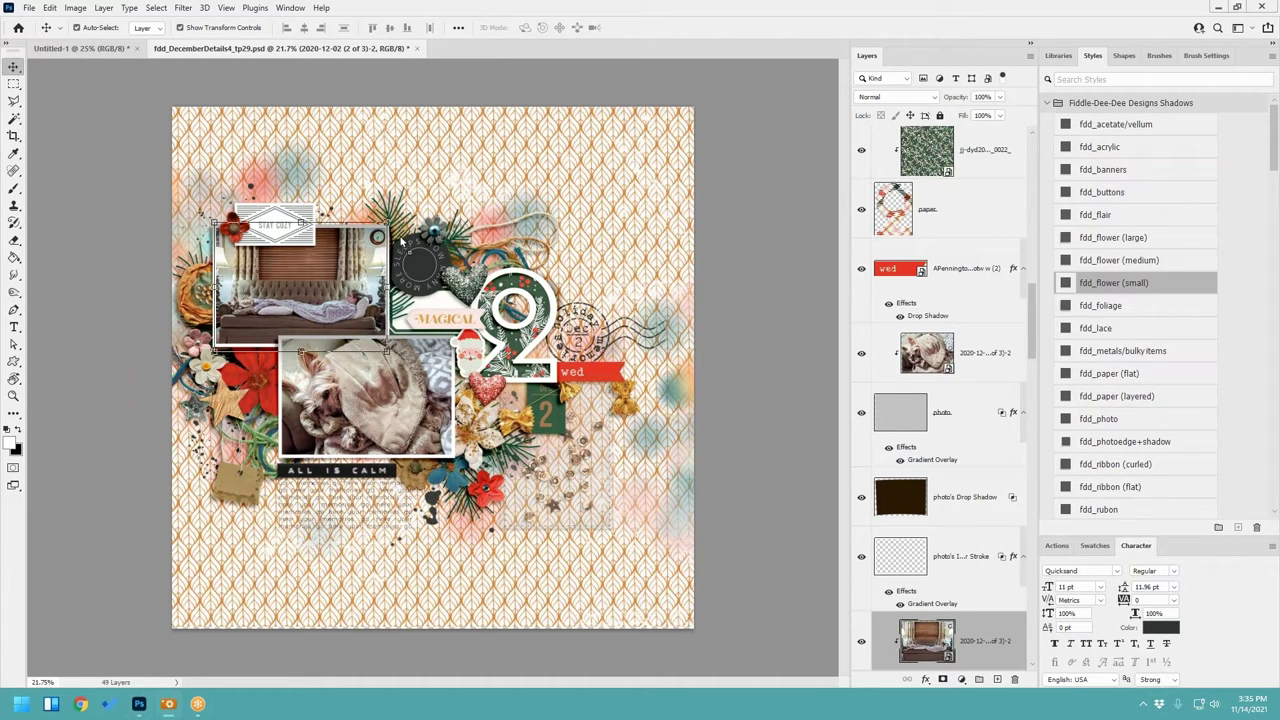
left_click_drag(415, 352, 267, 210)
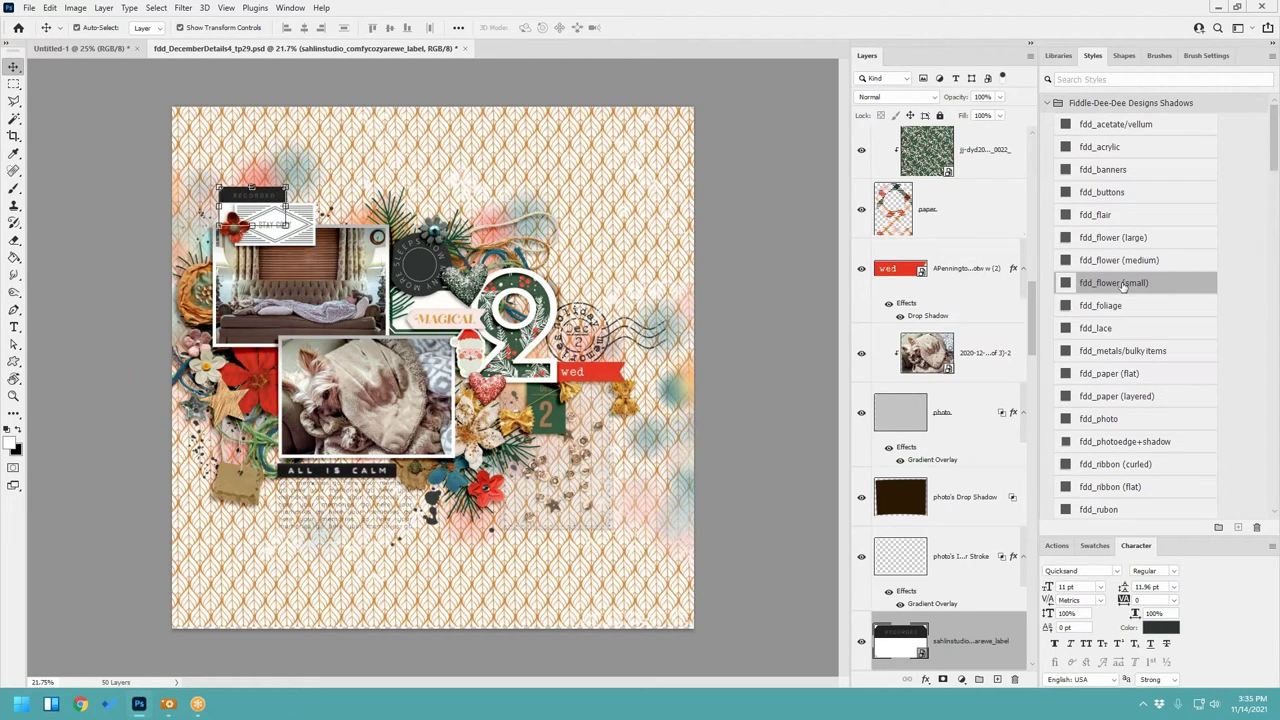
left_click(1118, 397)
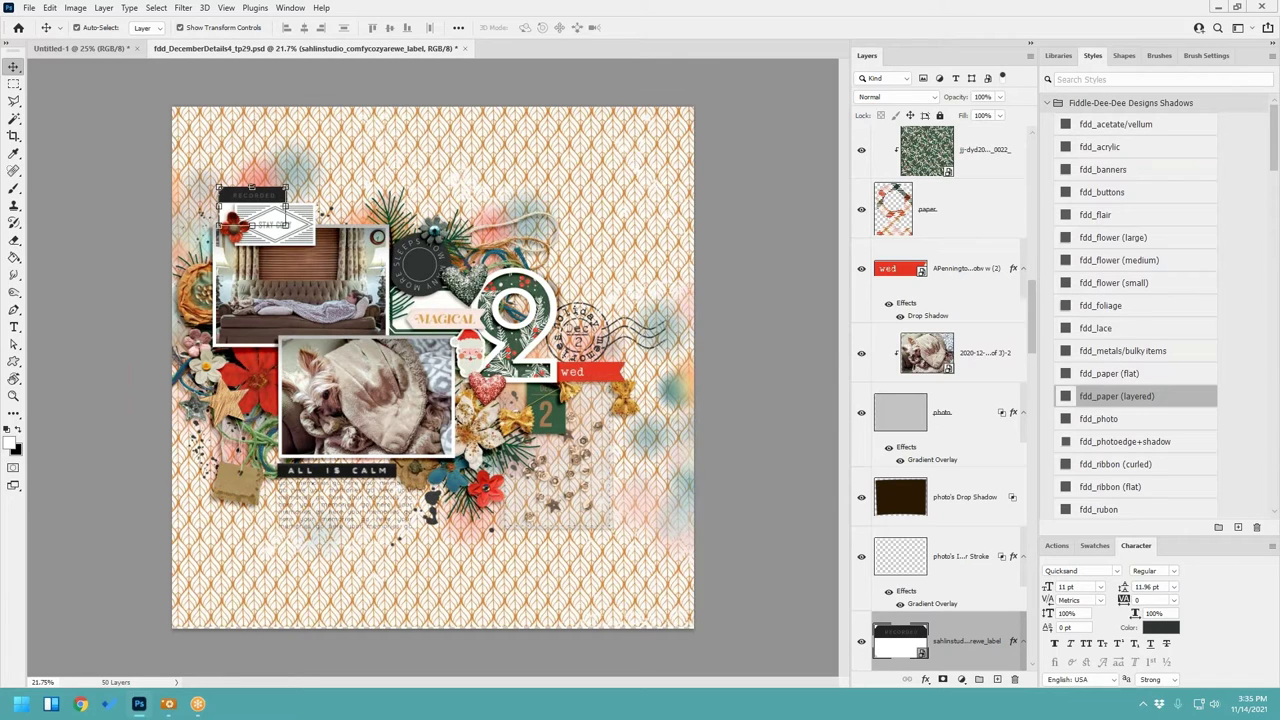
Step: Add the holly sprig among the pine branches beside the top photo, scaled to 60.51%, rotated 67.19° and with the fdd_foliage shadow
left_click(390, 218)
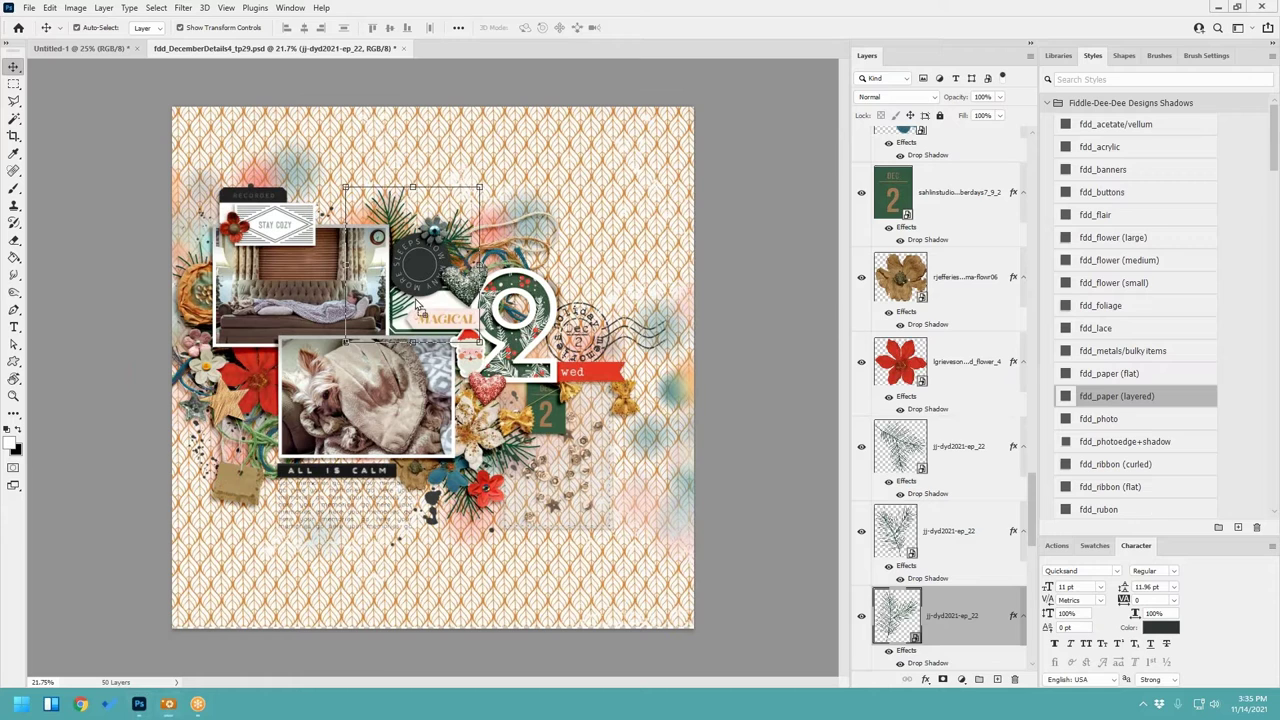
key("ctrl+v")
left_click_drag(405, 318, 496, 190)
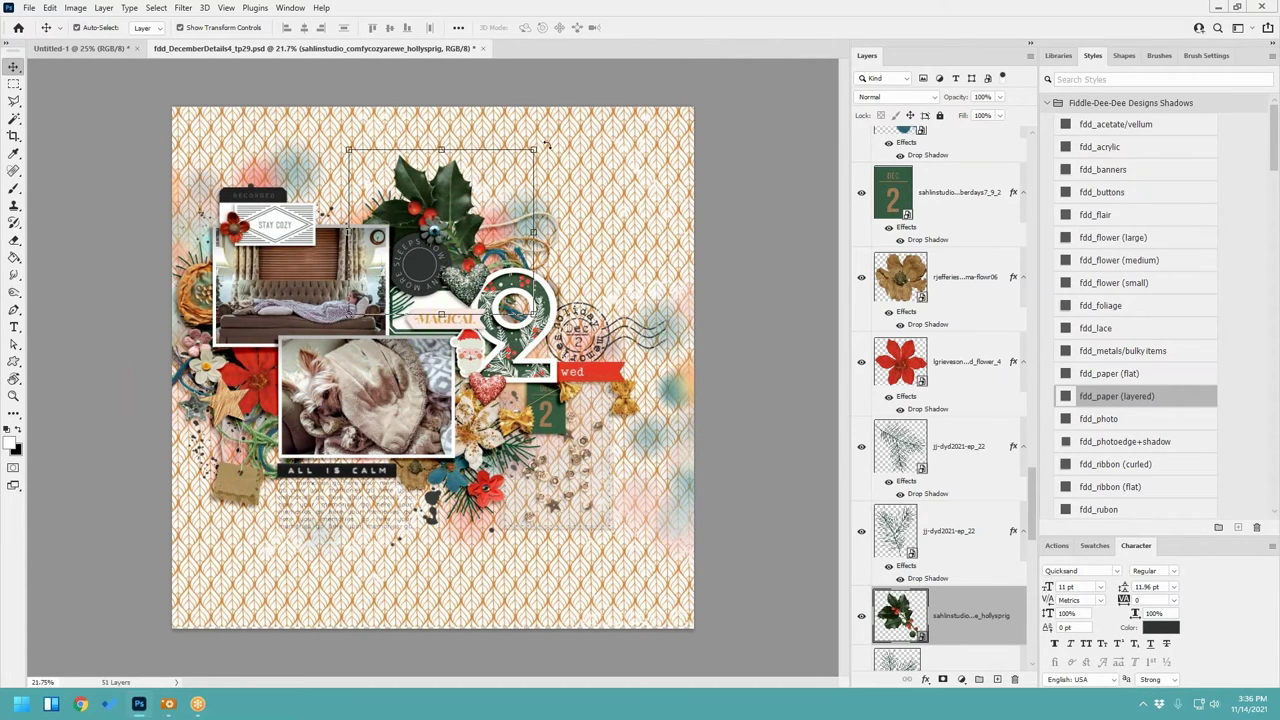
left_click_drag(545, 145, 406, 236)
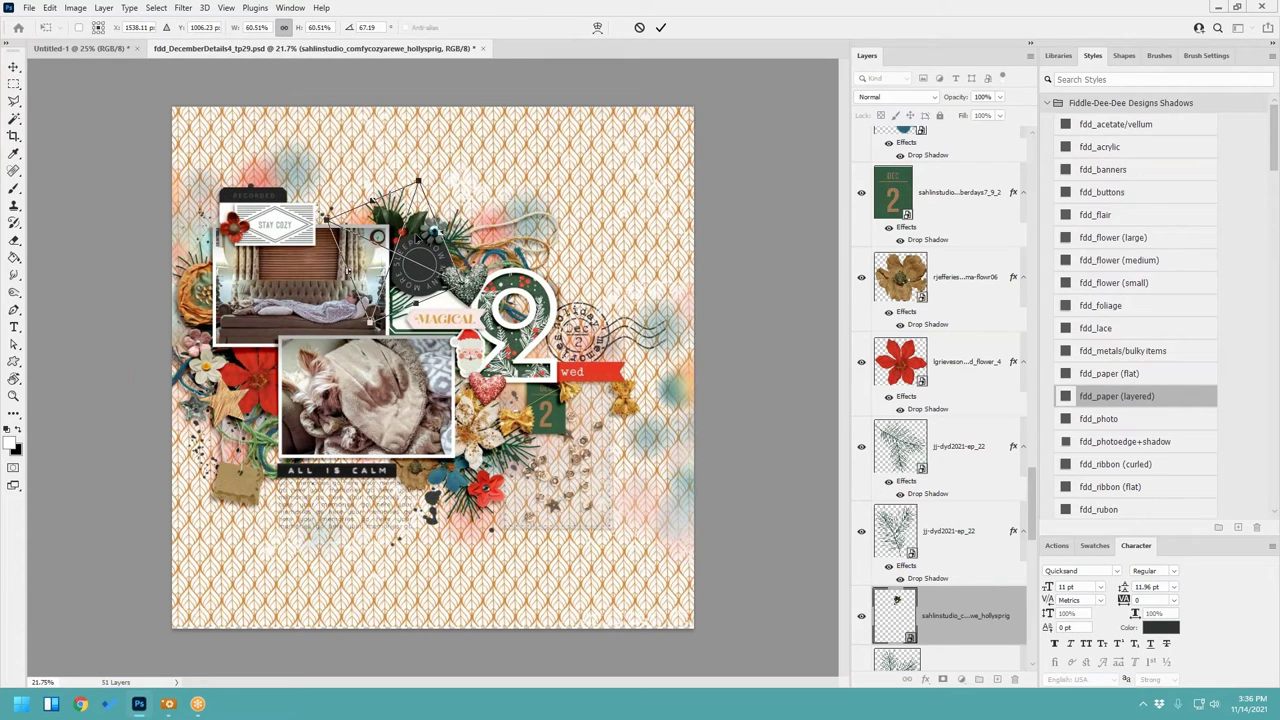
left_click(661, 28)
left_click(1134, 306)
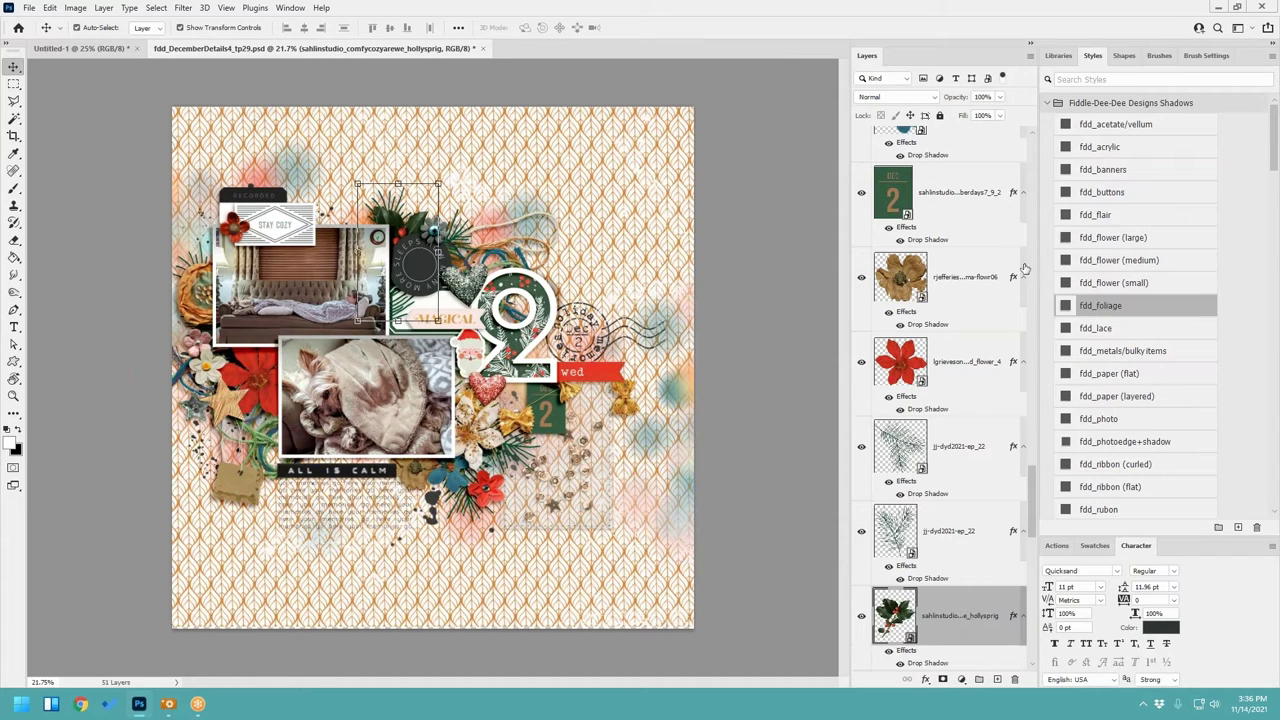
Step: Duplicate the holly sprig behind the lower red flower, rotated 175.04°, and again behind the orange flower beside the top photo, rotated -13.49°
left_click_drag(412, 228, 500, 470)
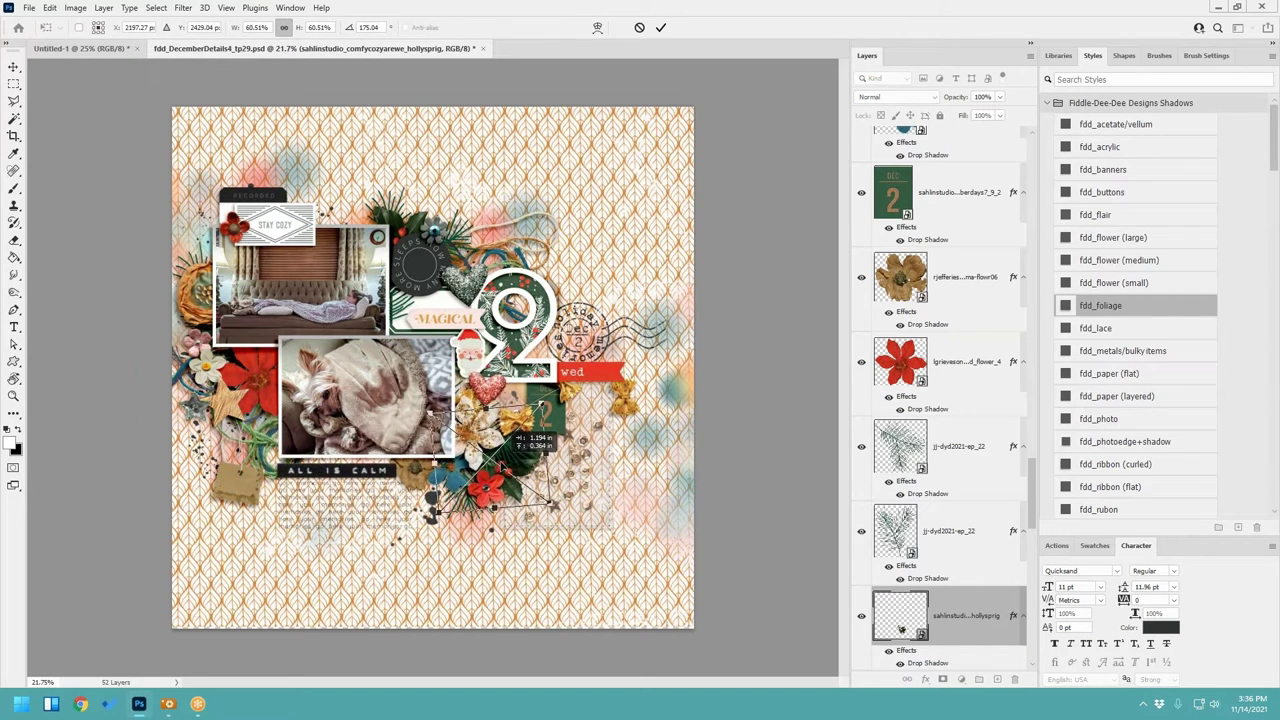
left_click(660, 27)
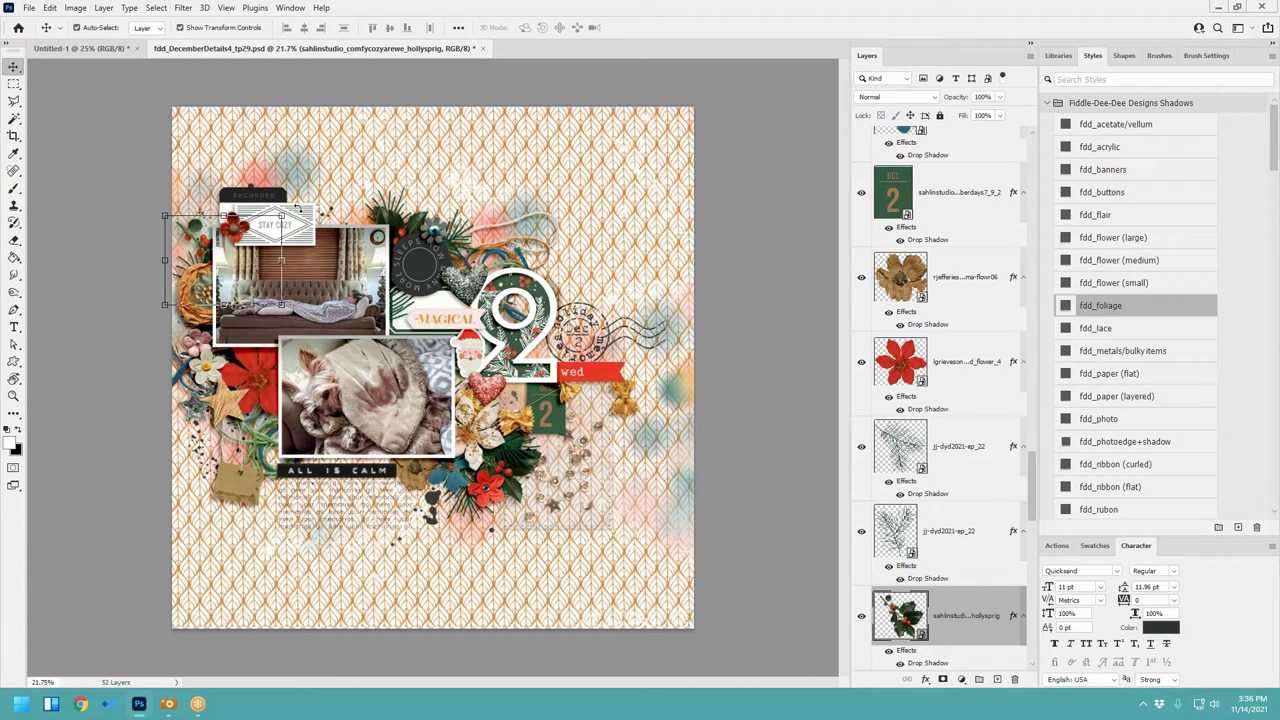
left_click_drag(296, 207, 92, 385)
left_click_drag(216, 279, 227, 286)
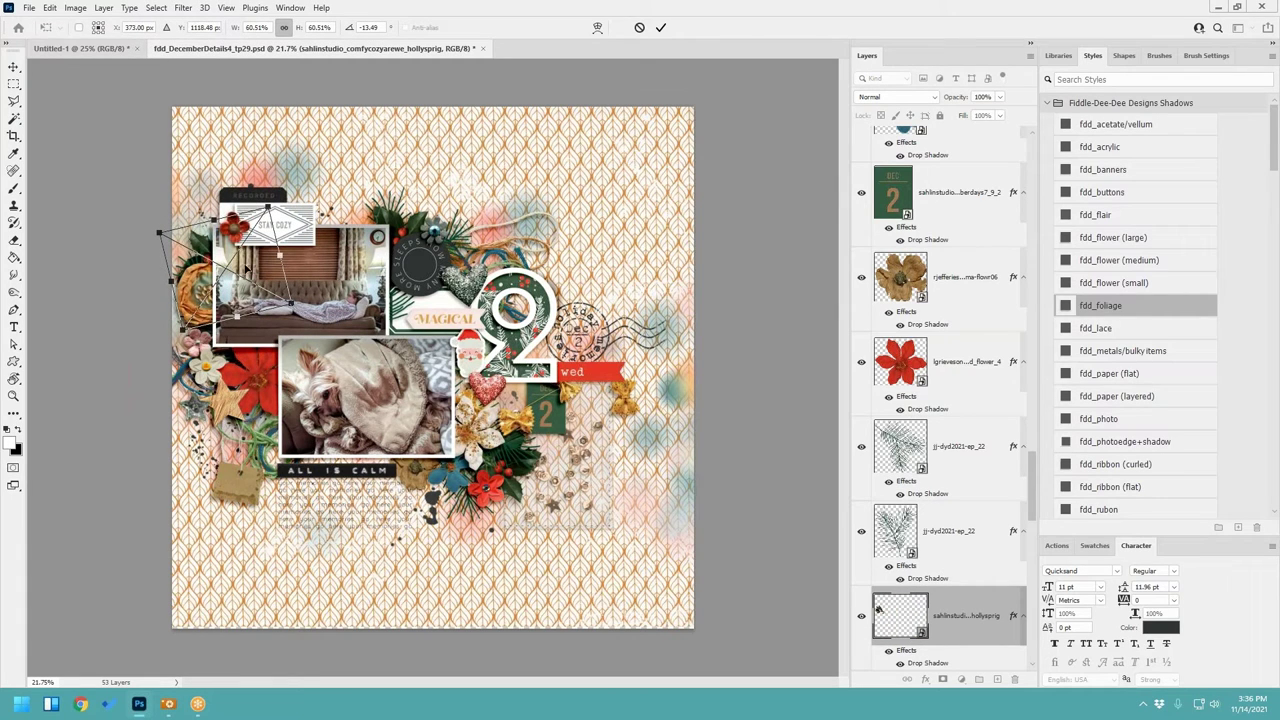
left_click(660, 27)
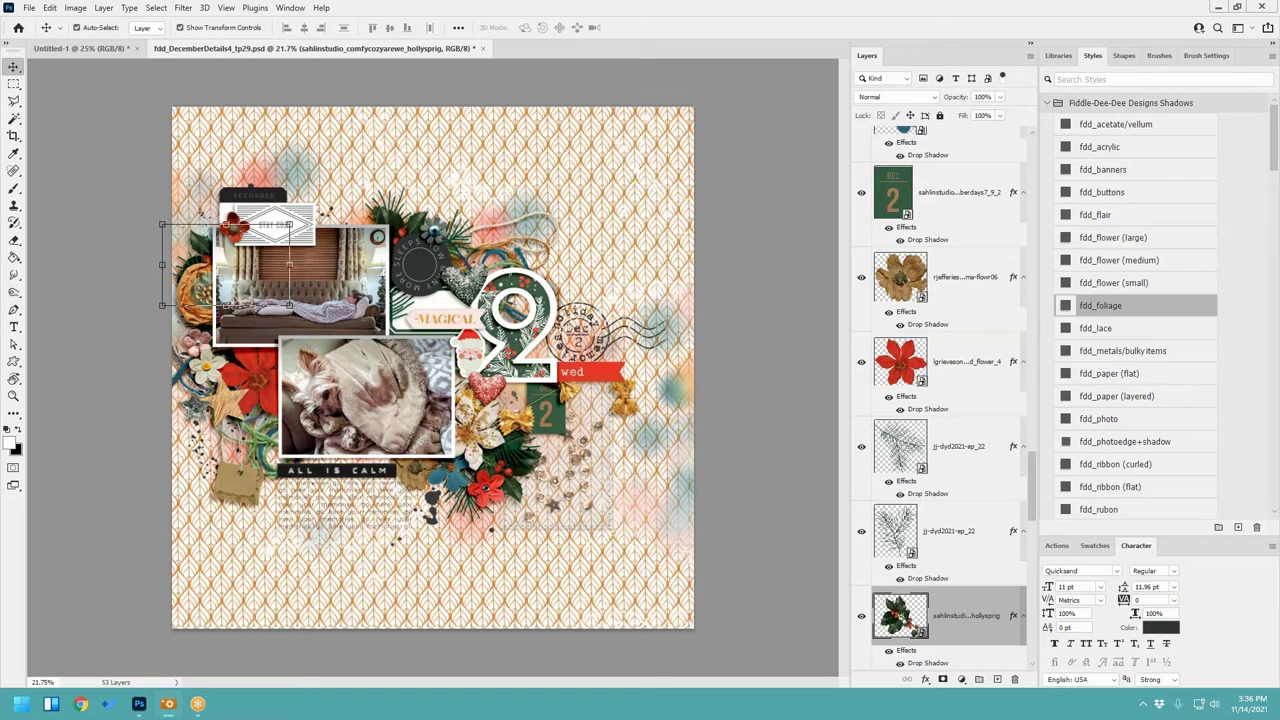
Step: Add the December Memory holly card above the sequin layer, scaled to 74.66% and placed behind the journaling text under the All Is Calm label
left_click(318, 515)
left_click(560, 480)
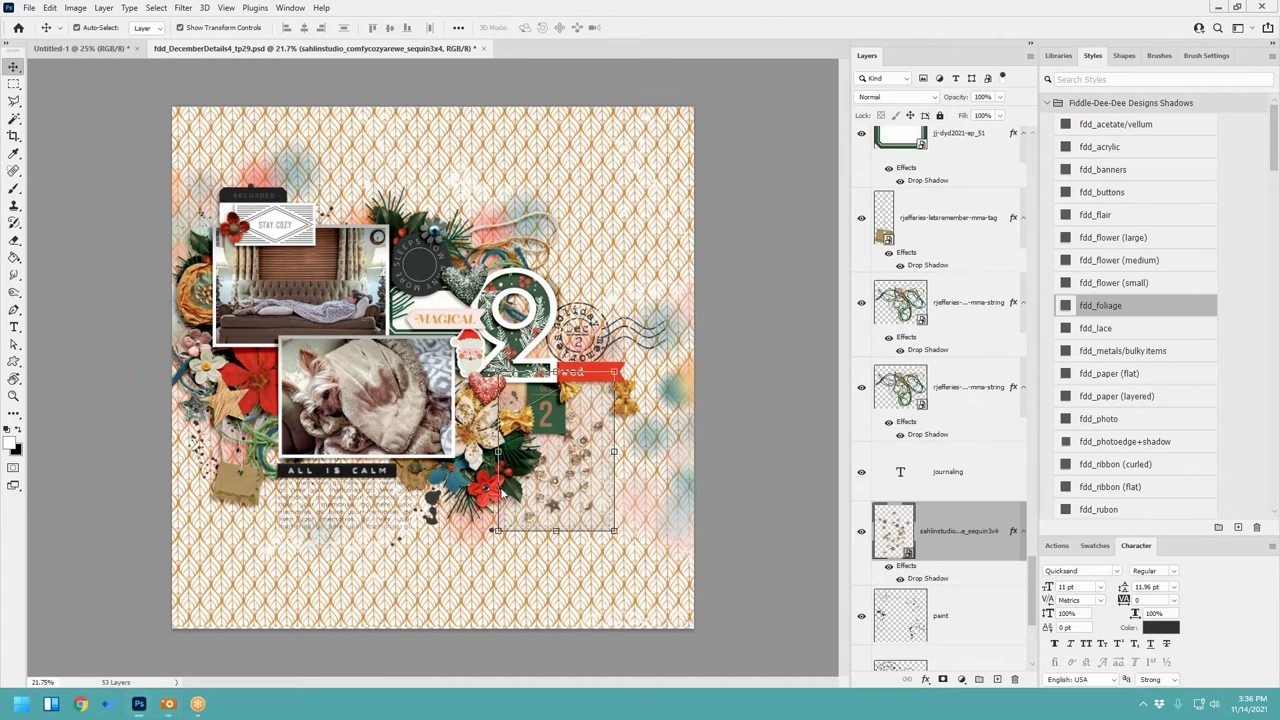
key("ctrl+v")
left_click_drag(433, 368, 336, 535)
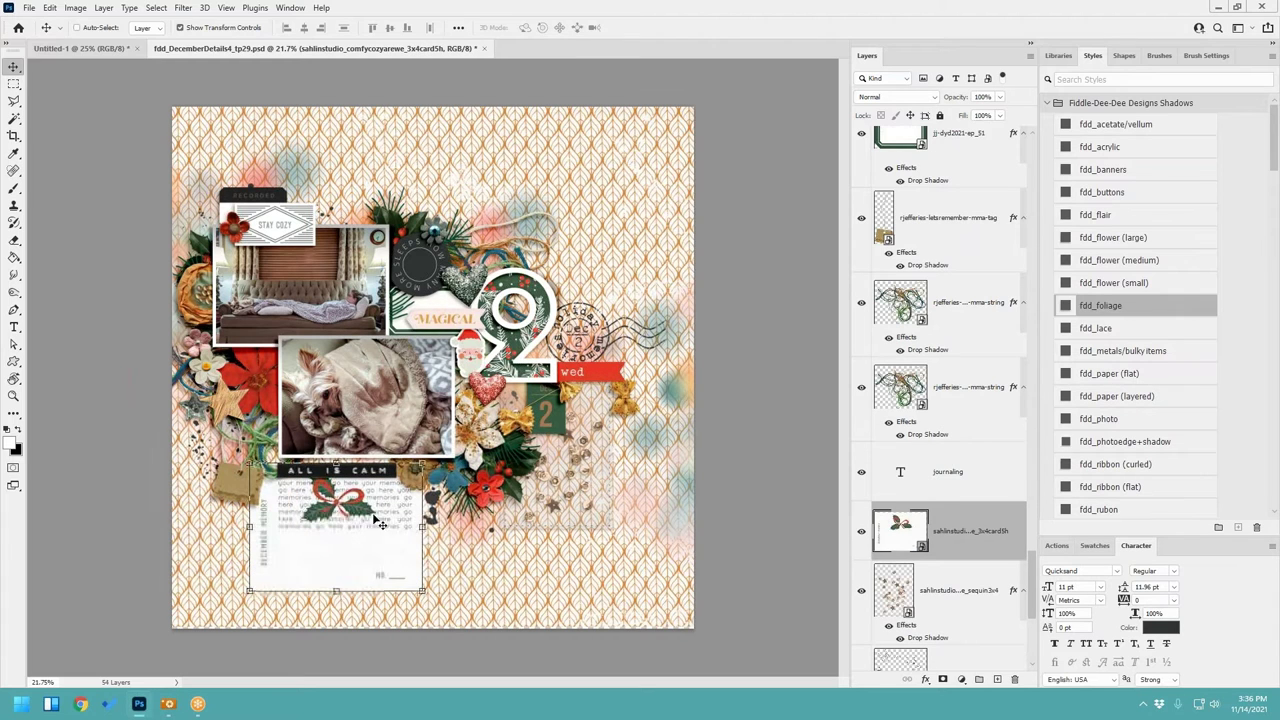
left_click_drag(420, 472, 388, 490)
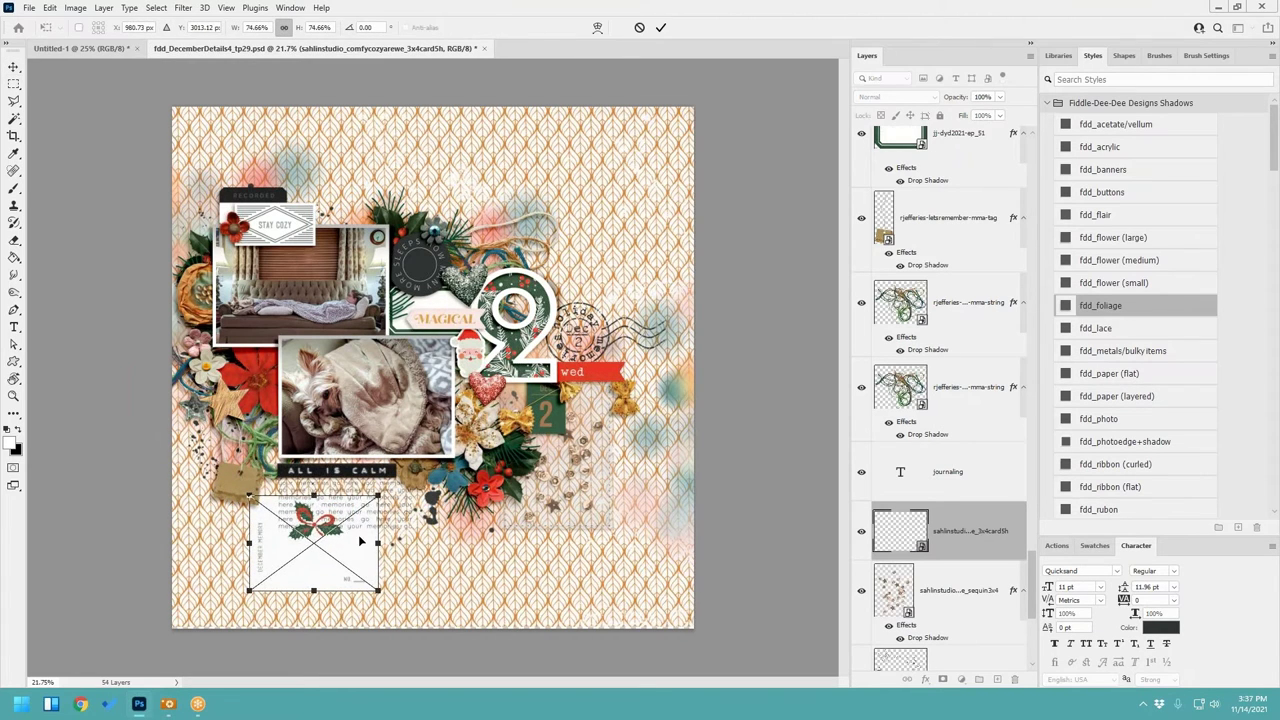
left_click_drag(362, 543, 386, 515)
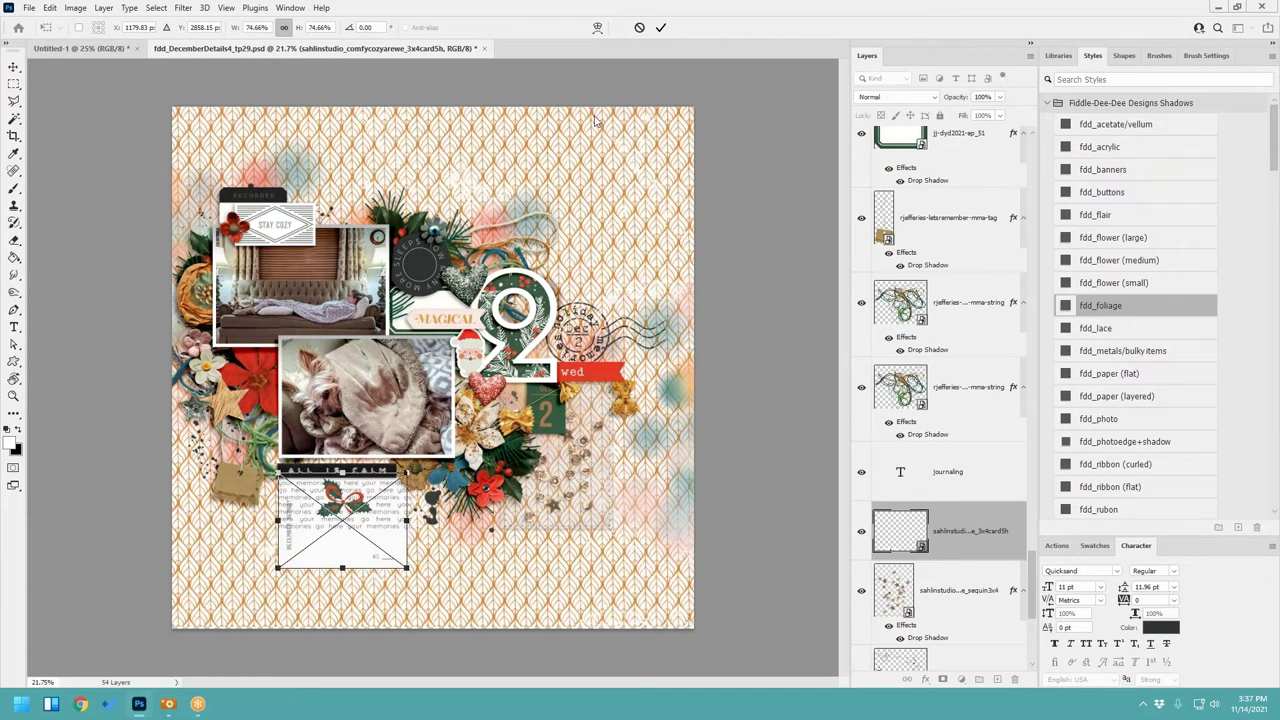
left_click(660, 28)
Step: Move the journaling text down onto the card, below its holly illustration
left_click(368, 519, "ctrl")
left_click_drag(380, 514, 401, 549)
Step: Set all the journaling text to the Traveling _Typewriter font at 12 pt with 12 pt leading
double_click(397, 549)
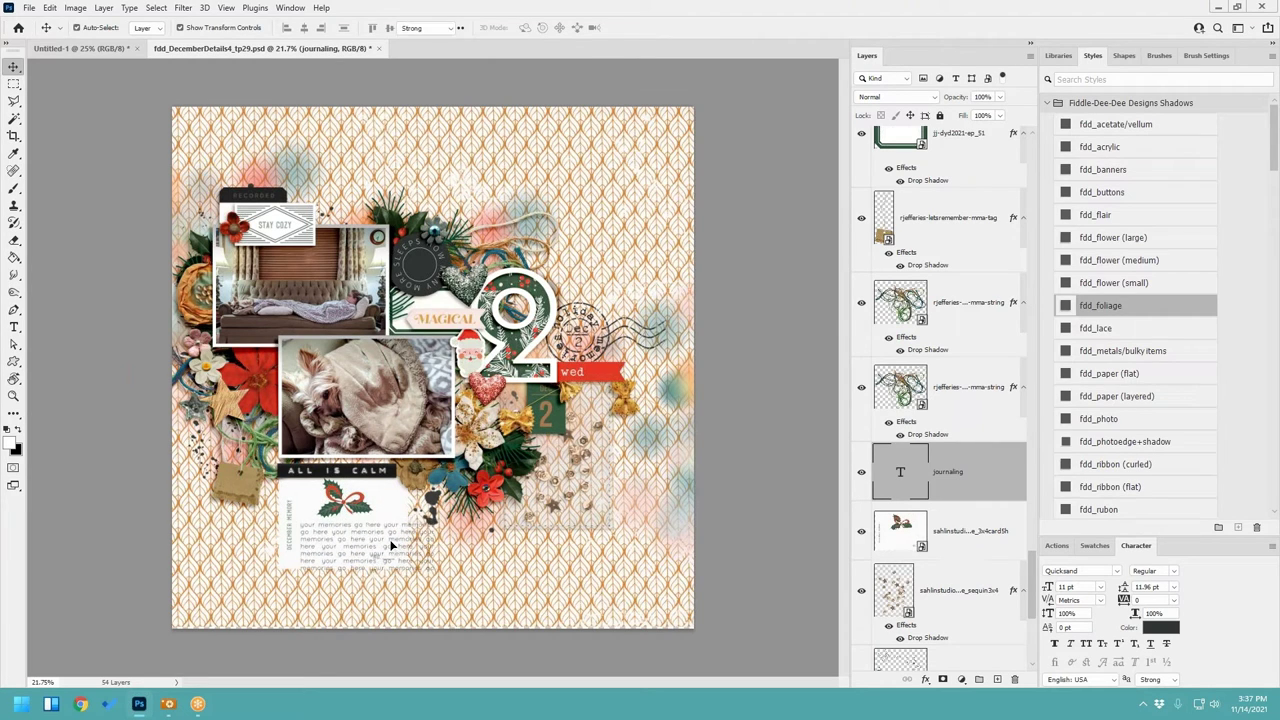
double_click(406, 538)
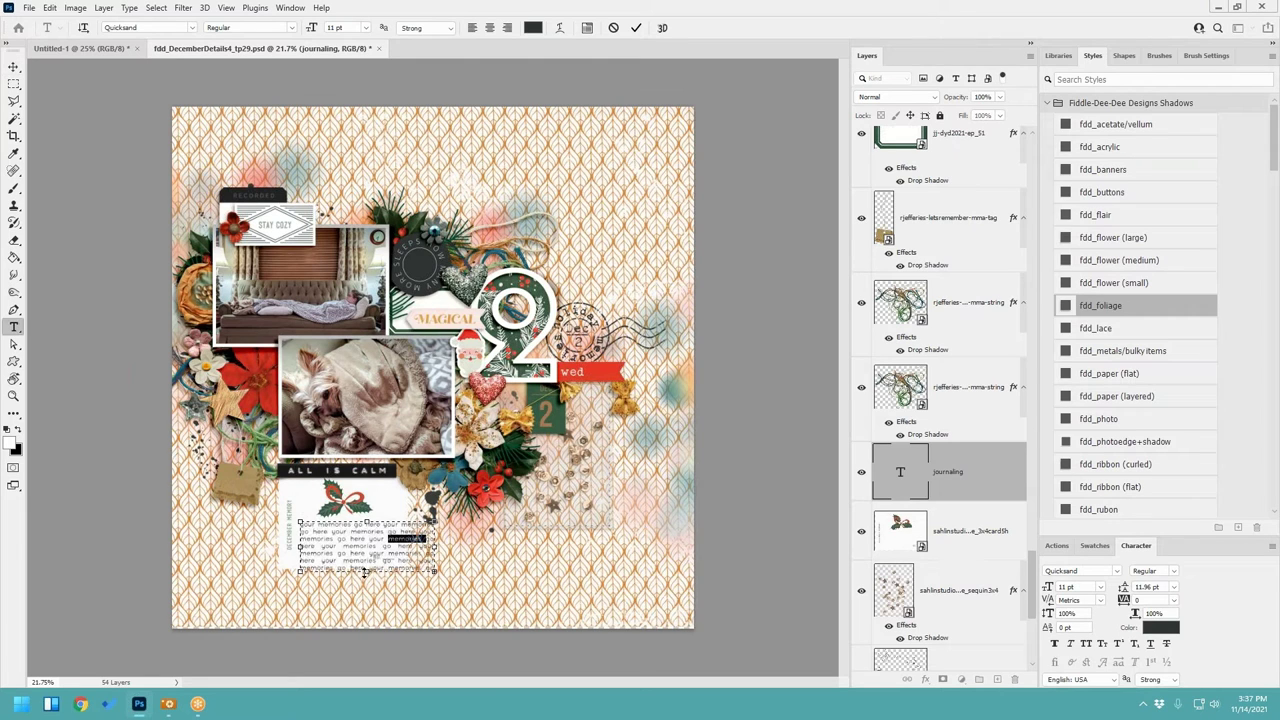
left_click(376, 526)
key("ctrl+a")
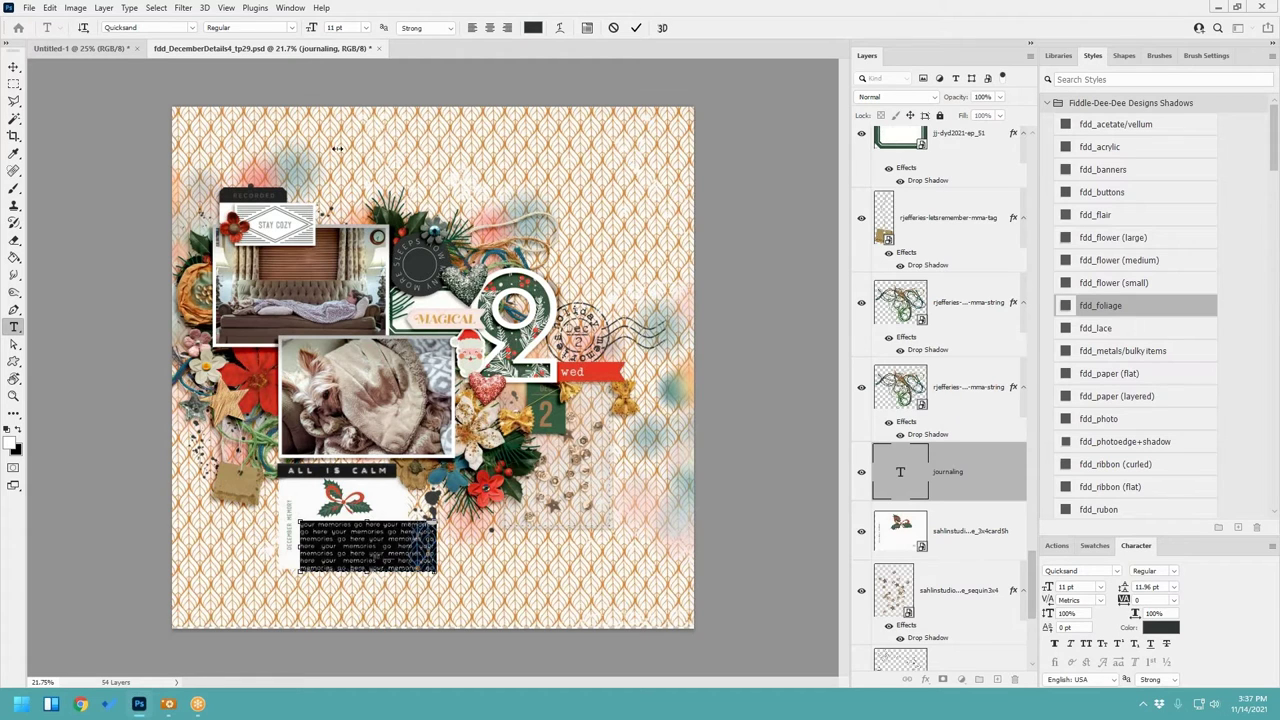
left_click(367, 28)
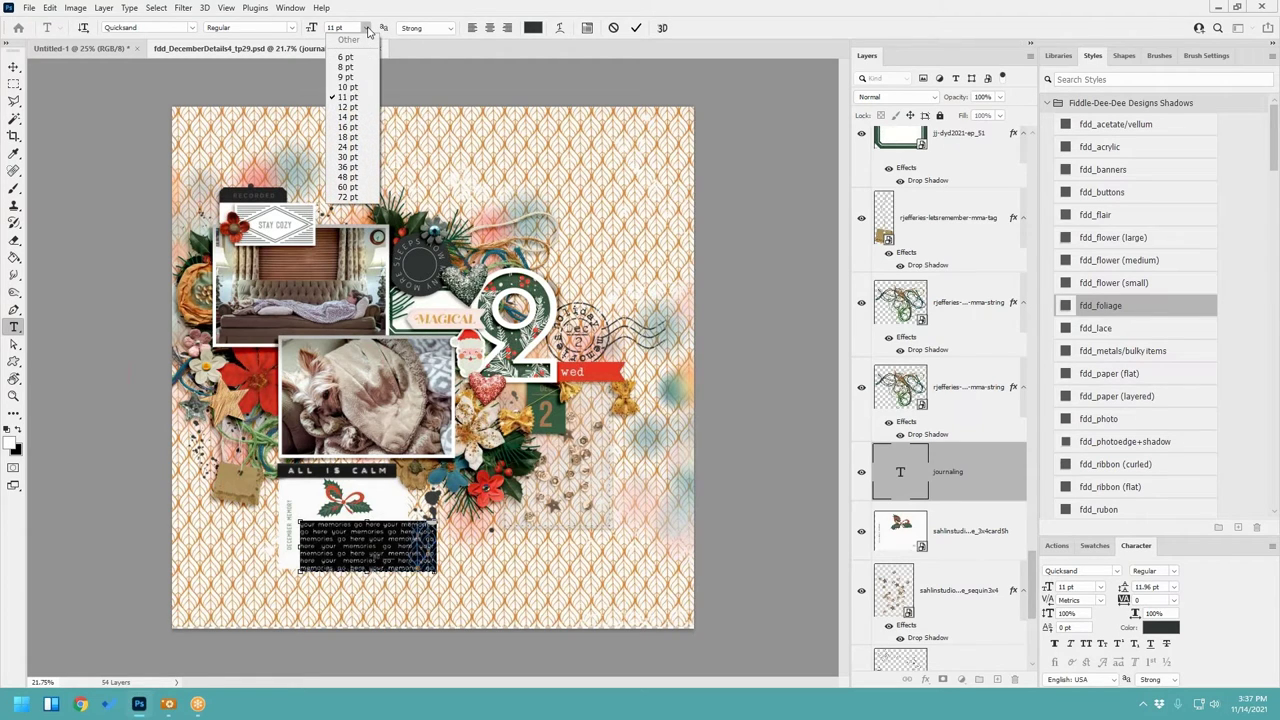
left_click(367, 28)
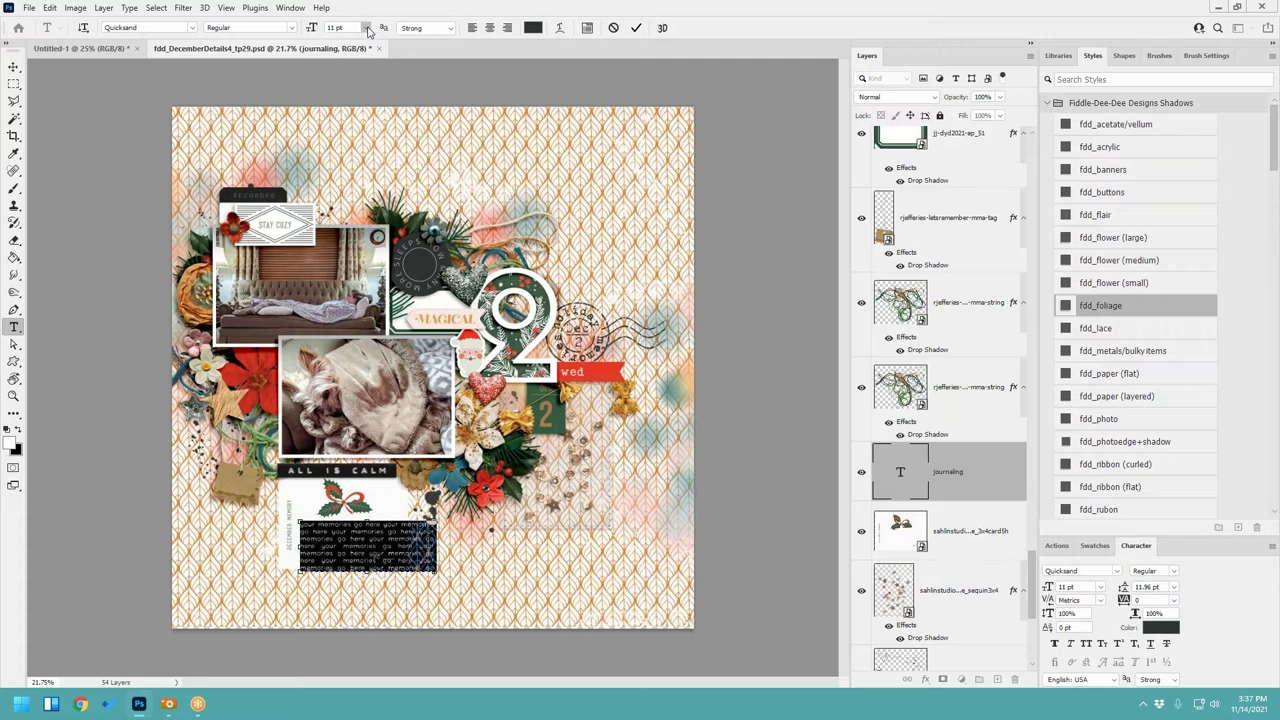
left_click(194, 28)
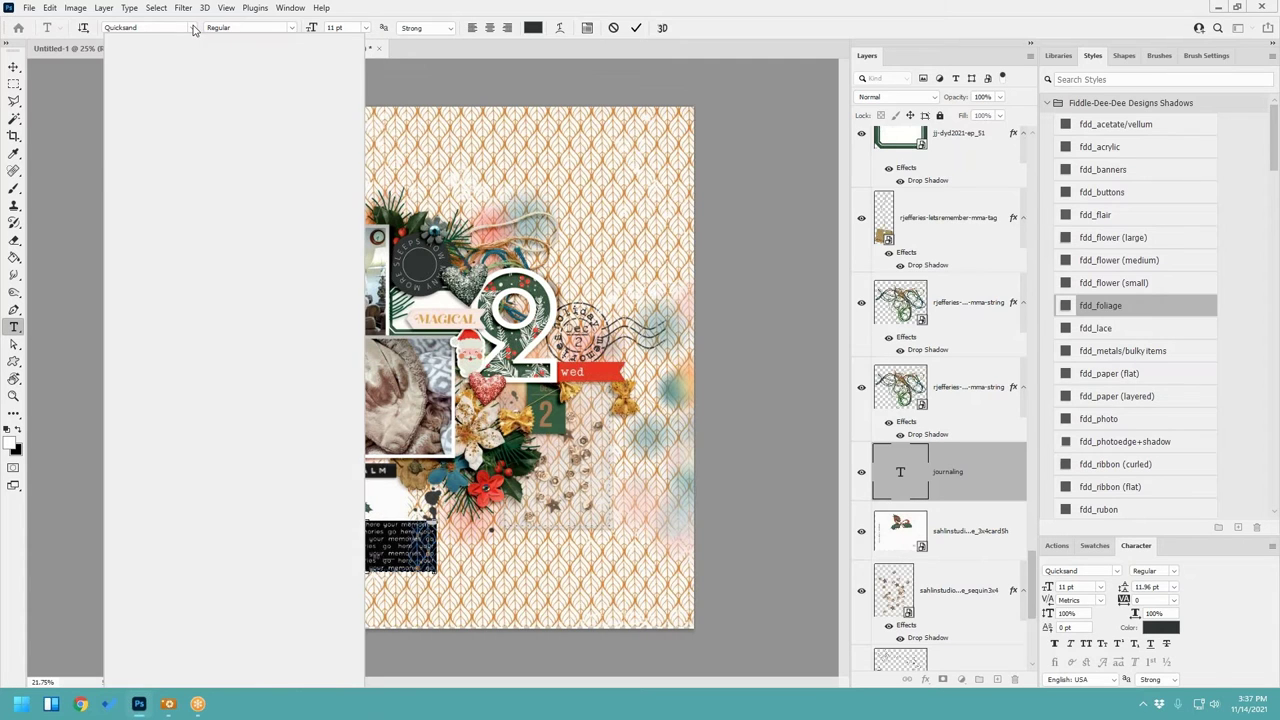
left_click(226, 45)
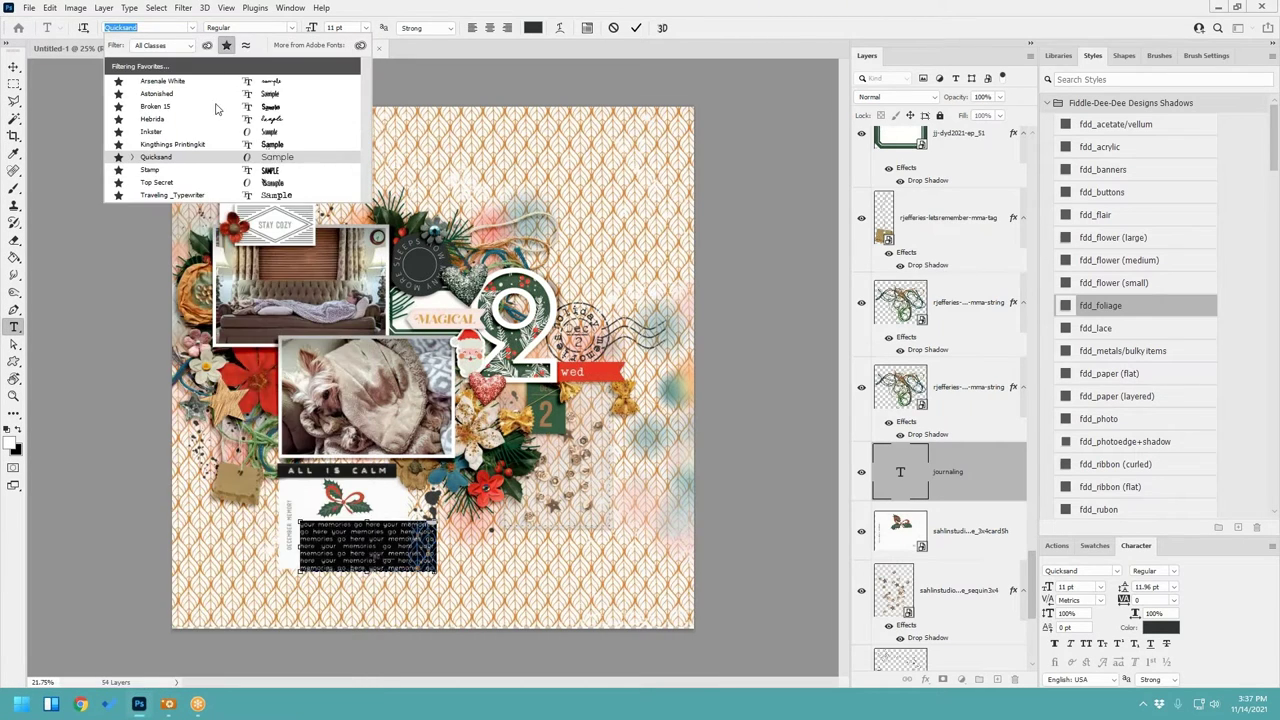
left_click(216, 196)
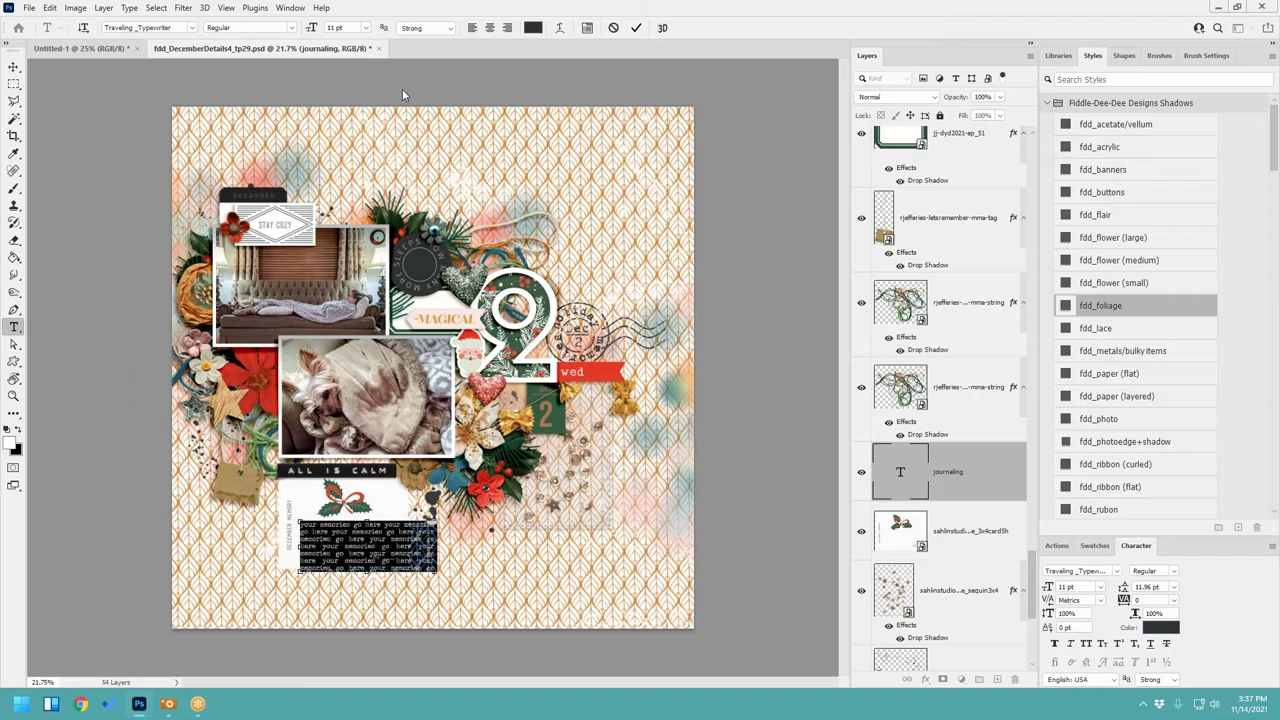
left_click(366, 27)
left_click(352, 107)
left_click(1174, 588)
left_click(1156, 487)
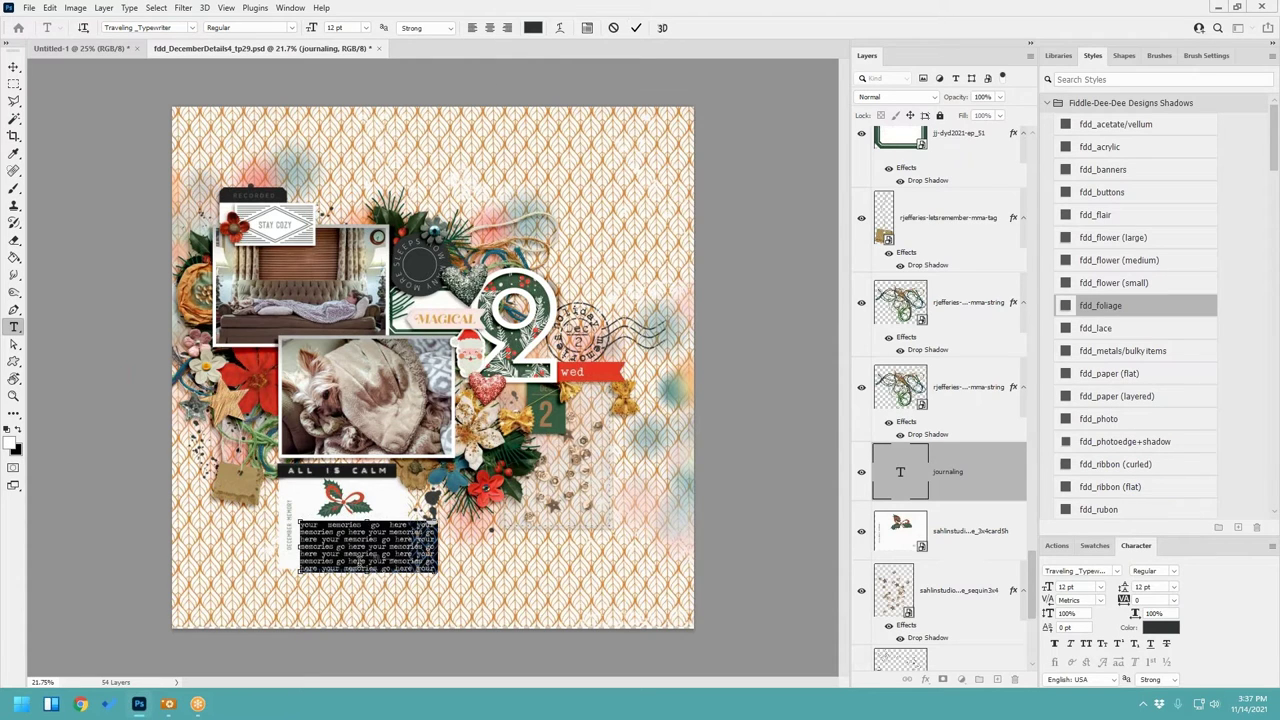
Step: Resize the journaling text box to fit five short lines inside the card and nudge it into place below the holly
left_click_drag(367, 571, 368, 557)
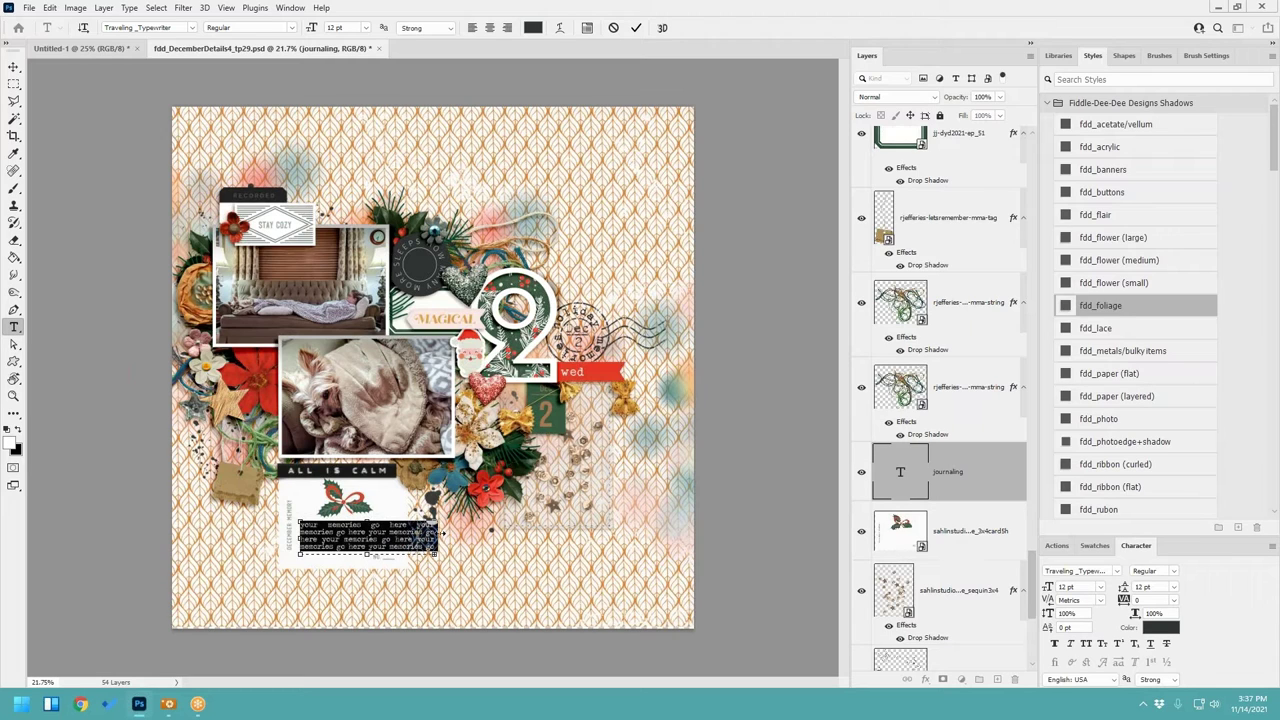
left_click_drag(438, 534, 404, 535)
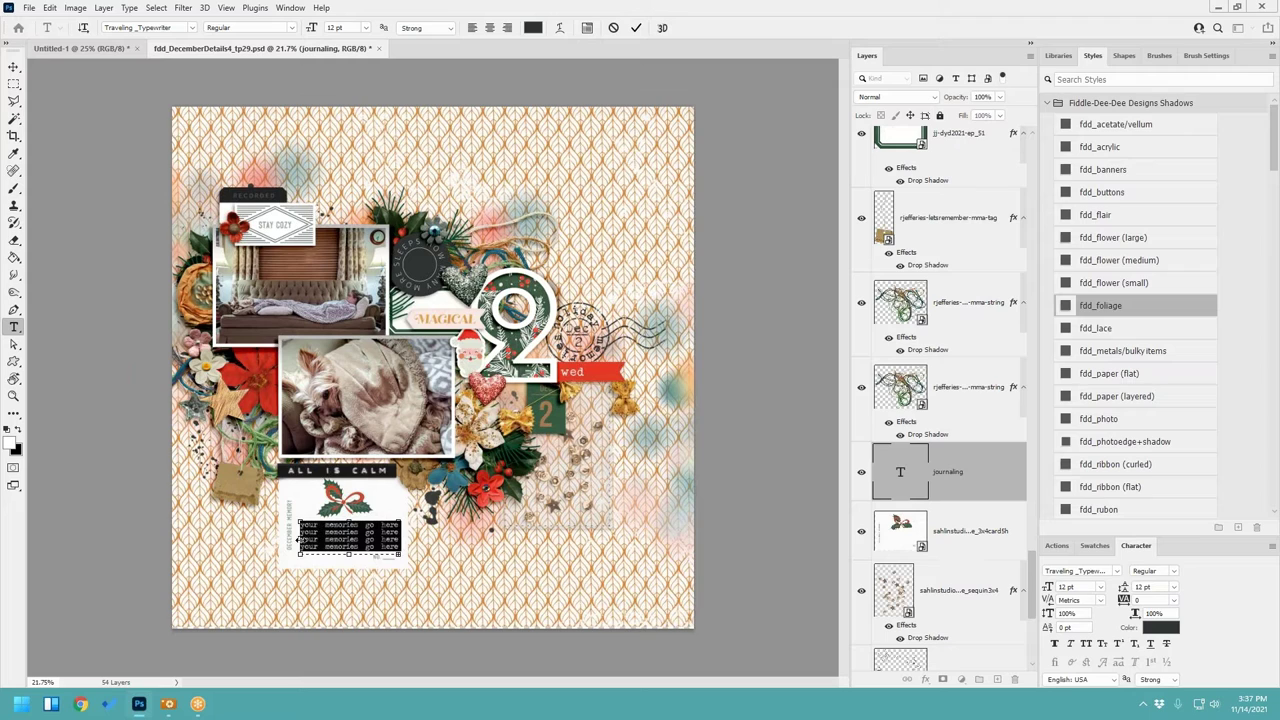
left_click_drag(298, 537, 292, 539)
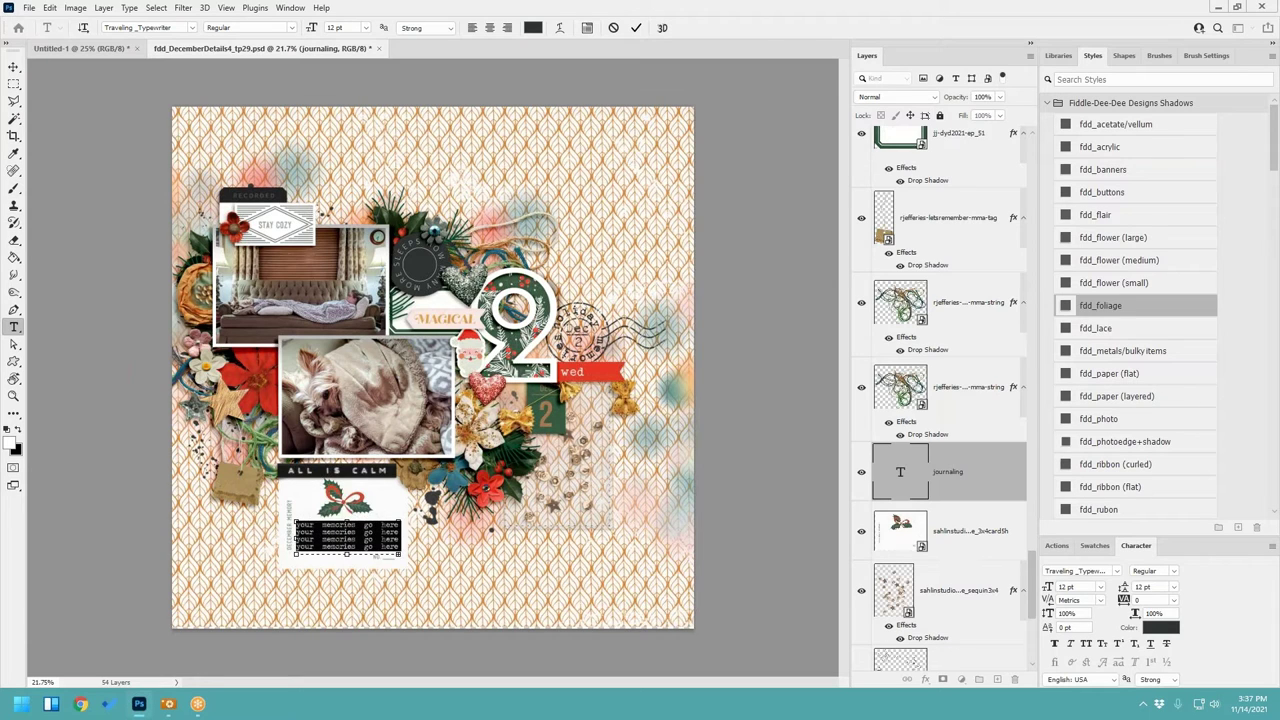
left_click_drag(406, 535, 351, 512)
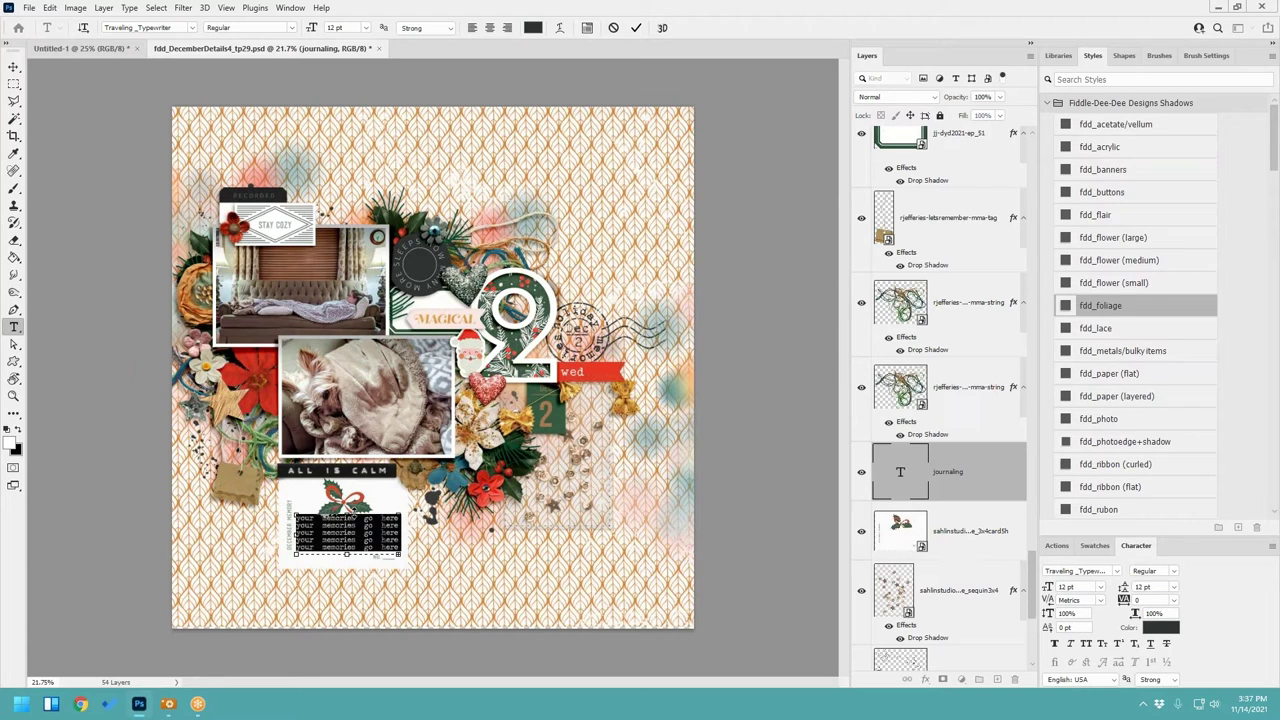
left_click(636, 27)
key("v")
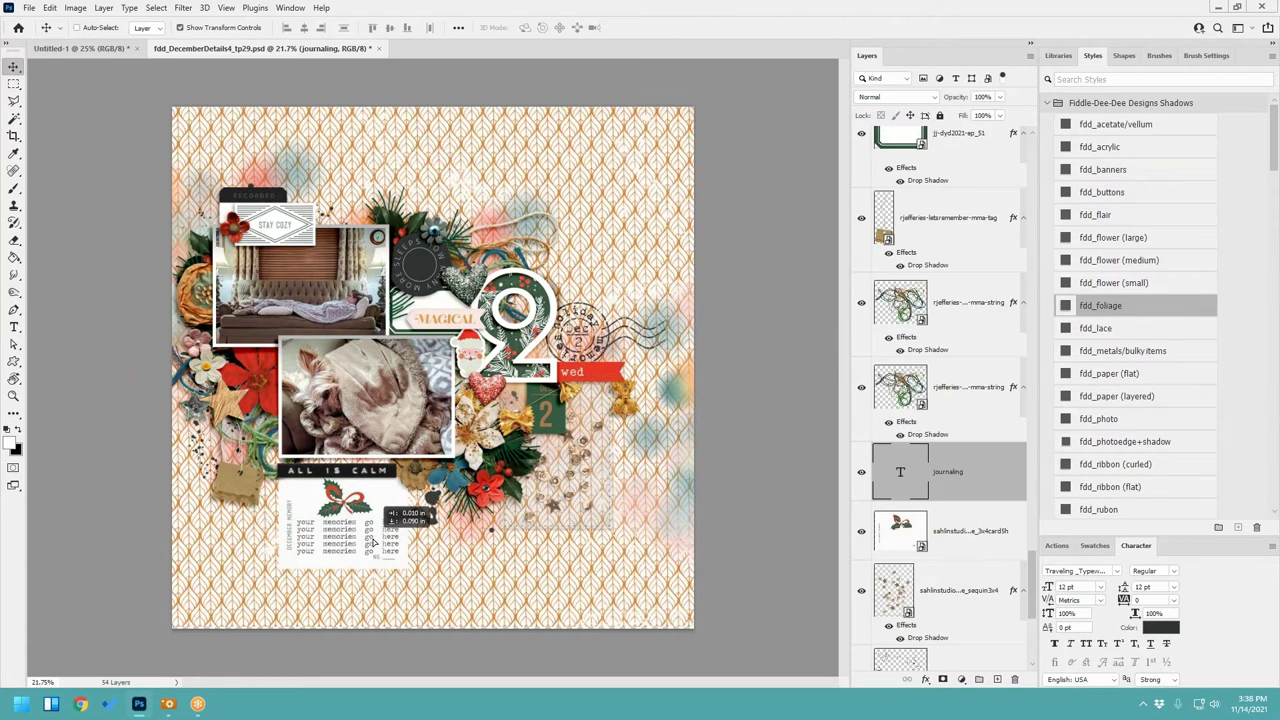
left_click_drag(370, 539, 369, 541)
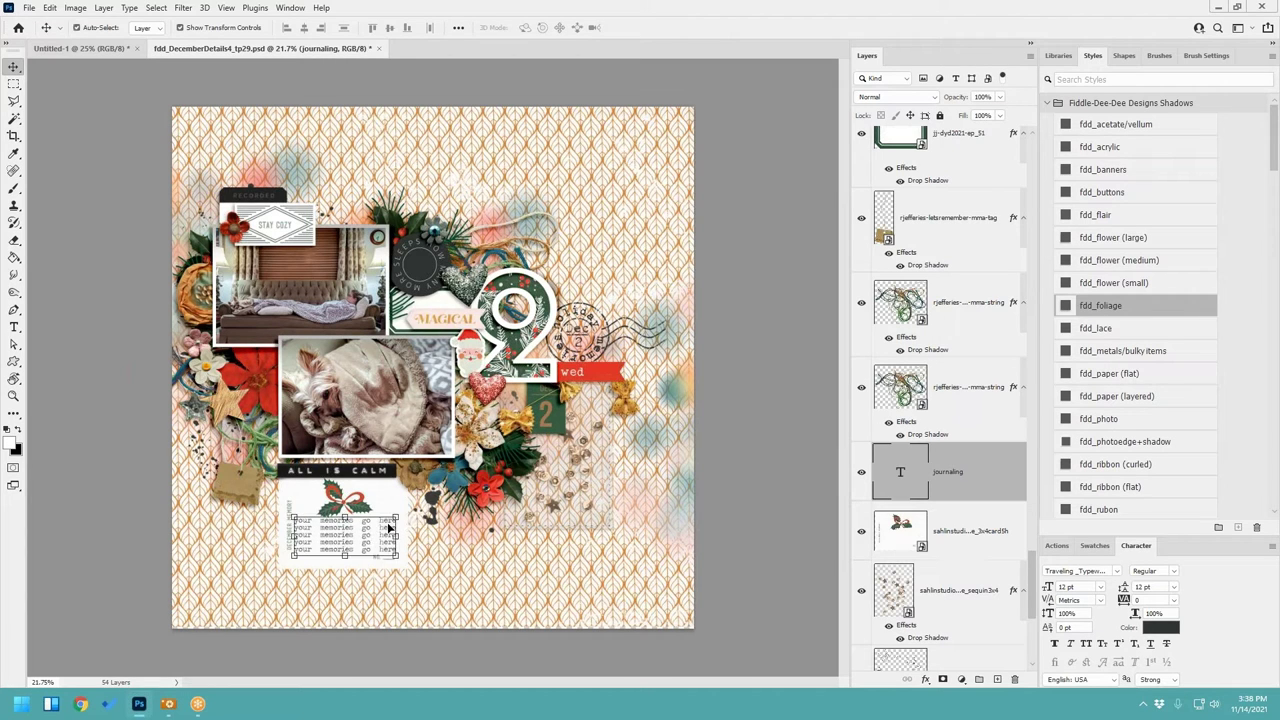
Step: Add the red Peace word strip on the kraft tag, layered directly above the tag, with the fdd_paper (flat) shadow
scroll(690, 437, "up", 1)
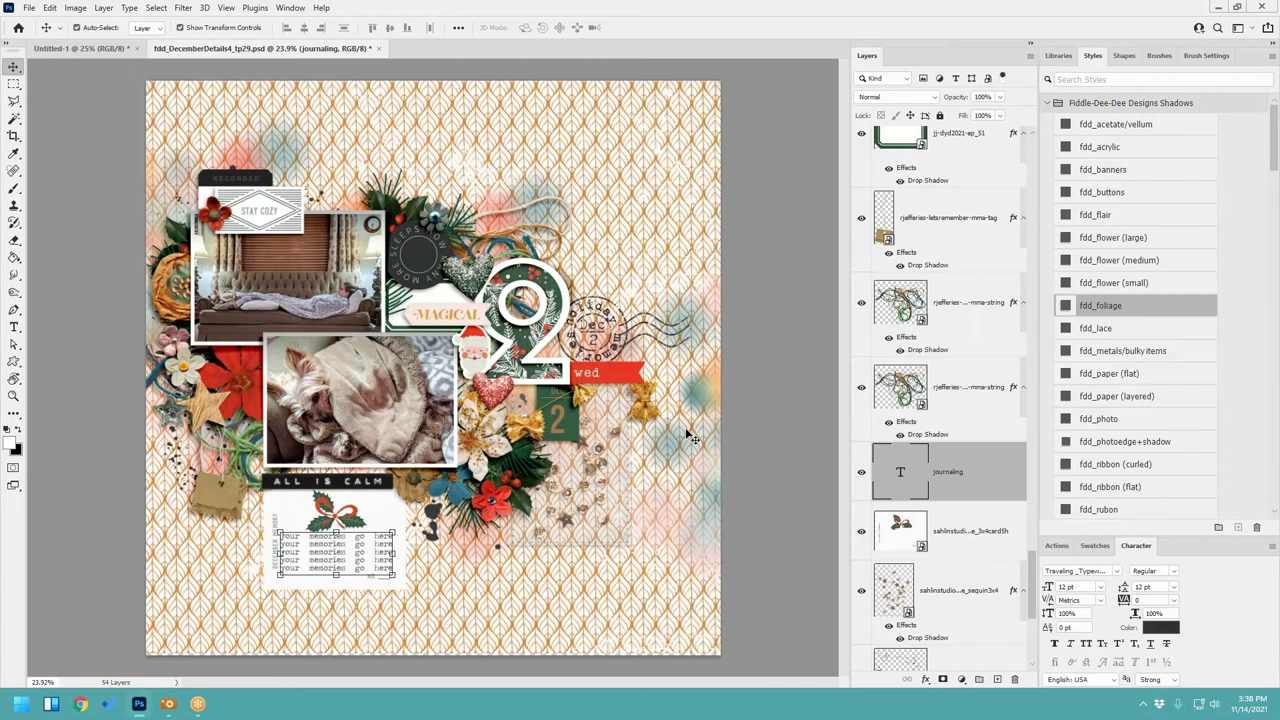
left_click_drag(778, 311, 240, 490)
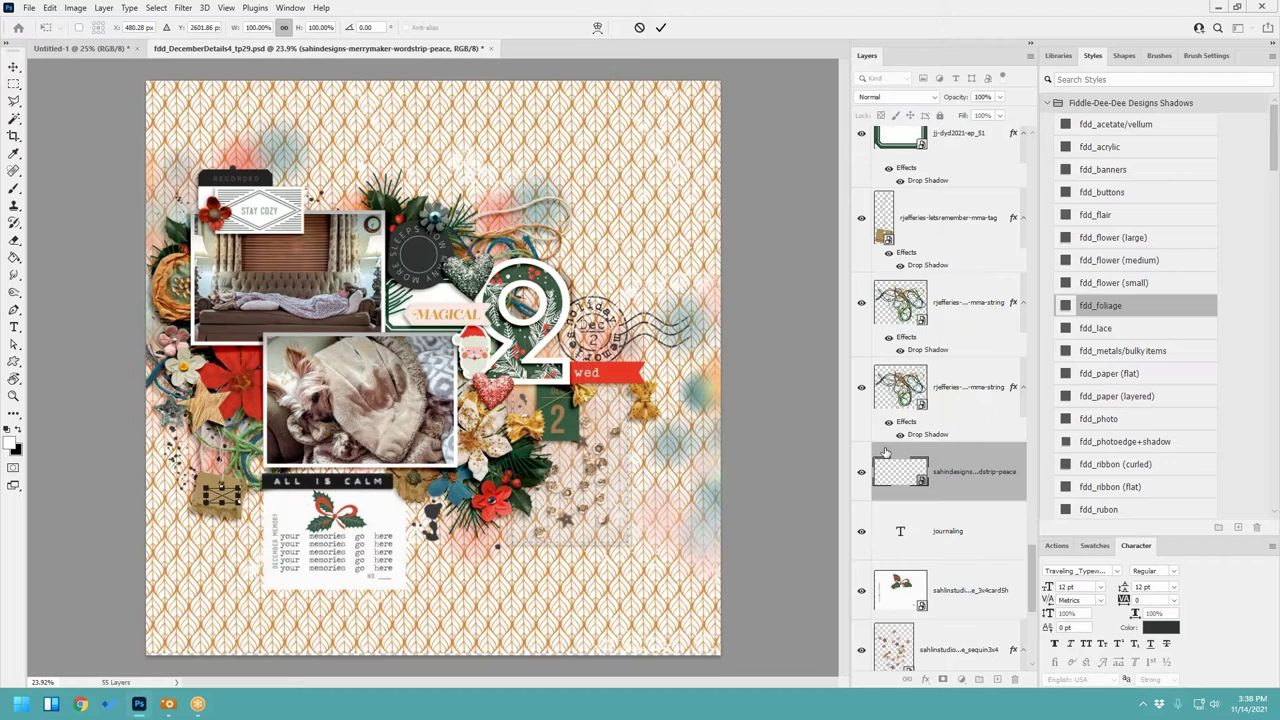
left_click_drag(968, 465, 978, 186)
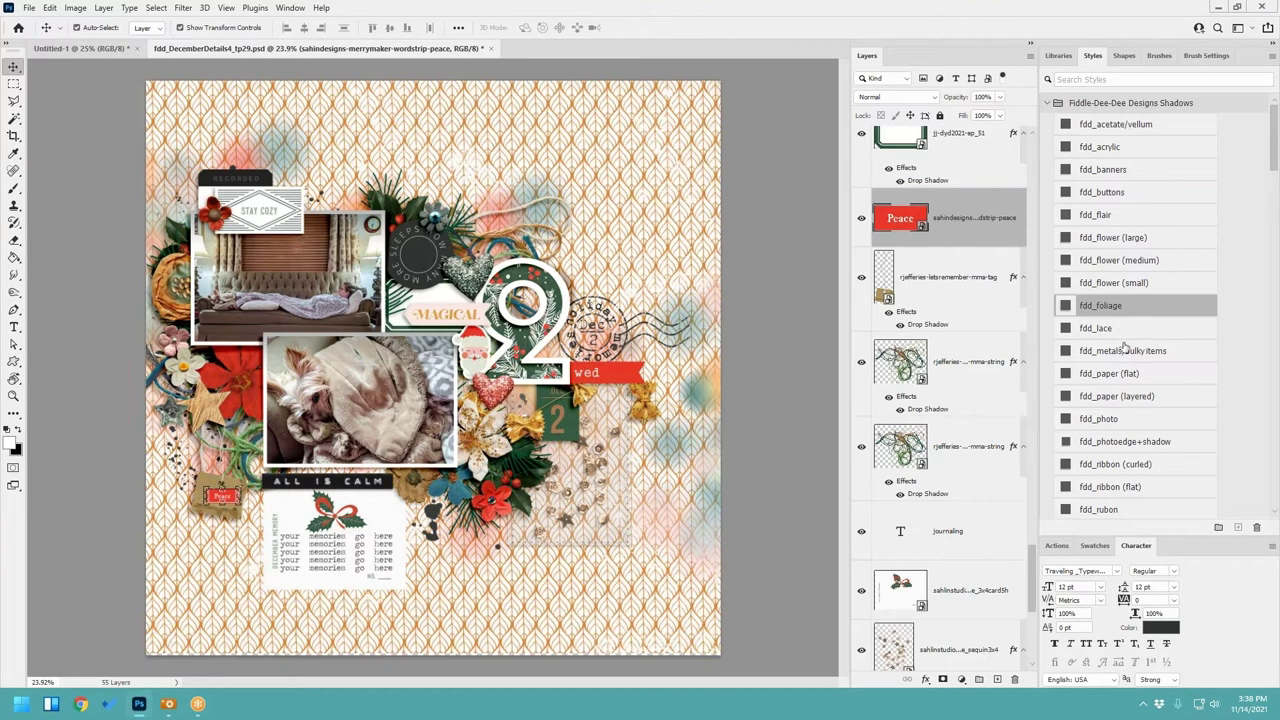
left_click(1128, 374)
left_click(798, 346)
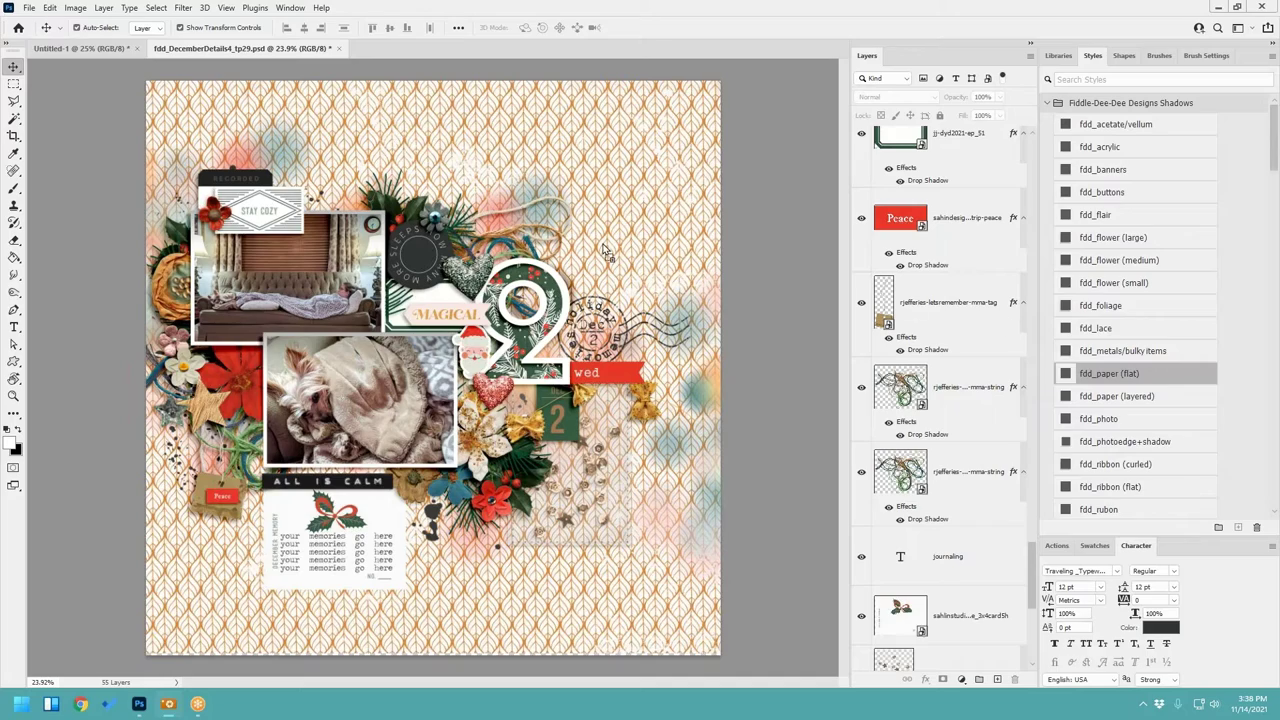
Step: Add the nutcracker as the top layer and place it on the open background above the round holiday postmark
key("ctrl+v")
left_click_drag(428, 368, 633, 172)
scroll(633, 172, "up", 5)
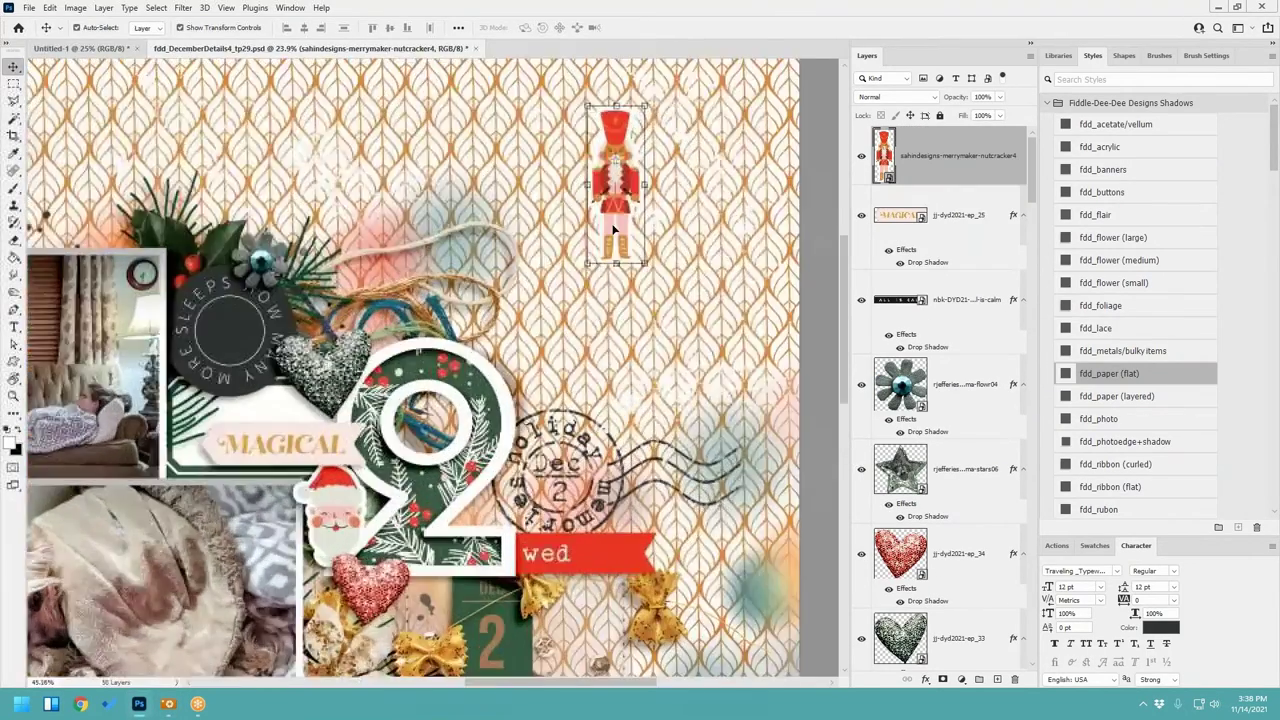
left_click_drag(608, 215, 594, 287)
scroll(594, 287, "up", 2)
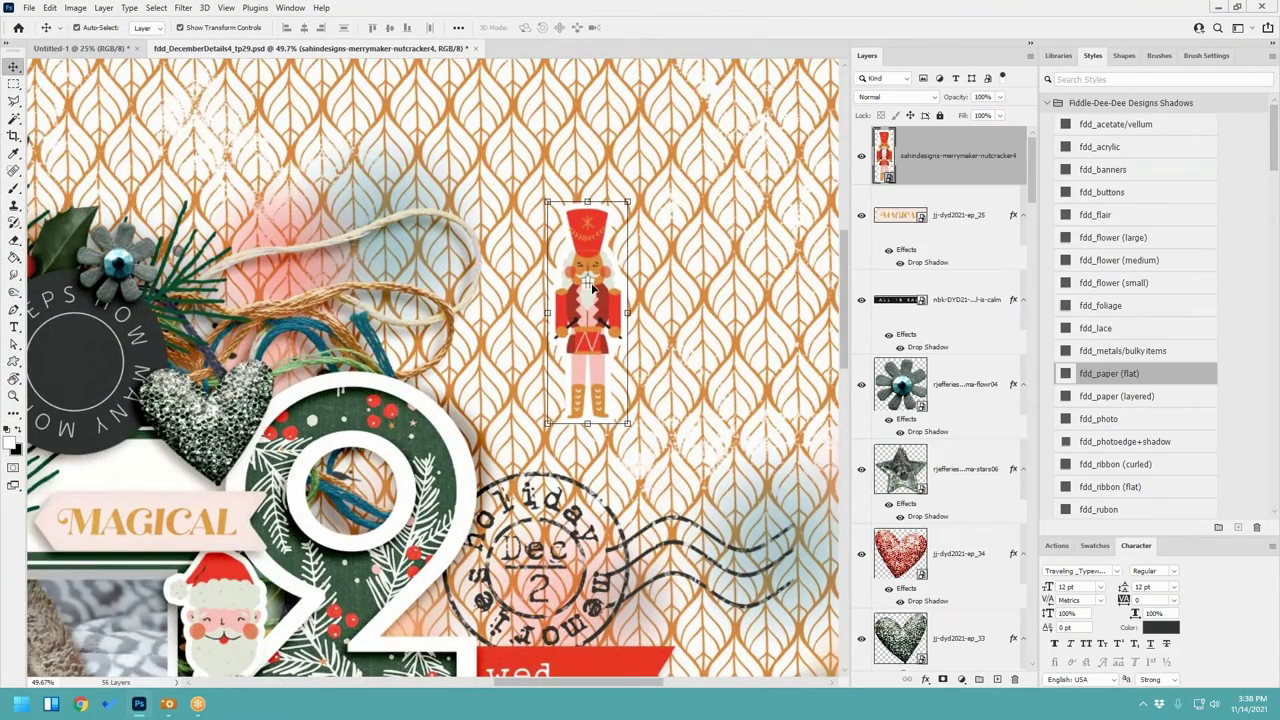
Step: Delete the nutcracker sticker layer from the scrapbook page
scroll(588, 288, "up", 5)
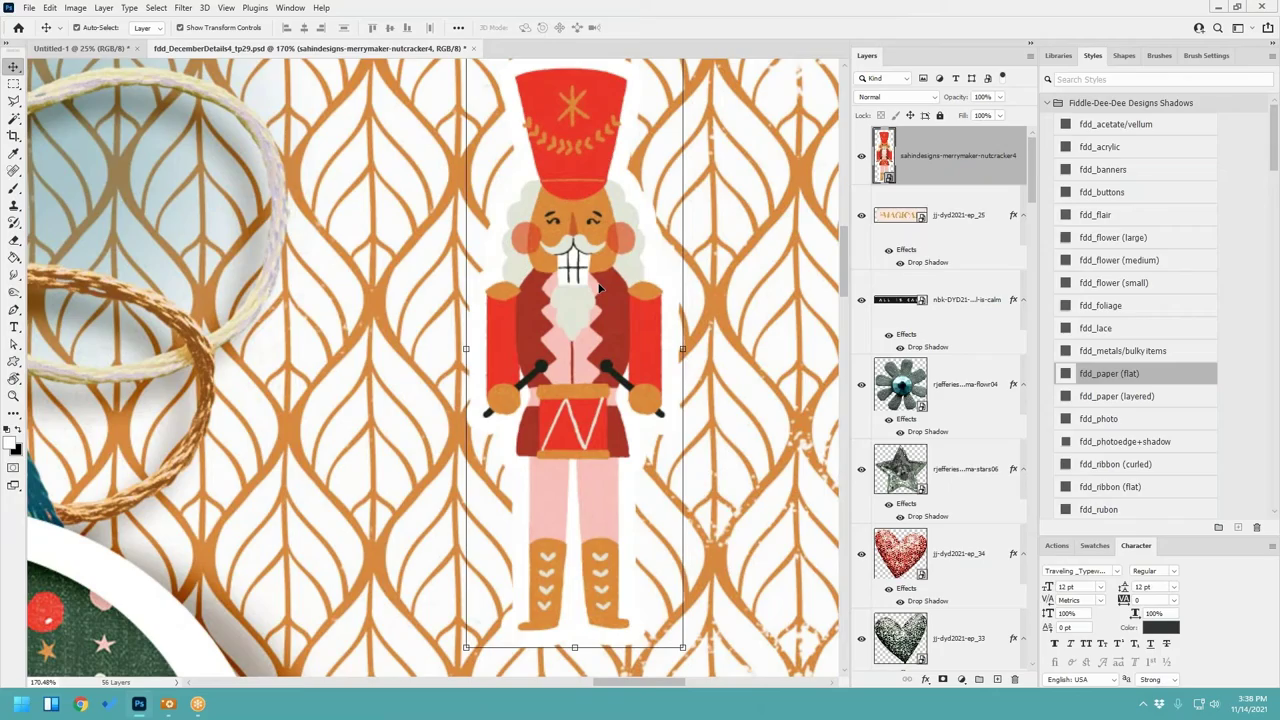
scroll(600, 288, "down", 4)
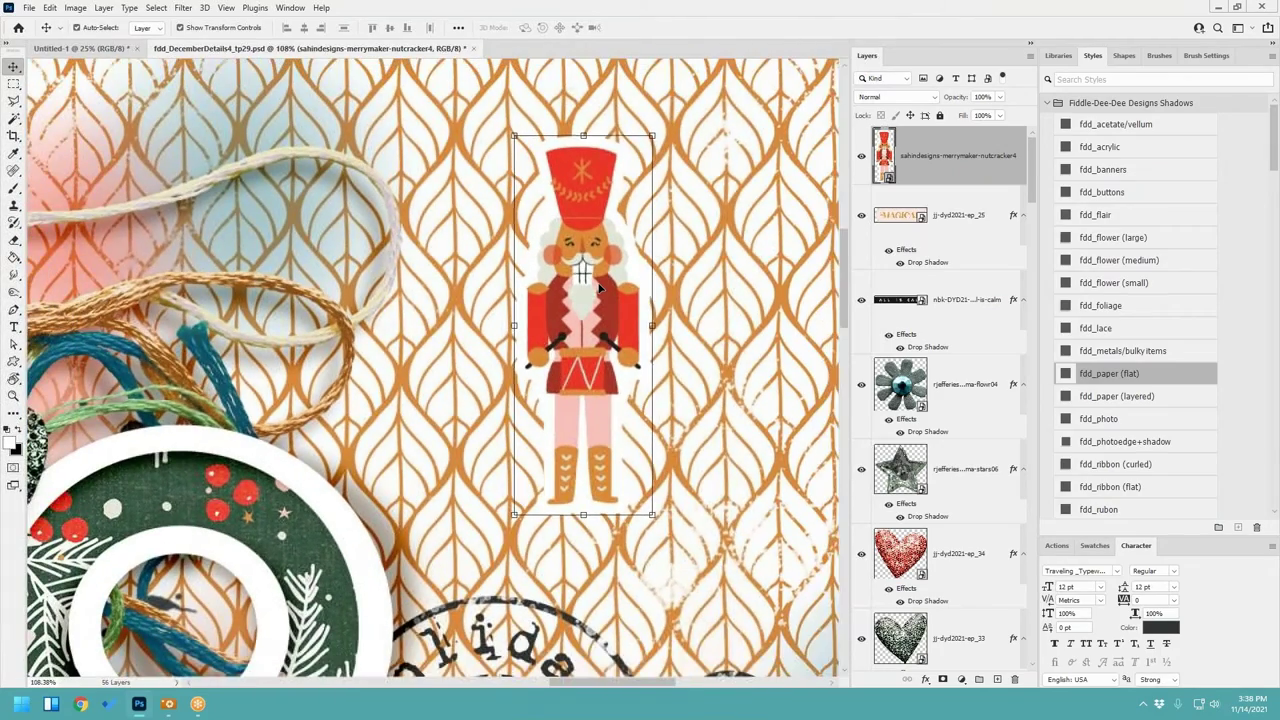
scroll(604, 272, "up", 2)
scroll(604, 272, "up", 3)
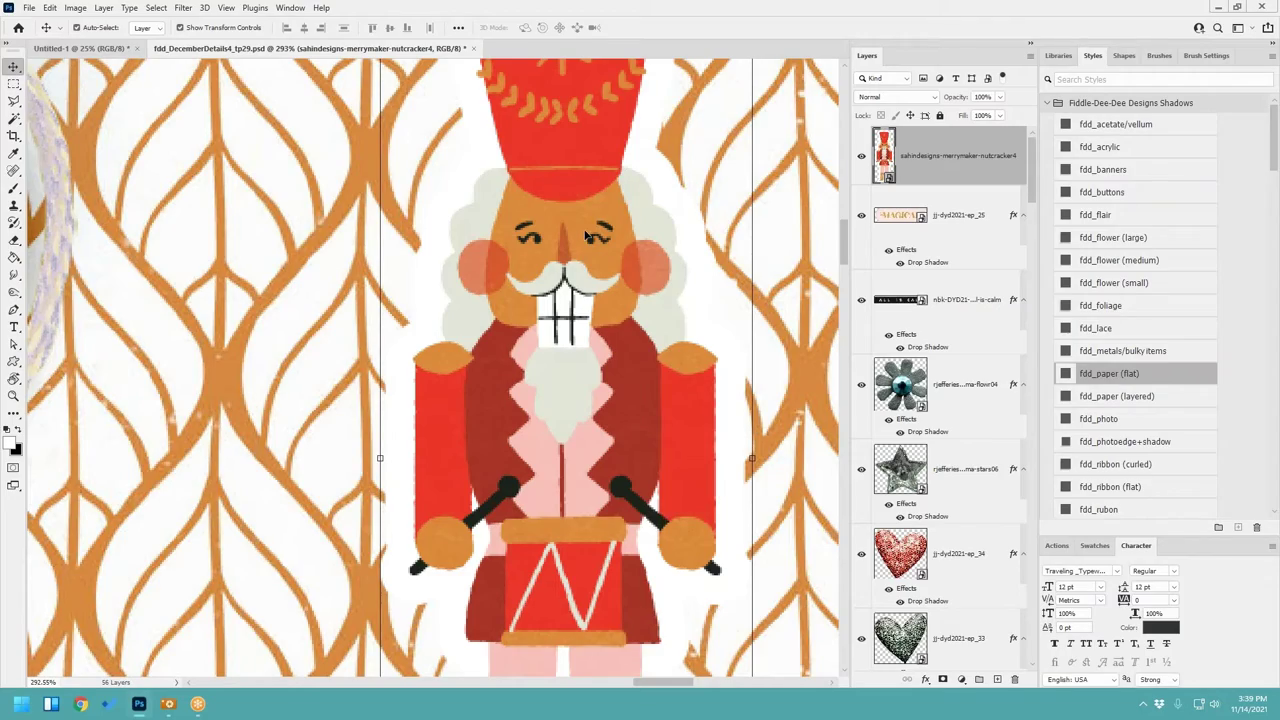
scroll(667, 371, "down", 8)
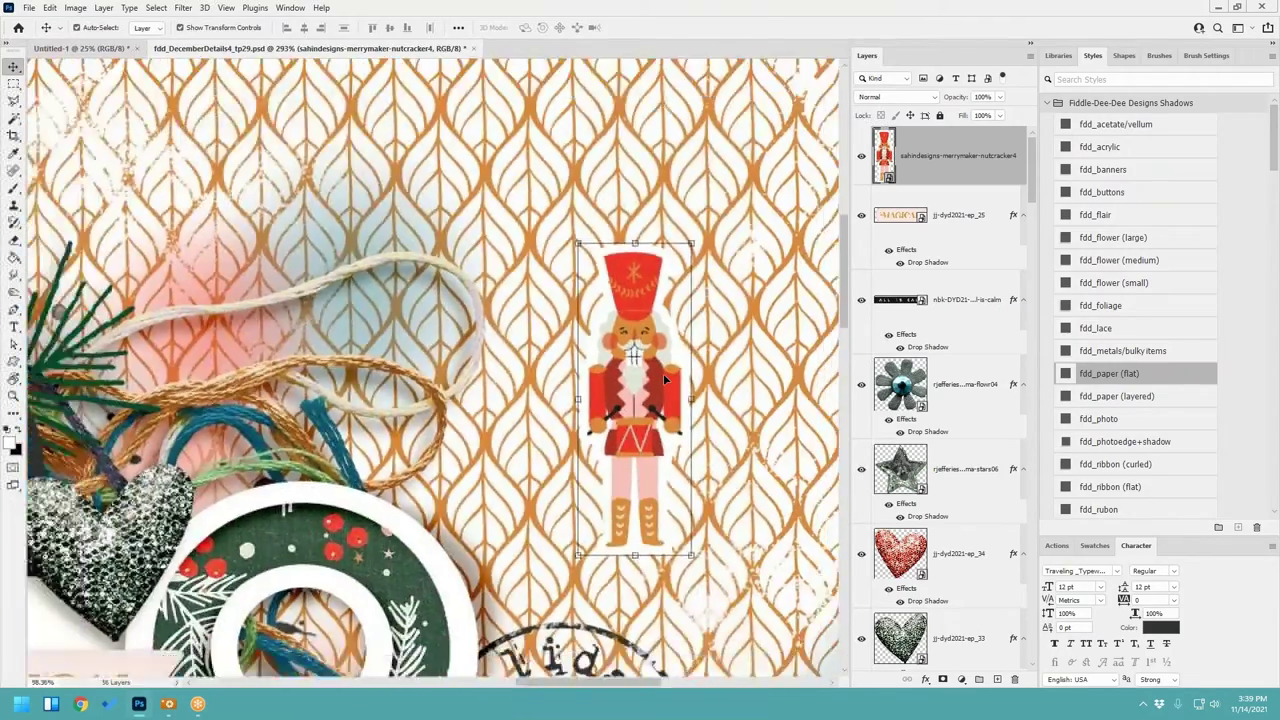
scroll(663, 373, "down", 3)
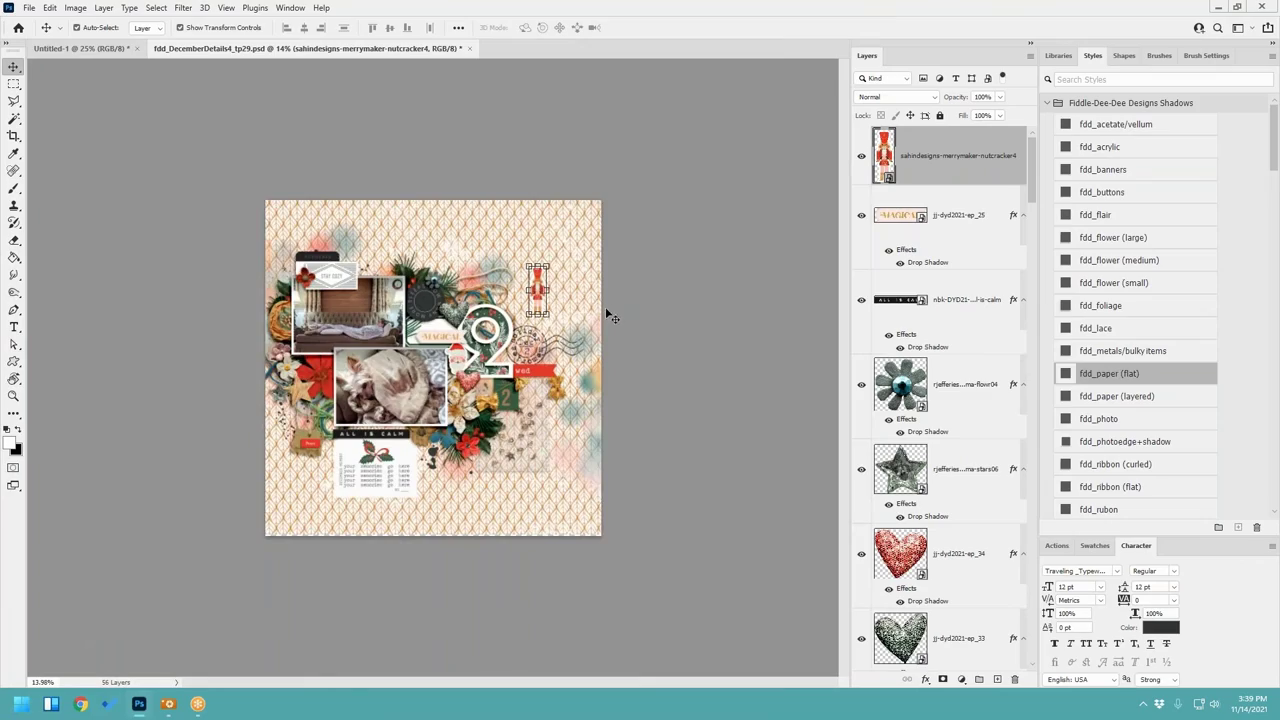
key("ctrl+0")
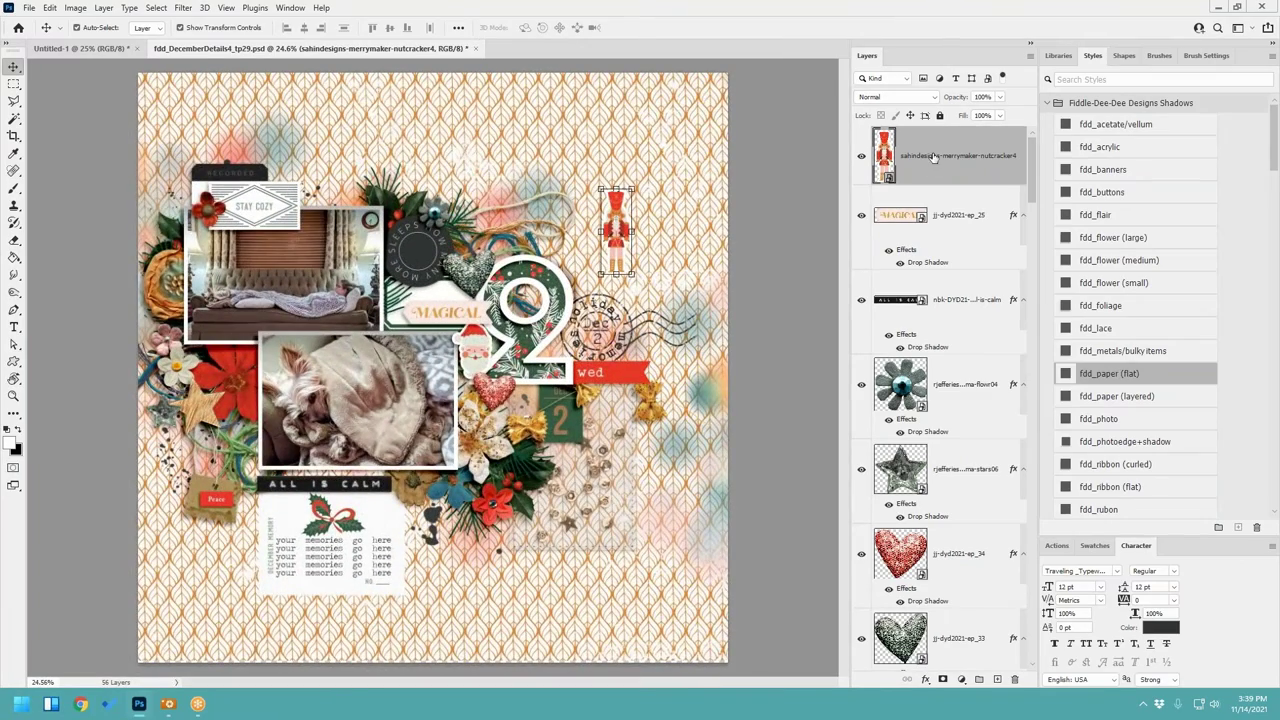
right_click(965, 140)
key("Escape")
scroll(940, 400, "down", 1)
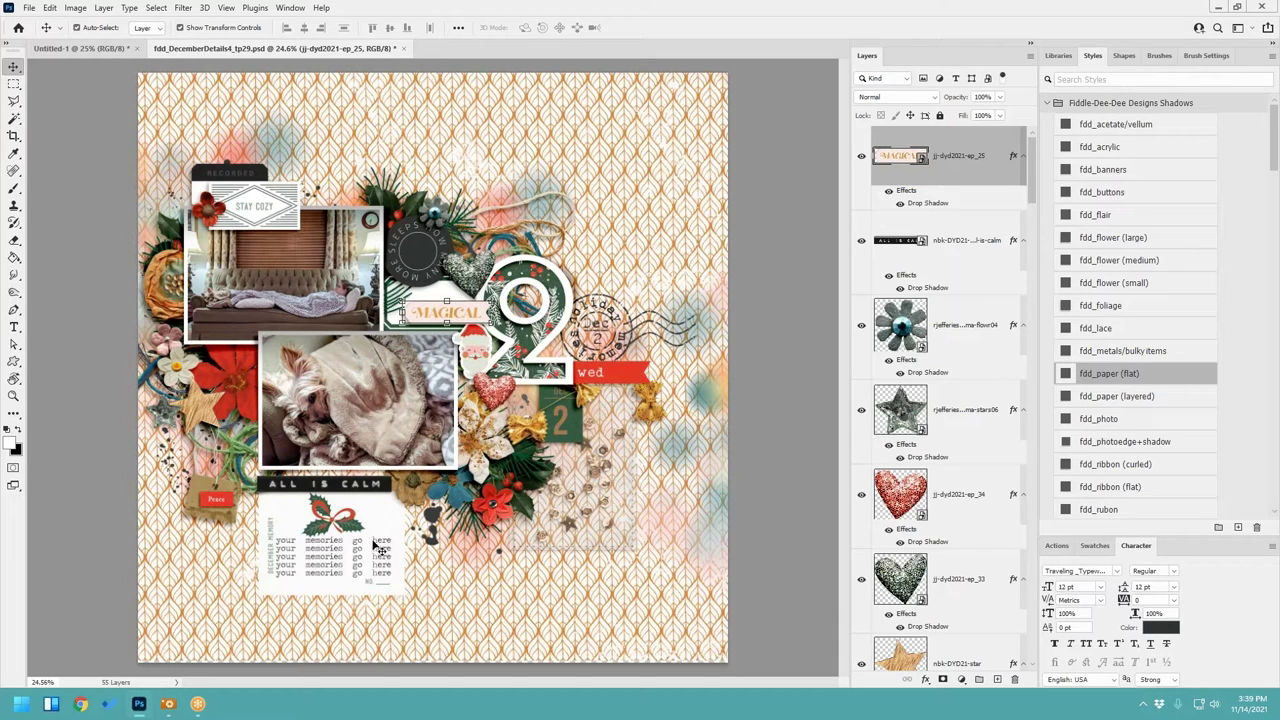
Step: Apply the fdd_paper (layered) shadow to the journaling card and place the LET'S STAY IN strip beside the STAY COZY tag
left_click(384, 520)
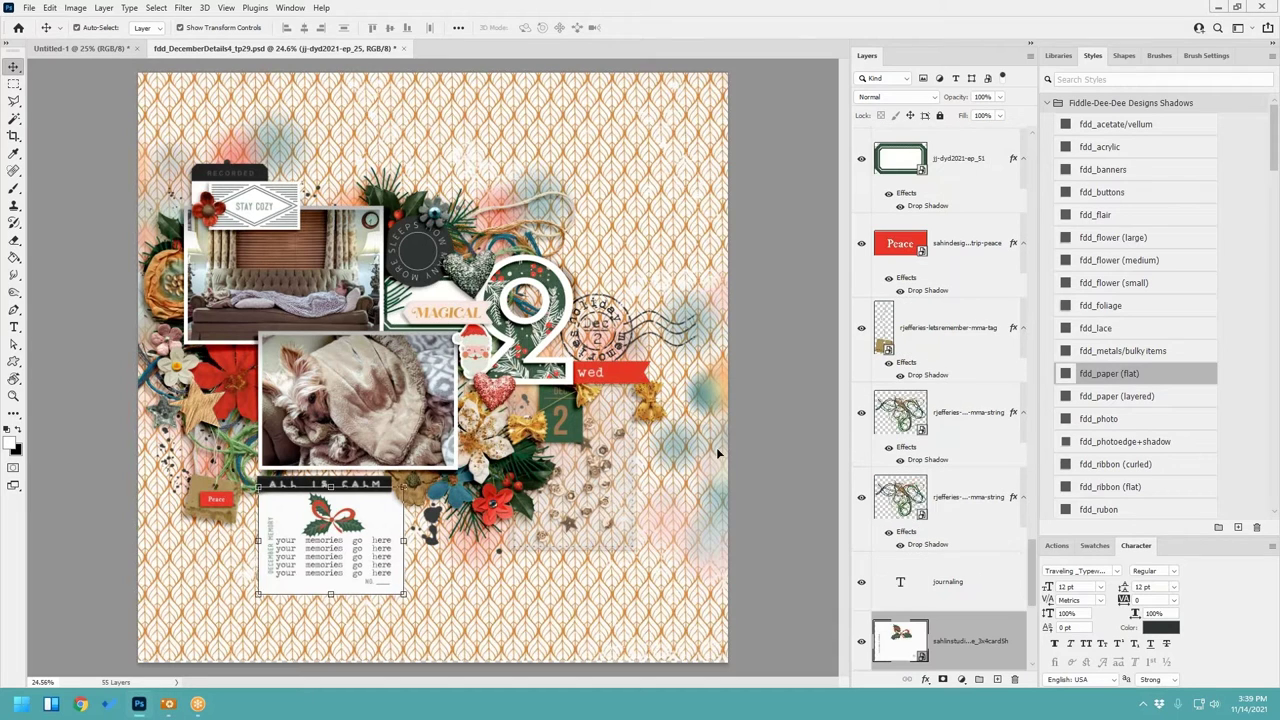
left_click(1128, 397)
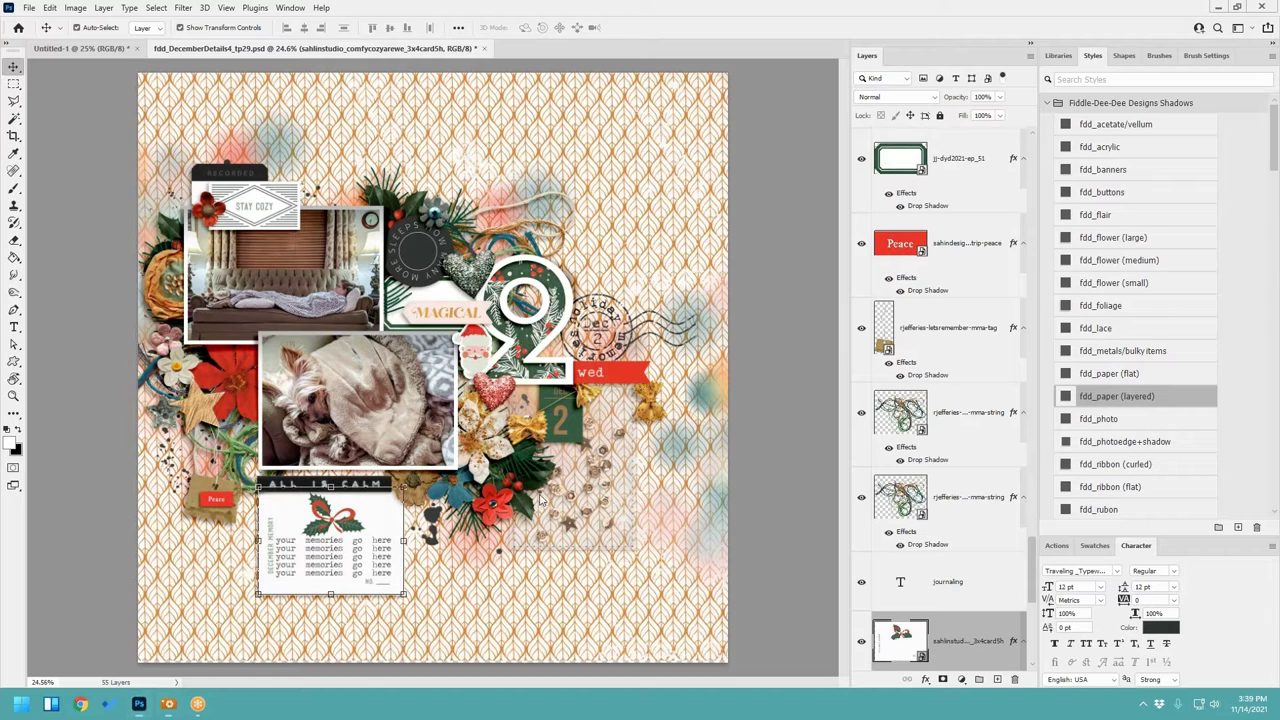
left_click(468, 477)
left_click_drag(469, 413, 366, 207)
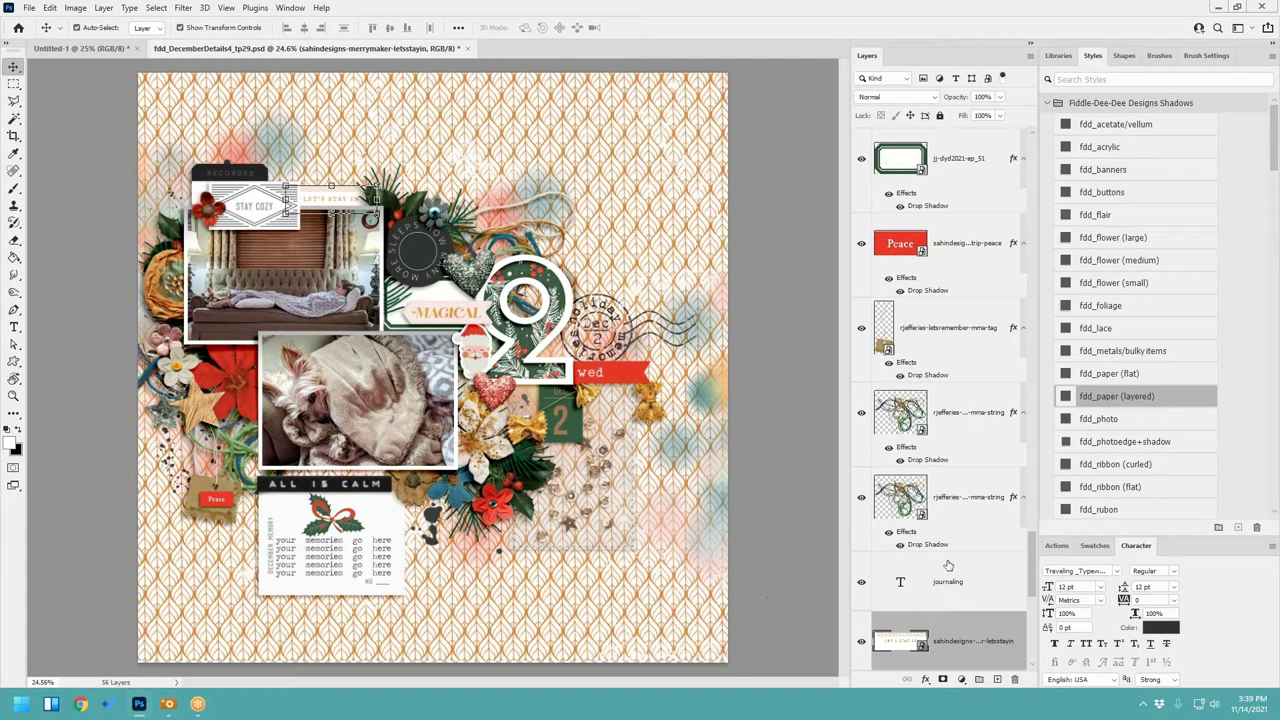
Step: Add the two merrymaker floral clusters above the postmark layer, one beside the large 2 and one above the Peace tag
scroll(948, 565, "down", 5)
scroll(948, 565, "down", 1)
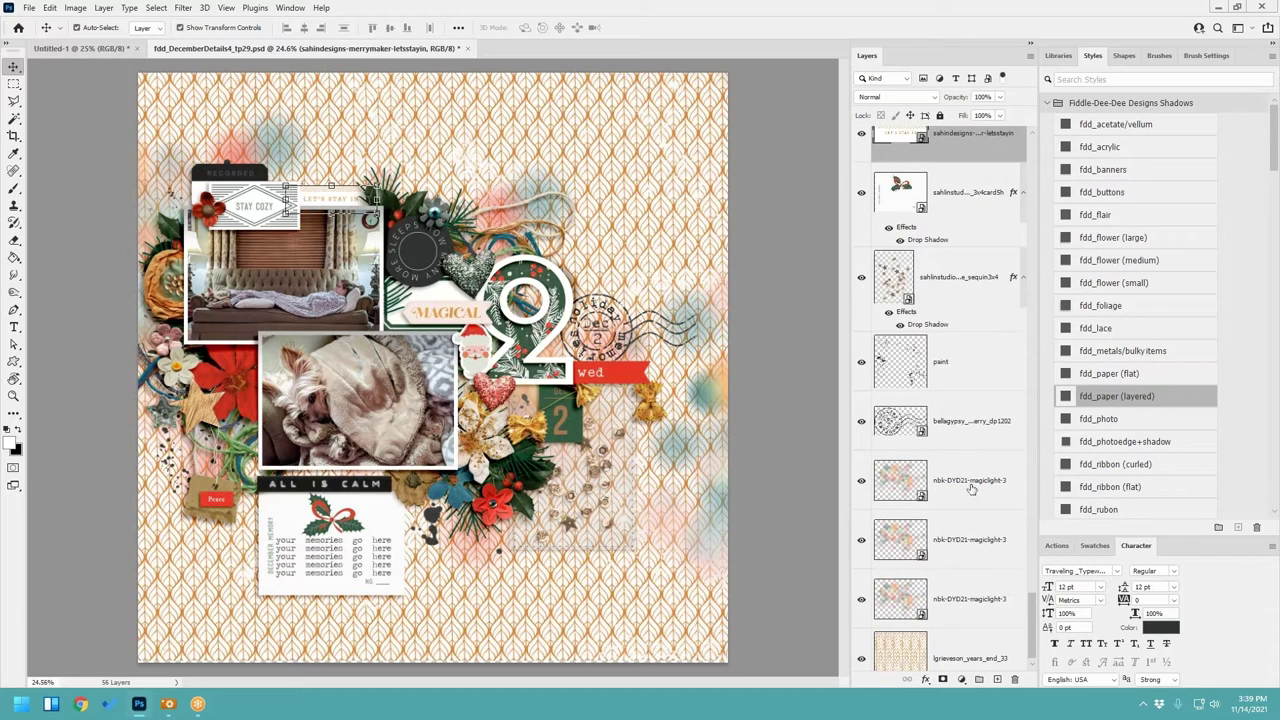
left_click(965, 425)
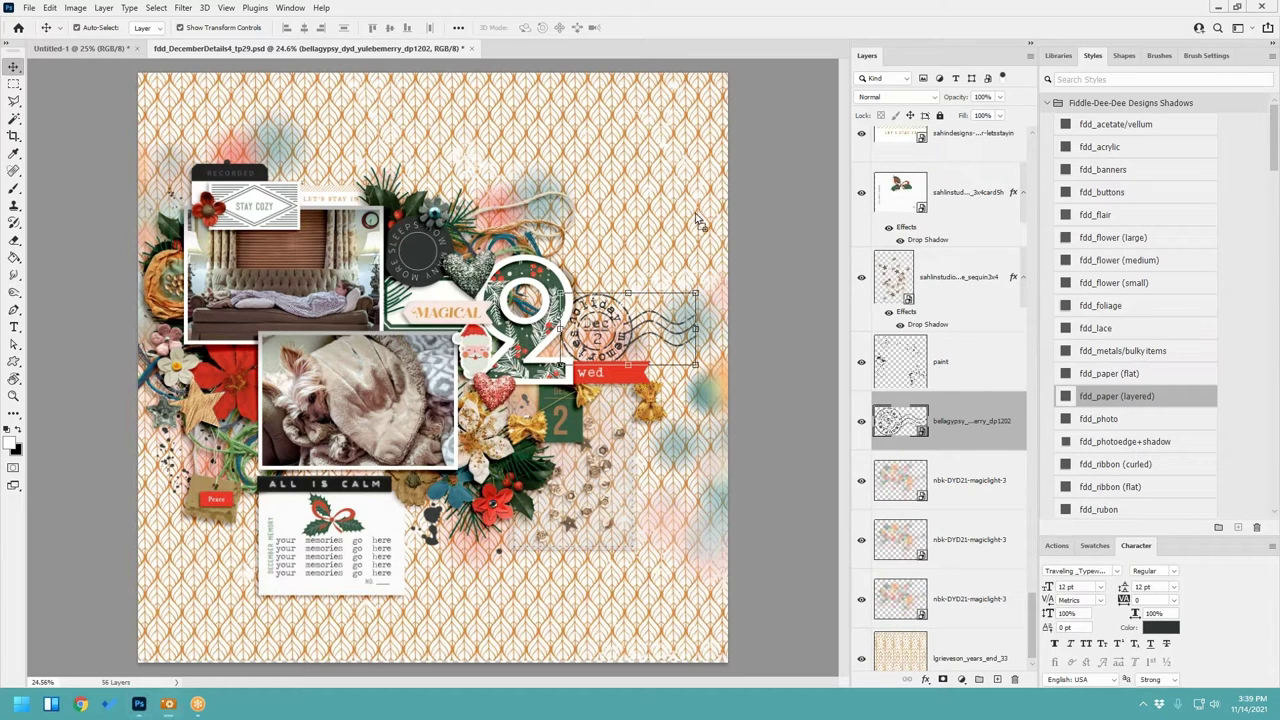
key("ctrl+v")
left_click_drag(473, 369, 617, 252)
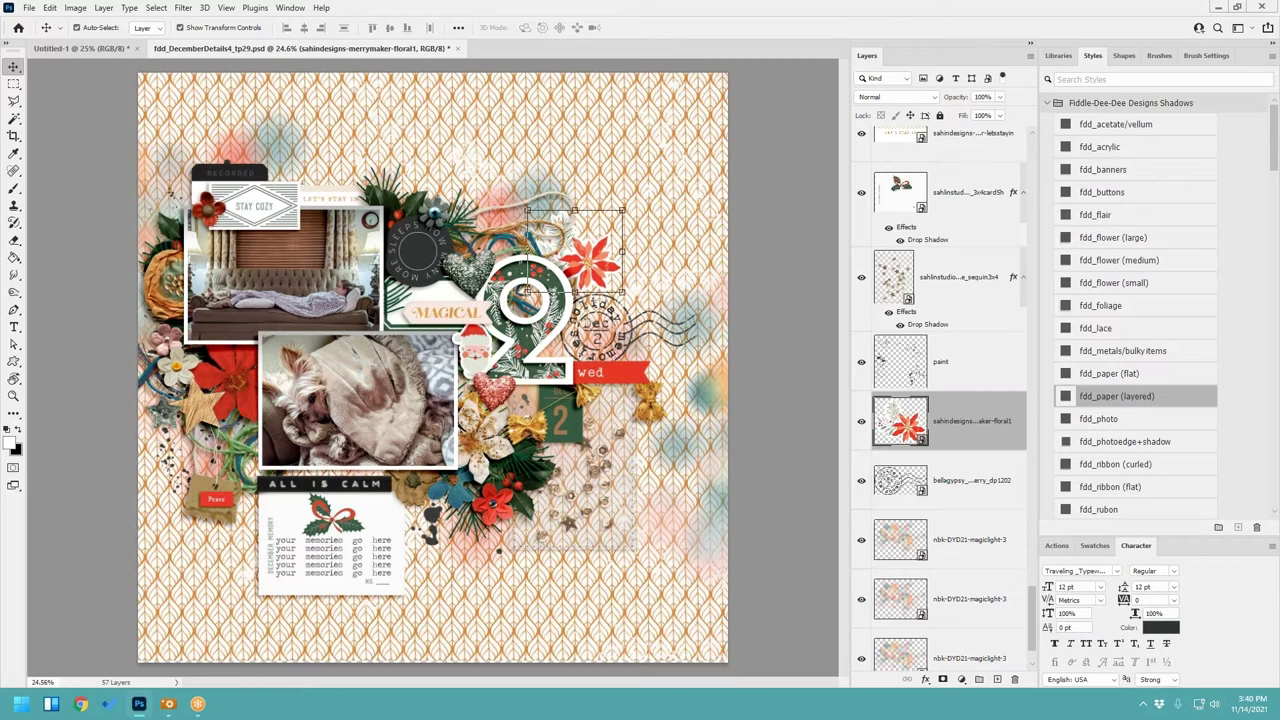
left_click_drag(655, 175, 243, 443)
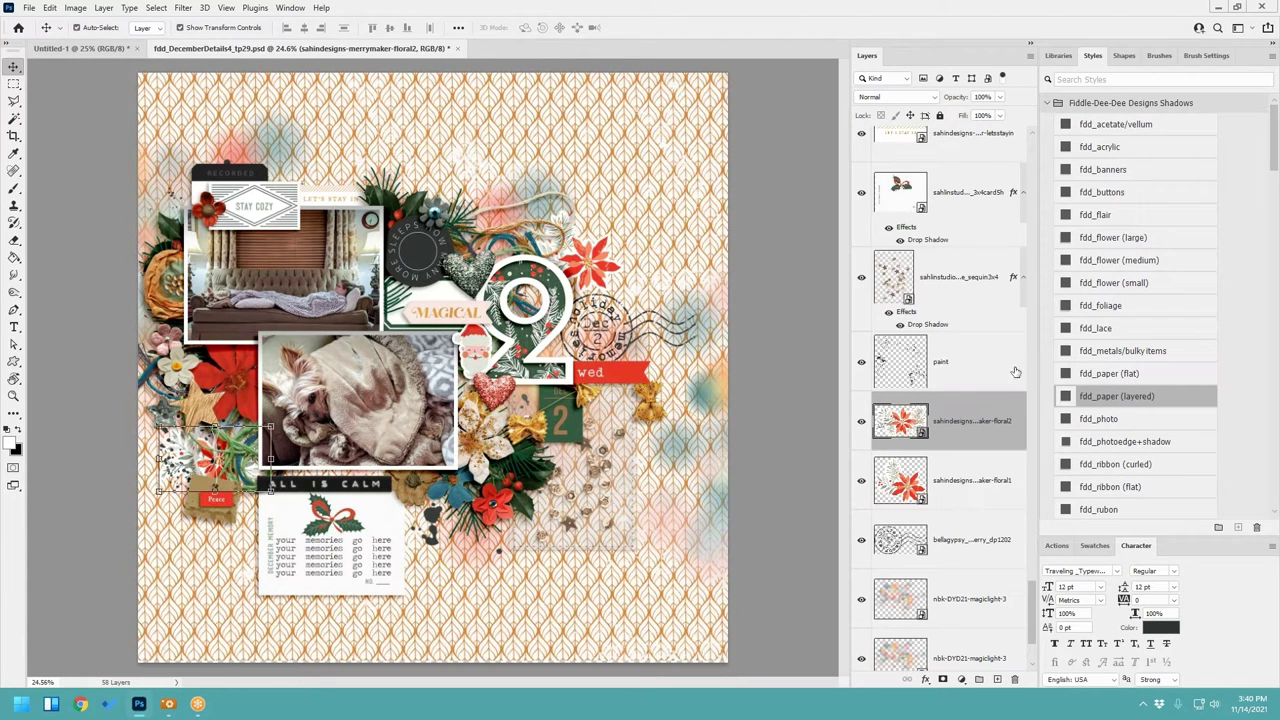
Step: Move both floral layers above the paint layer and nudge the floral beside the large 2
left_click(943, 467, "shift")
left_click_drag(945, 424, 943, 332)
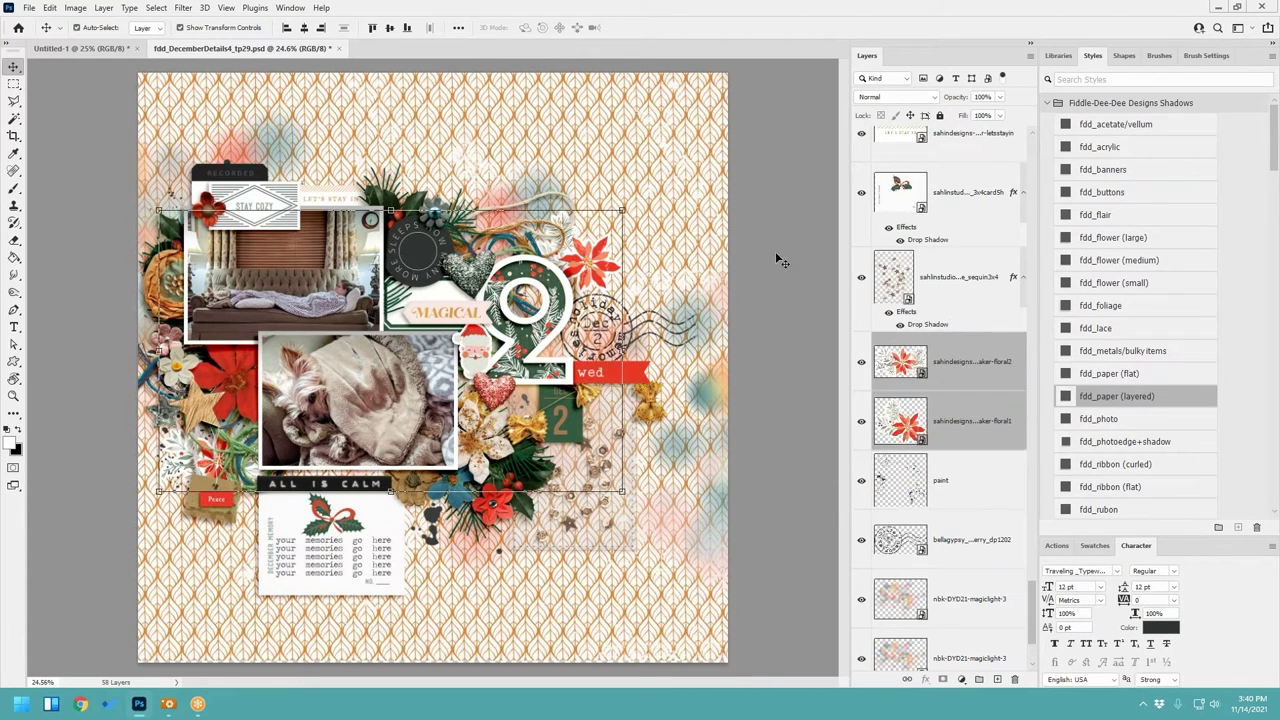
left_click_drag(600, 262, 598, 260)
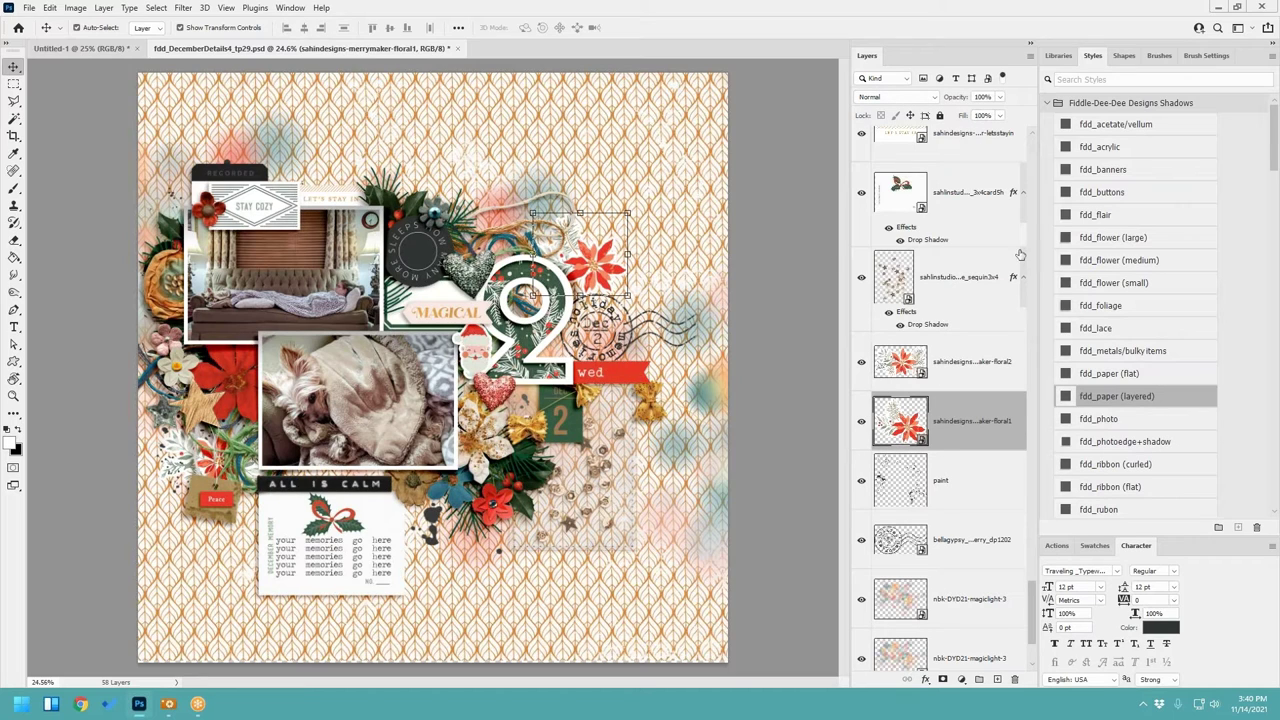
Step: Apply the fdd_paper (flat) shadow to both floral layers and tuck the upper floral closer to the large 2
left_click(956, 368, "shift")
left_click(1118, 374)
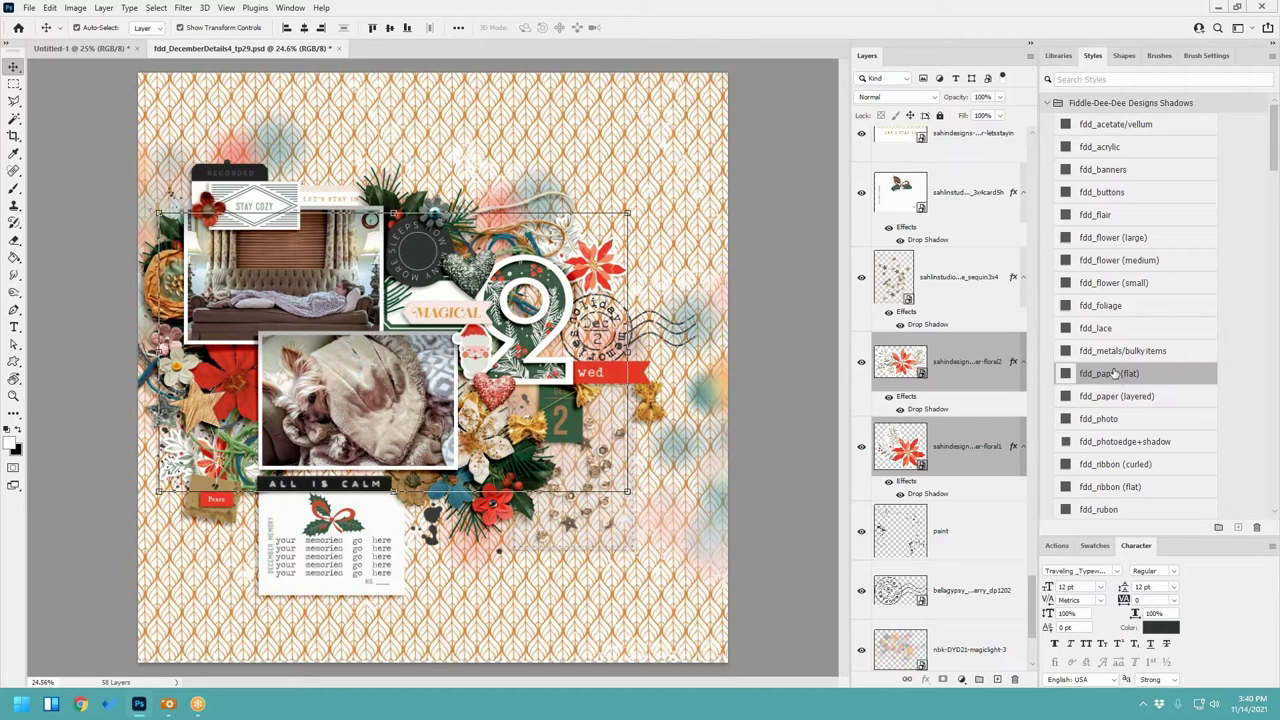
left_click(578, 278)
left_click_drag(578, 278, 587, 269)
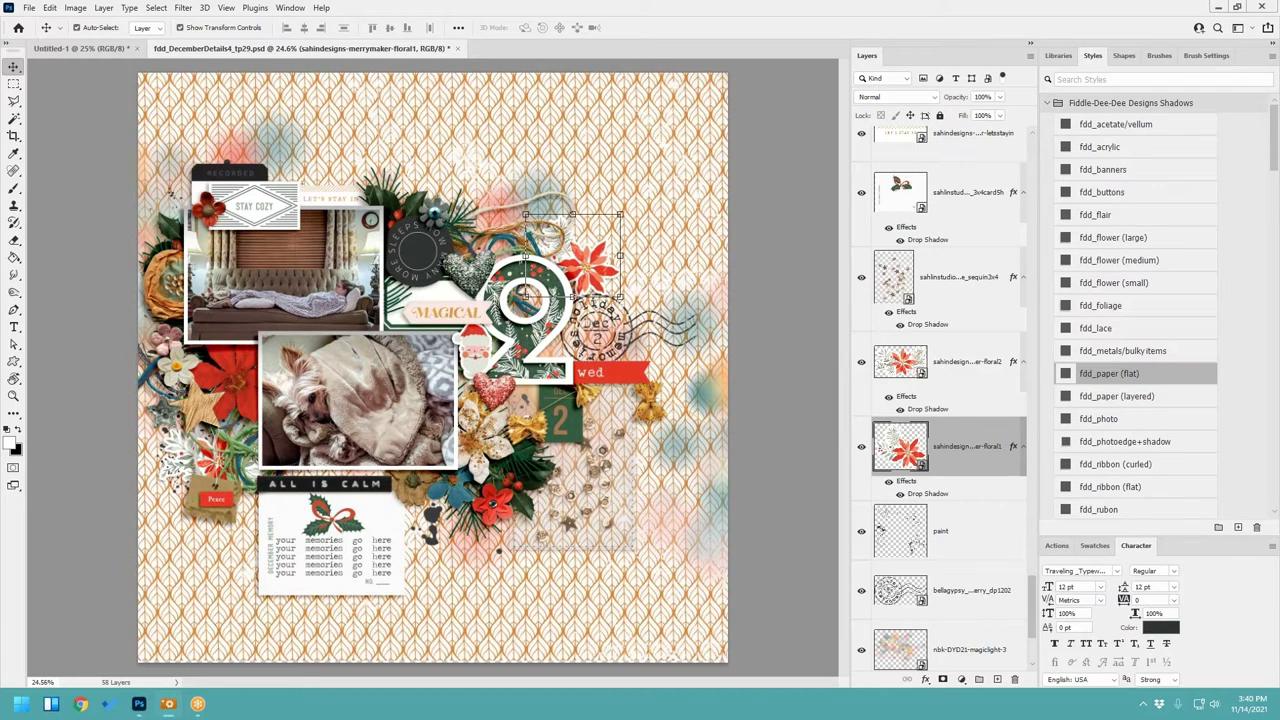
Step: Nudge the ALL IS CALM strip up and move the journaling card with its text slightly up to match
left_click_drag(351, 487, 352, 481)
left_click(365, 558)
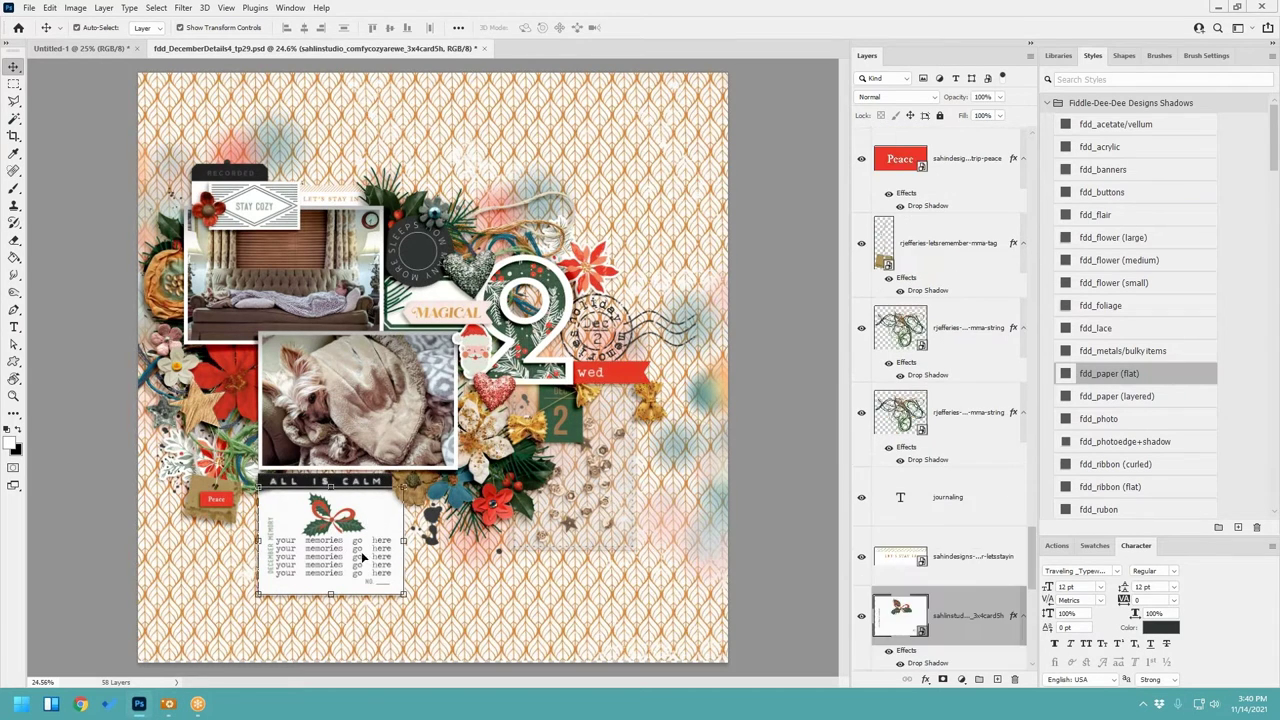
left_click(378, 548, "shift")
left_click_drag(378, 548, 381, 525)
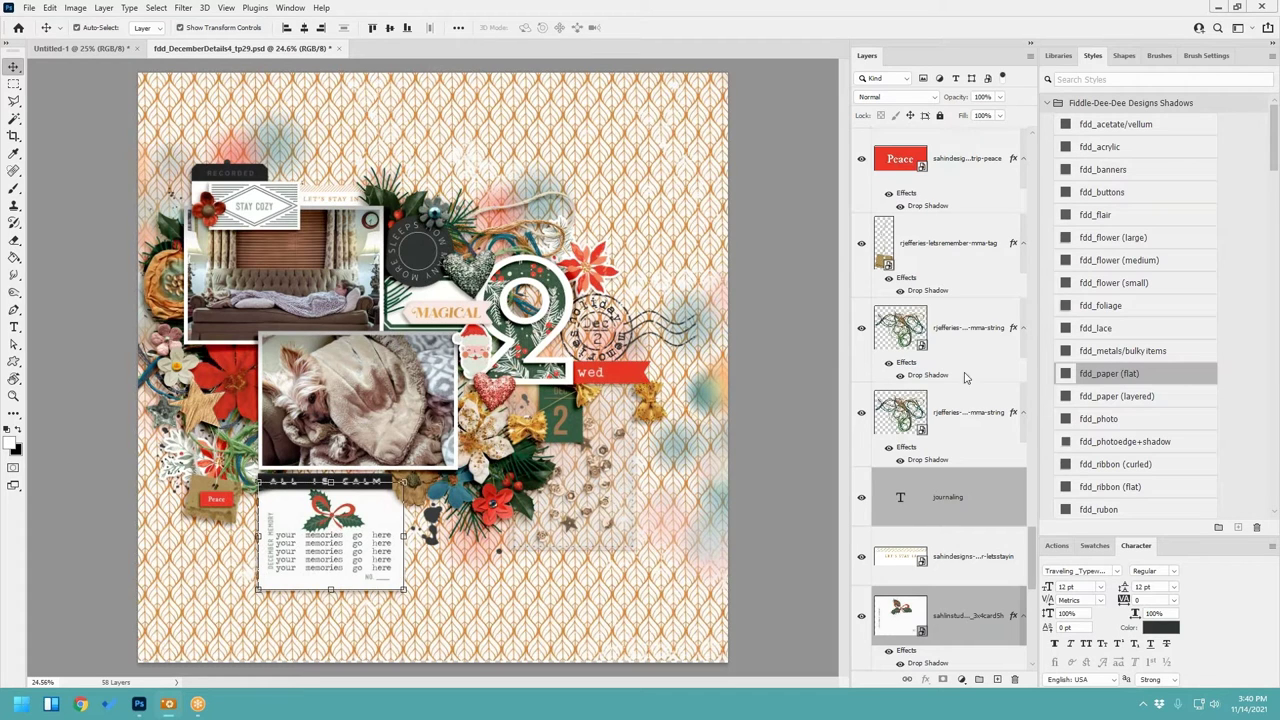
Step: Add the home label above the paint layer, place it just below the wed banner and apply the fdd_paper (flat) shadow
scroll(965, 380, "down", 10)
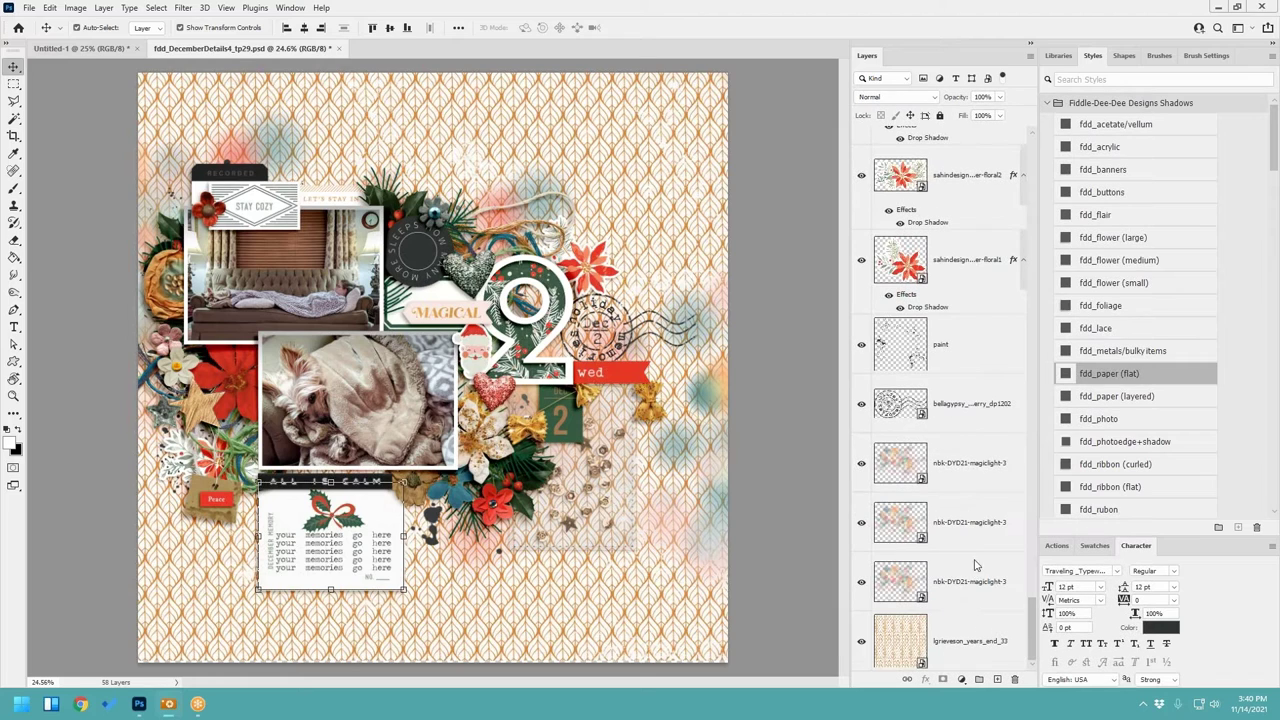
scroll(975, 565, "up", 3)
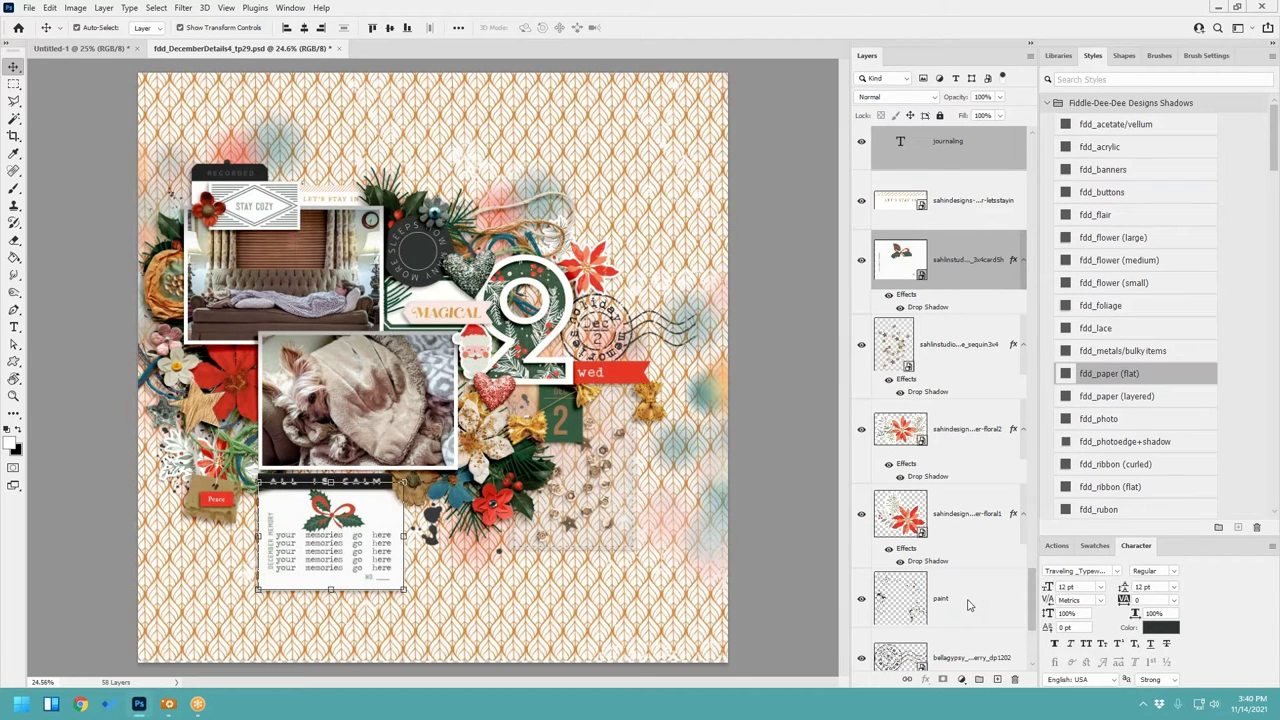
left_click(967, 602)
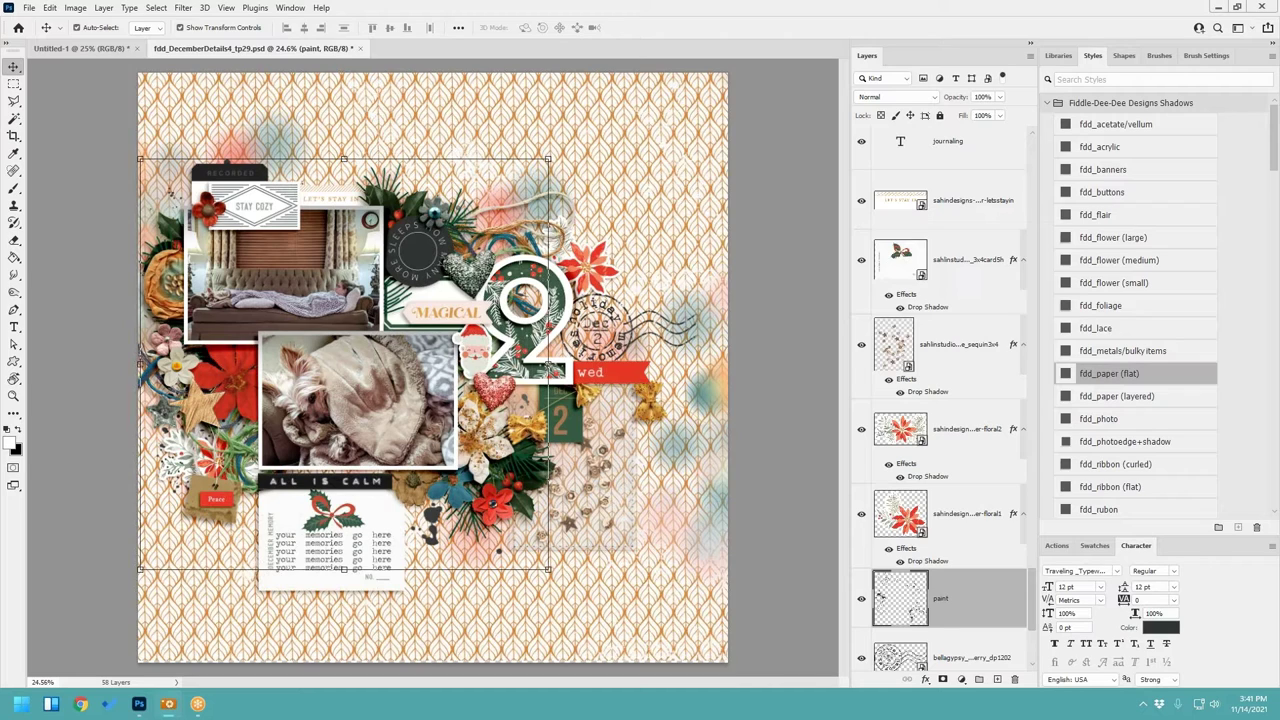
key("ctrl+v")
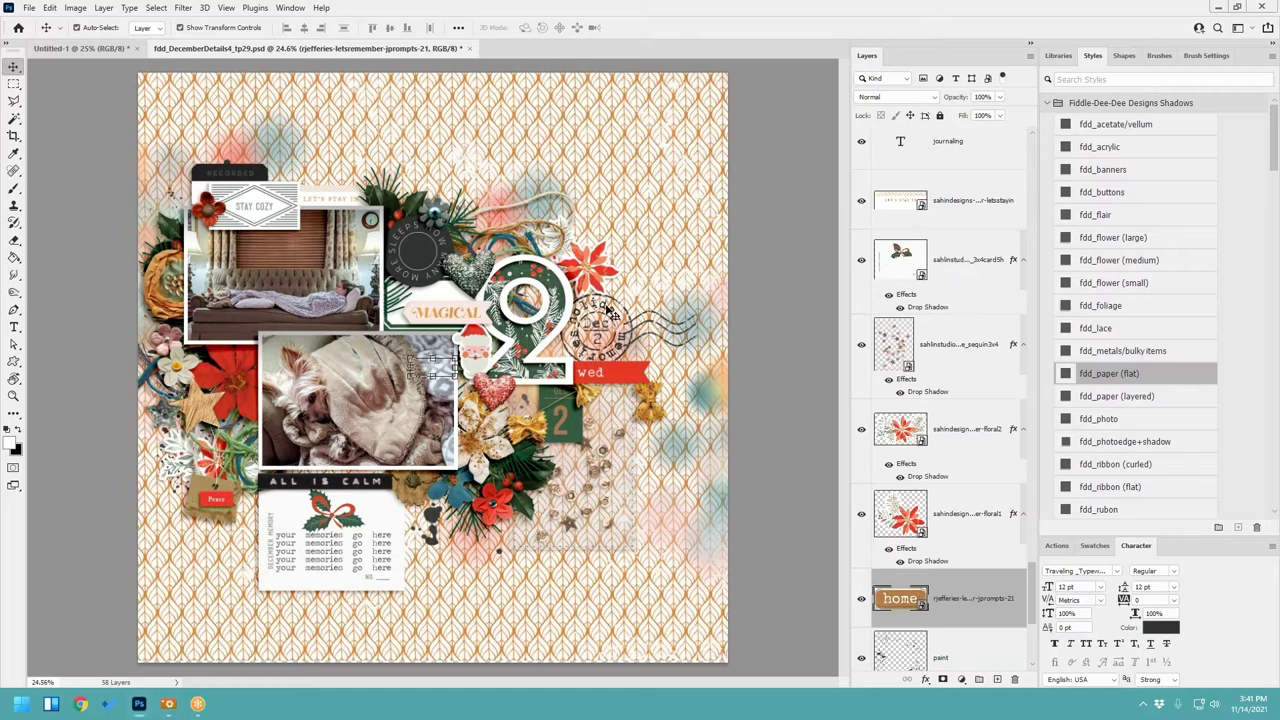
left_click_drag(452, 374, 632, 399)
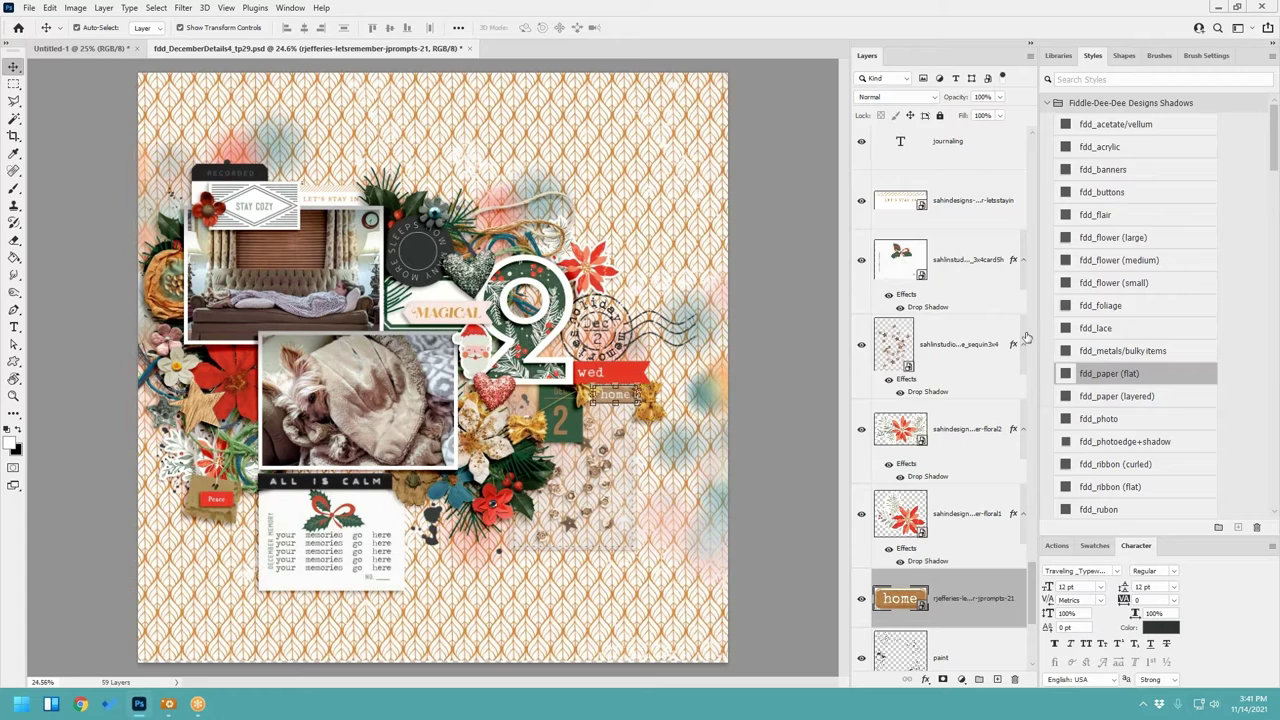
left_click(1128, 380)
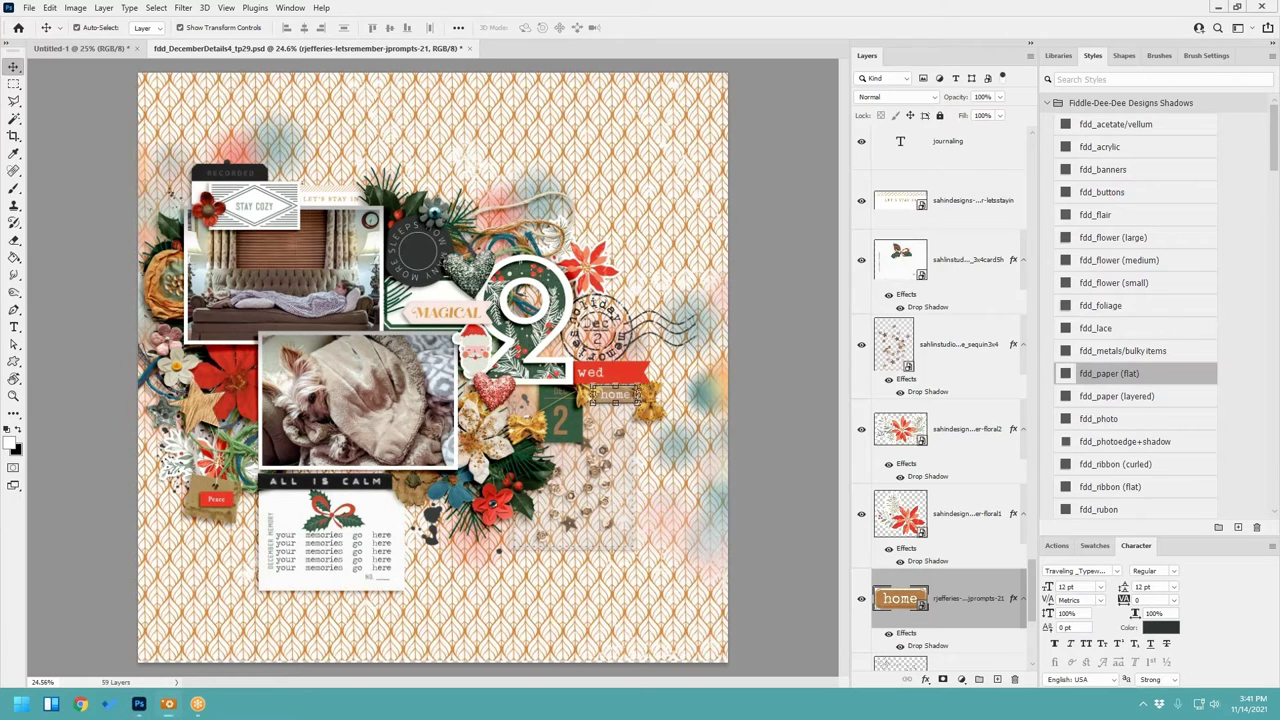
Step: Place the 2021 label on the journaling card's lower-right corner, layered above the card, with the fdd_paper (flat) shadow
key("ctrl+v")
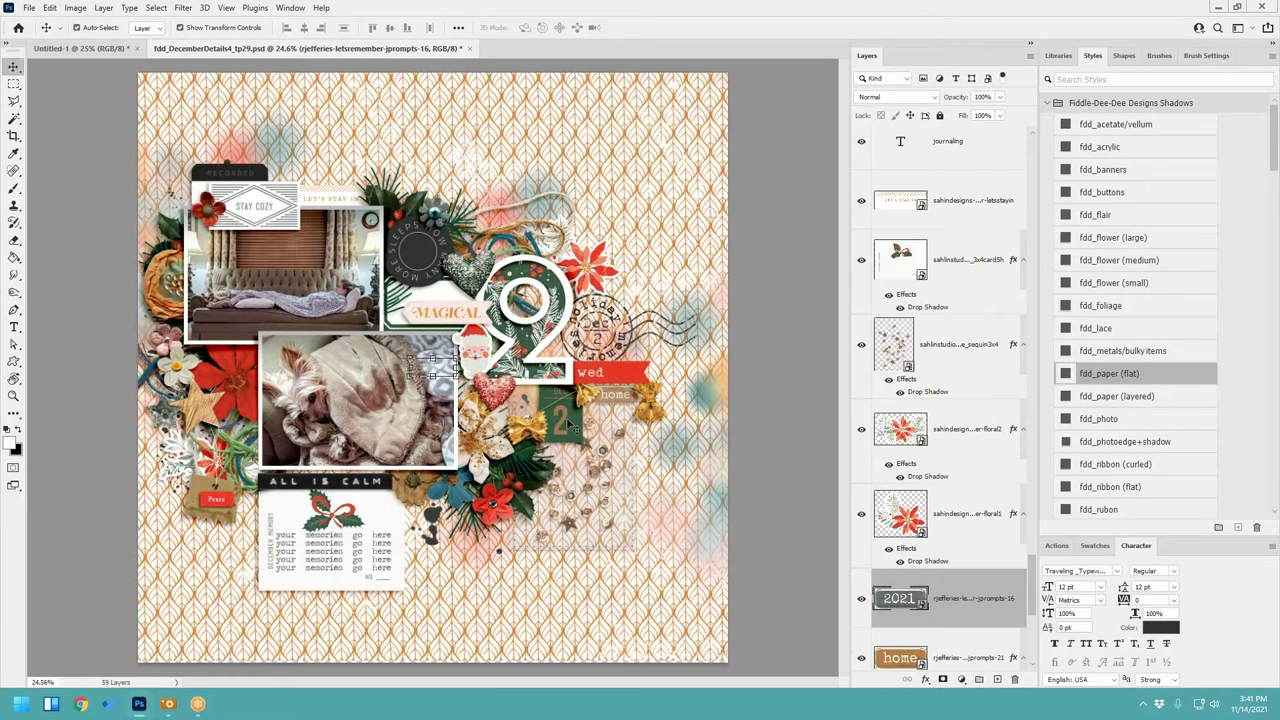
left_click_drag(448, 372, 390, 512)
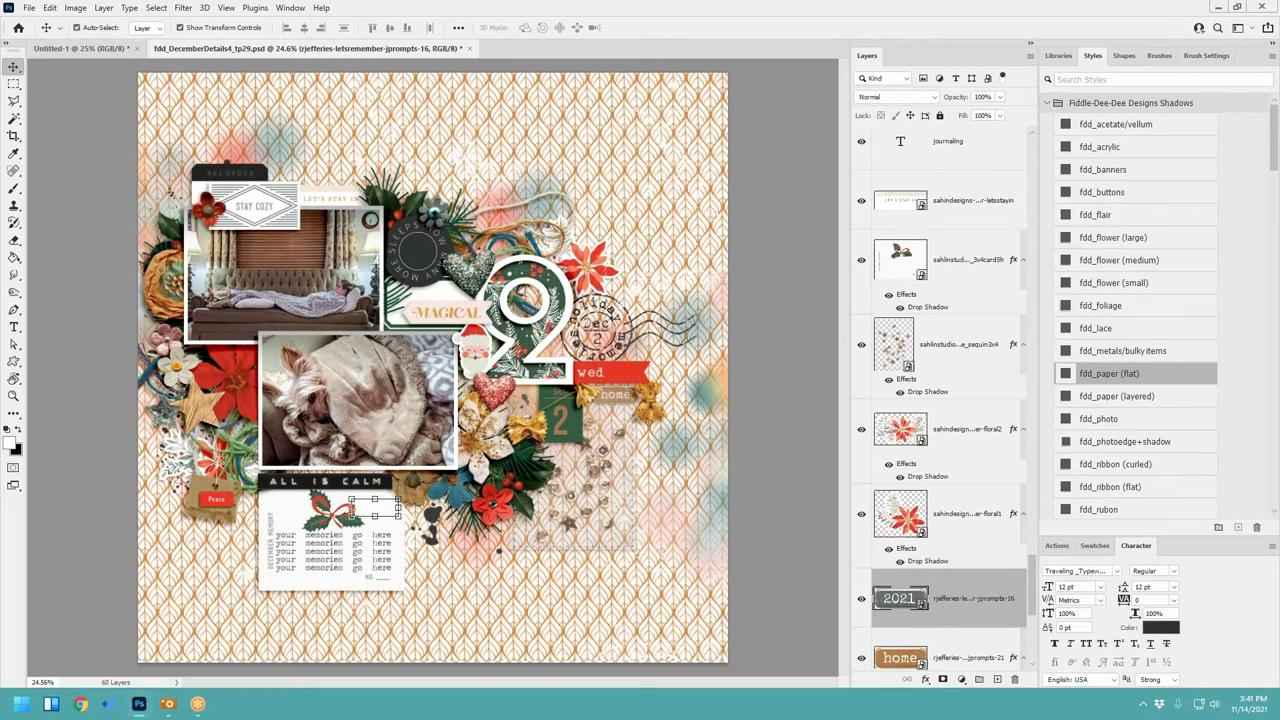
key("ctrl+]")
key("ctrl+]")
key("ctrl+]")
key("ctrl+]")
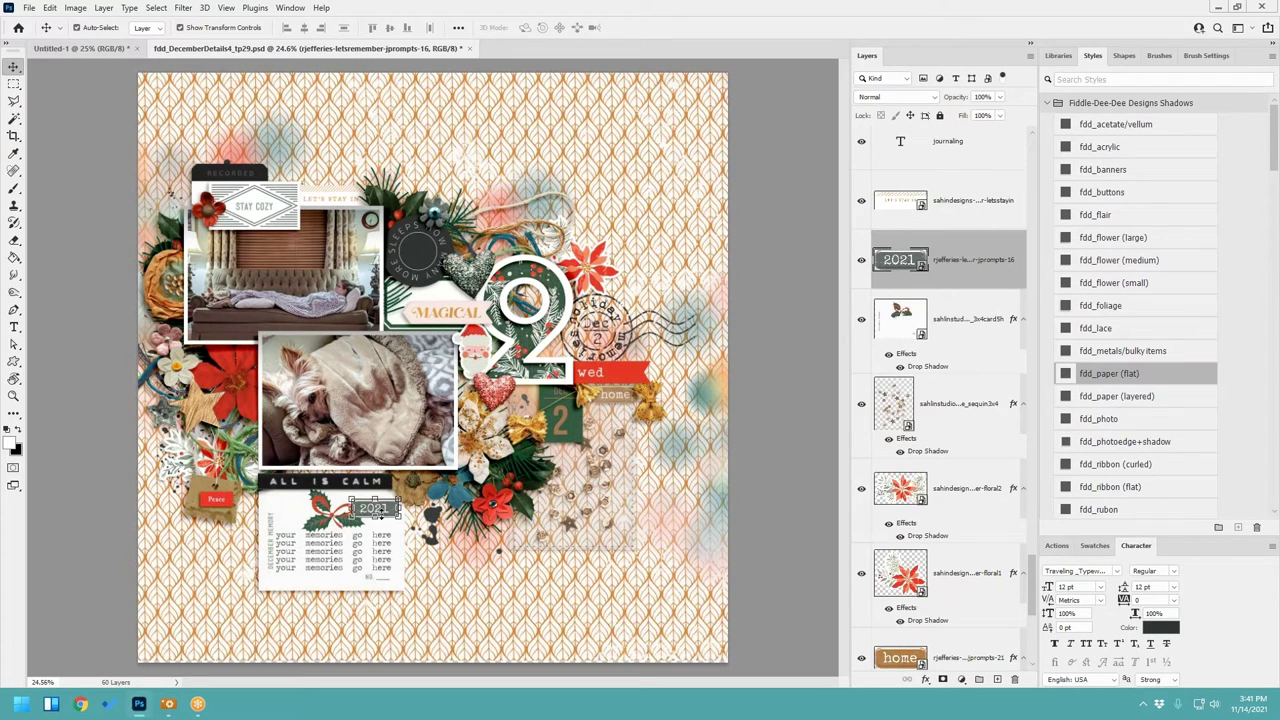
left_click_drag(390, 513, 395, 588)
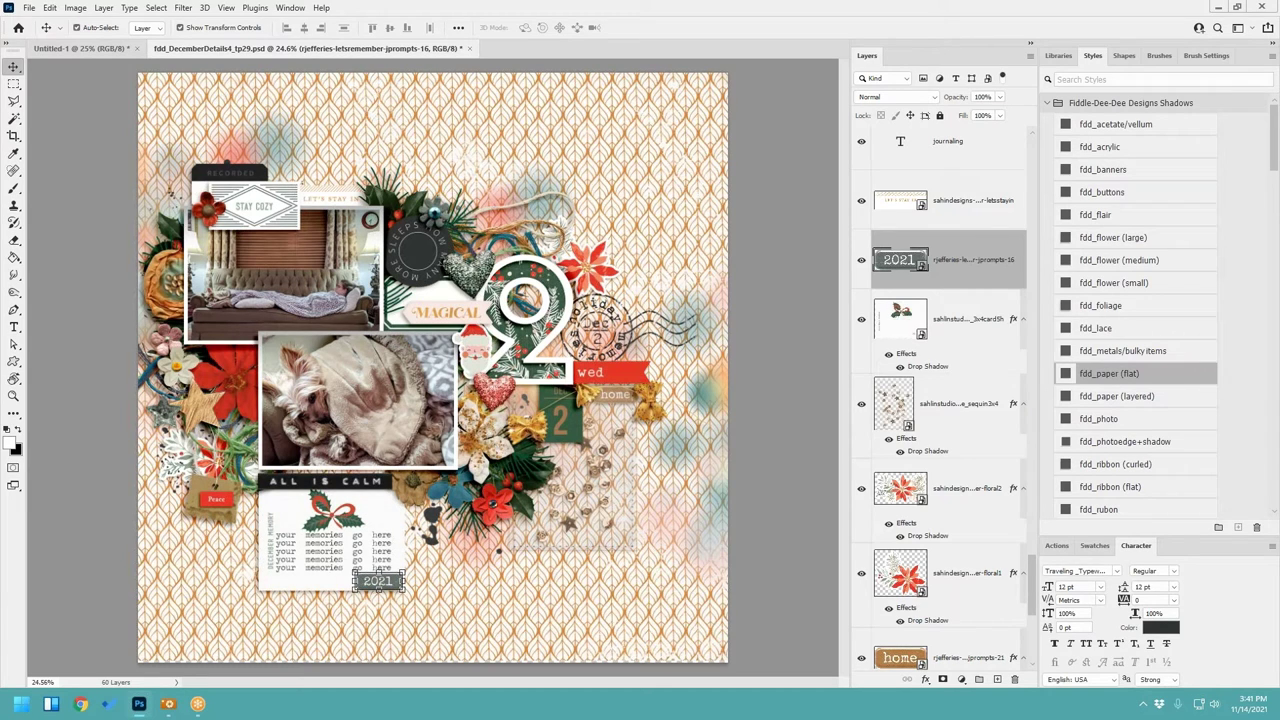
left_click(1136, 373)
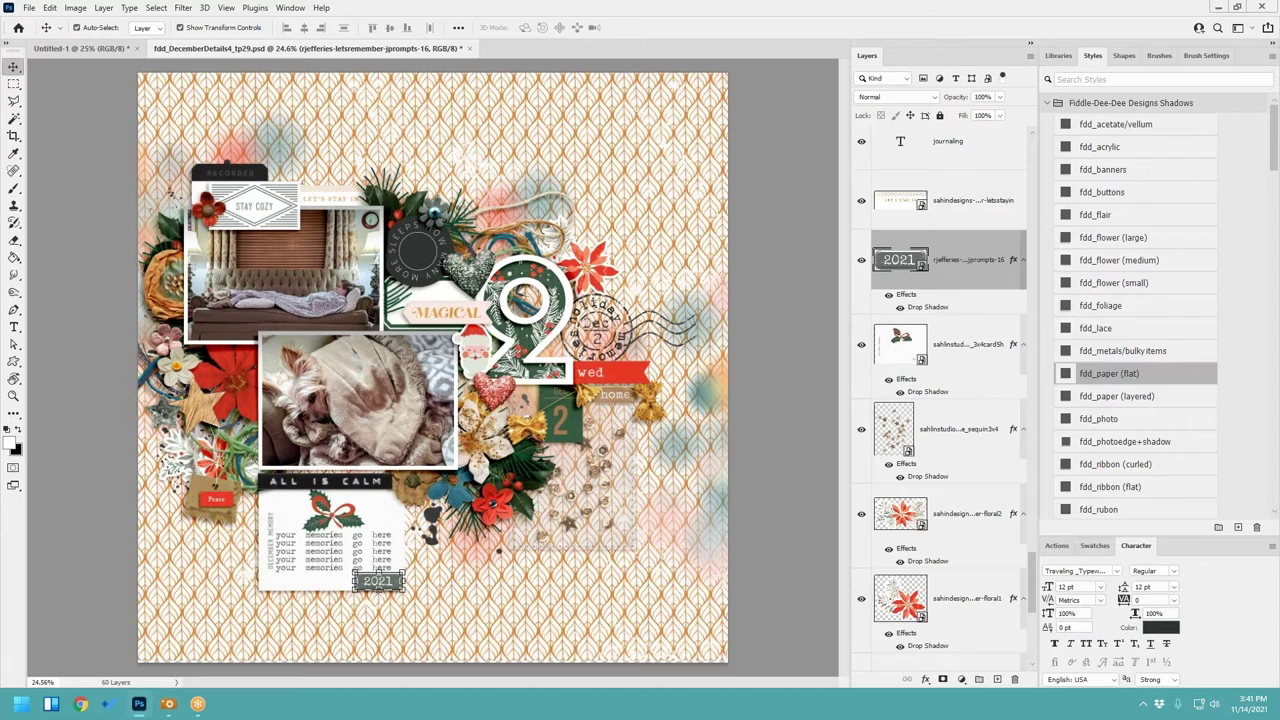
Step: Nudge the blue-centred flower above the round black tag and select the patterned background paper layer
left_click_drag(436, 203, 436, 208)
scroll(415, 265, "up", 2)
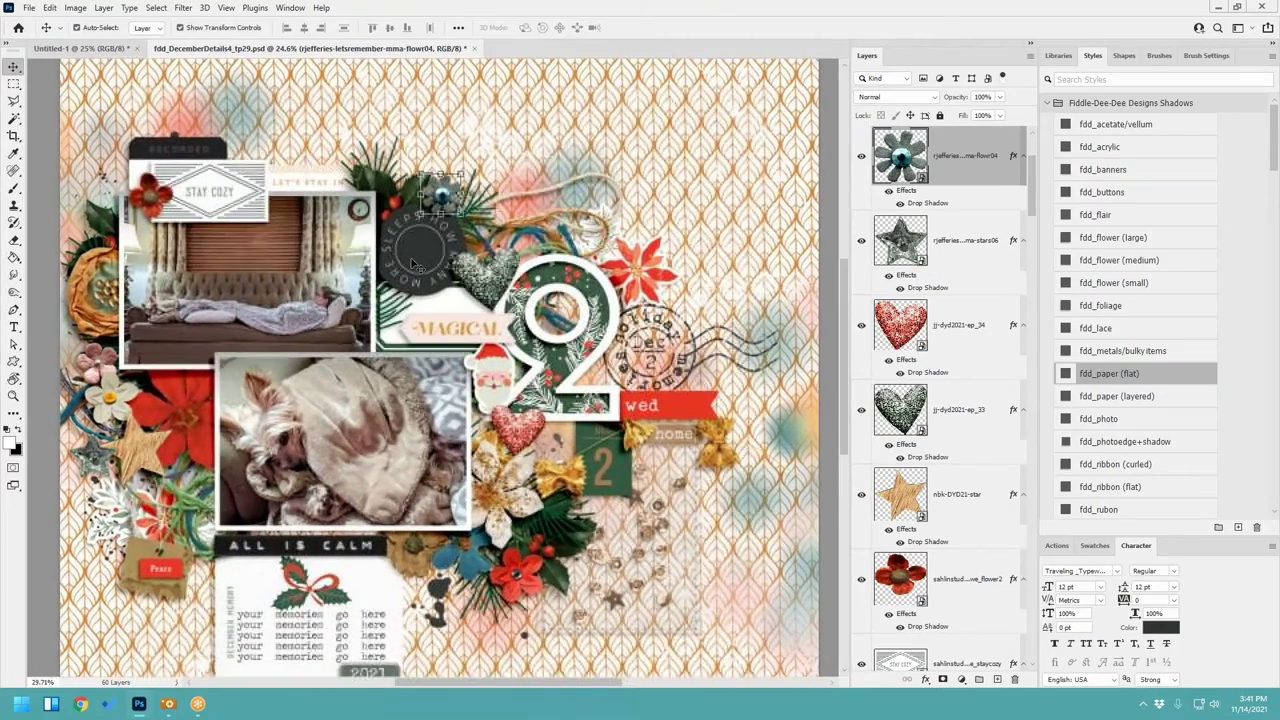
scroll(415, 265, "up", 1)
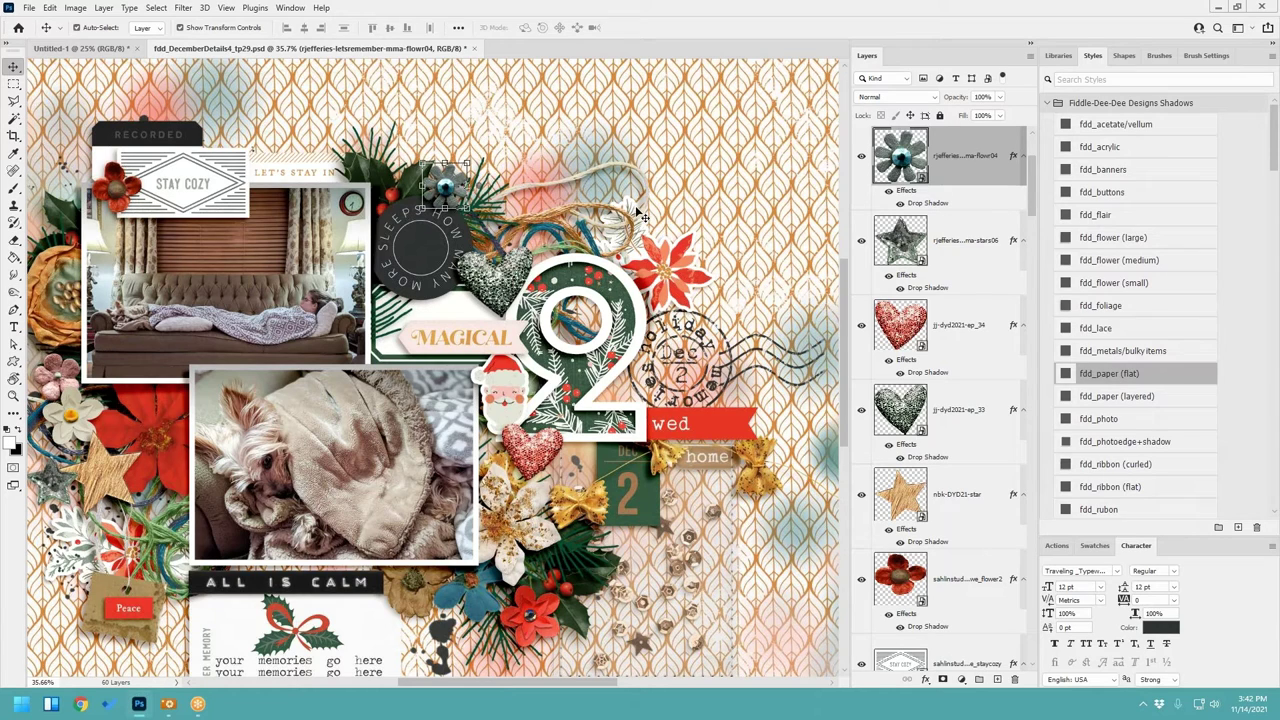
key("ctrl+0")
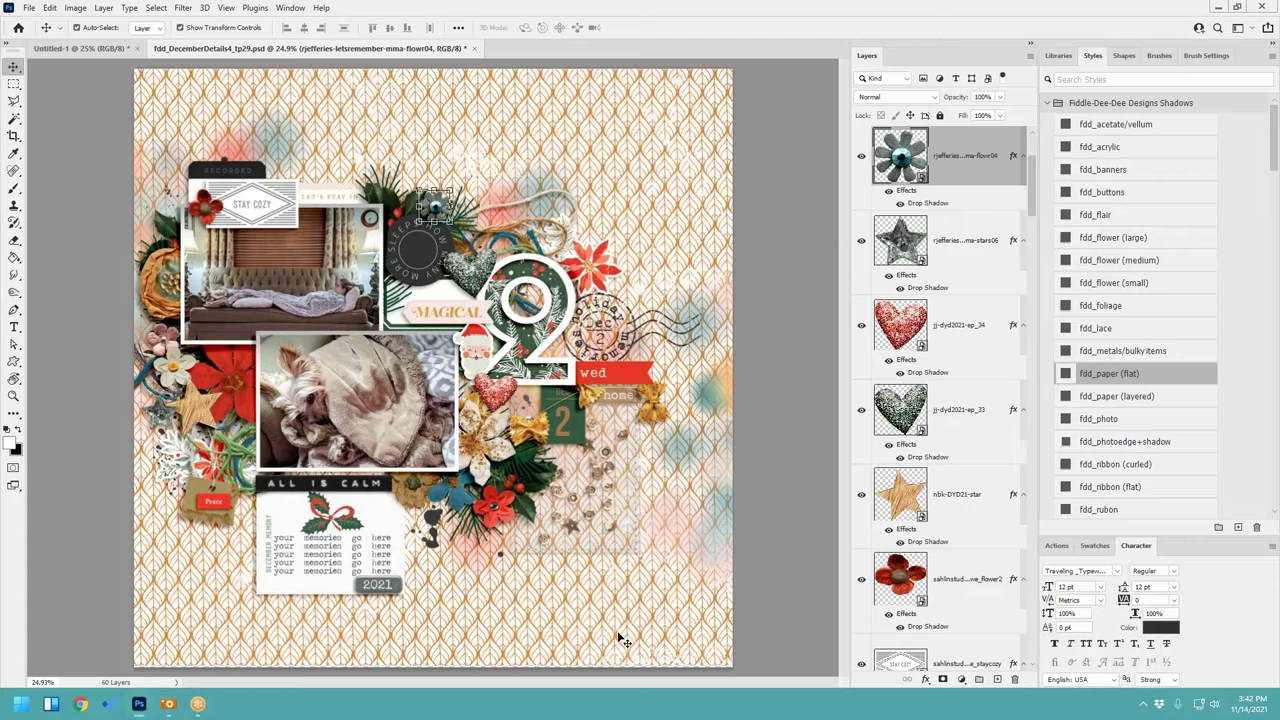
left_click(620, 644)
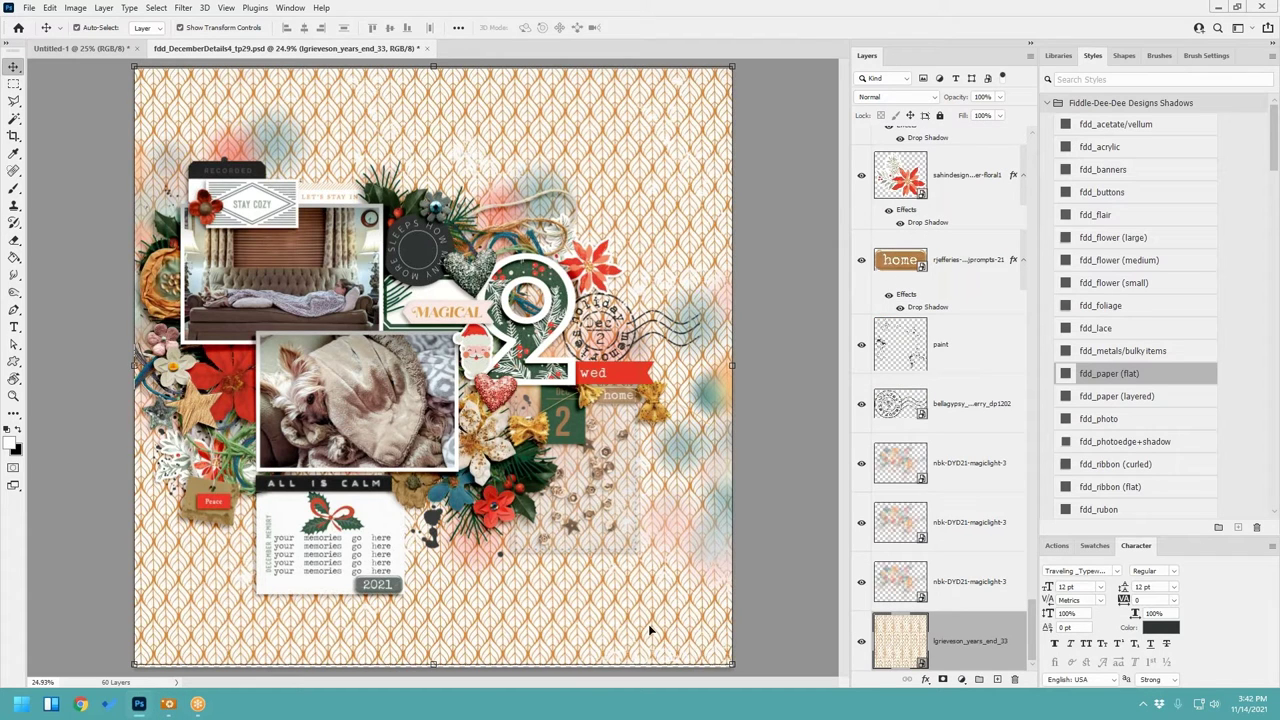
Step: Align the patterned background paper with the page edges and add the red gingham paper beneath it
left_click_drag(649, 626, 655, 628)
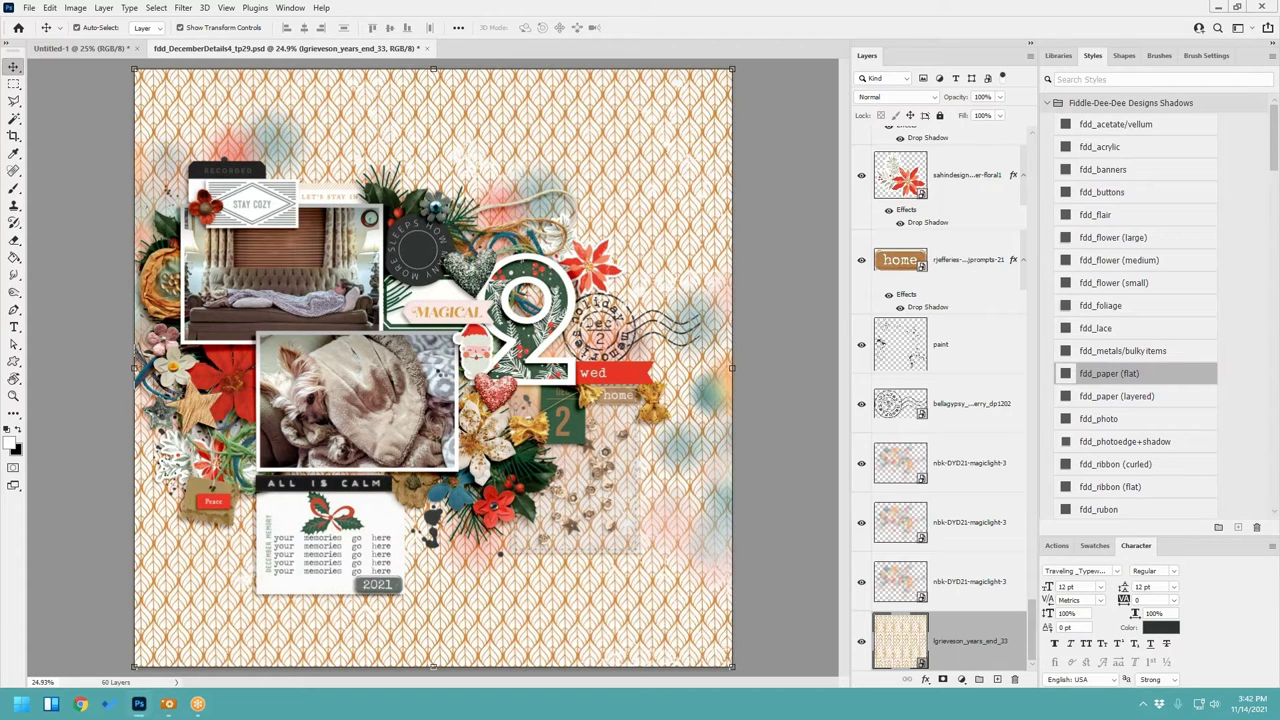
left_click_drag(1279, 530, 821, 530)
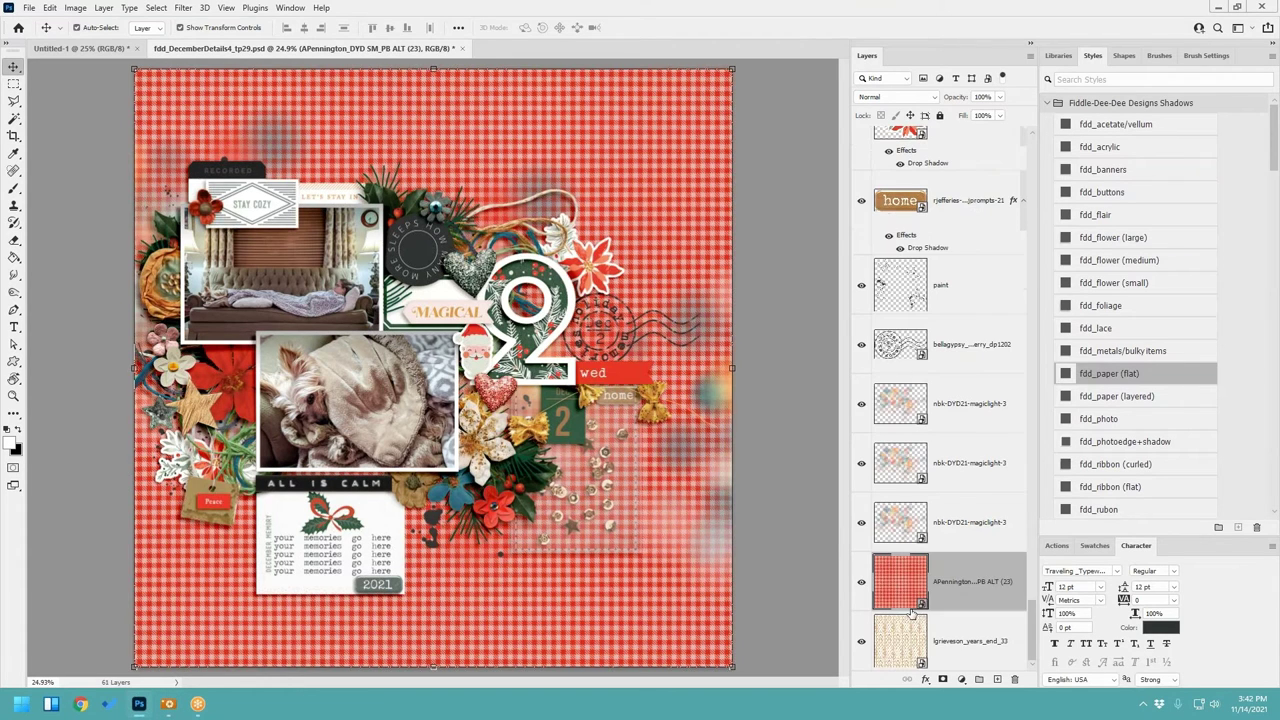
left_click_drag(960, 635, 955, 570)
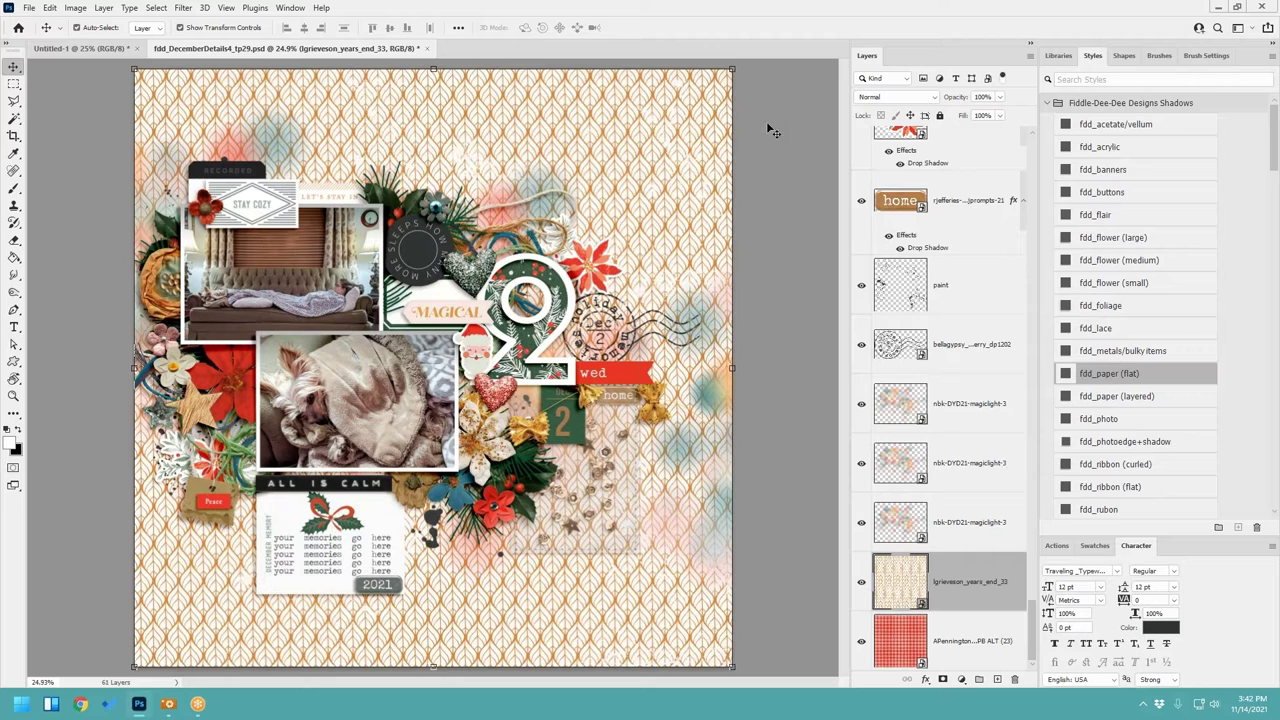
Step: Scale the patterned paper to 97% in width and height, leaving a narrow gingham border around the page
left_click(733, 70)
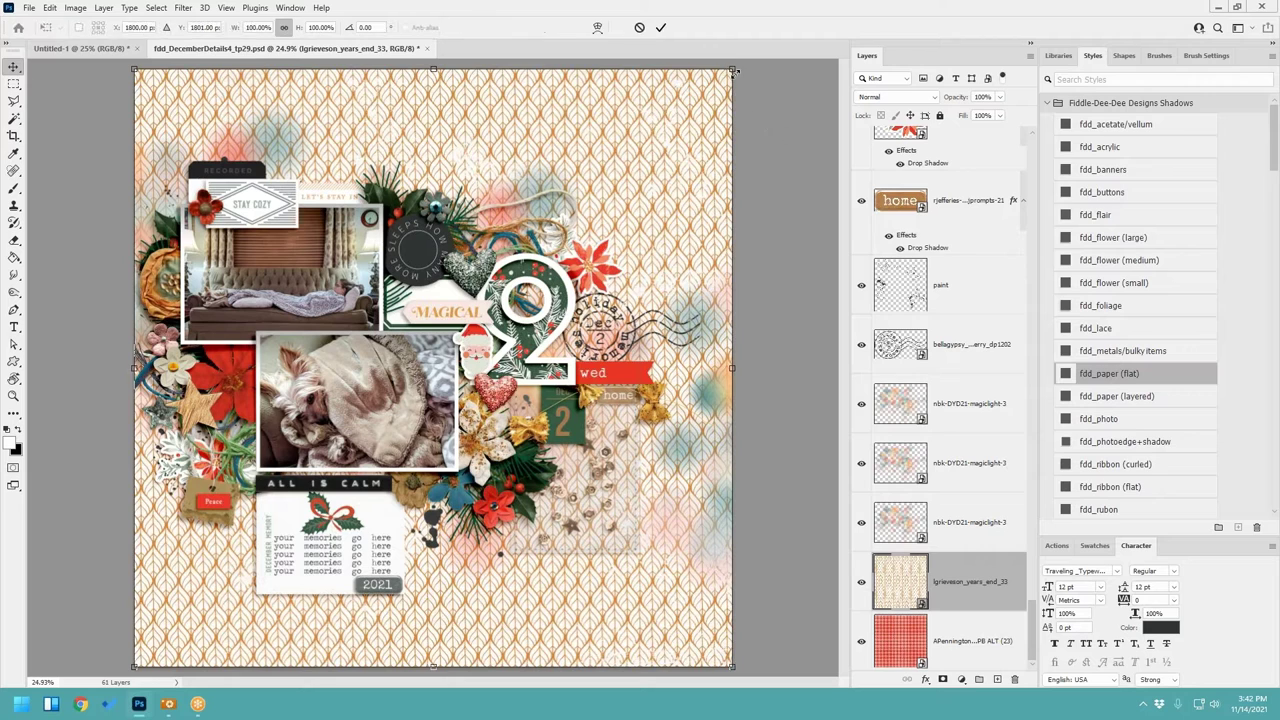
left_click(264, 26)
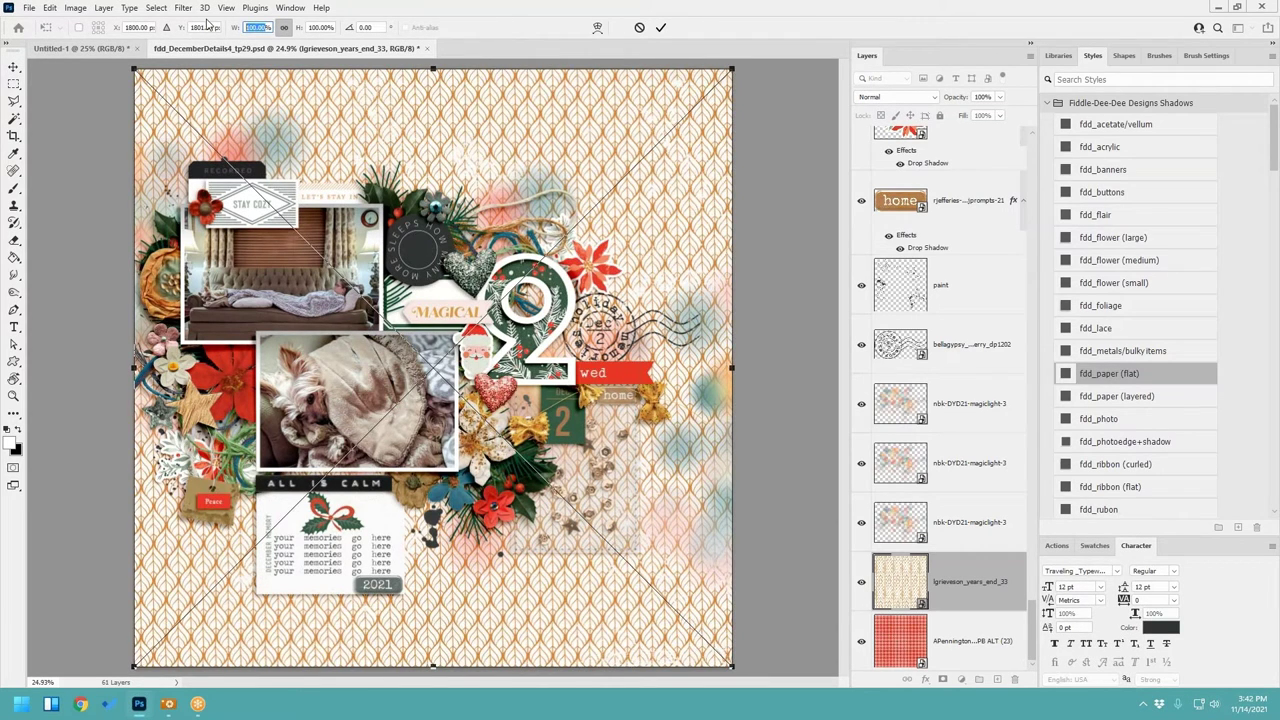
type("95")
key("Return")
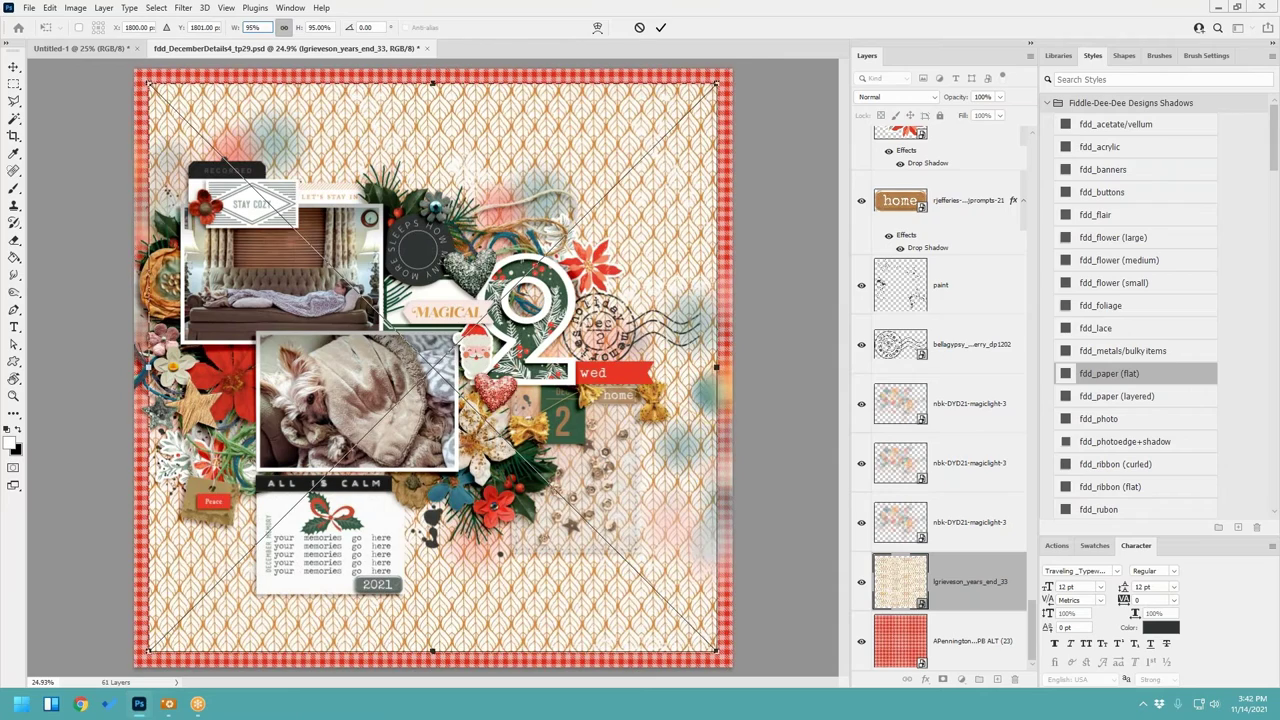
type("97")
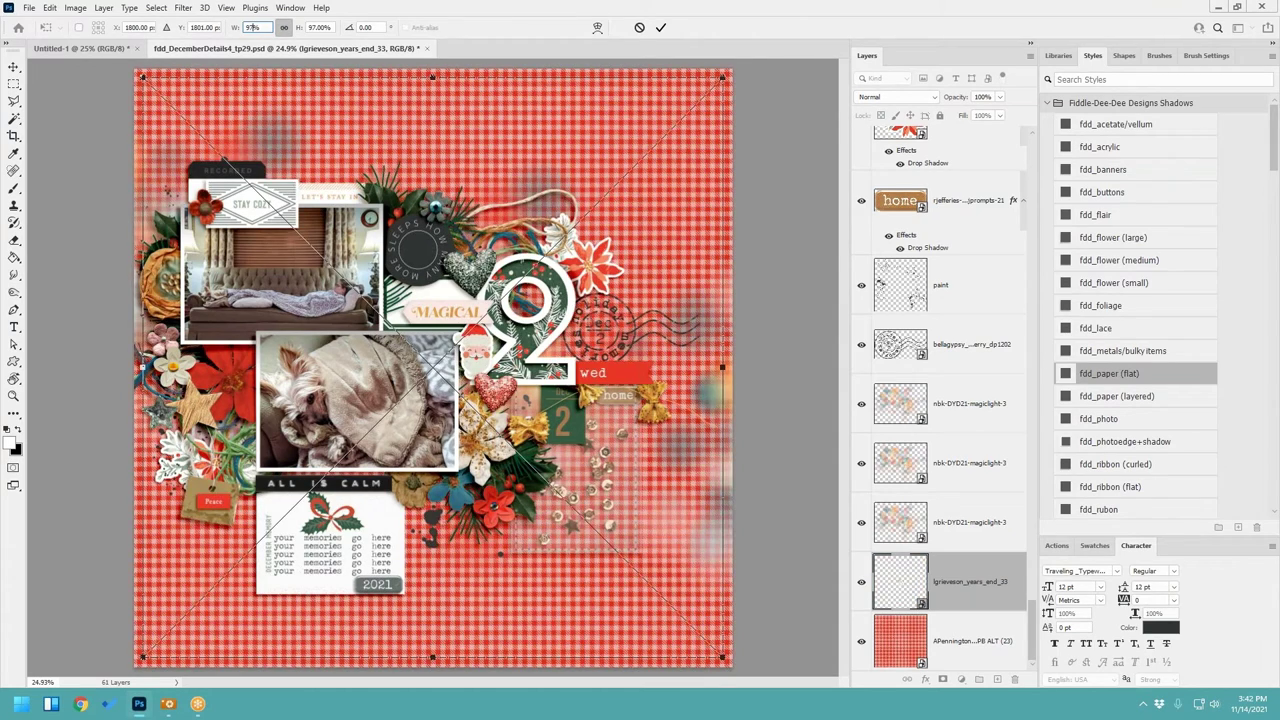
key("Return")
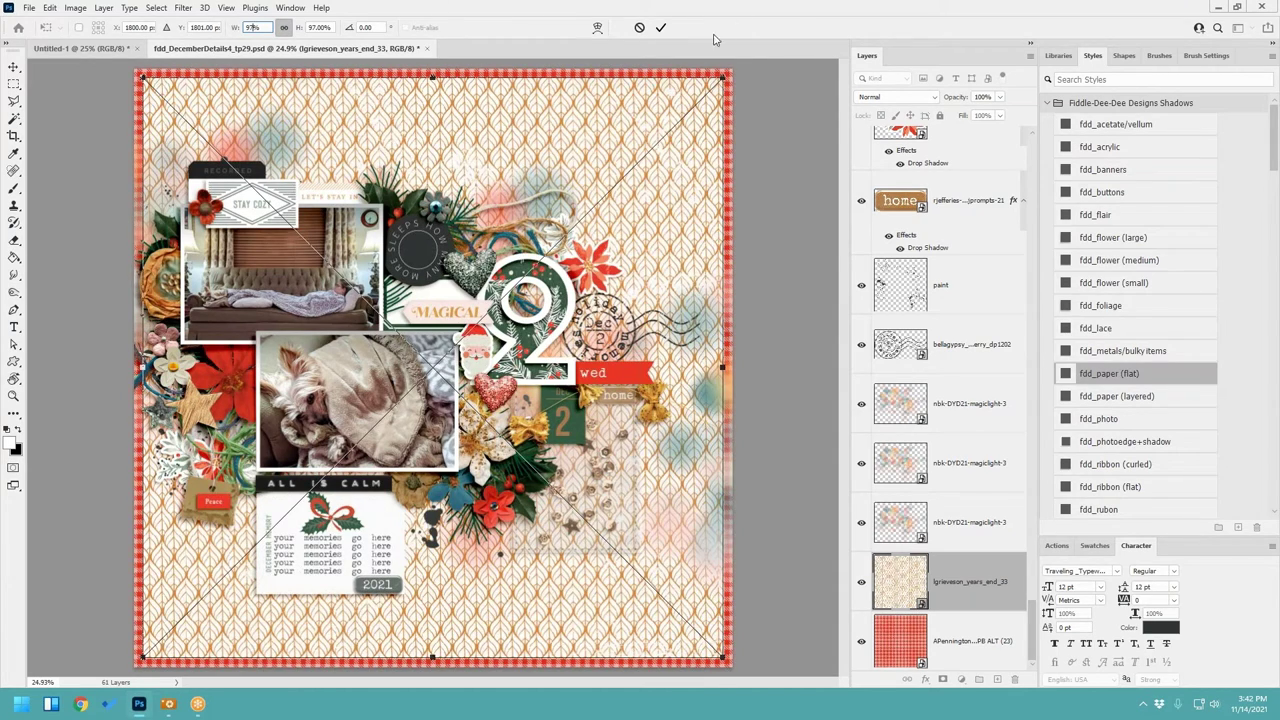
left_click(659, 27)
Step: Clip all three nbk-DYD21-magiclight-3 layers to the patterned paper and clear the layer selection
left_click(960, 522)
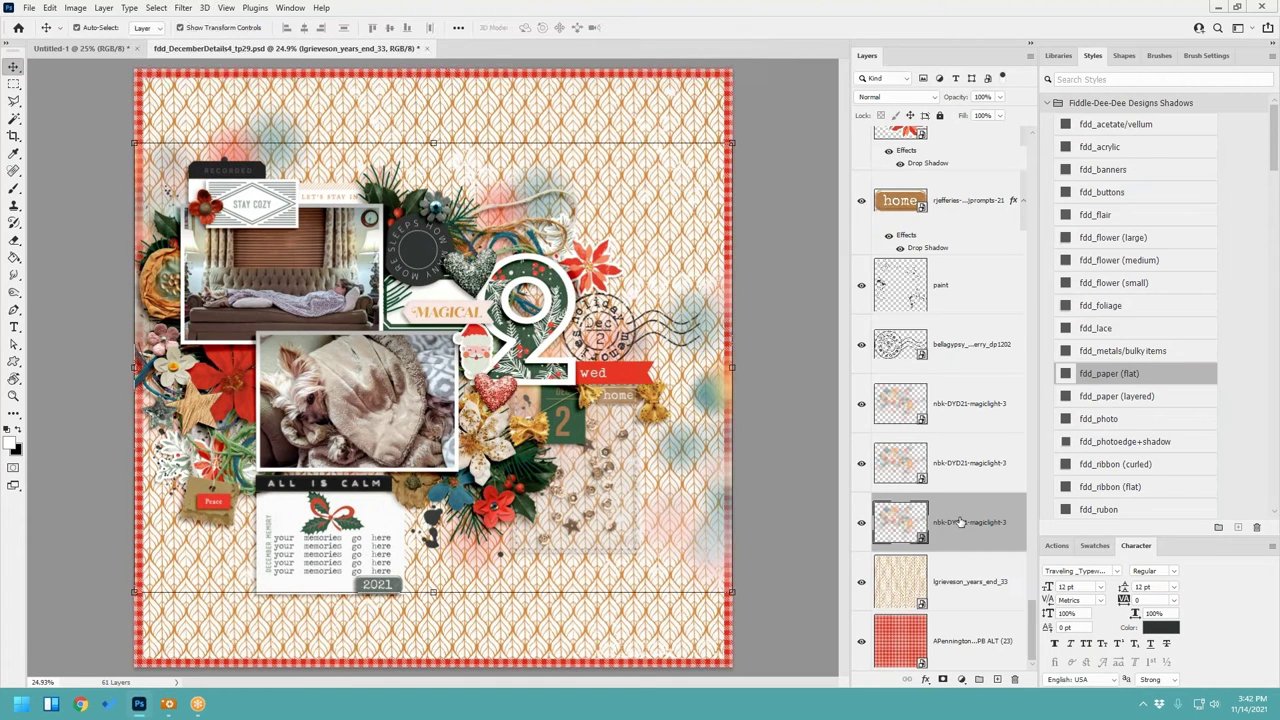
key("ctrl+alt+g")
left_click(984, 491, "alt")
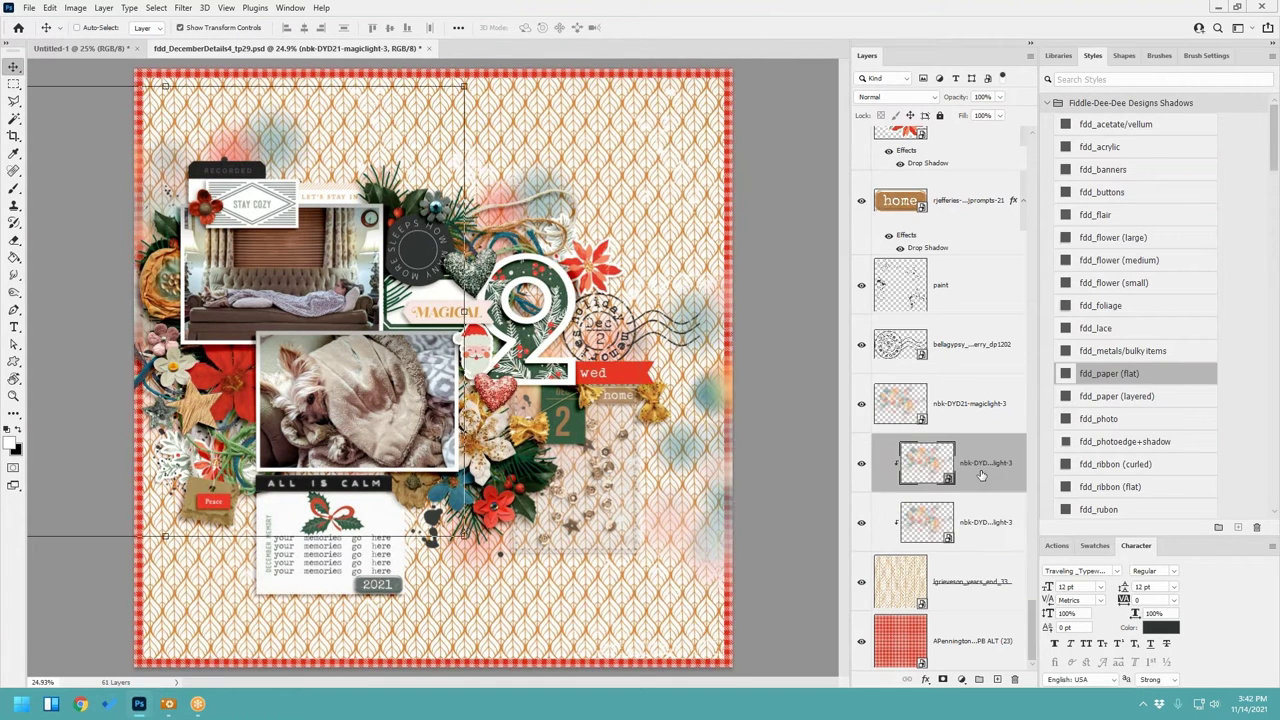
left_click(968, 413)
key("ctrl+alt+g")
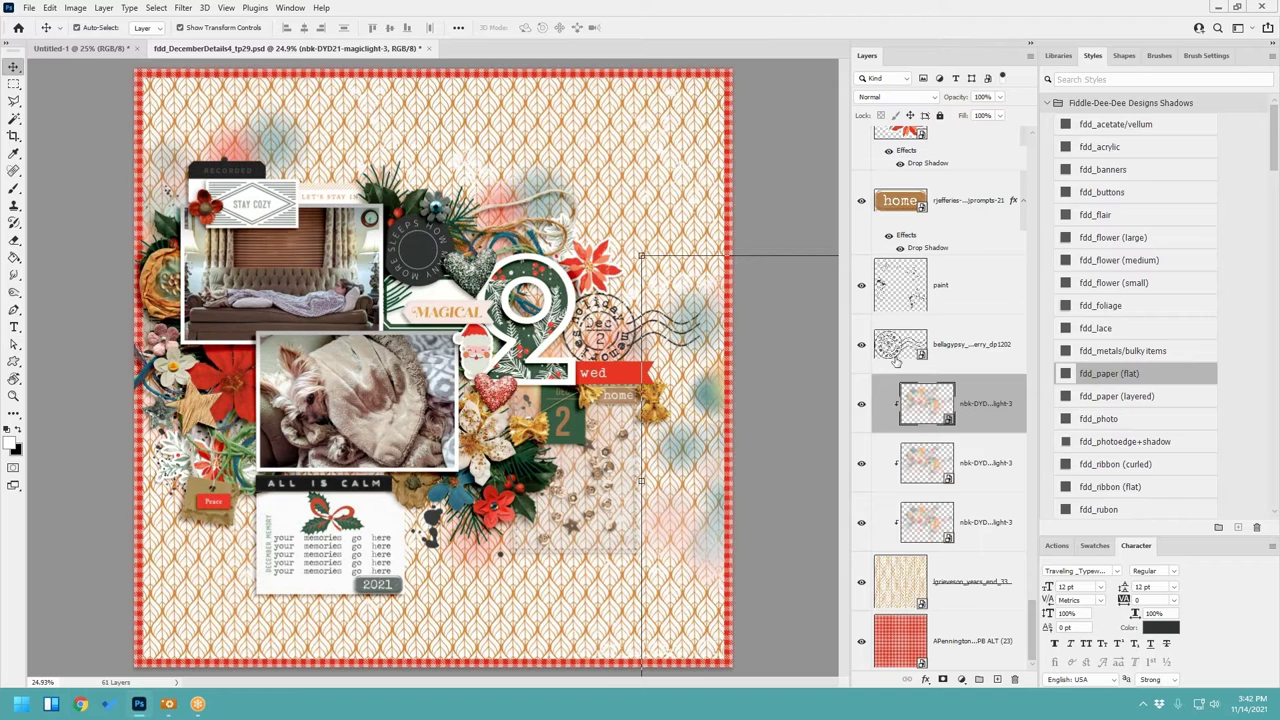
left_click(757, 168)
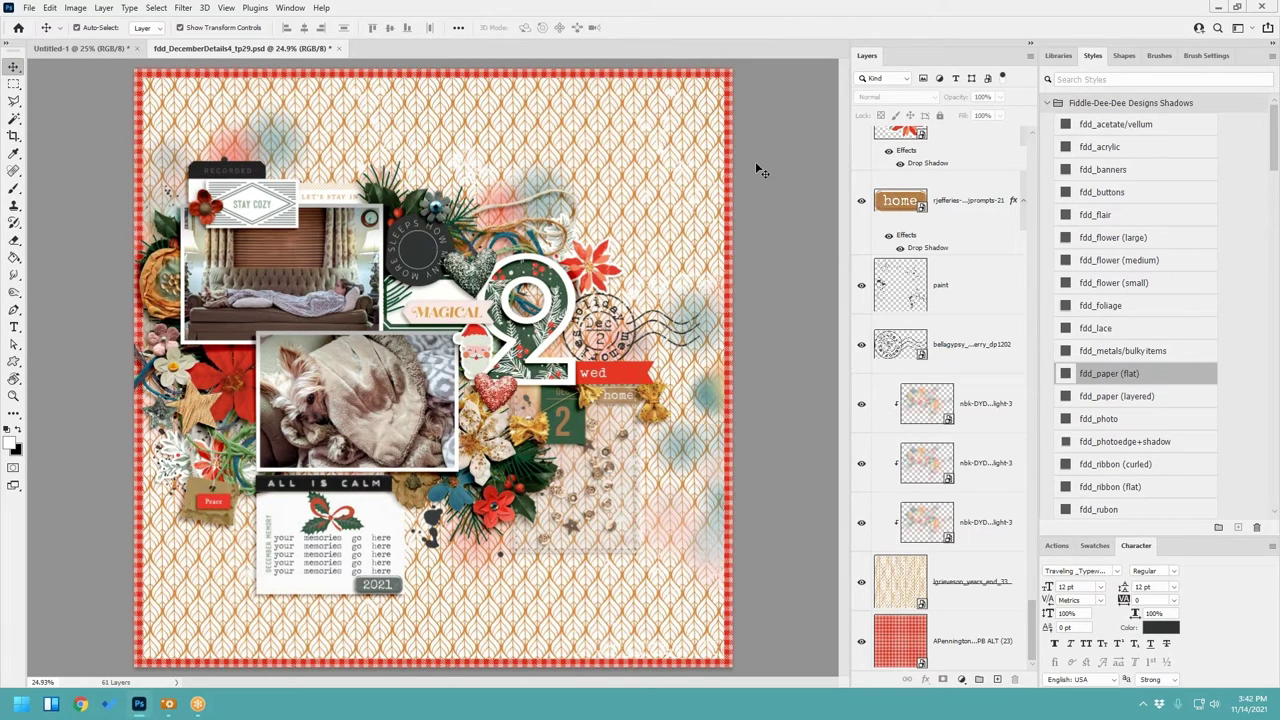
Step: Move the paint splatter layer slightly down and enlarge it so the splatters spread beyond the photos and flower cluster
left_click(432, 524)
left_click_drag(432, 524, 432, 548)
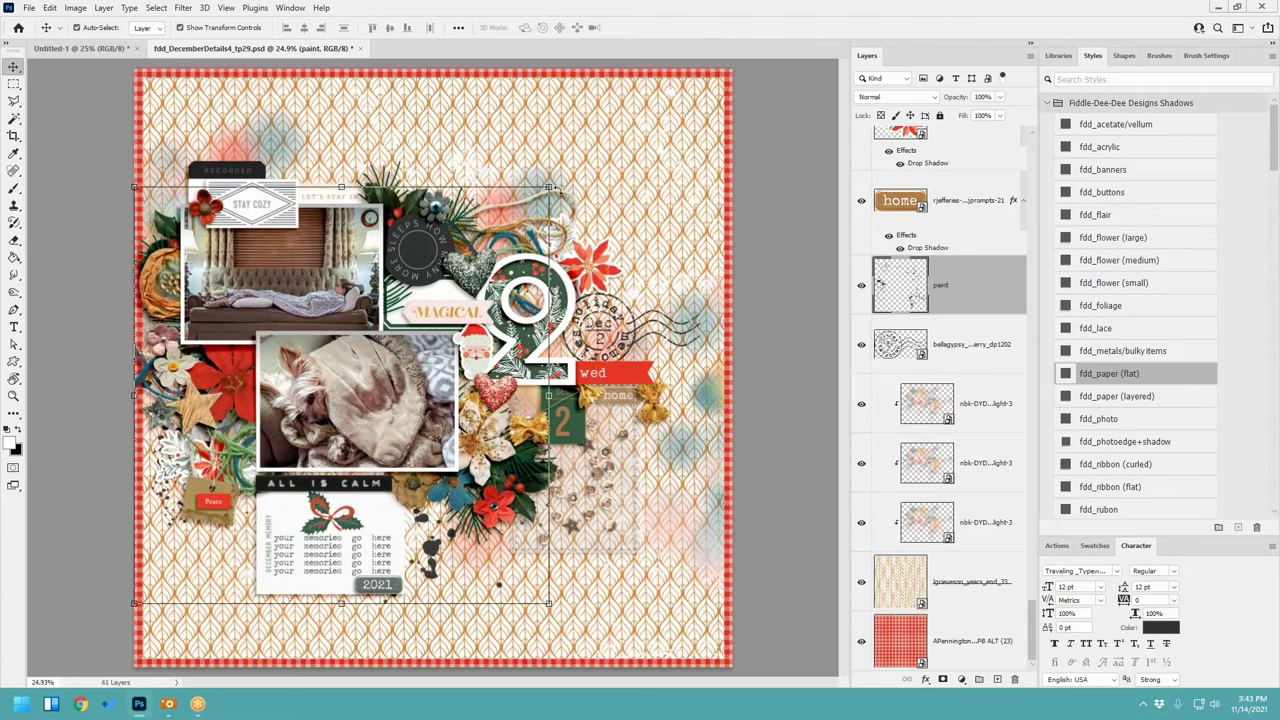
left_click_drag(552, 183, 613, 140)
left_click(638, 28)
left_click(550, 186)
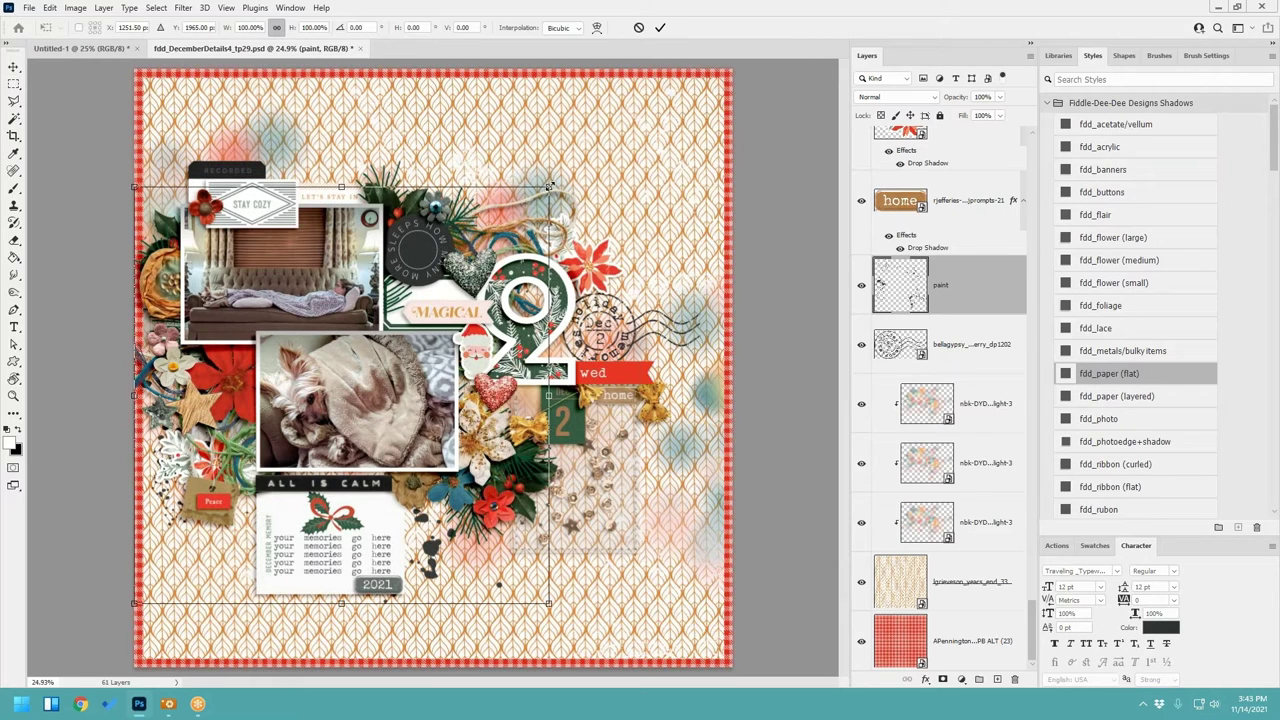
mouse_move(550, 186)
left_mouse_down()
mouse_move(630, 128)
mouse_move(620, 124)
left_mouse_up()
left_click(661, 28)
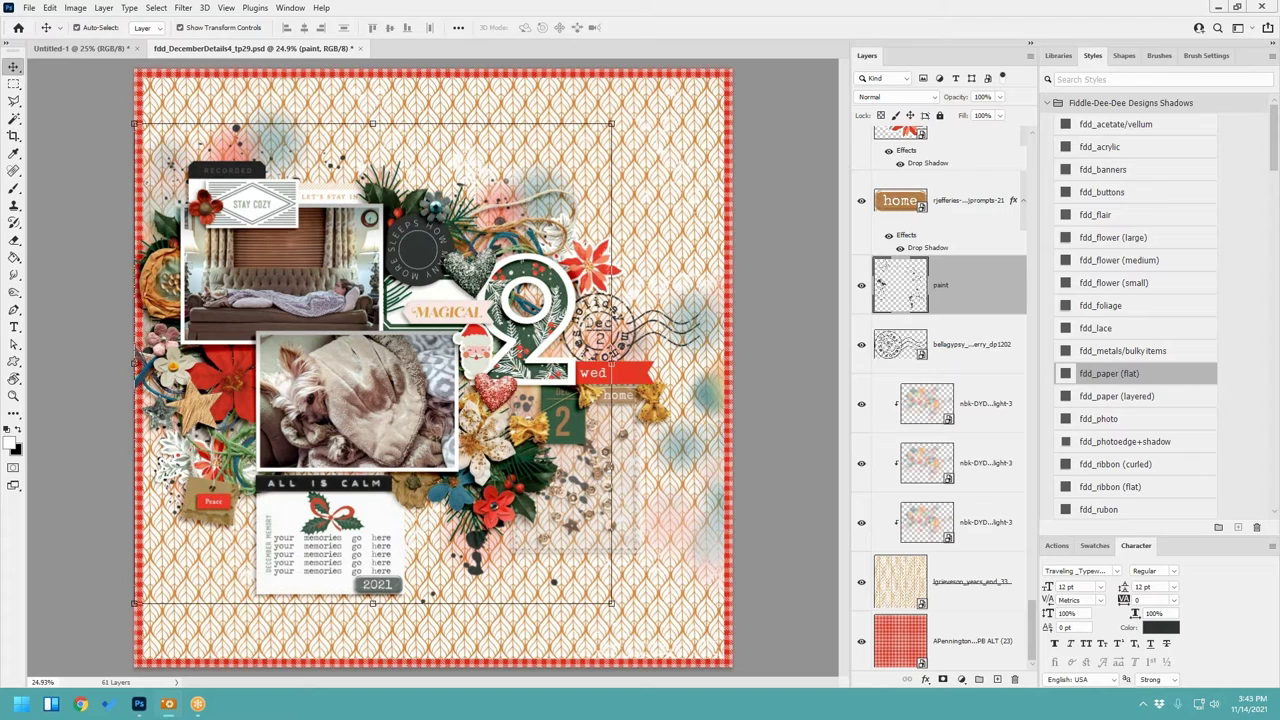
Step: Add the white lgrieveson_years_end_3 paper above the paint layer and clip it to the paint
key("ctrl+v")
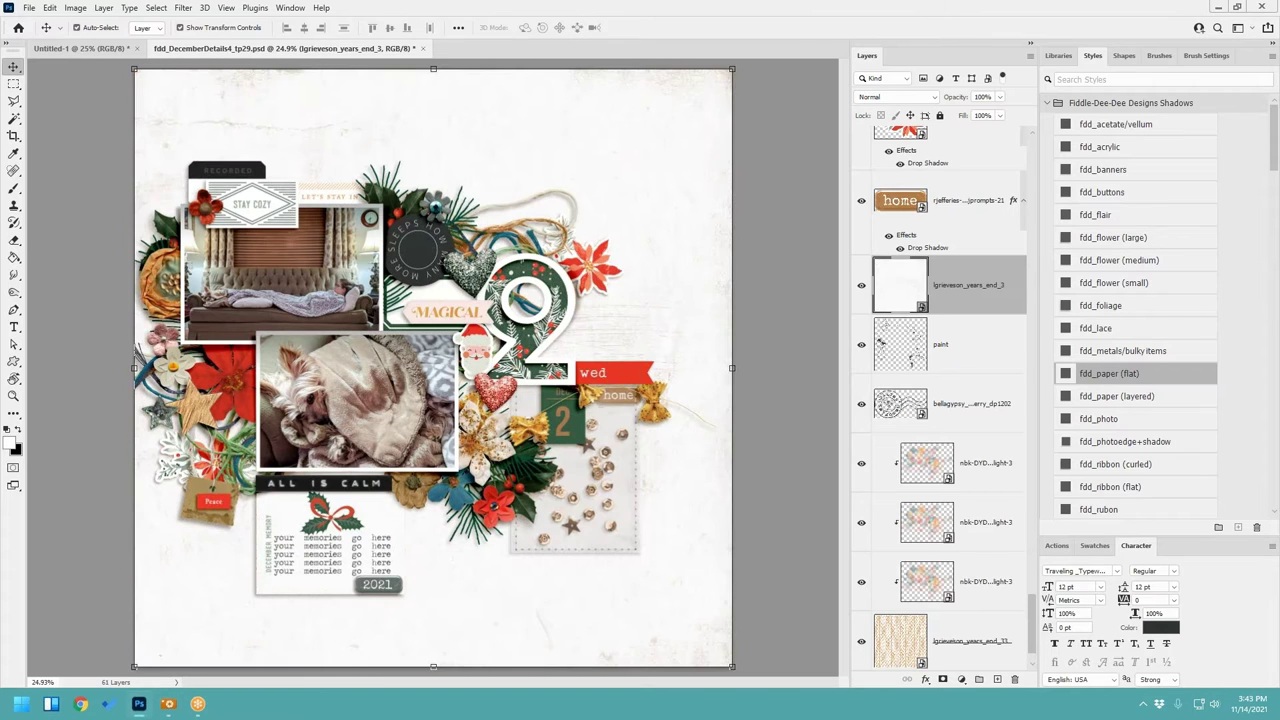
key("ctrl+alt+g")
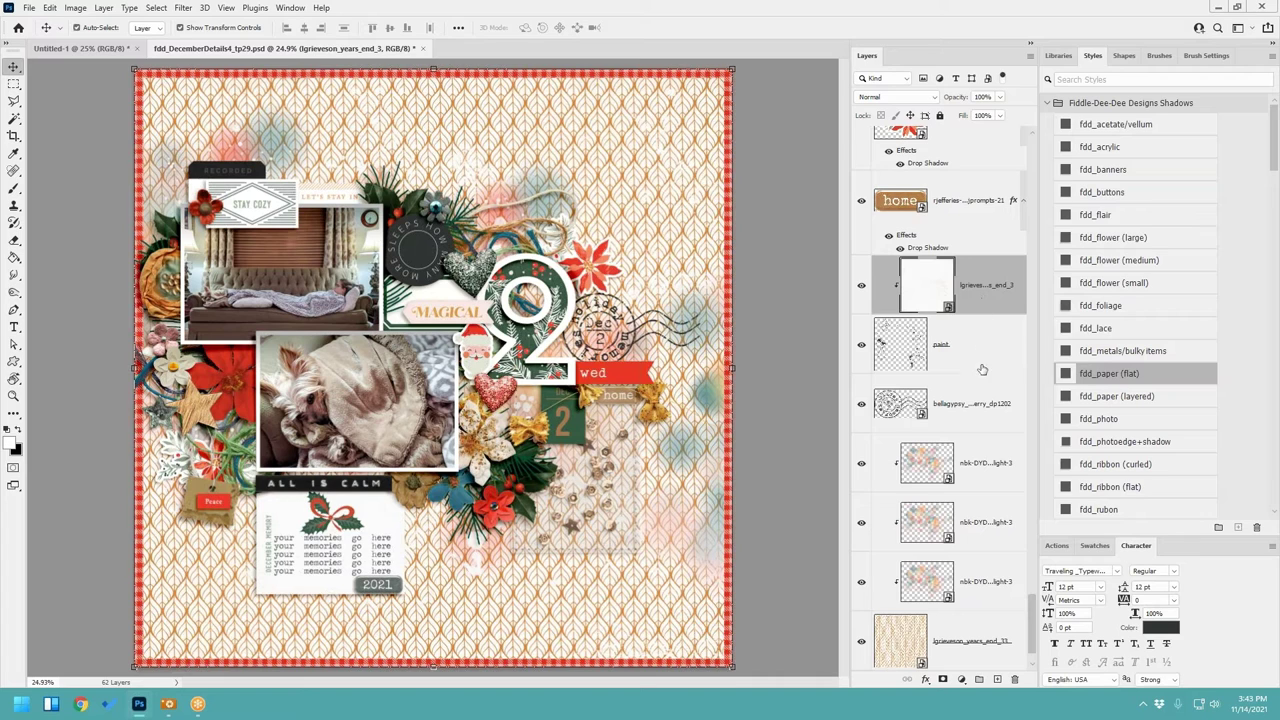
scroll(984, 332, "up", 5)
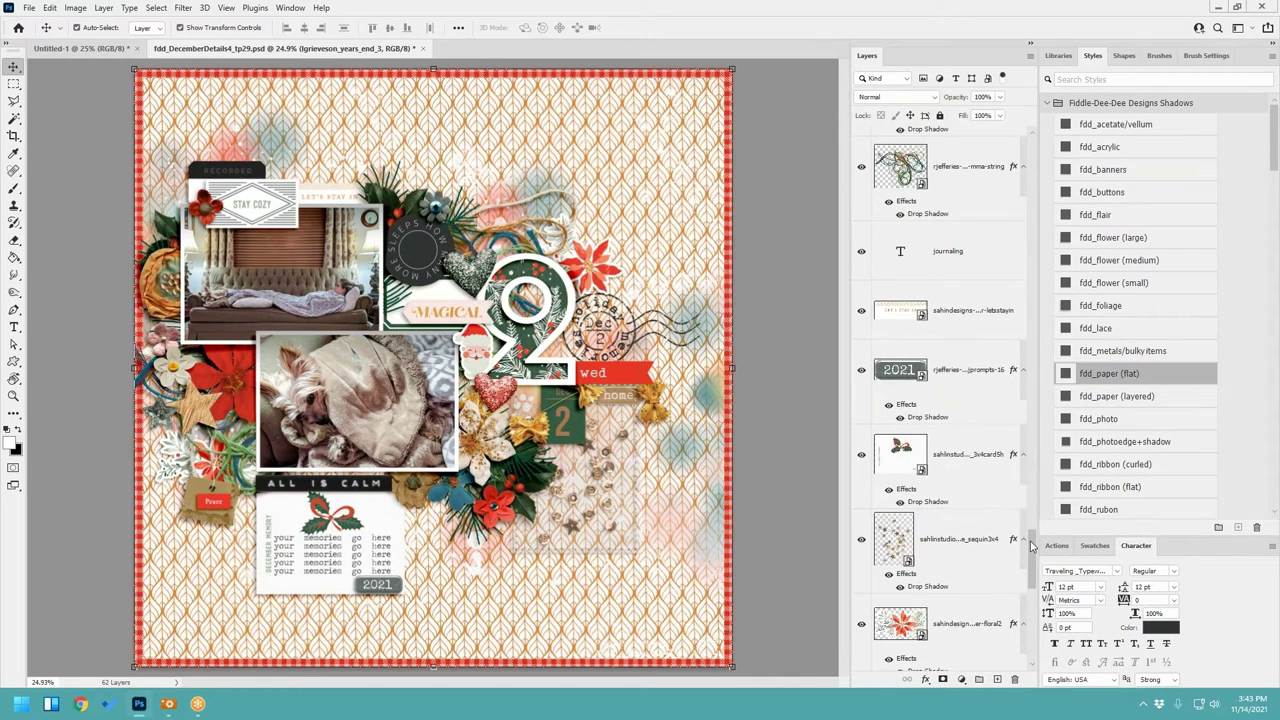
left_click_drag(1032, 545, 1032, 160)
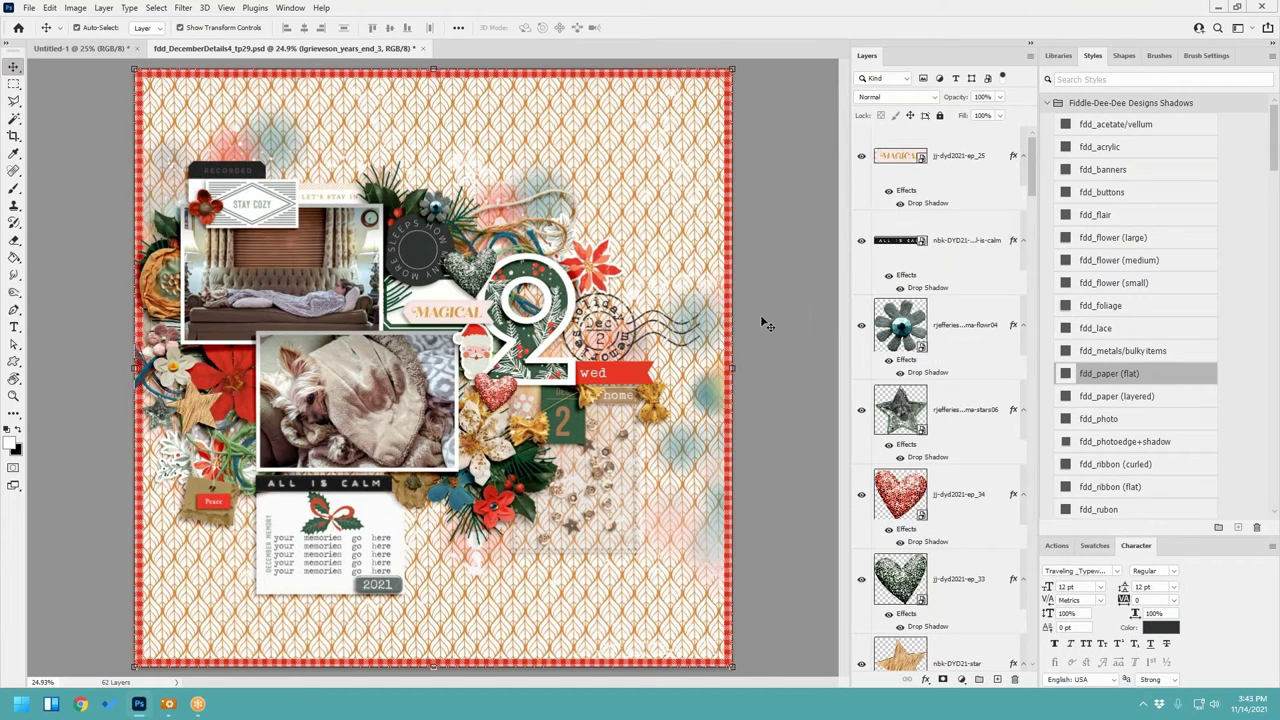
left_click(728, 225)
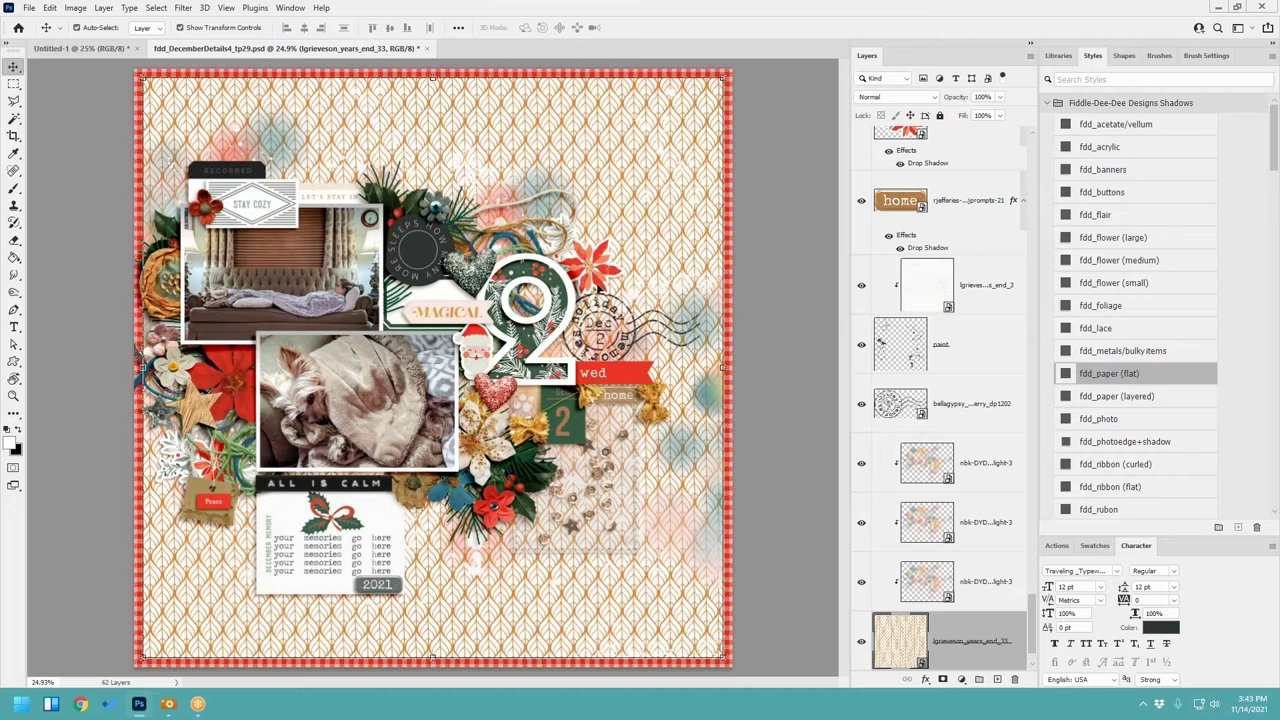
left_click(600, 266)
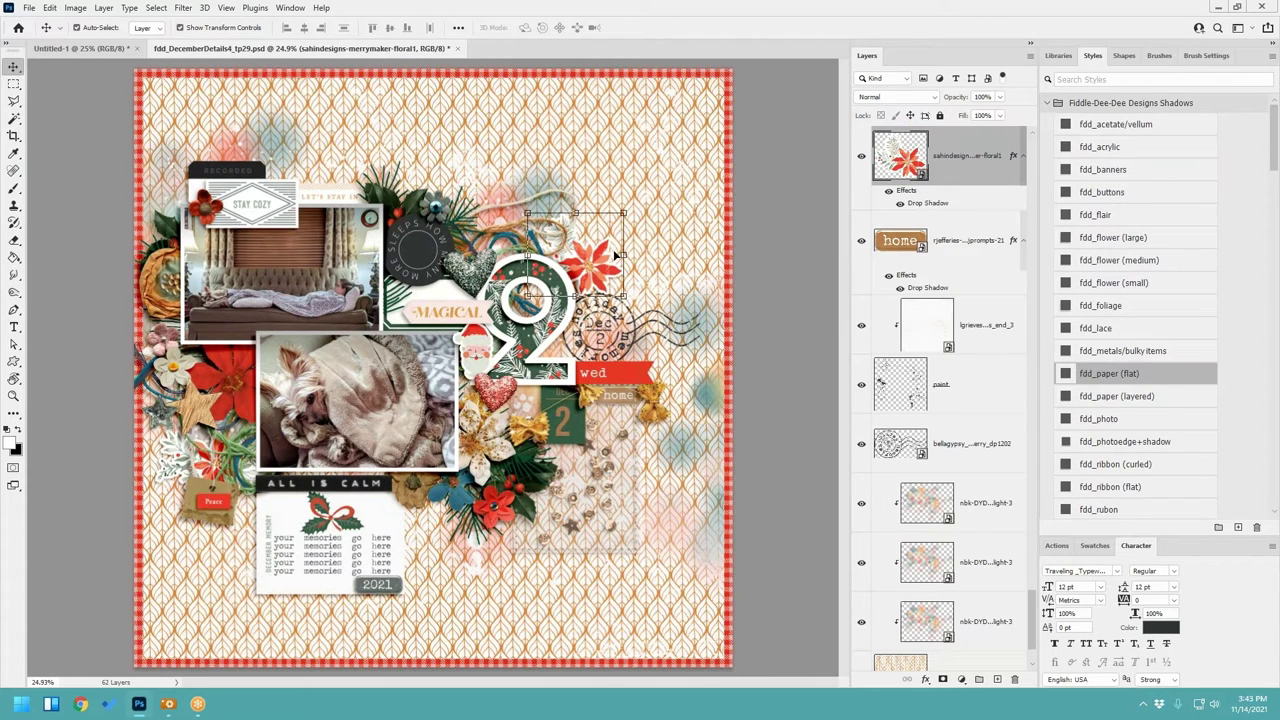
Step: Start saving the layout under a new name and choose the LAYOUTS IN PROGRESS folder as its location
left_click(29, 7)
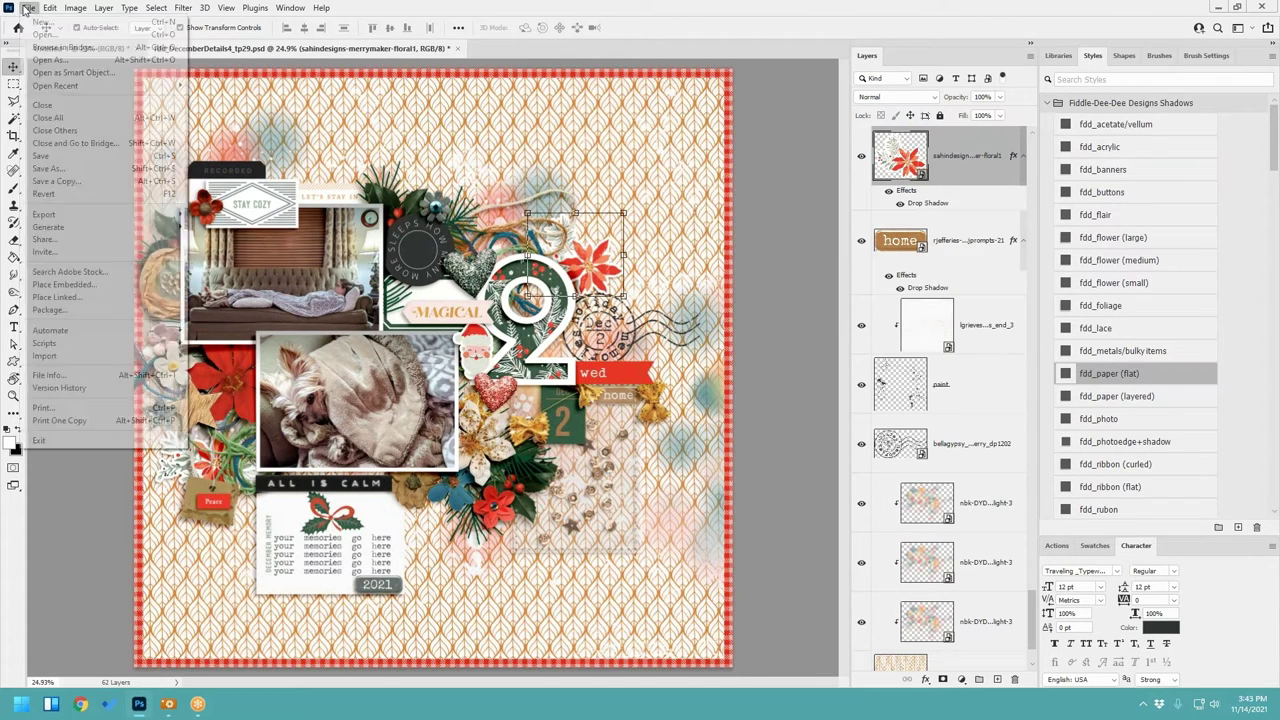
left_click(57, 168)
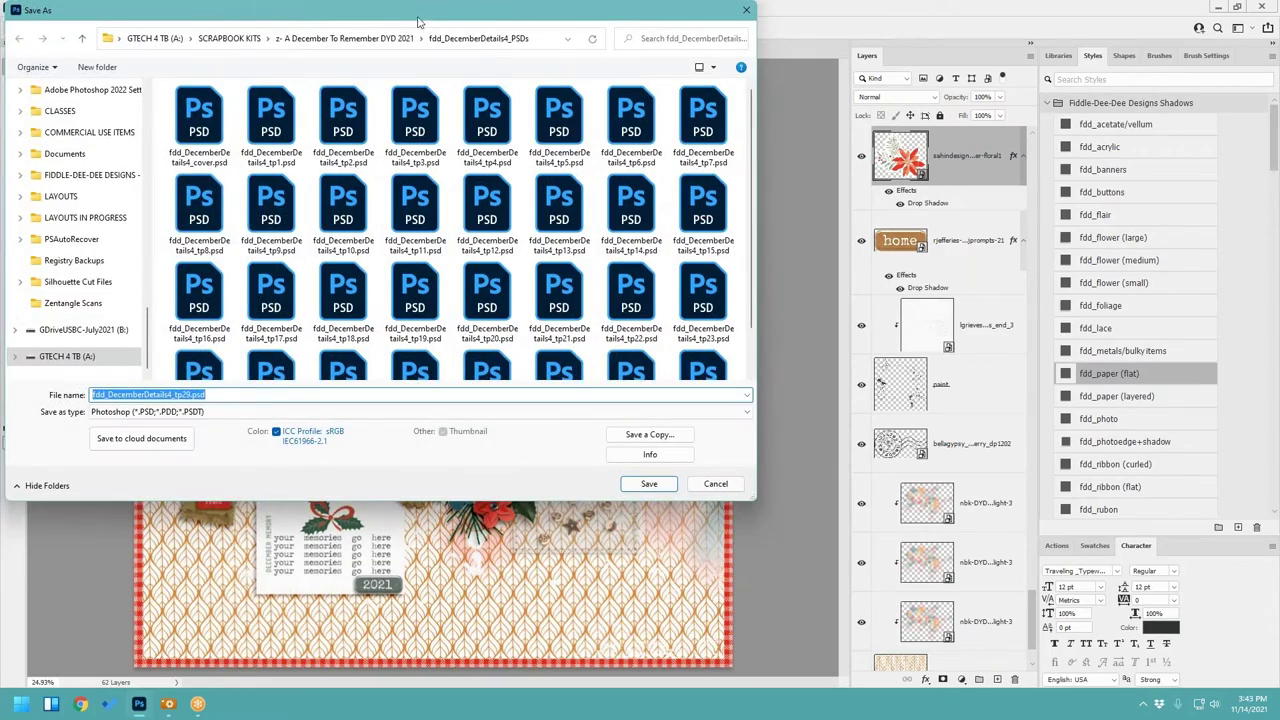
left_click_drag(447, 27, 748, 130)
scroll(555, 364, "up", 3)
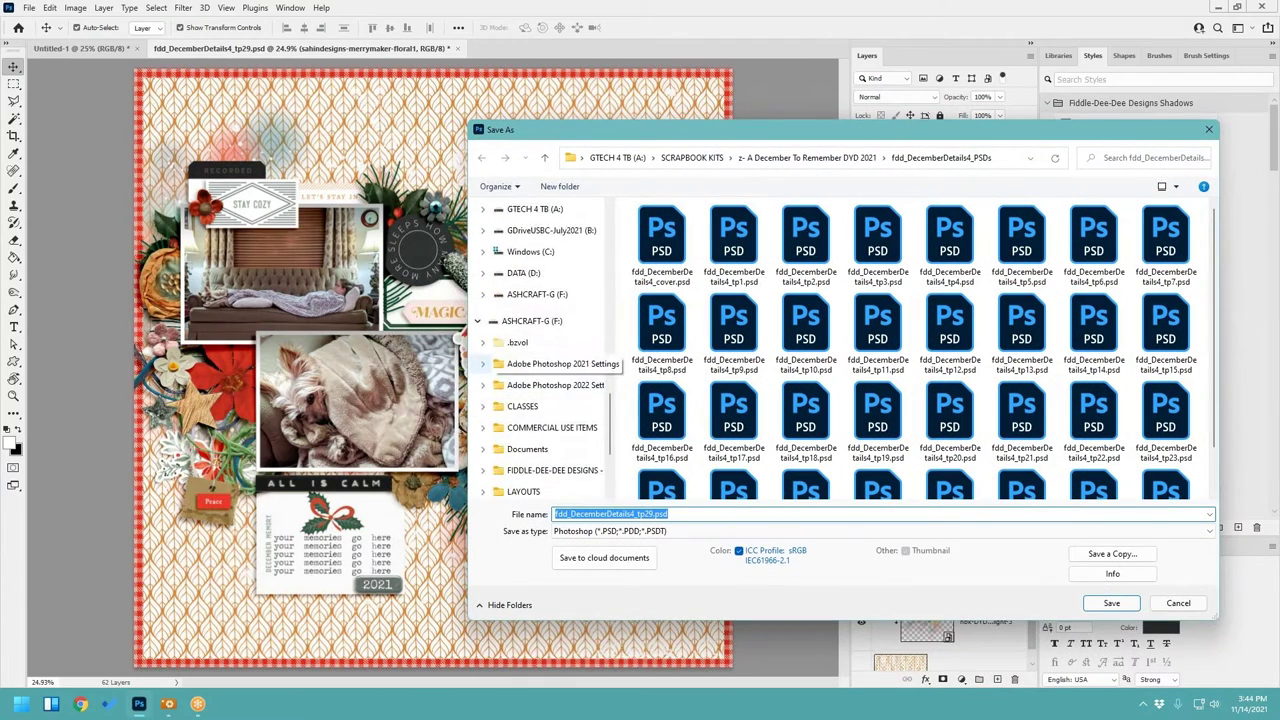
scroll(582, 369, "up", 10)
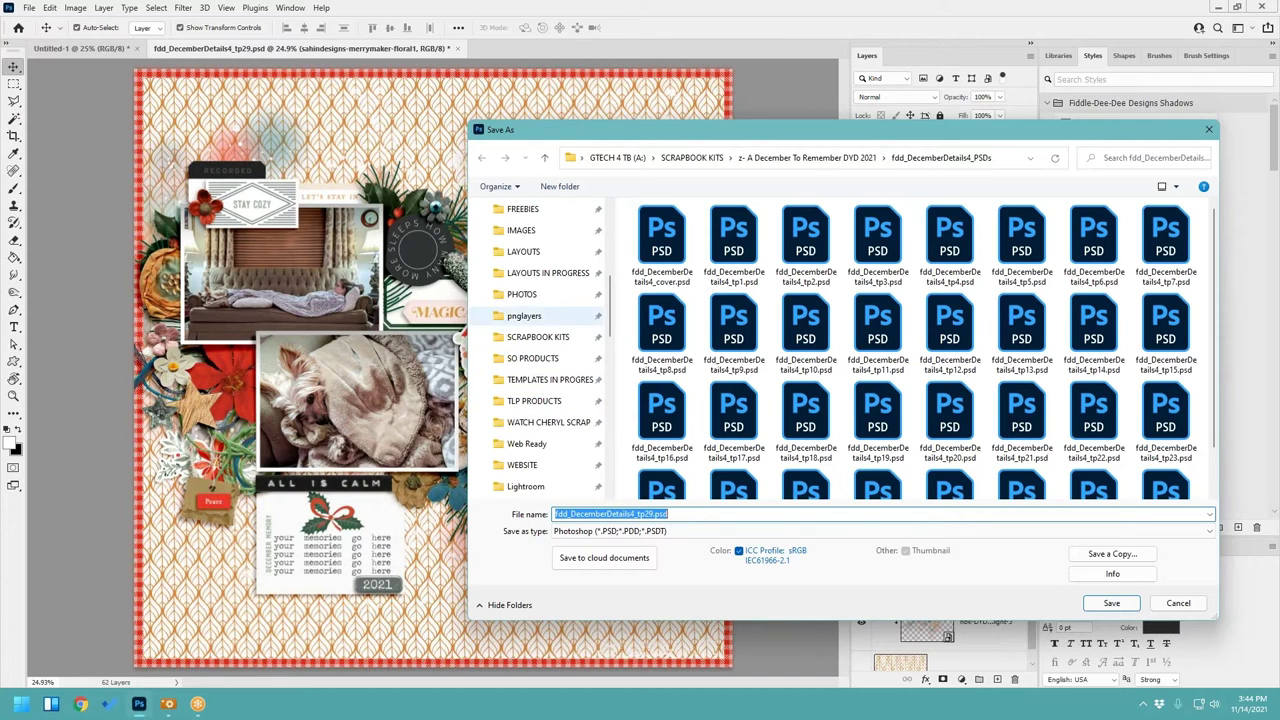
scroll(576, 291, "up", 1)
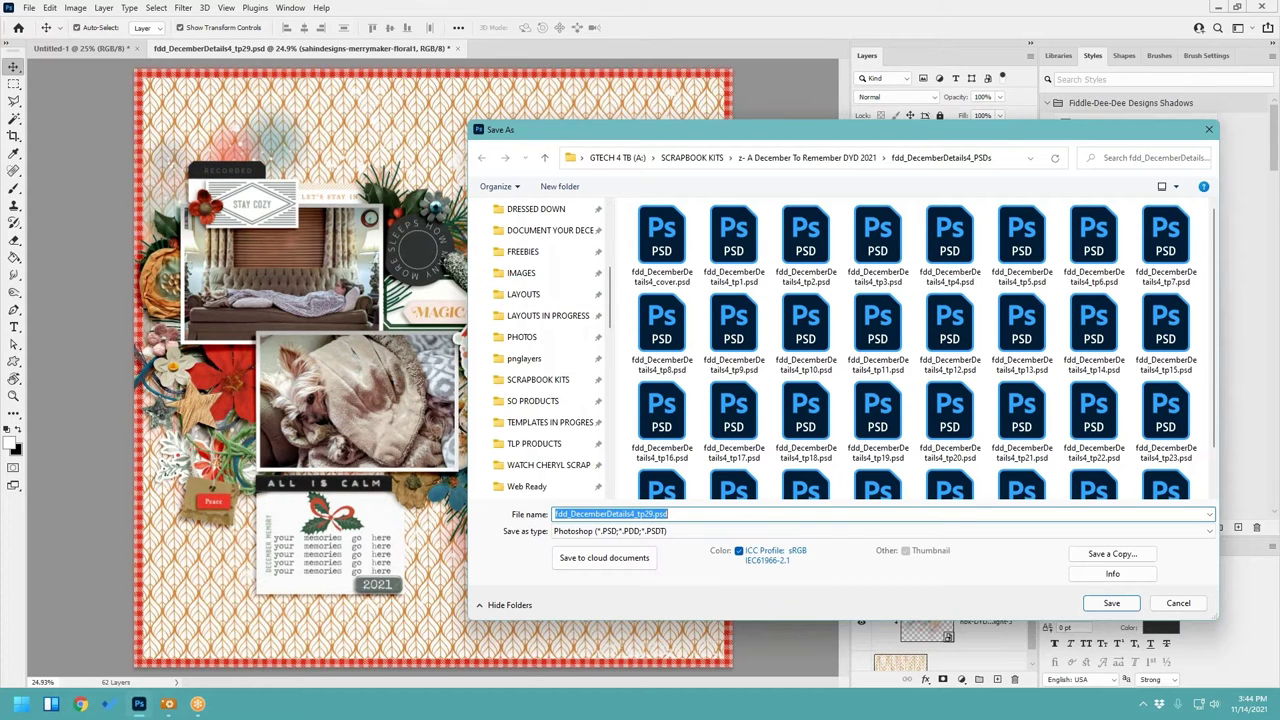
mouse_move(613, 251)
left_mouse_down()
mouse_move(632, 251)
mouse_move(621, 251)
left_mouse_up()
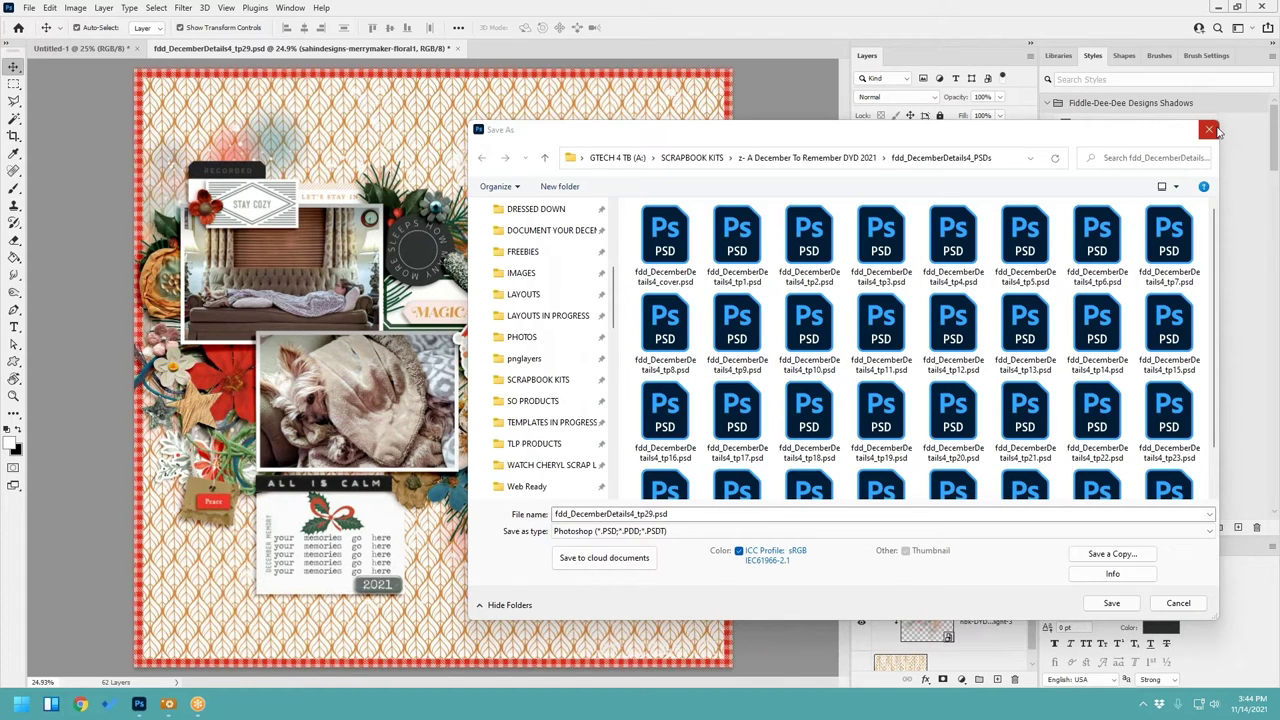
scroll(513, 305, "up", 3)
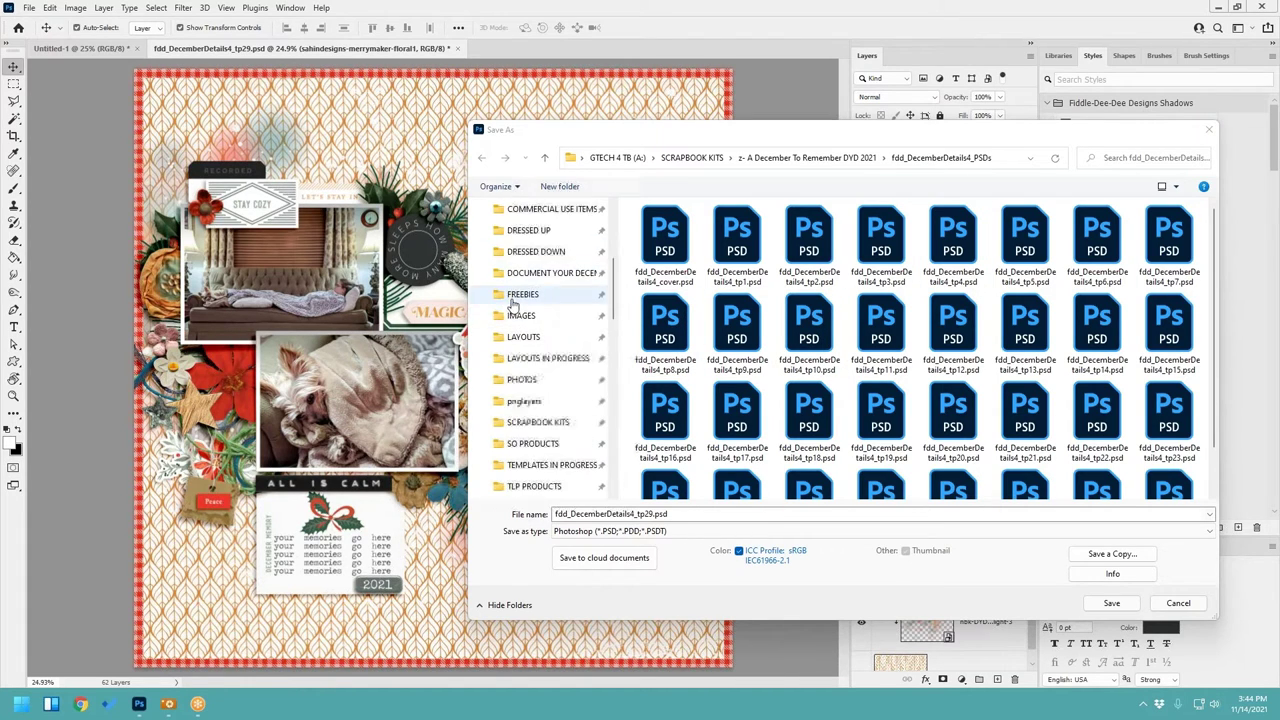
left_click(545, 362)
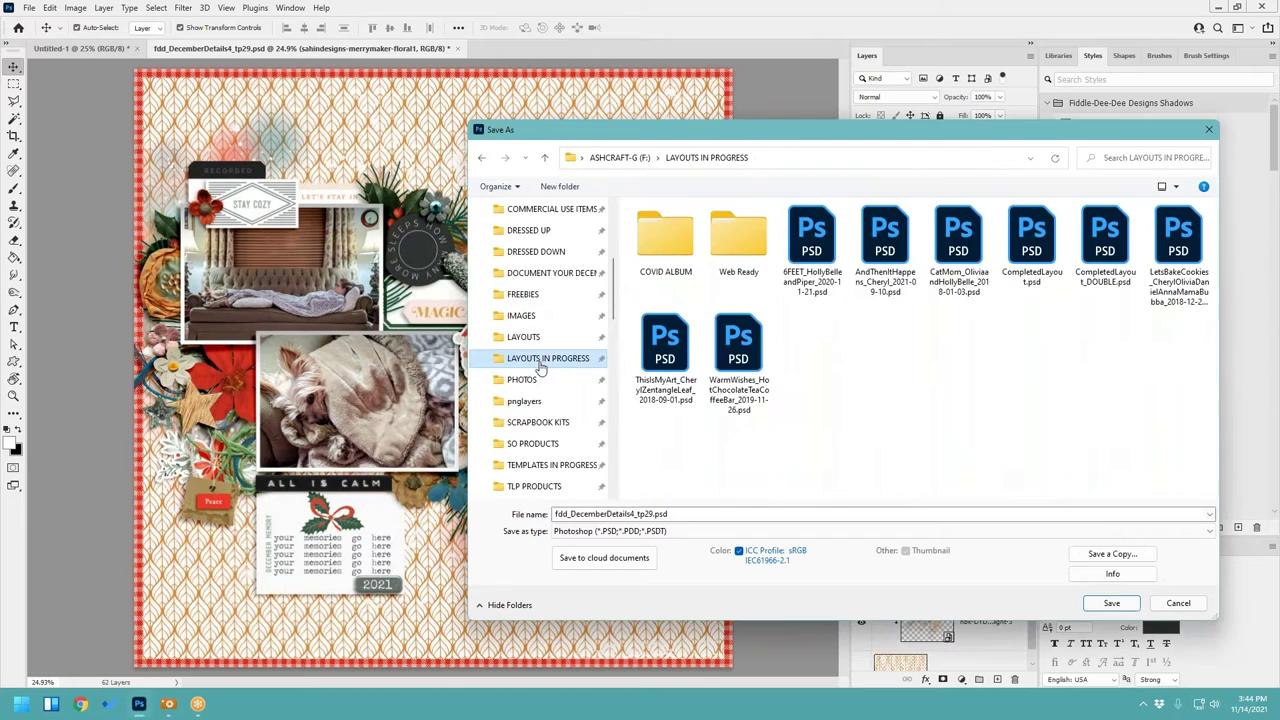
Step: Name the PSD with StayCozy, the subjects' names and 2020_12-02, separated by underscores, and save it
left_click(705, 518)
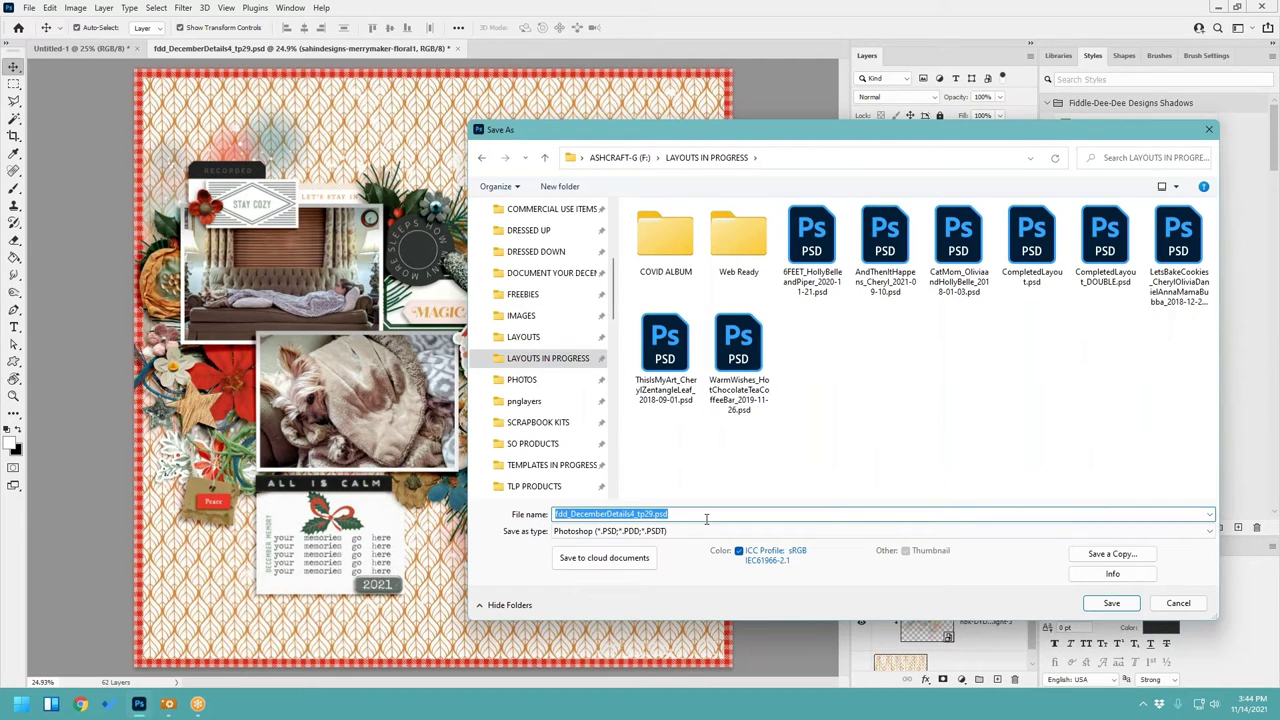
left_click_drag(826, 134, 813, 83)
type("s")
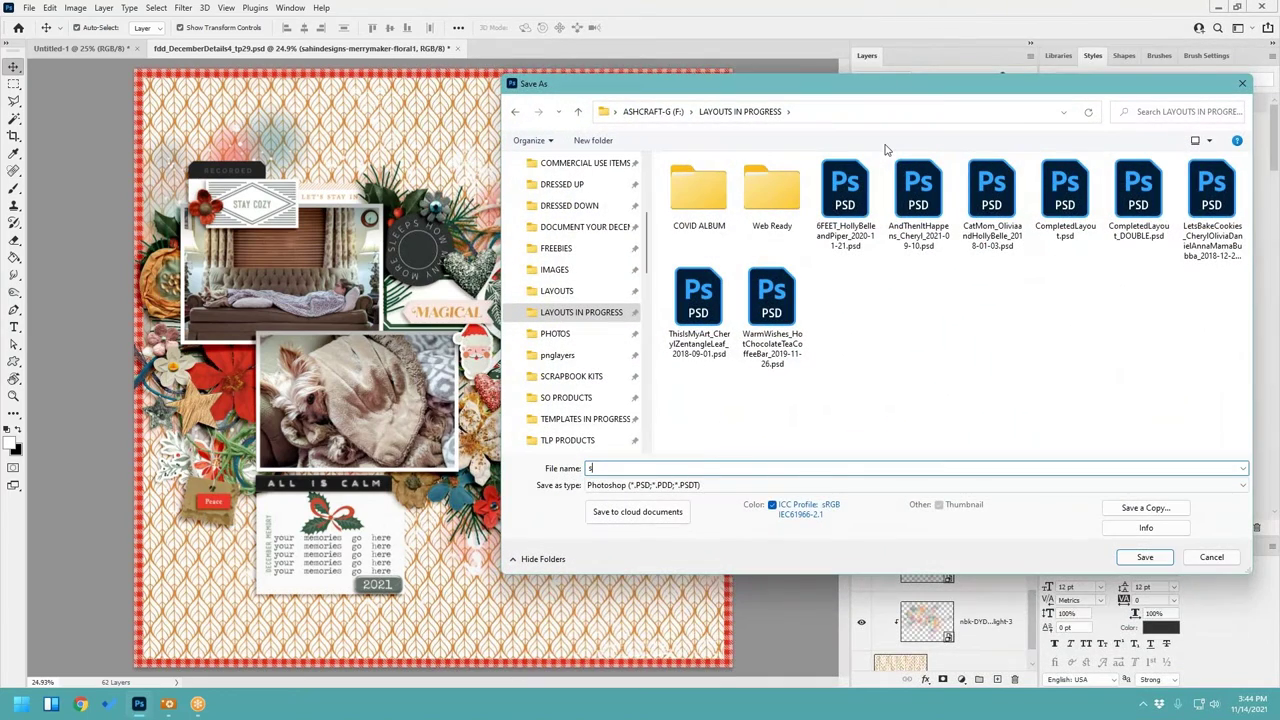
type("StayCozy_OliviaandPiper_2020_12-02")
key("Return")
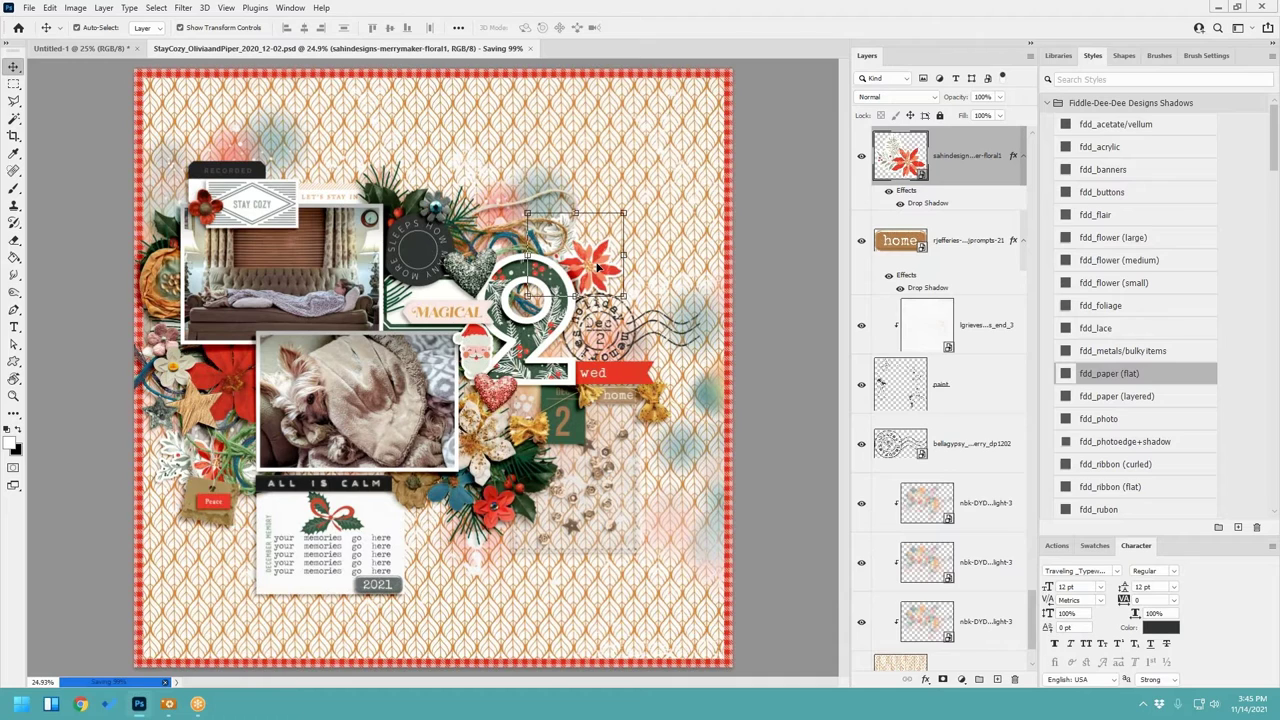
Step: Apply the fdd_paper (layered) shadow style to the patterned paper above the red gingham
left_click(686, 141)
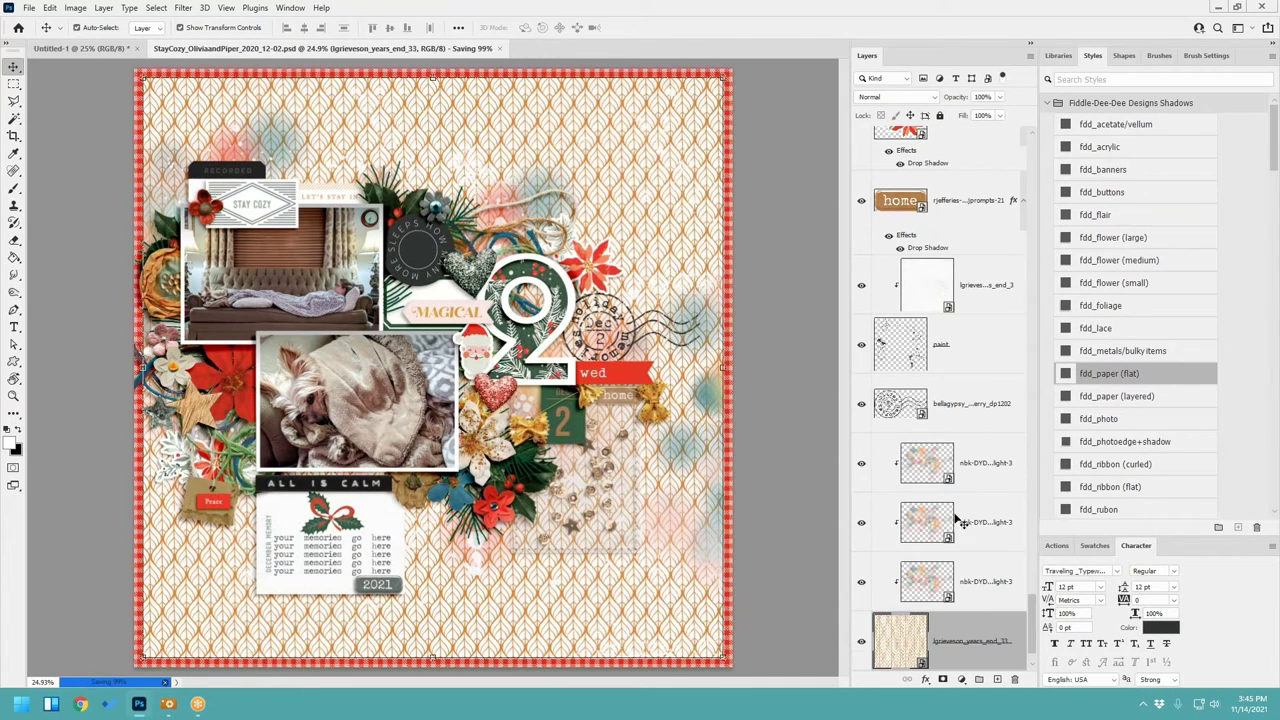
scroll(981, 622, "down", 2)
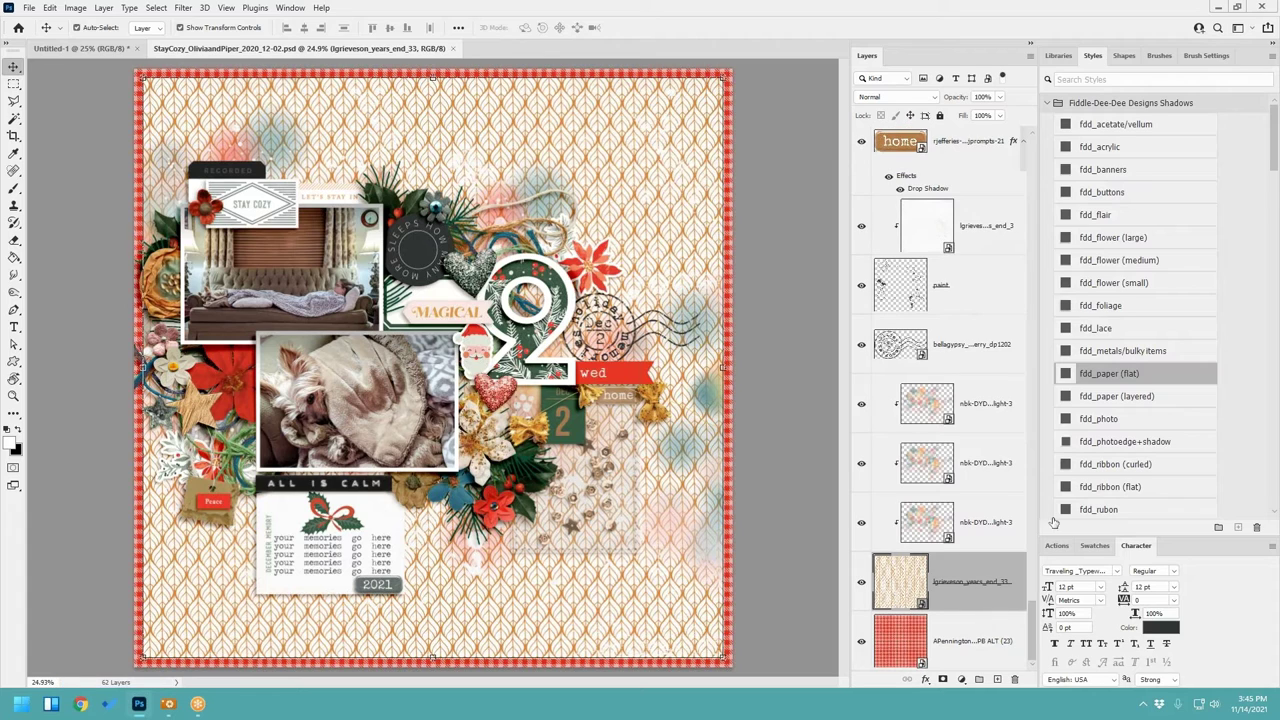
left_click(1128, 396)
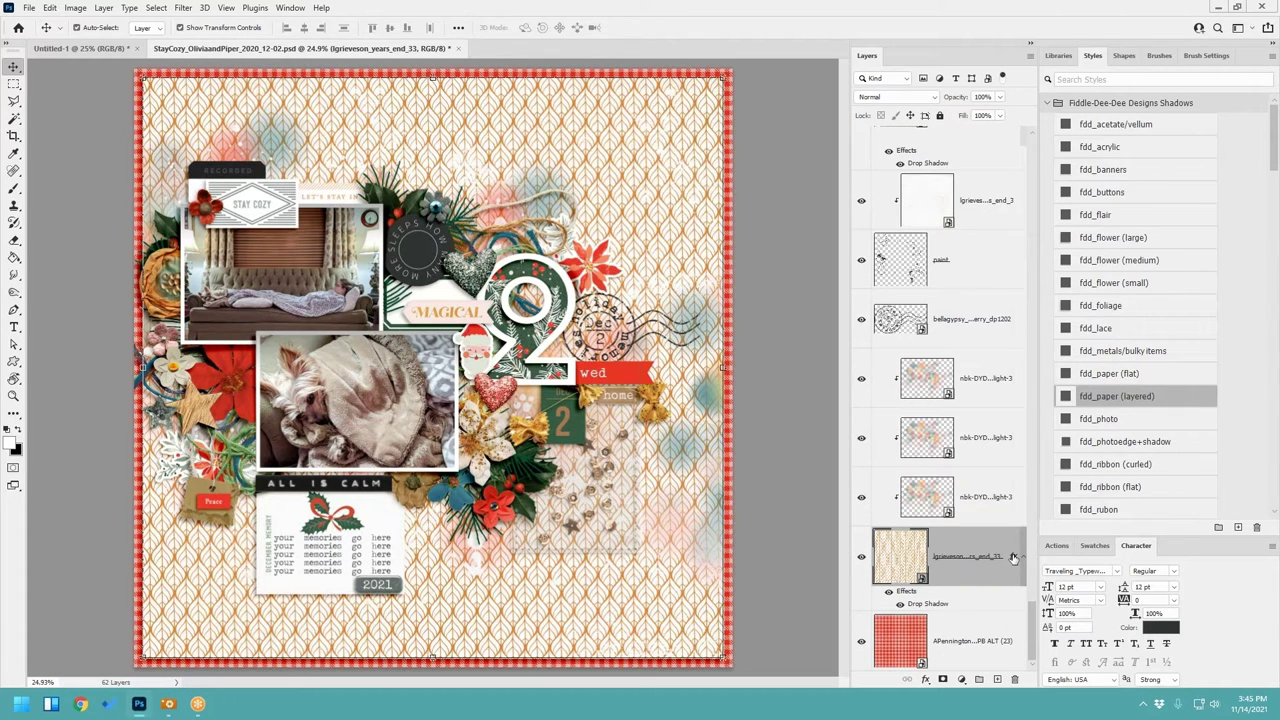
Step: Separate the patterned background paper's drop shadow onto its own layer and warp its edges and corners for a lifted-paper look
right_click(1012, 557)
left_click(1052, 525)
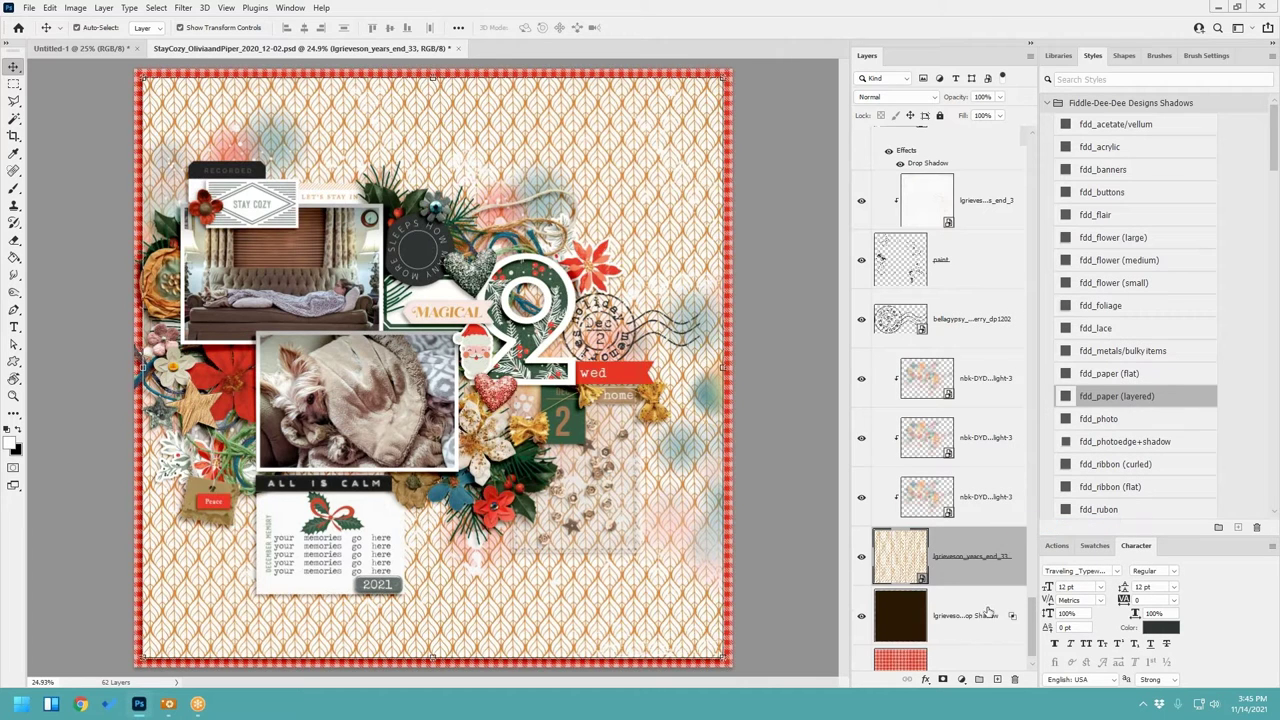
key("ctrl+t")
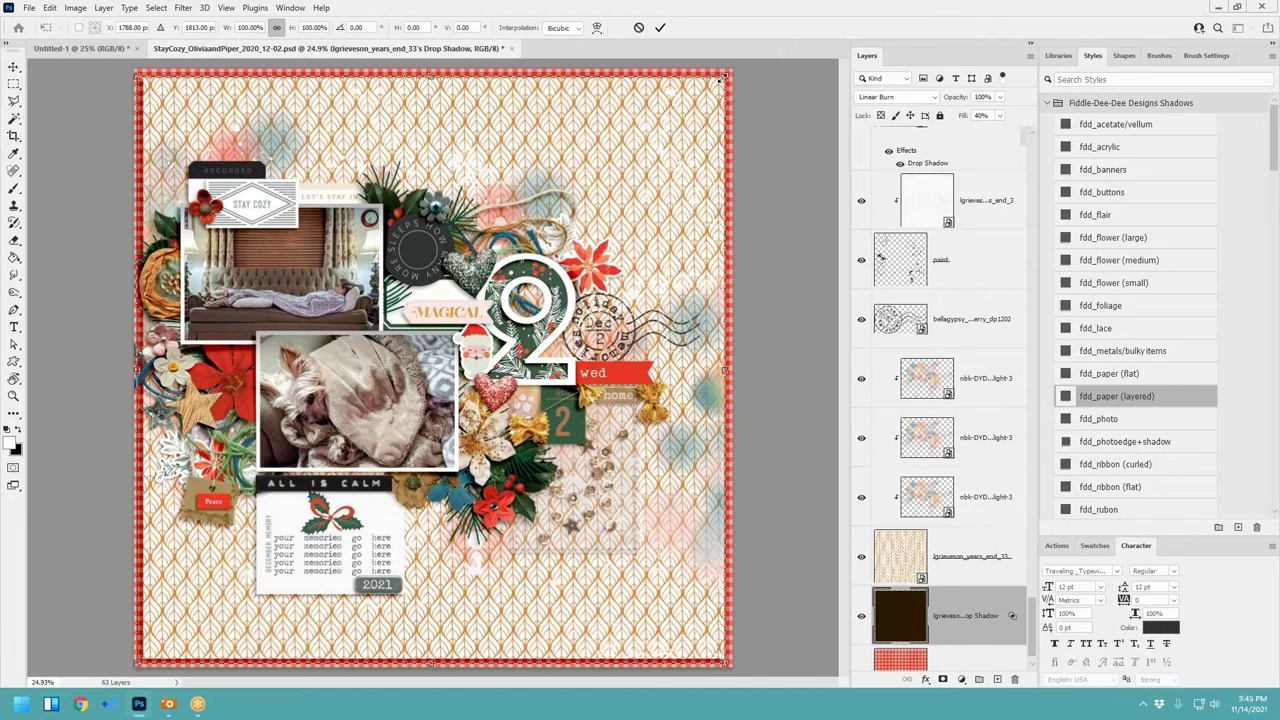
left_click(596, 27)
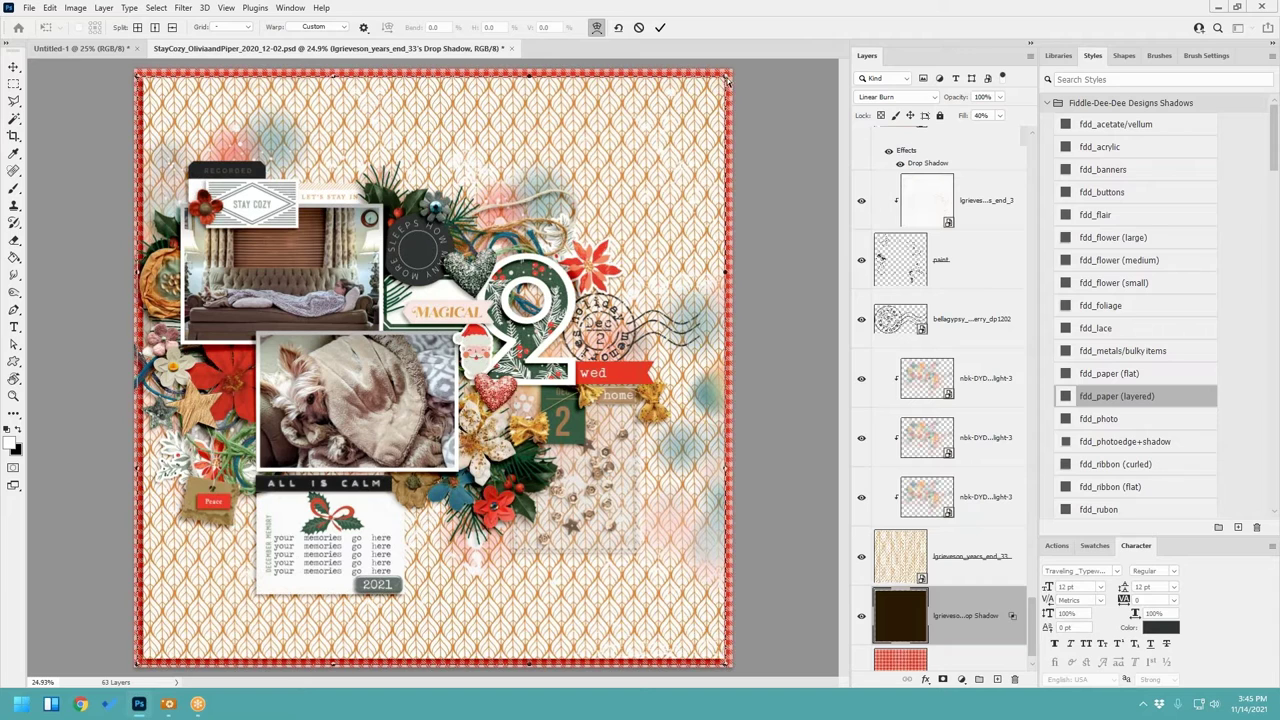
left_click_drag(731, 82, 740, 199)
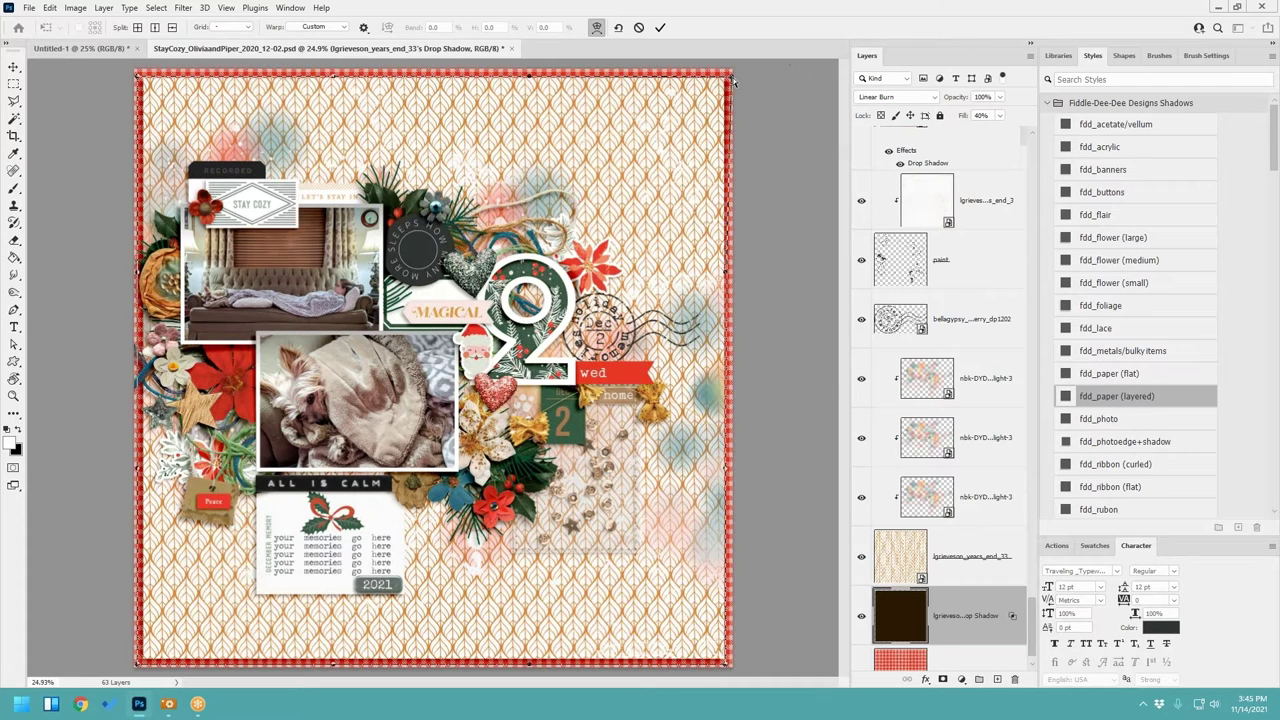
left_click_drag(726, 456, 731, 467)
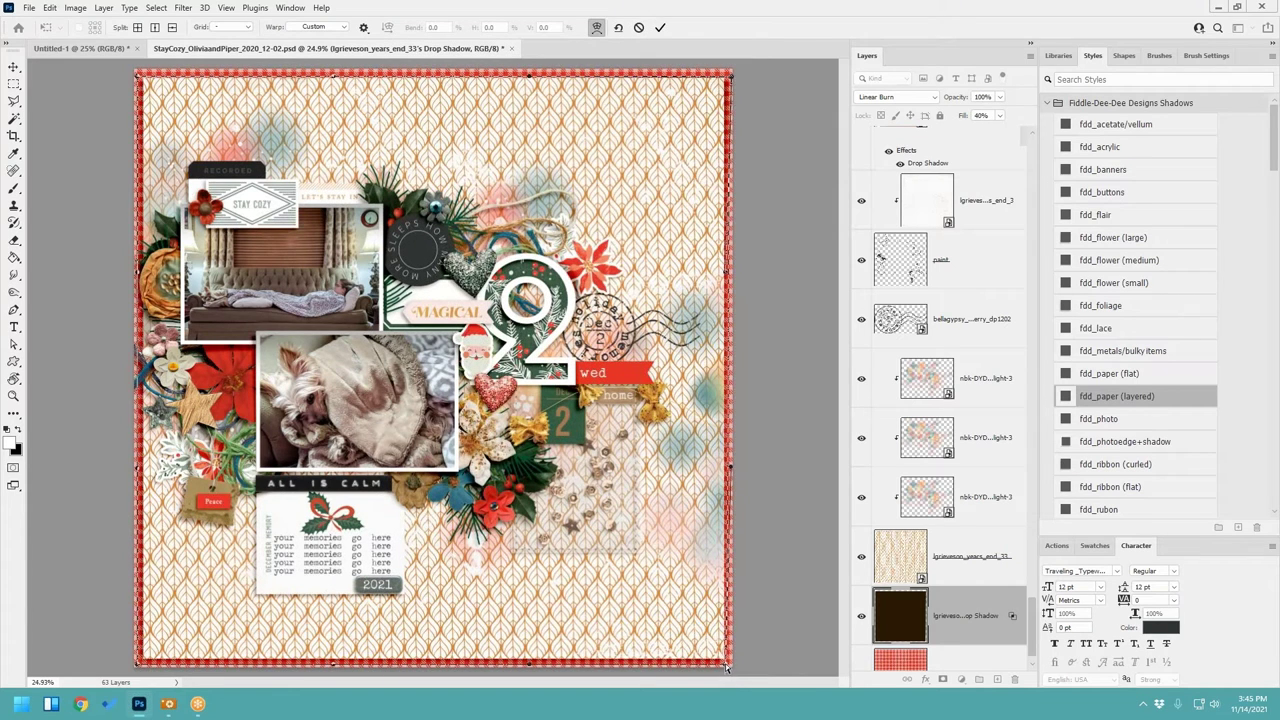
left_click_drag(727, 669, 729, 671)
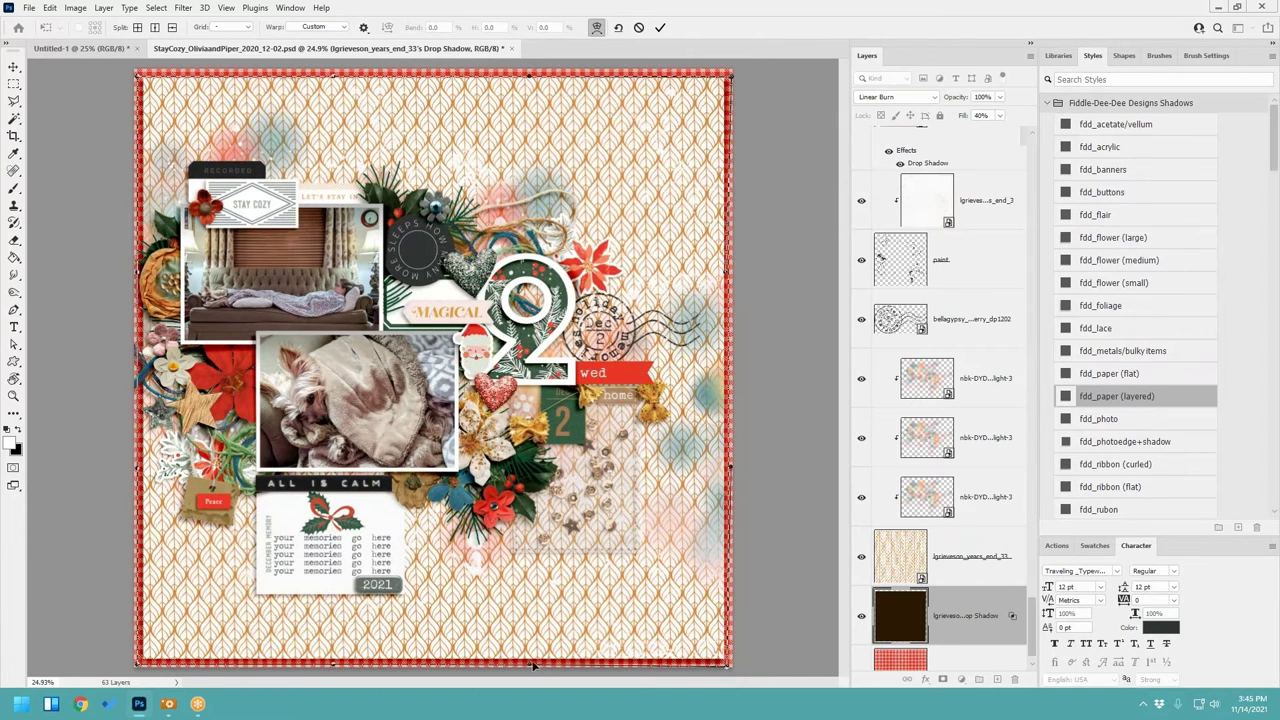
left_click_drag(531, 665, 531, 665)
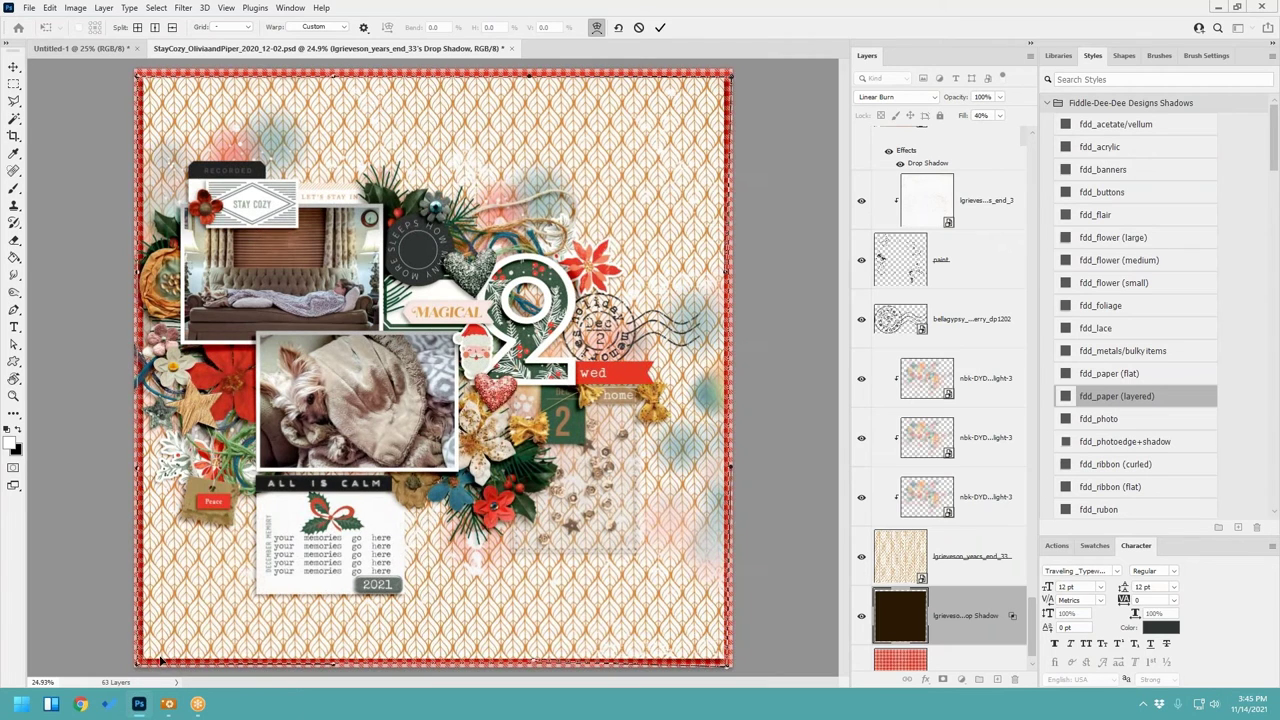
left_click_drag(141, 670, 141, 670)
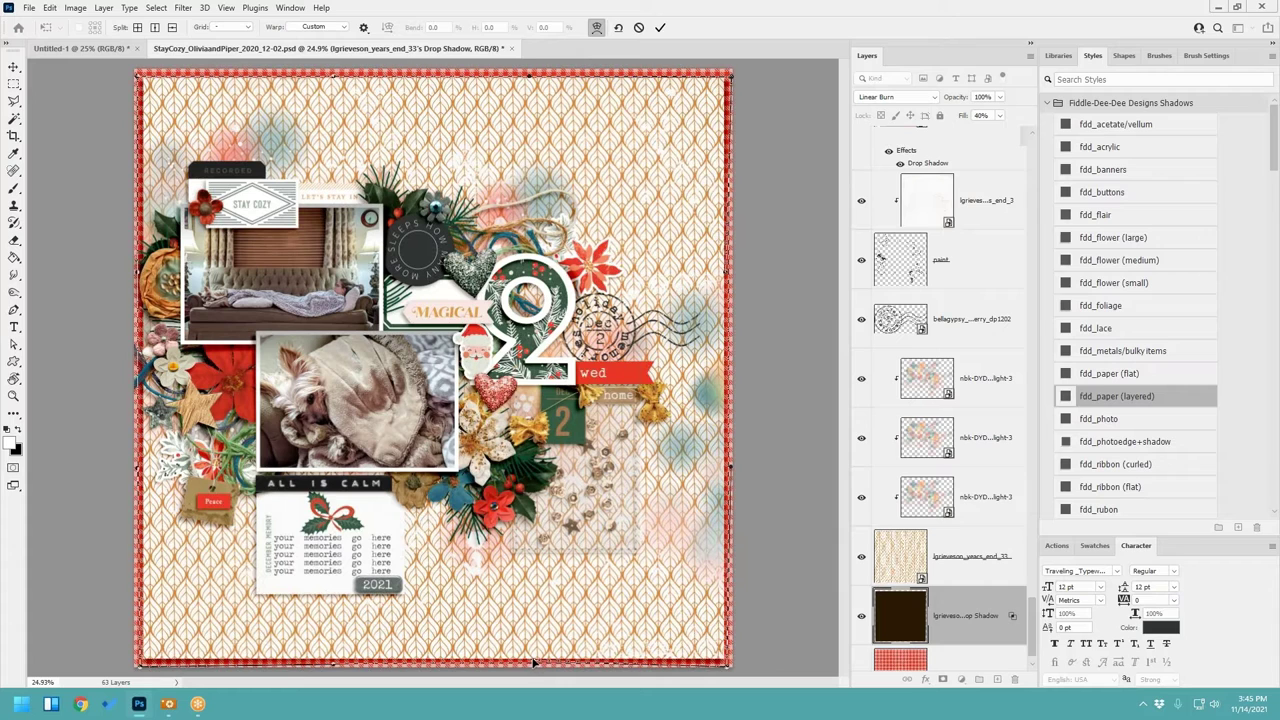
left_click_drag(535, 660, 535, 660)
left_click_drag(141, 276, 141, 276)
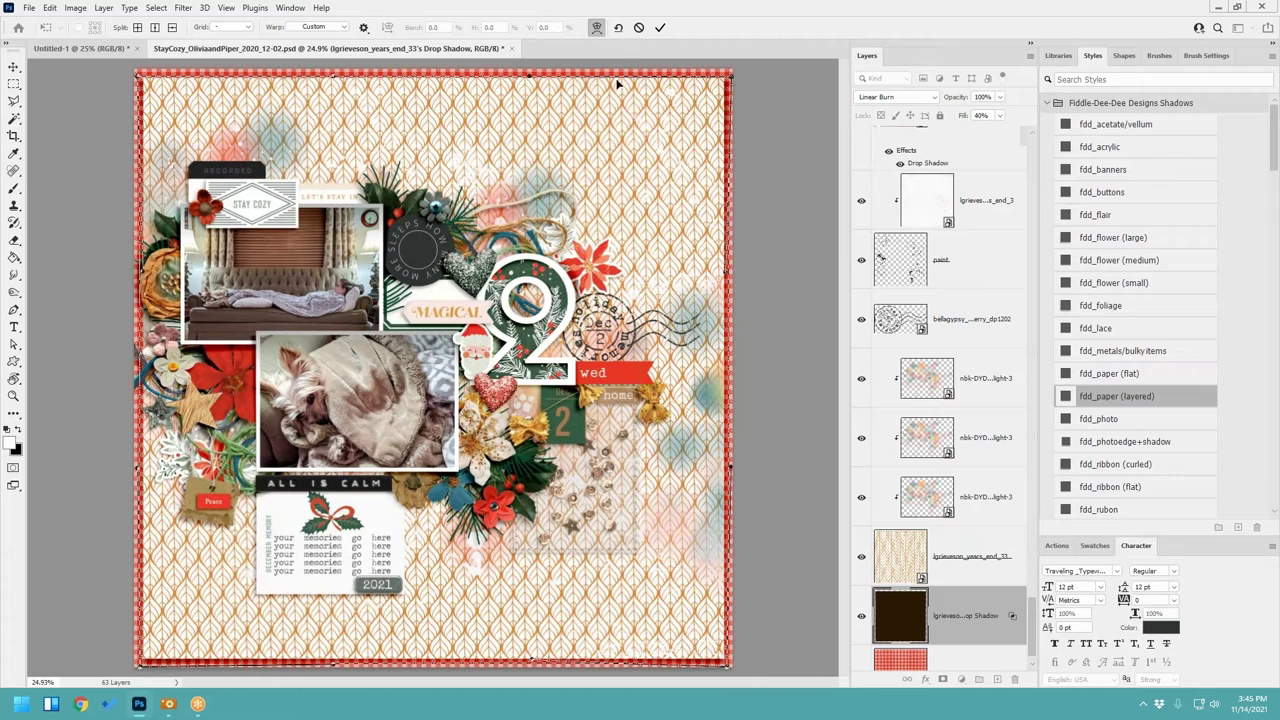
left_click(659, 29)
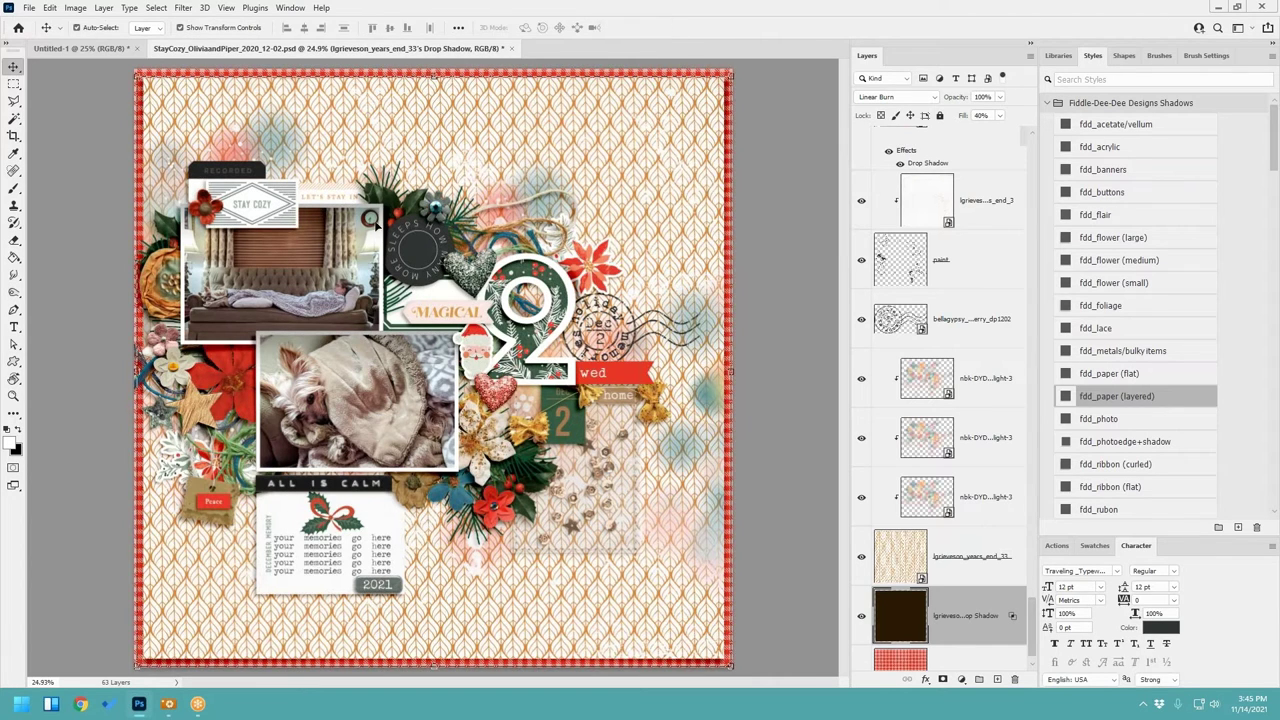
Step: Separate the drop shadow of the poinsettia beside the large 2 onto its own layer and warp it outward around the petals
left_click(614, 262)
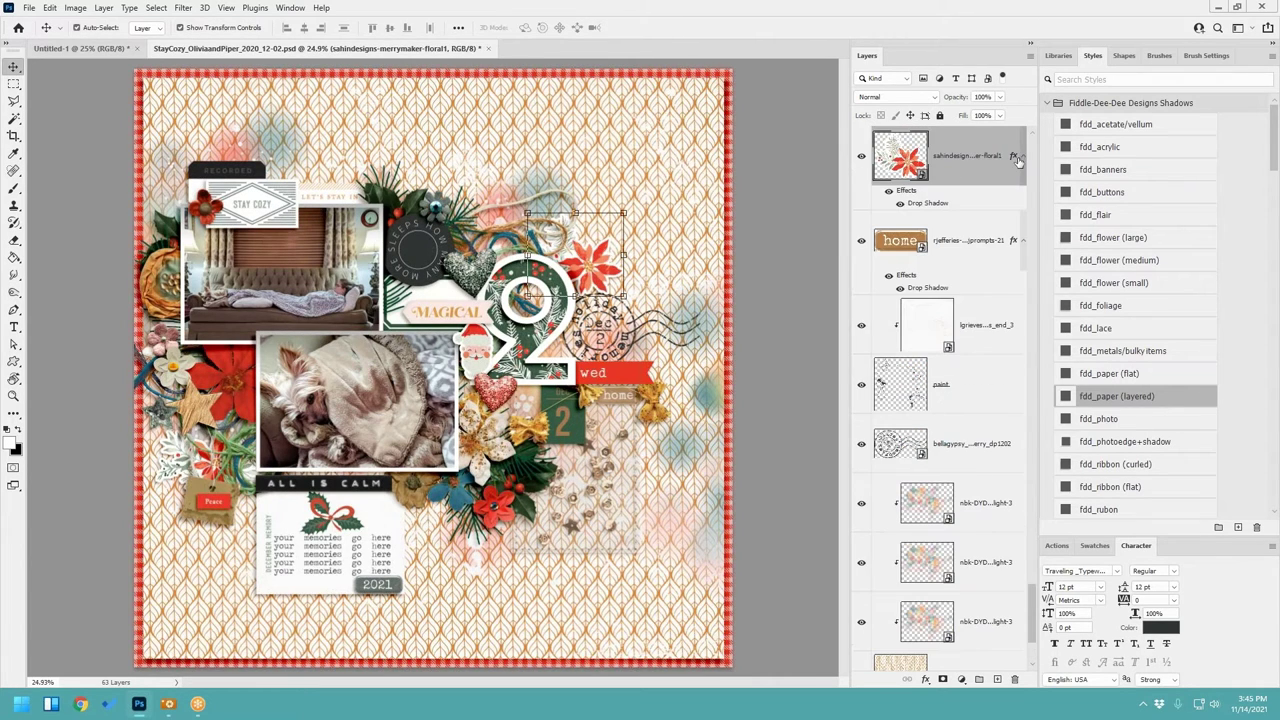
right_click(1014, 158)
left_click(1065, 370)
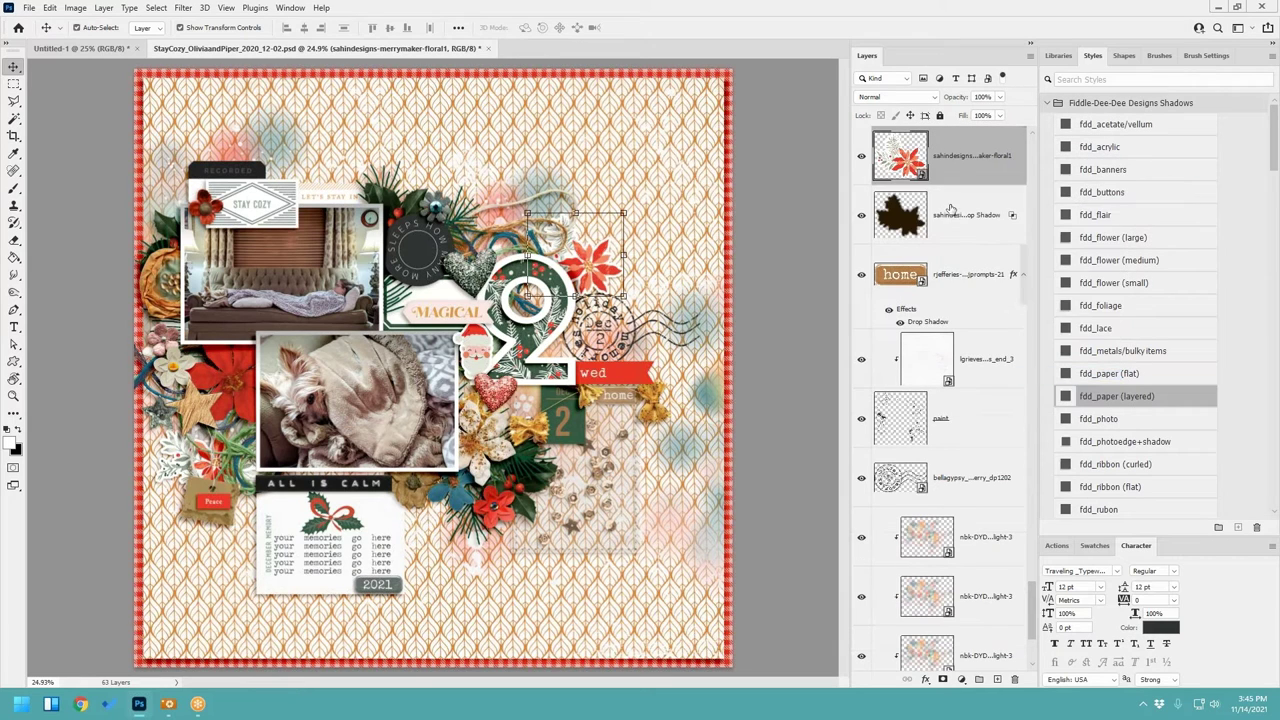
left_click(945, 207)
key("ctrl+t")
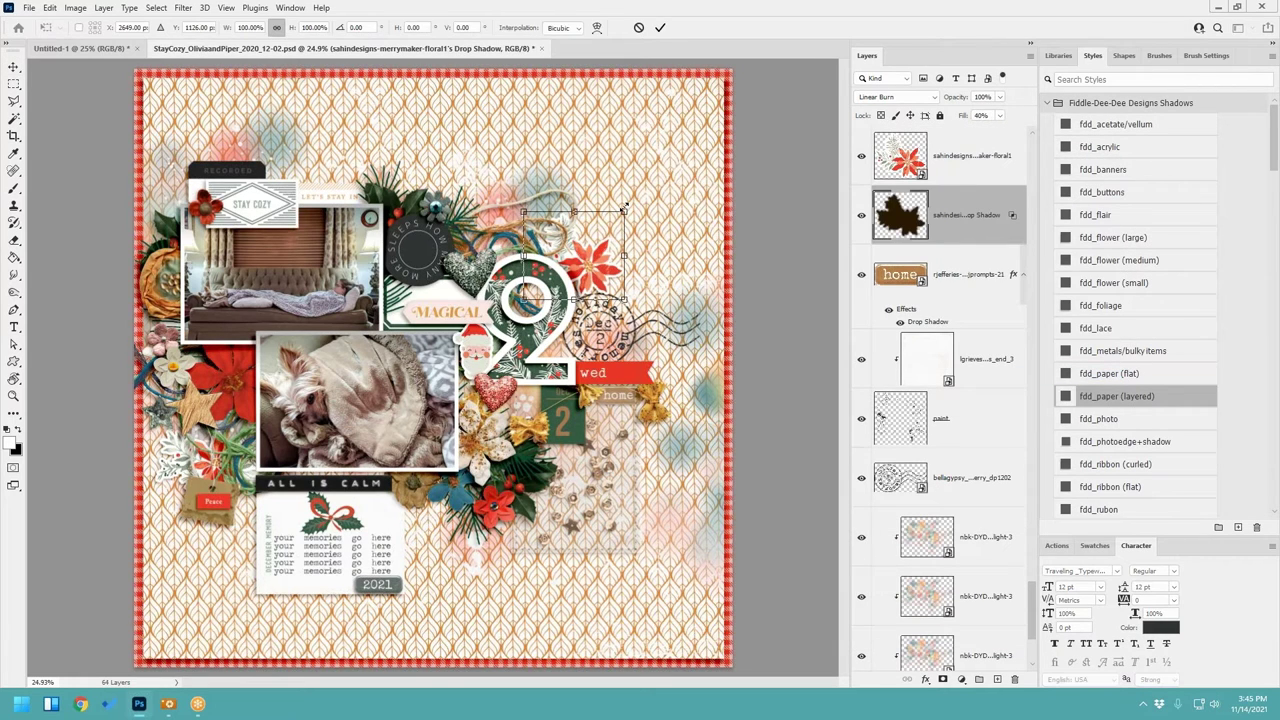
left_click(597, 27)
left_click_drag(627, 247, 640, 242)
left_click_drag(617, 293, 624, 298)
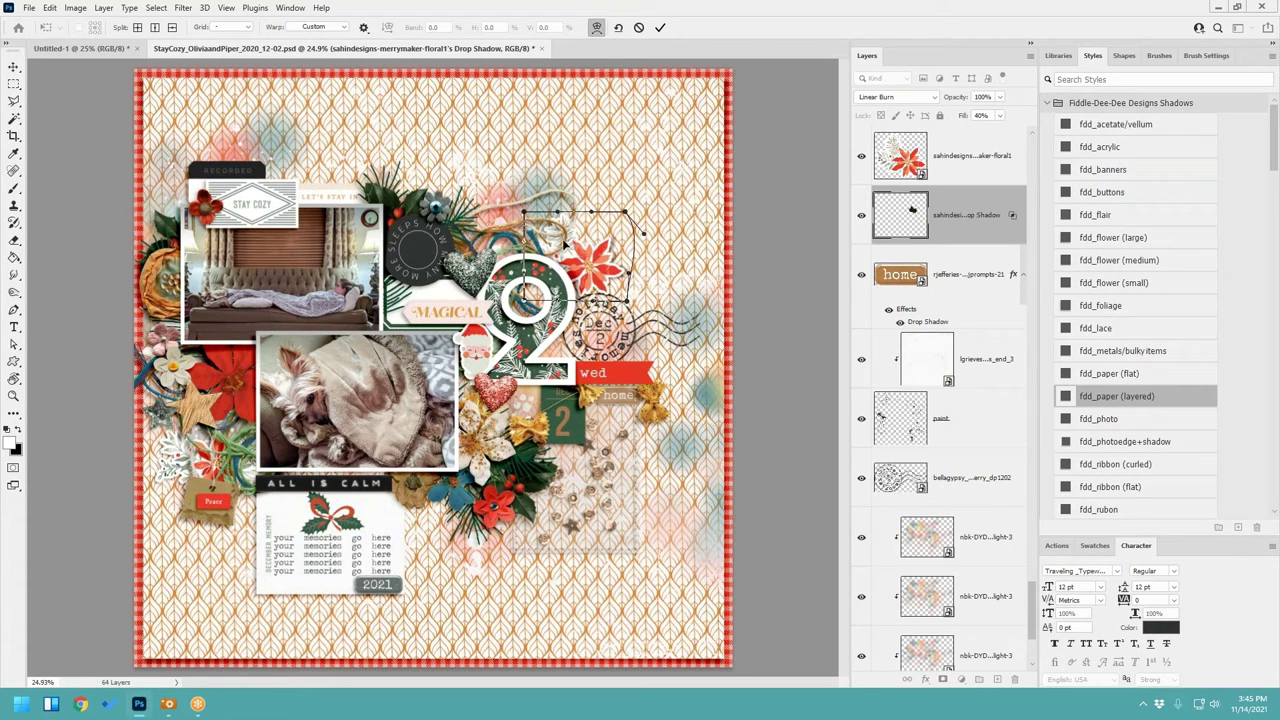
left_click_drag(560, 243, 619, 208)
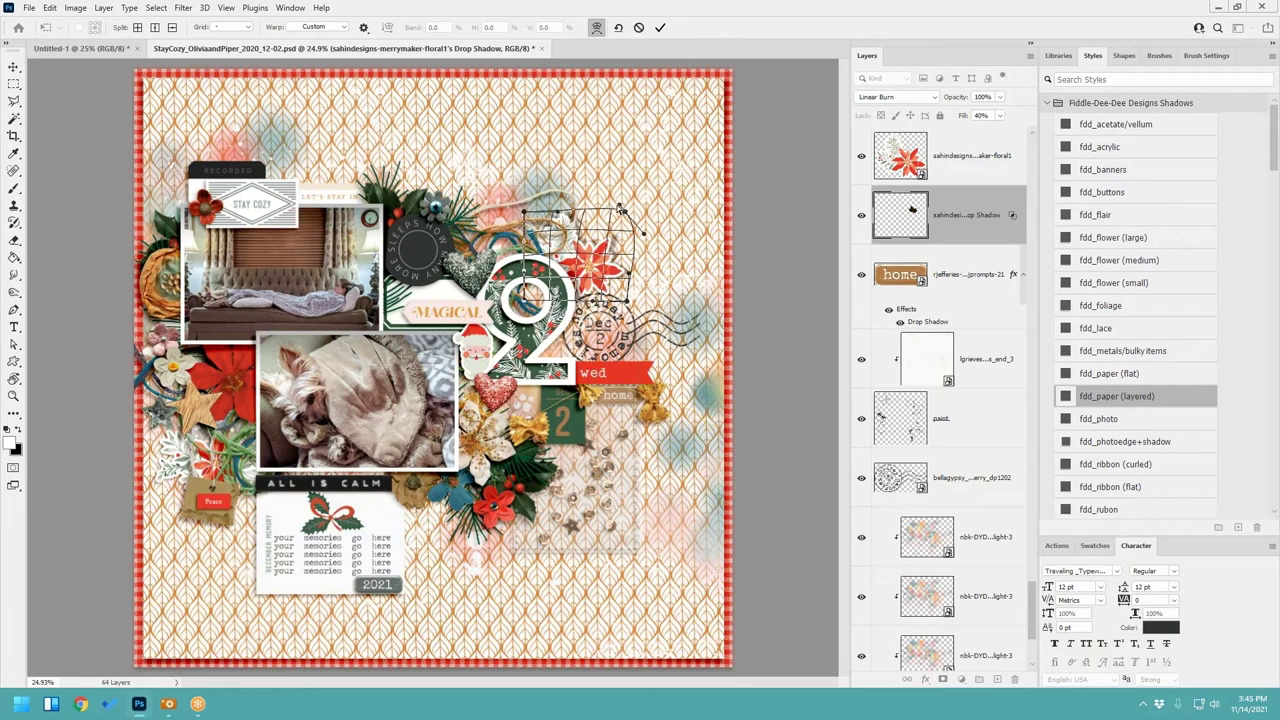
left_click(660, 28)
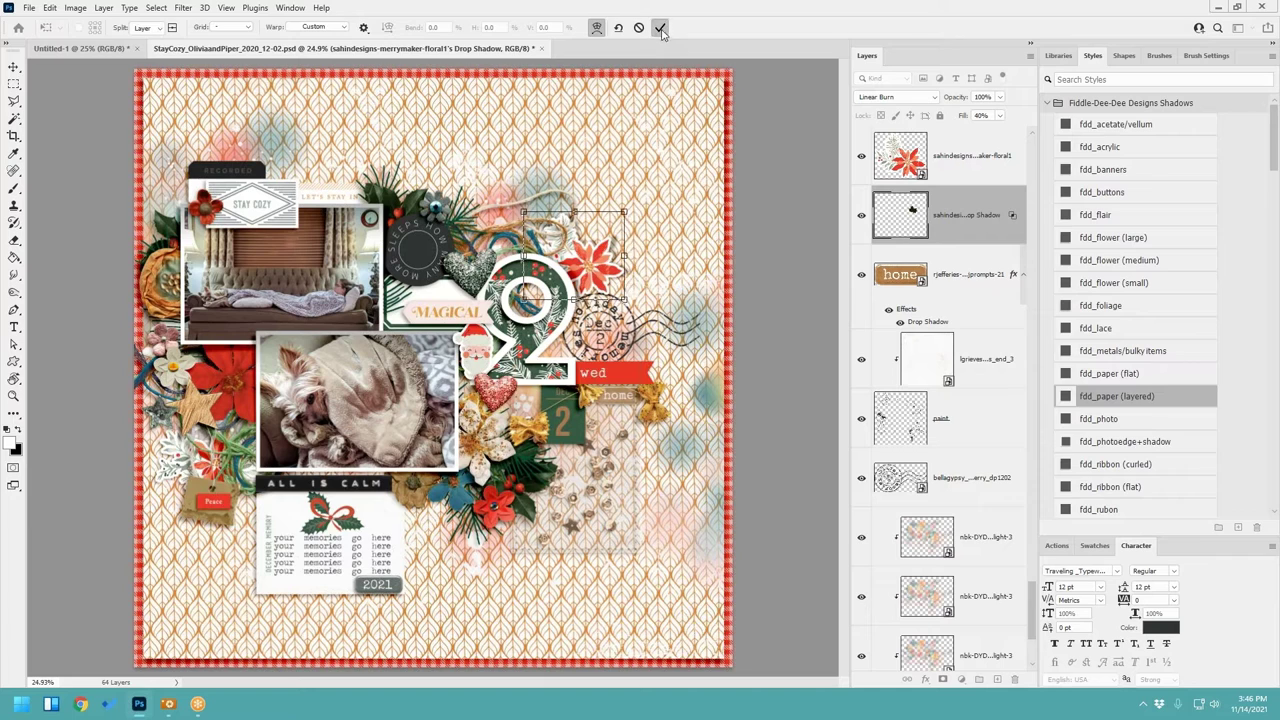
Step: Separate the floral2 poinsettia cluster's drop shadow above the Peace tag onto its own layer and warp it around the leaves
left_click(202, 462)
right_click(1016, 157)
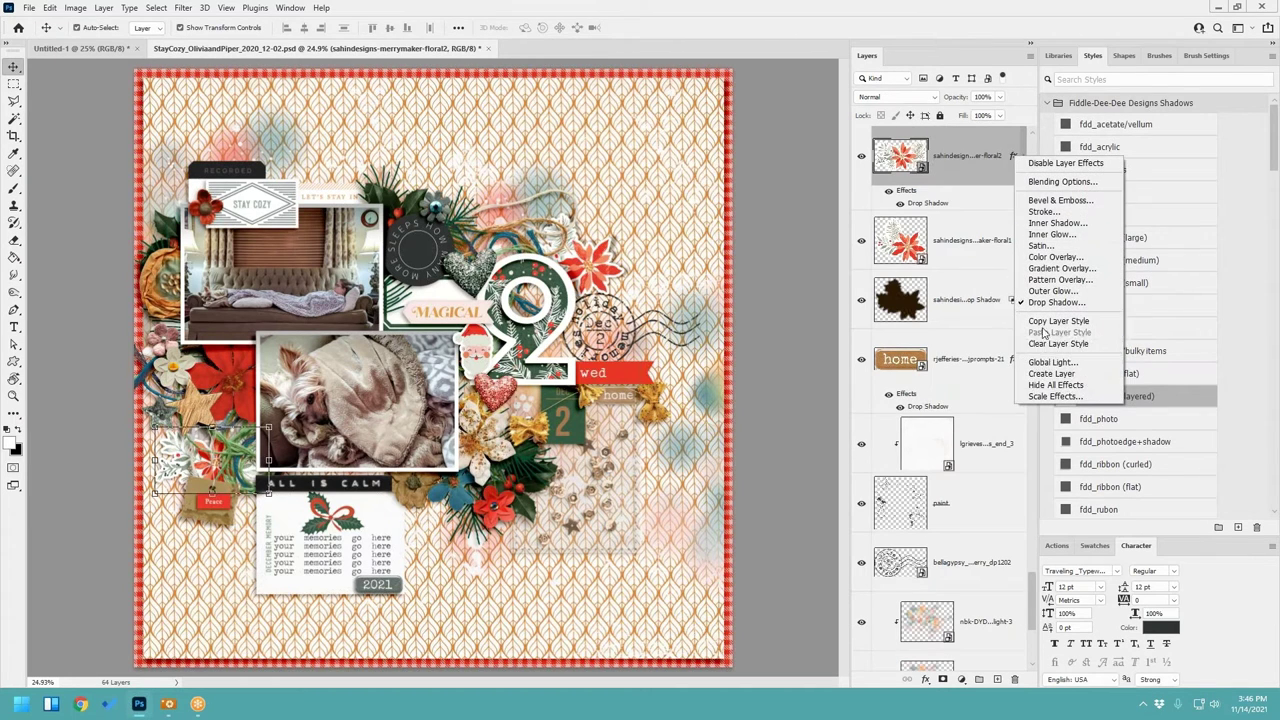
left_click(1052, 373)
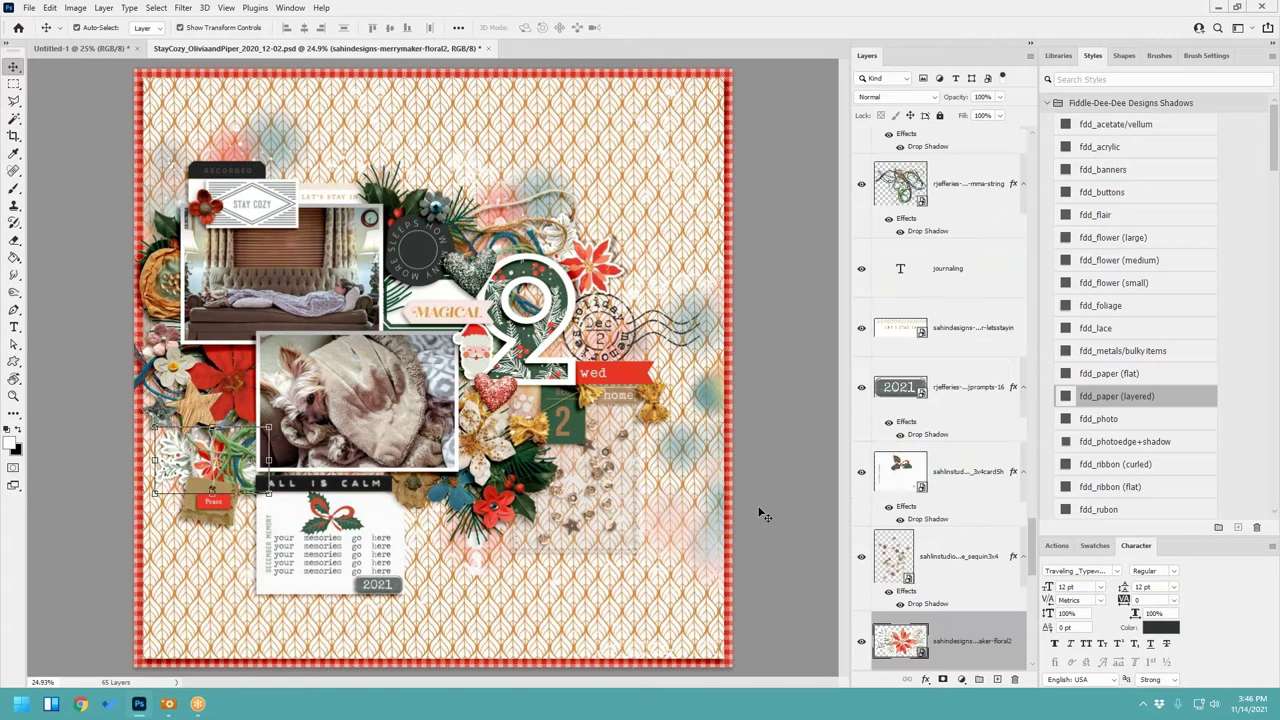
left_click(982, 556)
scroll(982, 556, "down", 2)
left_click(937, 536)
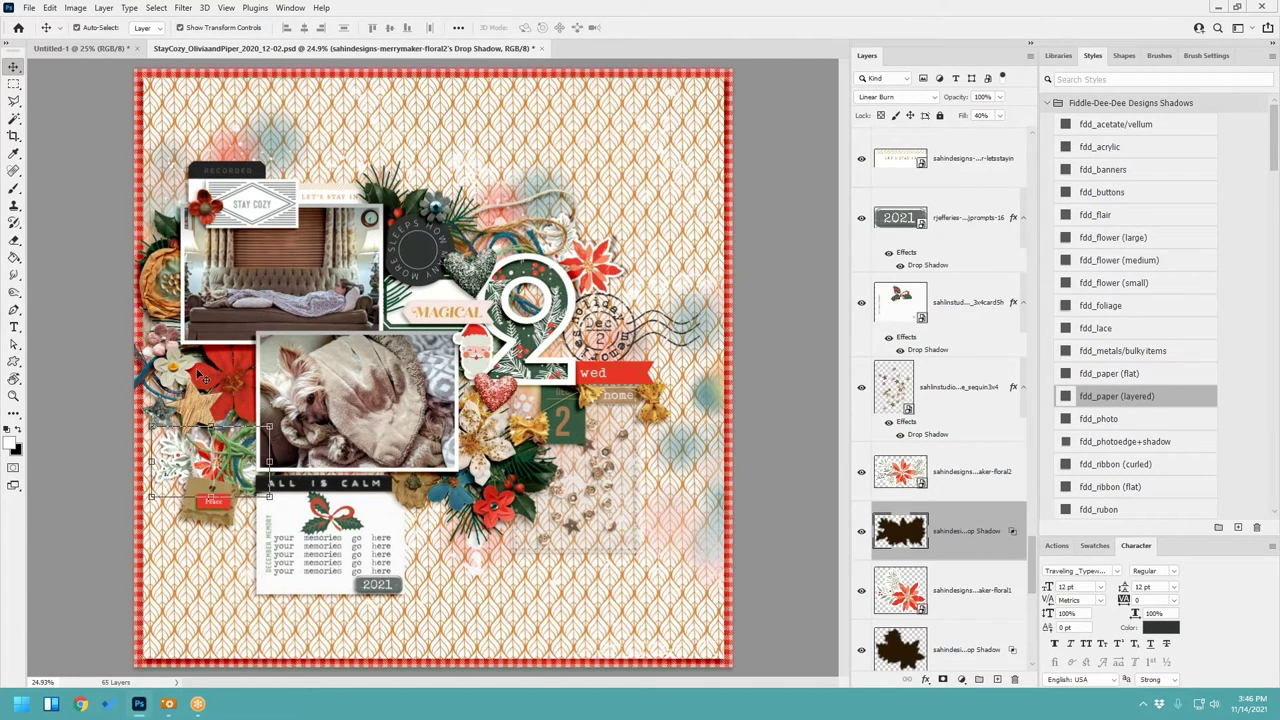
left_click(265, 432)
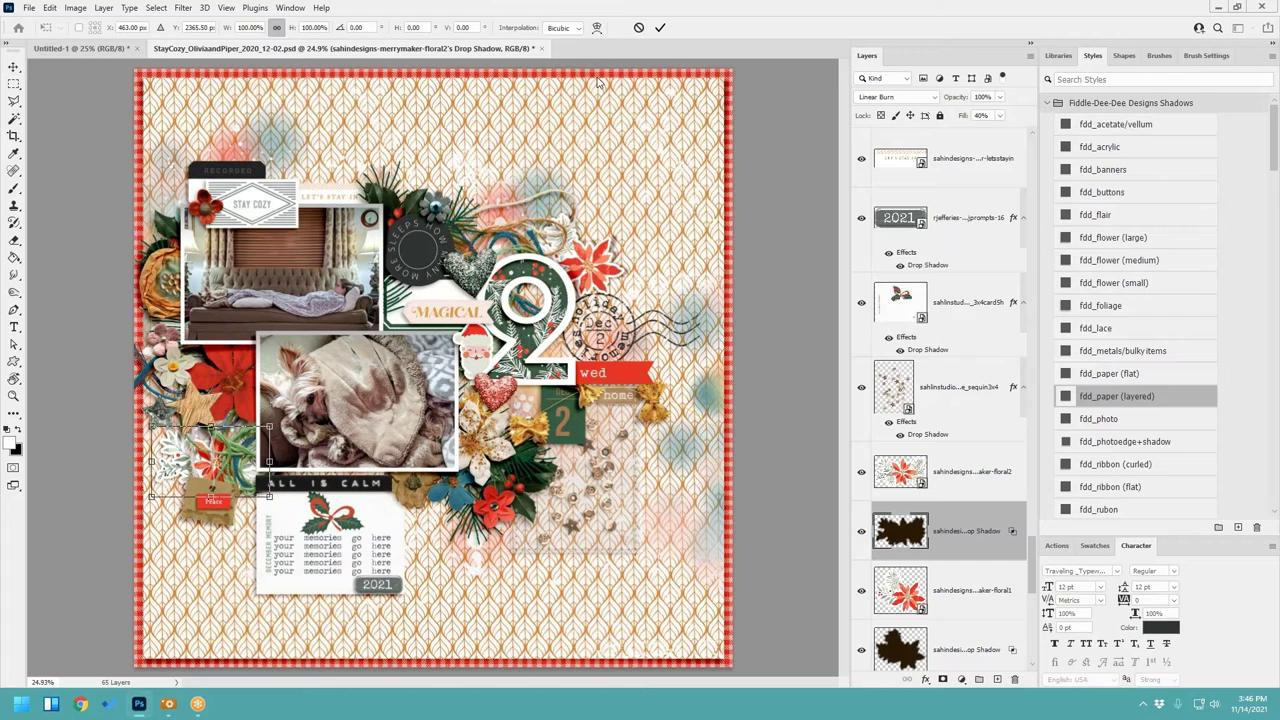
left_click(597, 27)
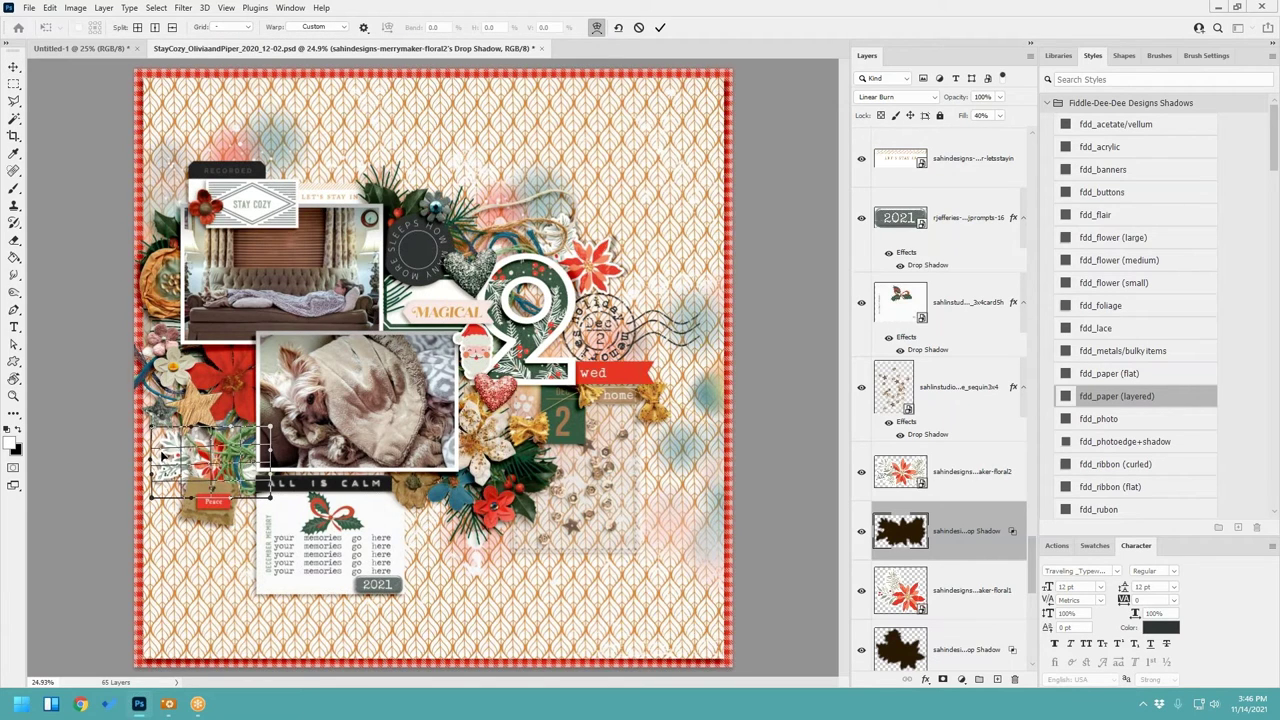
left_click_drag(172, 456, 176, 487)
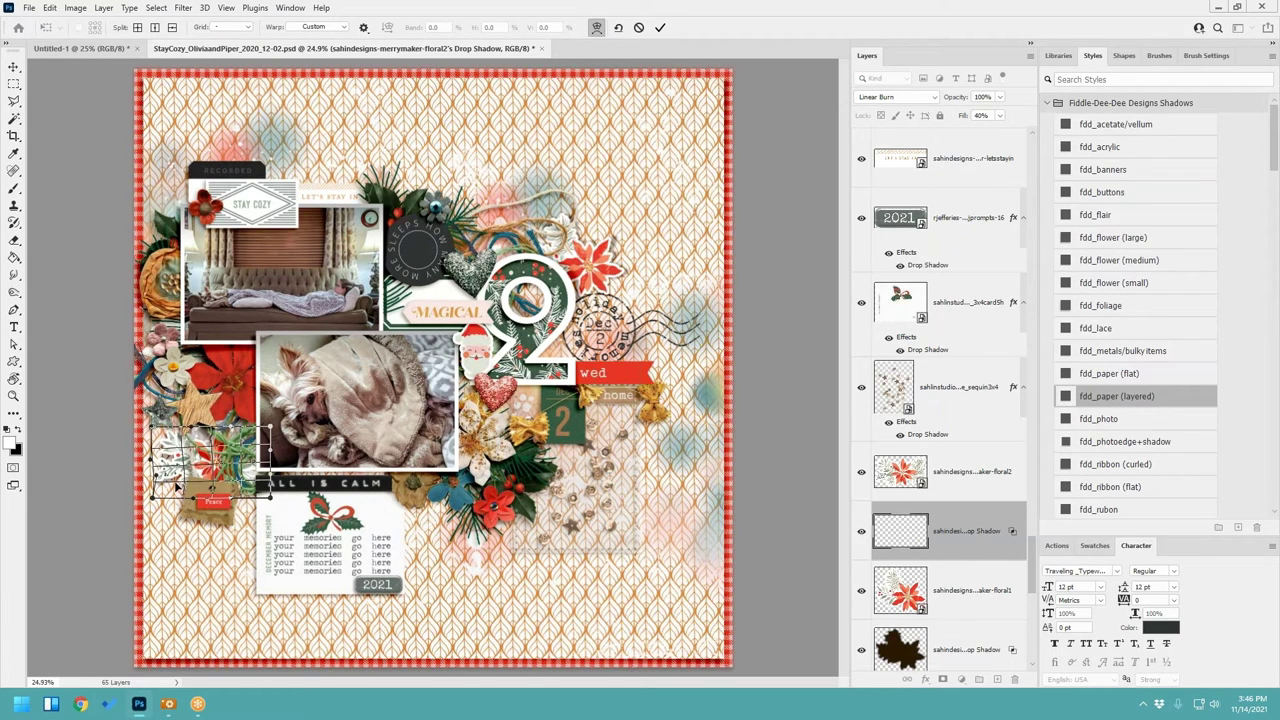
left_click(660, 27)
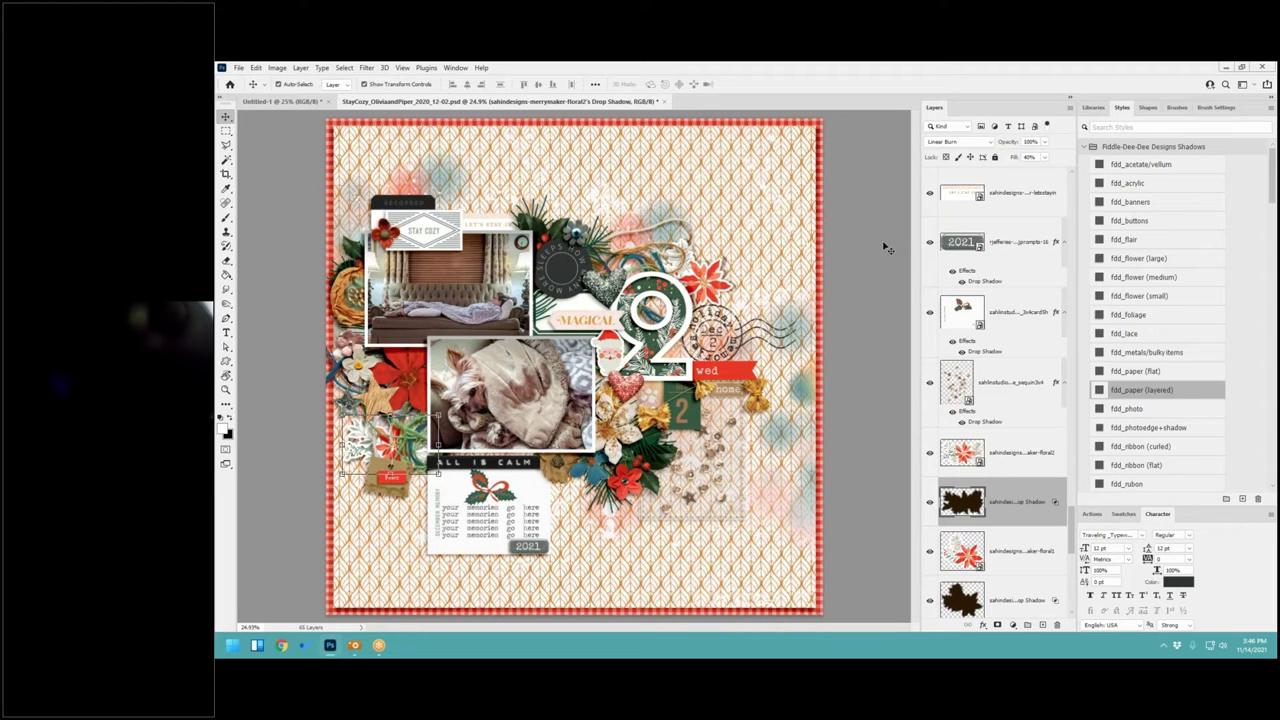
Step: Separate the round black label's drop shadow onto its own layer and warp it around the label
left_click(568, 260)
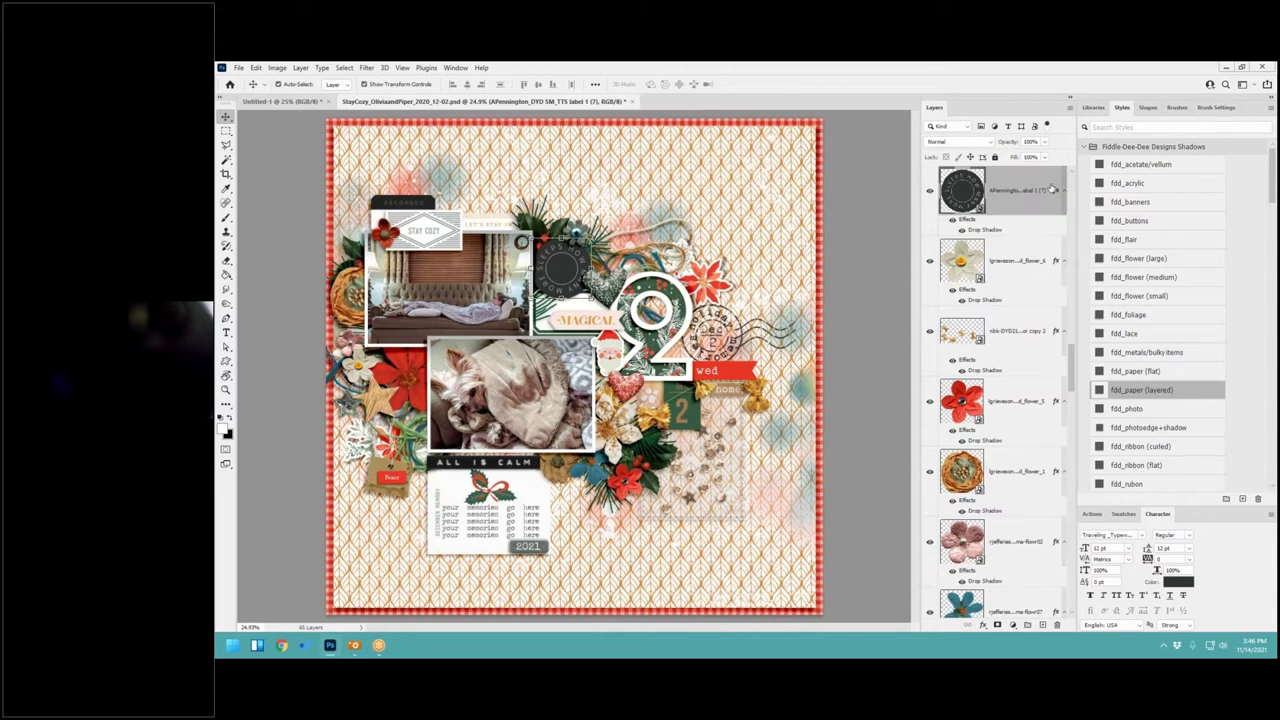
right_click(1056, 191)
left_click(1078, 376)
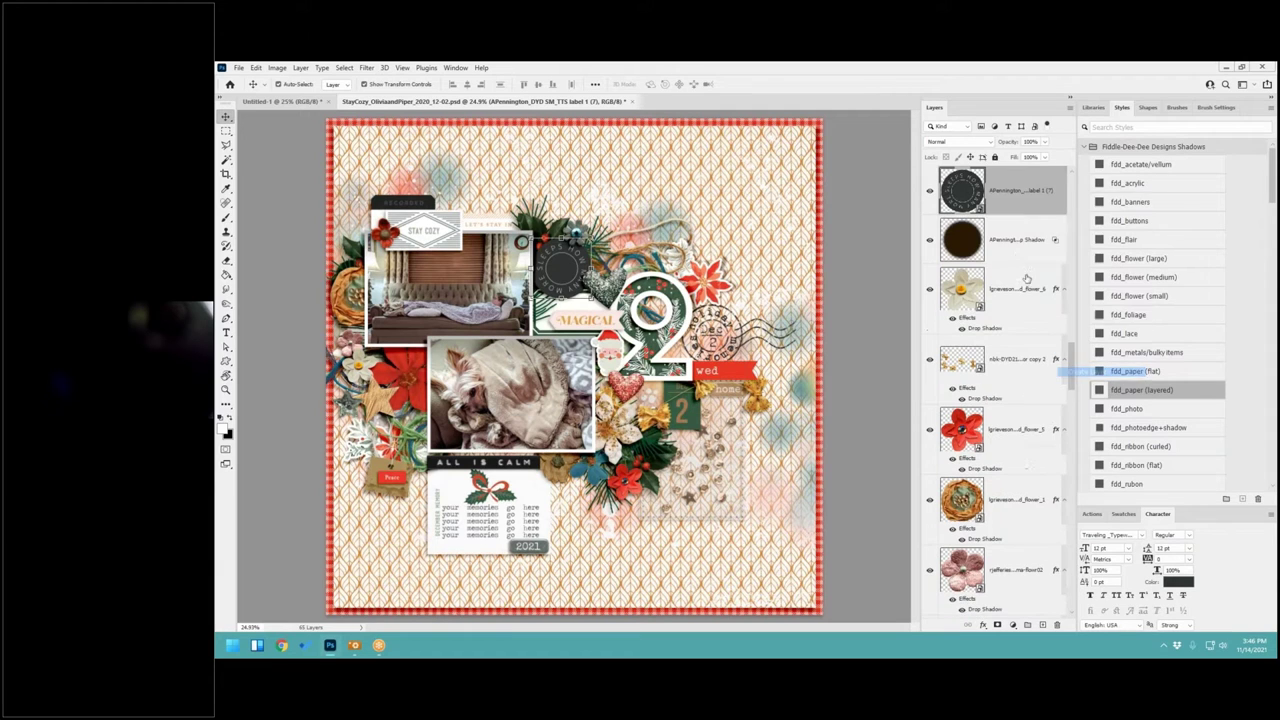
key("ctrl+t")
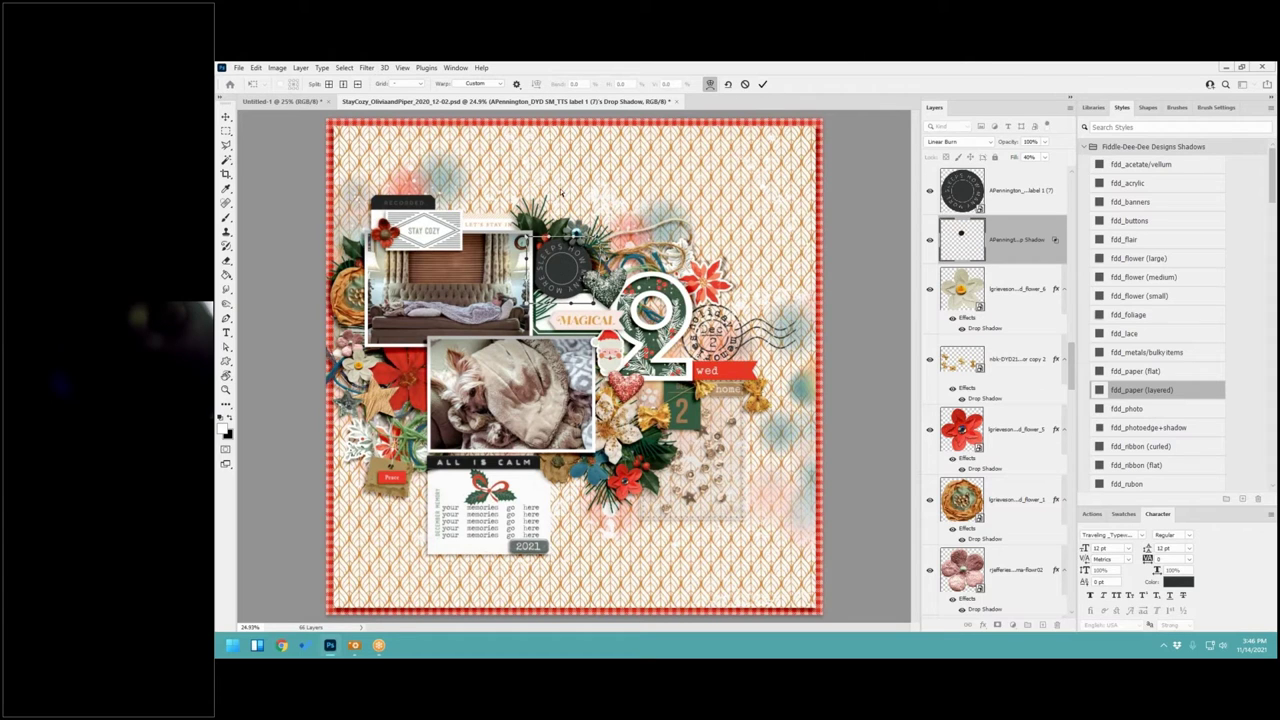
left_click_drag(553, 237, 583, 309)
left_click(764, 84)
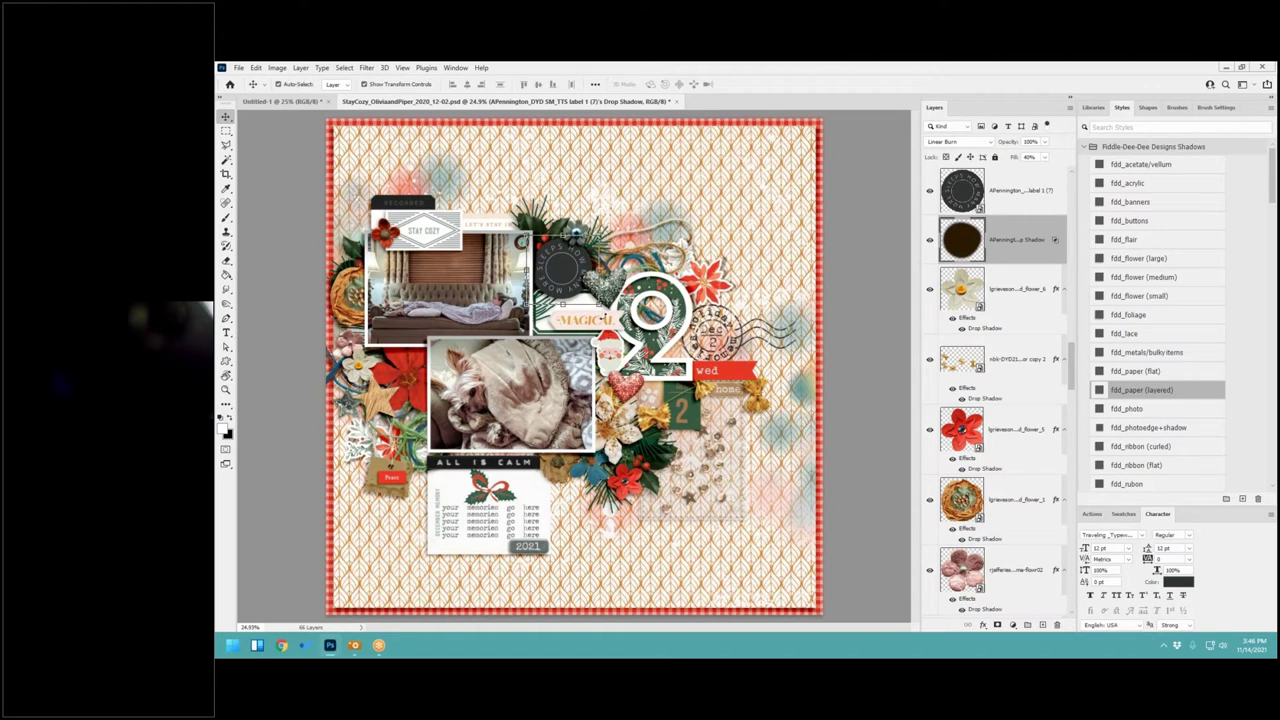
key("ctrl+t")
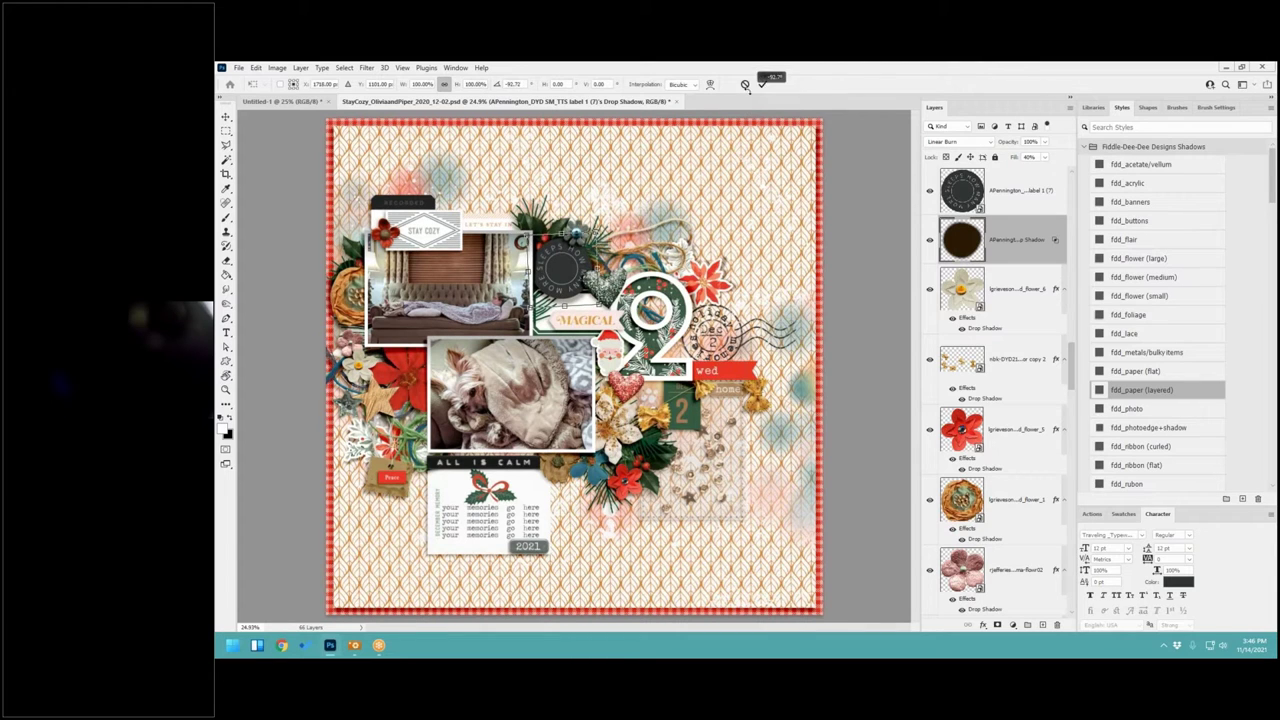
left_click(745, 85)
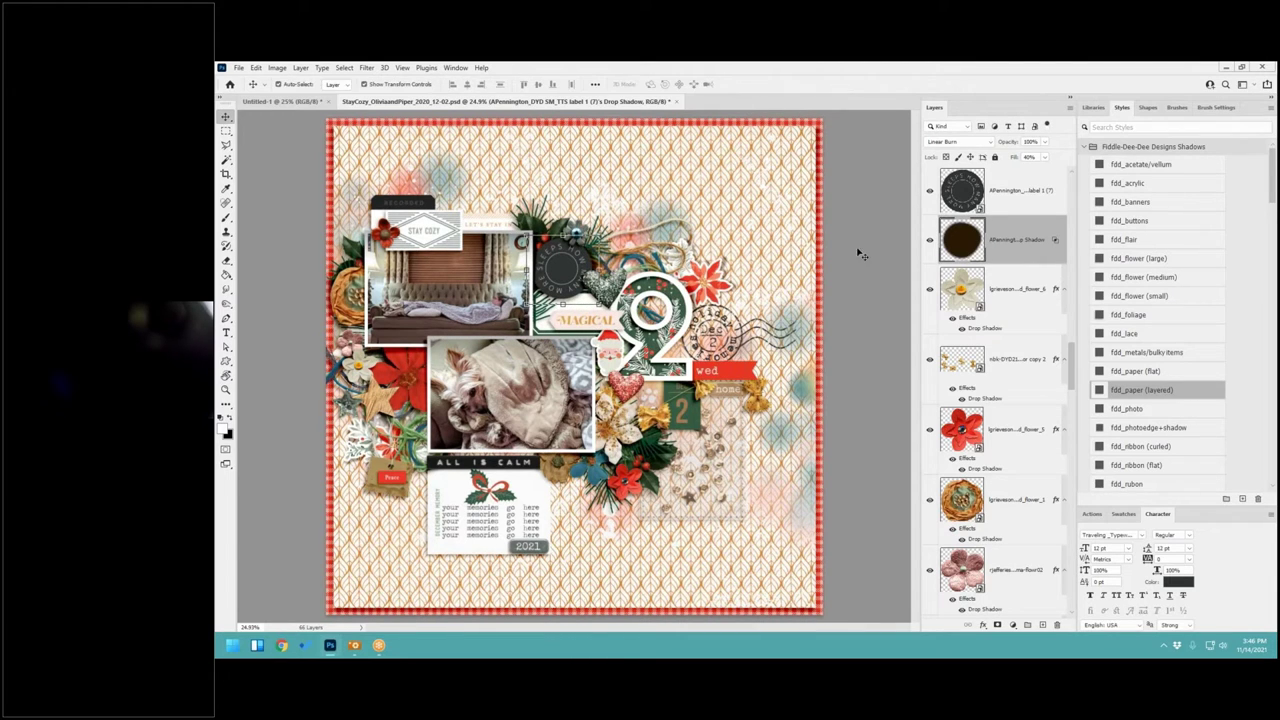
Step: Apply the fdd_paper (layered) shadow style to the "Let's stay in" word strip above the couch photo
left_click(489, 226)
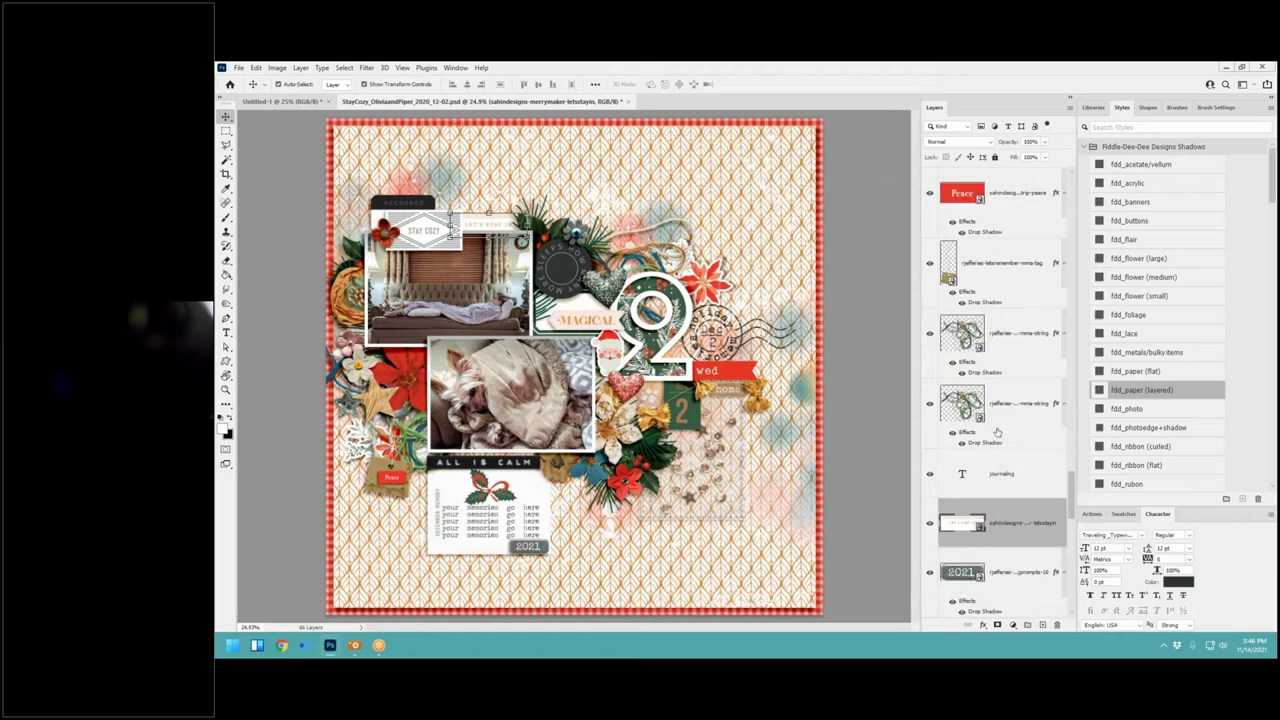
scroll(997, 432, "down", 2)
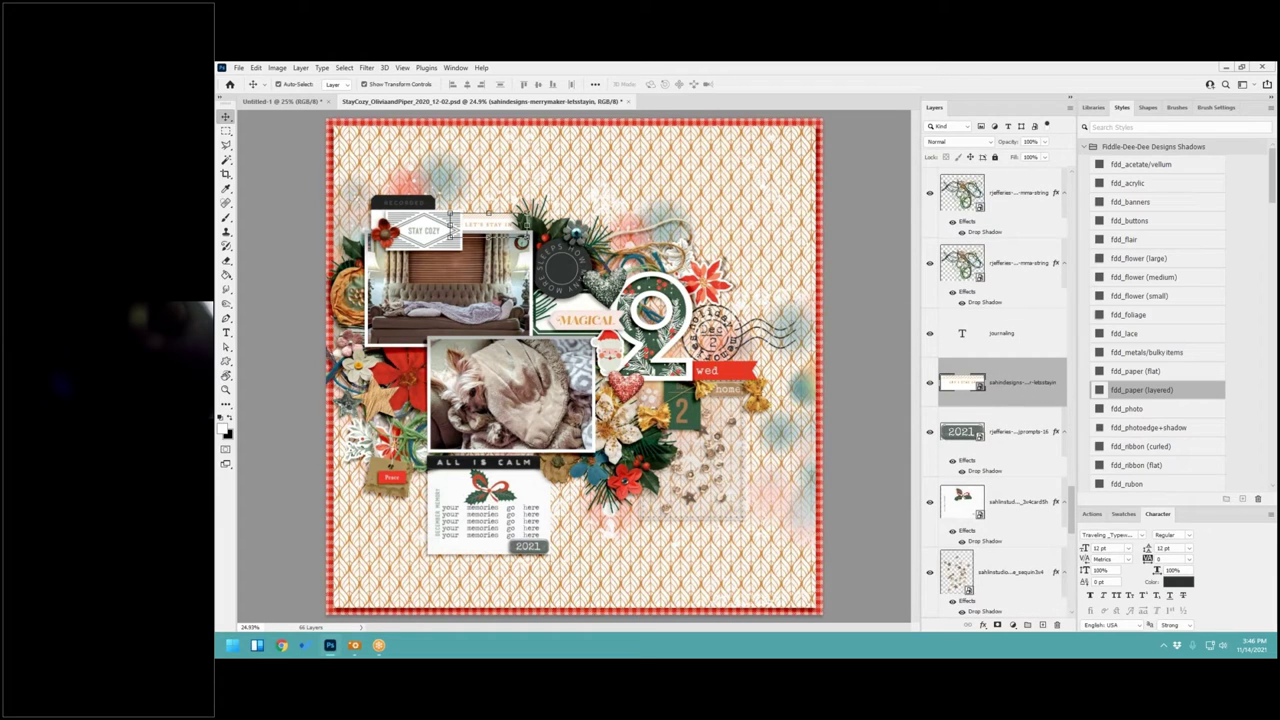
left_click(1136, 390)
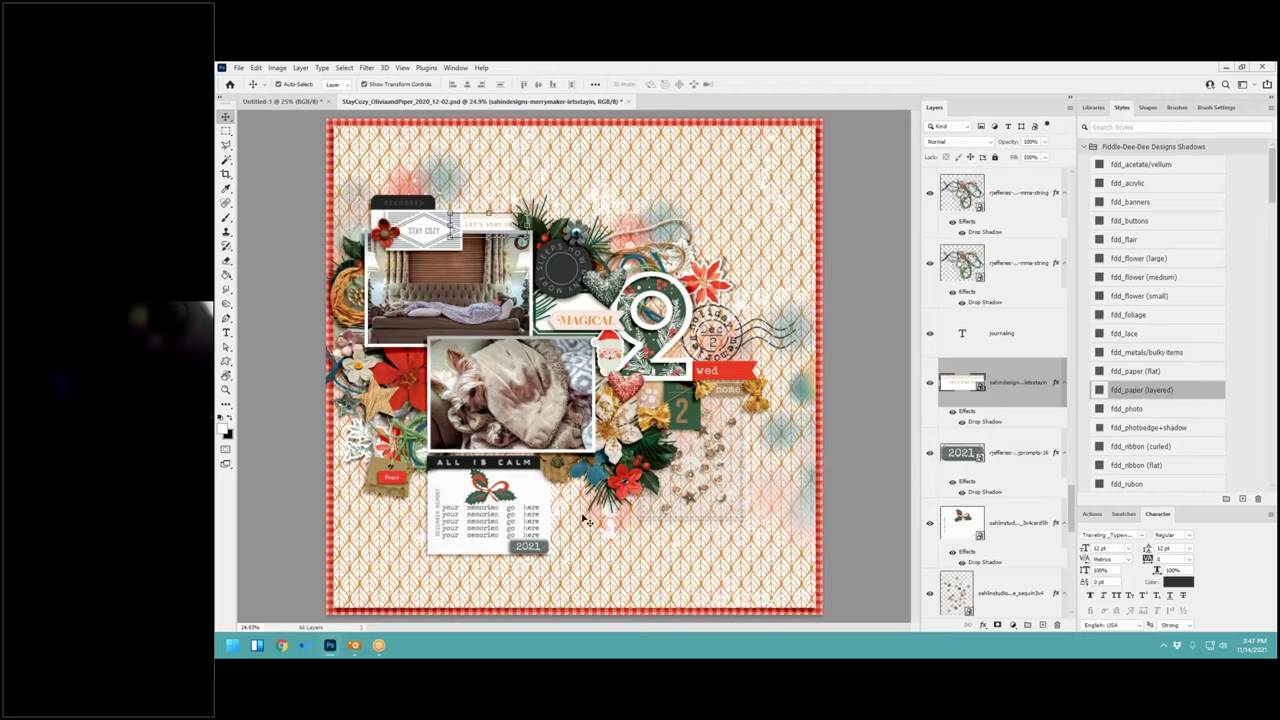
Step: Separate the drop shadow of the holly journaling card below the dog photo onto its own layer
left_click(550, 495)
scroll(1030, 478, "down", 2)
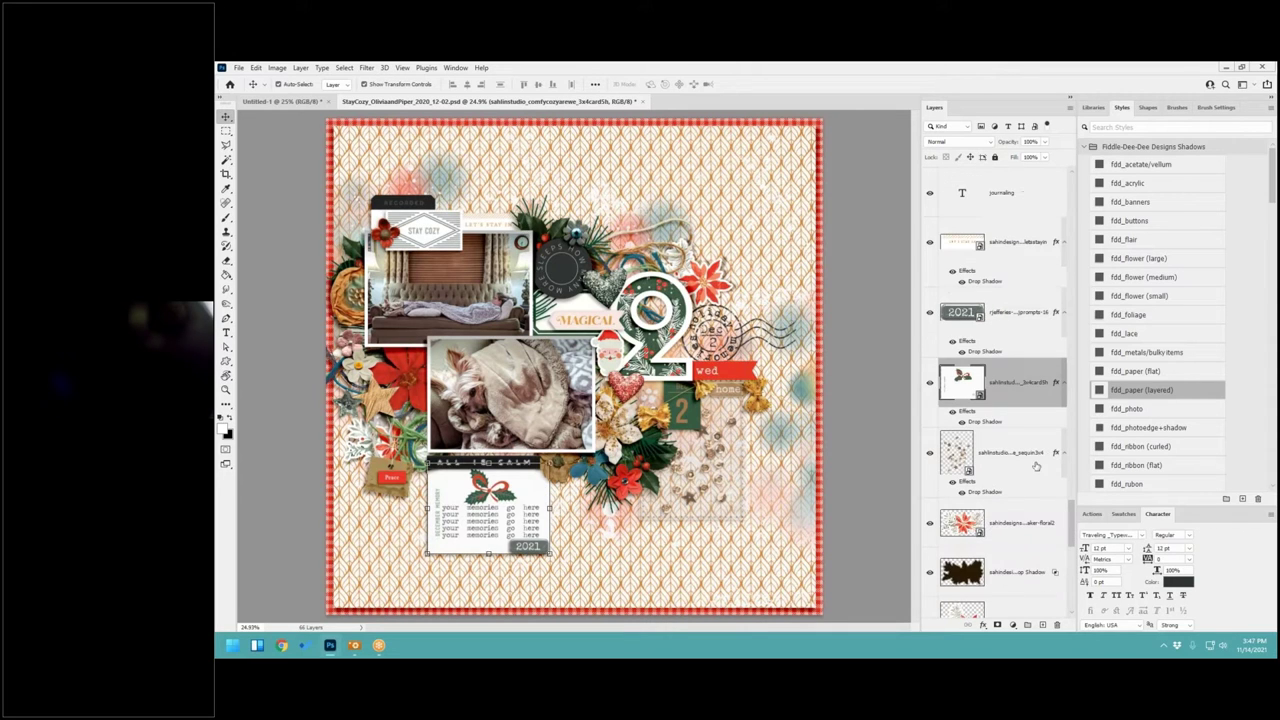
right_click(1057, 384)
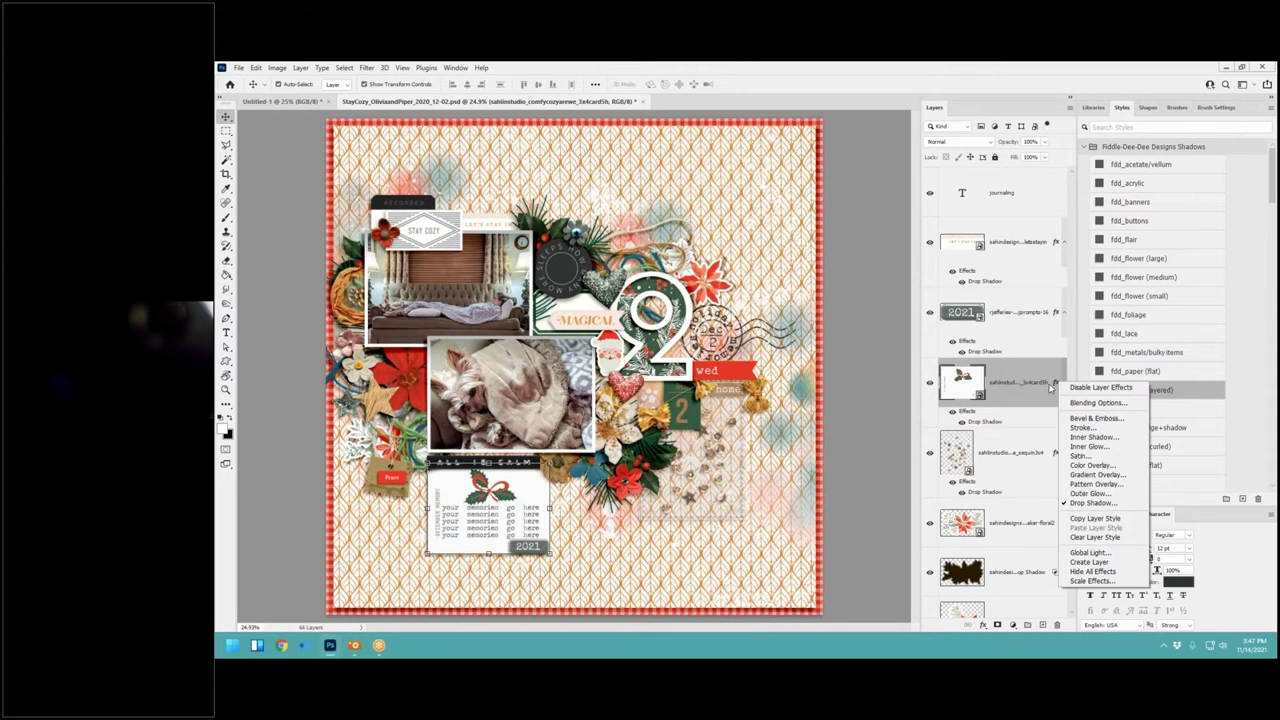
left_click(1090, 562)
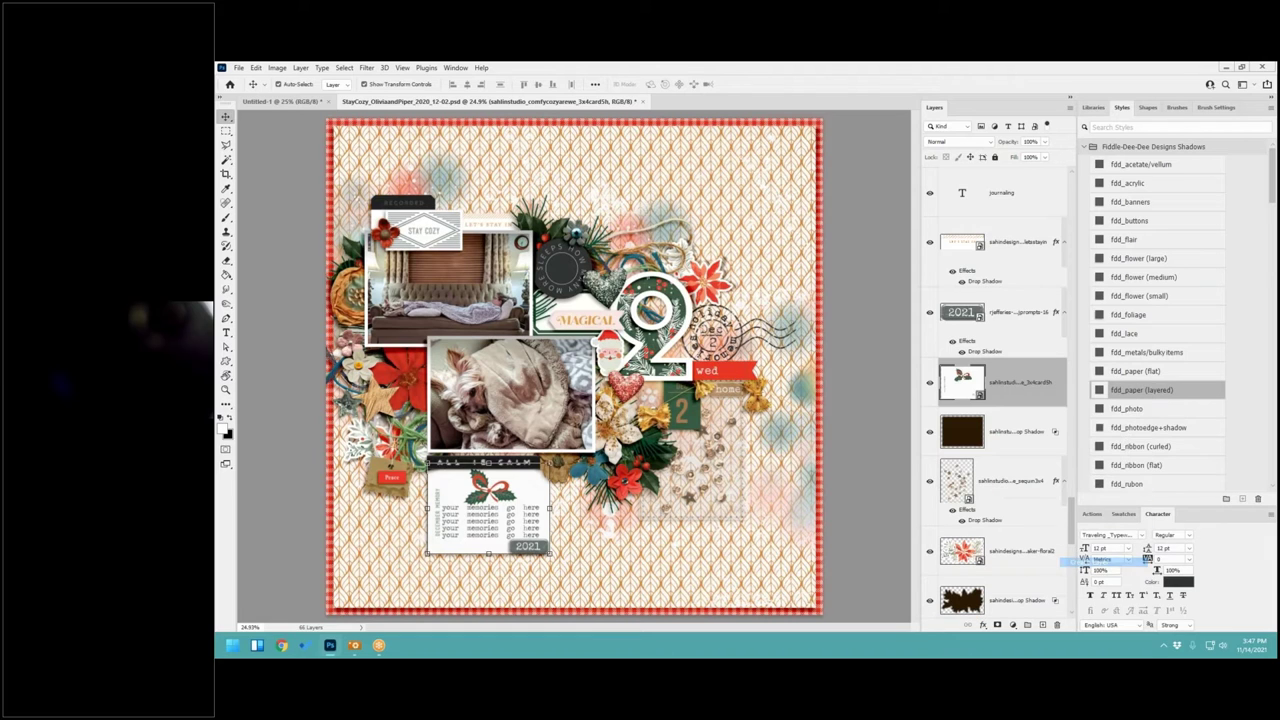
Step: Warp the separated drop shadow of the holly journaling card, pulling the bottom corners outward and bending the bottom and side edges
left_click(990, 438)
key("ctrl+t")
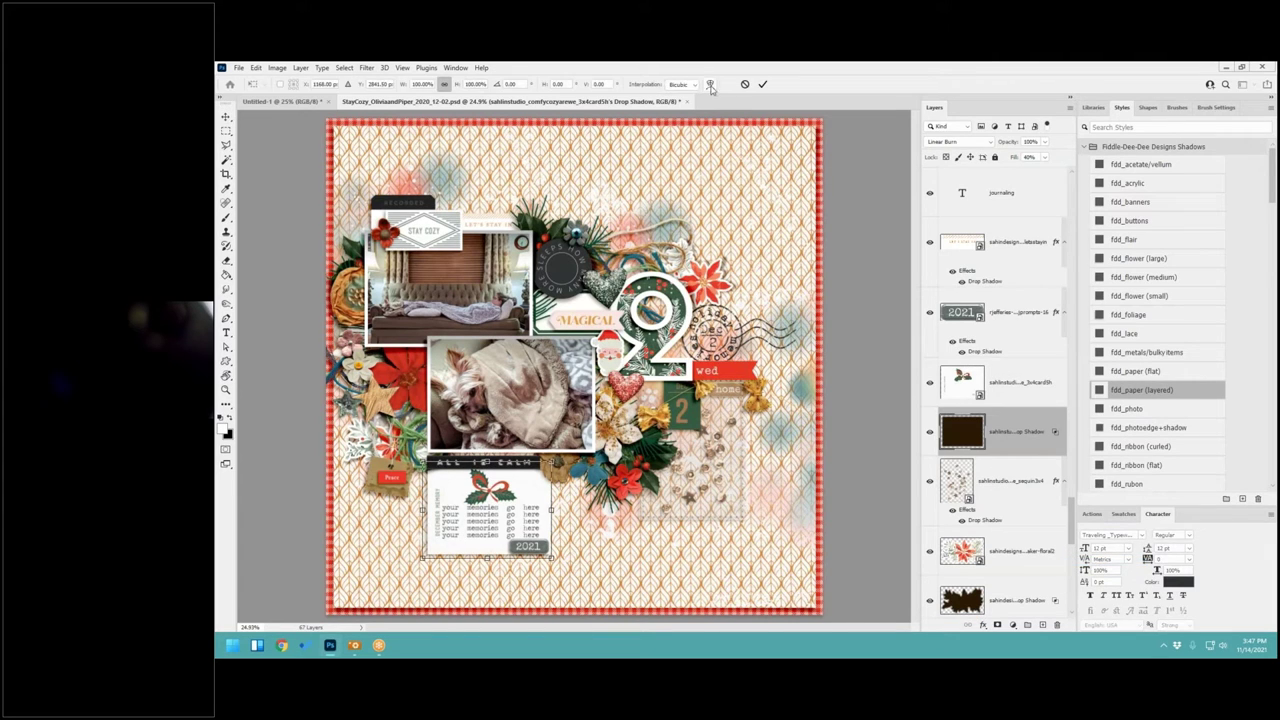
left_click(710, 86)
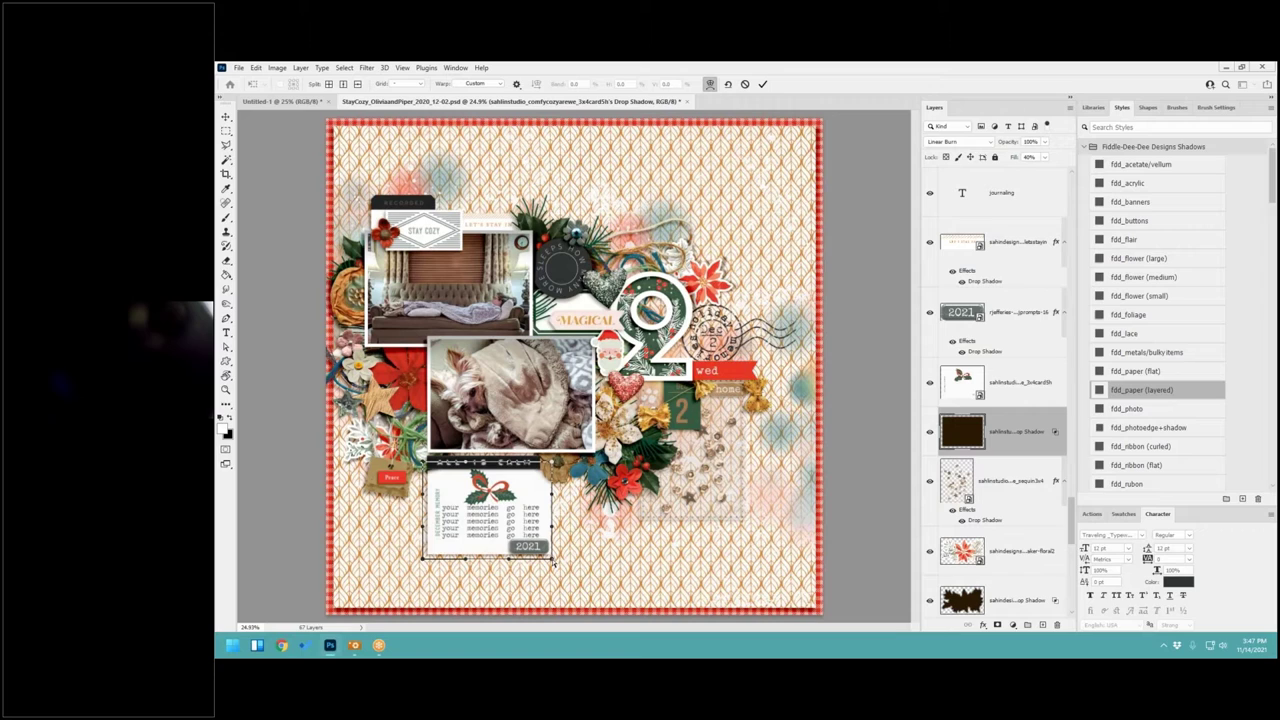
left_click_drag(553, 562, 554, 567)
left_click_drag(424, 563, 425, 566)
left_click_drag(510, 563, 518, 552)
left_click_drag(555, 498, 564, 493)
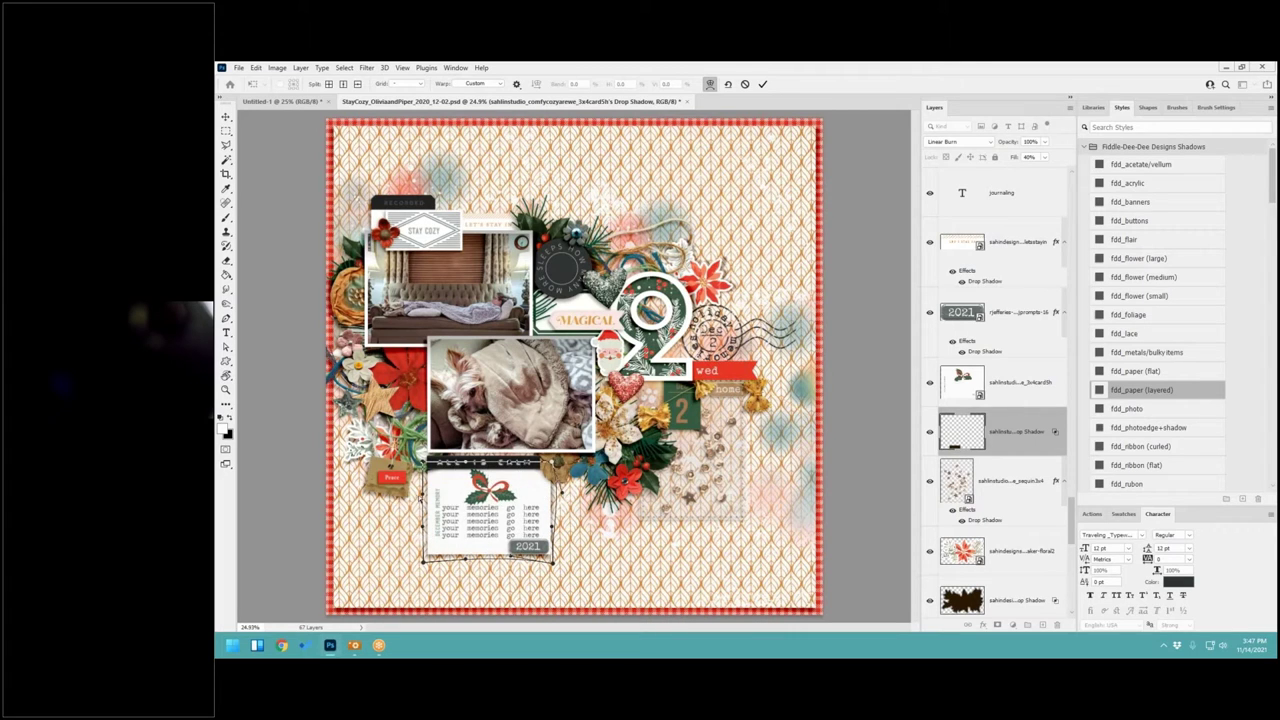
left_click_drag(433, 524, 433, 526)
left_click_drag(555, 565, 556, 566)
left_click_drag(523, 487, 523, 487)
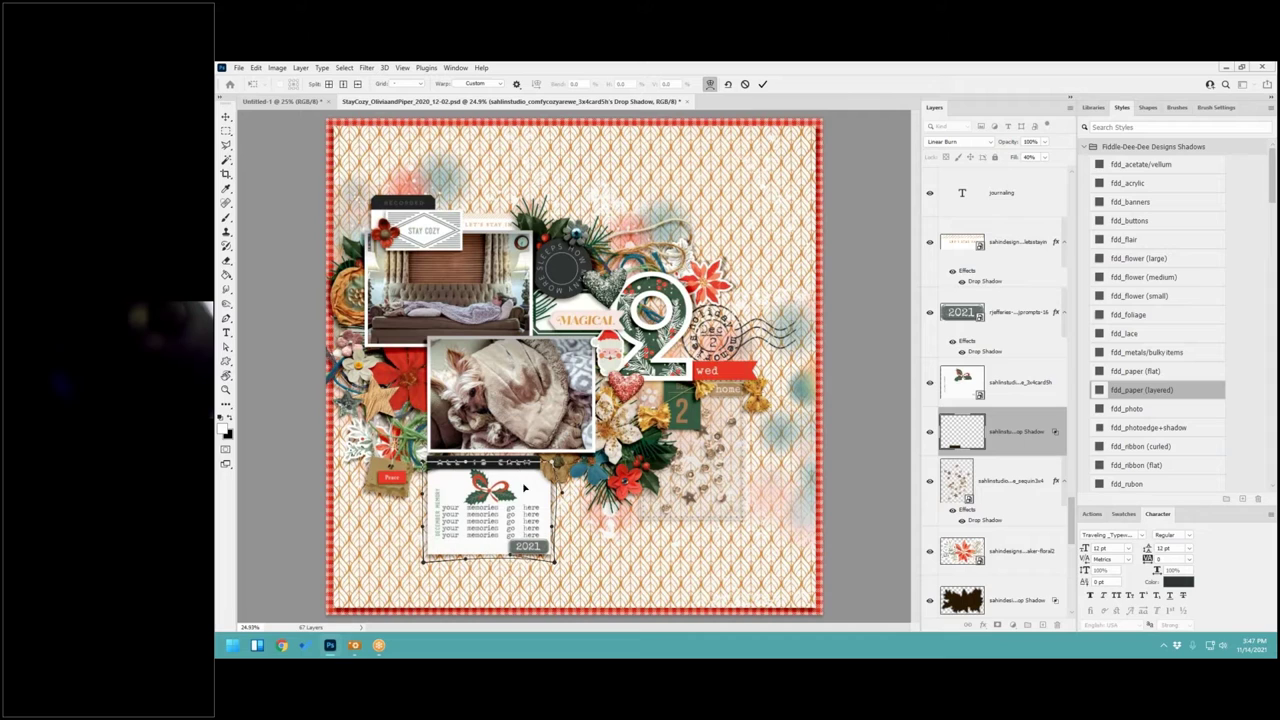
left_click(762, 84)
Step: Separate the red "wed" banner's drop shadow onto its own layer and warp it around the banner's notched end
left_click(733, 373)
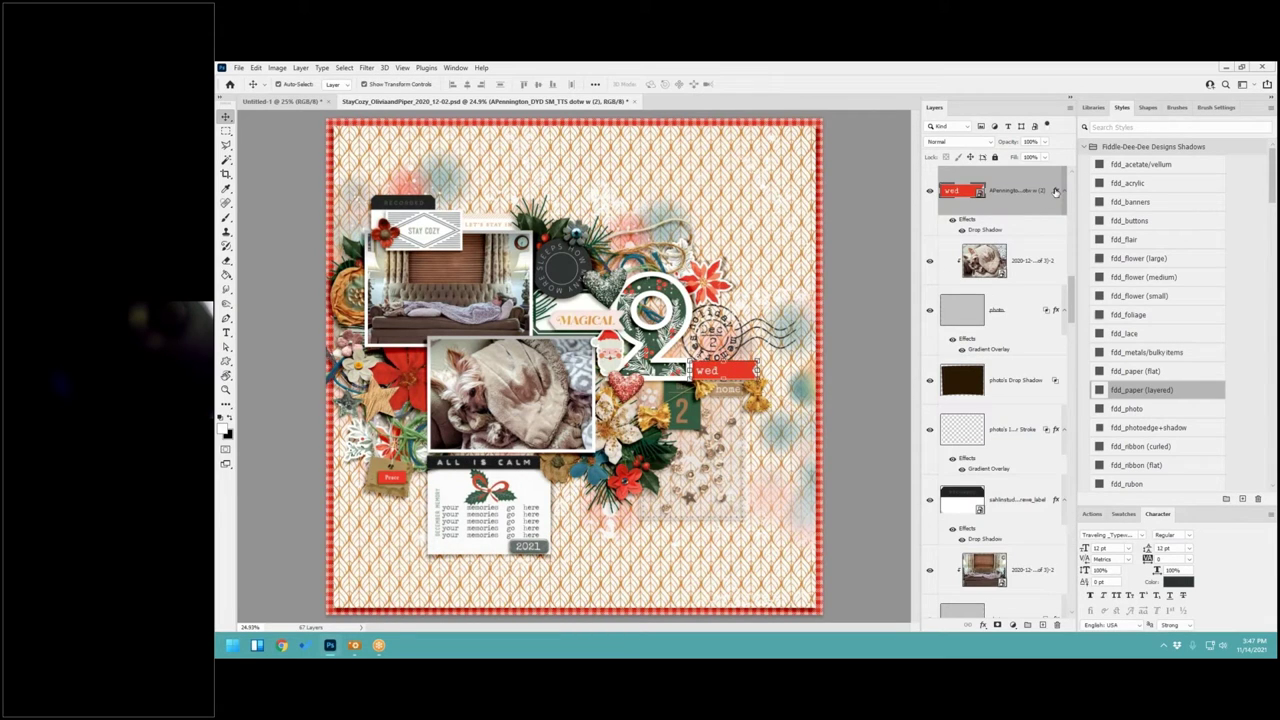
right_click(1056, 191)
left_click(1063, 368)
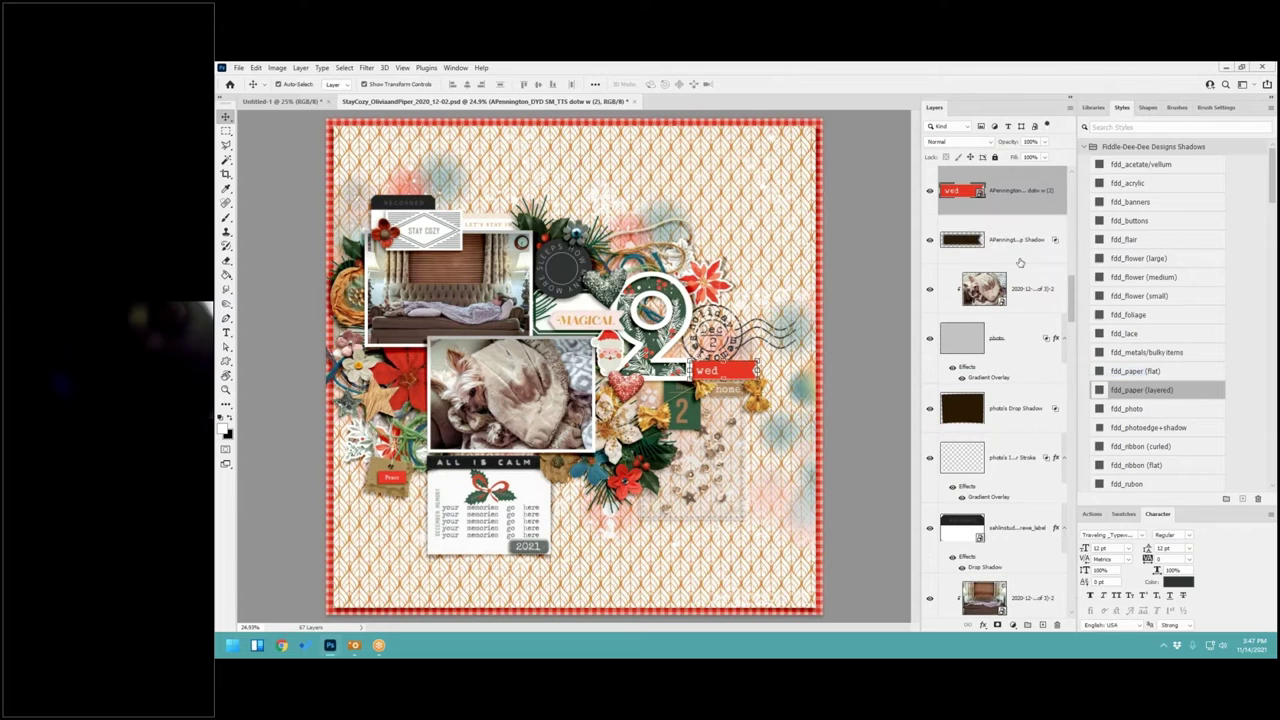
key("ctrl+t")
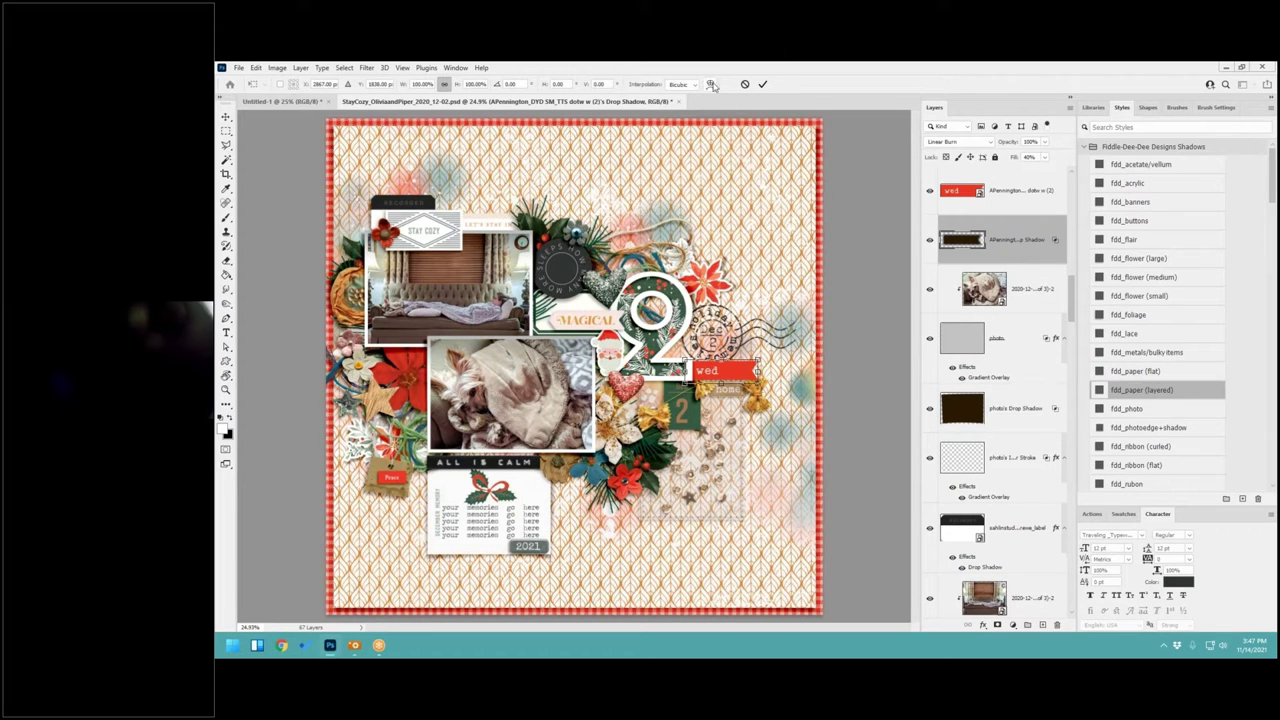
left_click(710, 84)
mouse_move(757, 369)
left_mouse_down()
mouse_move(792, 344)
mouse_move(762, 368)
left_mouse_up()
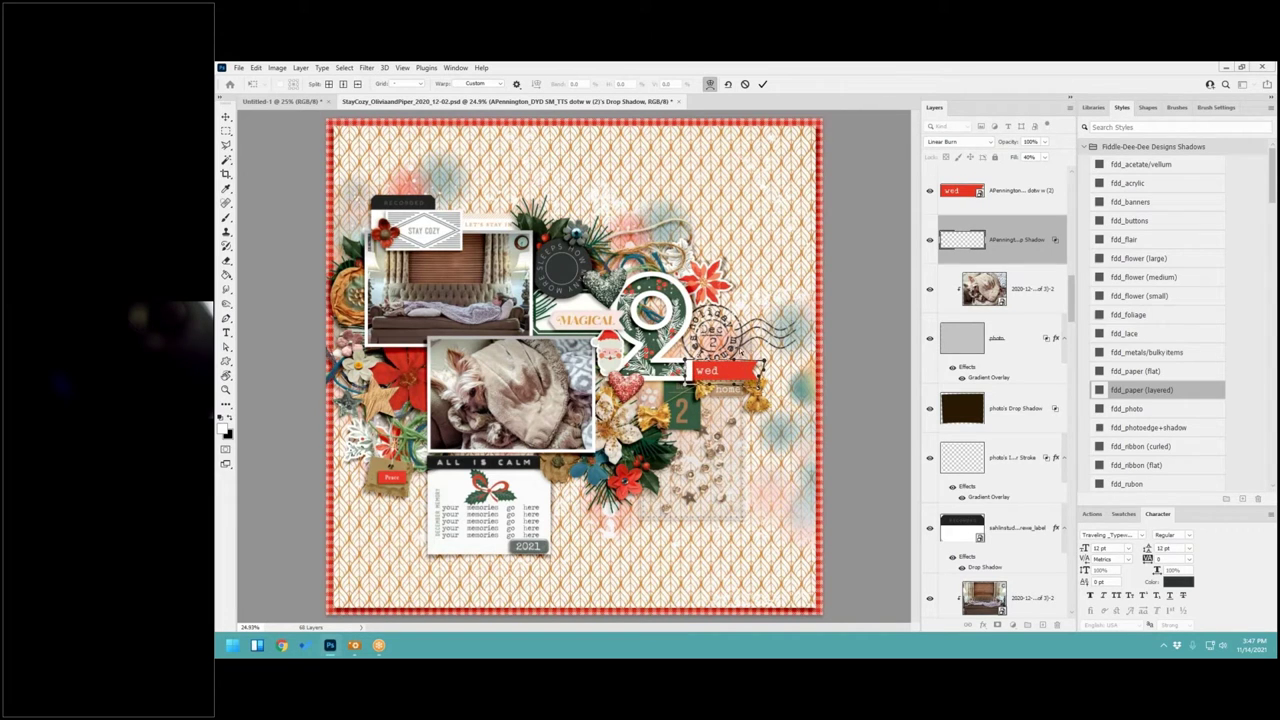
left_click(762, 84)
Step: Separate the drop shadow of the green December 2 card below the "wed" banner onto its own layer and warp it
left_click(695, 410)
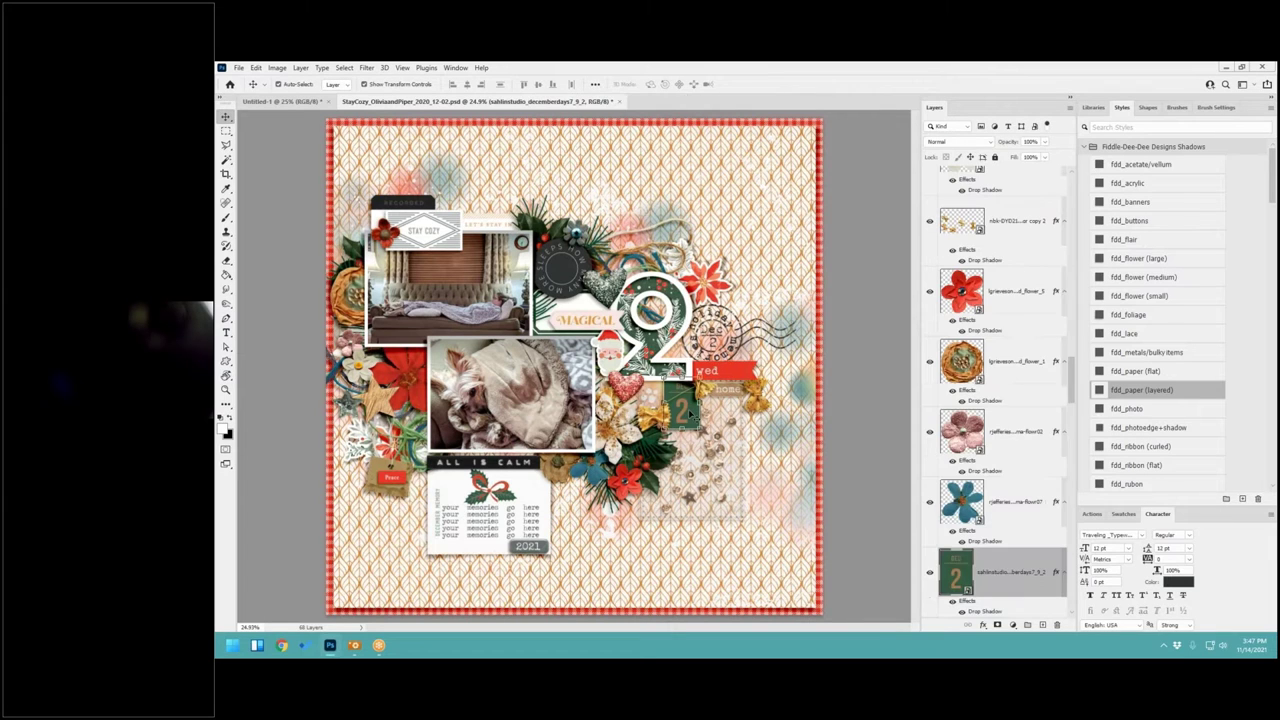
left_click(1038, 434)
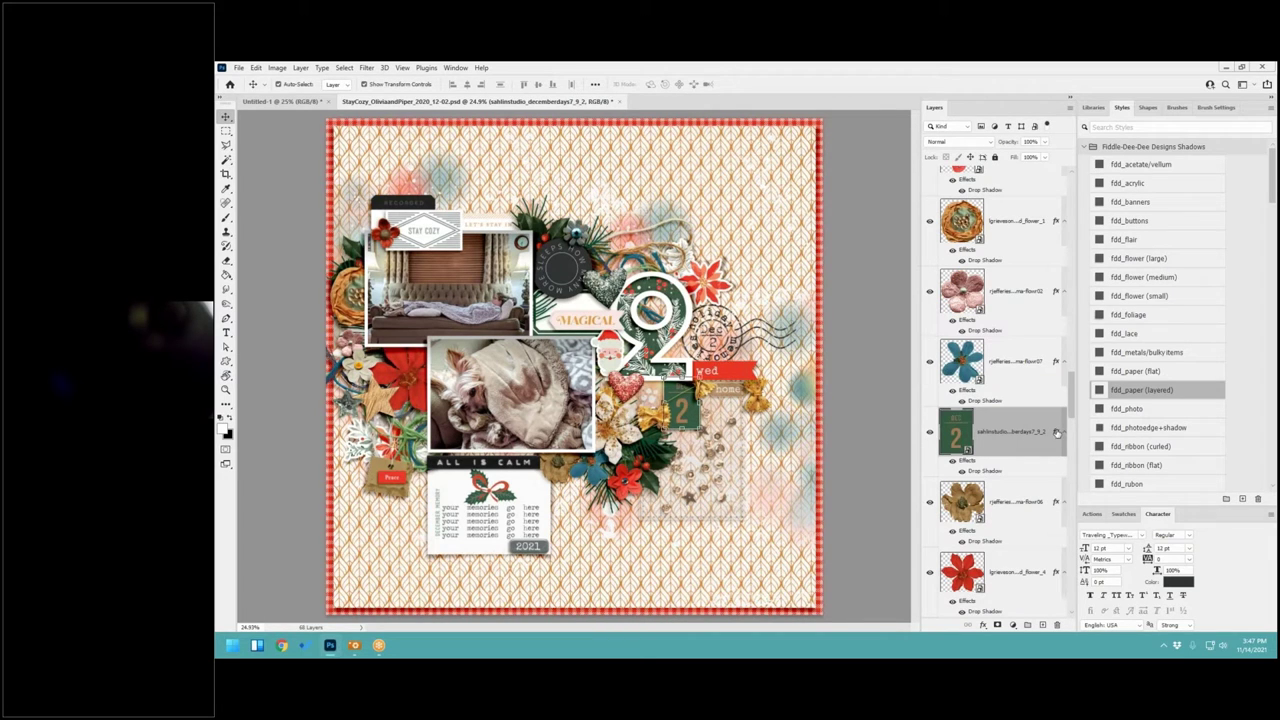
right_click(1057, 432)
left_click(1082, 409)
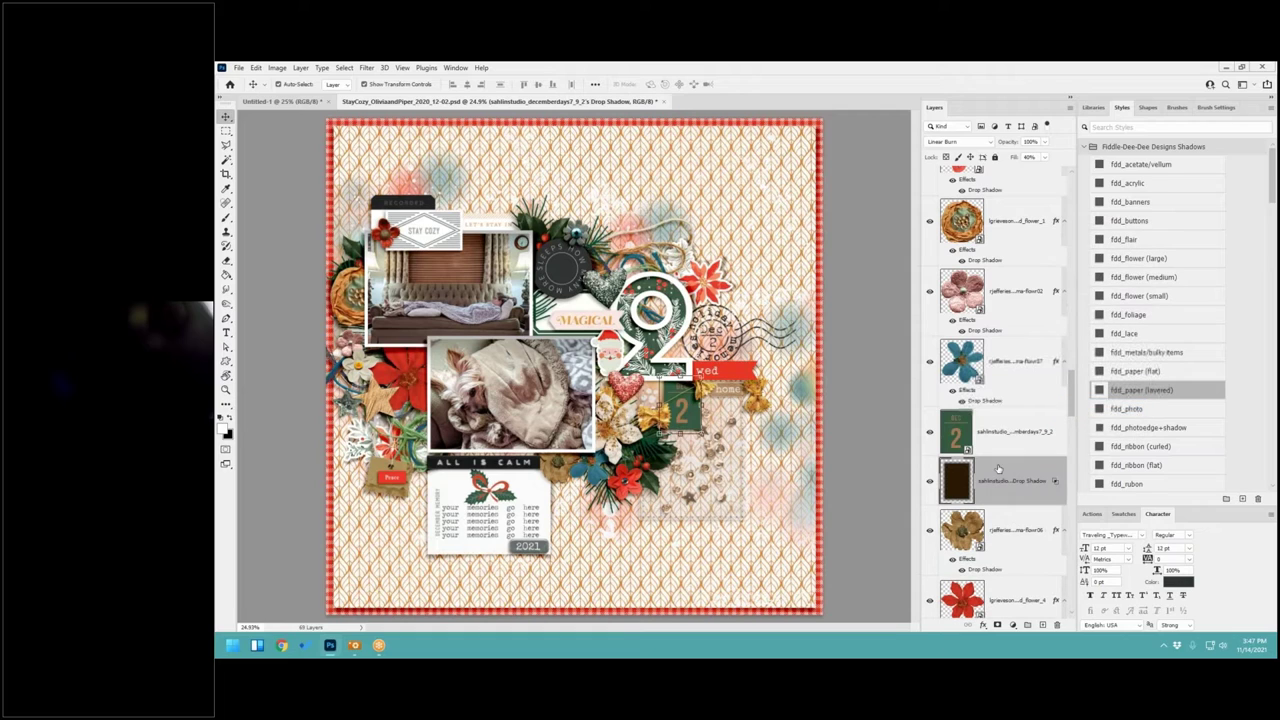
key("ctrl+t")
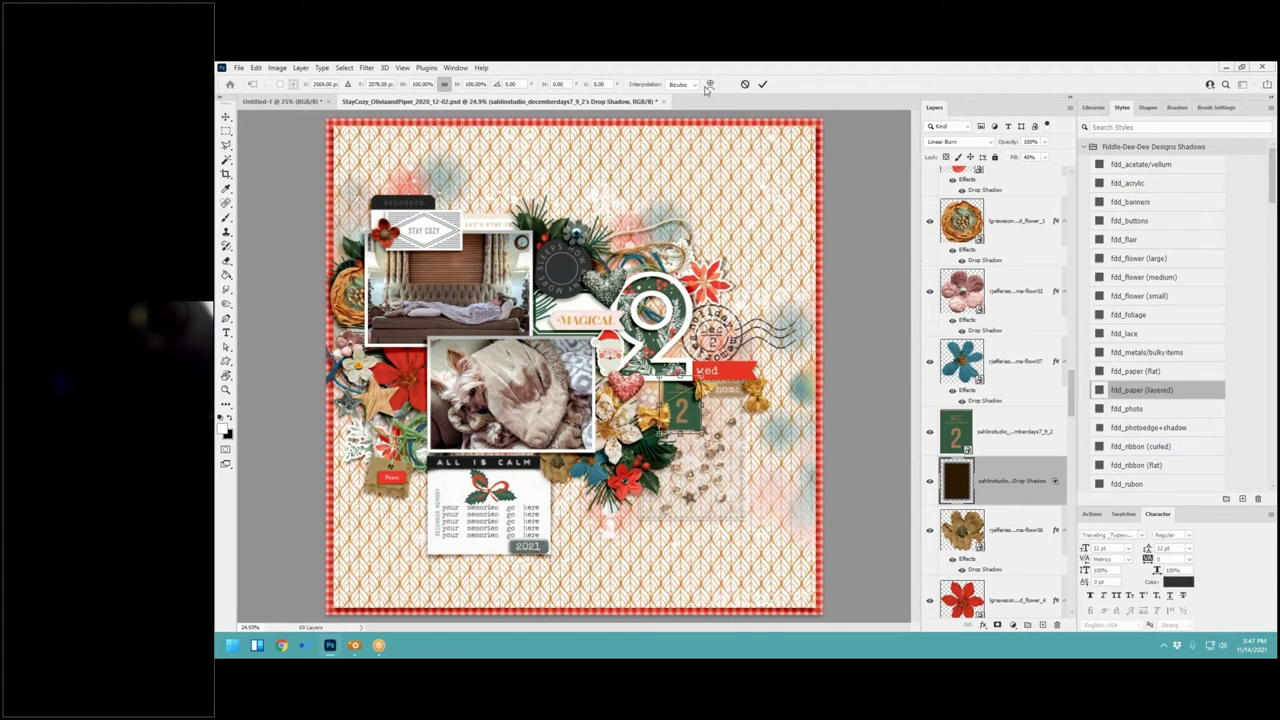
left_click(709, 84)
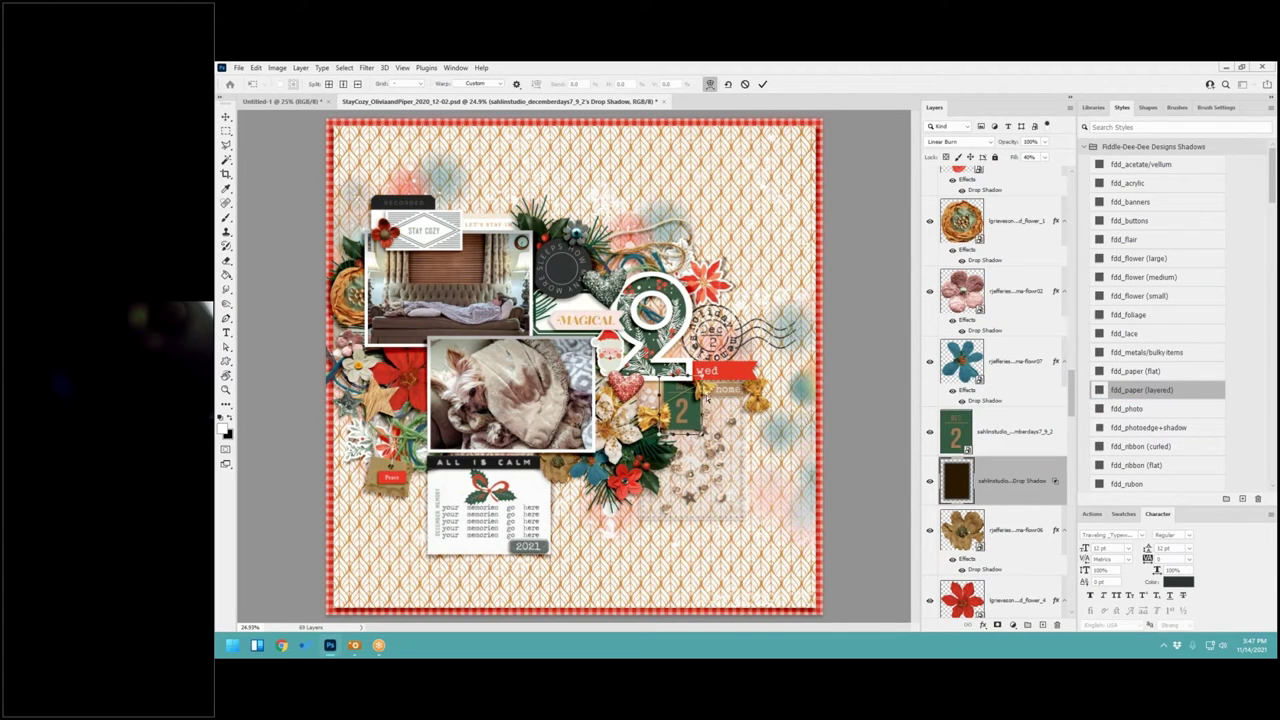
left_click_drag(707, 400, 700, 437)
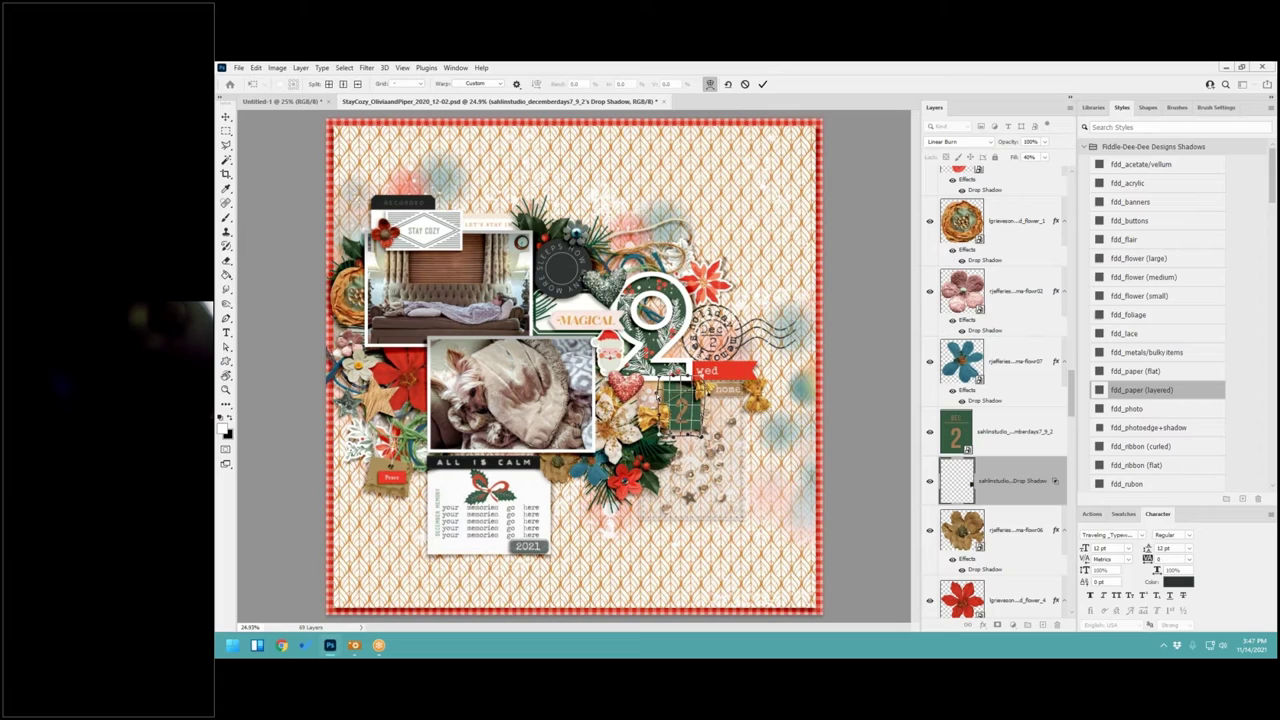
left_click(764, 85)
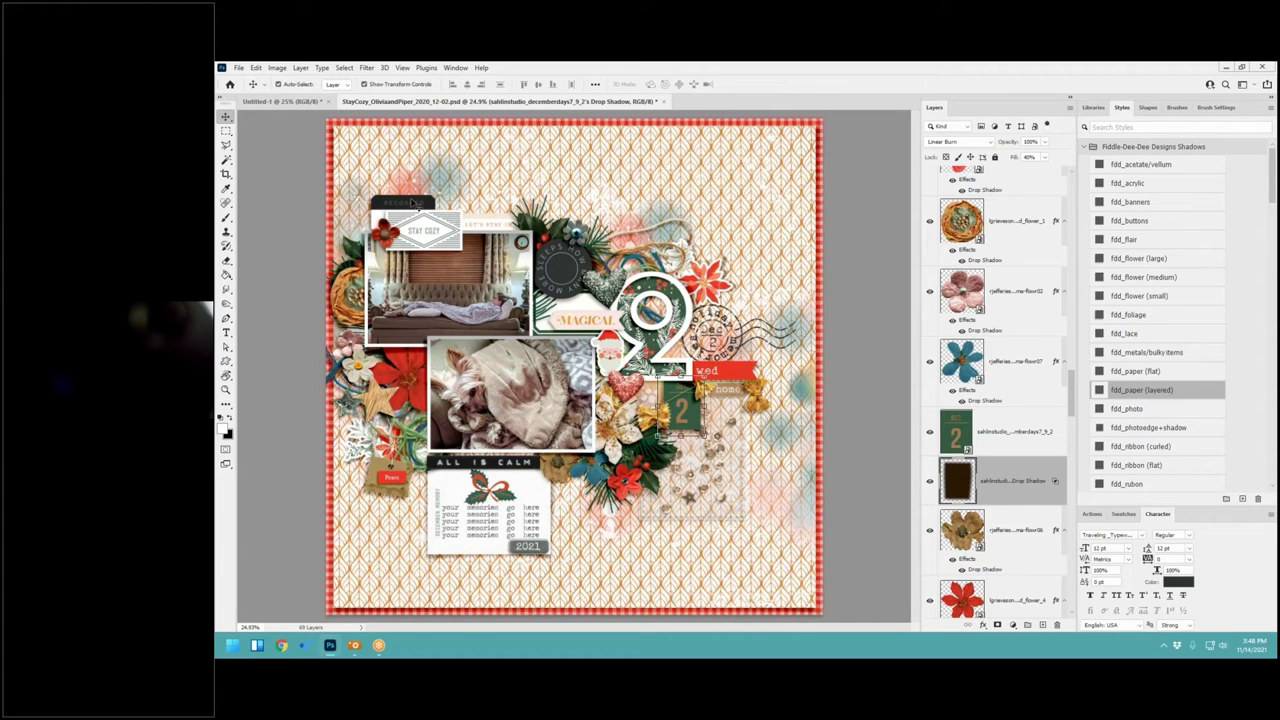
Step: Switch to Lightroom Classic and look through the catalog's keyword list, including the _2_WHAT categories
left_click(229, 646)
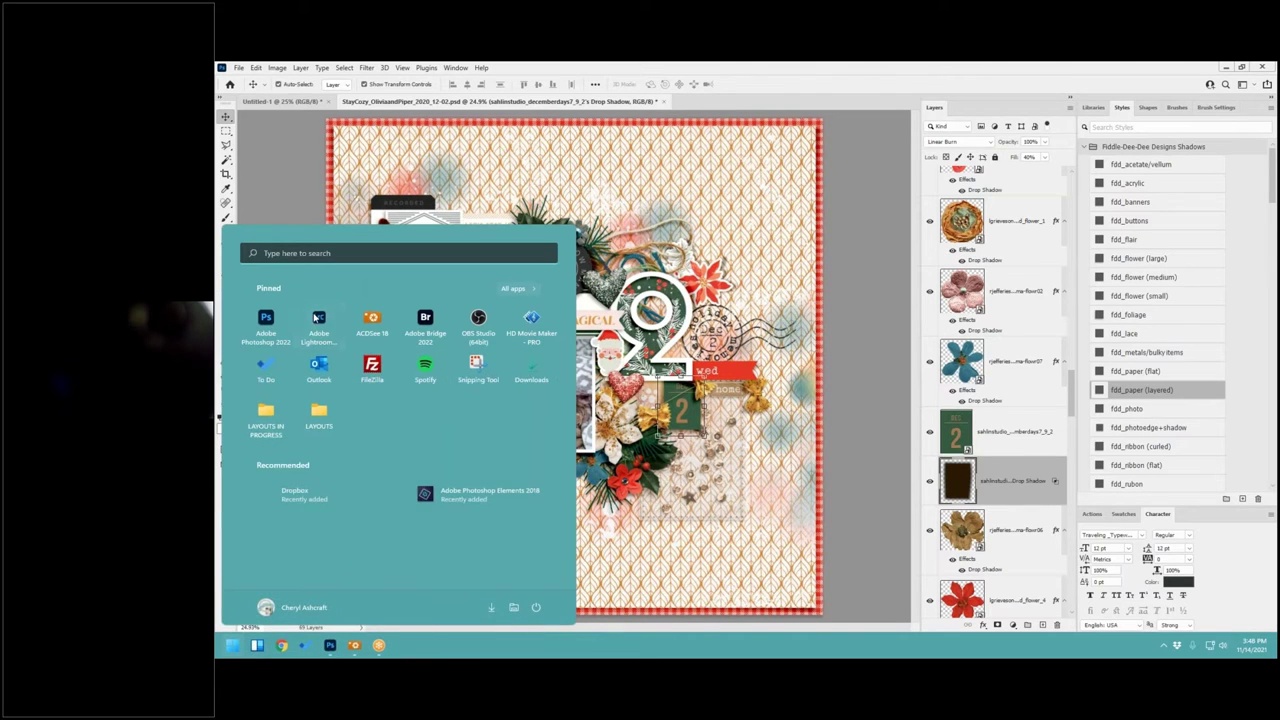
left_click(317, 318)
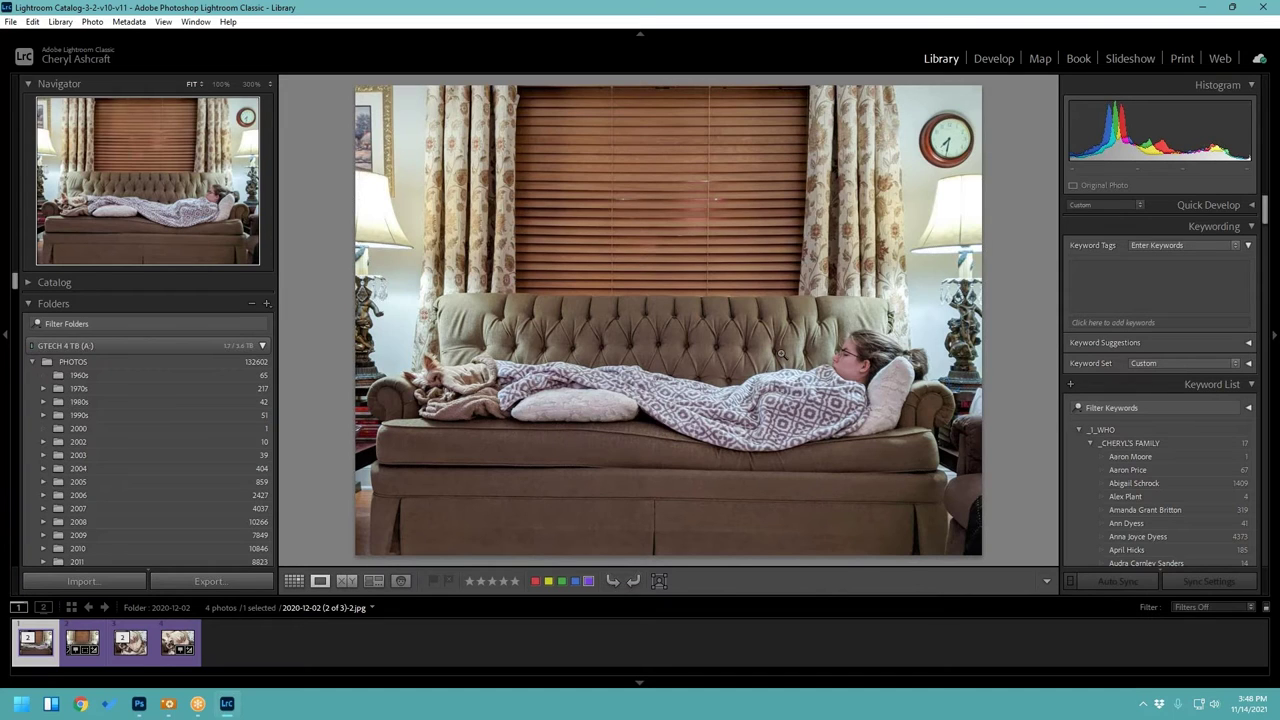
left_click(1080, 429)
scroll(1161, 458, "down", 3)
scroll(1161, 460, "down", 3)
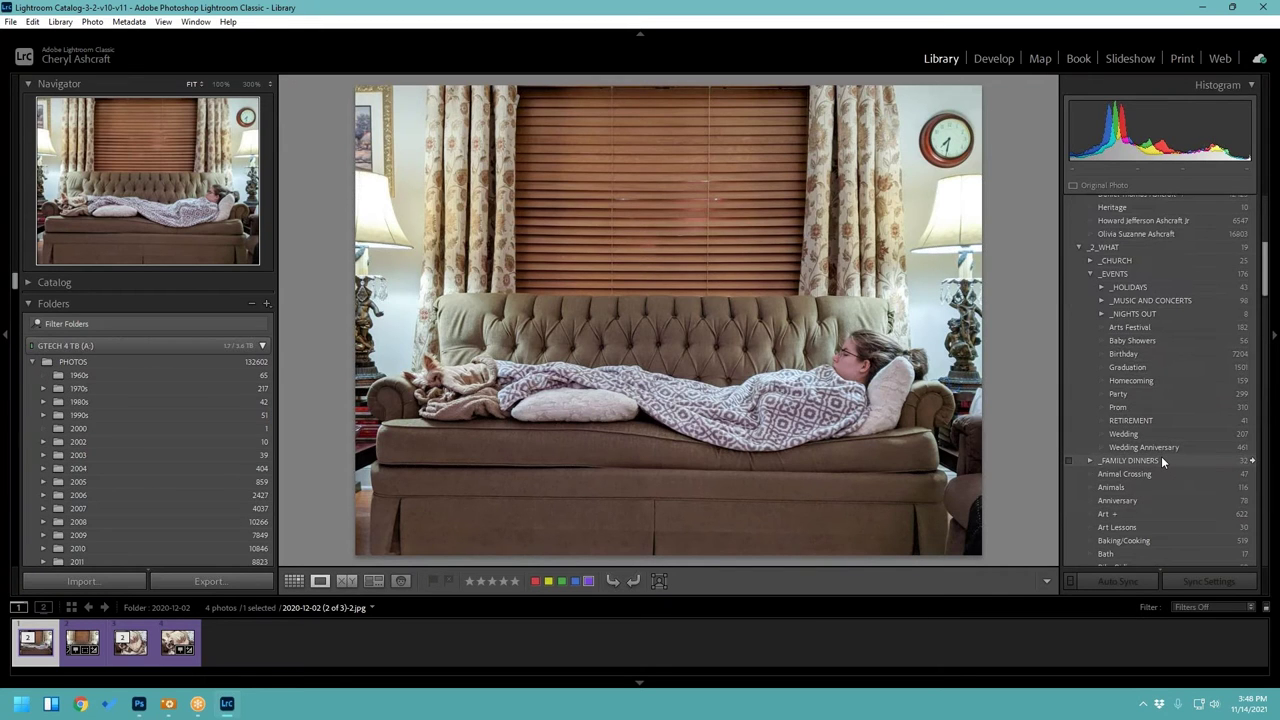
scroll(1161, 456, "down", 5)
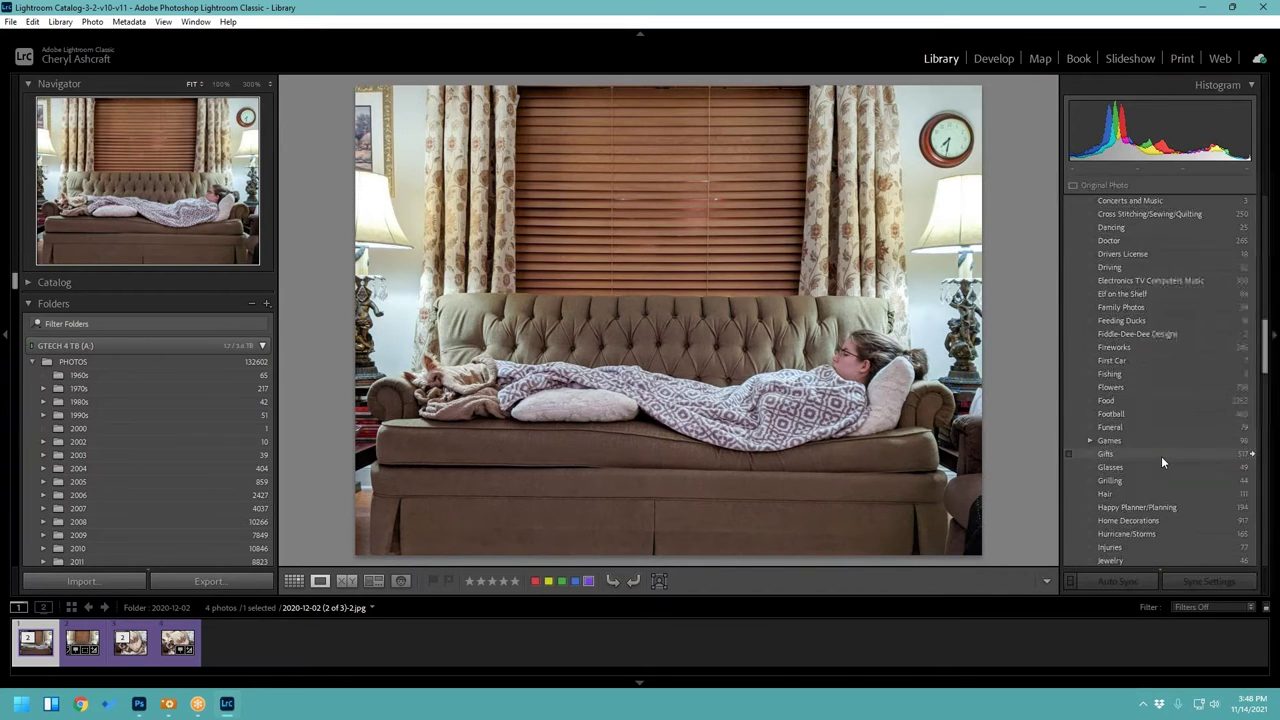
scroll(1161, 456, "up", 5)
scroll(1161, 456, "down", 15)
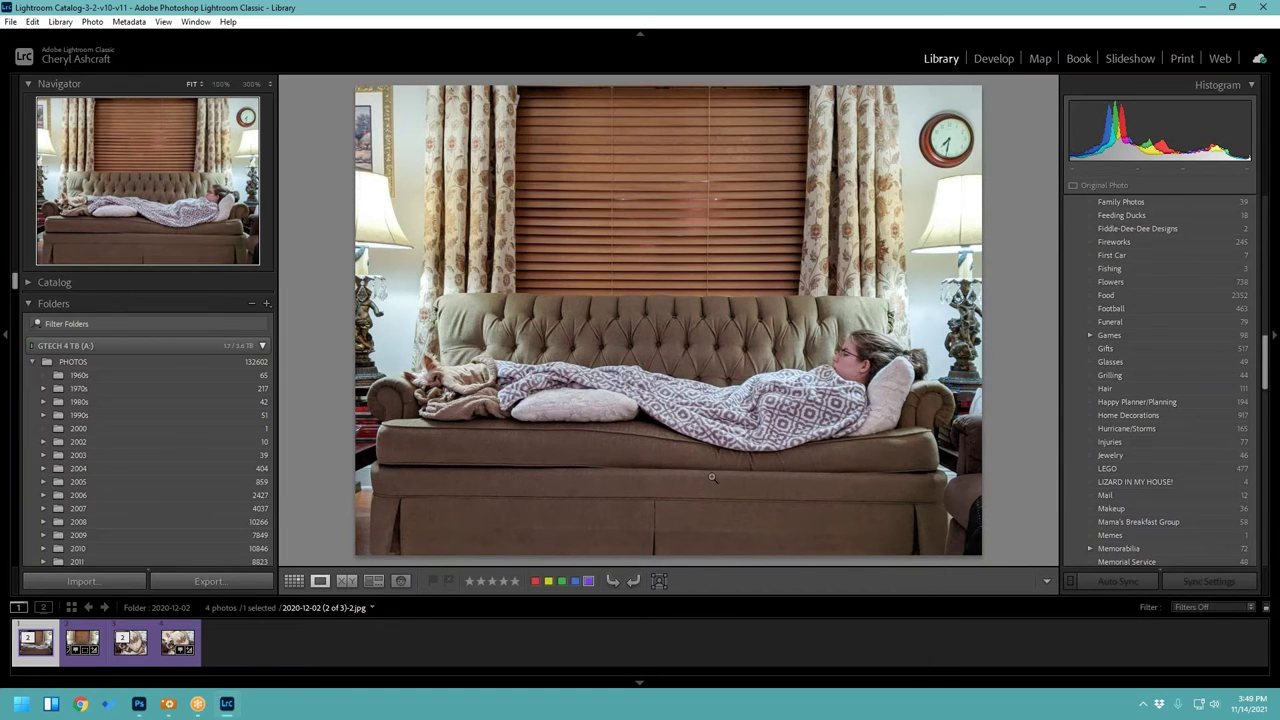
Step: Switch back to Photoshop, separate the Santa sticker's drop shadow onto its own layer and warp it around the sticker
left_click(139, 704)
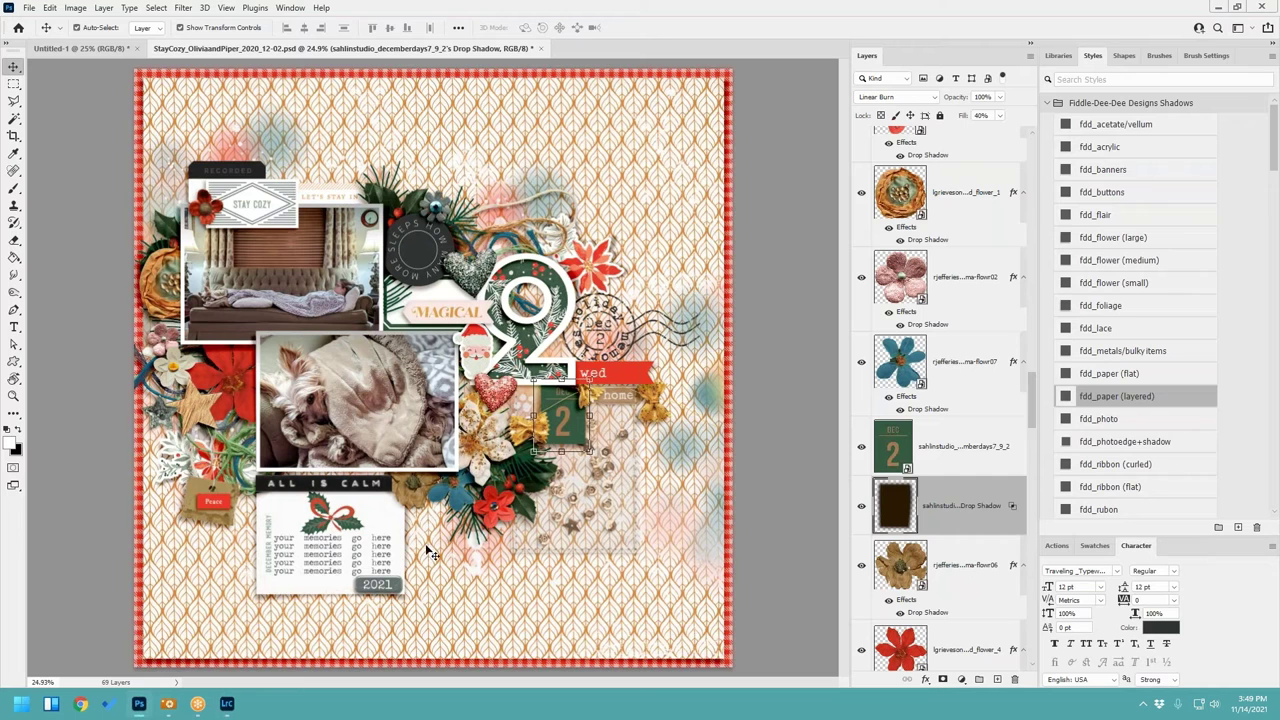
left_click(487, 362)
right_click(1015, 157)
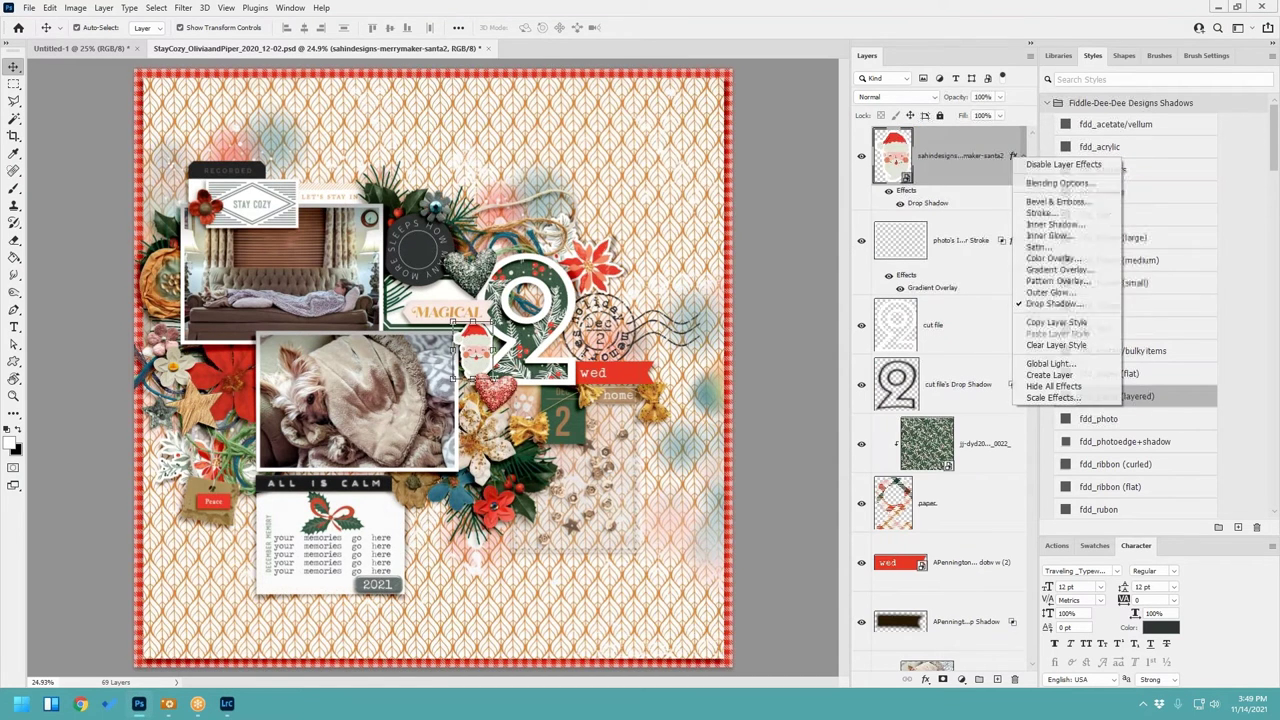
left_click(1060, 377)
left_click(959, 230)
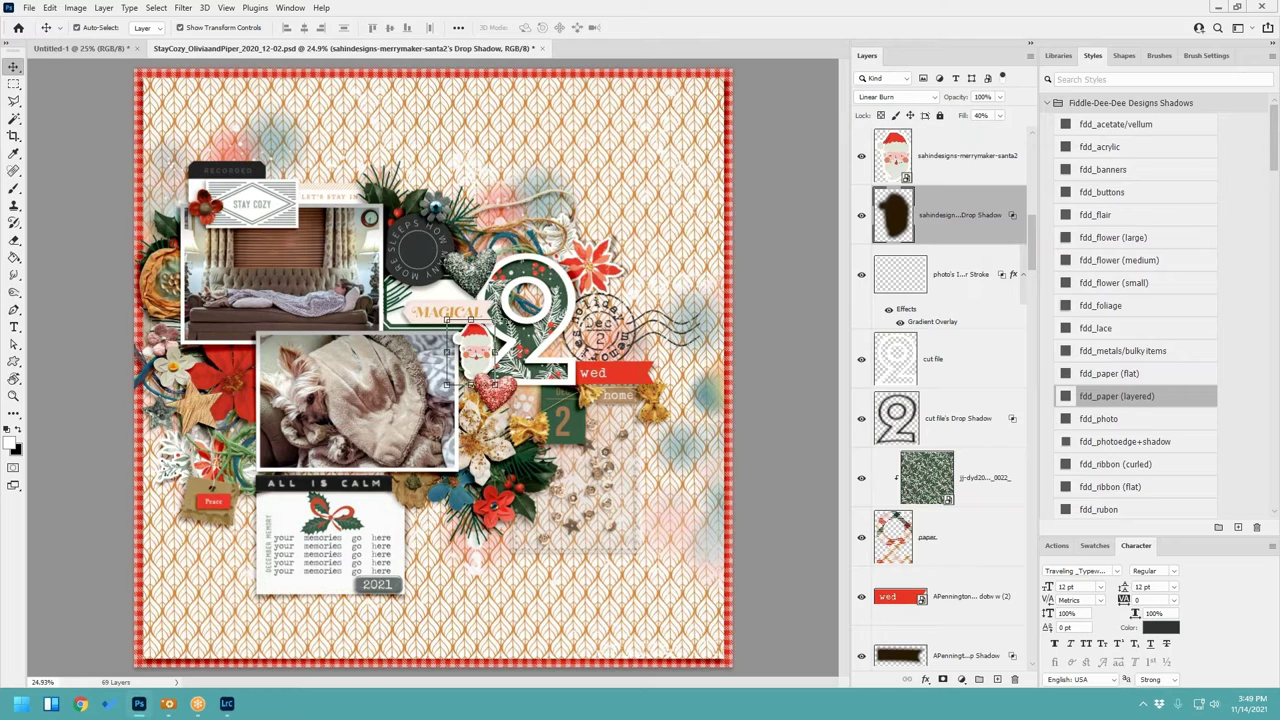
key("ctrl+t")
left_click(597, 27)
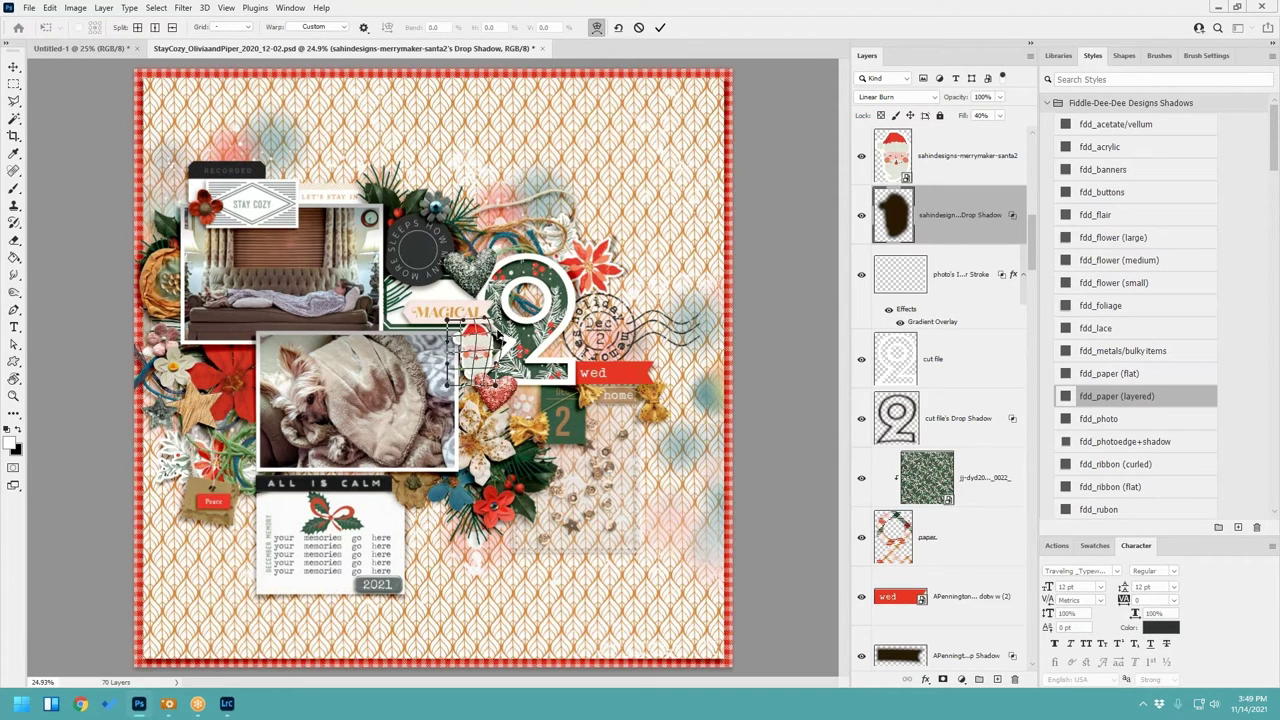
left_click_drag(490, 330, 455, 352)
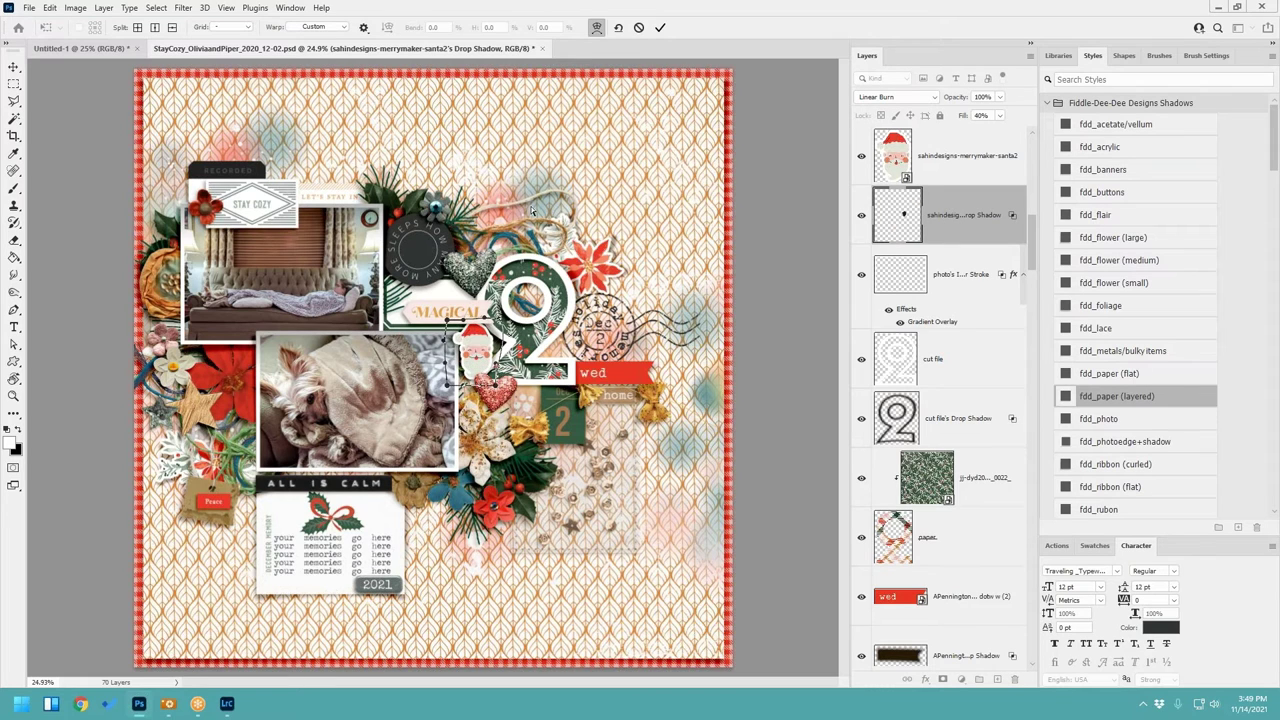
left_click(660, 27)
Step: Separate the "Magical" banner's drop shadow onto its own layer and warp it at both ends of the banner
left_click(480, 315)
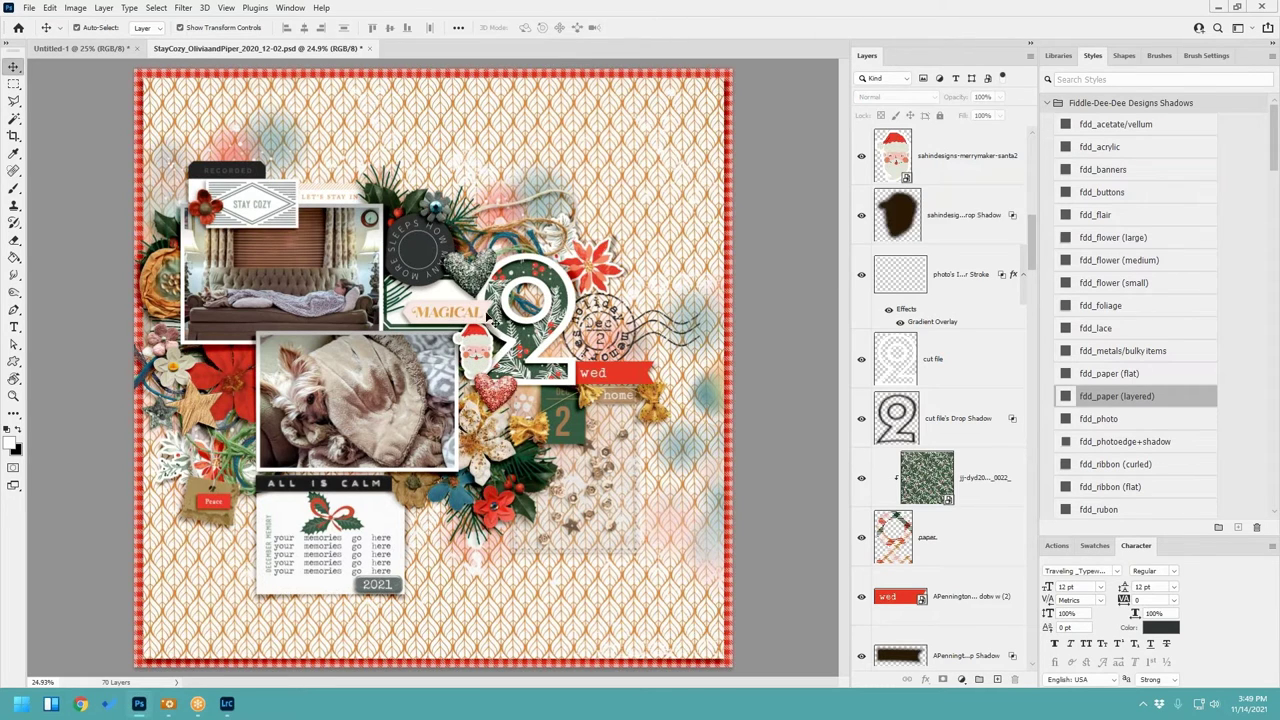
right_click(1014, 158)
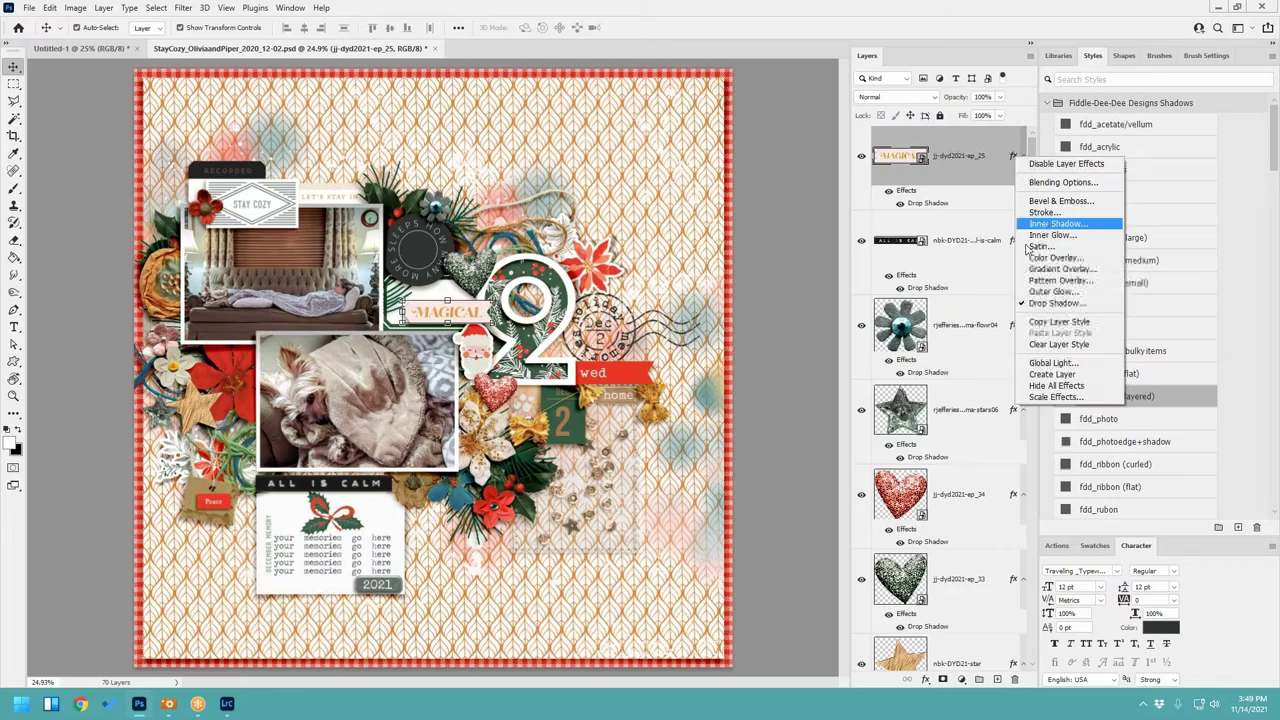
left_click(1042, 374)
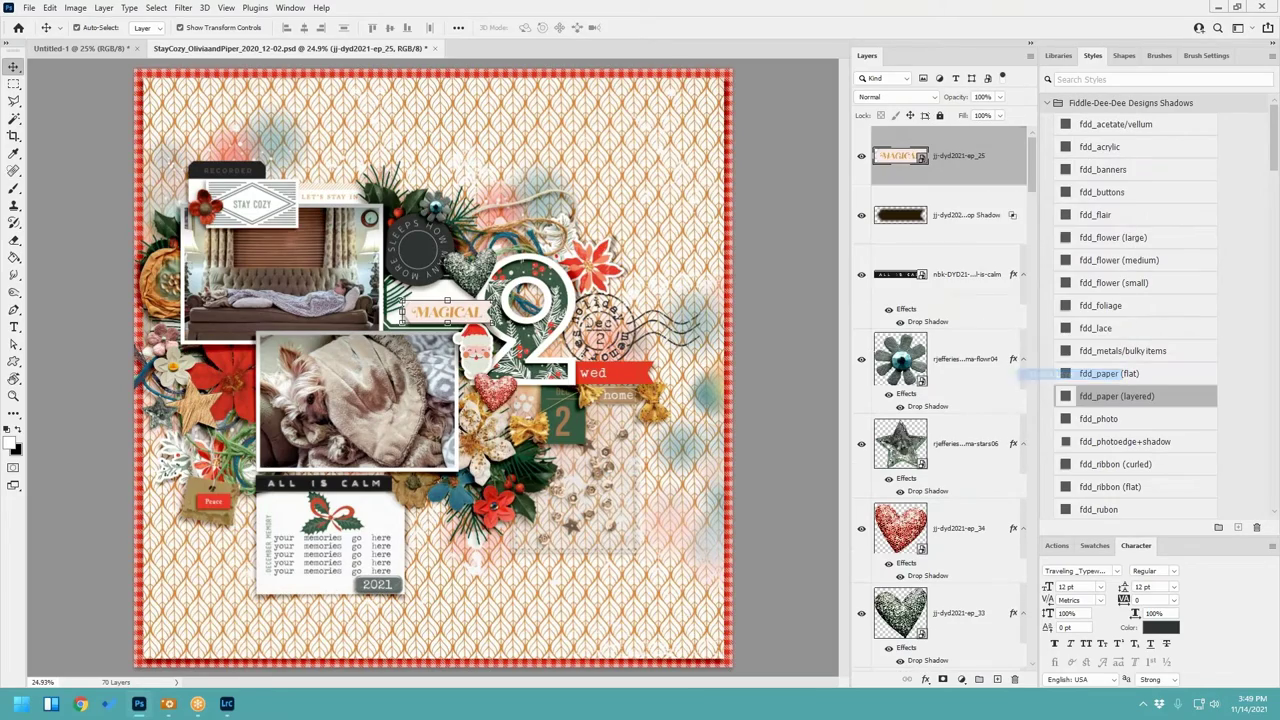
left_click(960, 232)
scroll(455, 337, "up", 2)
scroll(497, 297, "up", 2)
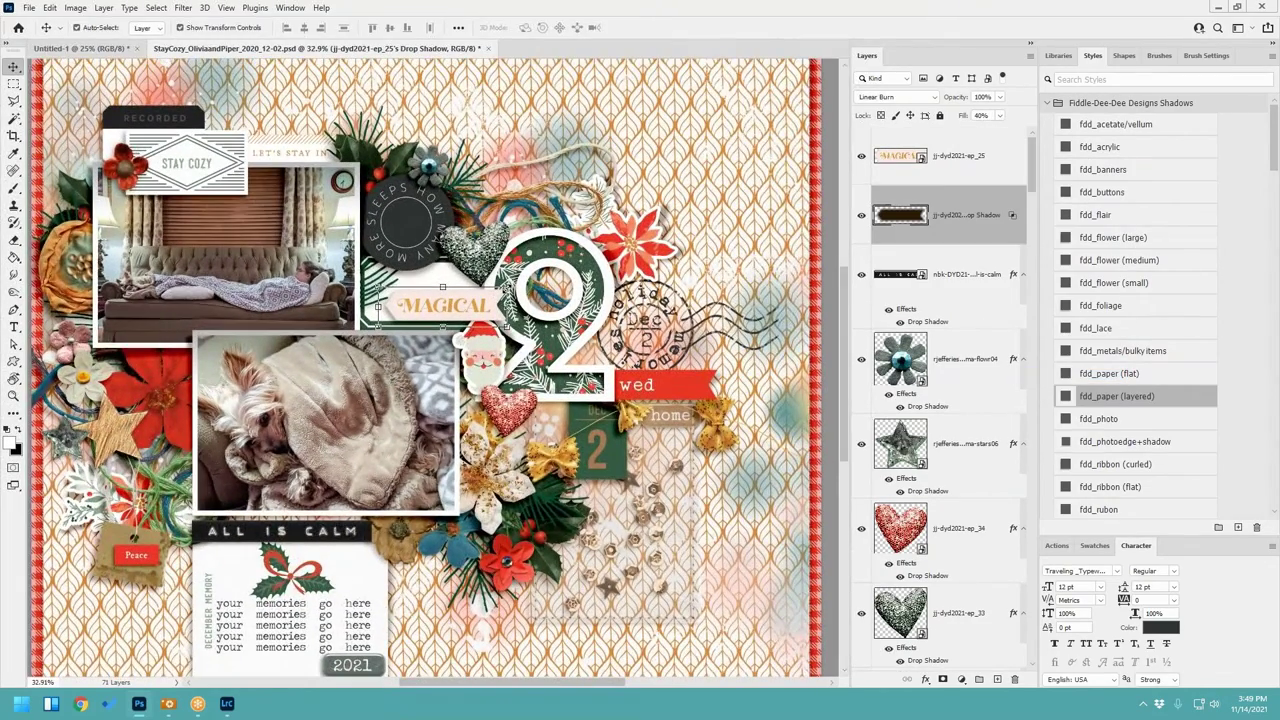
key("ctrl+t")
left_click(597, 27)
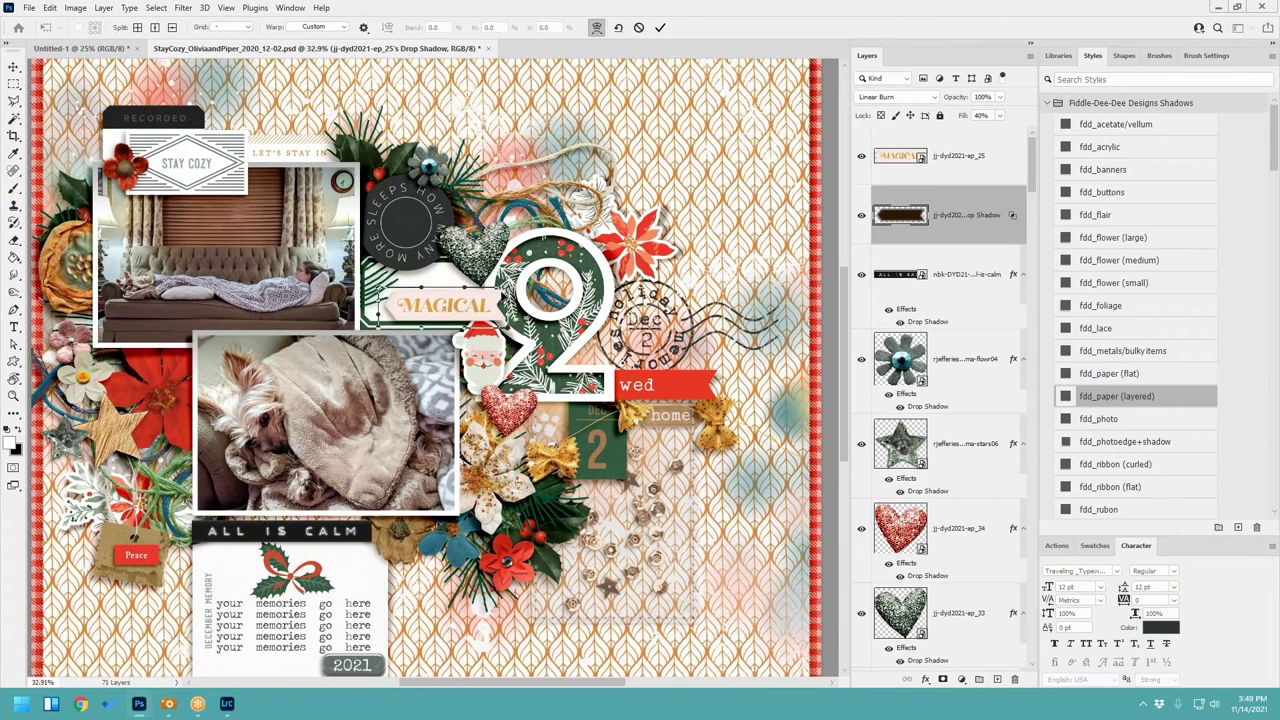
left_click_drag(515, 293, 465, 322)
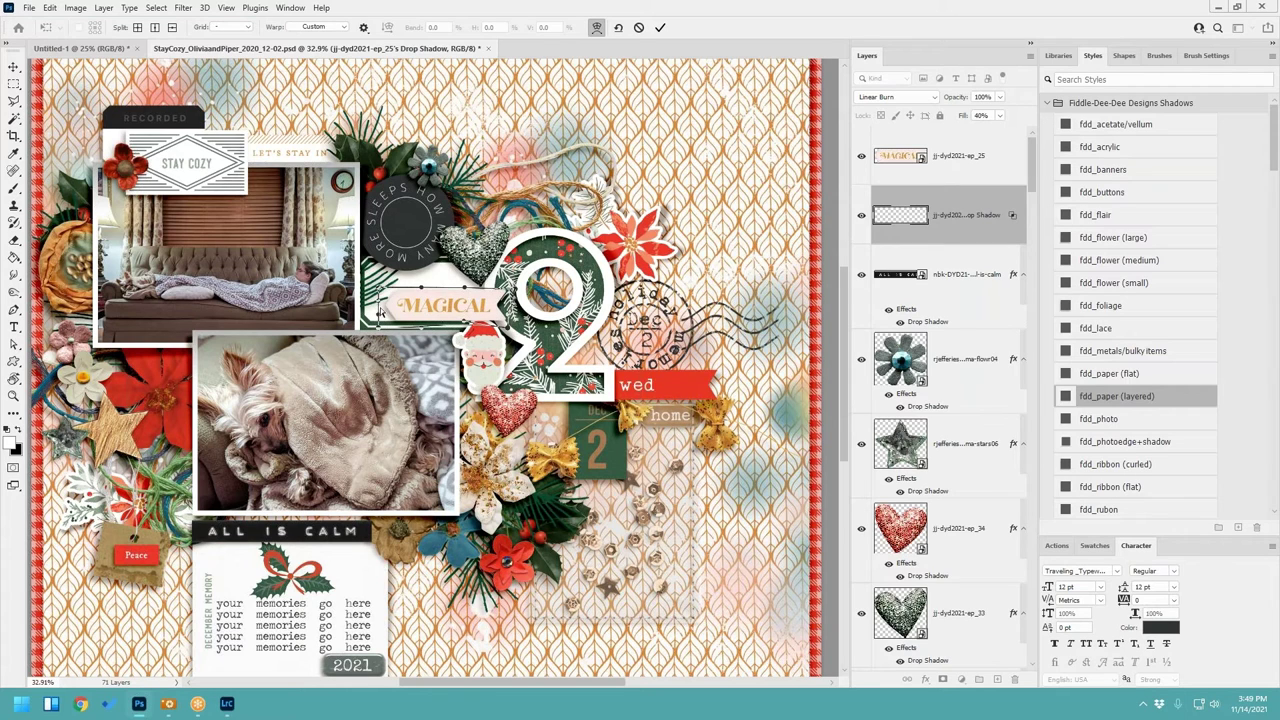
left_click_drag(380, 318, 470, 286)
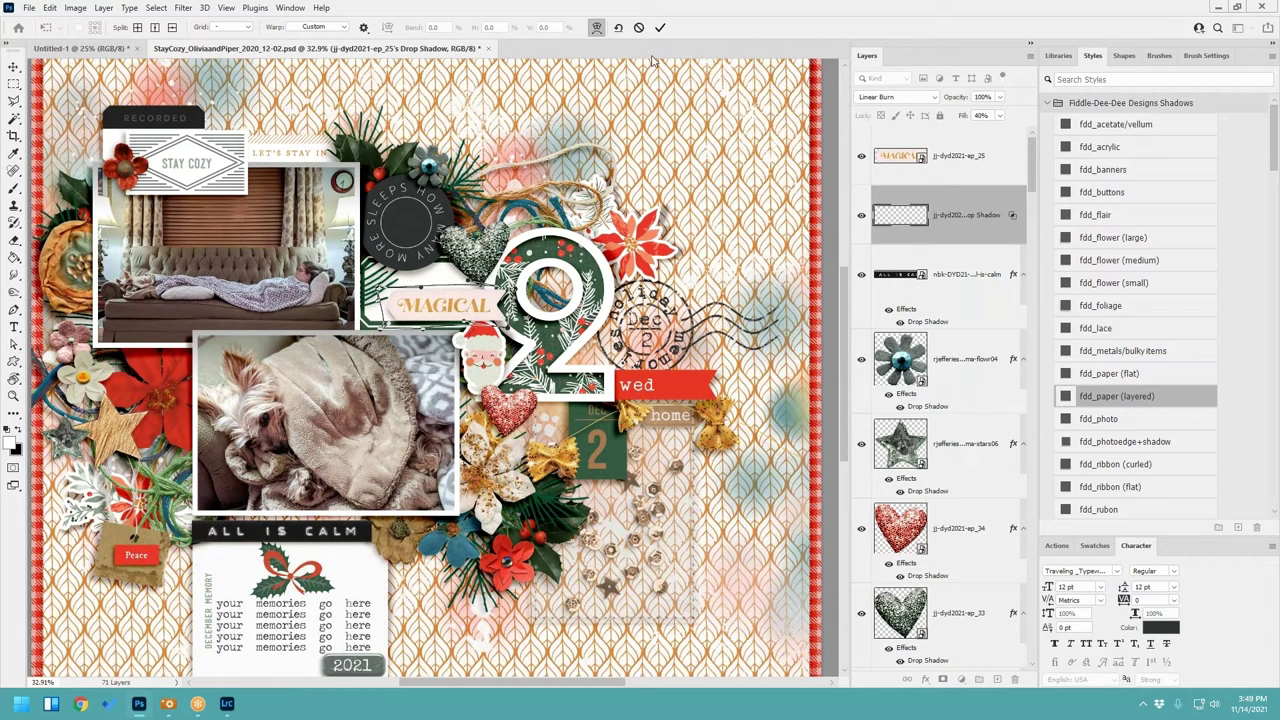
left_click(660, 27)
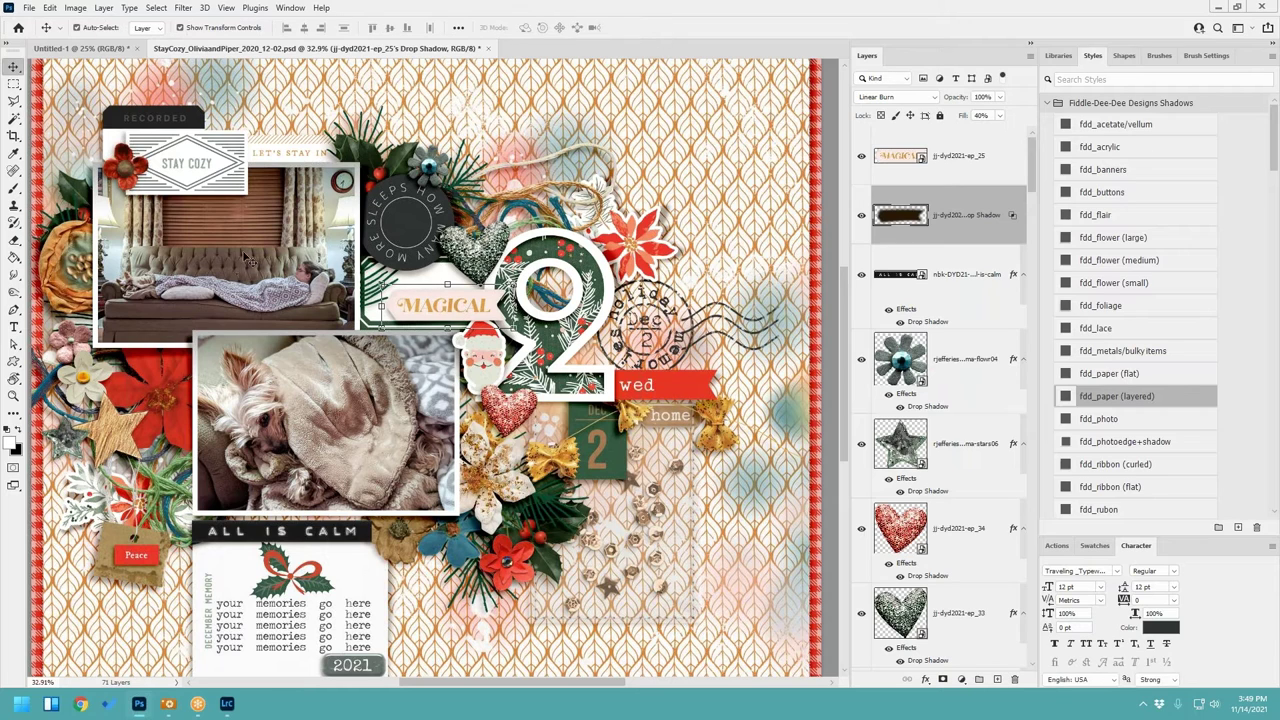
Step: Separate the drop shadow of the tangled string above the large number 2 onto its own layer
left_click(561, 162)
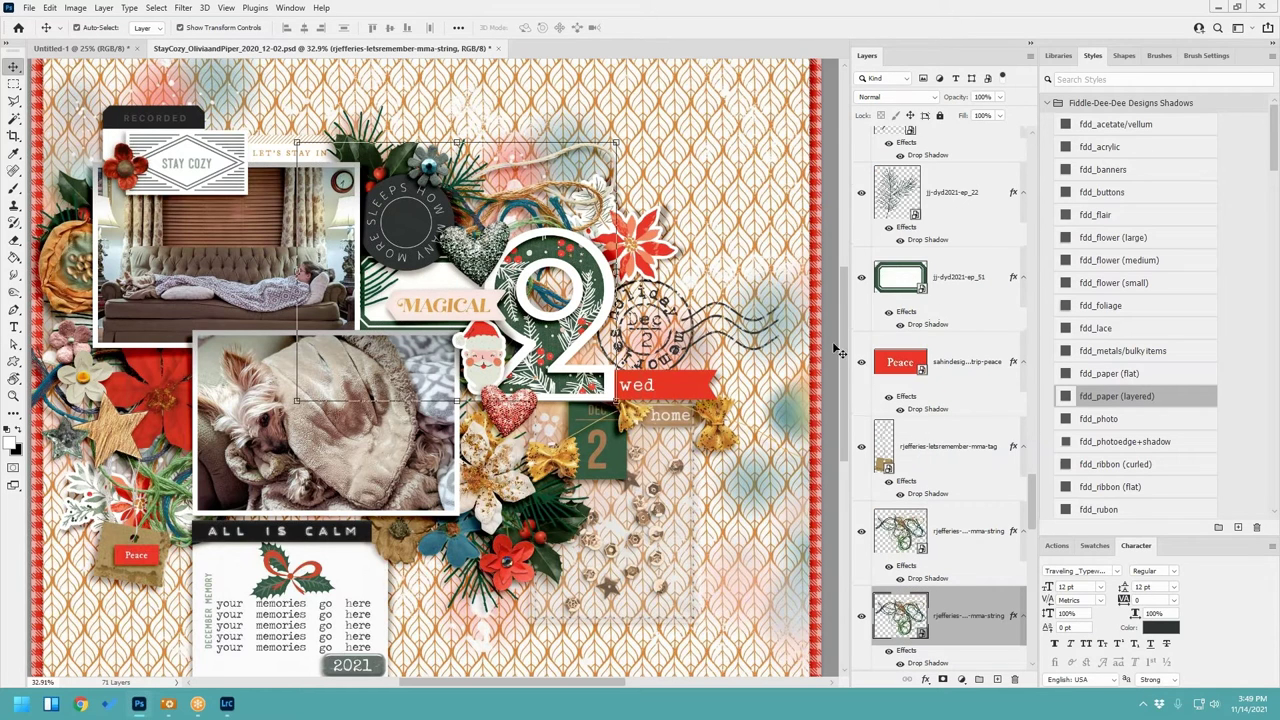
right_click(1012, 616)
left_click(1016, 587)
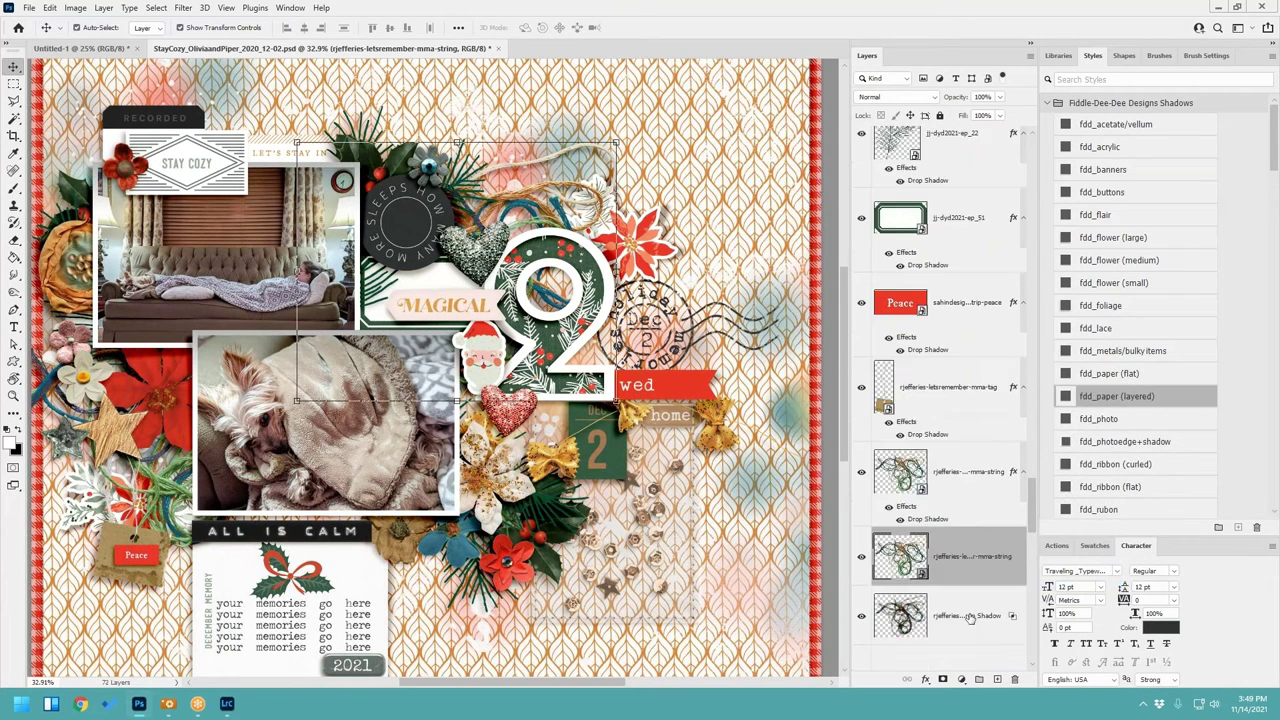
Step: Warp the separated drop shadow of the tangled string above the large number 2
left_click(616, 143)
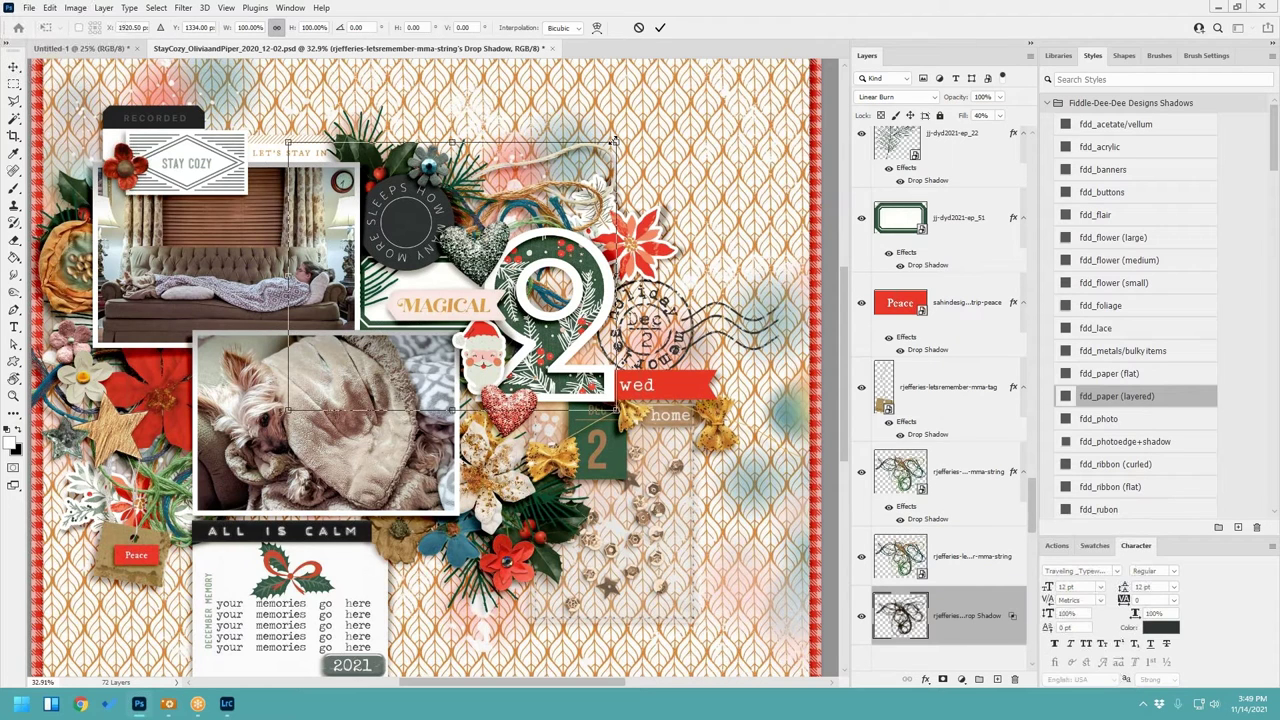
left_click(597, 27)
left_click_drag(571, 178, 404, 105)
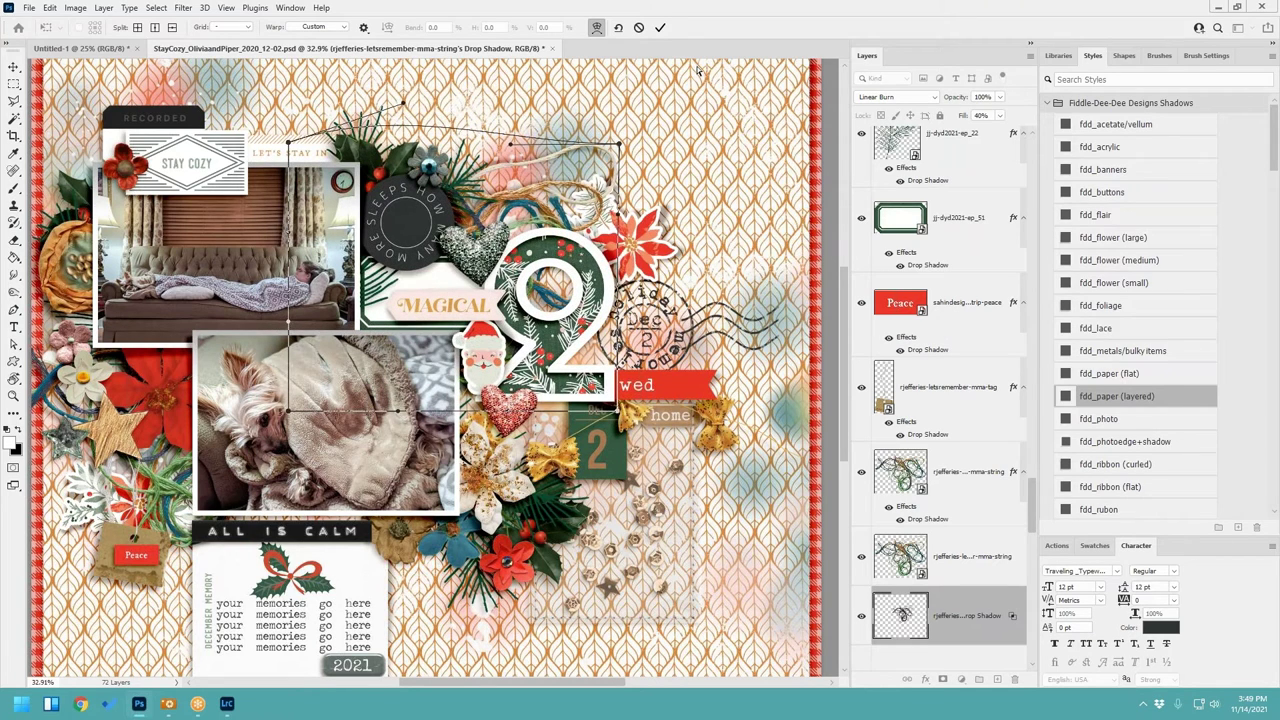
left_click(660, 27)
Step: Separate the "All is calm" label's drop shadow onto its own layer and smudge the shadow along the label with the Smudge tool
scroll(550, 340, "down", 2)
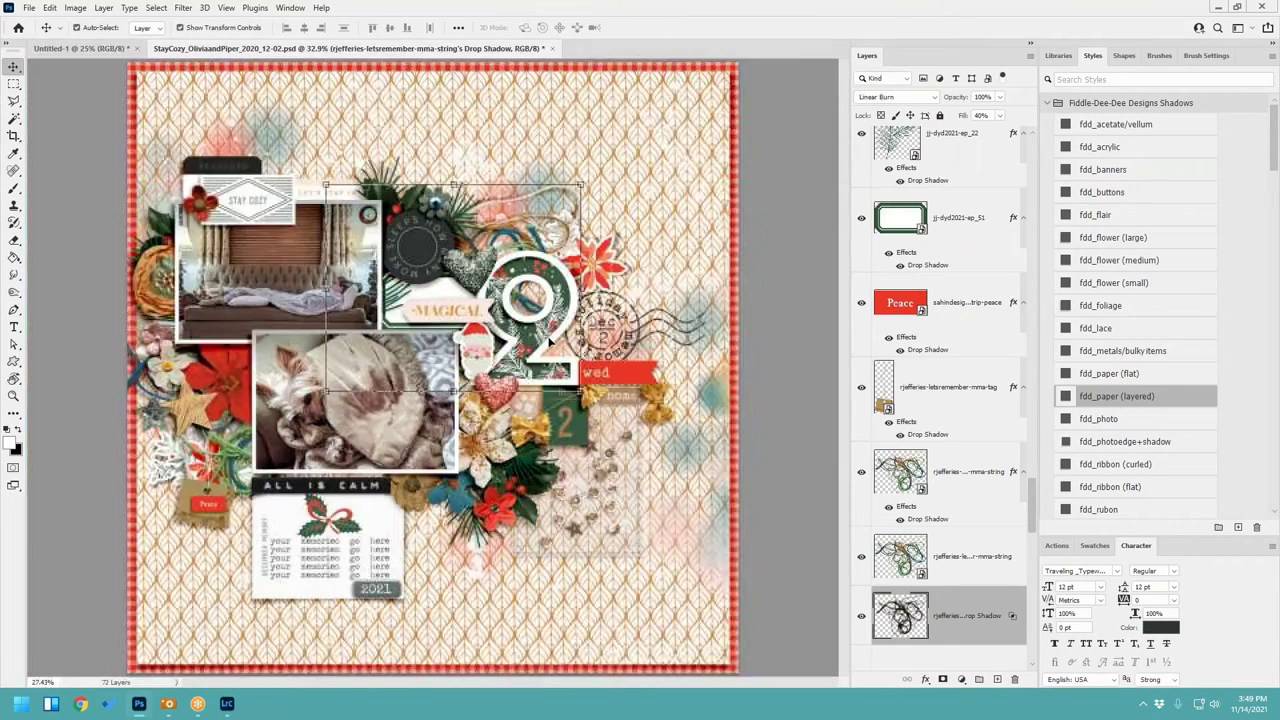
left_click(370, 490)
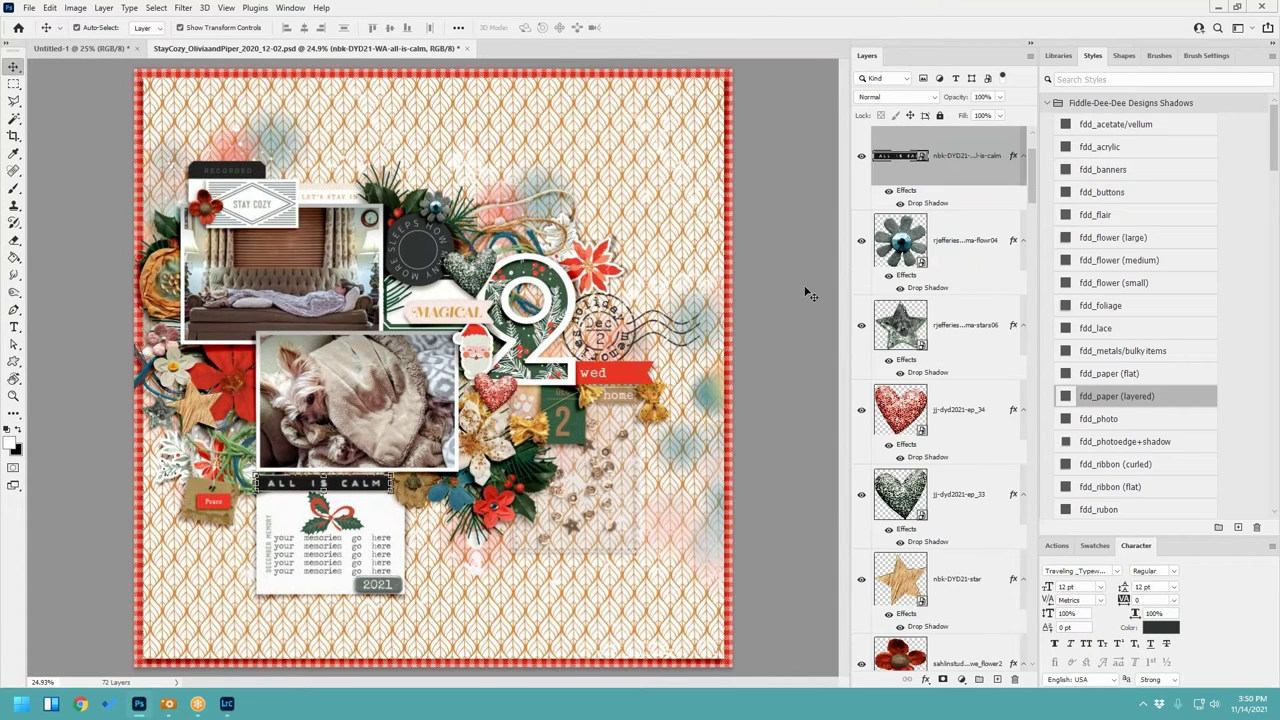
right_click(1014, 157)
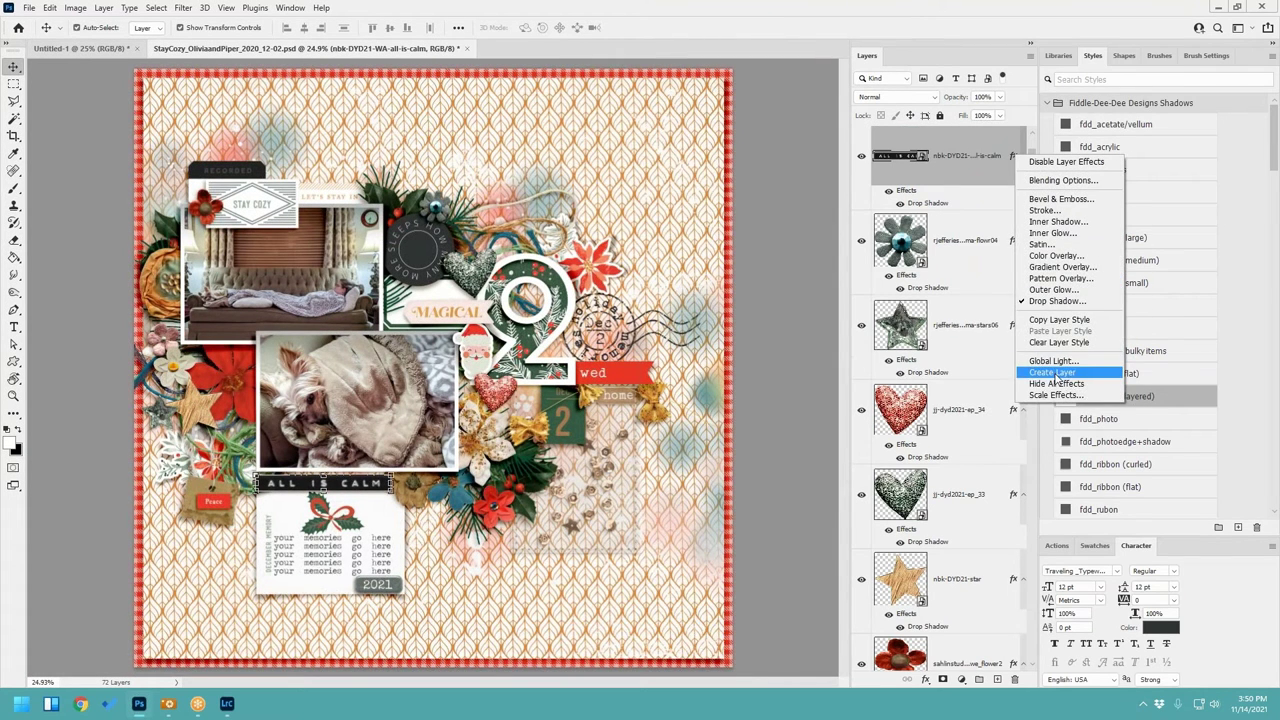
left_click(1054, 373)
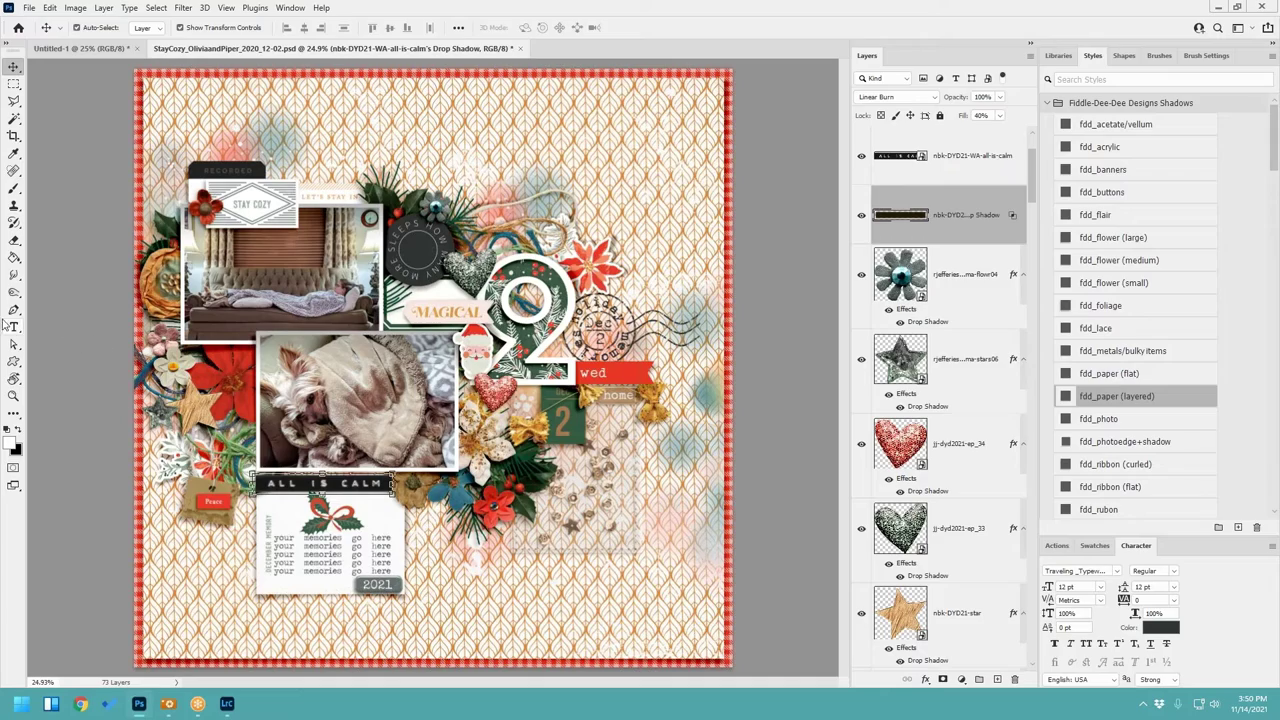
left_click(14, 274)
scroll(14, 276, "up", 1)
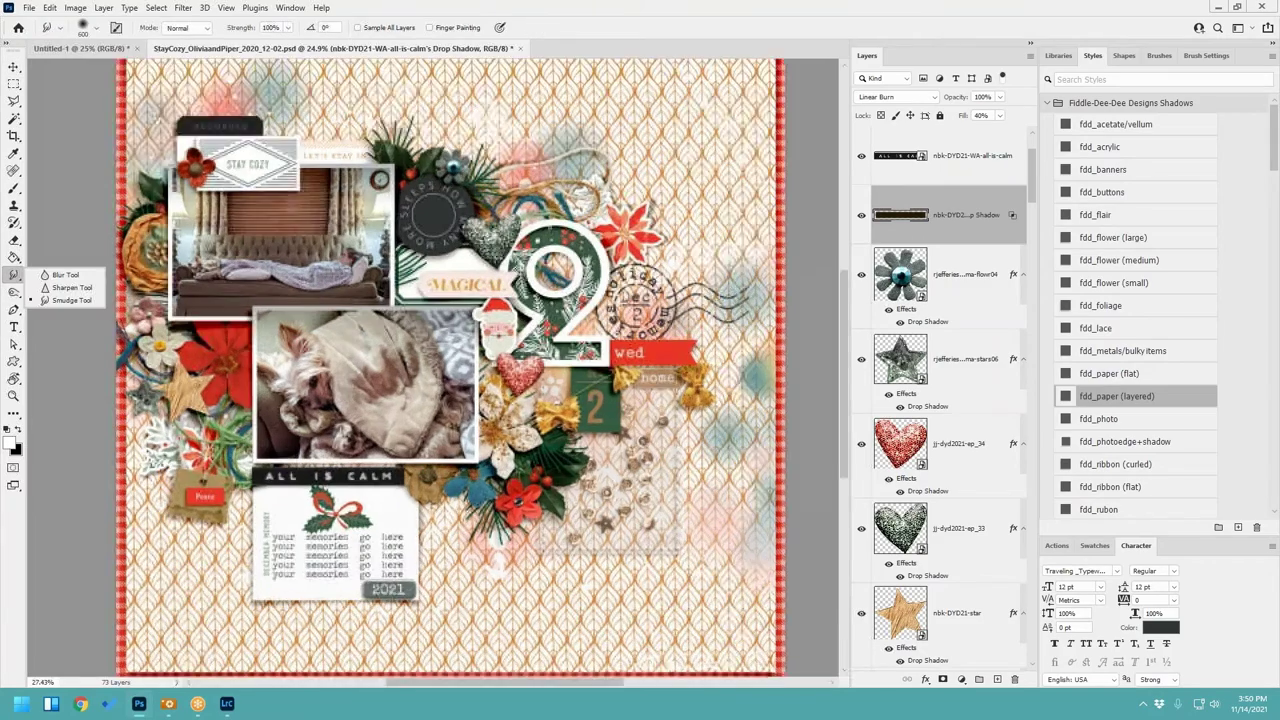
scroll(292, 537, "up", 4)
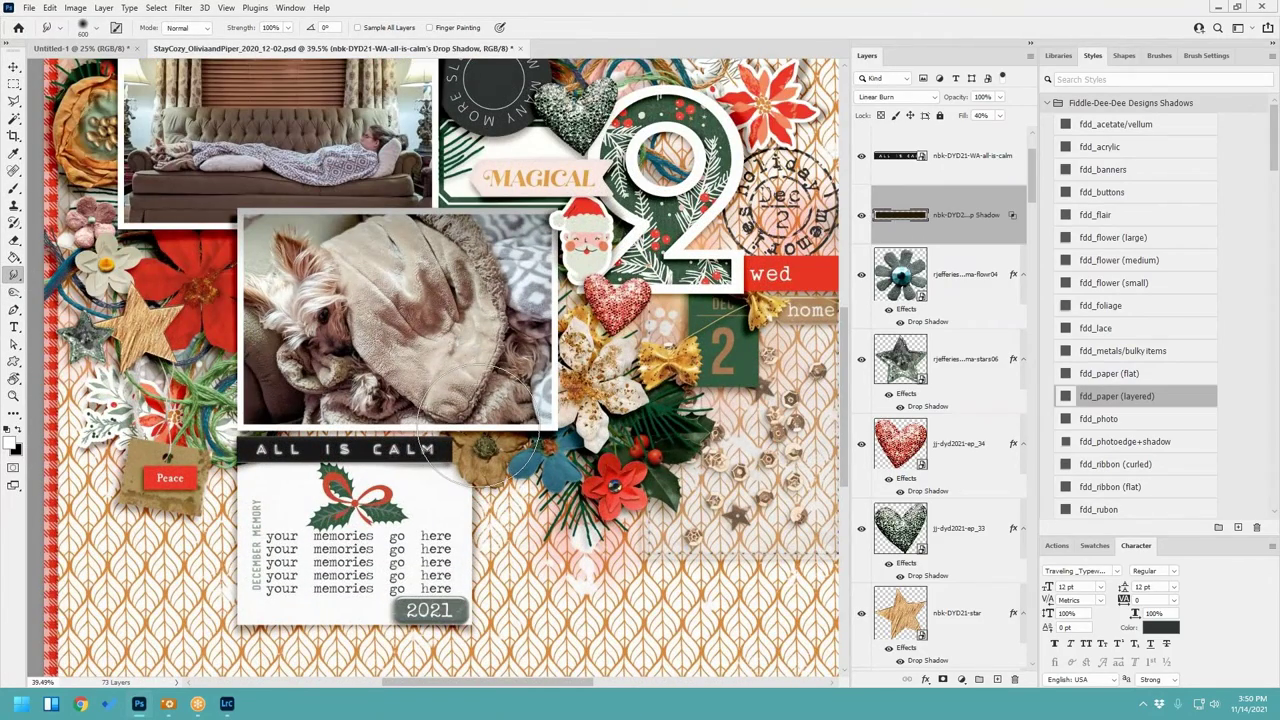
mouse_move(485, 420)
left_mouse_down()
mouse_move(290, 400)
mouse_move(240, 440)
mouse_move(270, 480)
left_mouse_up()
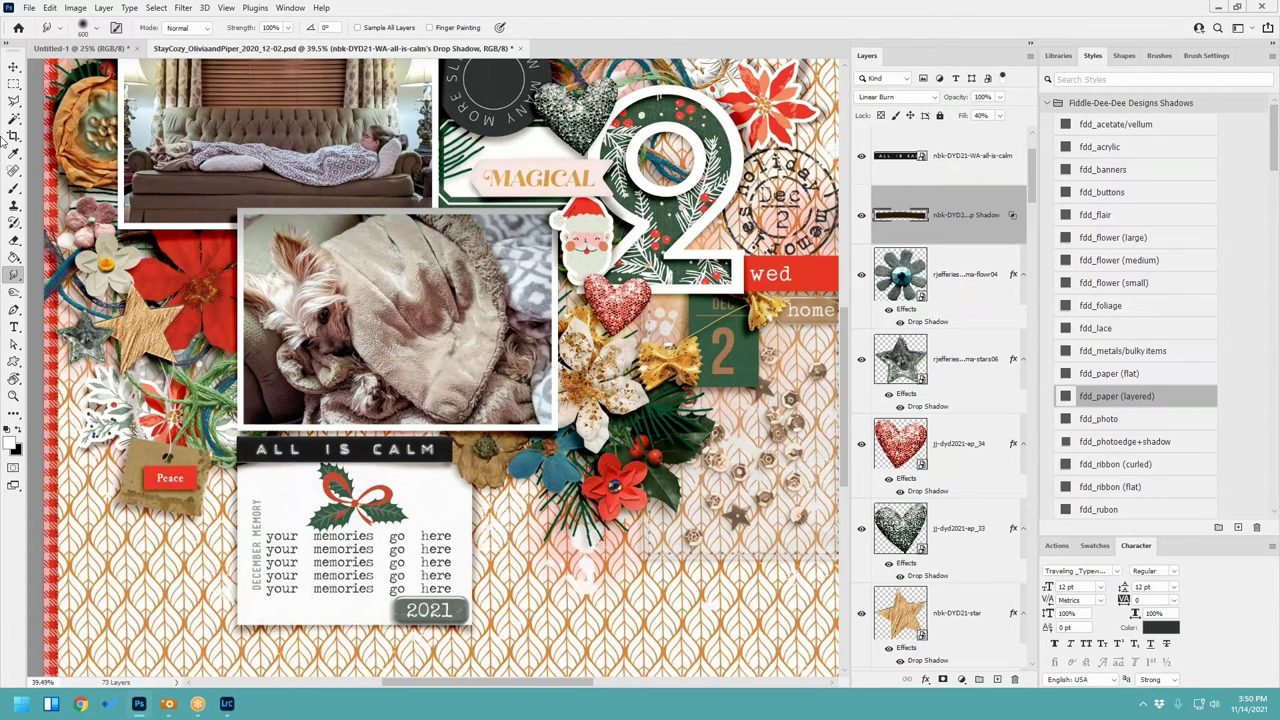
Step: Separate the wooden star's drop shadow onto its own layer and warp it around the star's points
left_click(14, 66)
left_click(148, 325)
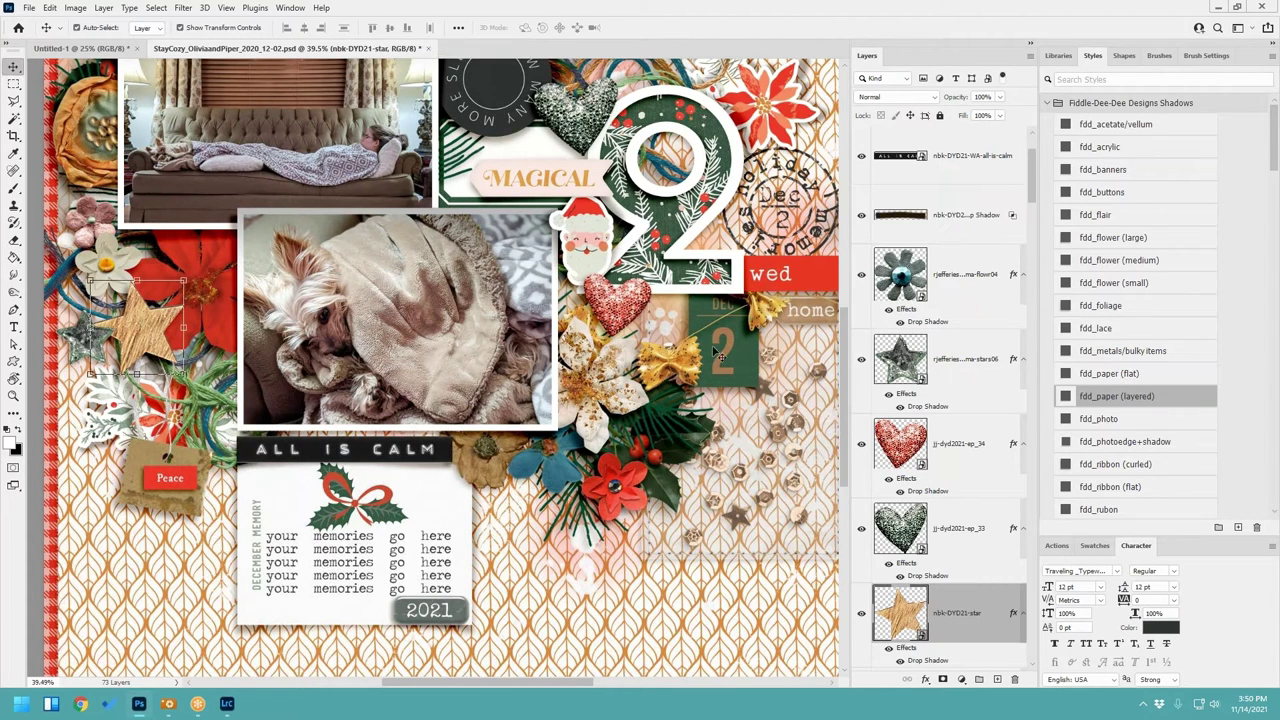
scroll(1028, 493, "down", 3)
right_click(1012, 496)
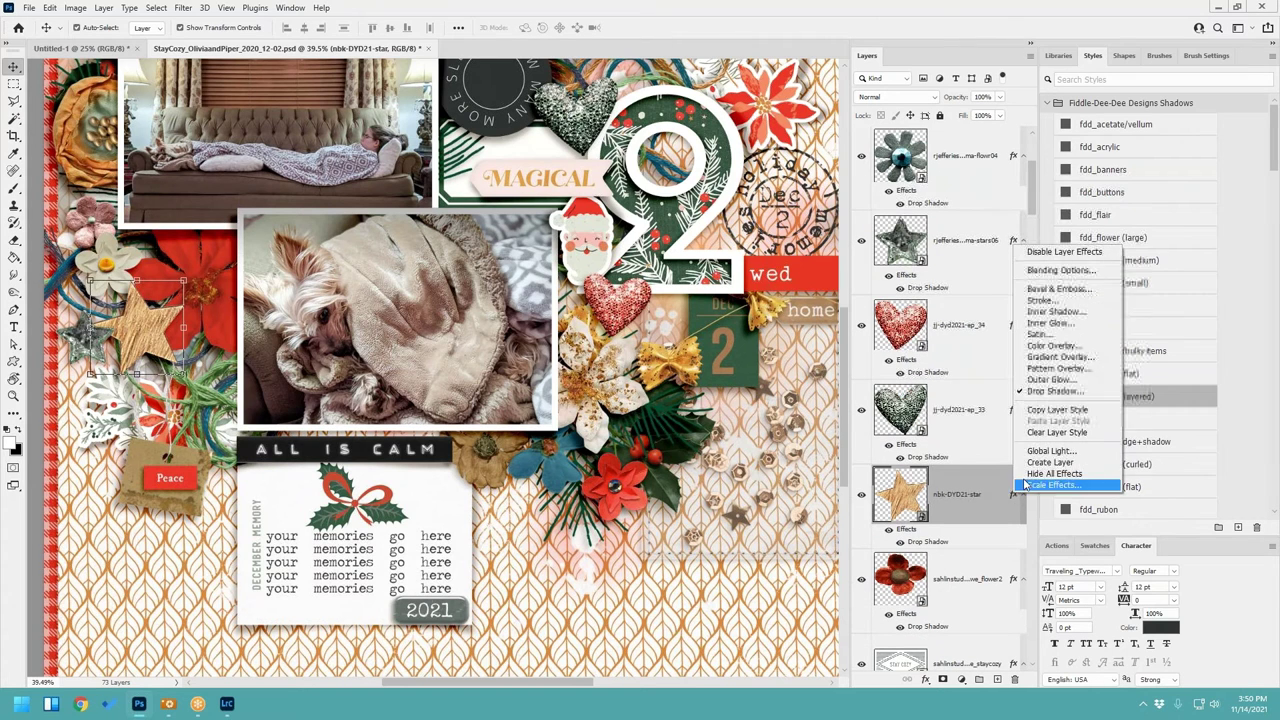
left_click(1040, 535)
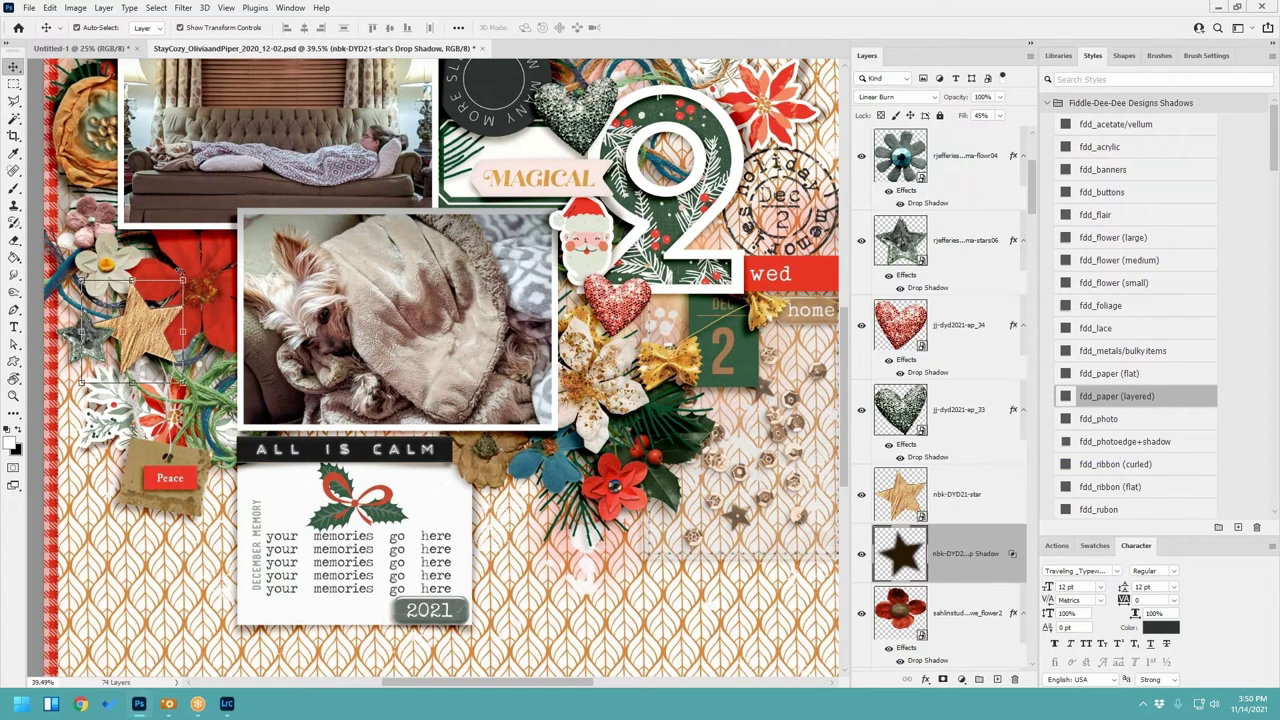
key("ctrl+t")
left_click(597, 28)
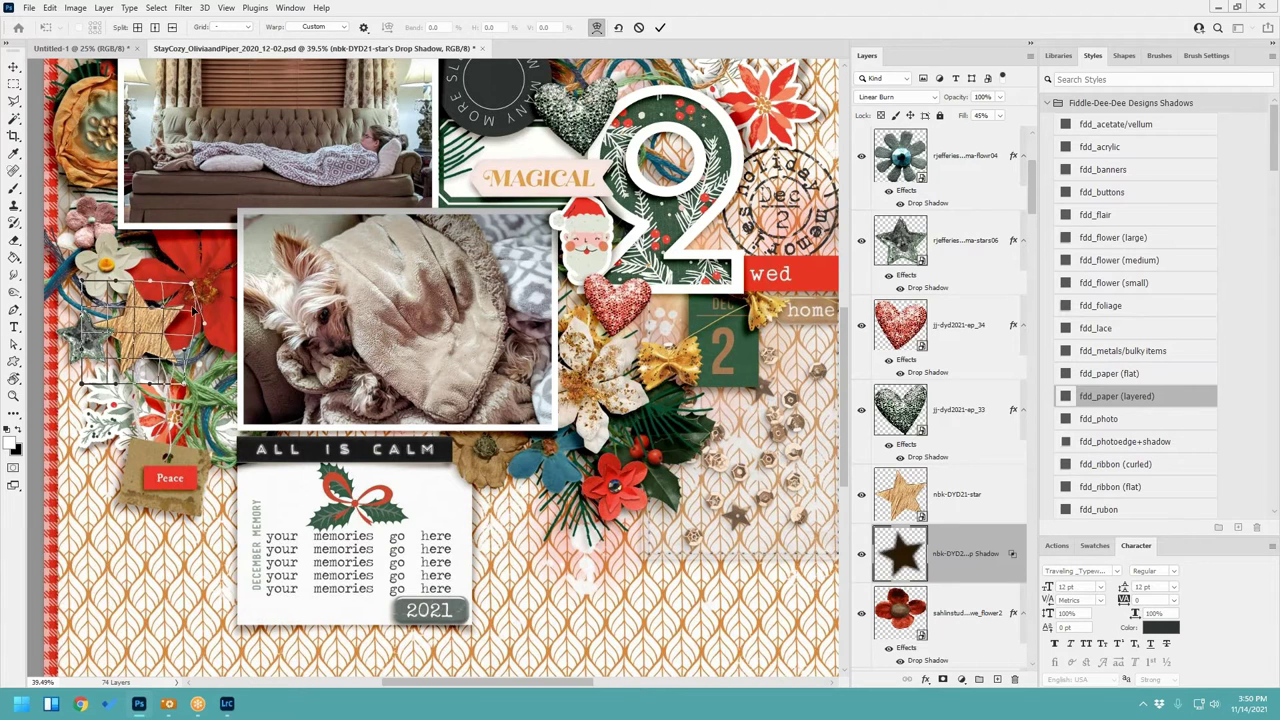
left_click_drag(192, 308, 120, 350)
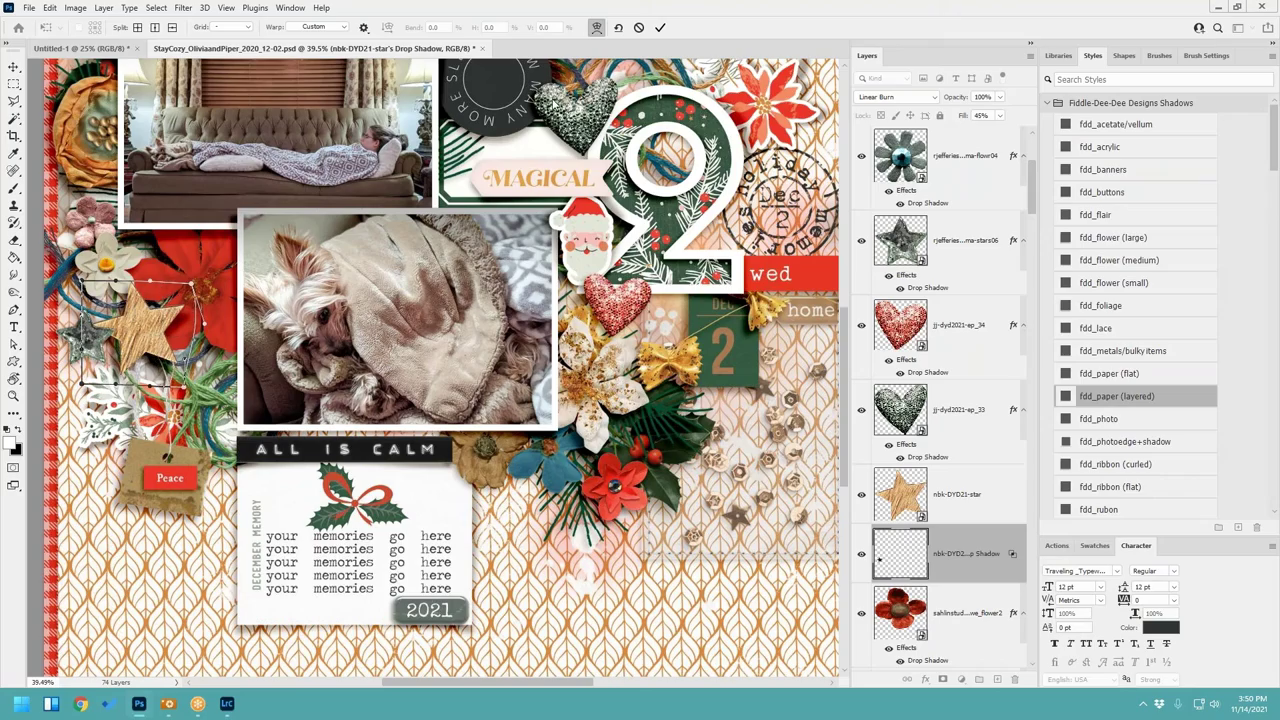
left_click(660, 28)
Step: Separate the "Stay Cozy" label's drop shadow onto its own layer
scroll(665, 283, "down", 5)
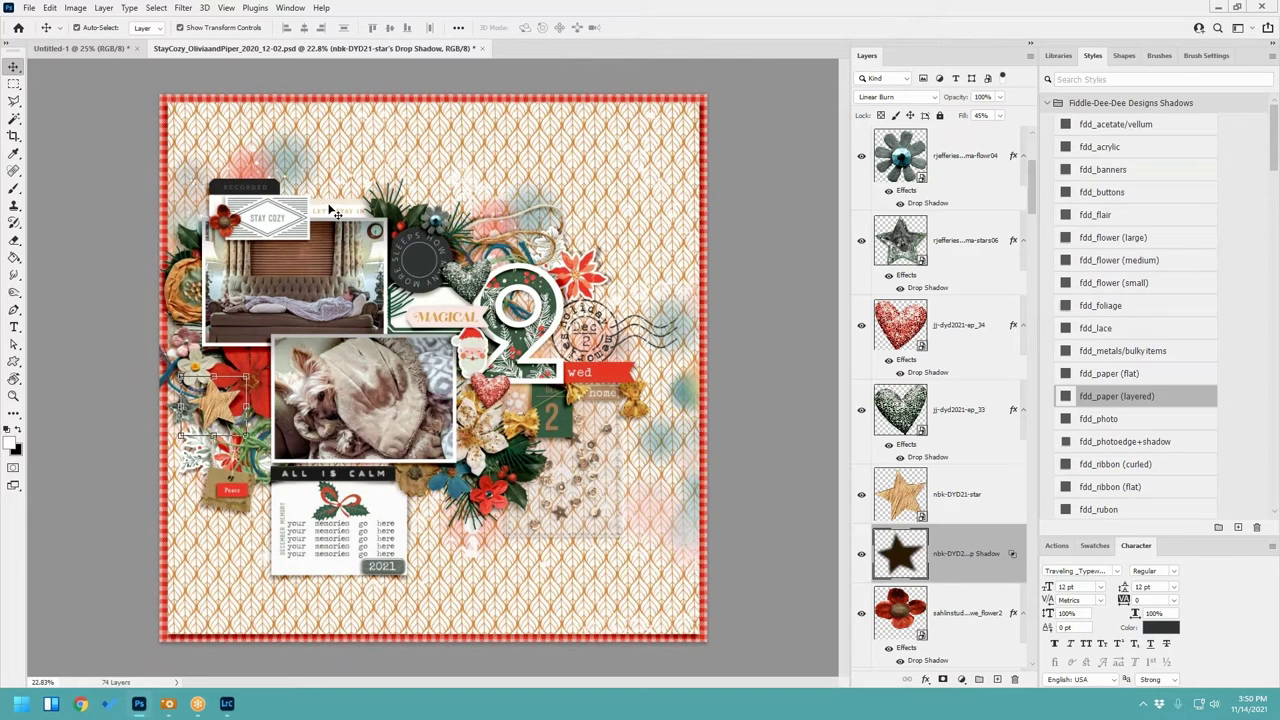
left_click(303, 218)
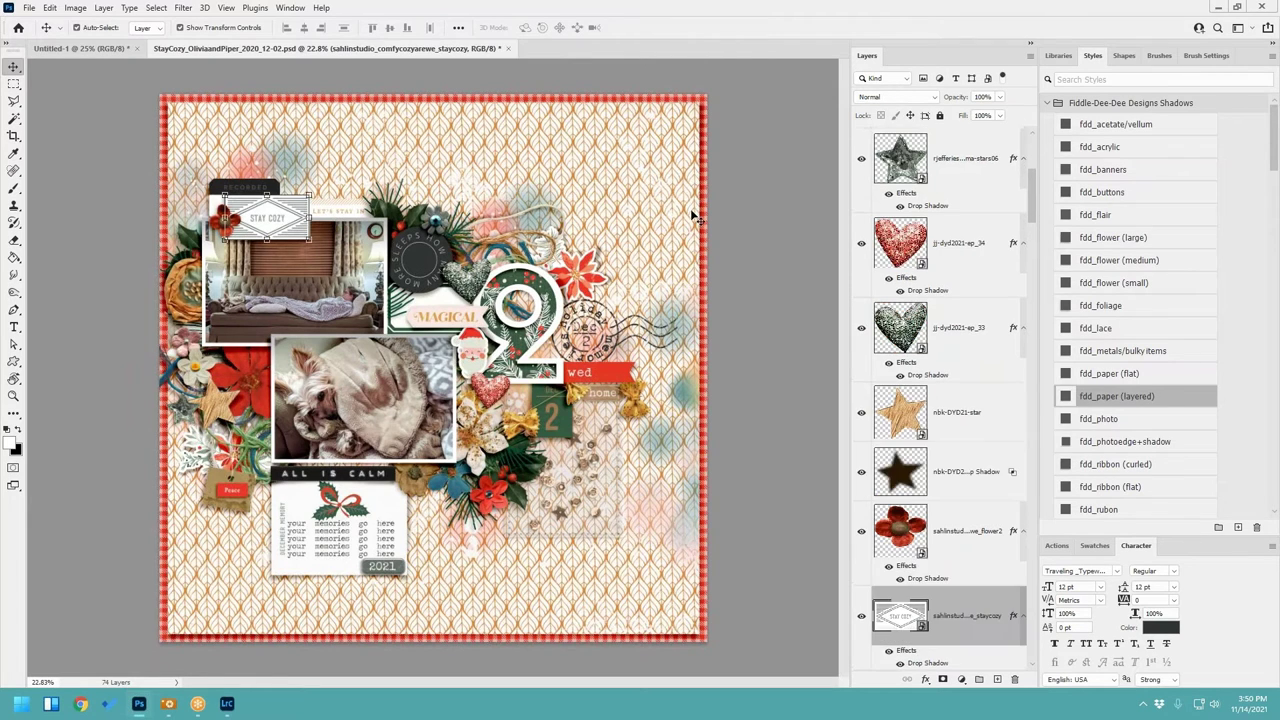
scroll(993, 456, "down", 1)
right_click(1012, 438)
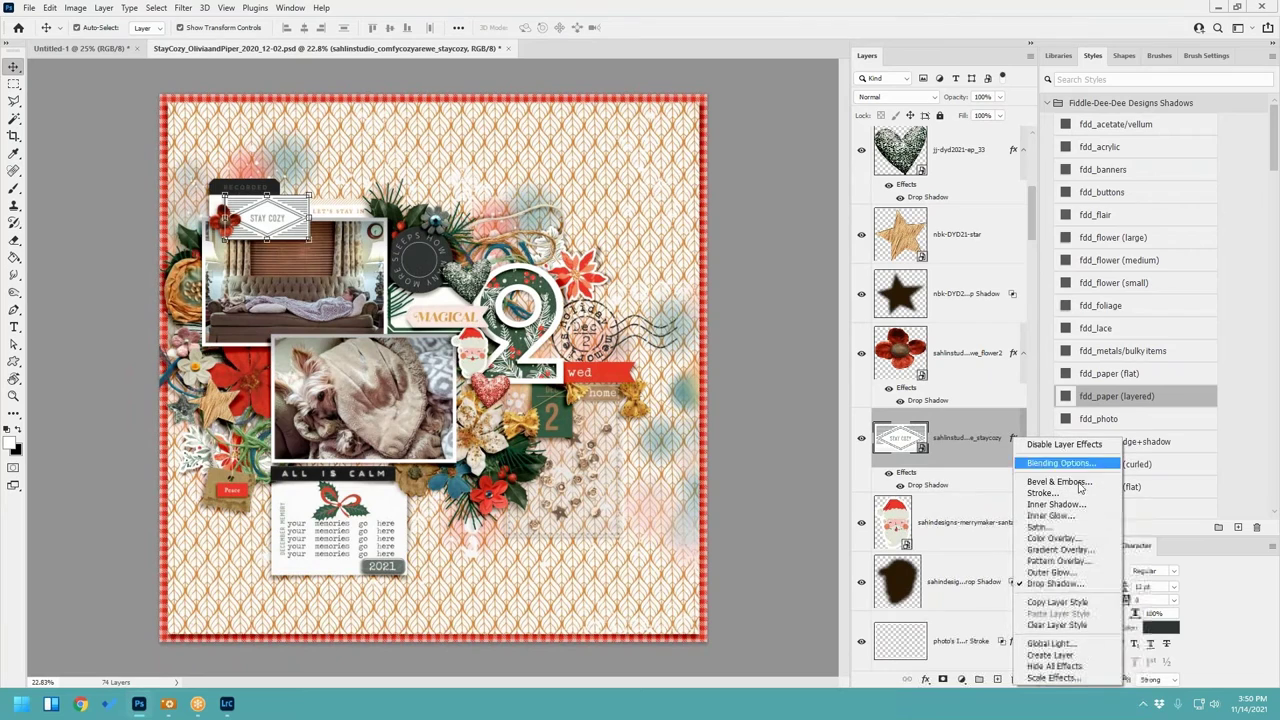
left_click(1050, 655)
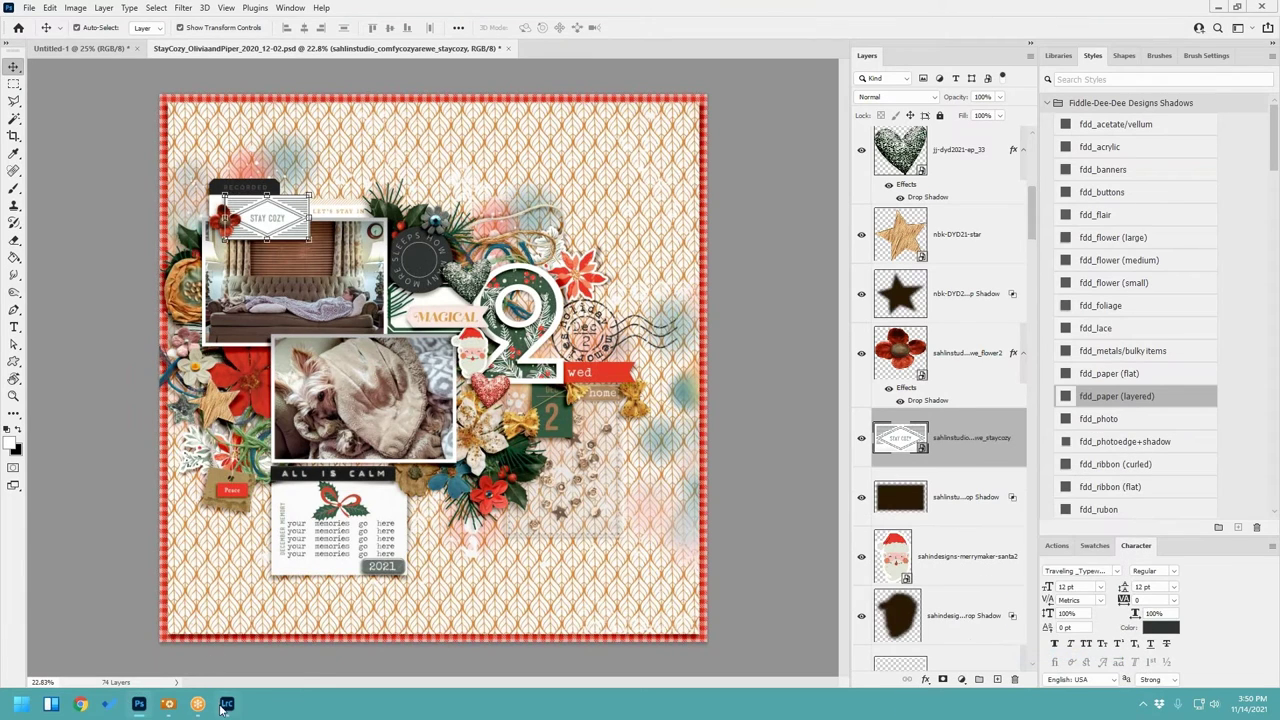
Step: Switch to Lightroom Classic and show the photos tagged with the keyword "LIZARD IN MY HOUSE!"
left_click(226, 635)
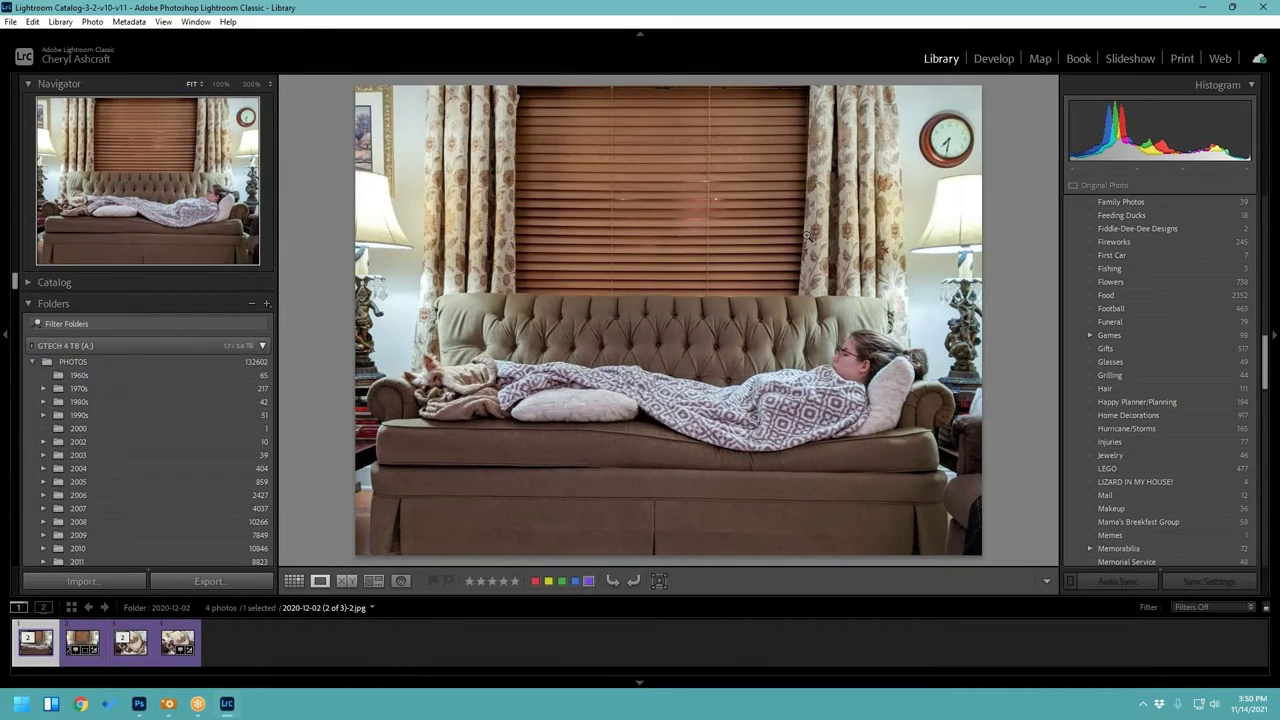
scroll(1161, 370, "up", 5)
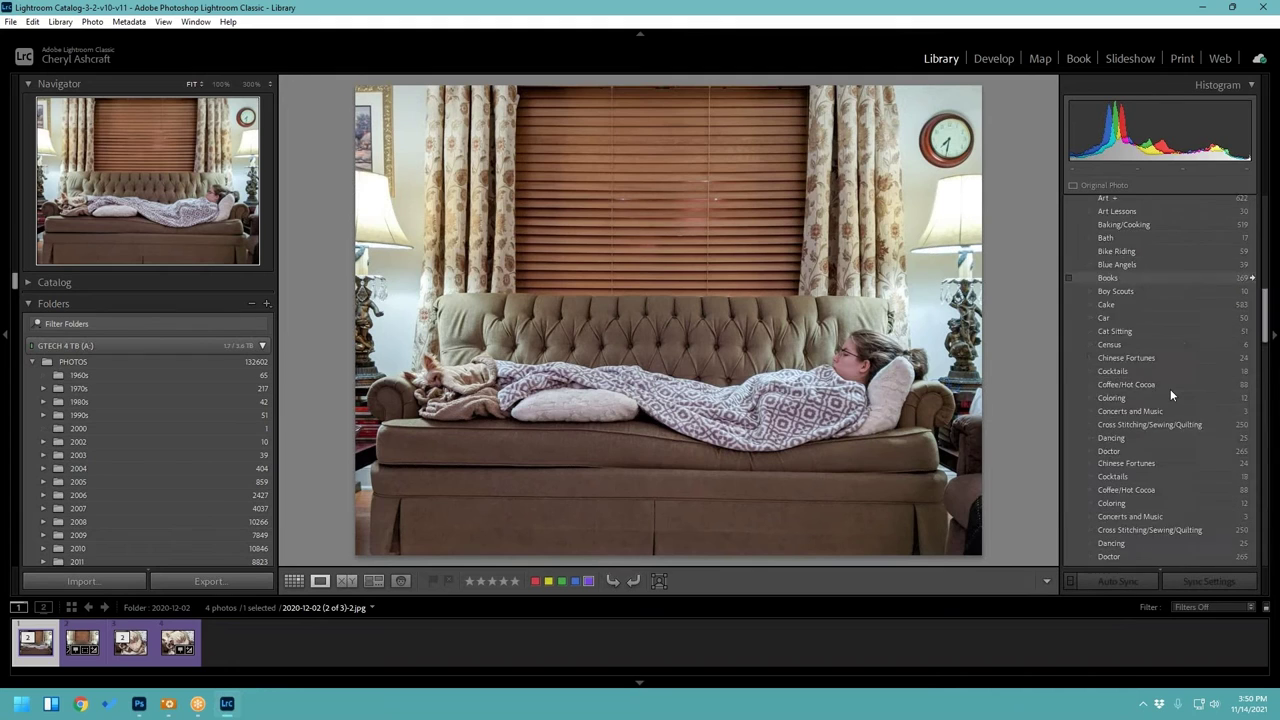
scroll(1170, 389, "down", 6)
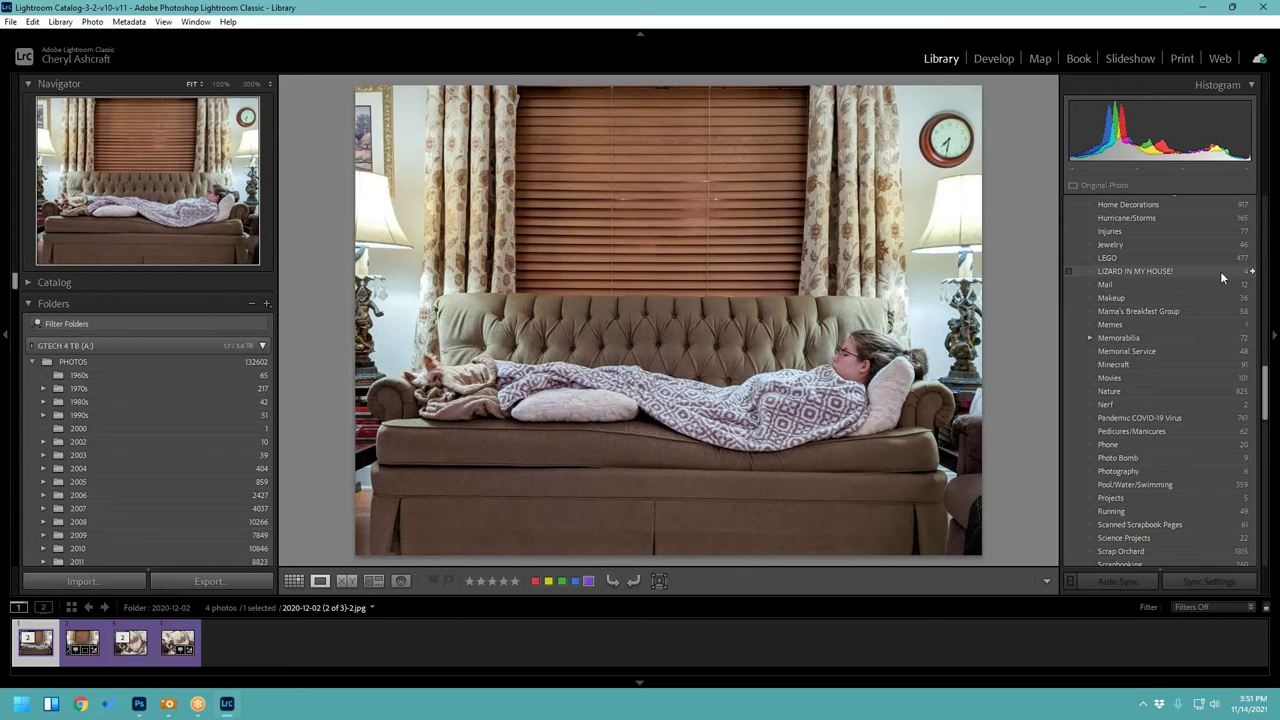
left_click(1252, 274)
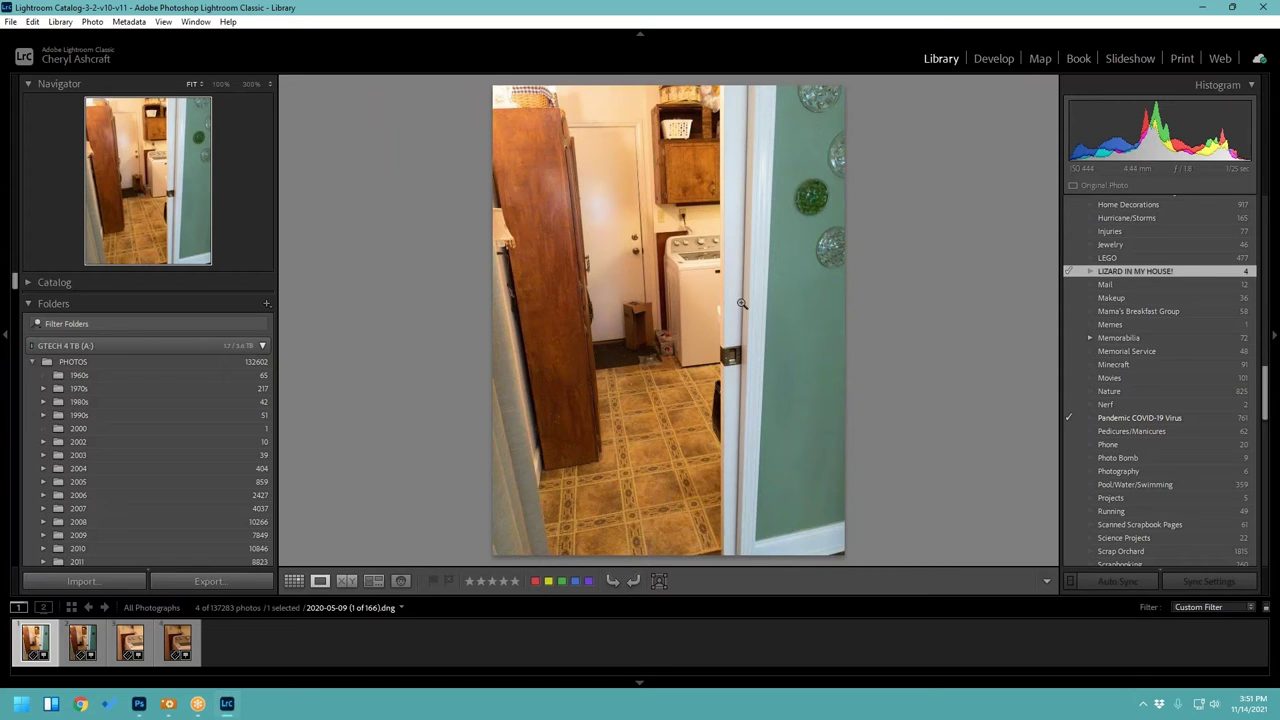
Step: Look through the filtered photos, viewing the lizard on the washing machine, and return to the first laundry-room photo
key("Right")
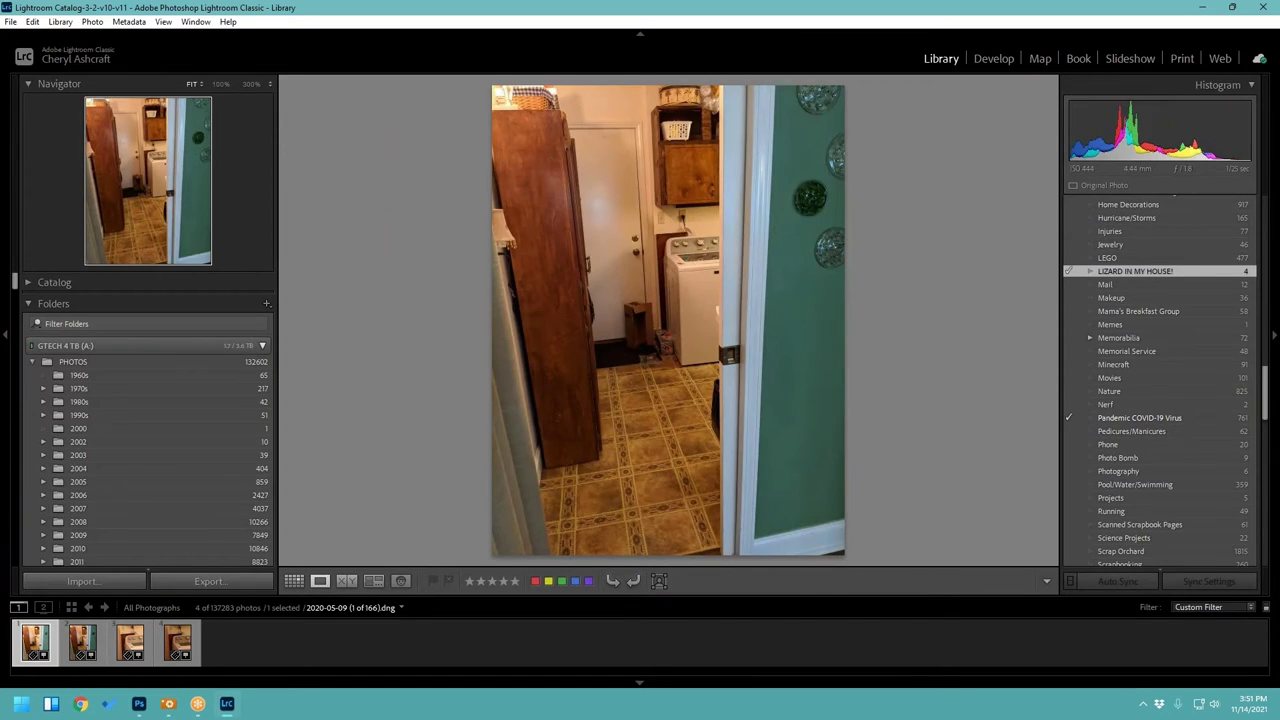
key("Right")
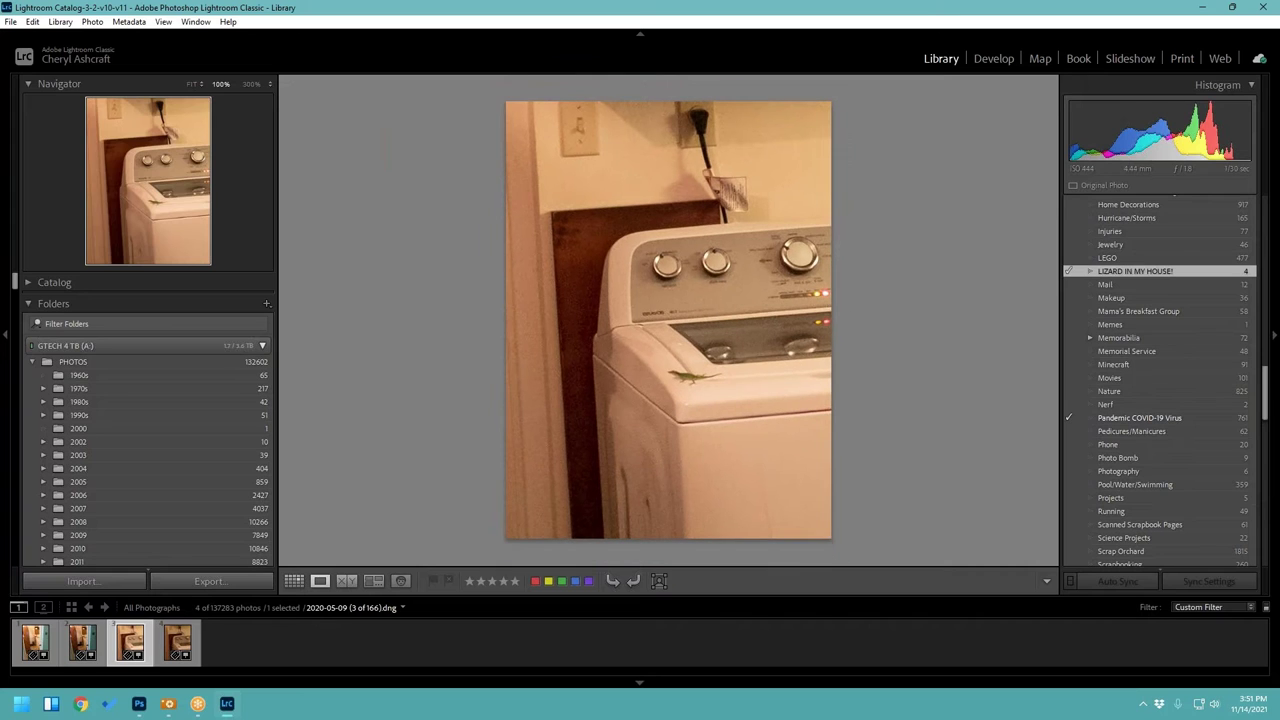
left_click(679, 392)
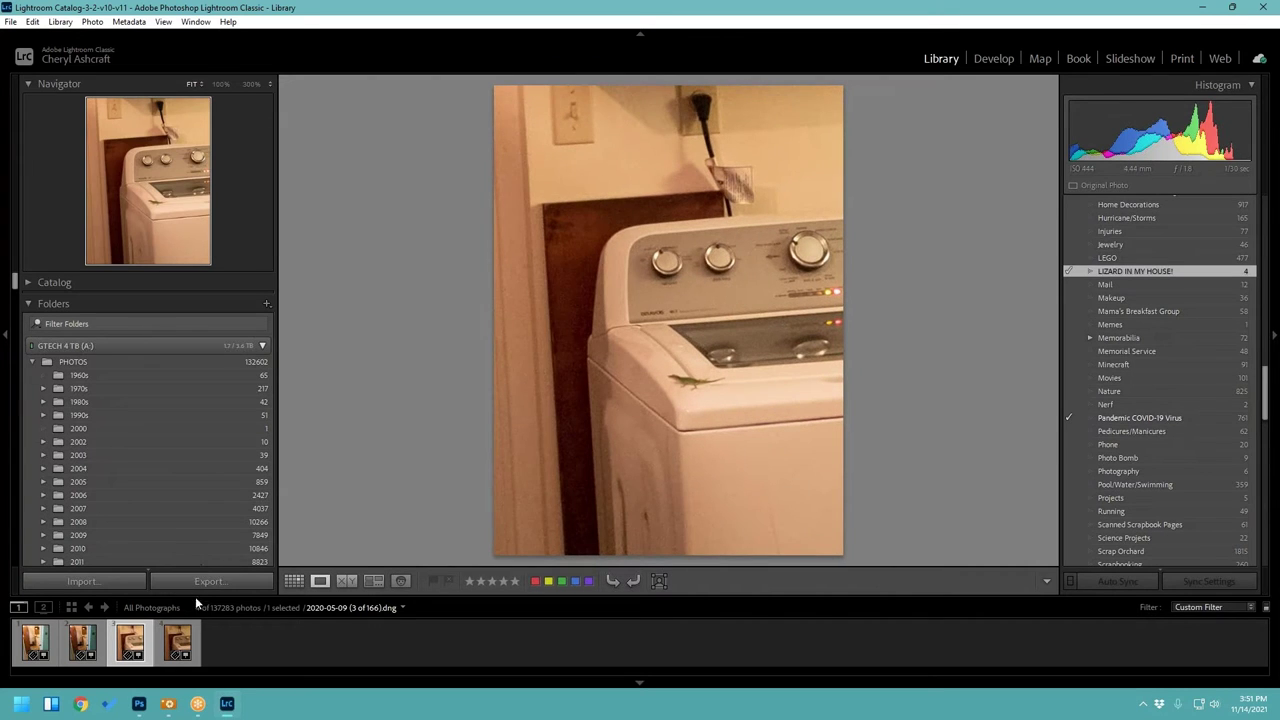
left_click(195, 648)
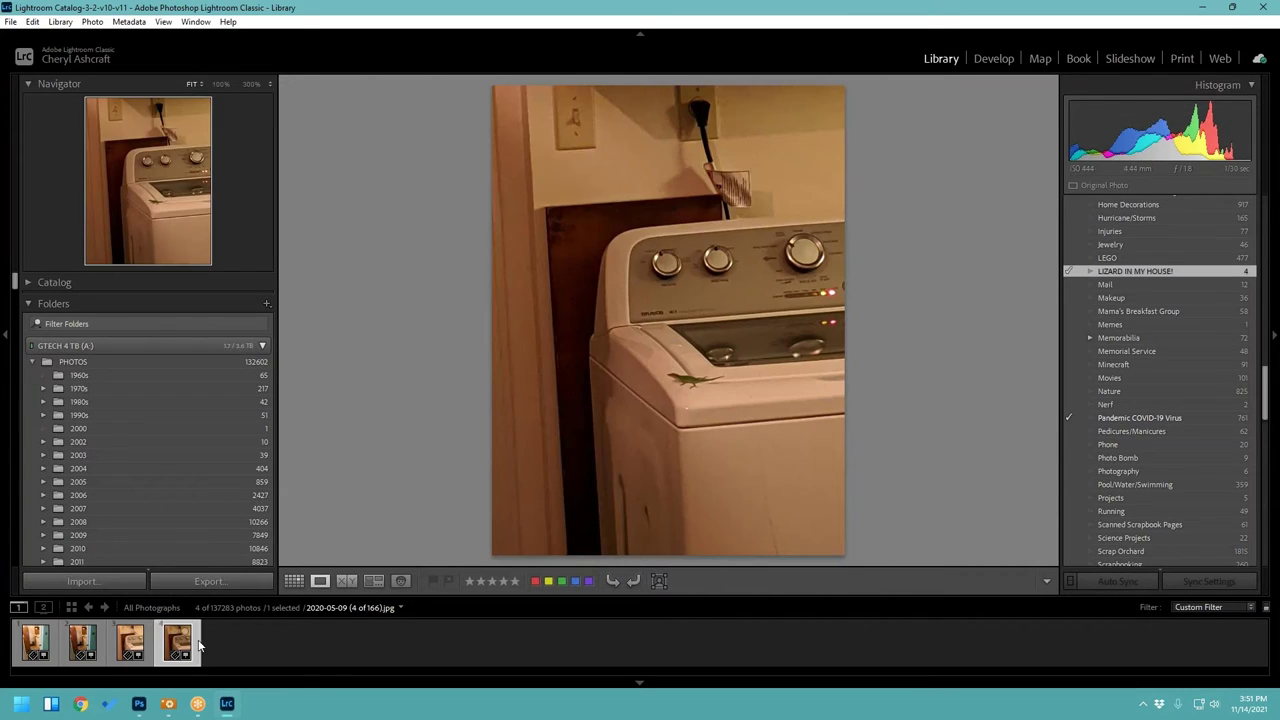
left_click(39, 668)
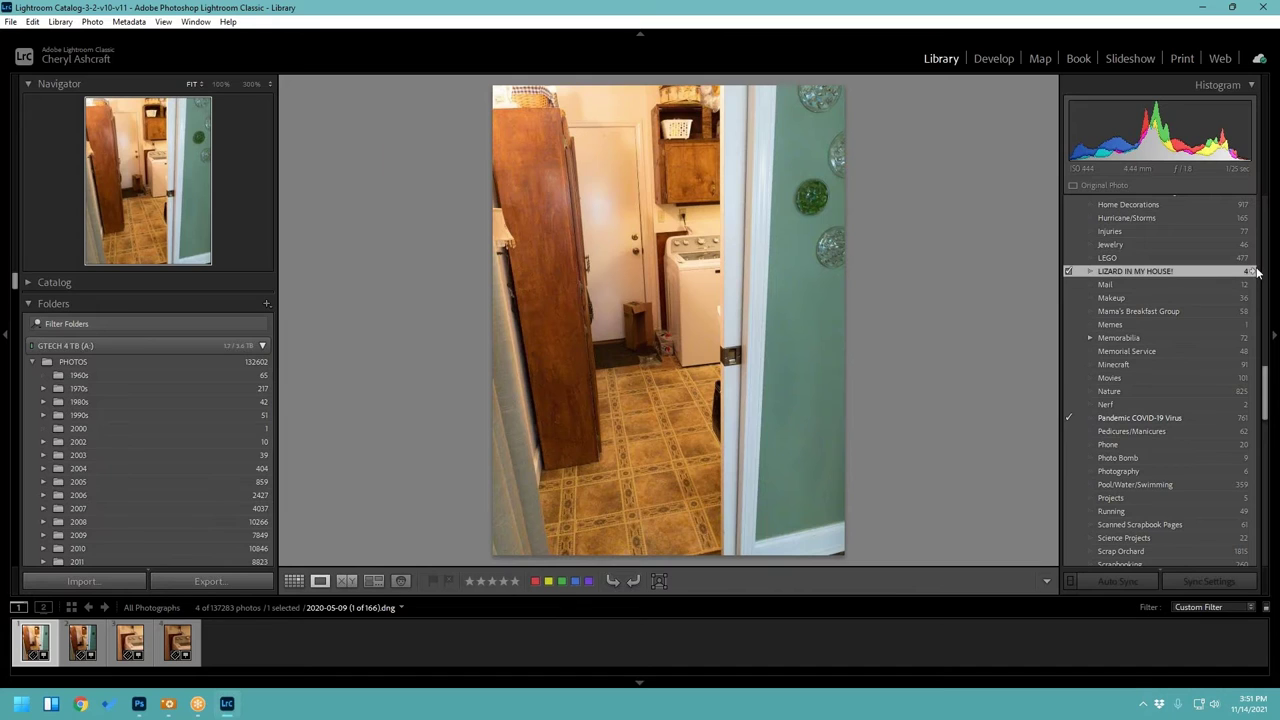
Step: Browse the 2020 date folders and inspect the laundry-room floor in the first photo at 100%
scroll(121, 454, "down", 10)
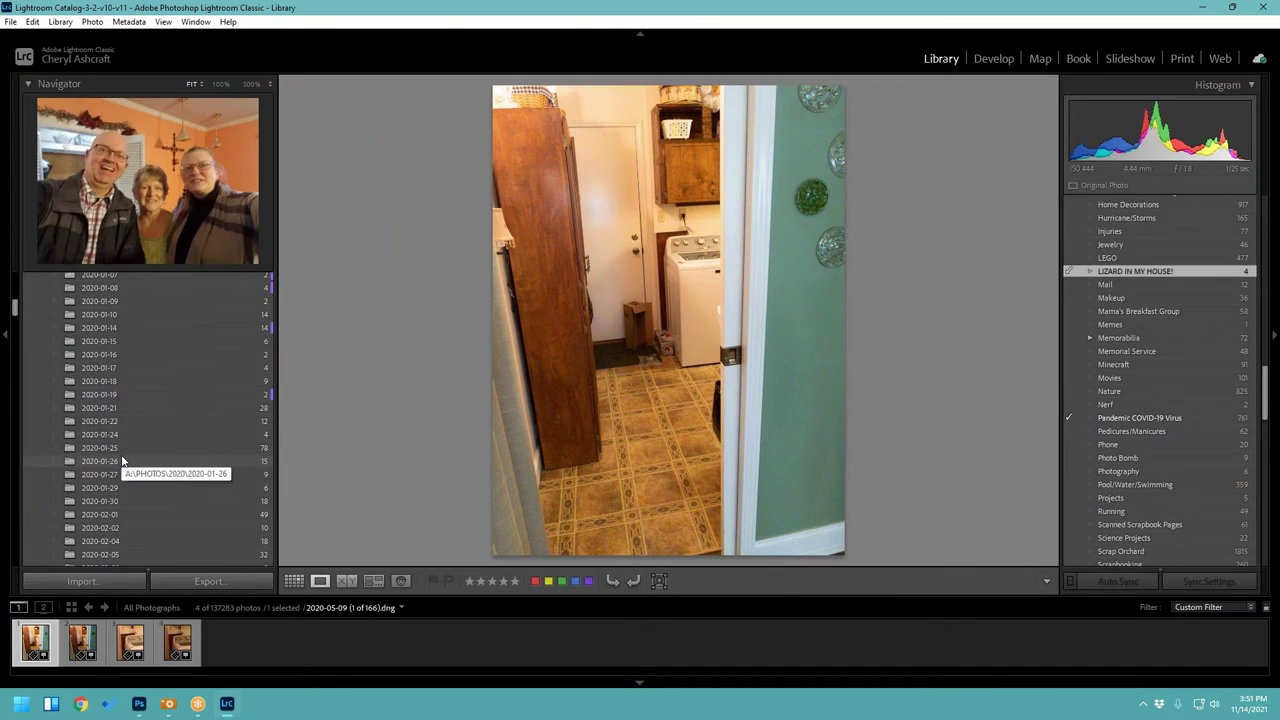
scroll(121, 460, "down", 8)
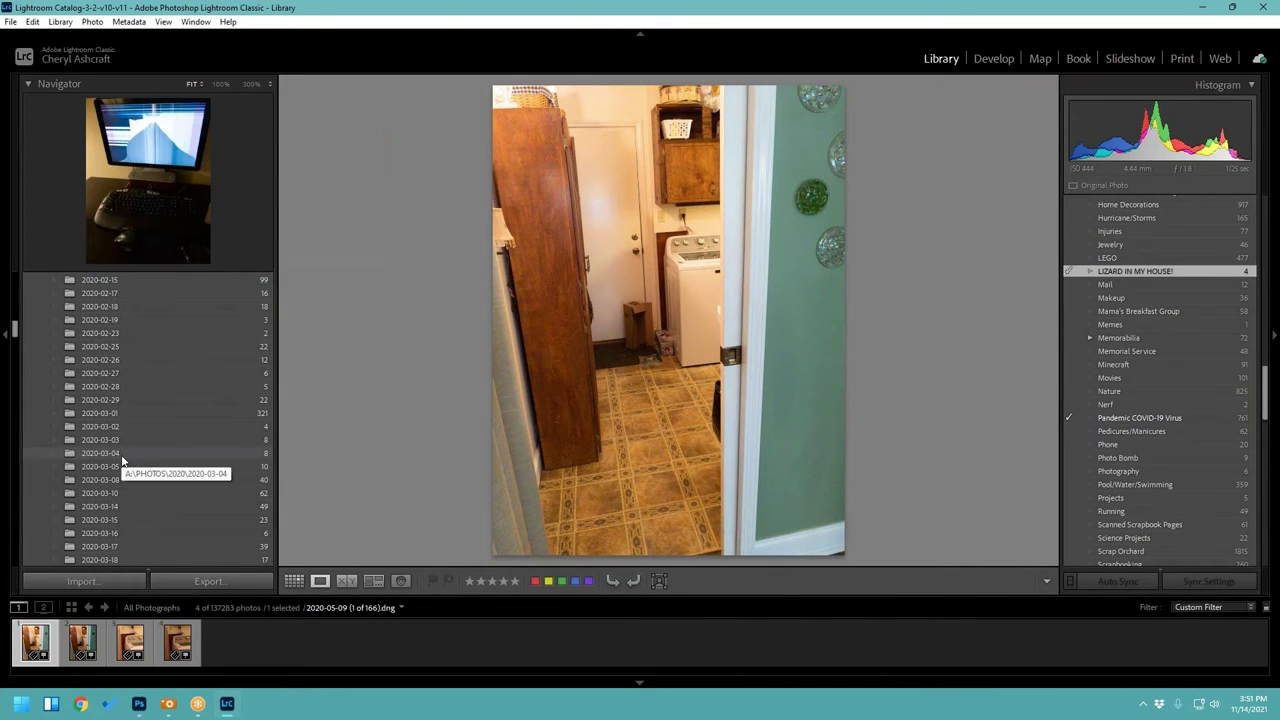
scroll(121, 460, "down", 5)
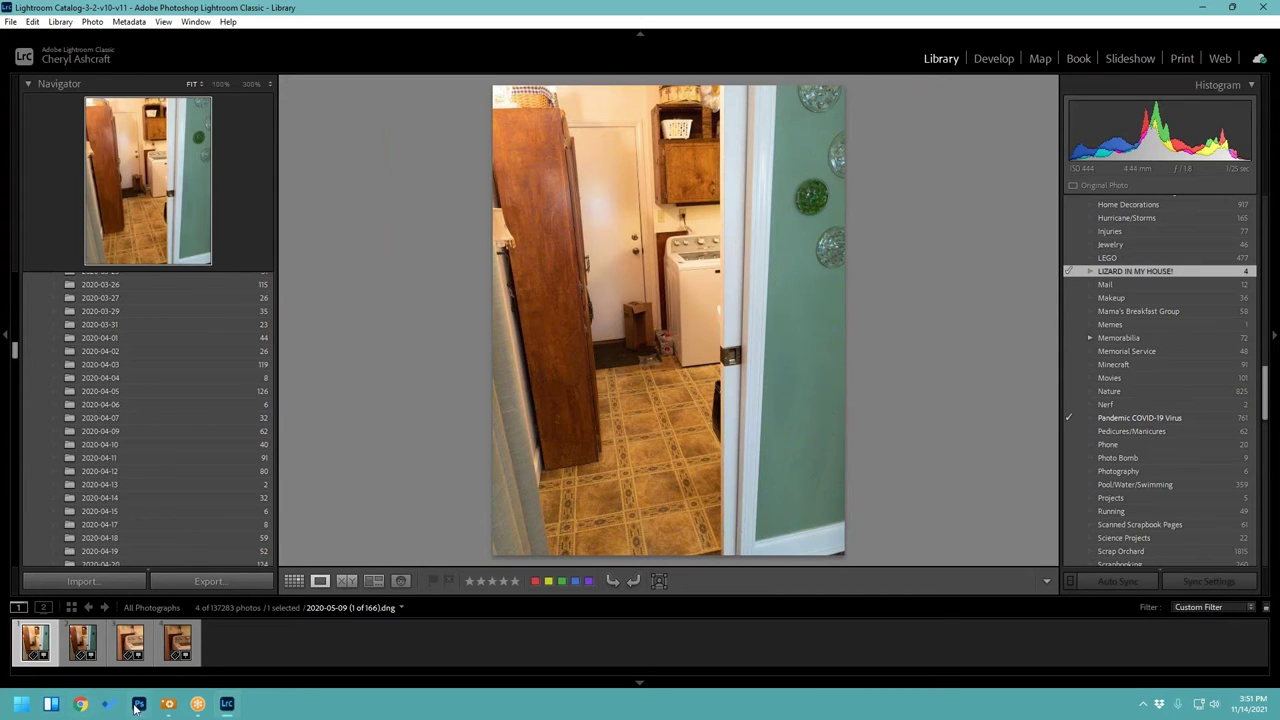
mouse_move(136, 708)
left_click(654, 368)
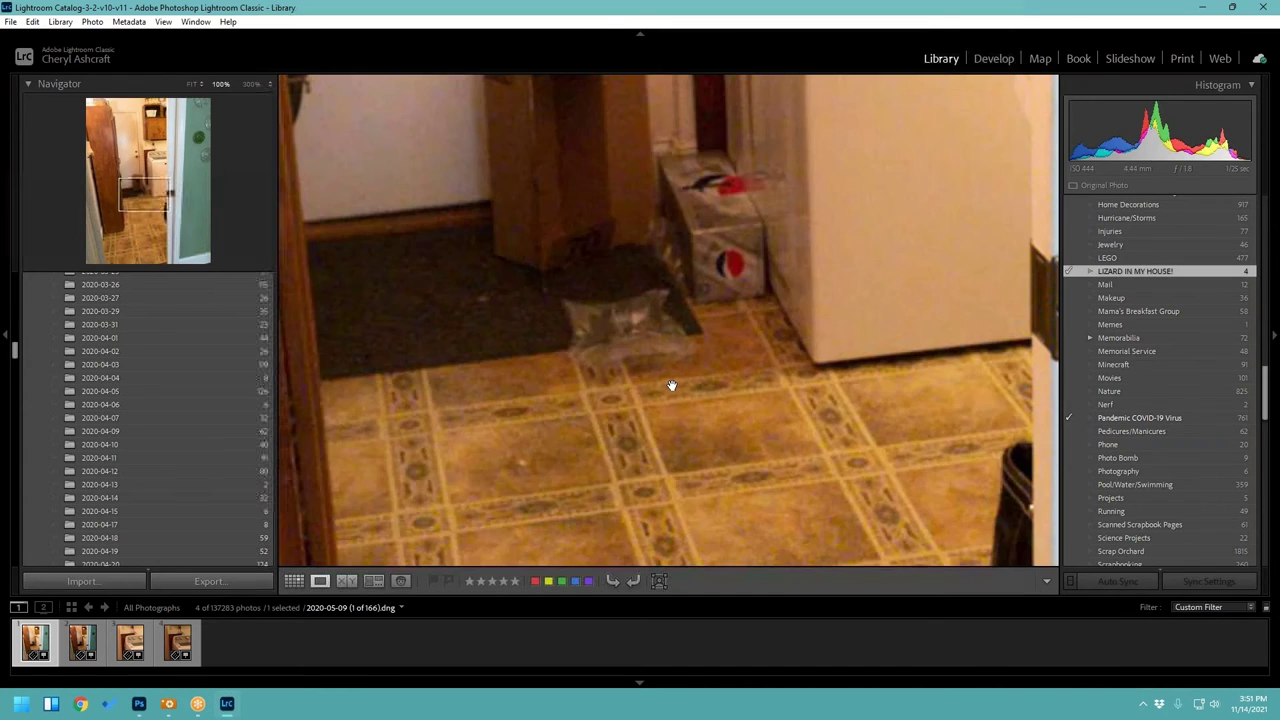
left_click(673, 384)
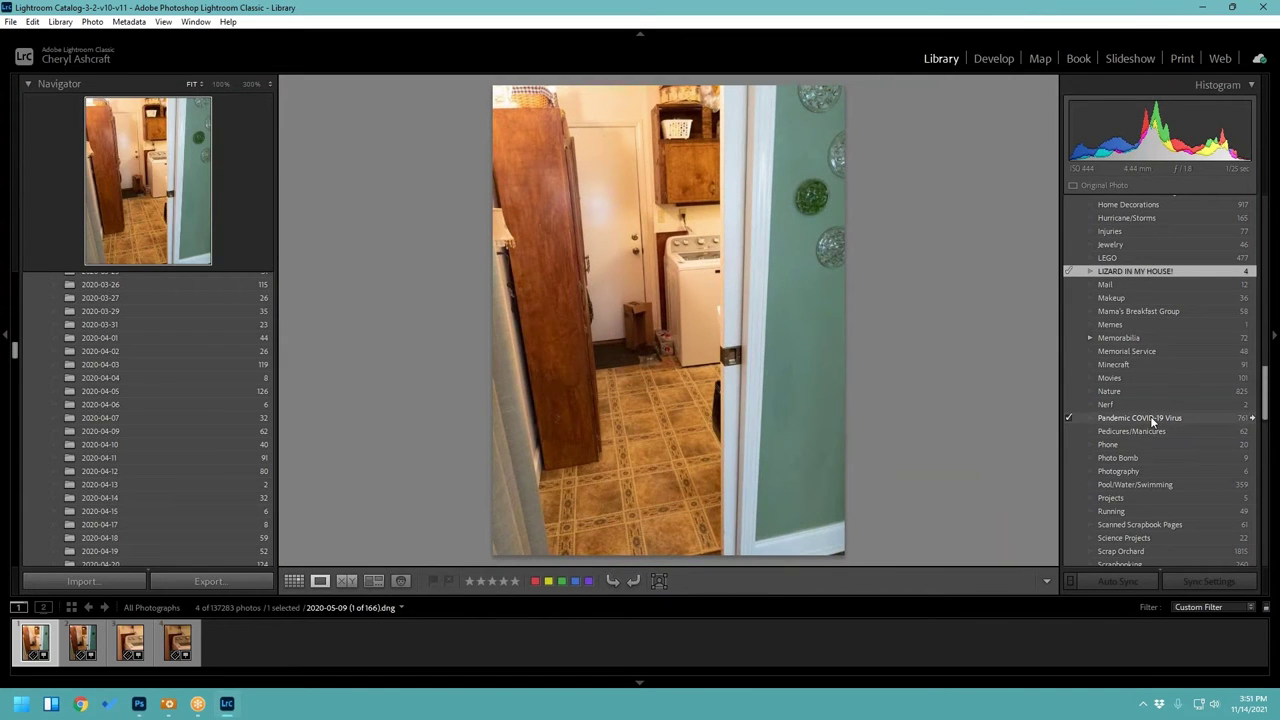
Step: Look through the keyword list from the Family Photos entry to the Sleeping entry
scroll(1190, 388, "up", 3)
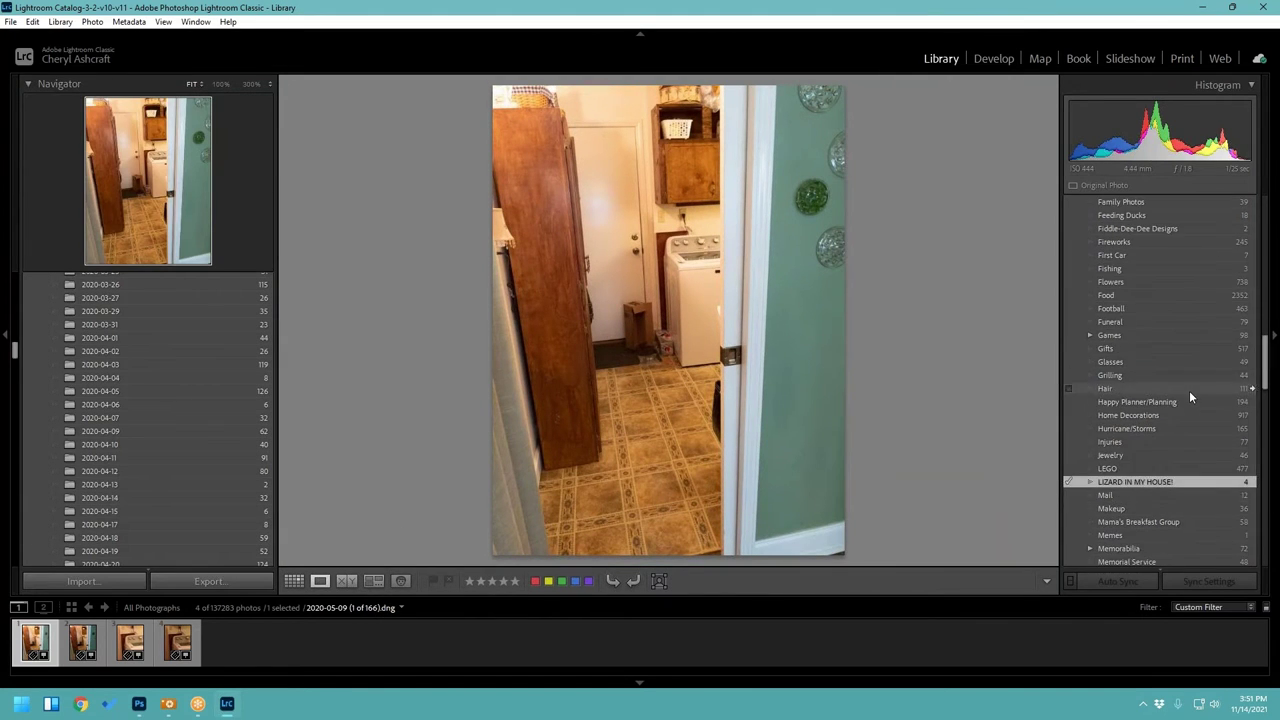
scroll(1200, 475, "down", 3)
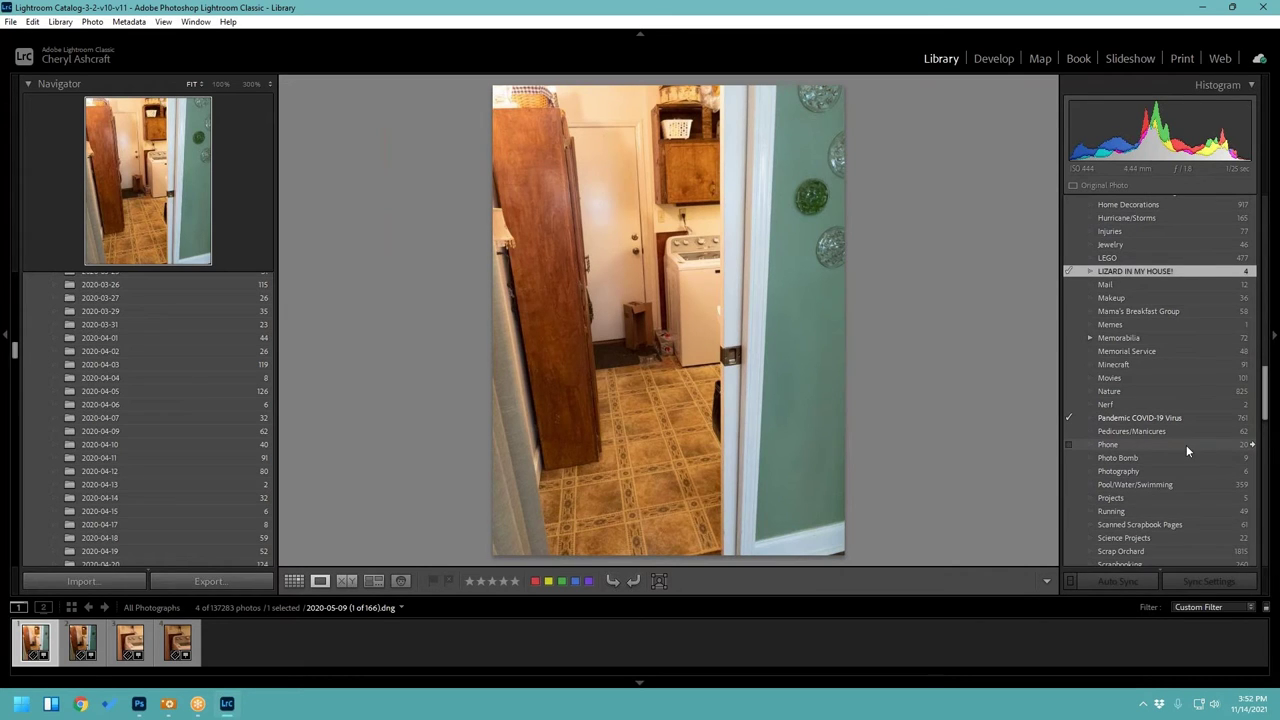
scroll(1180, 445, "down", 3)
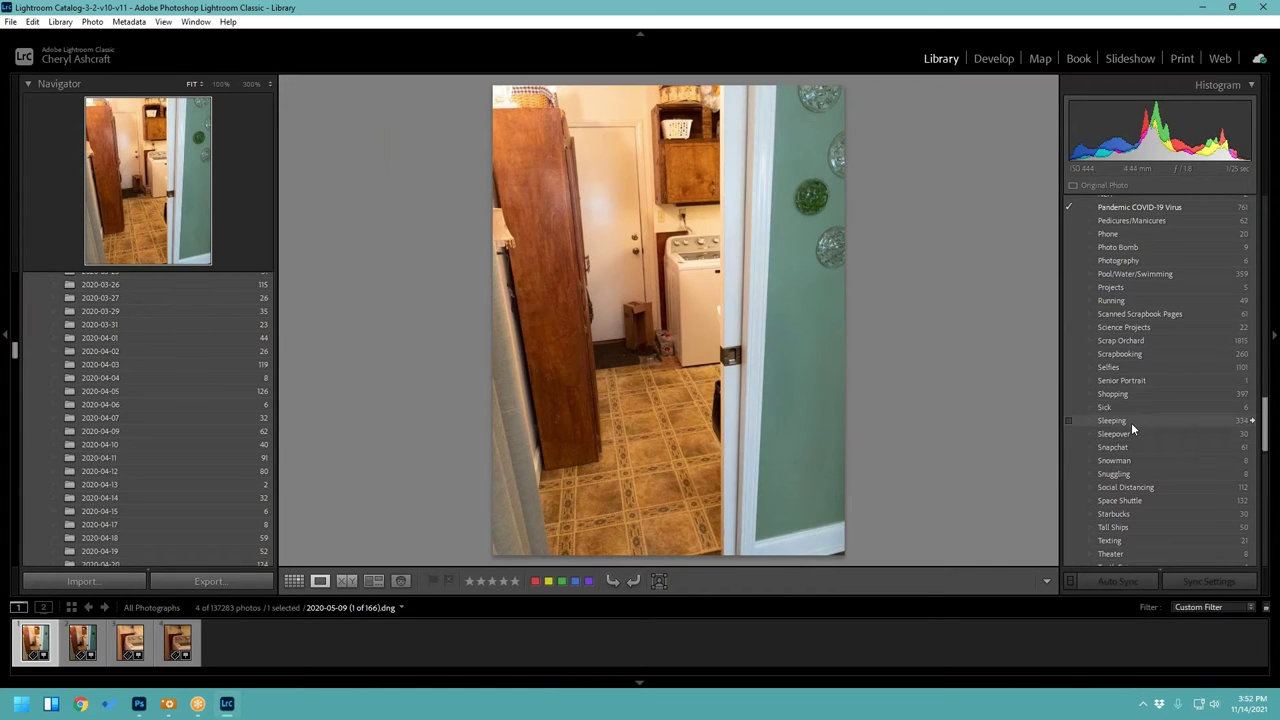
scroll(1131, 422, "up", 10)
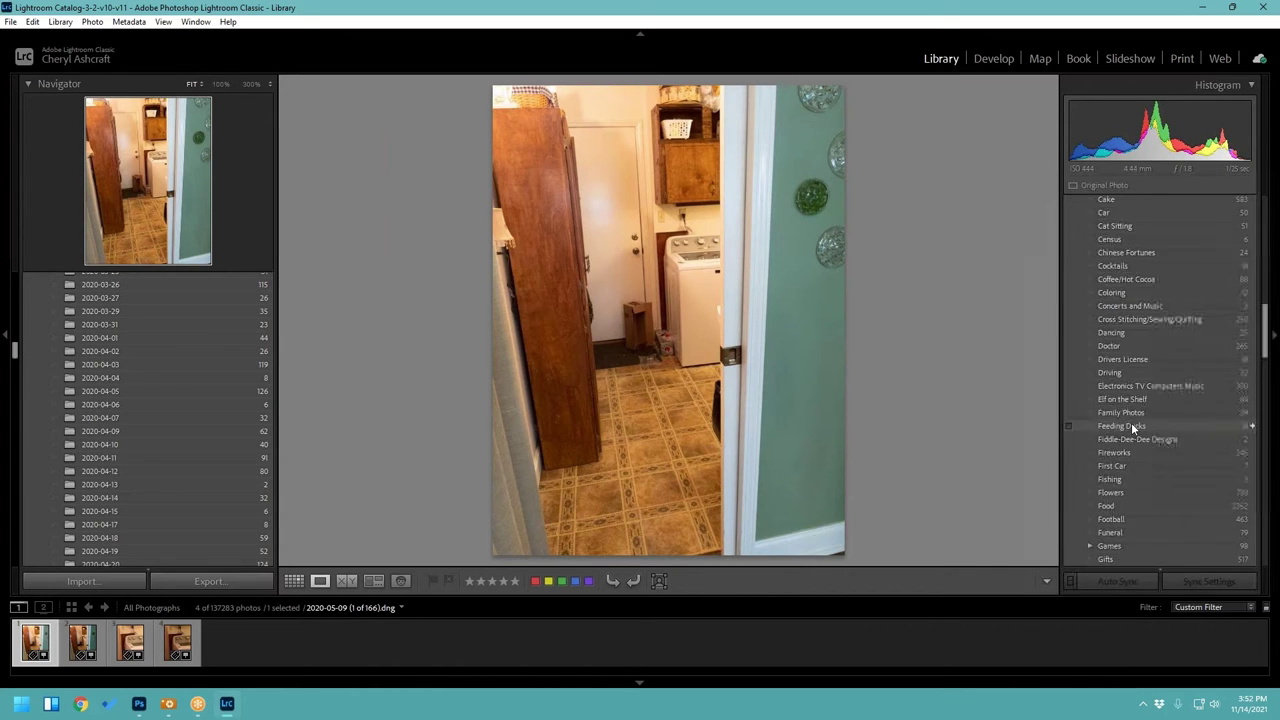
scroll(1131, 422, "down", 5)
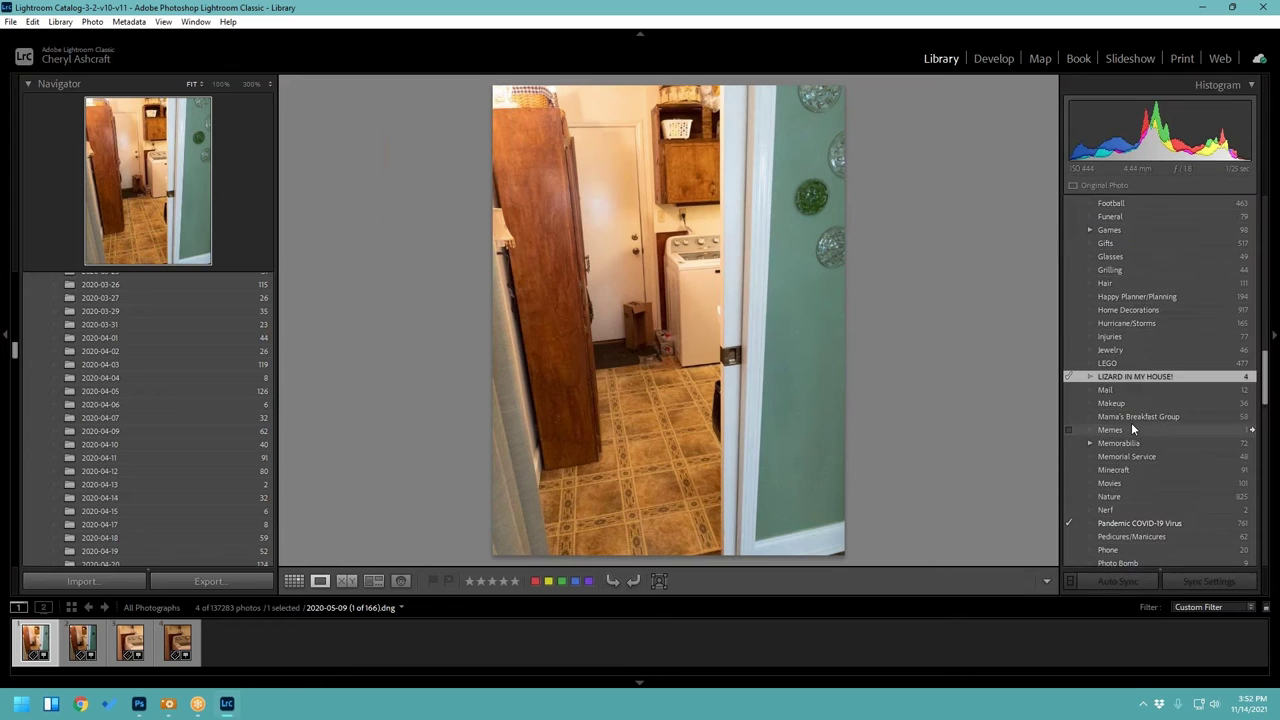
Step: Switch to Photoshop and warp the STAY COZY label's separate drop shadow, reshaping its corners and upper edge so the label looks slightly lifted
left_click(139, 704)
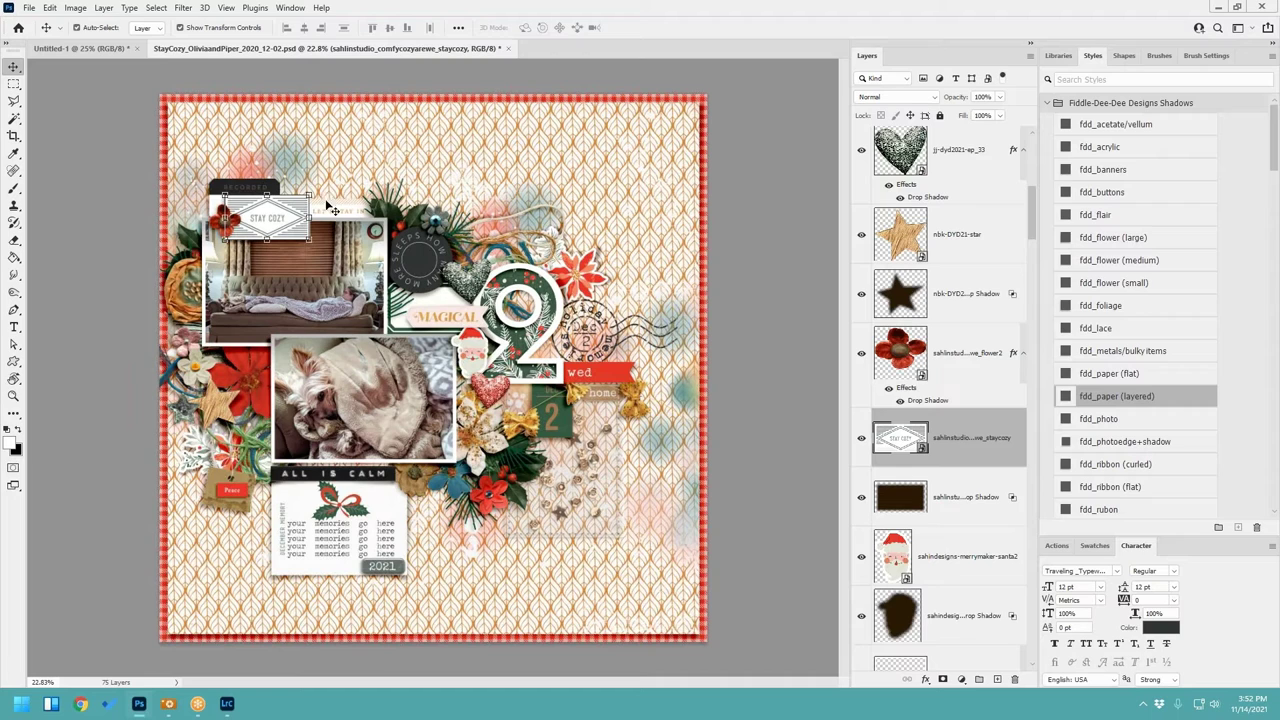
left_click(968, 491)
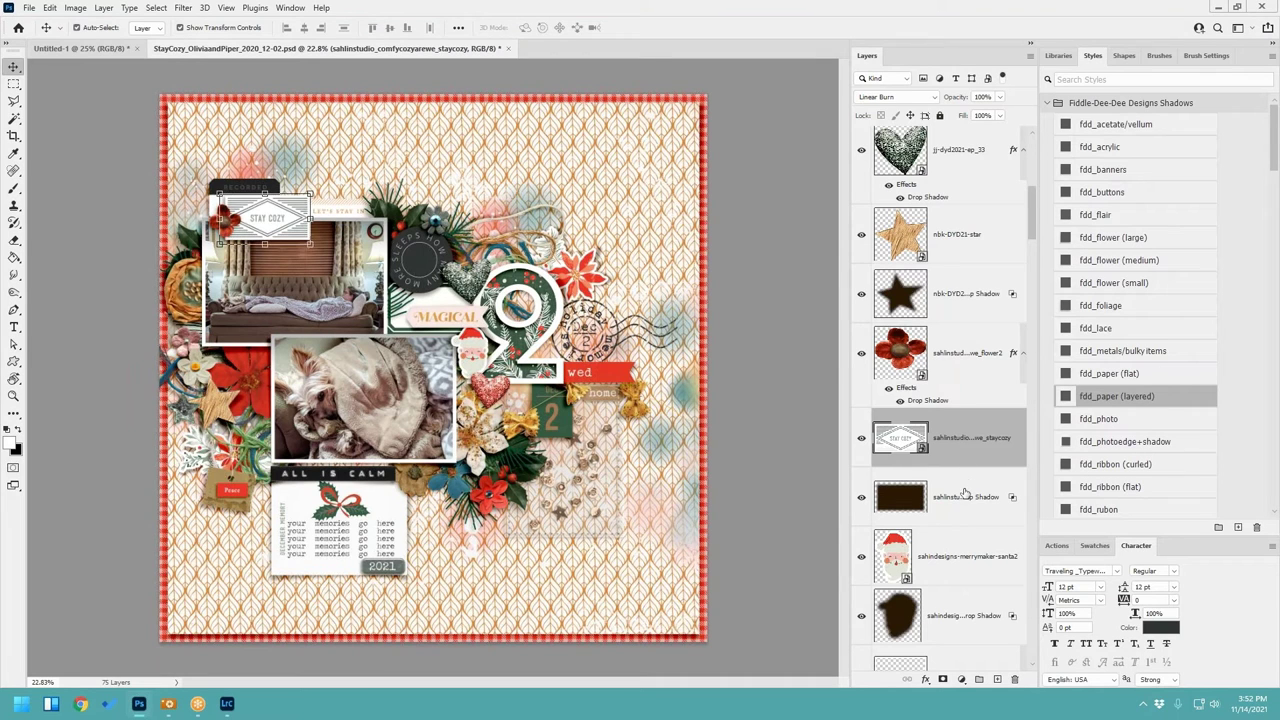
left_click(312, 190)
left_click(597, 27)
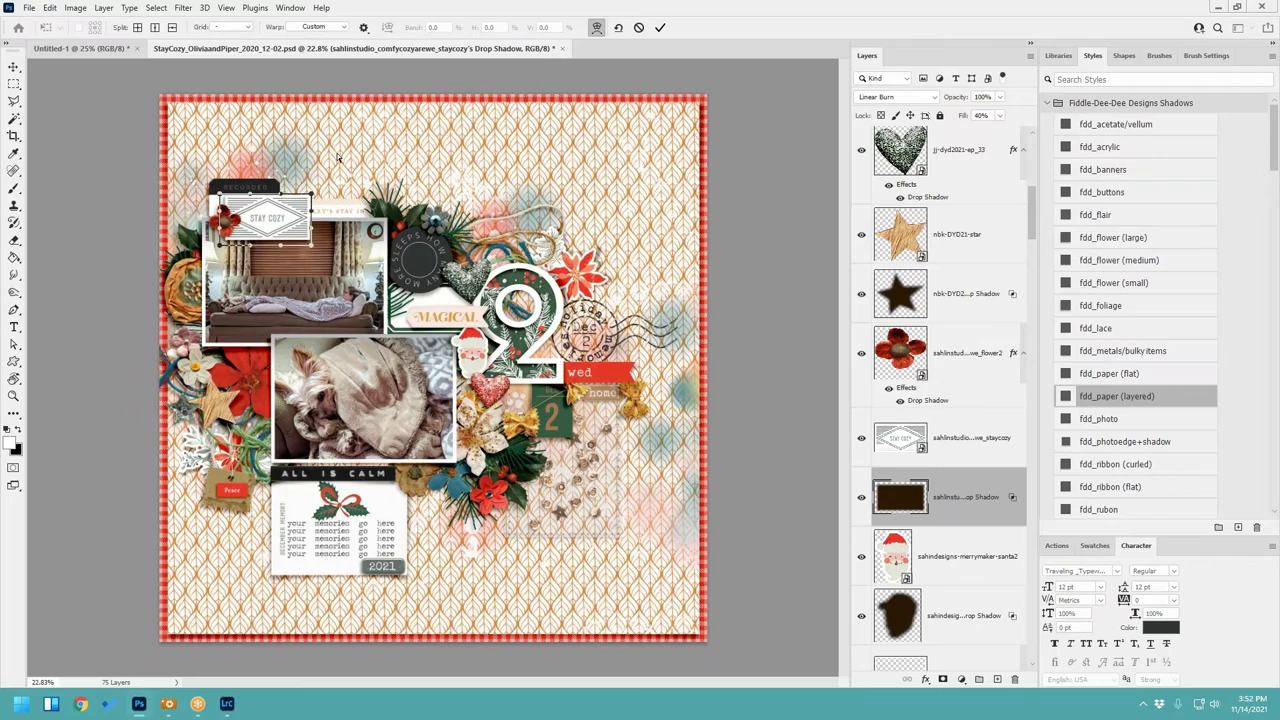
scroll(340, 158, "up", 2)
left_click_drag(296, 184, 301, 187)
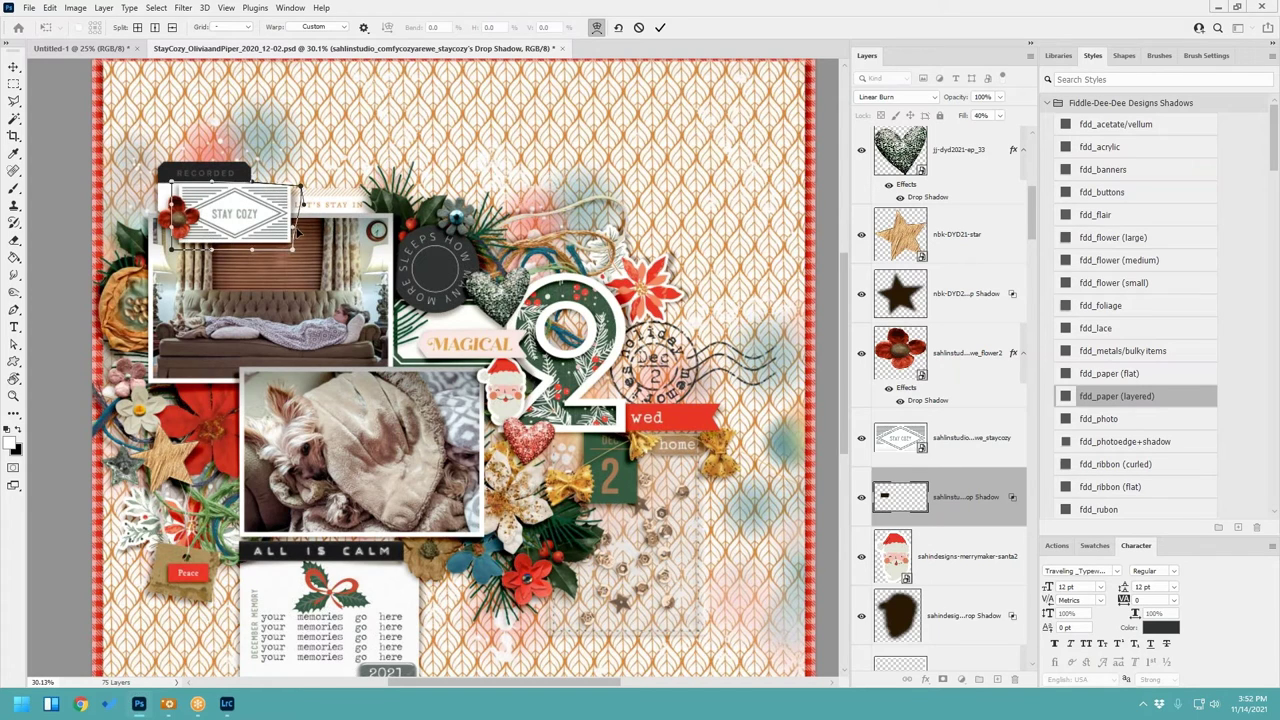
left_click_drag(292, 253, 292, 254)
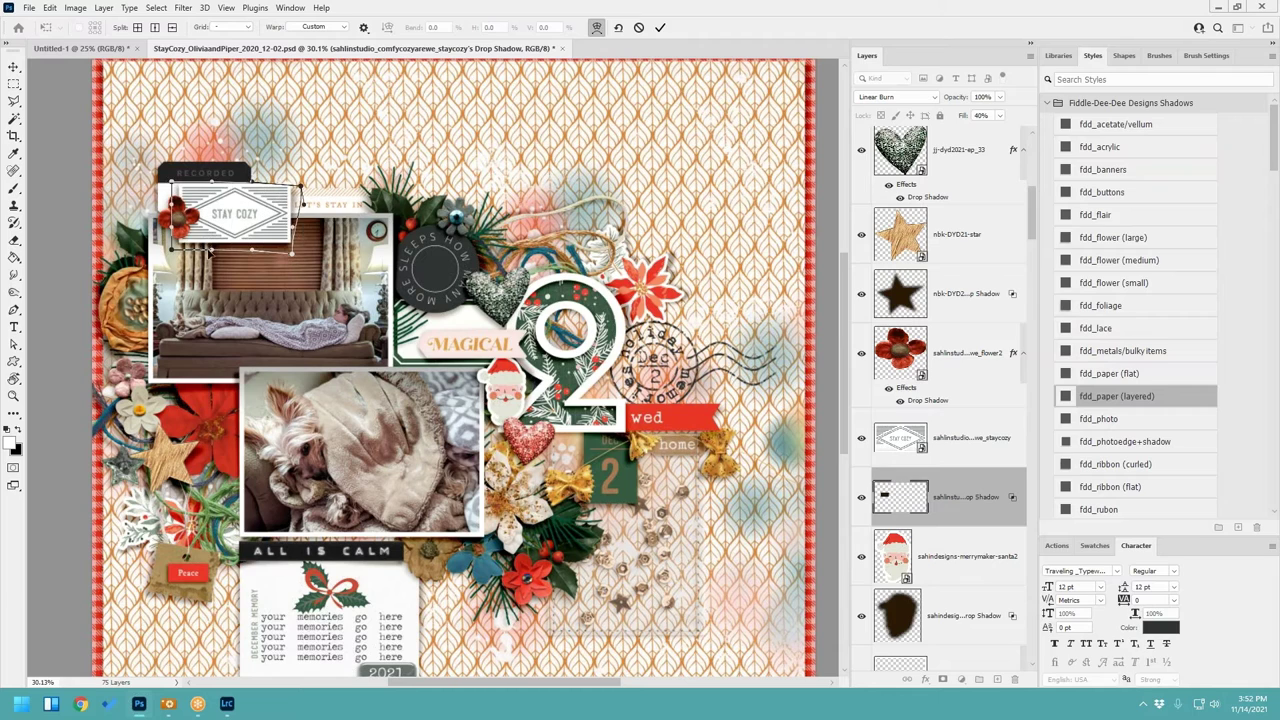
left_click_drag(170, 252, 221, 246)
left_click_drag(170, 185, 172, 185)
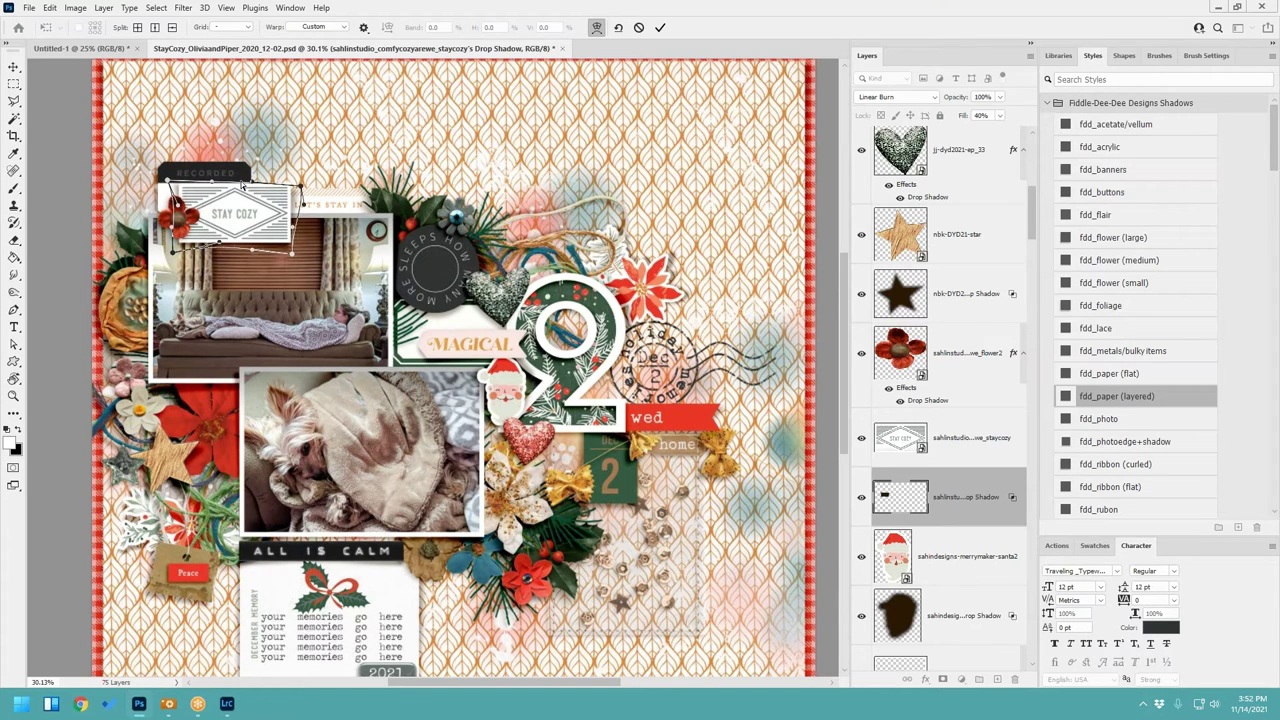
left_click_drag(257, 185, 257, 177)
left_click(657, 27)
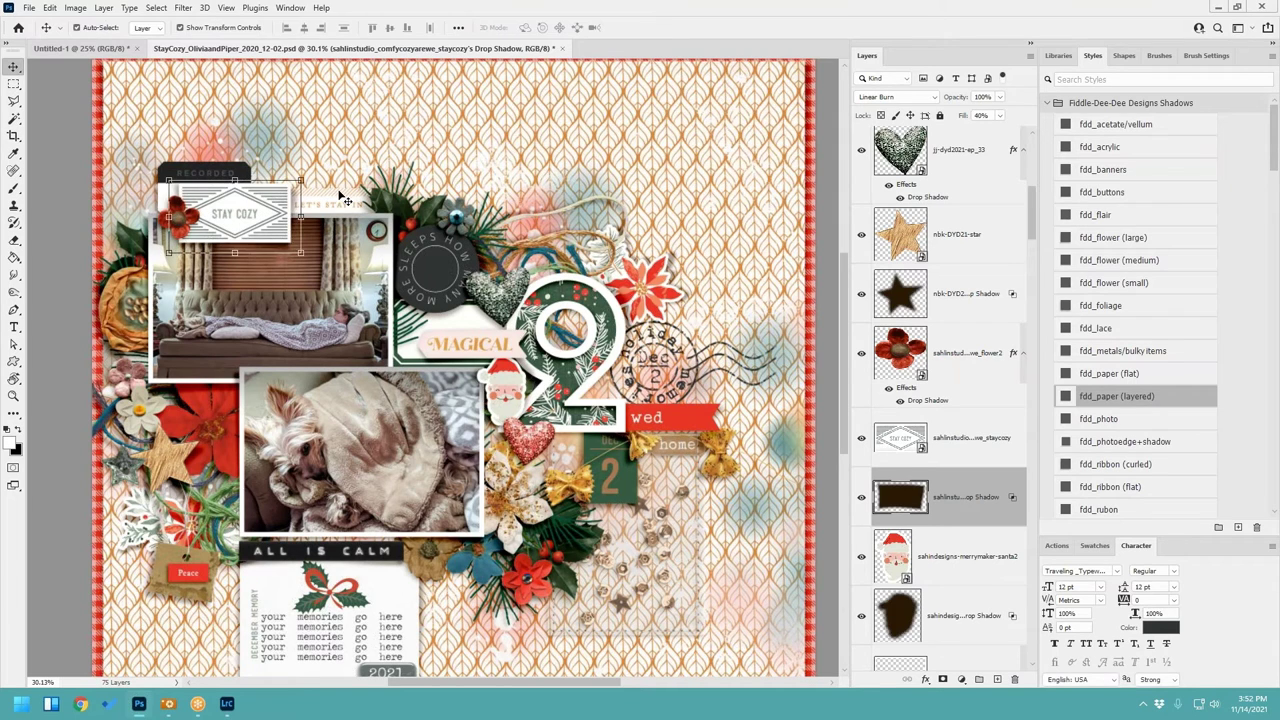
Step: Separate the drop shadow of the "LET'S STAY IN" label onto its own layer
left_click(346, 198)
scroll(1005, 485, "down", 2)
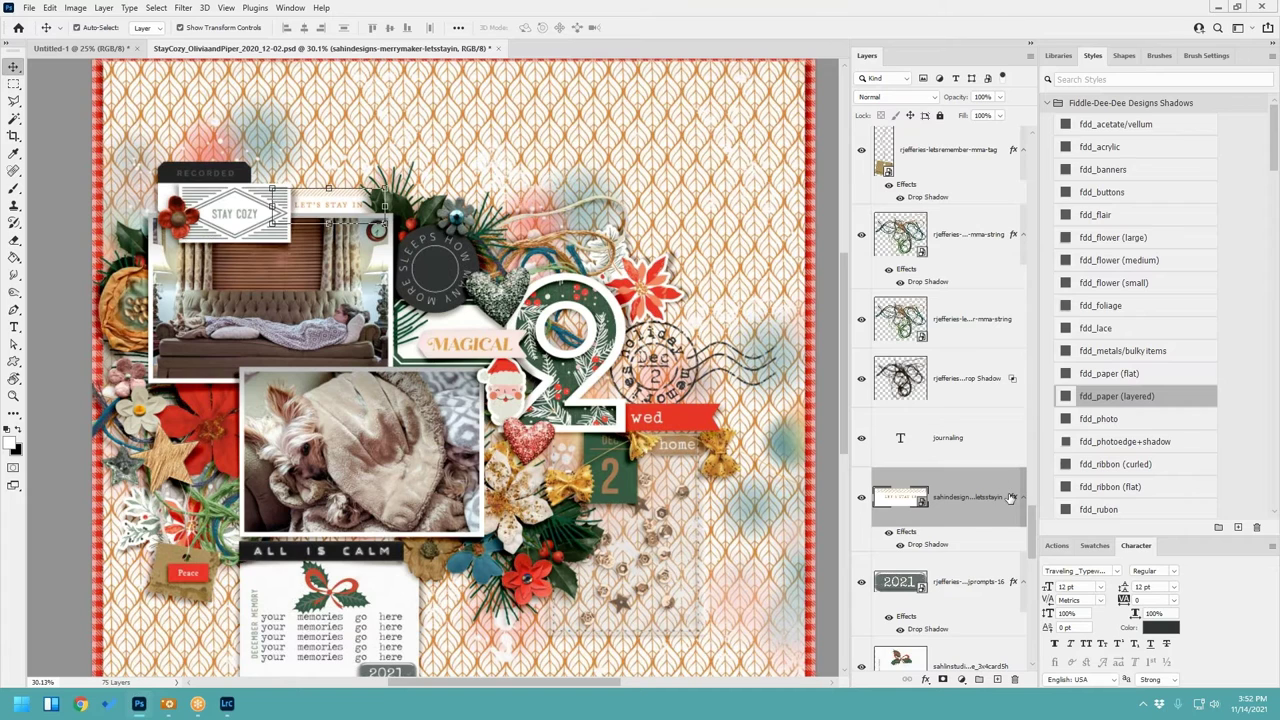
right_click(1012, 497)
left_click(1040, 466)
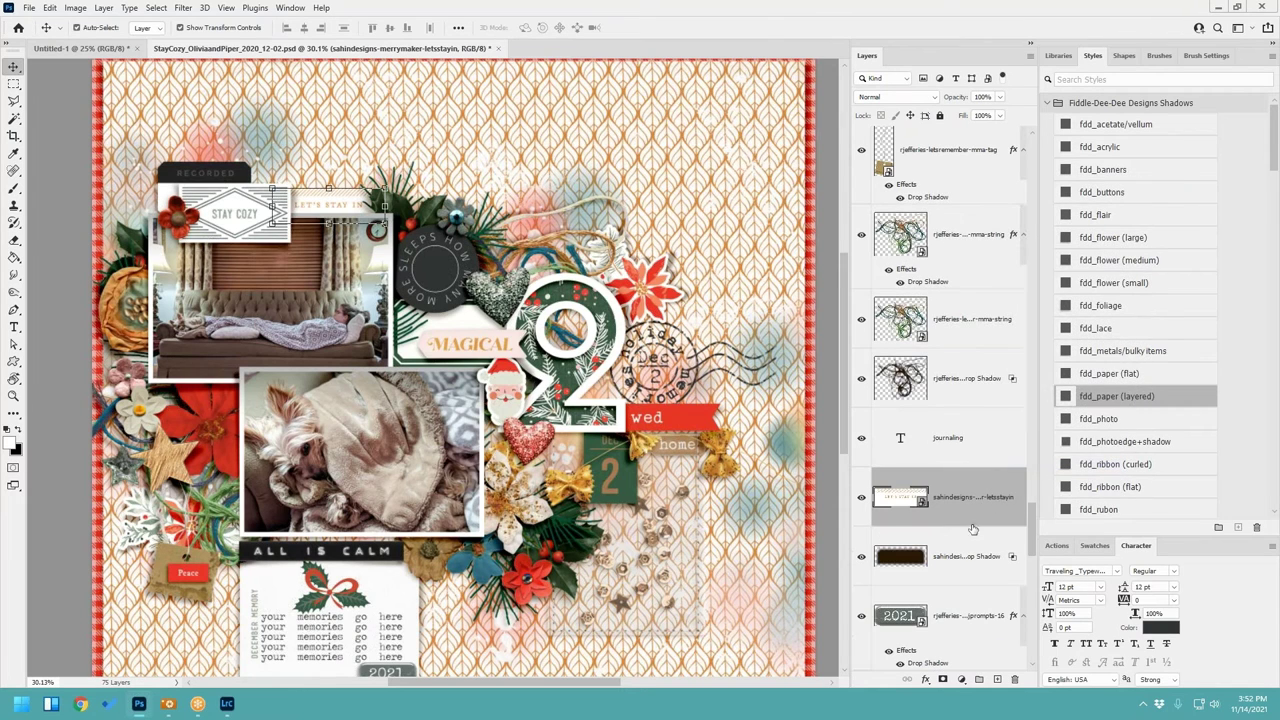
Step: Warp the "LET'S STAY IN" label's shadow layer so its upper edge bulges upward beyond the label
left_click(965, 552)
key("ctrl+t")
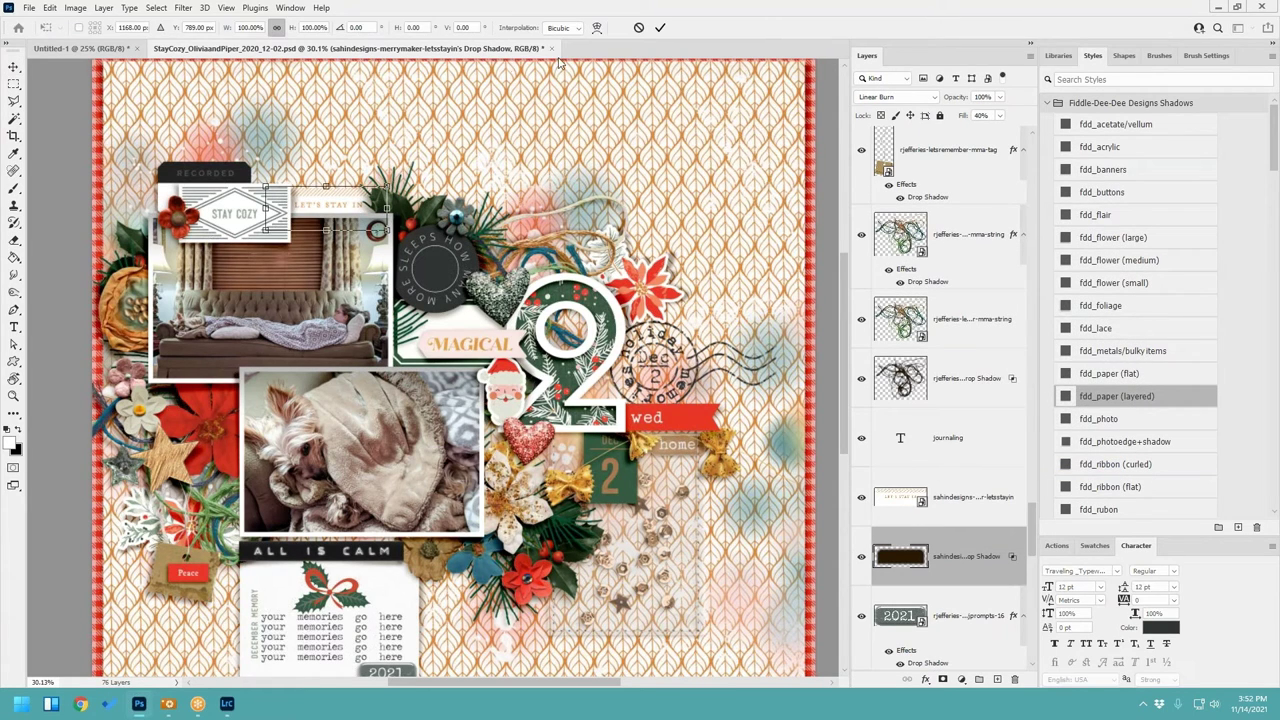
left_click(594, 27)
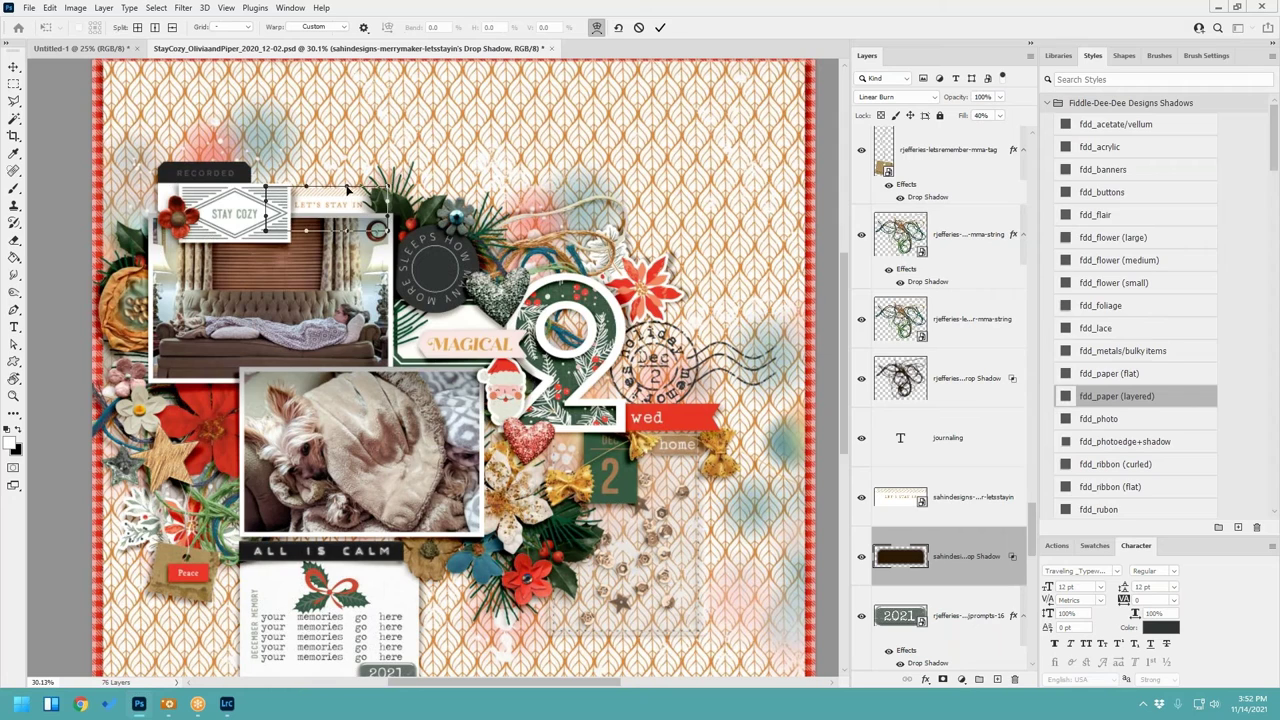
left_click_drag(347, 188, 305, 183)
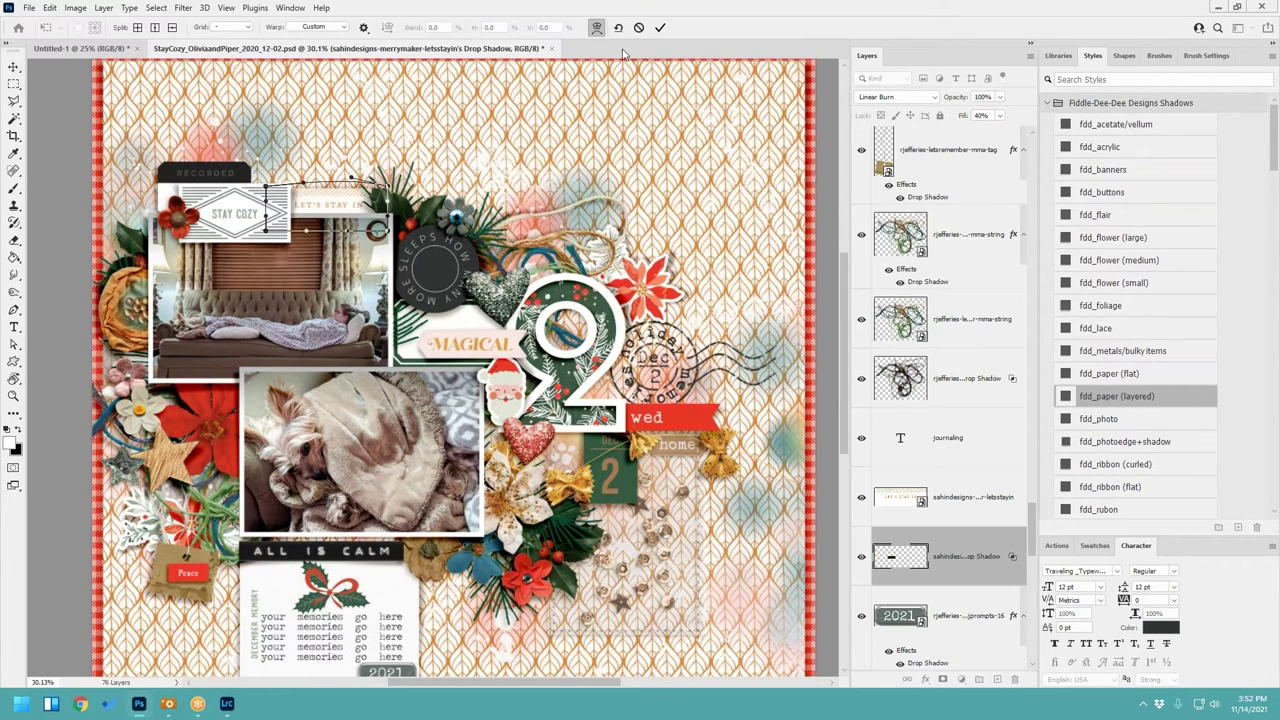
left_click(660, 27)
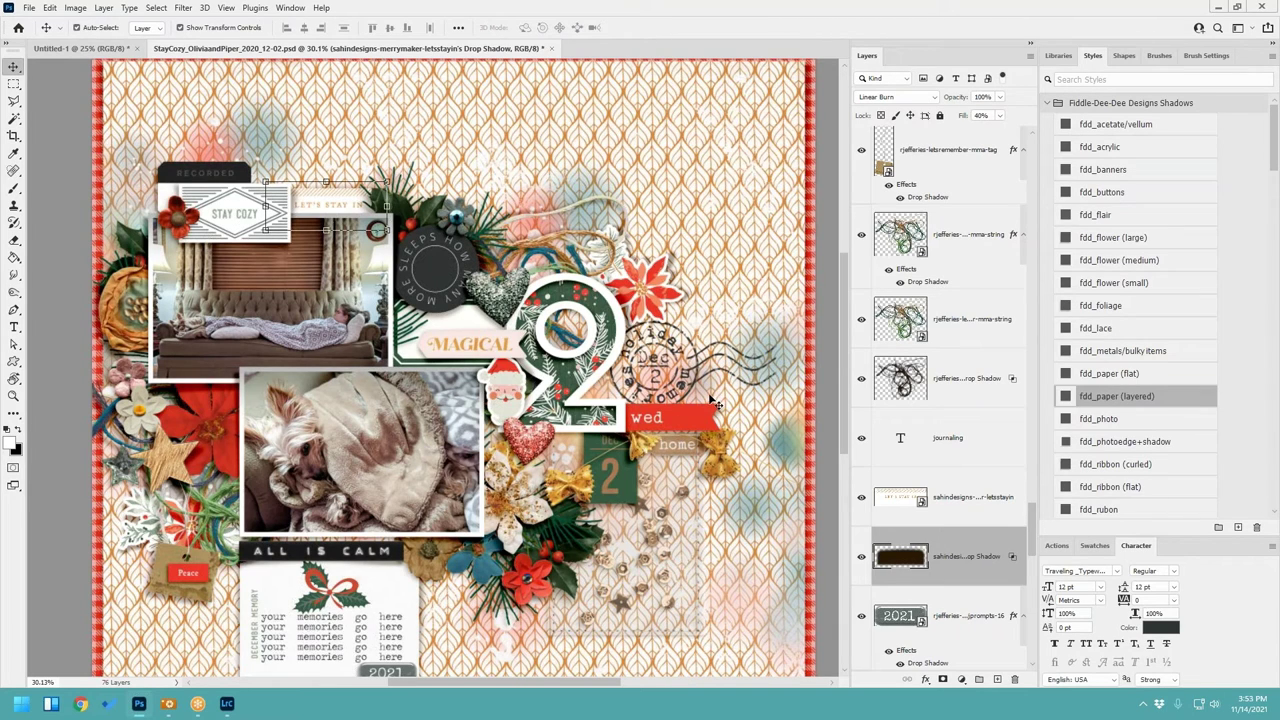
Step: Switch to Lightroom Classic, expand the _PETS keyword group and look through its pet keywords
left_click(227, 706)
scroll(1181, 298, "up", 10)
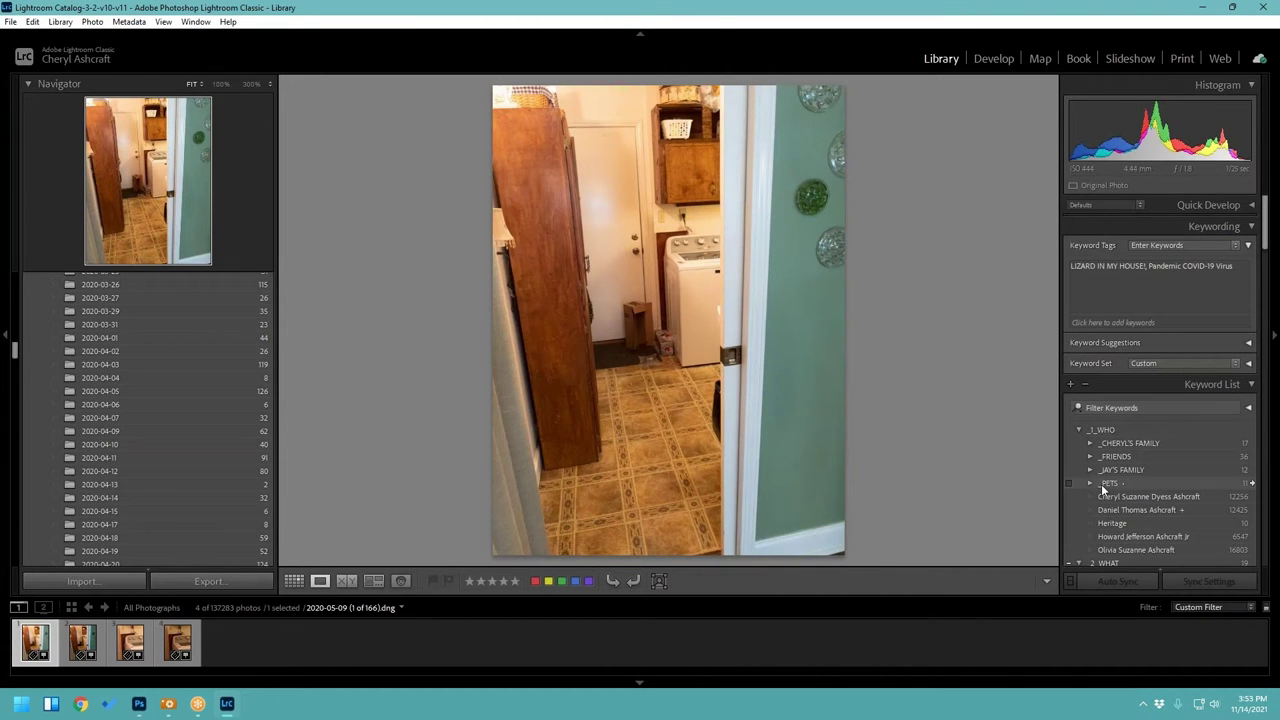
left_click(1090, 485)
scroll(1156, 467, "down", 3)
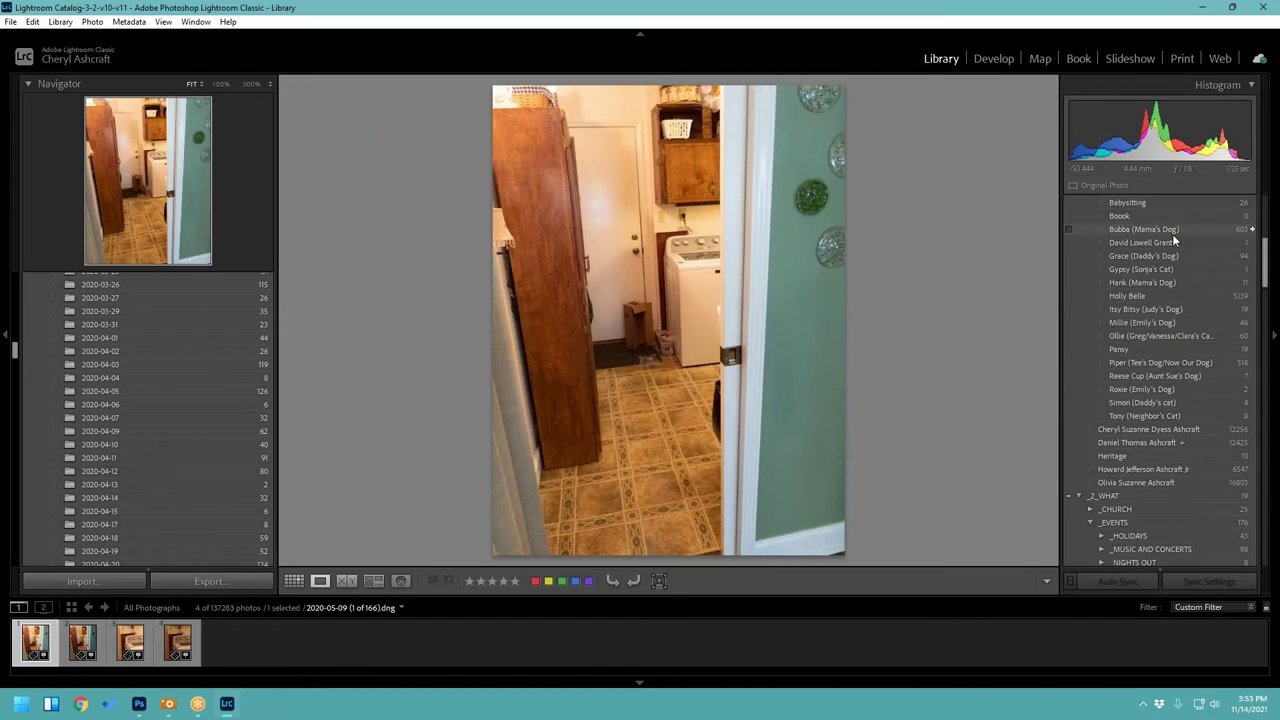
scroll(1178, 260, "up", 1)
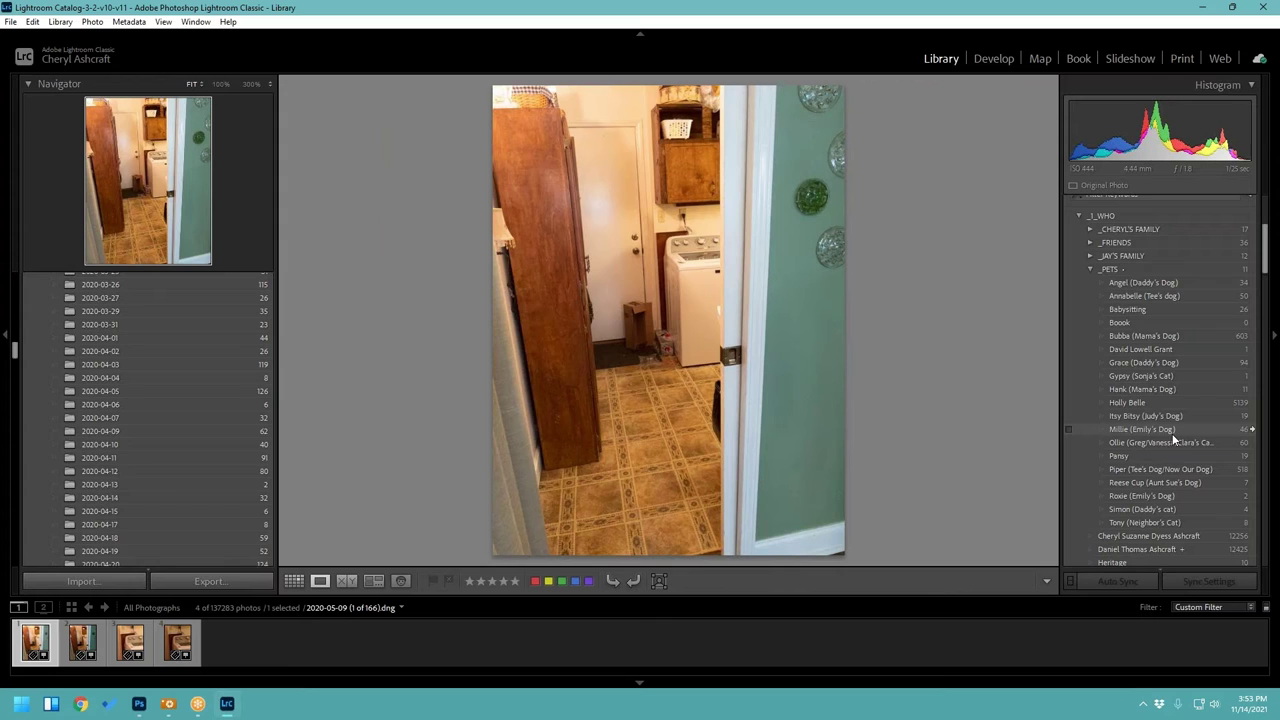
scroll(1180, 458, "up", 2)
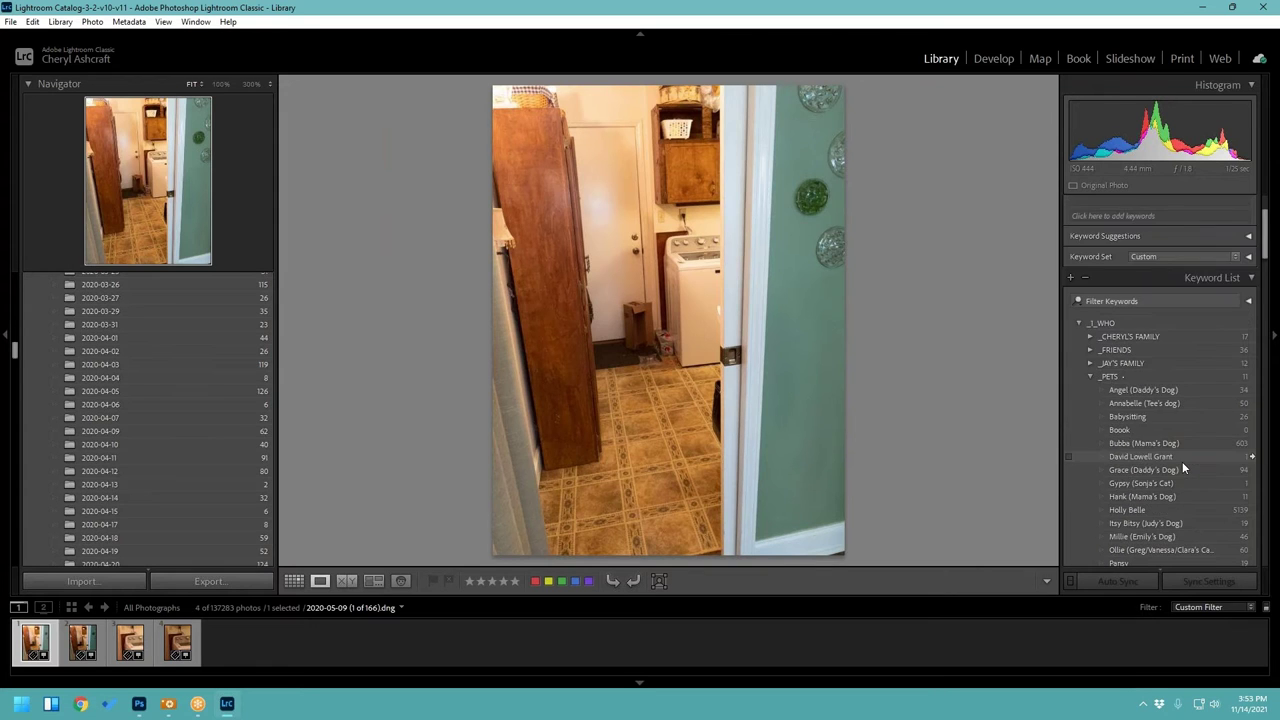
scroll(1182, 461, "down", 4)
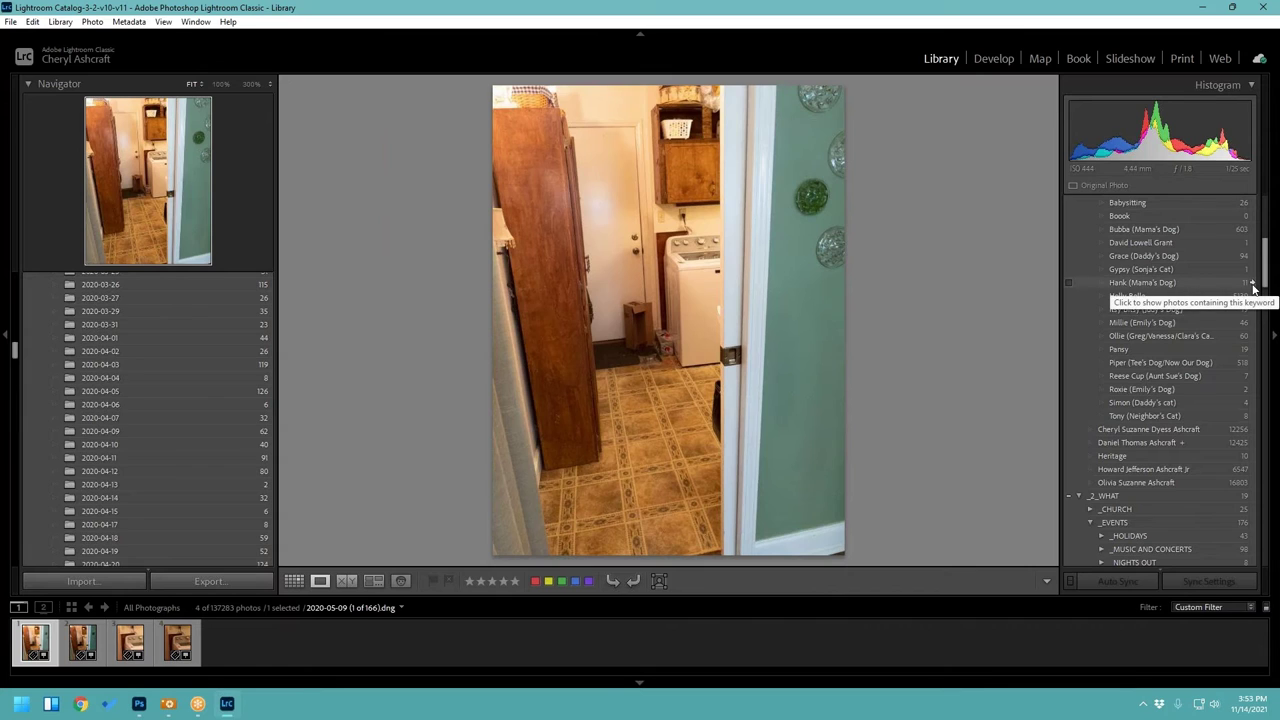
left_click(1252, 231)
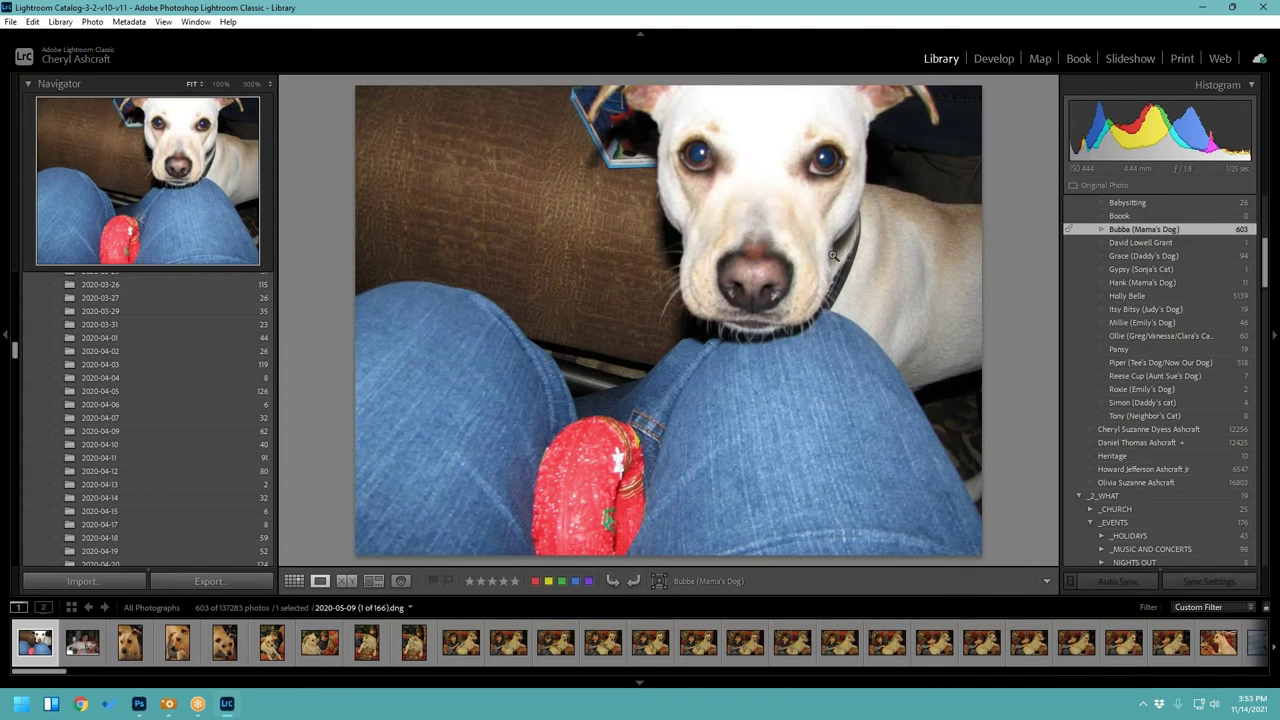
left_click(294, 581)
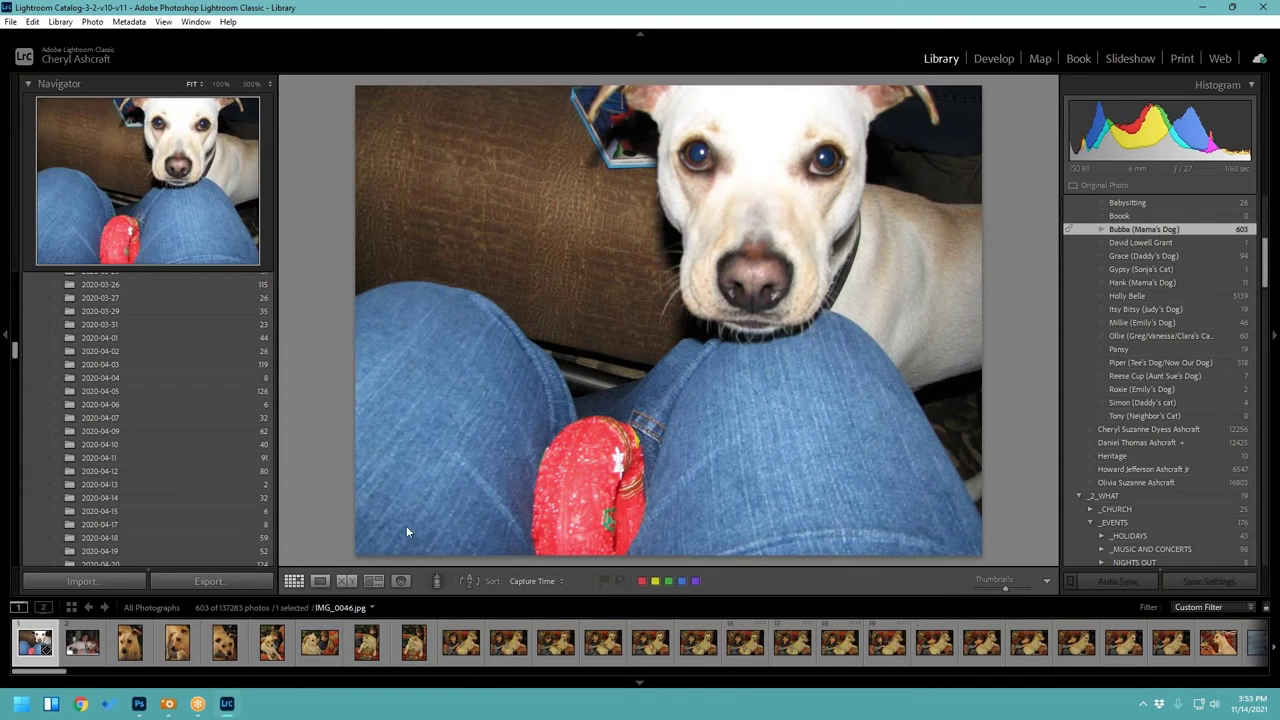
left_click_drag(1053, 222, 1044, 546)
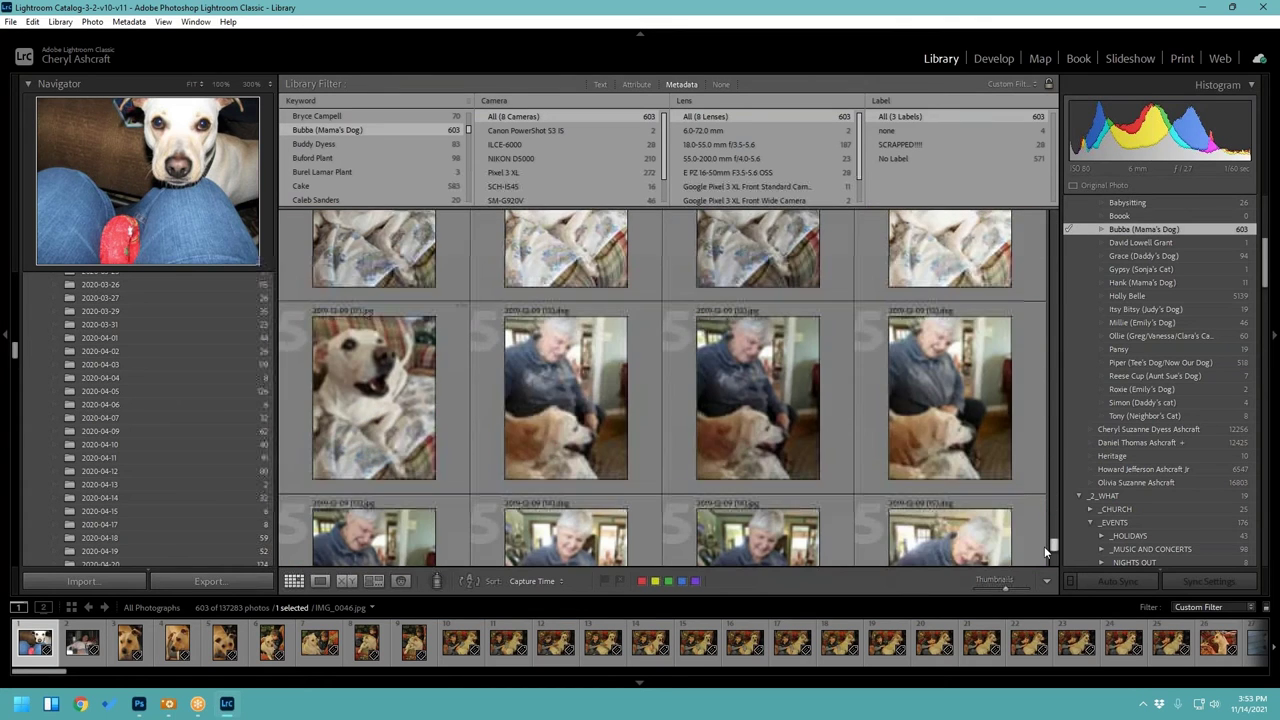
left_click_drag(1043, 498, 850, 454)
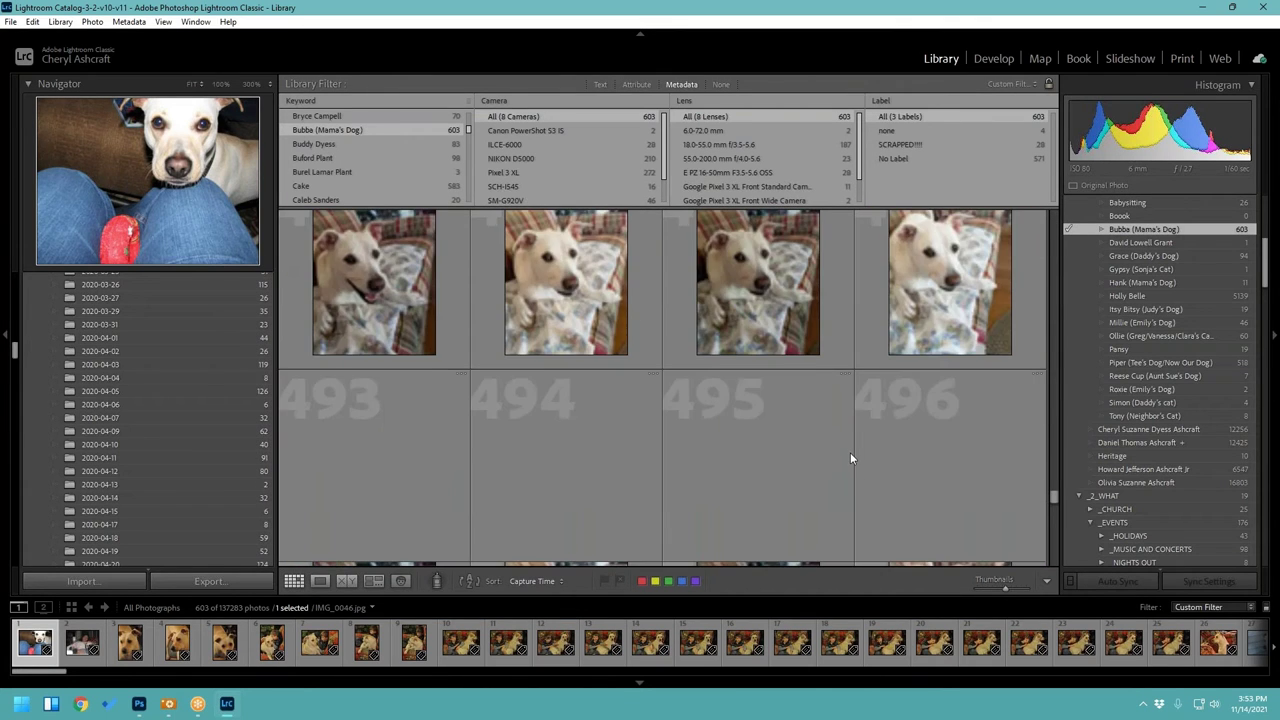
scroll(850, 458, "up", 10)
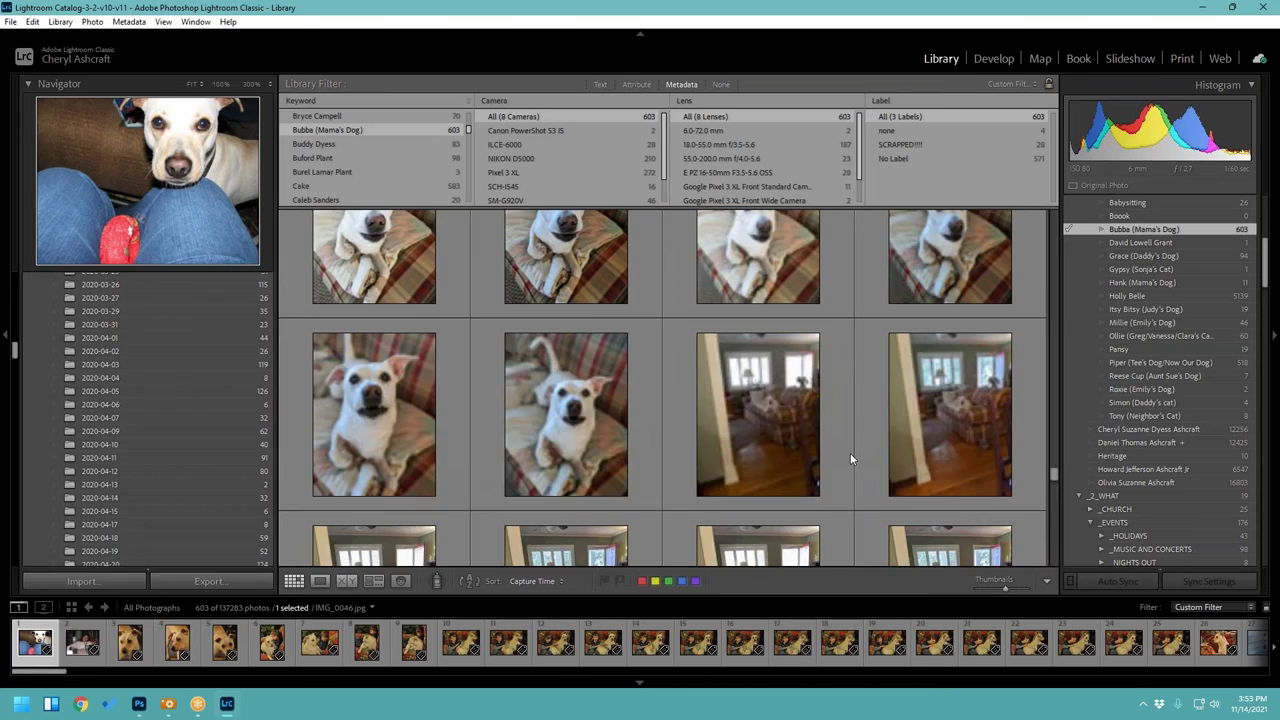
scroll(854, 445, "up", 8)
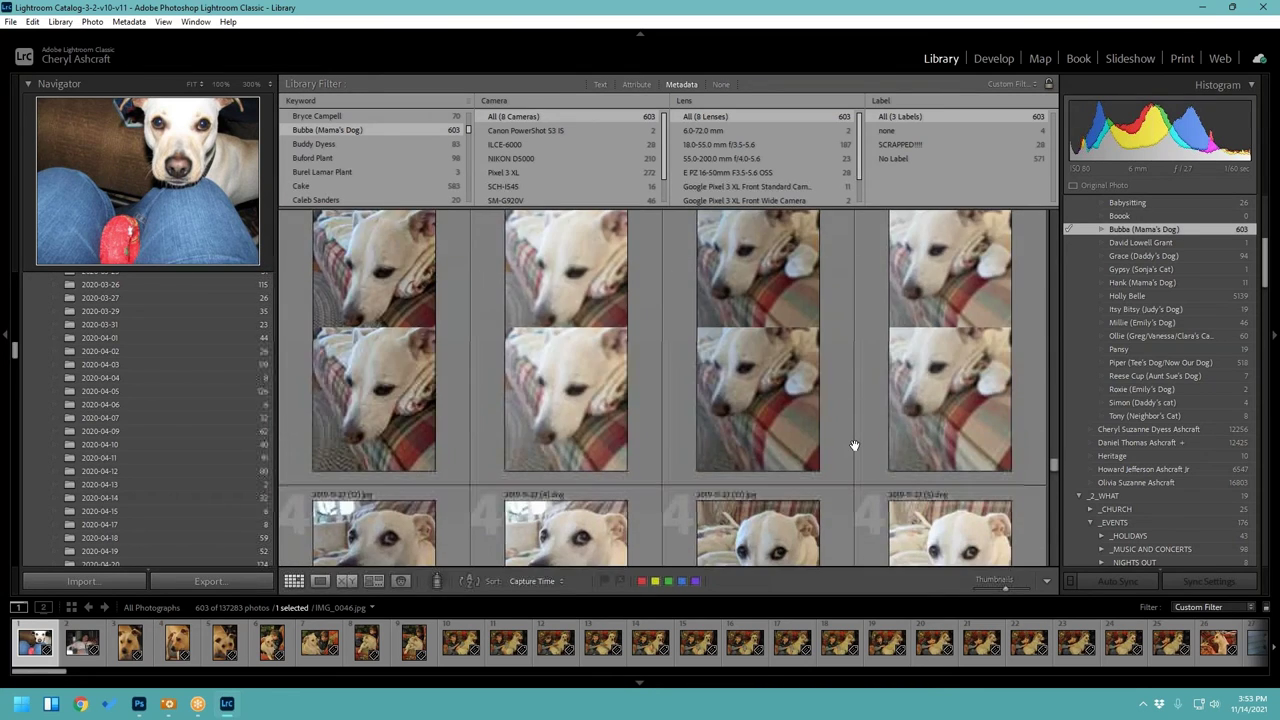
scroll(854, 445, "up", 8)
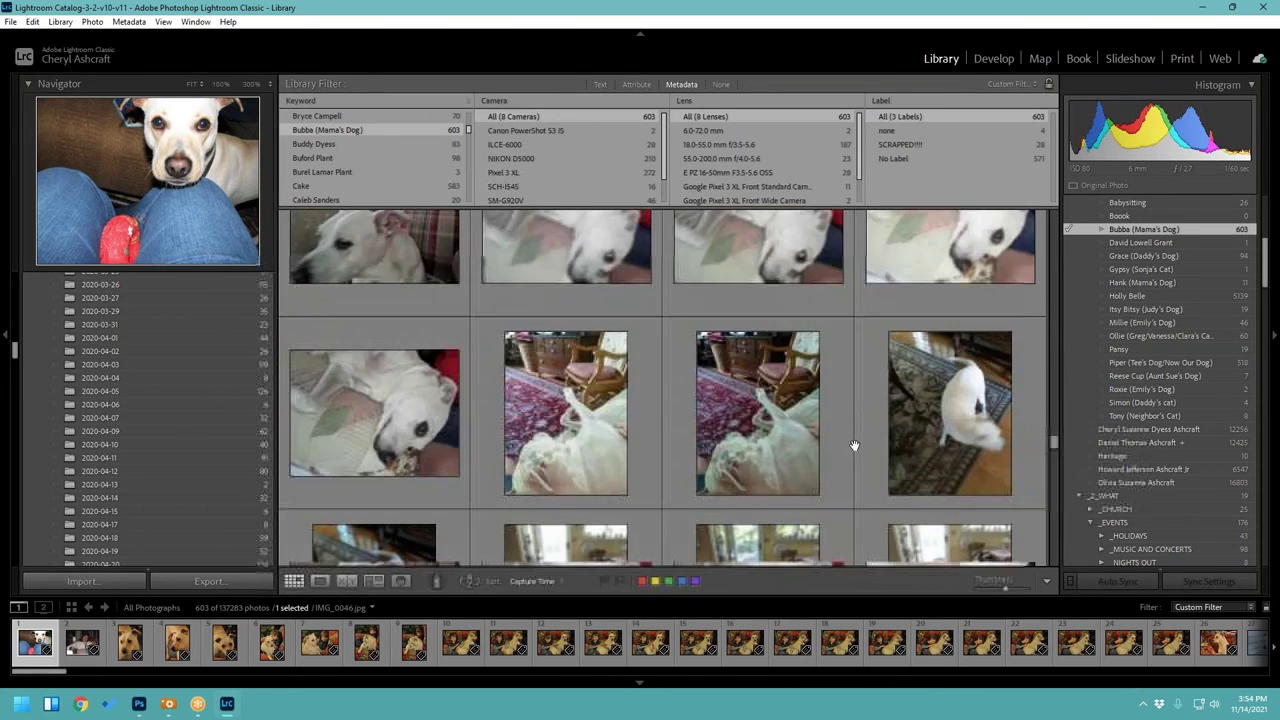
scroll(854, 445, "up", 8)
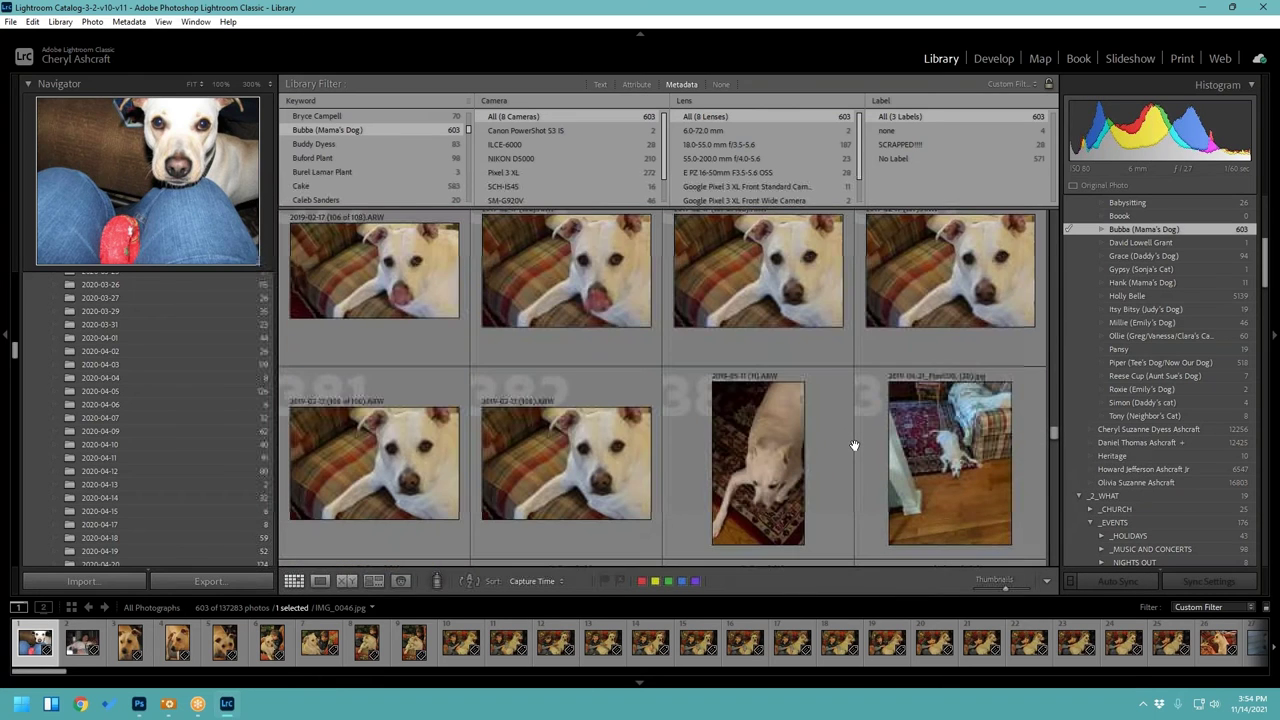
scroll(854, 445, "up", 8)
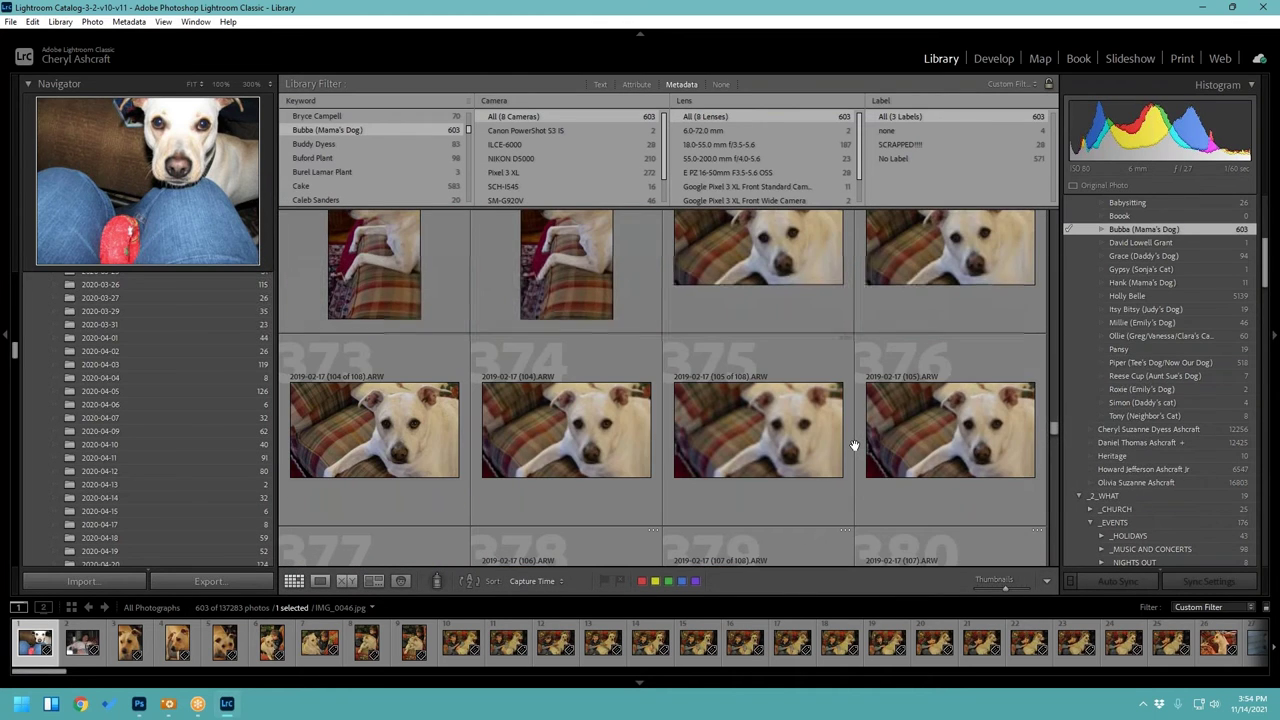
double_click(770, 435)
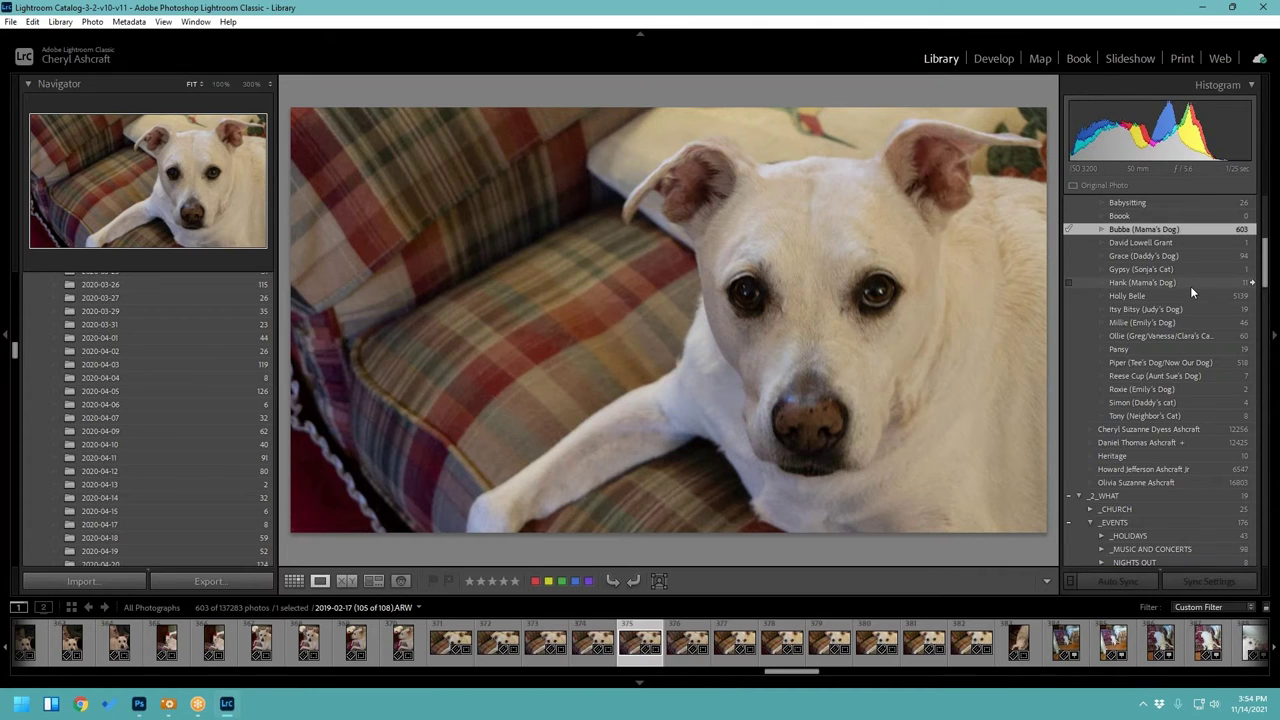
Step: Show the photos tagged "Hank (Mama's Dog)" and view the first three, inspecting the second at 100%
left_click(1254, 283)
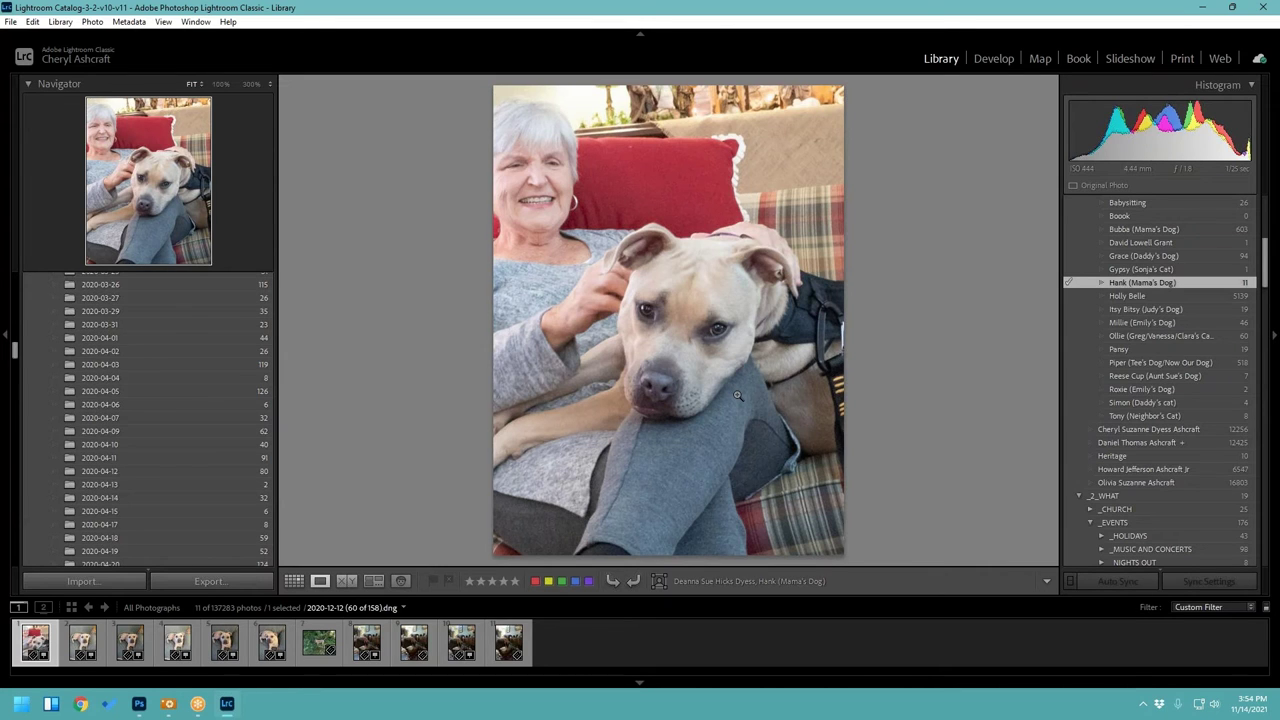
key("Right")
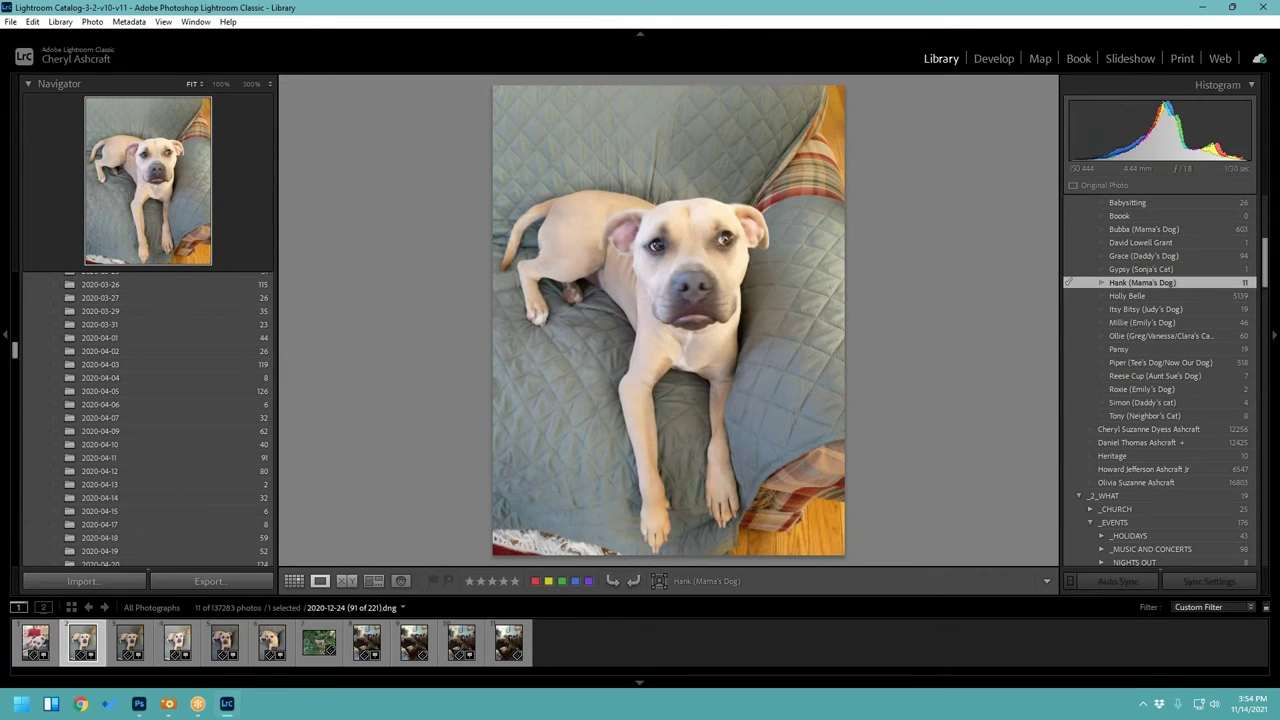
left_click(684, 342)
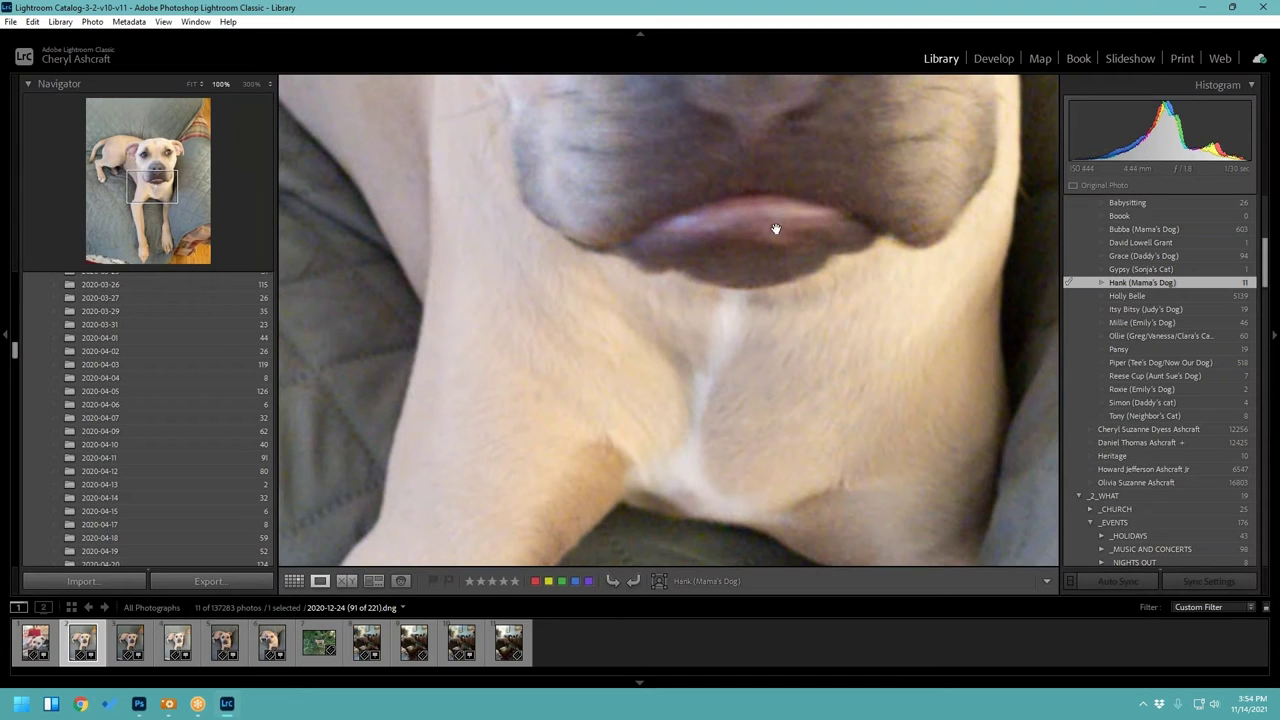
left_click(750, 281)
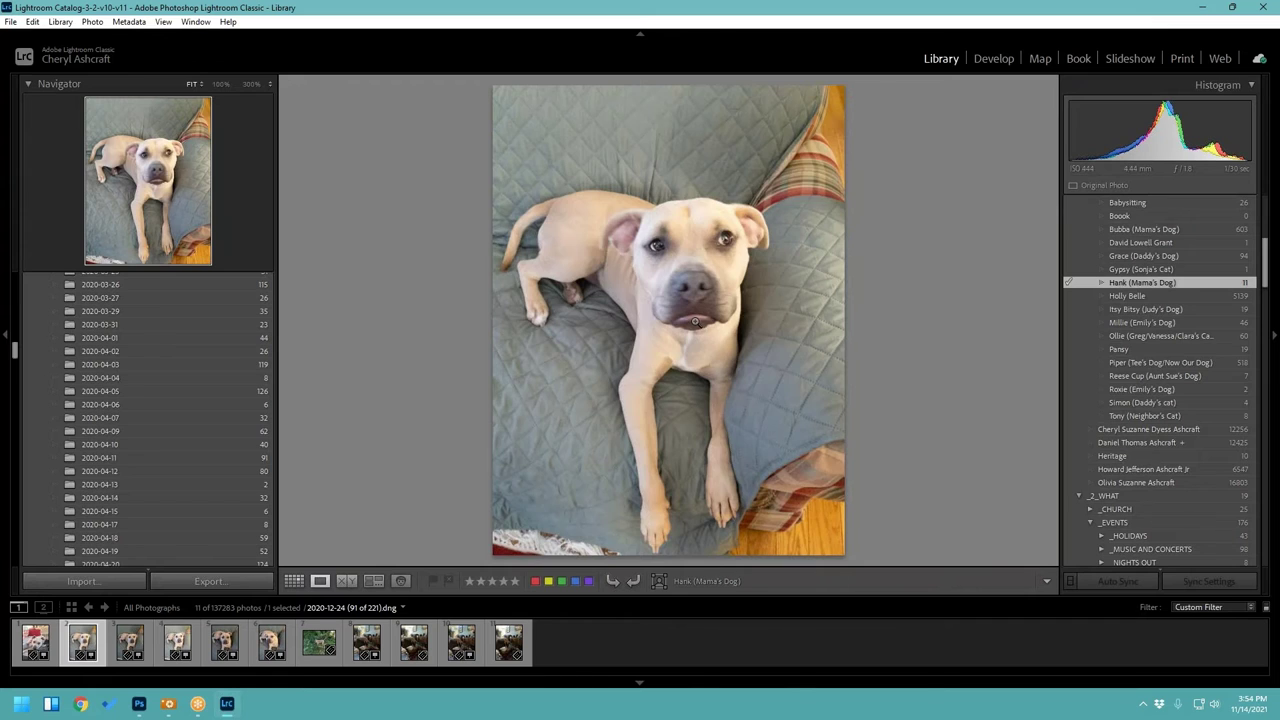
key("Right")
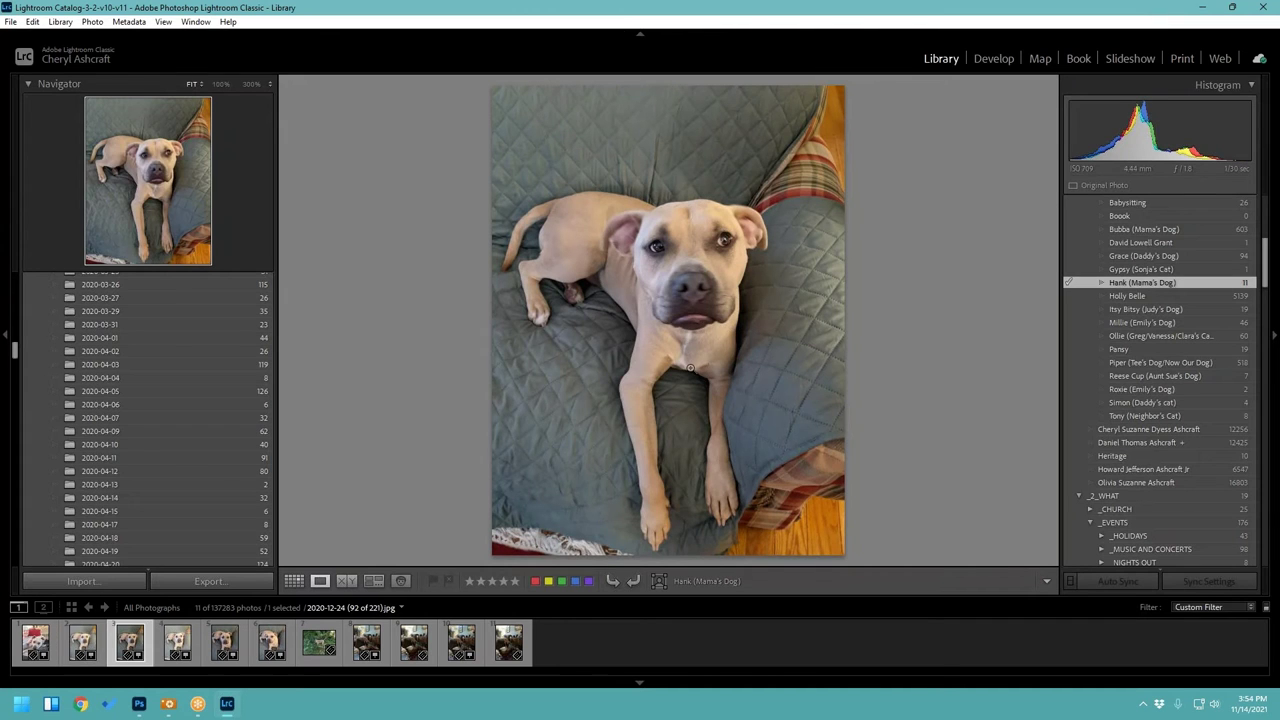
Step: Step forward through the "Hank (Mama's Dog)" photos to the one of the dog standing in the garden
key("Right")
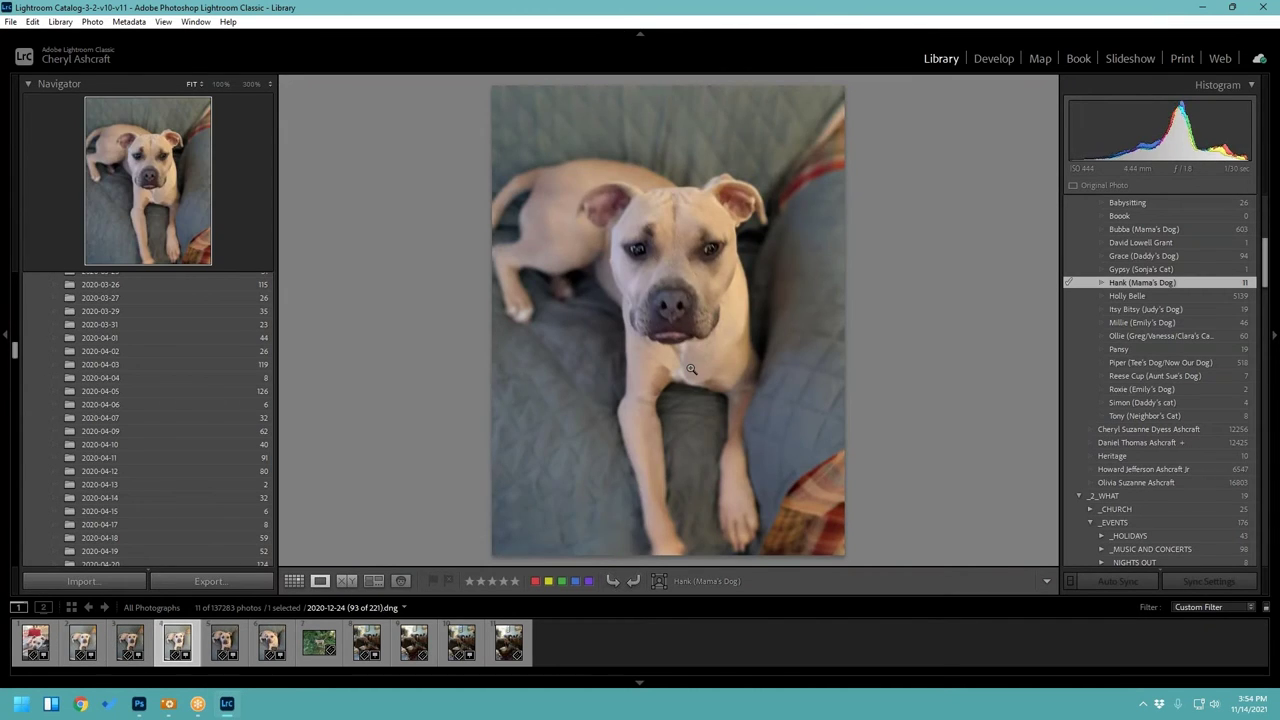
key("Right")
key("Right")
key("Right")
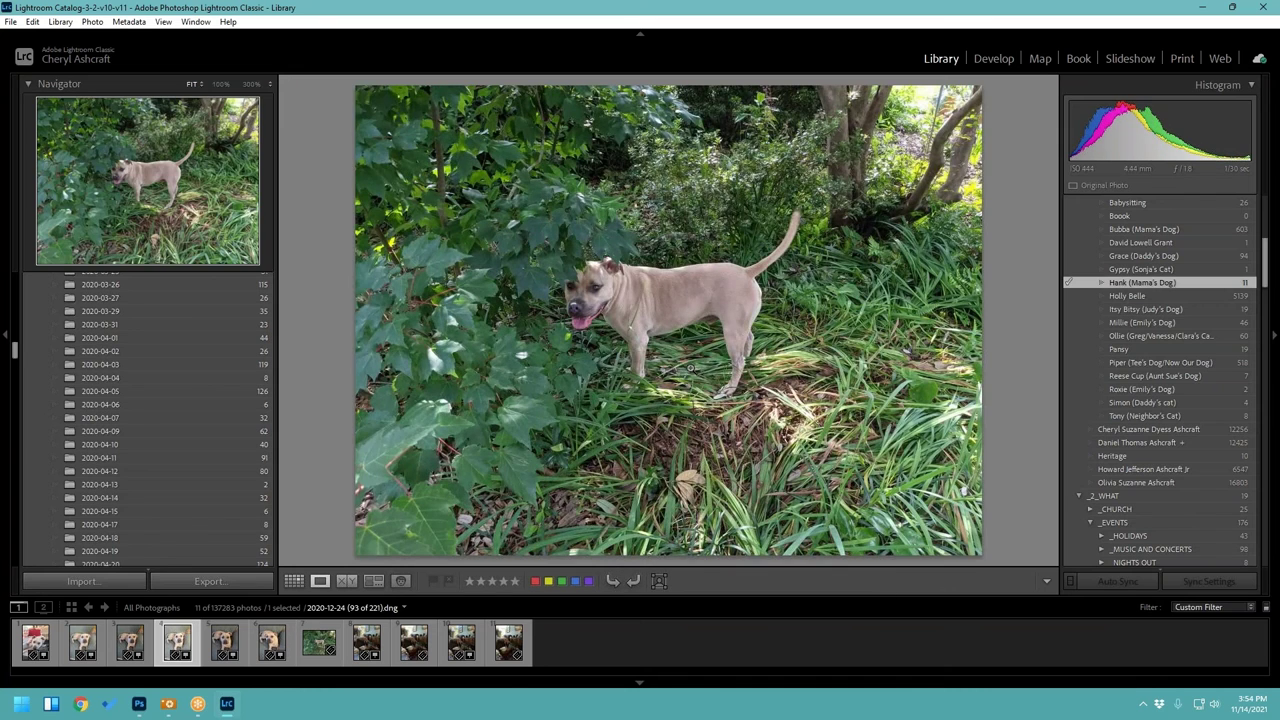
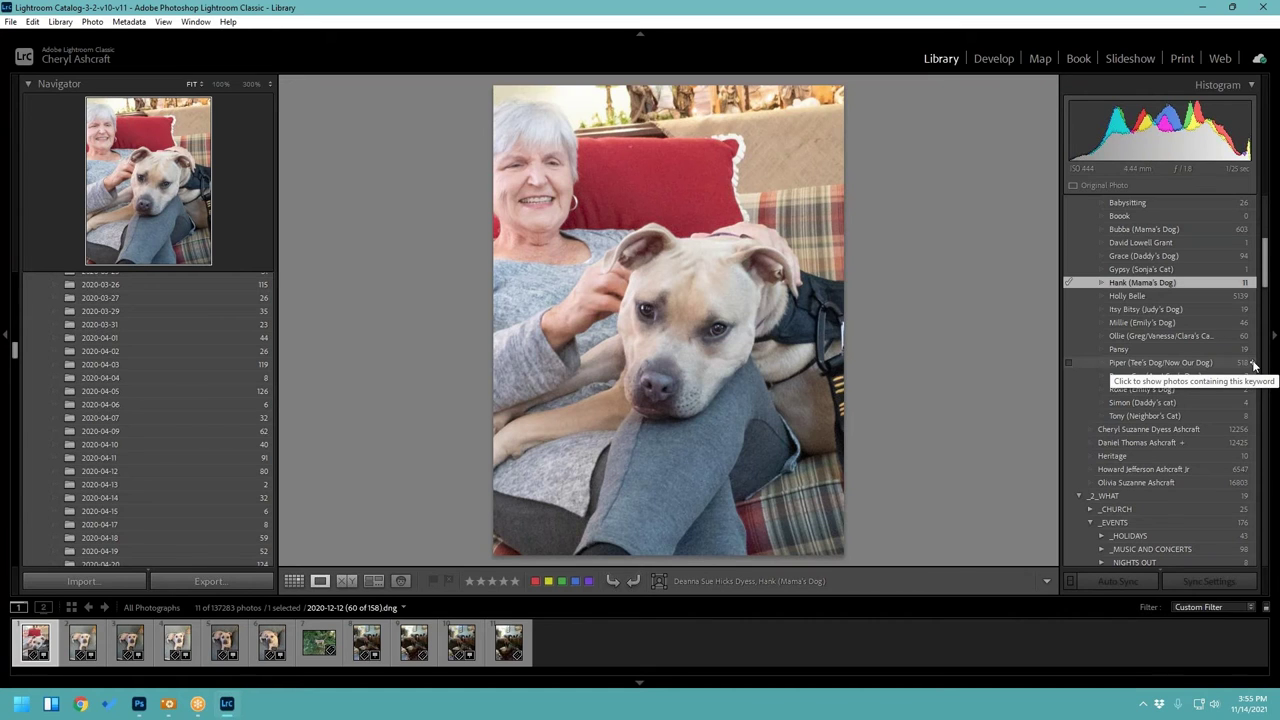
Step: Show the photos tagged "Grace (Daddy's Dog)" as a thumbnail grid and browse them to the end and back to July 2019
scroll(1250, 366, "up", 3)
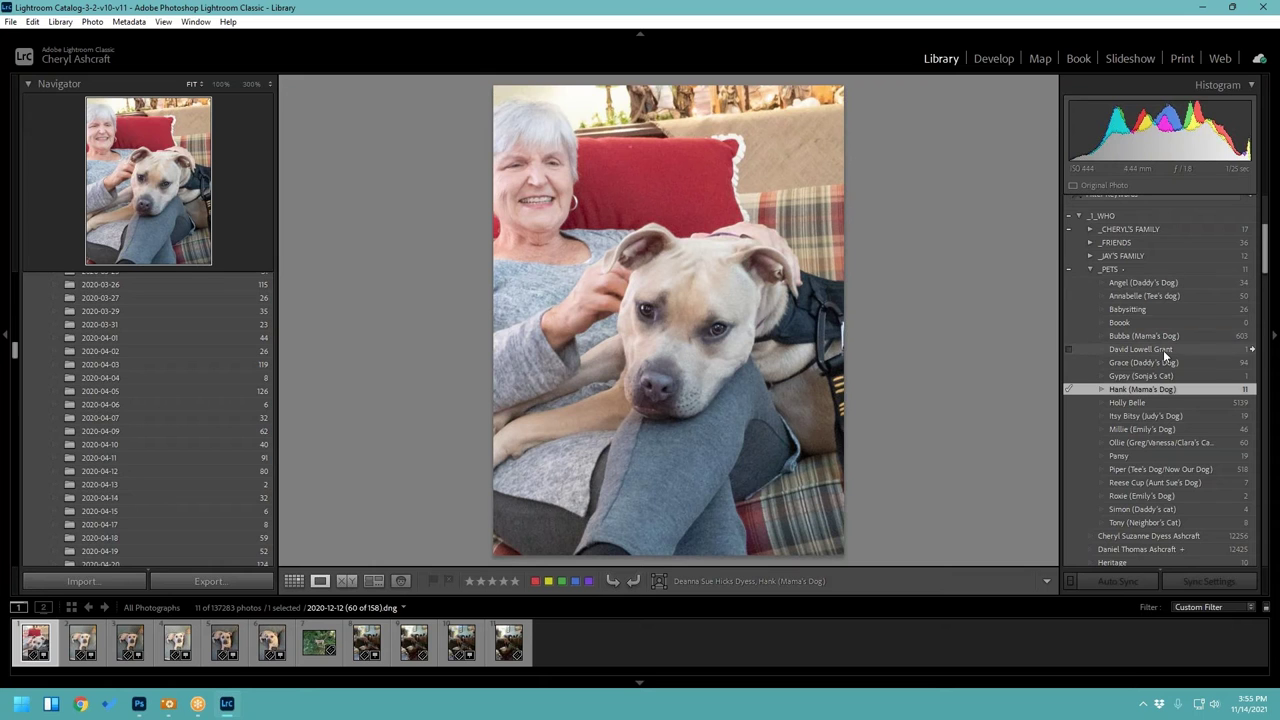
left_click(1253, 365)
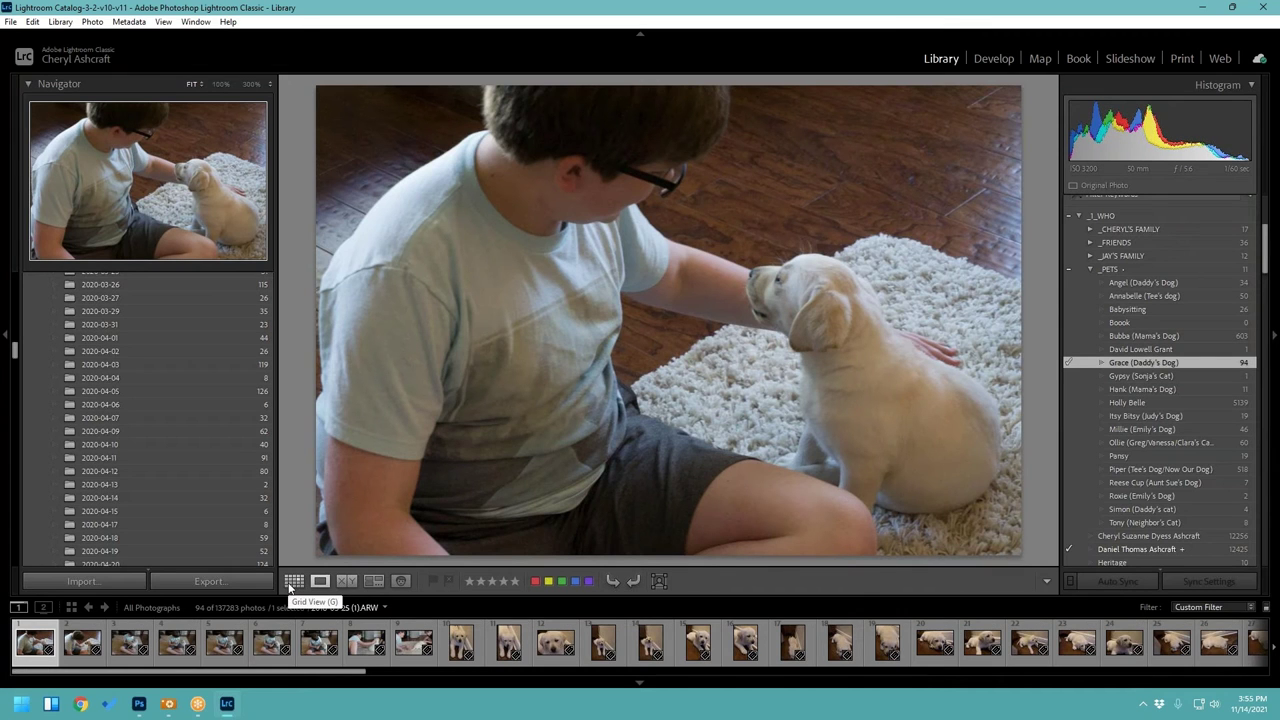
left_click(292, 584)
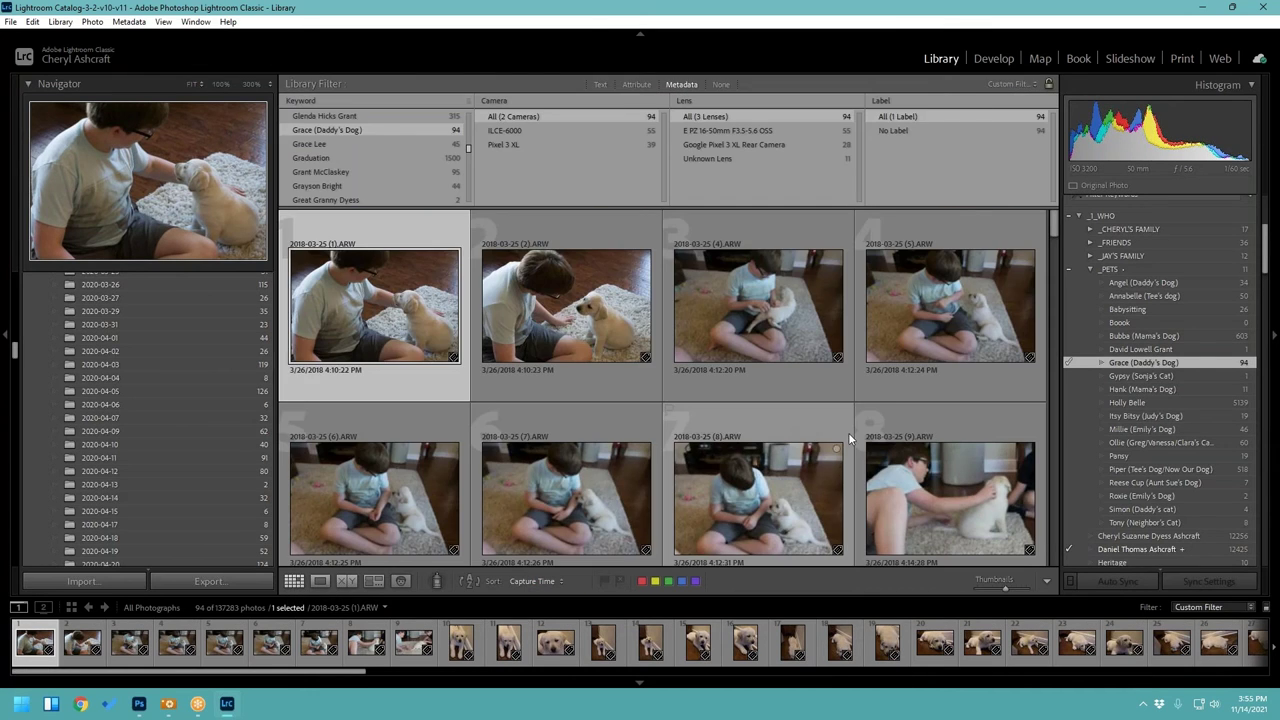
scroll(848, 432, "down", 3)
scroll(848, 438, "down", 5)
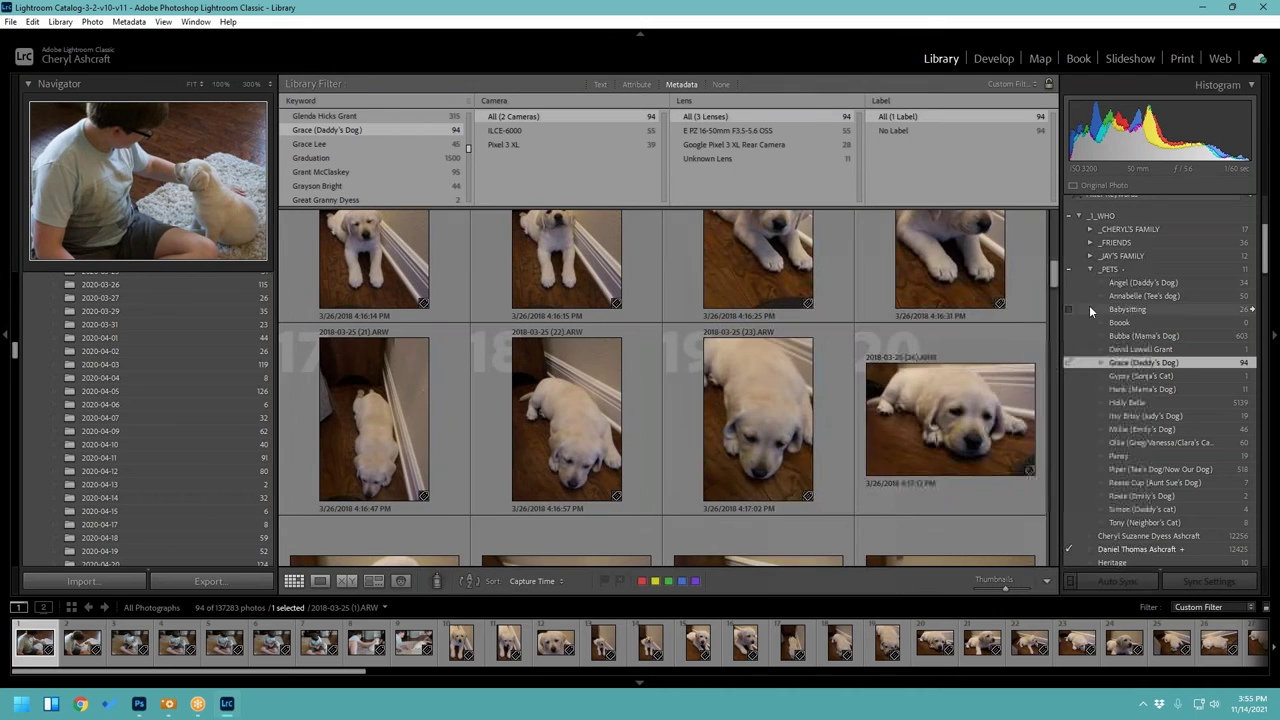
left_click_drag(1056, 268, 1062, 560)
scroll(816, 467, "up", 3)
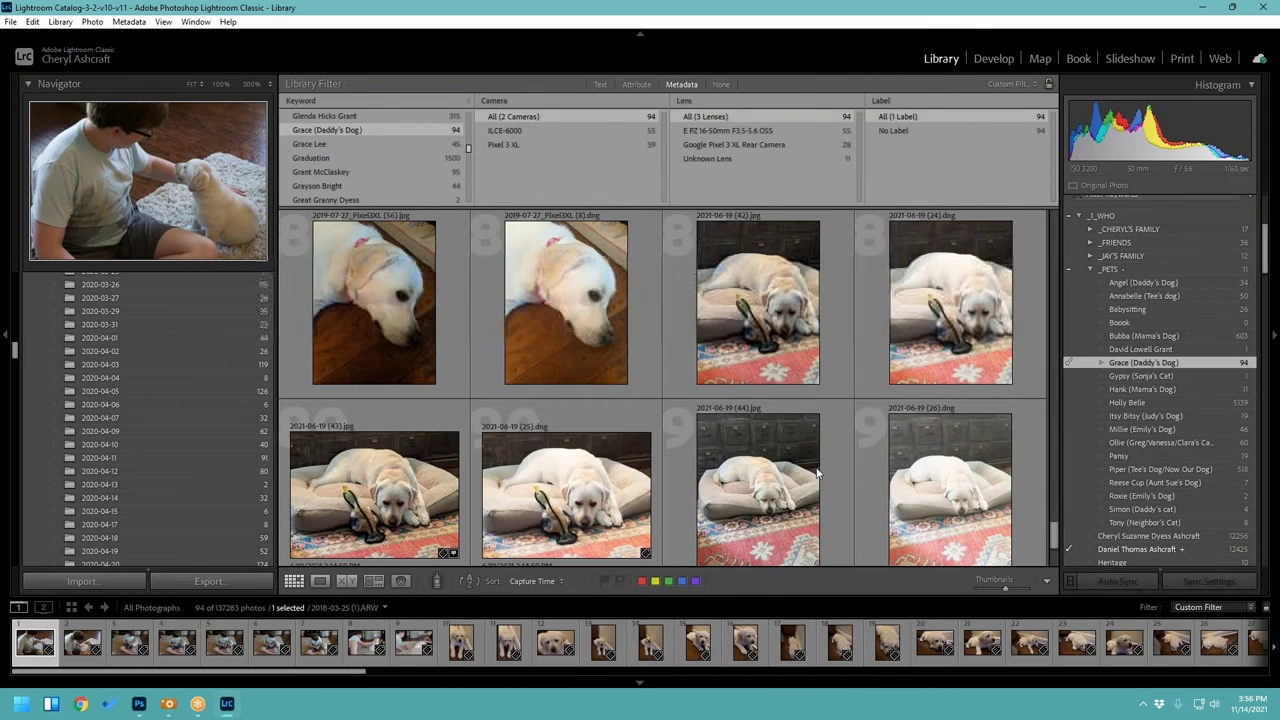
scroll(816, 473, "up", 5)
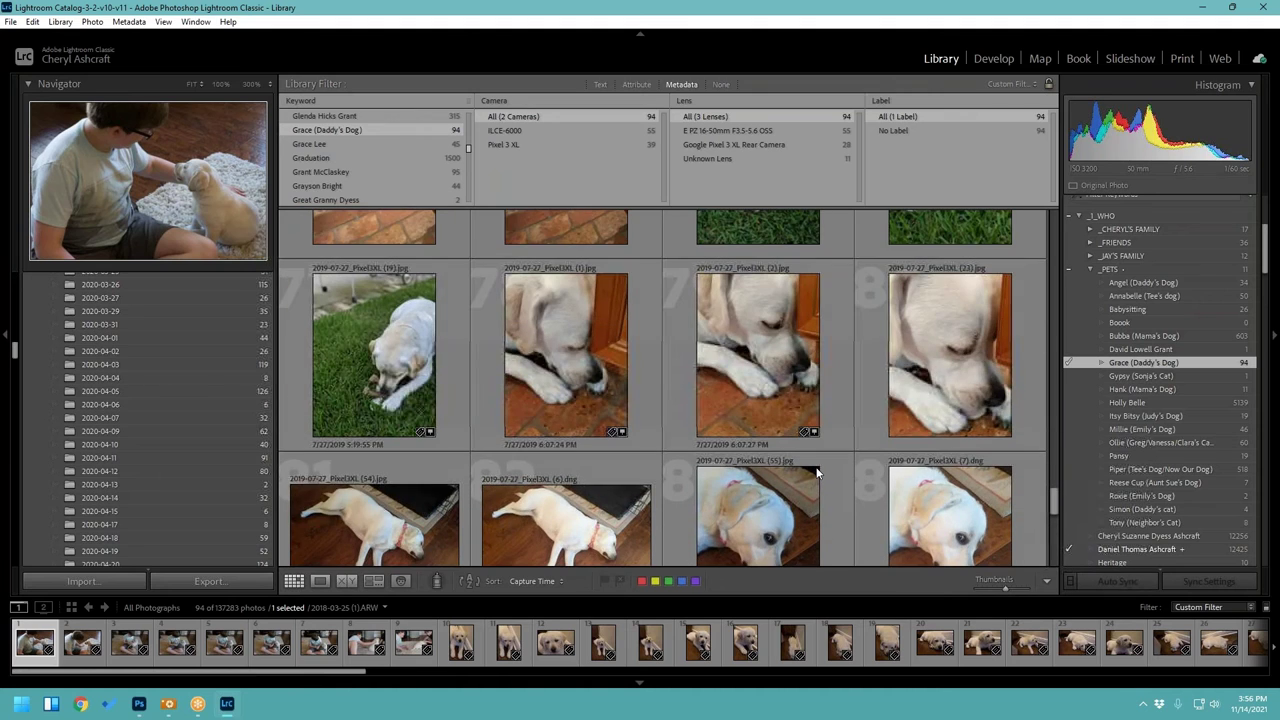
scroll(816, 467, "up", 3)
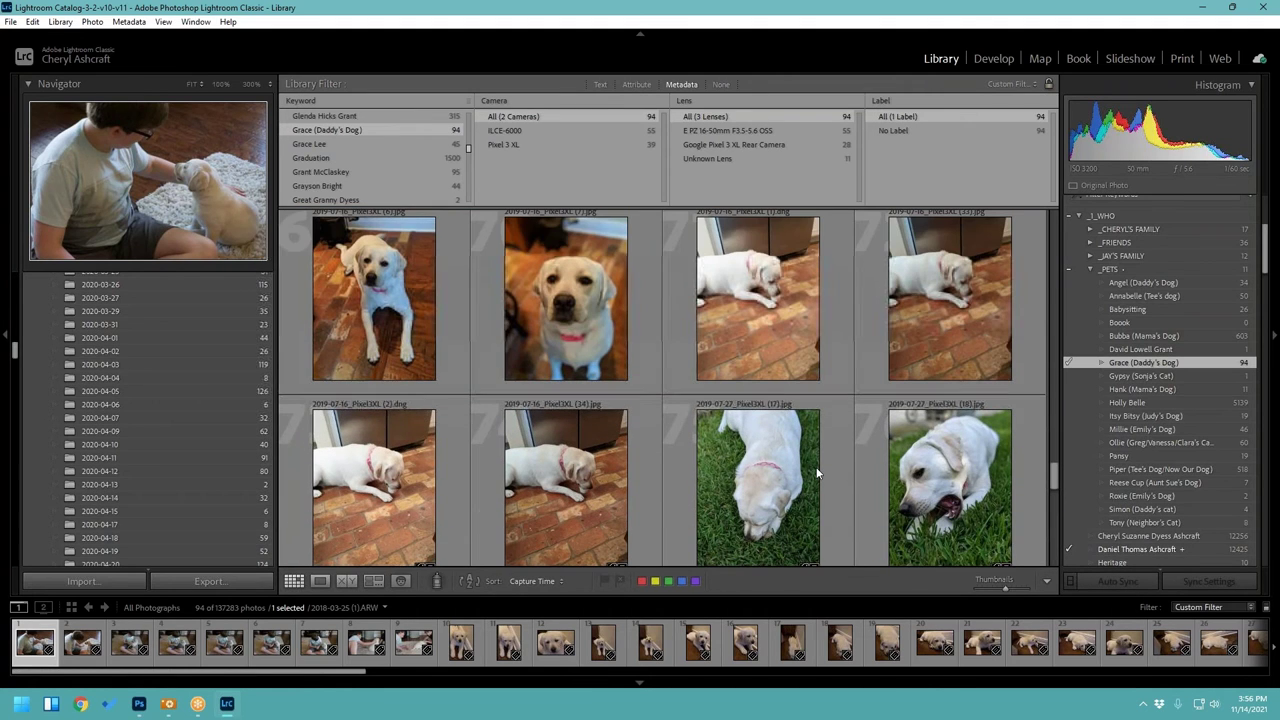
Step: Enlarge 2019-07-16_Pixel3XL (7).jpg and compare it with the neighbouring photos
double_click(580, 297)
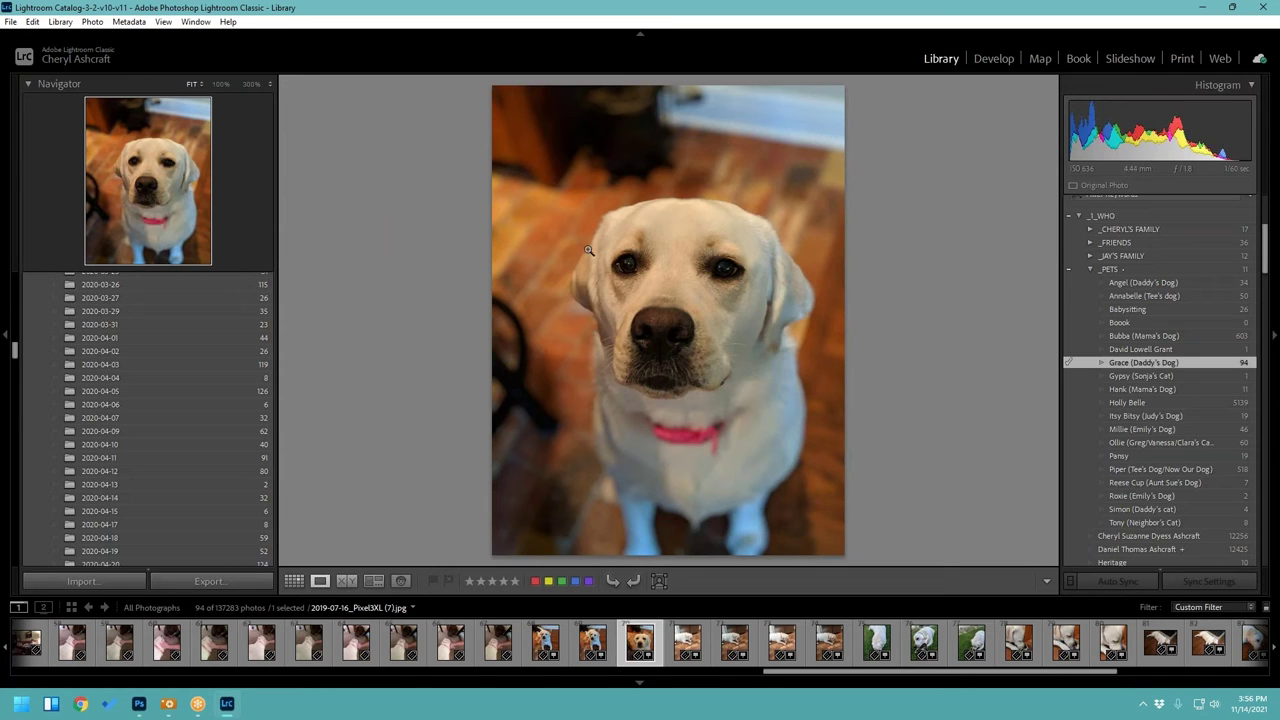
key("Left")
key("Left")
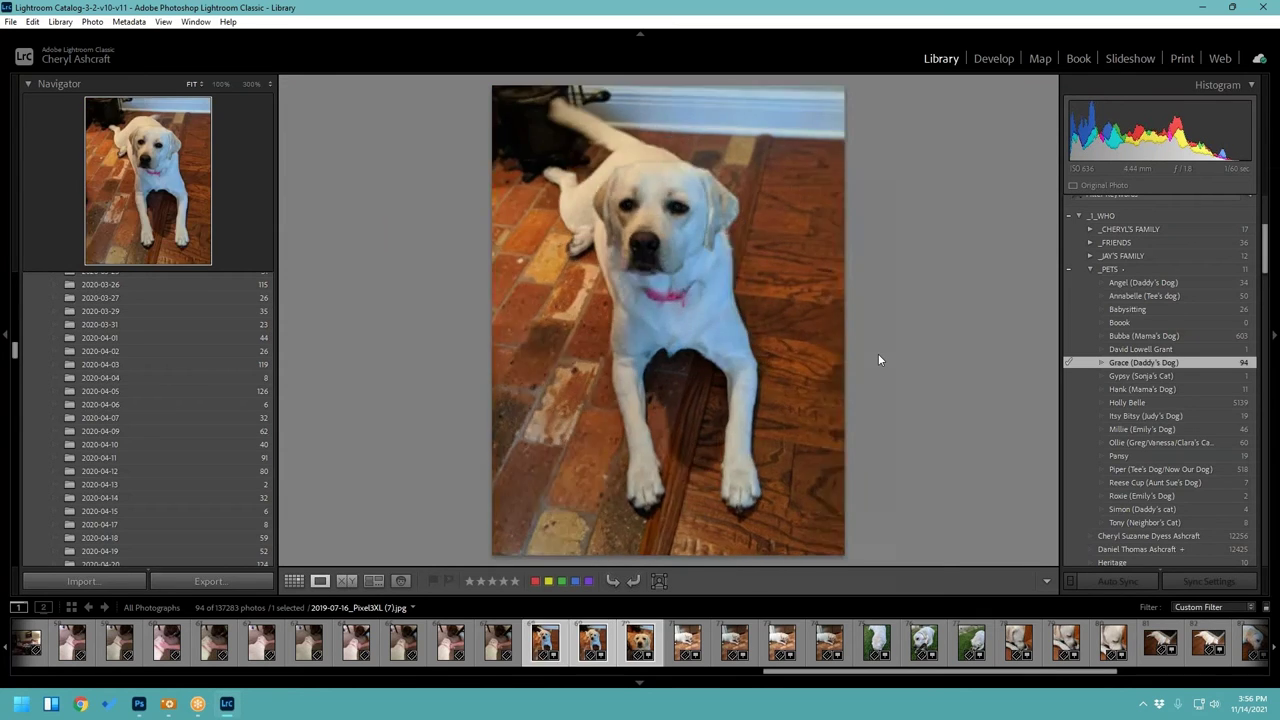
key("Left")
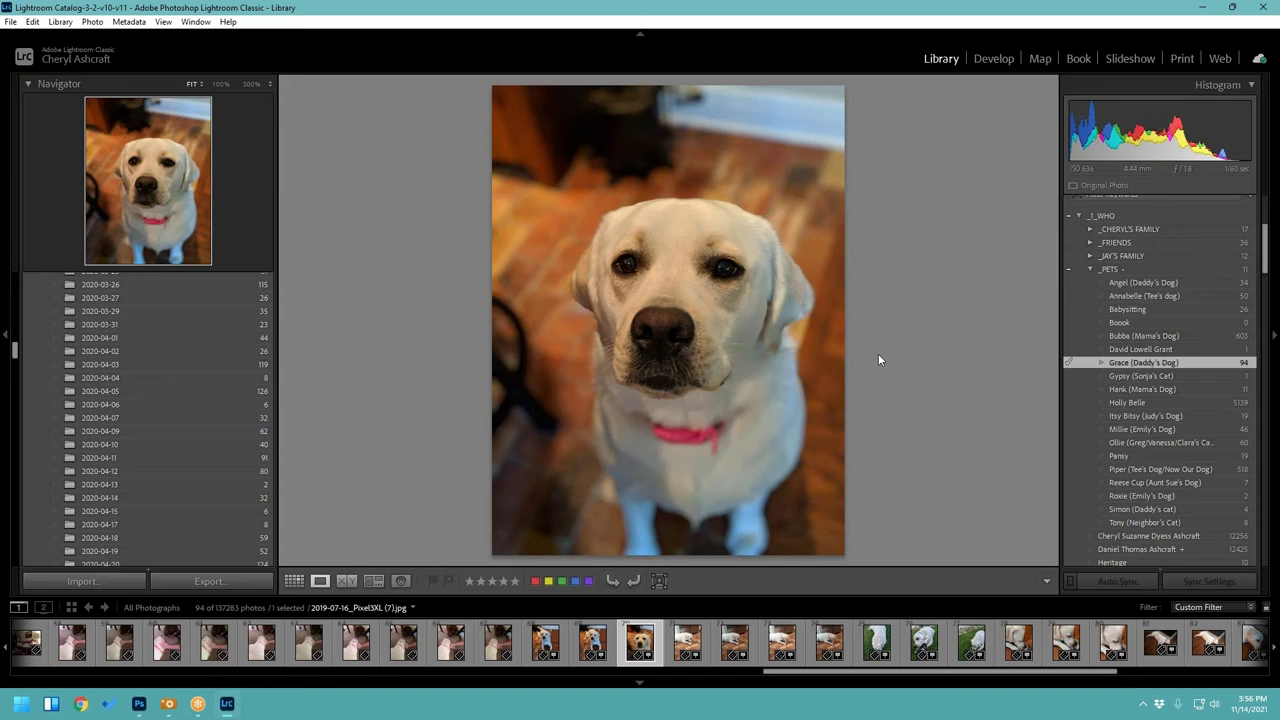
scroll(1088, 408, "down", 5)
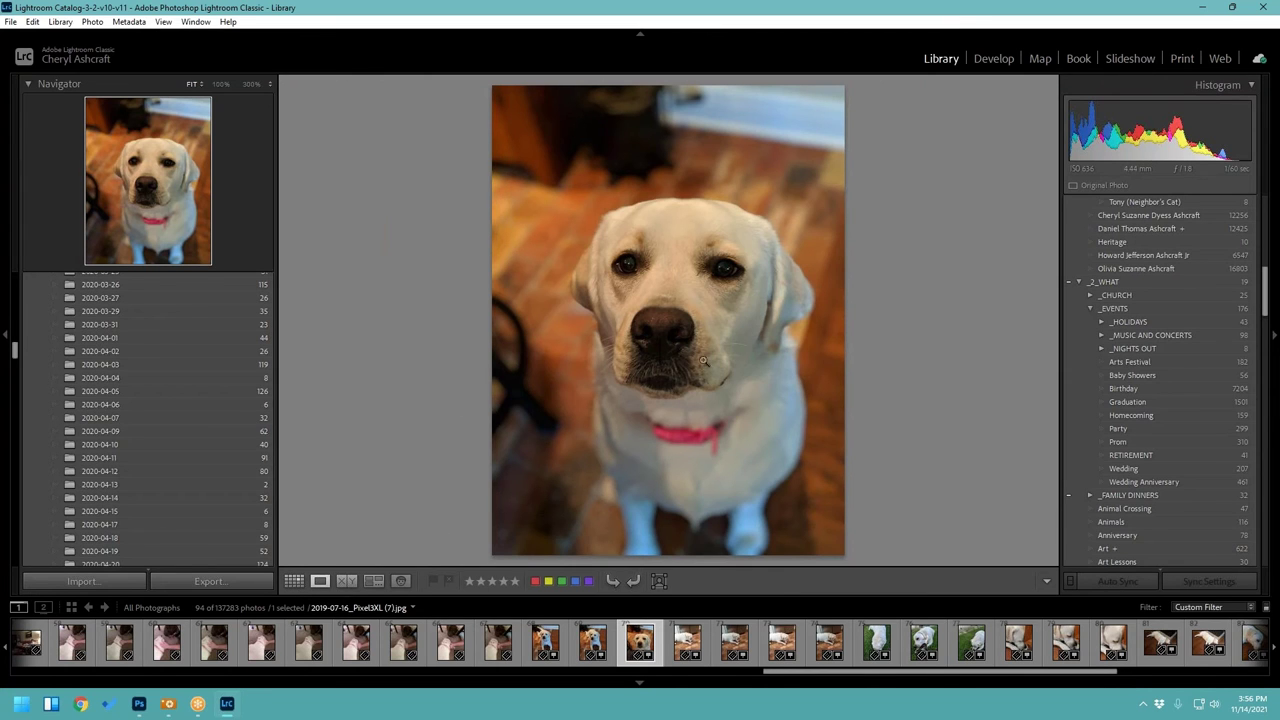
key("Right")
key("Left")
key("Right")
key("Left")
Step: View 2019-07-27_Pixel3XL (6).dng and (18).jpg, return to 2019-07-16_Pixel3XL (7).jpg, and step on to 2019-07-16_Pixel3XL (34).jpg
scroll(1060, 650, "down", 5)
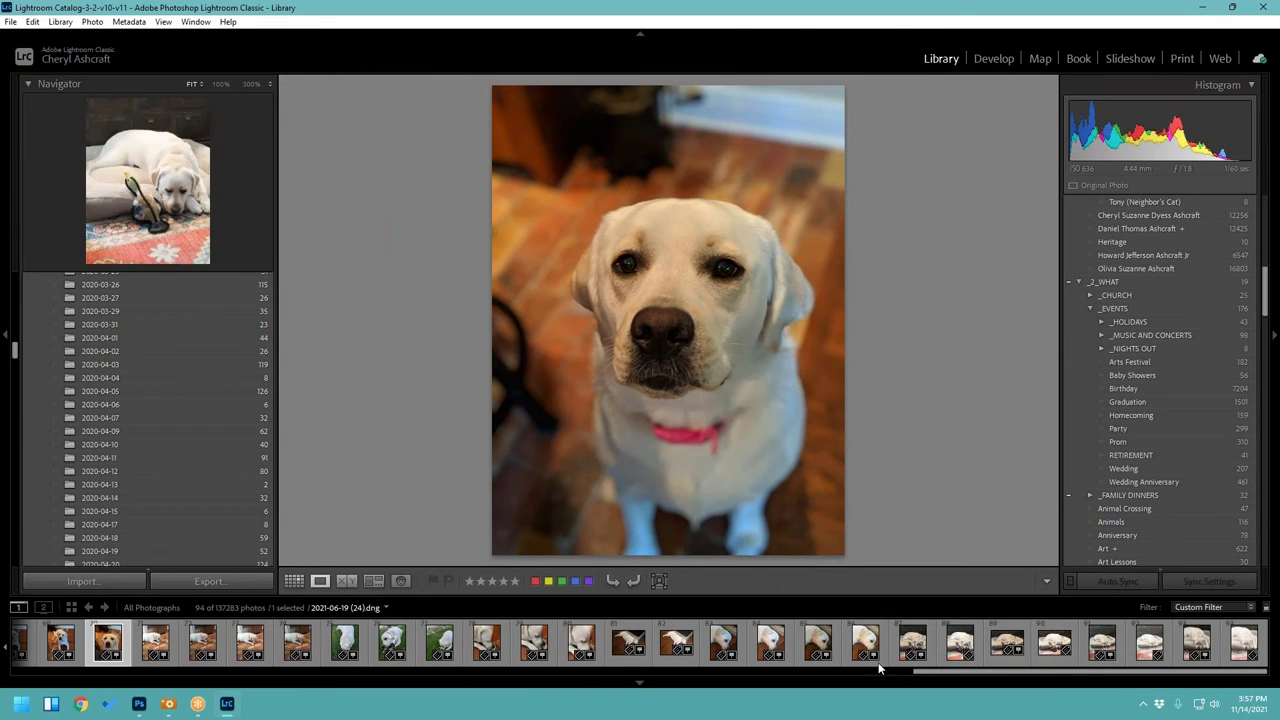
left_click(673, 660)
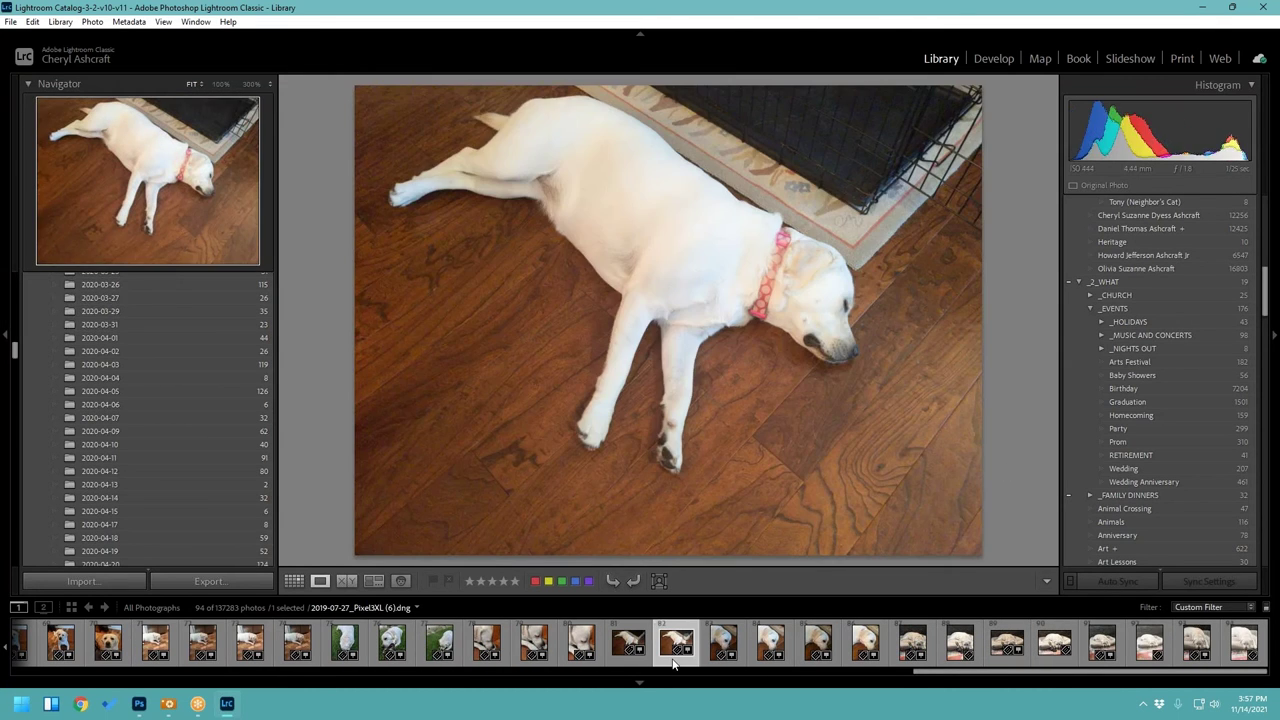
left_click(413, 643)
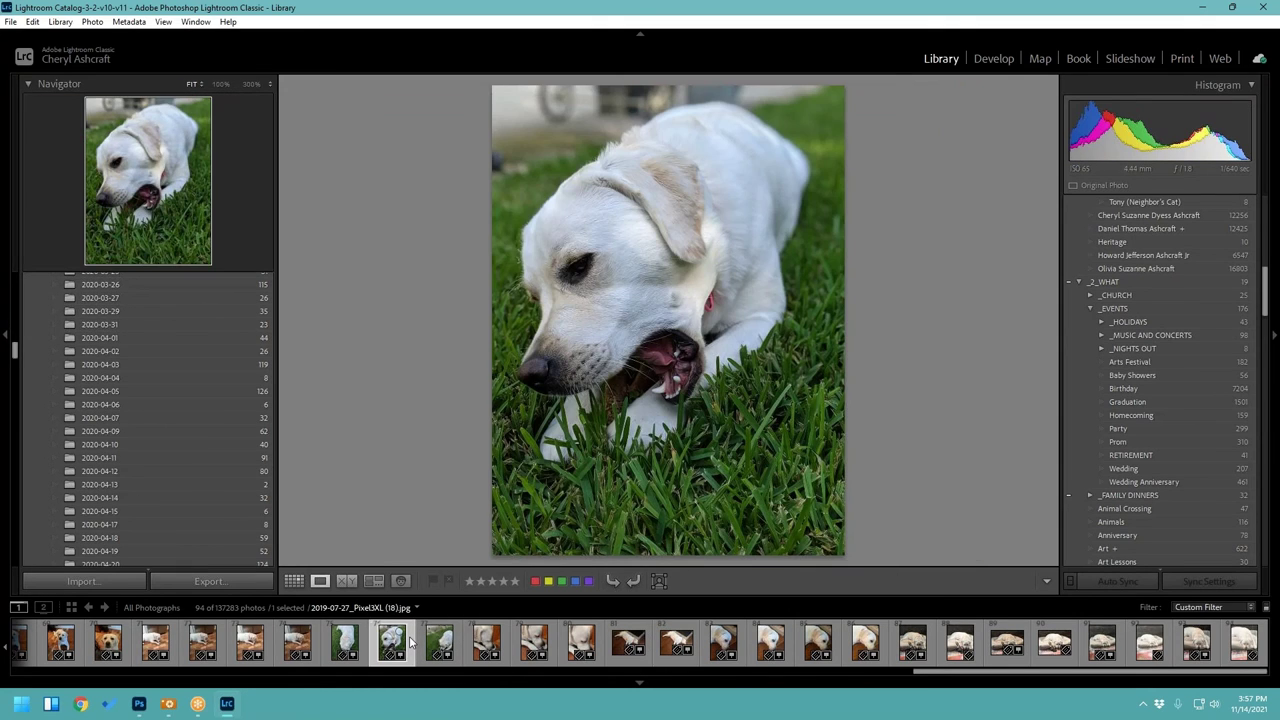
scroll(260, 648, "up", 5)
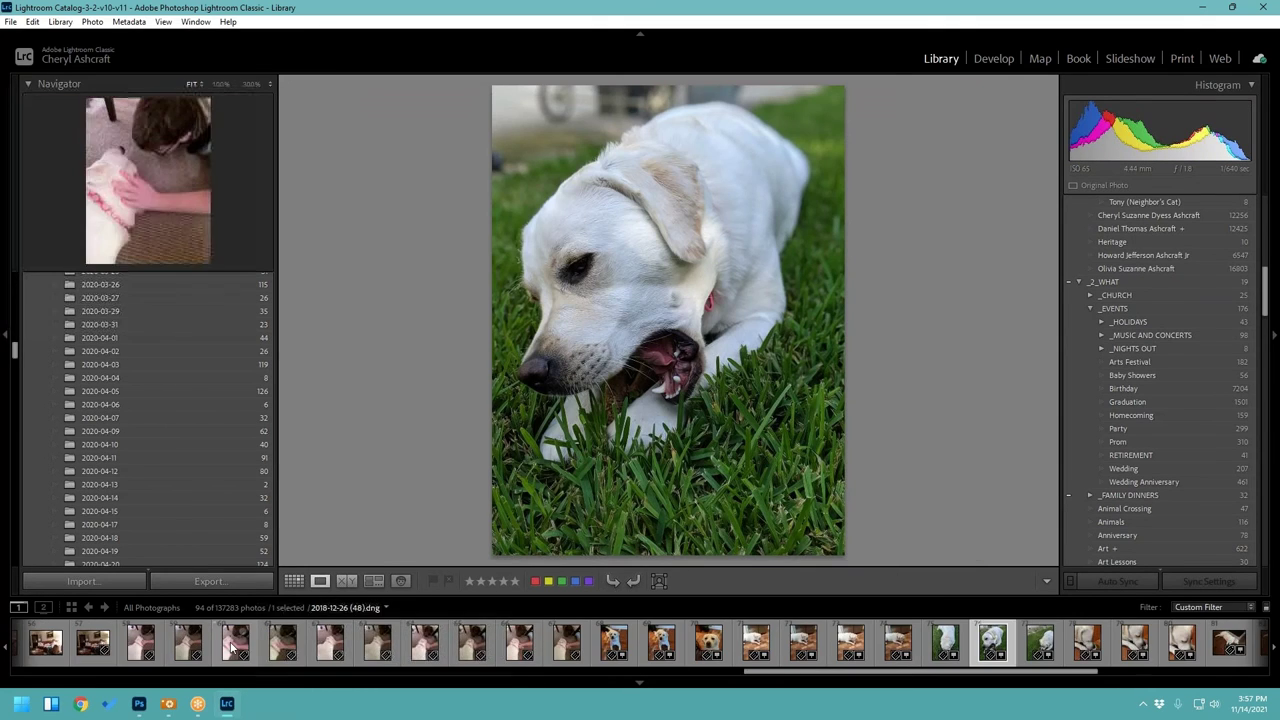
left_click(726, 643)
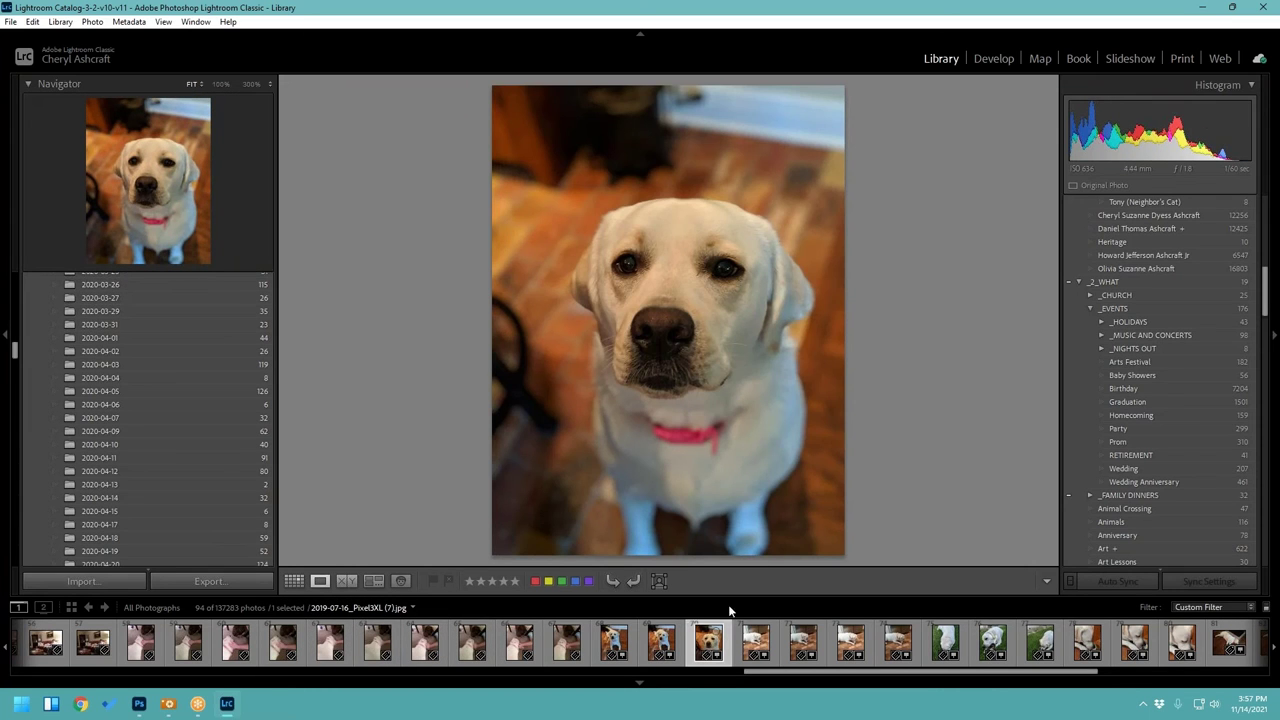
key("Right")
key("Right")
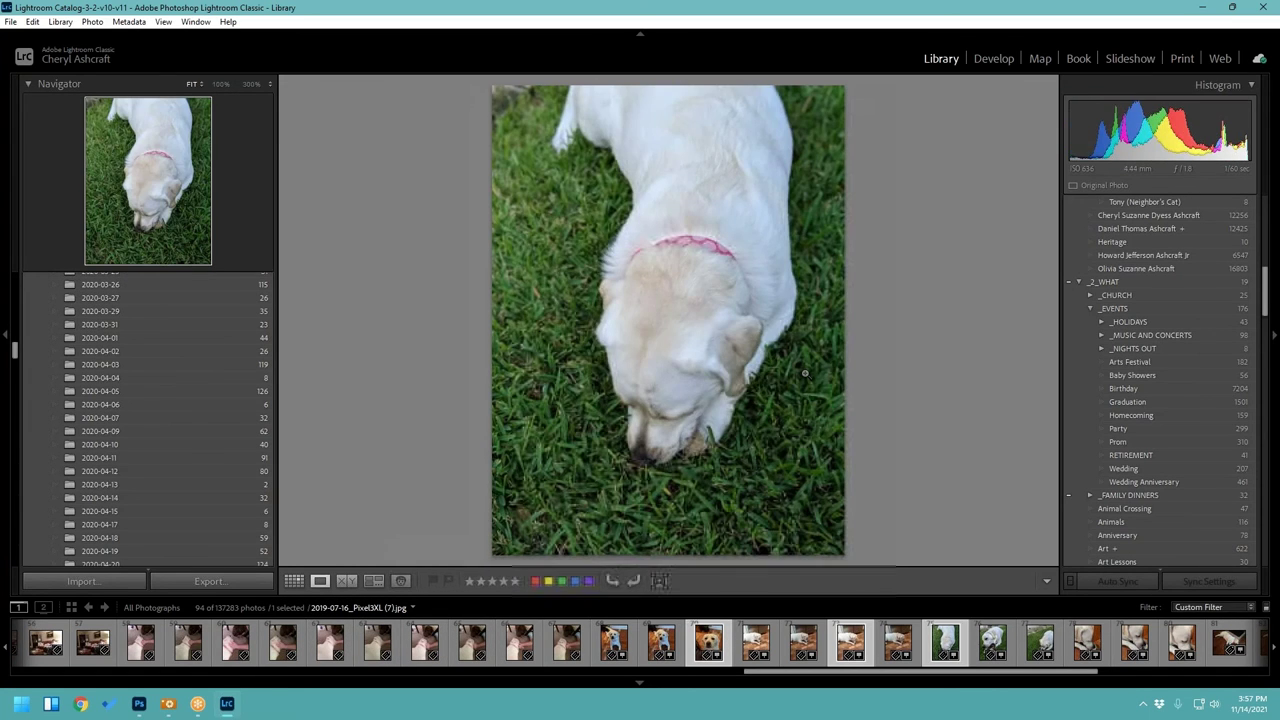
key("Left")
Step: Show the photos tagged with the "Piper" pet keyword as a thumbnail grid and go to the most recent ones
scroll(1230, 280, "up", 3)
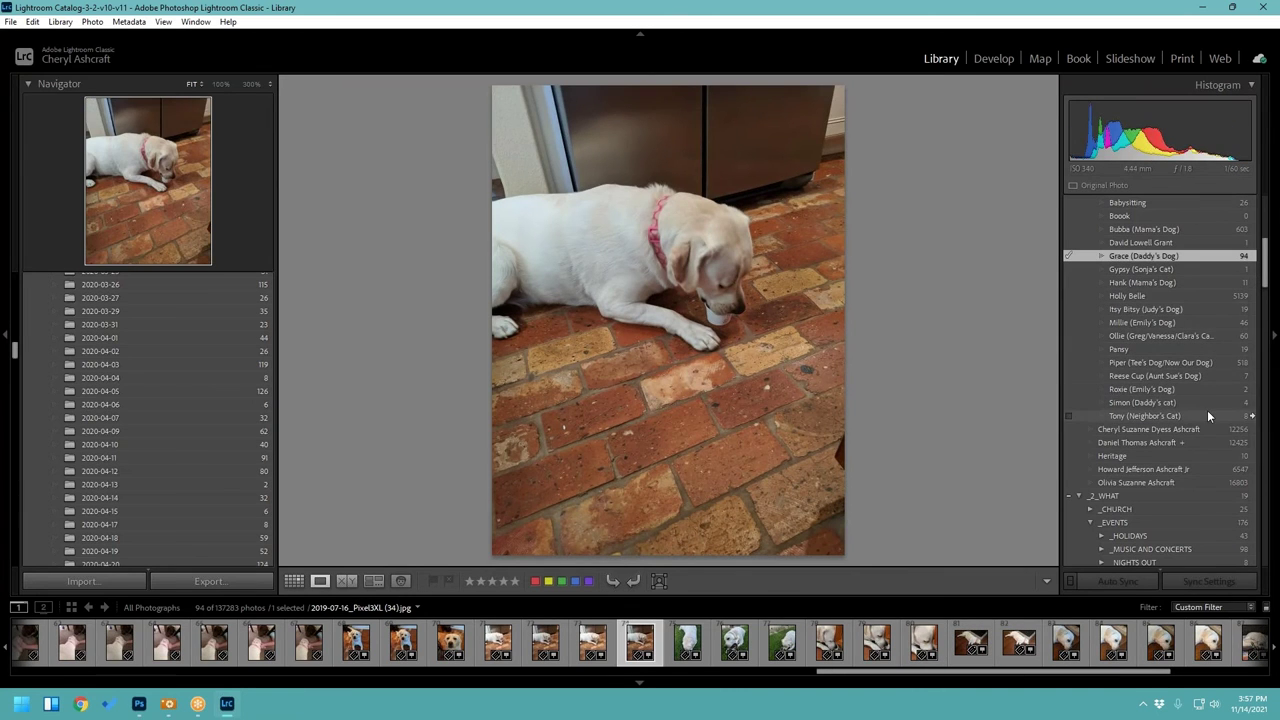
left_click(1252, 363)
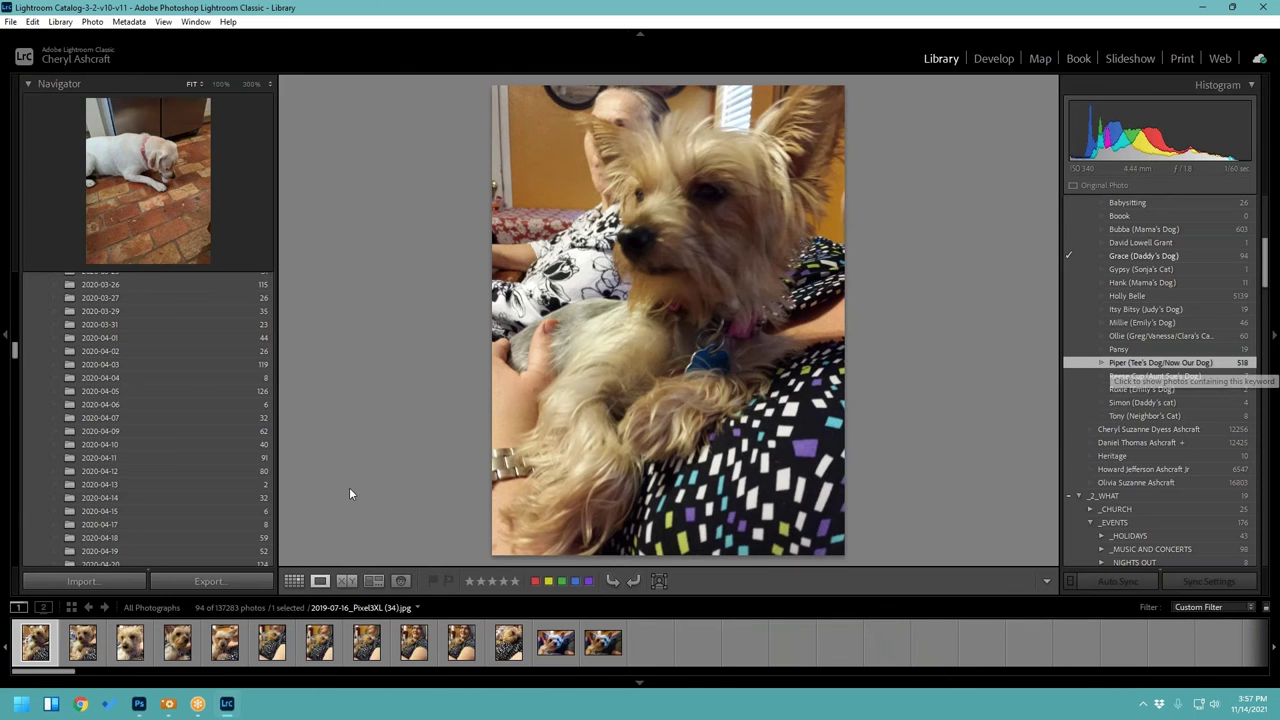
left_click(292, 581)
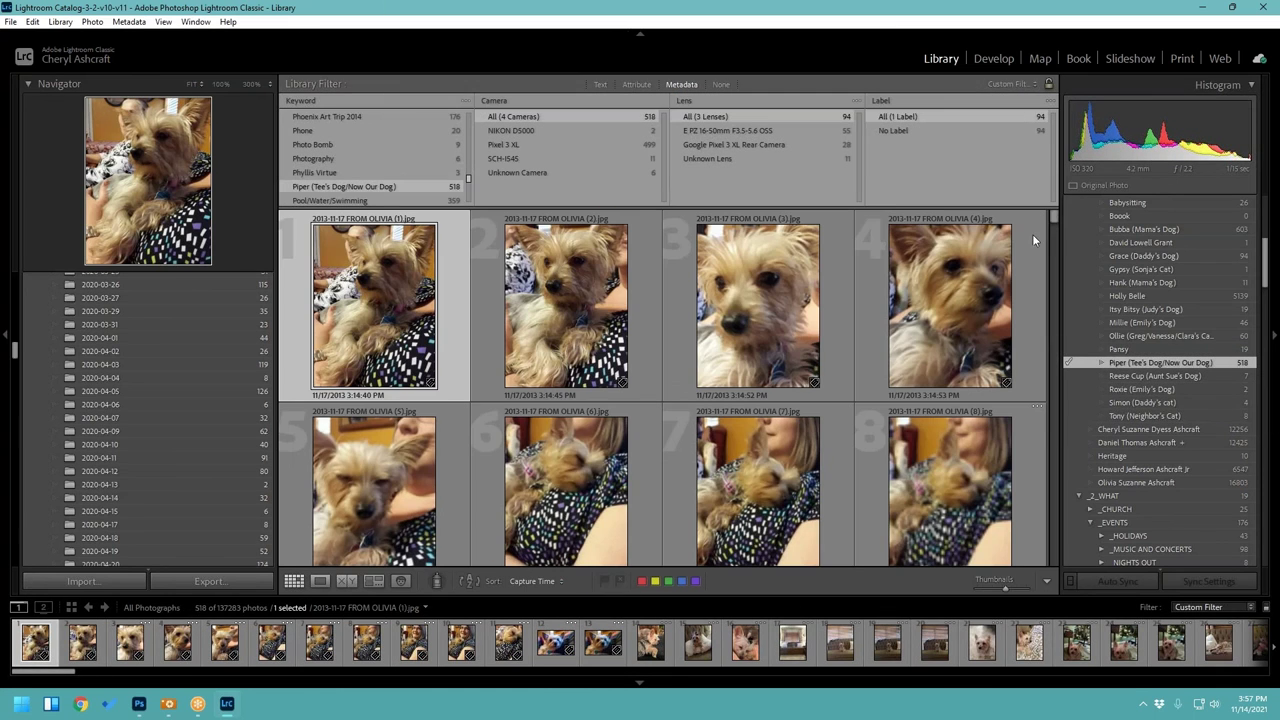
scroll(1054, 341, "down", 3)
left_click_drag(1054, 335, 1034, 567)
Step: Browse backward through Piper's July 2021 thumbnails to the blanket photos taken on 7/19/2021
scroll(965, 452, "up", 6)
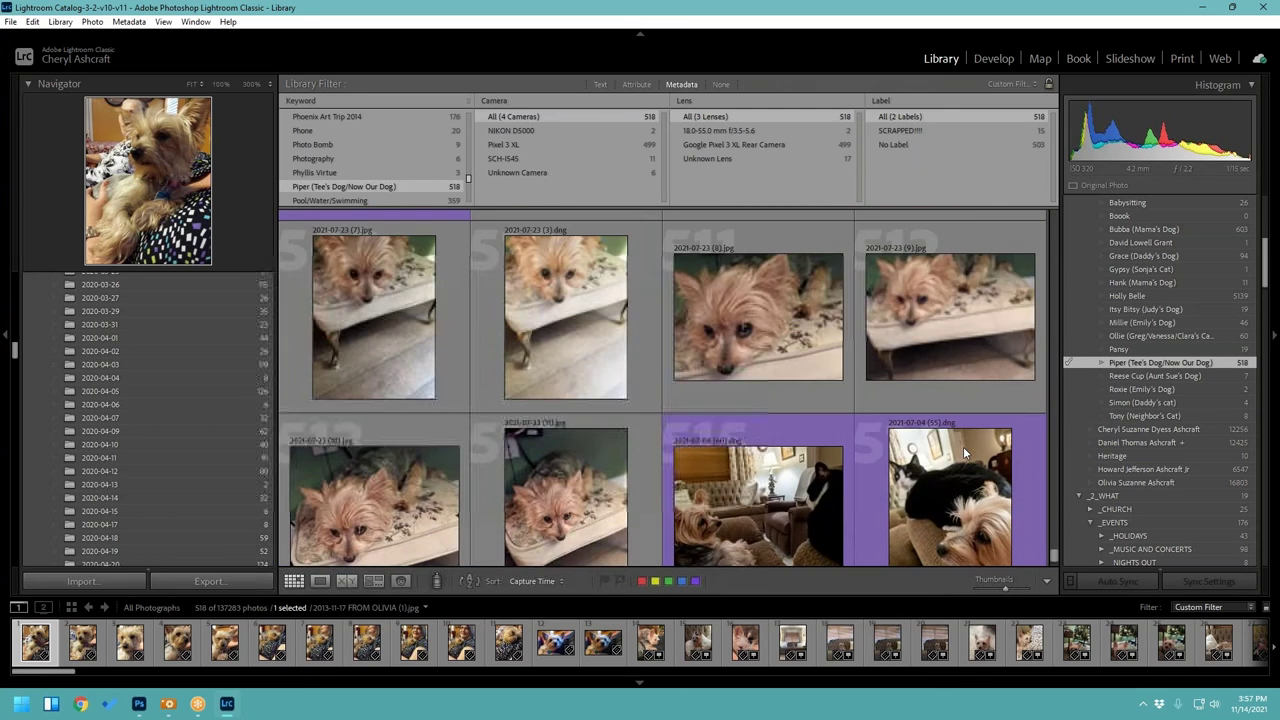
scroll(964, 452, "up", 8)
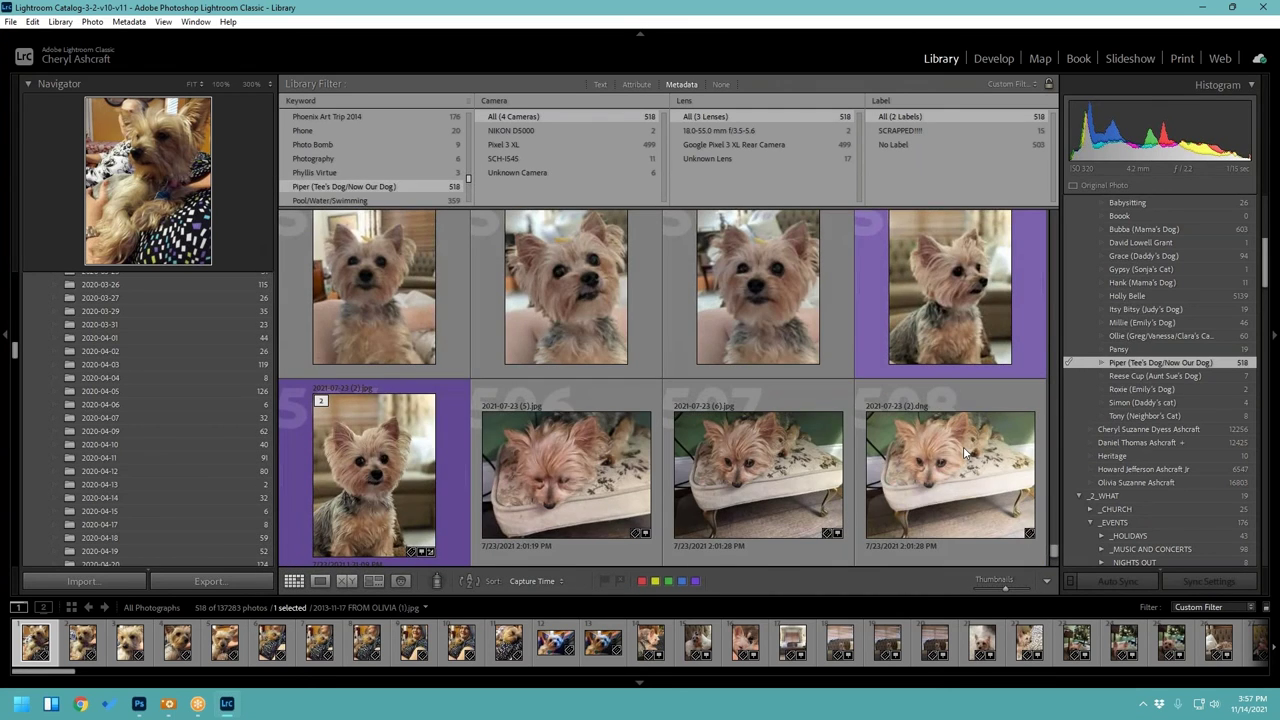
scroll(963, 453, "up", 5)
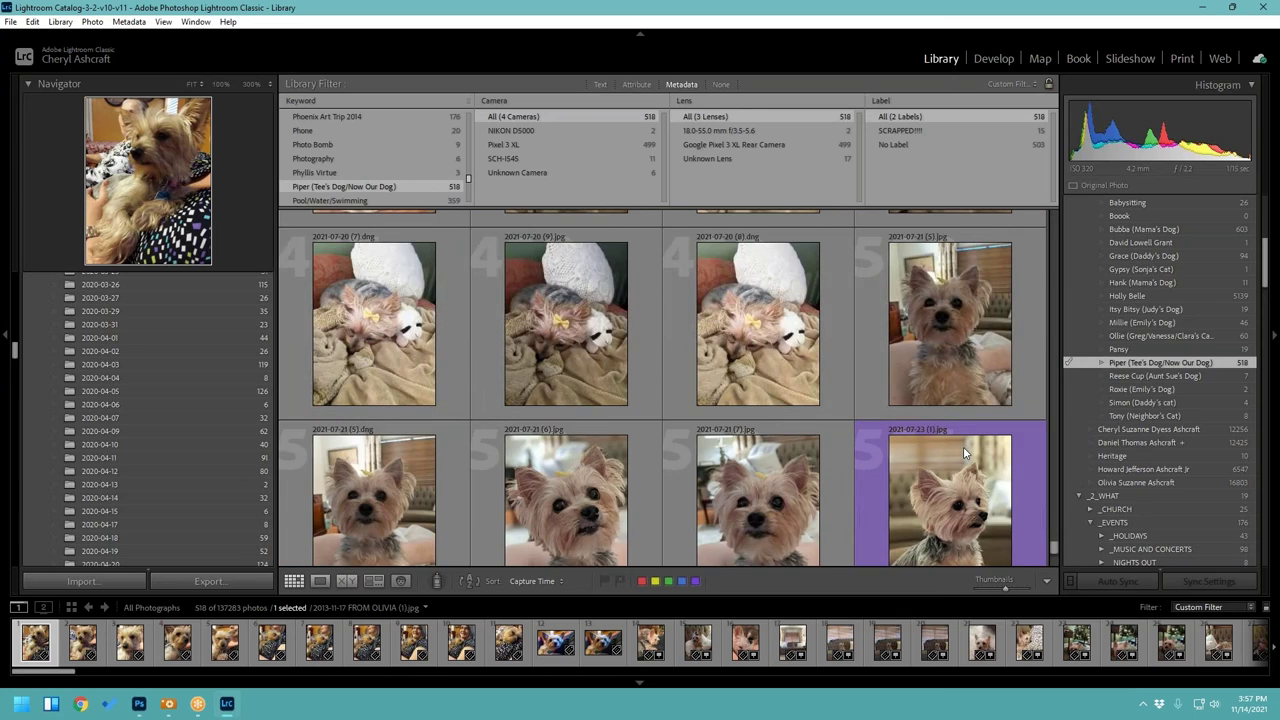
scroll(963, 446, "up", 4)
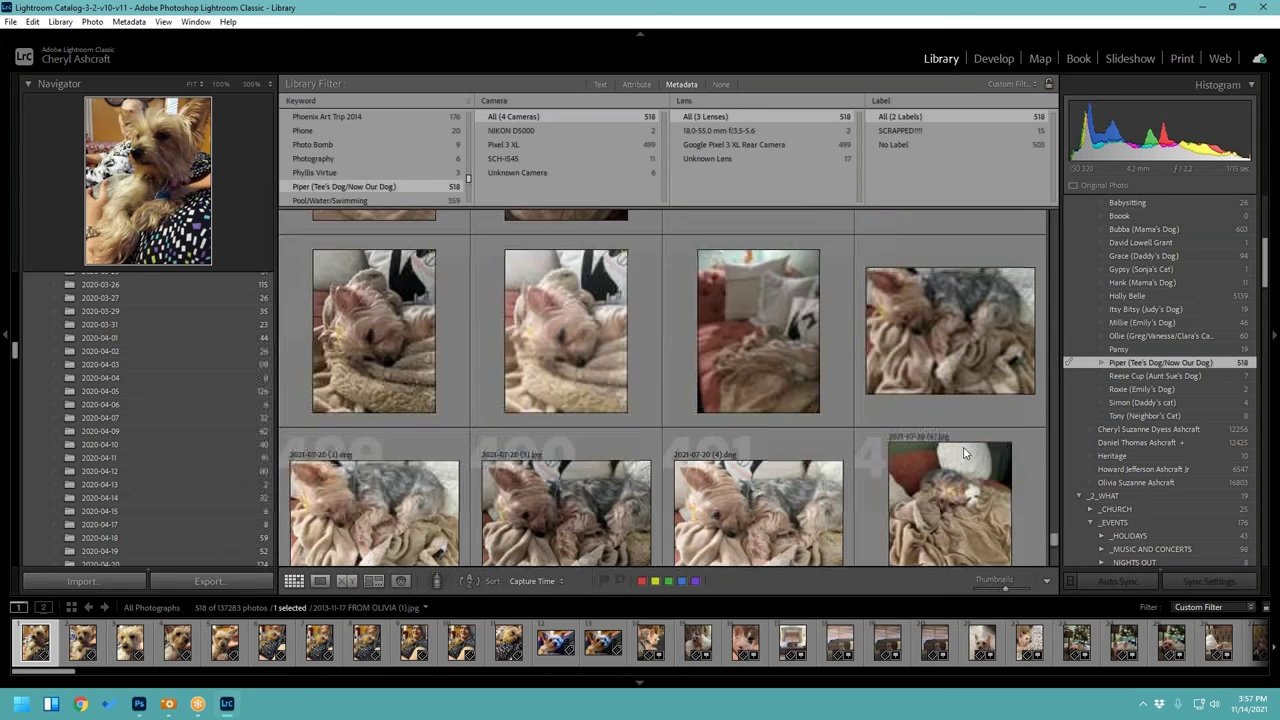
scroll(963, 446, "up", 3)
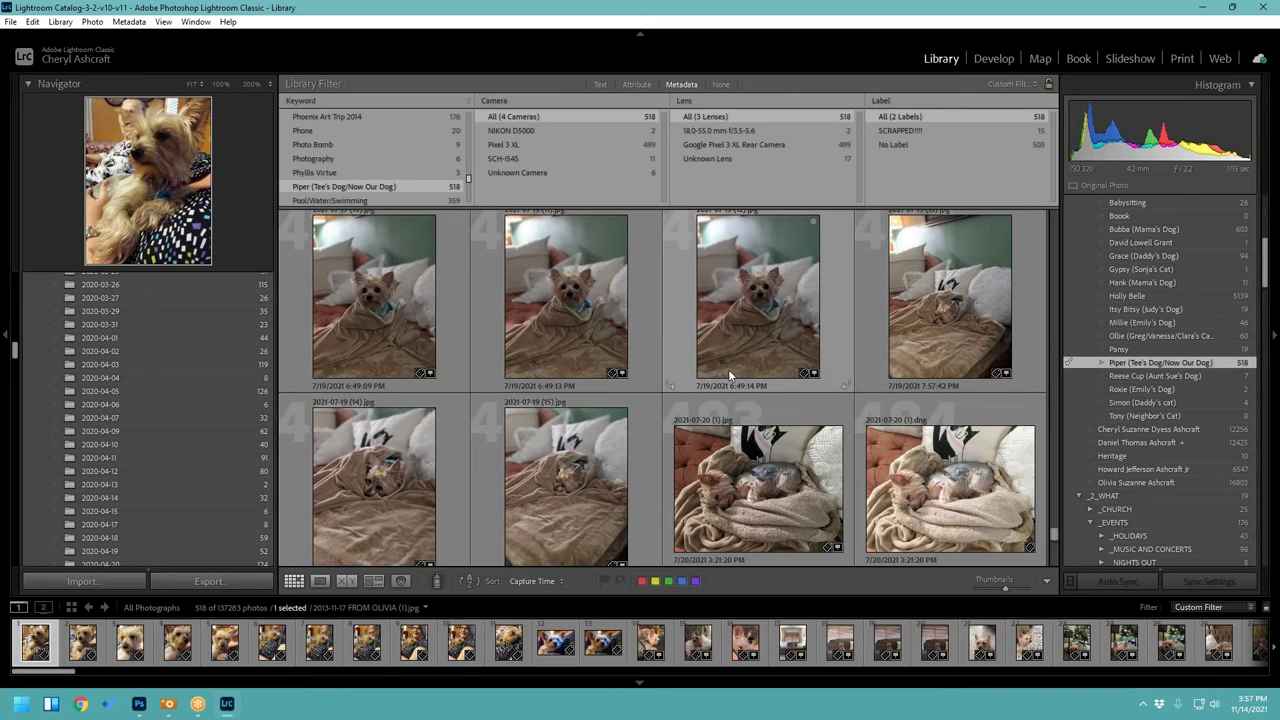
scroll(728, 369, "up", 1)
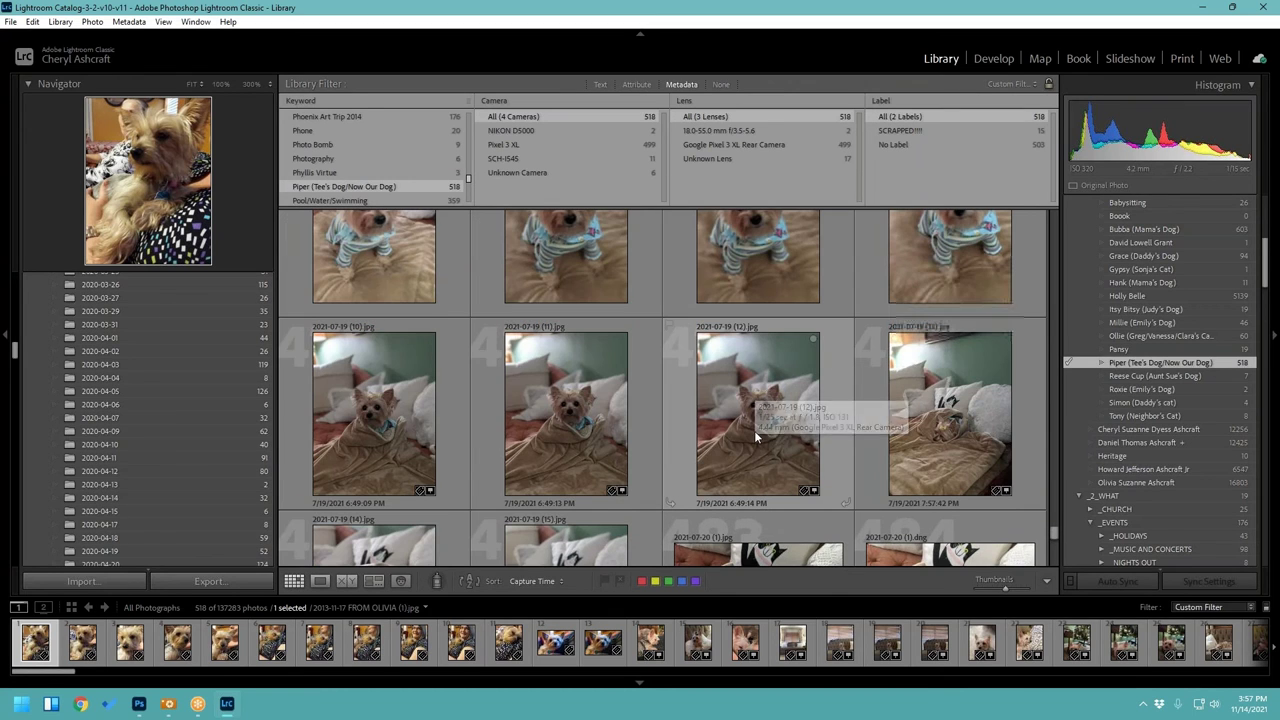
scroll(756, 431, "up", 1)
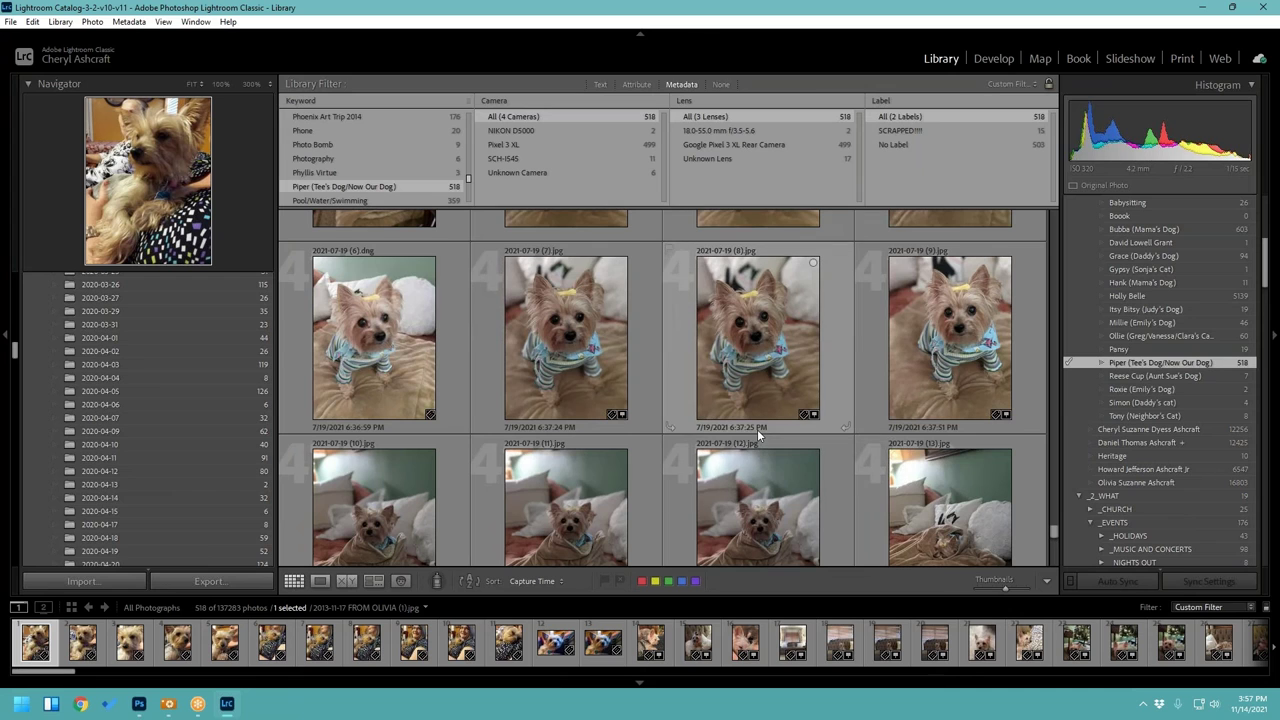
scroll(757, 429, "down", 1)
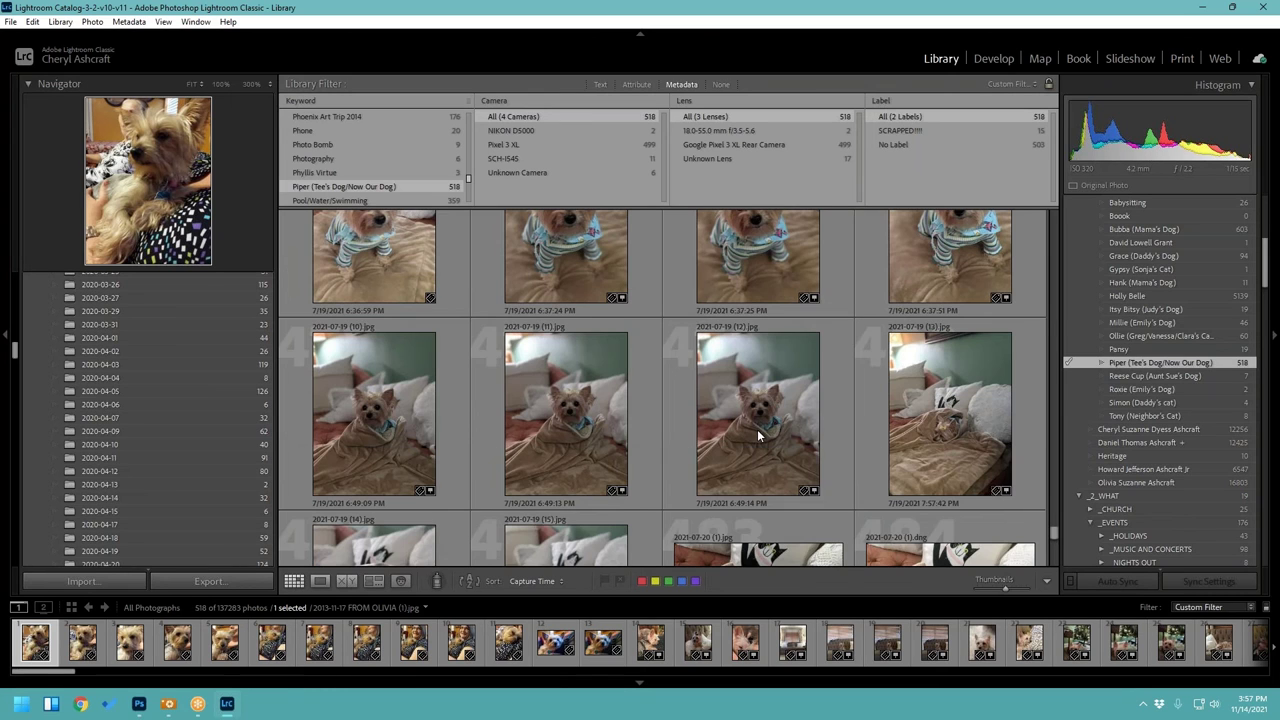
double_click(572, 418)
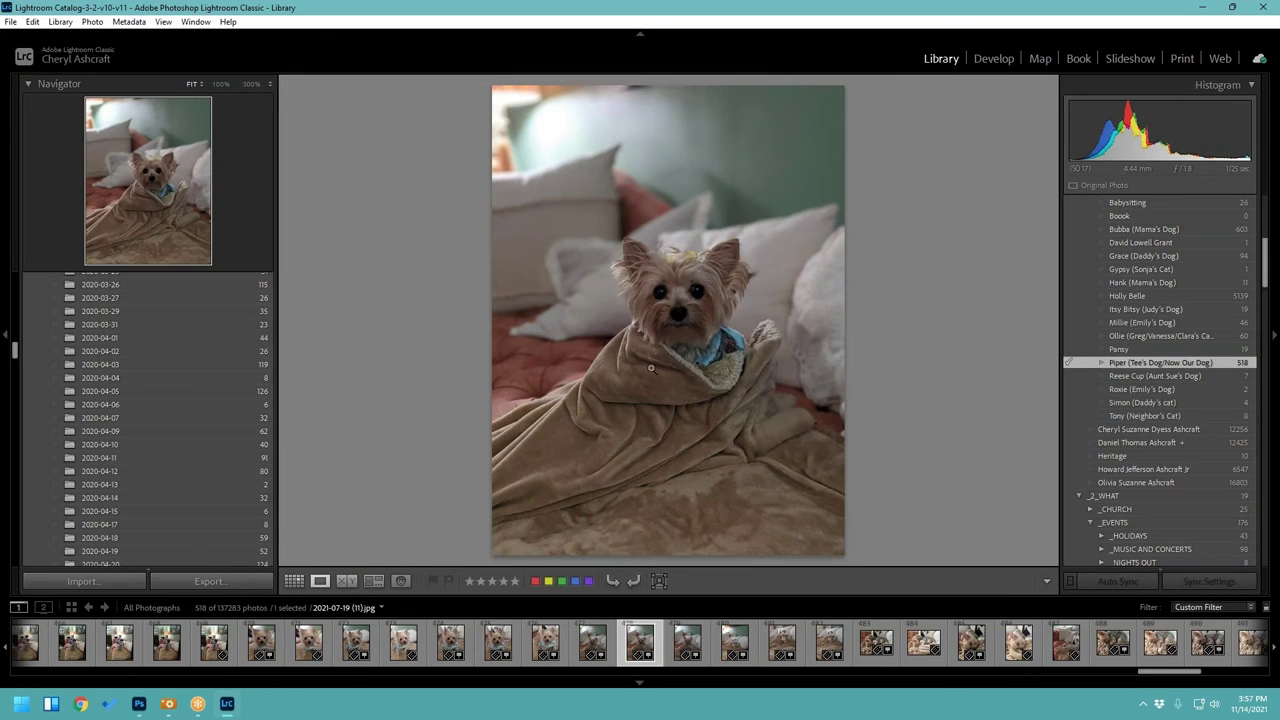
key("Left")
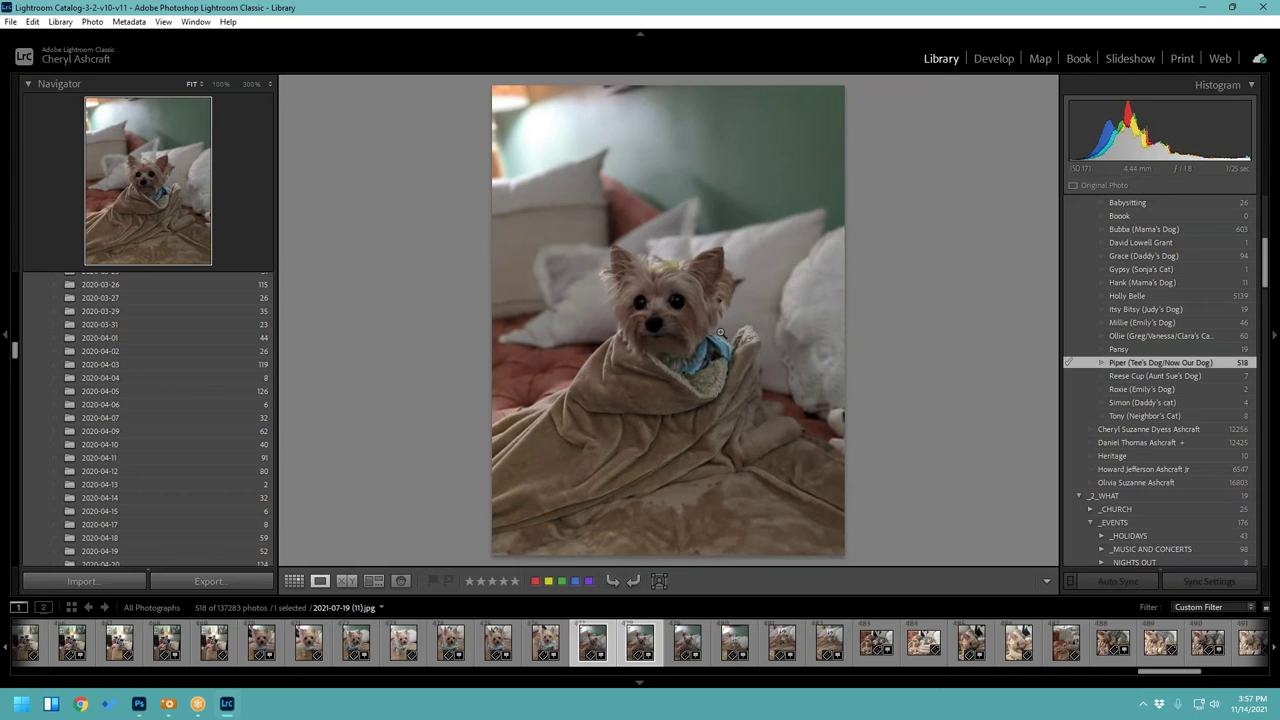
key("Left")
key("Left")
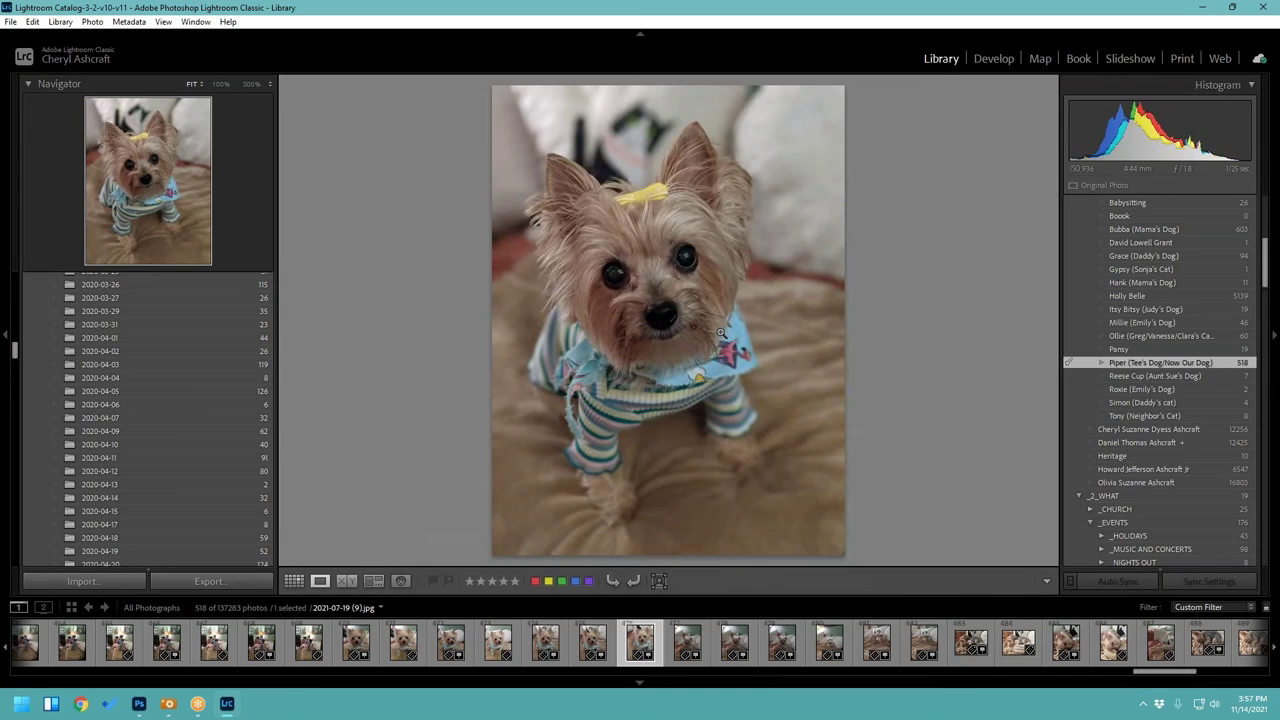
key("Left")
key("Left")
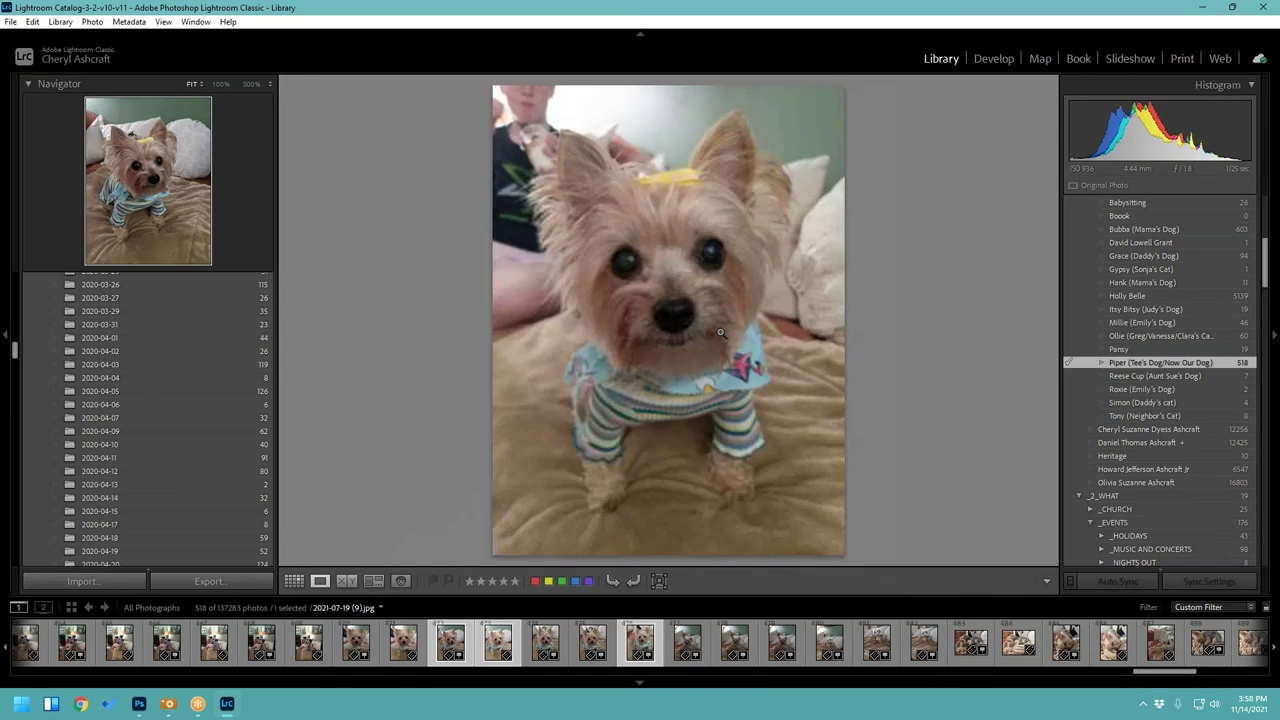
key("g")
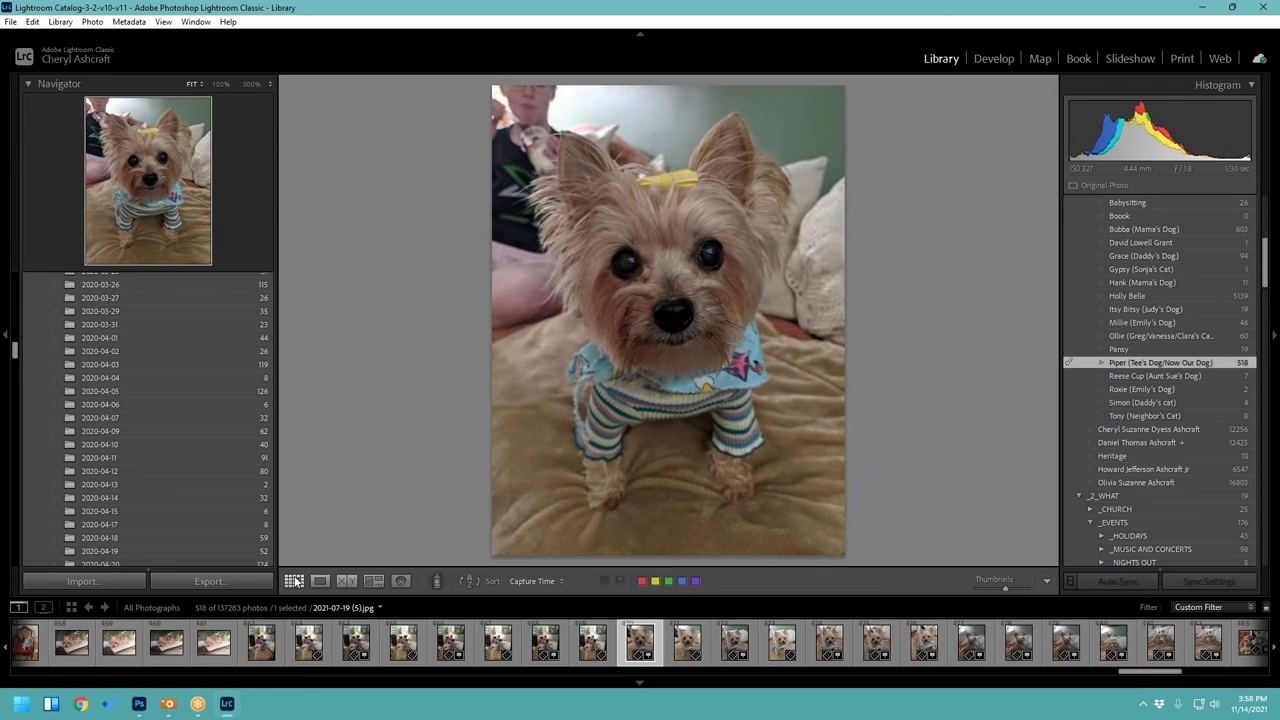
scroll(814, 437, "up", 3)
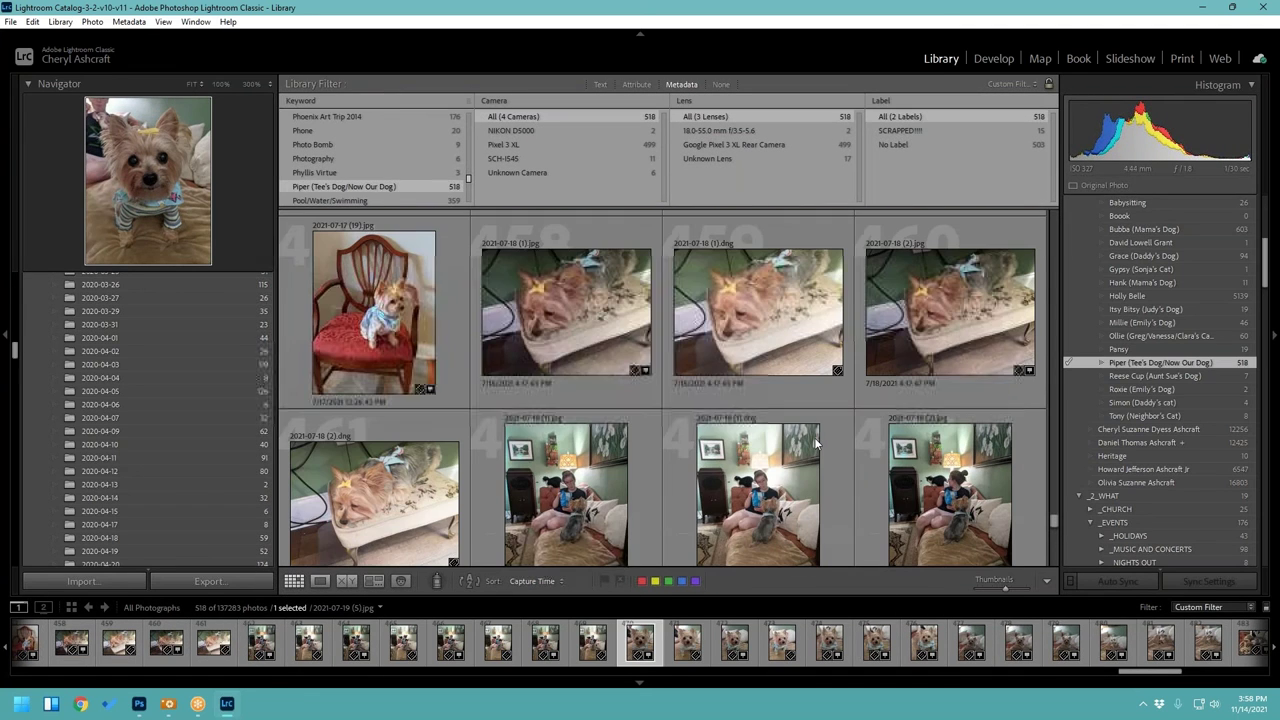
double_click(400, 321)
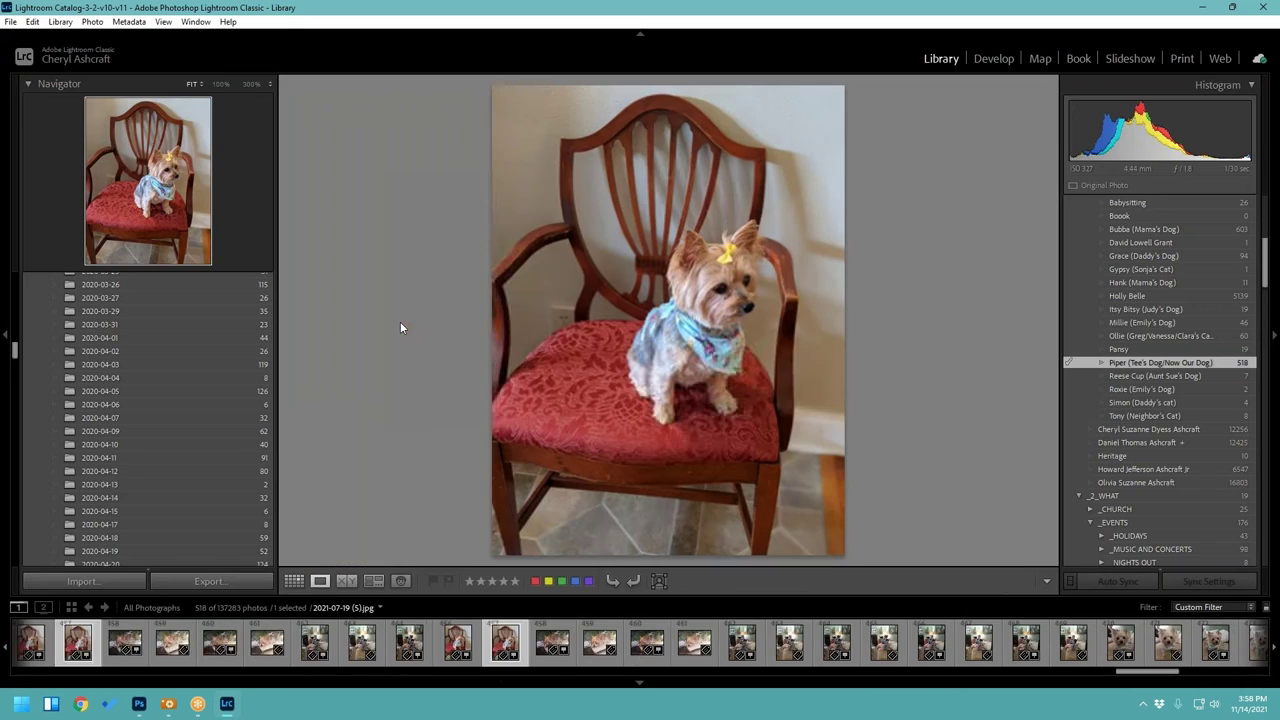
key("shift+Left")
key("shift+Left")
key("shift+Left")
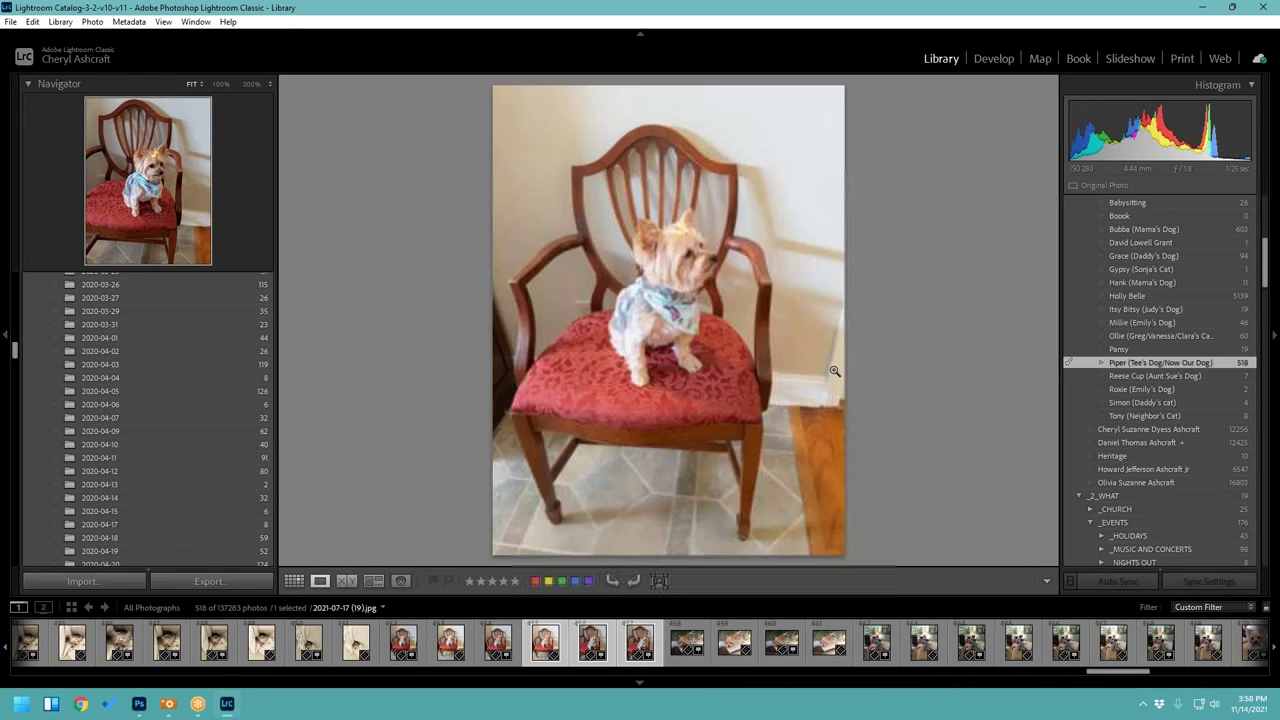
key("shift+Left")
key("shift+Left")
key("shift+Left")
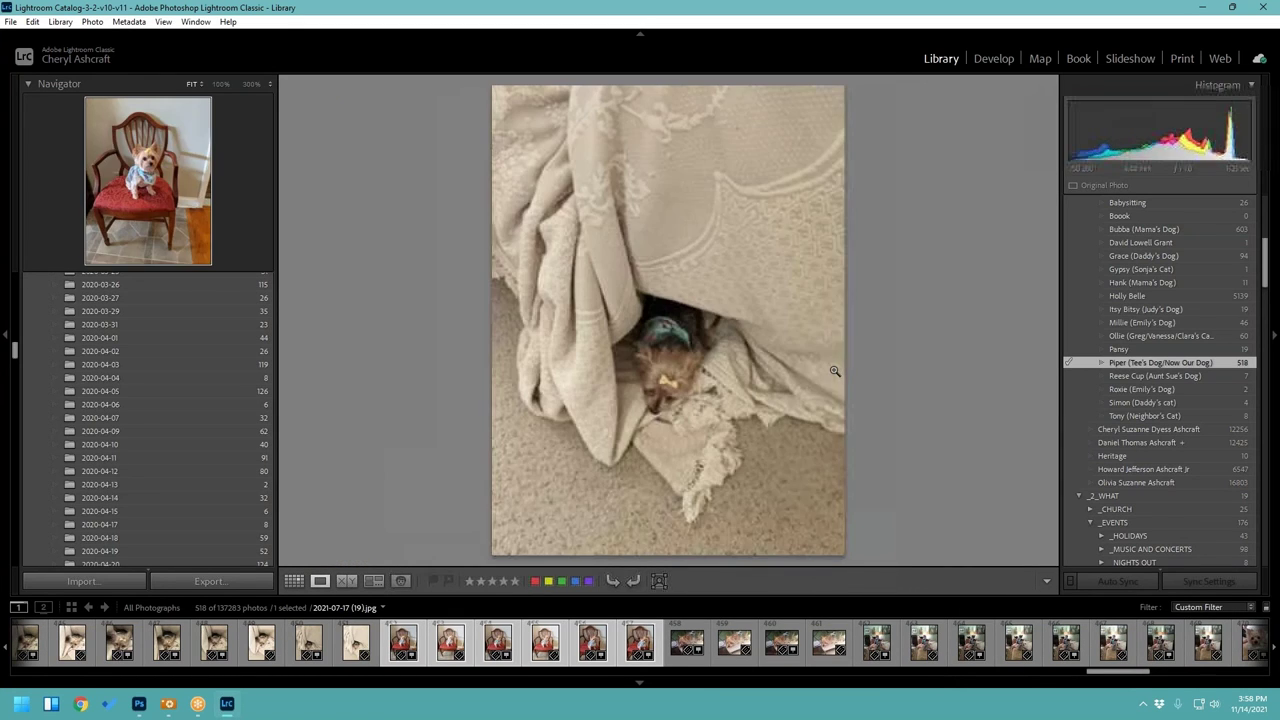
Step: Step back through Piper's 7/17/2021 blanket photos, then browse the thumbnail grid back to the 7/15/2021 photos
key("Left")
key("Left")
key("Left")
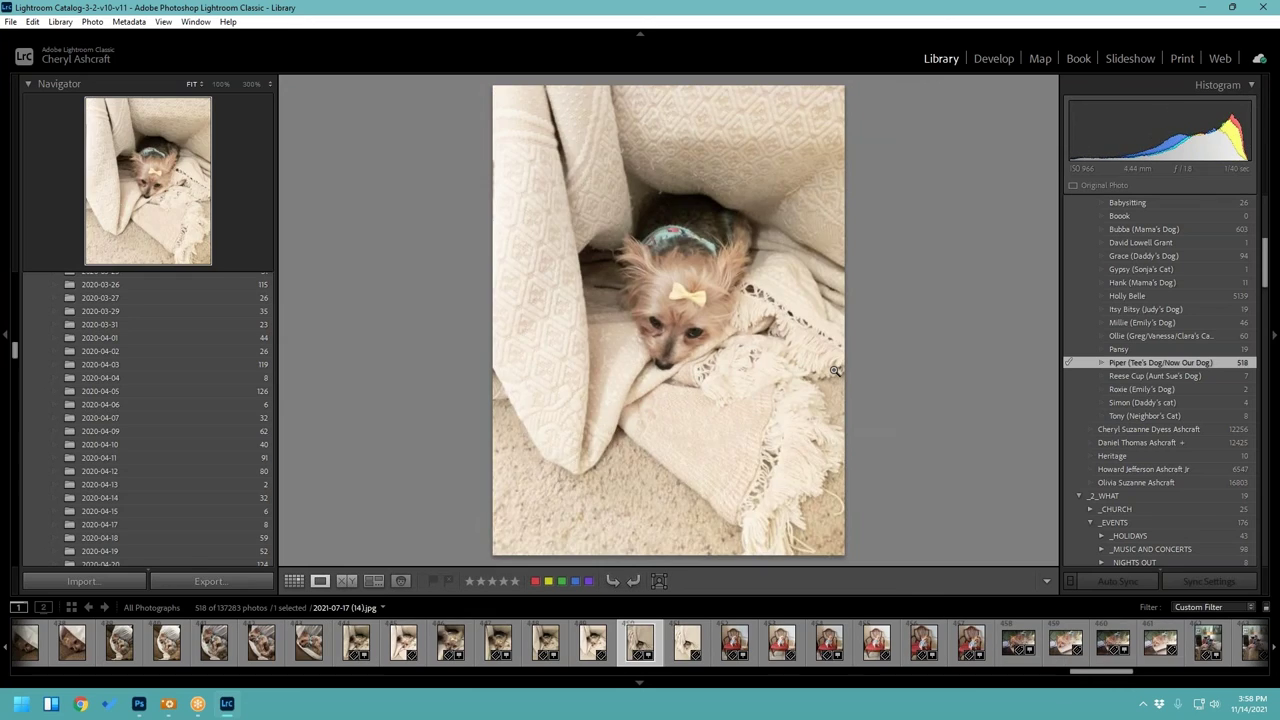
key("Left")
key("Left")
key("Left")
key("Left")
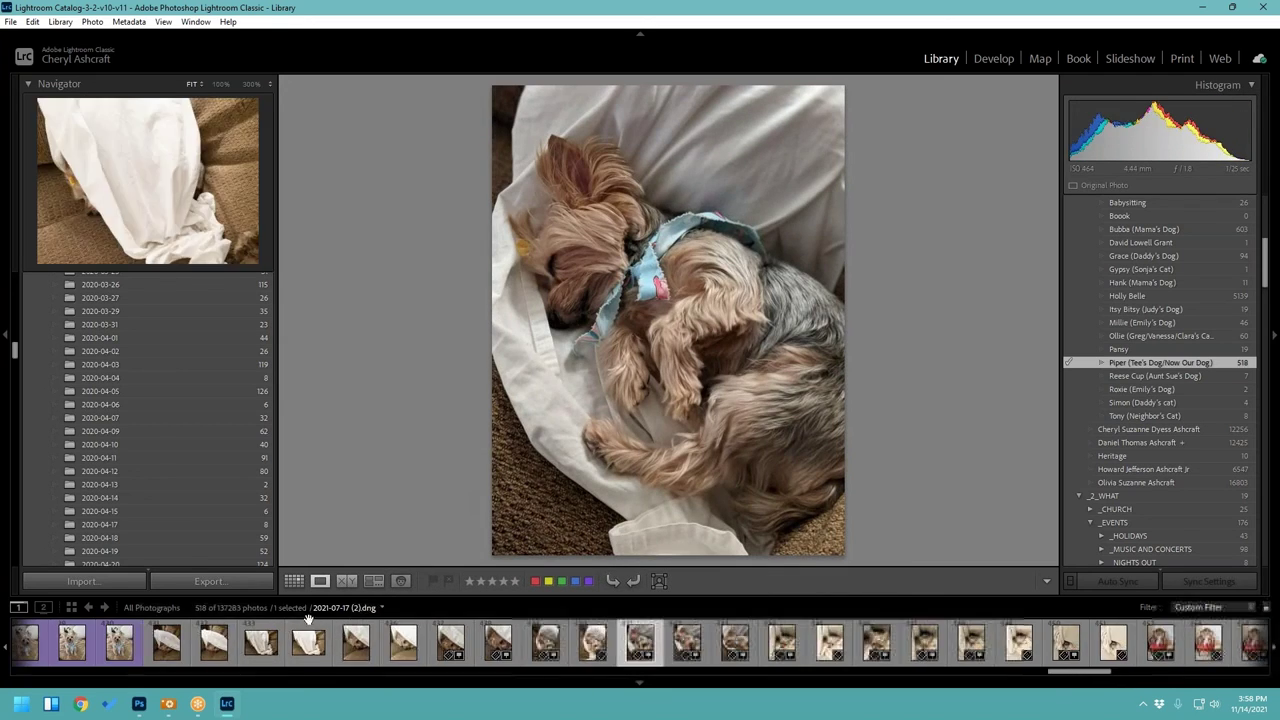
left_click(294, 581)
scroll(852, 359, "up", 6)
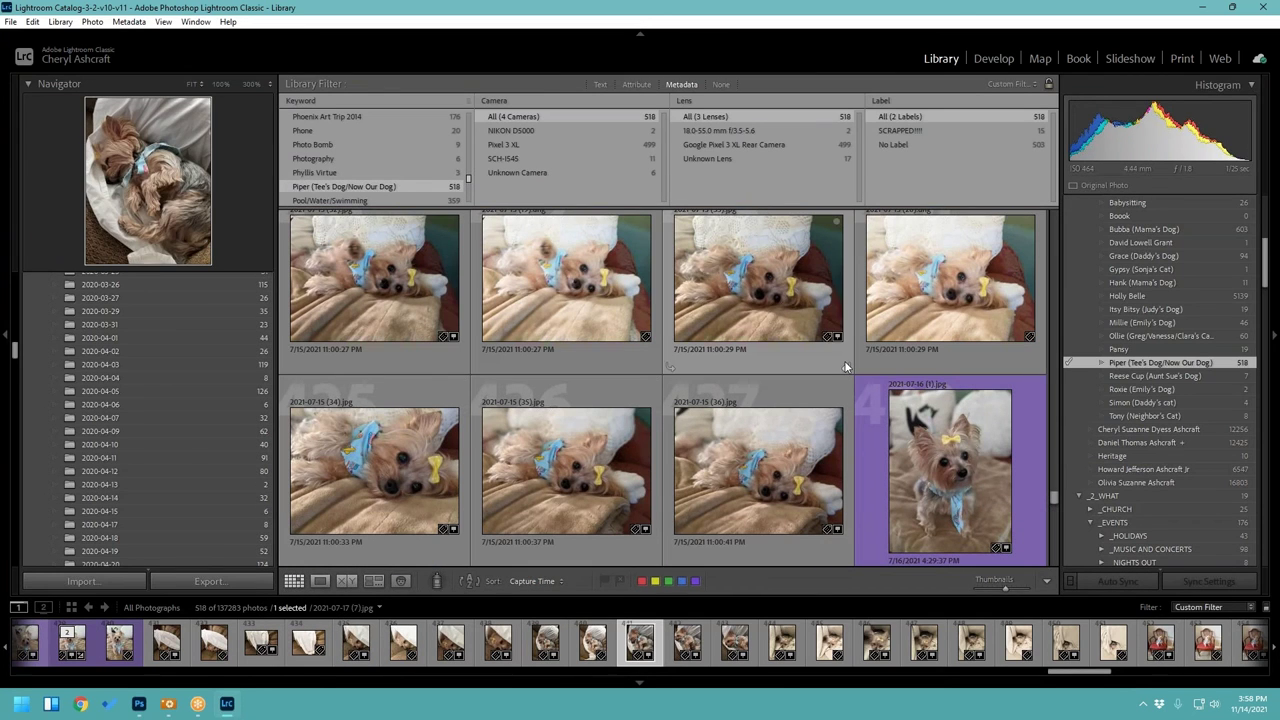
Step: Collapse the _PETS keyword group and show the photos tagged with the Animals keyword under _2_WHAT
scroll(1119, 340, "up", 5)
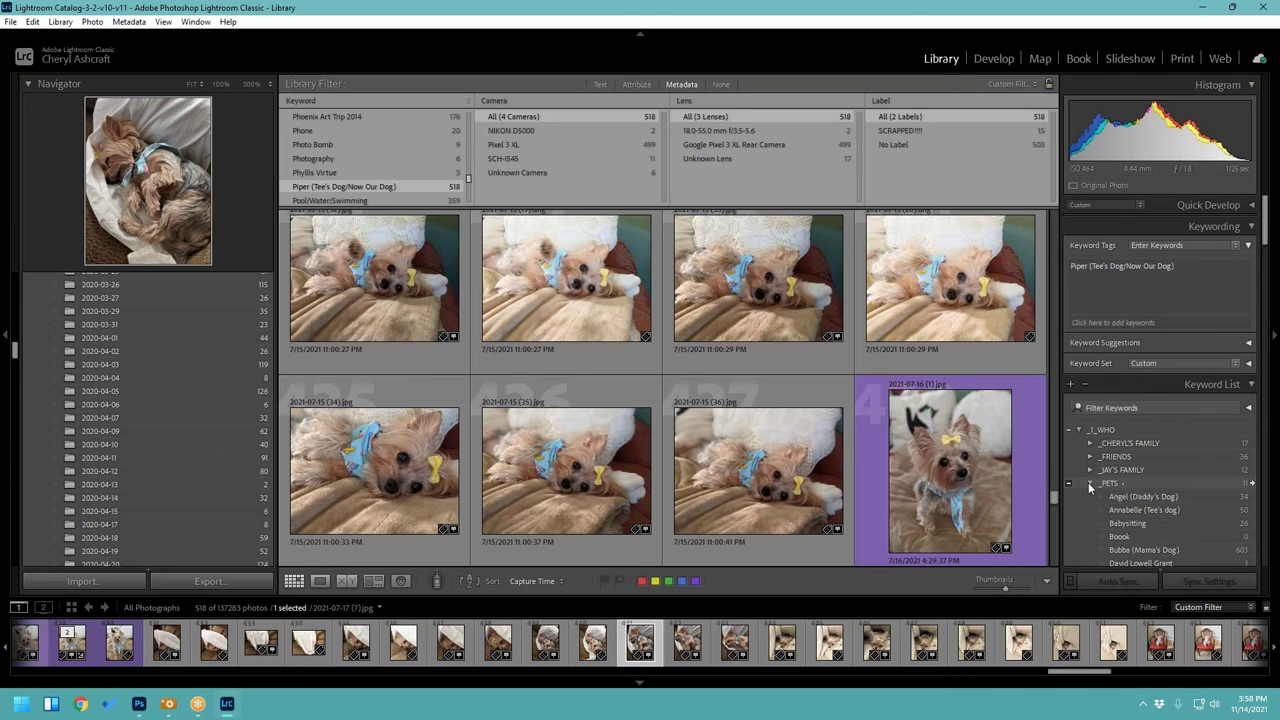
left_click(1089, 484)
scroll(1182, 484, "down", 5)
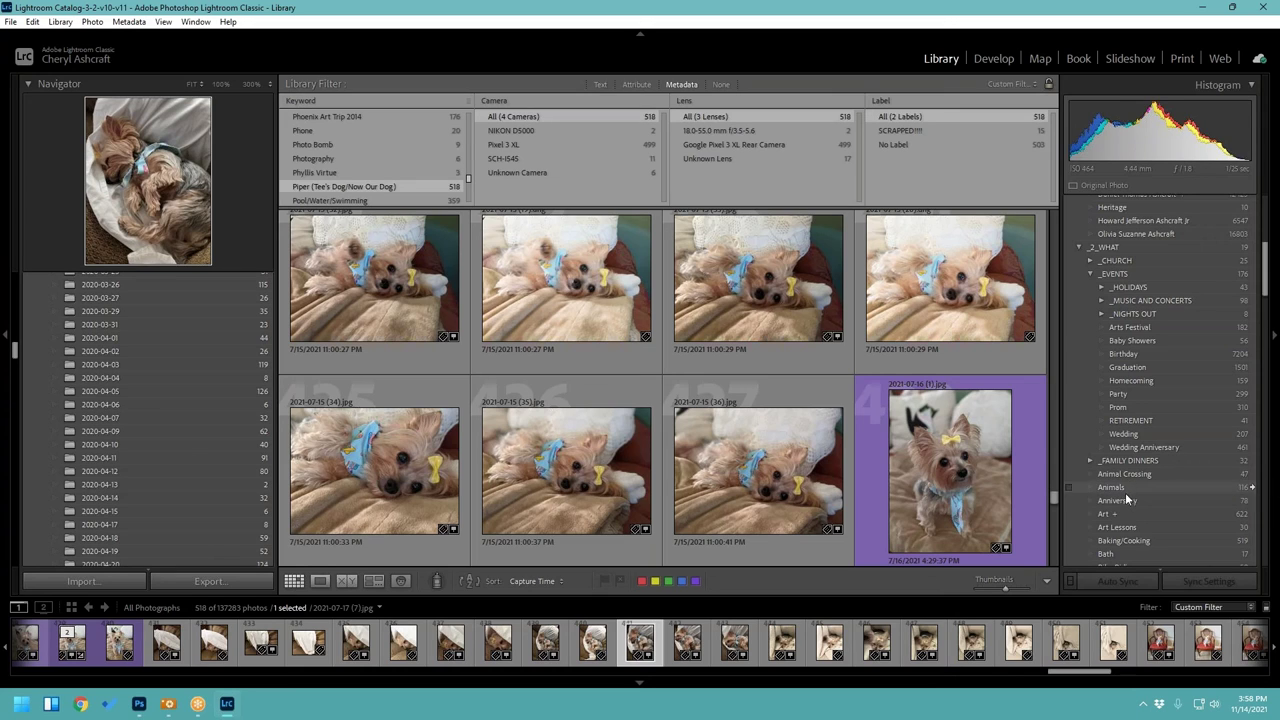
left_click(1254, 488)
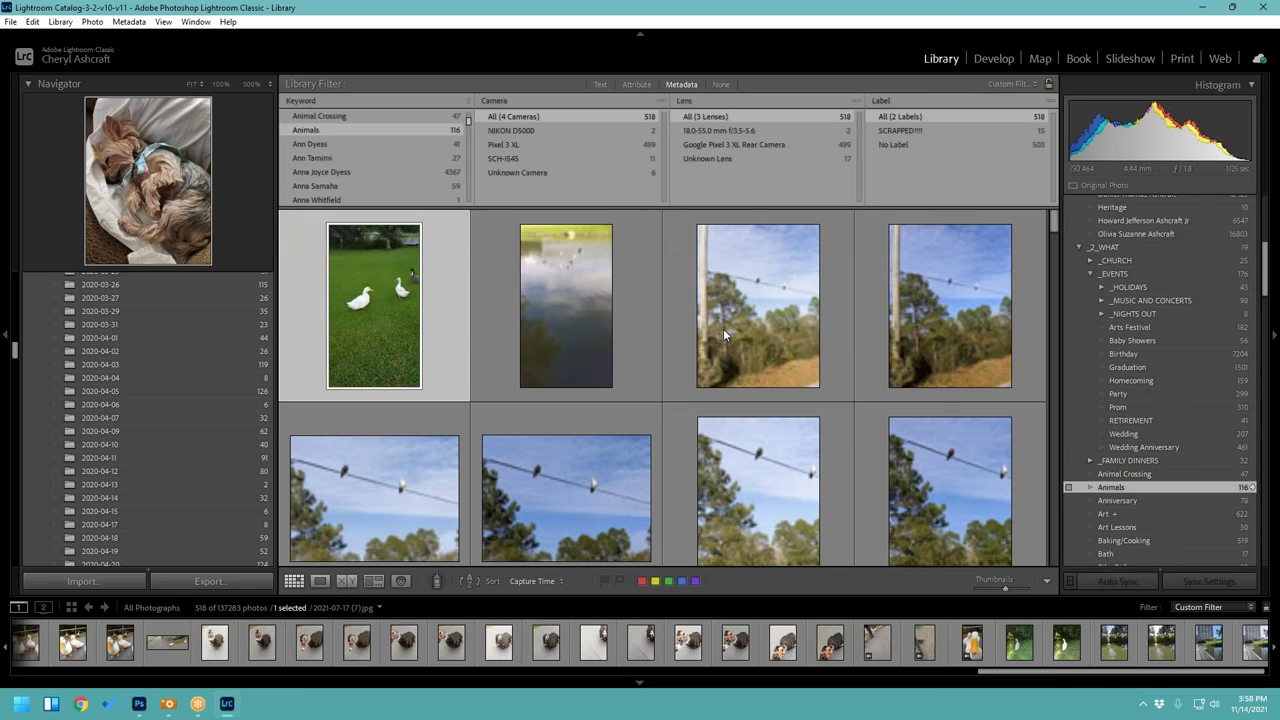
Step: Enlarge 2018-01-18 (1).dng, inspect the white bird on the wire at 100%, and return to the fitted view
left_click(787, 312)
double_click(787, 312)
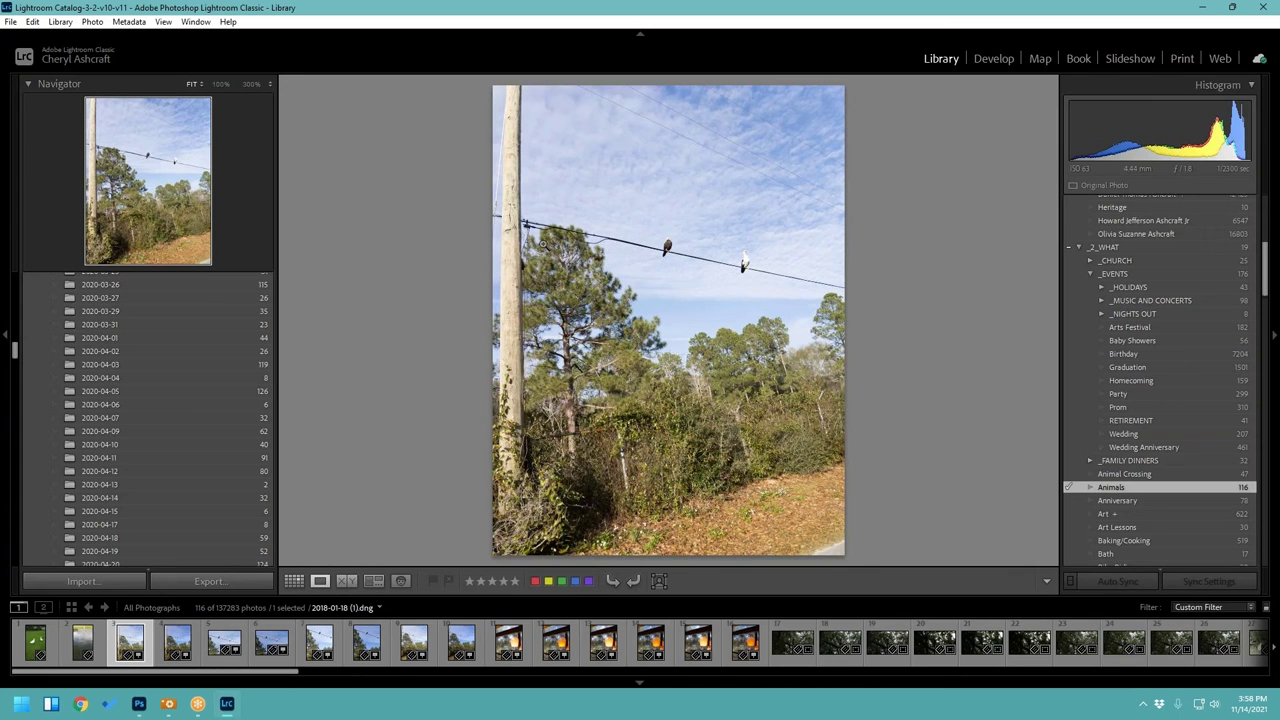
left_click(751, 267)
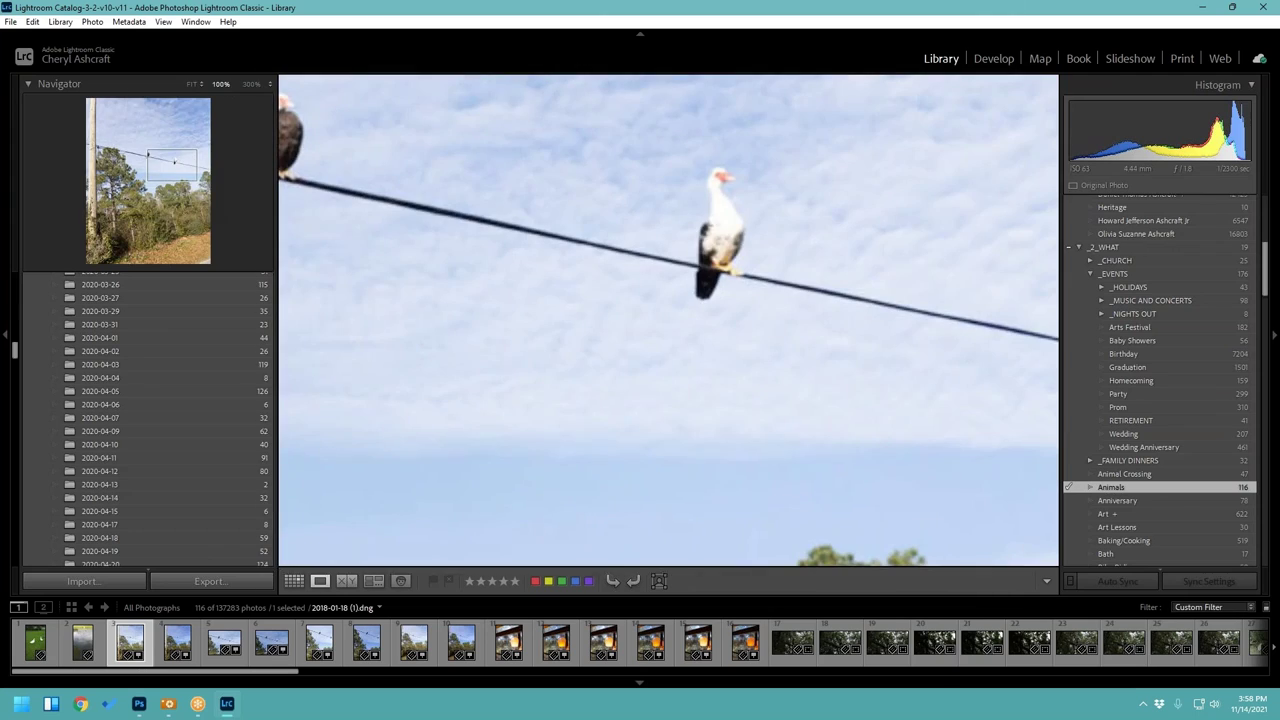
left_click(751, 267)
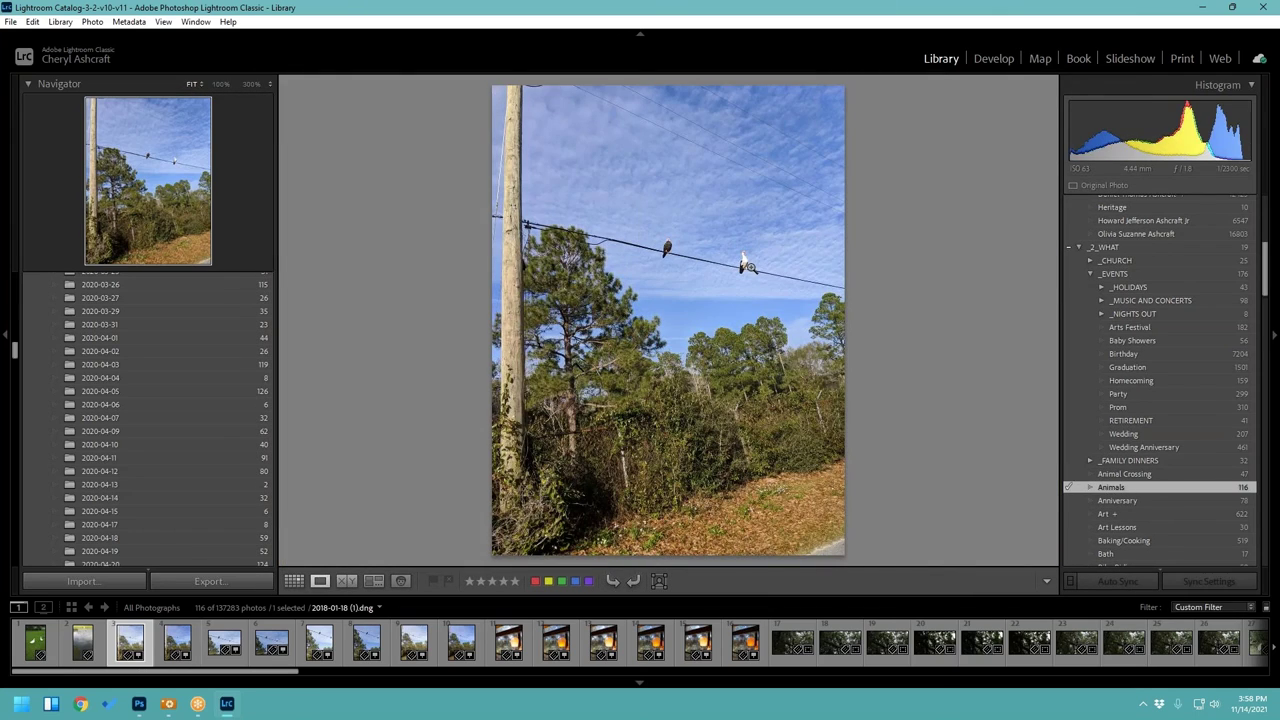
Step: Step forward through the bird-on-wire photos to the 2019-05-26 window photos
key("Right")
key("Right")
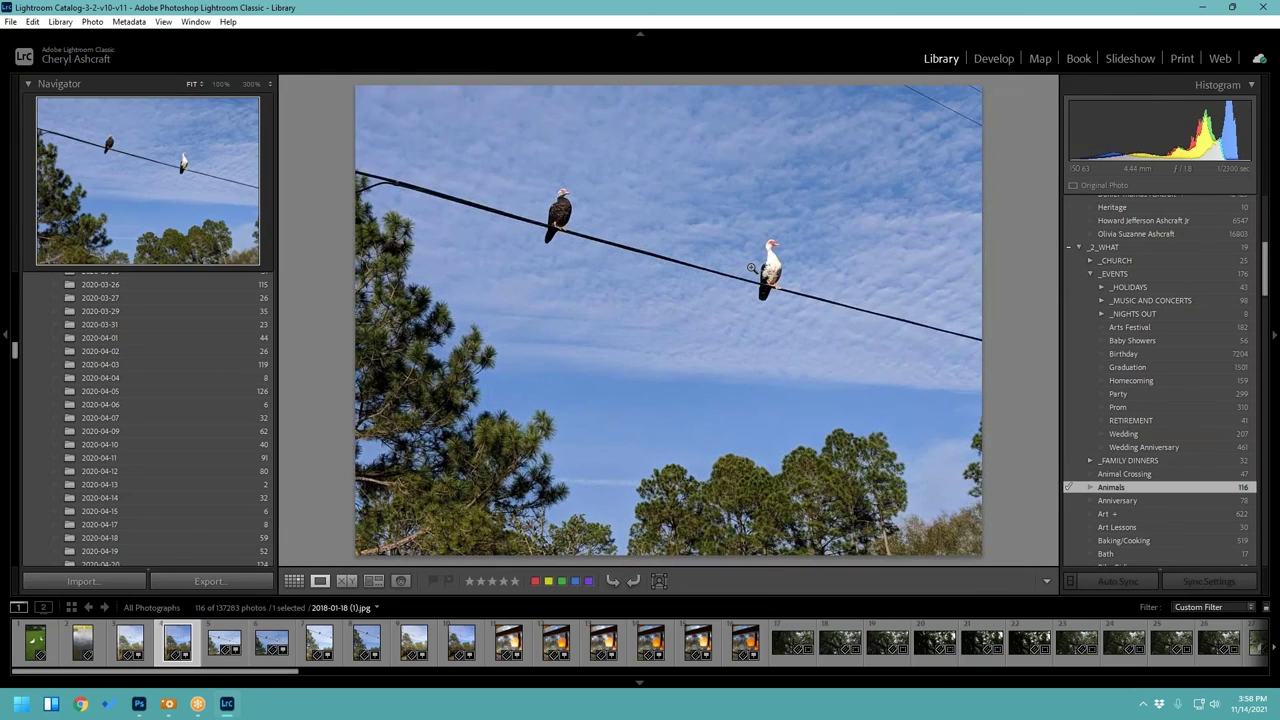
key("Right")
key("Right")
key("Right")
key("Right")
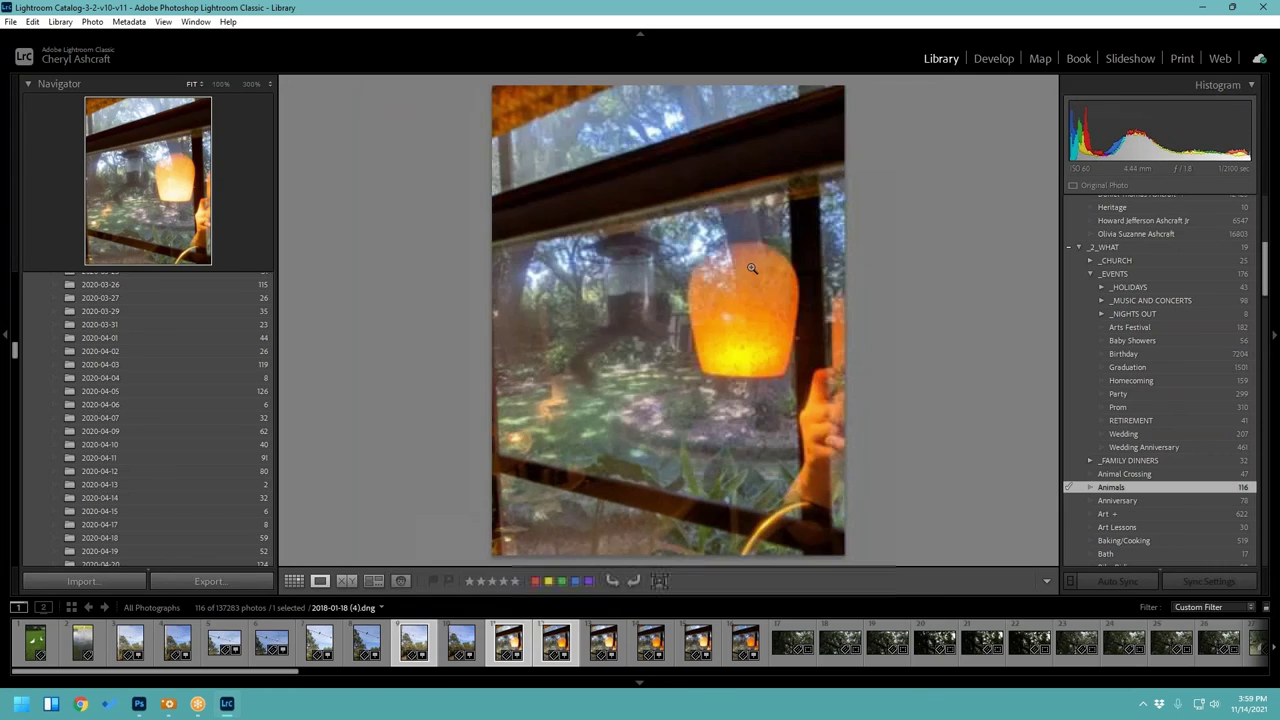
Step: Browse the Animals thumbnails, enlarge 2019-05-26_Pixel3XL (1).dng, and inspect the squirrel at the feeder at 100% before fitting the view
left_click(293, 581)
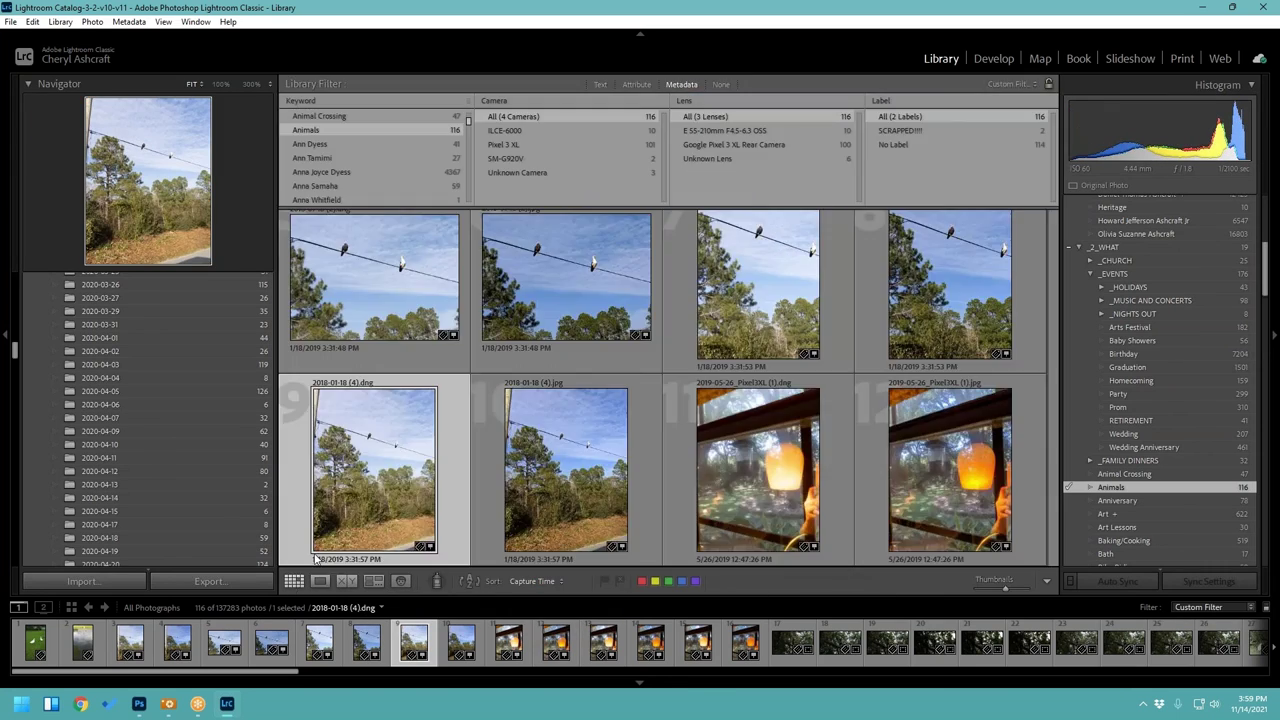
scroll(754, 350, "up", 2)
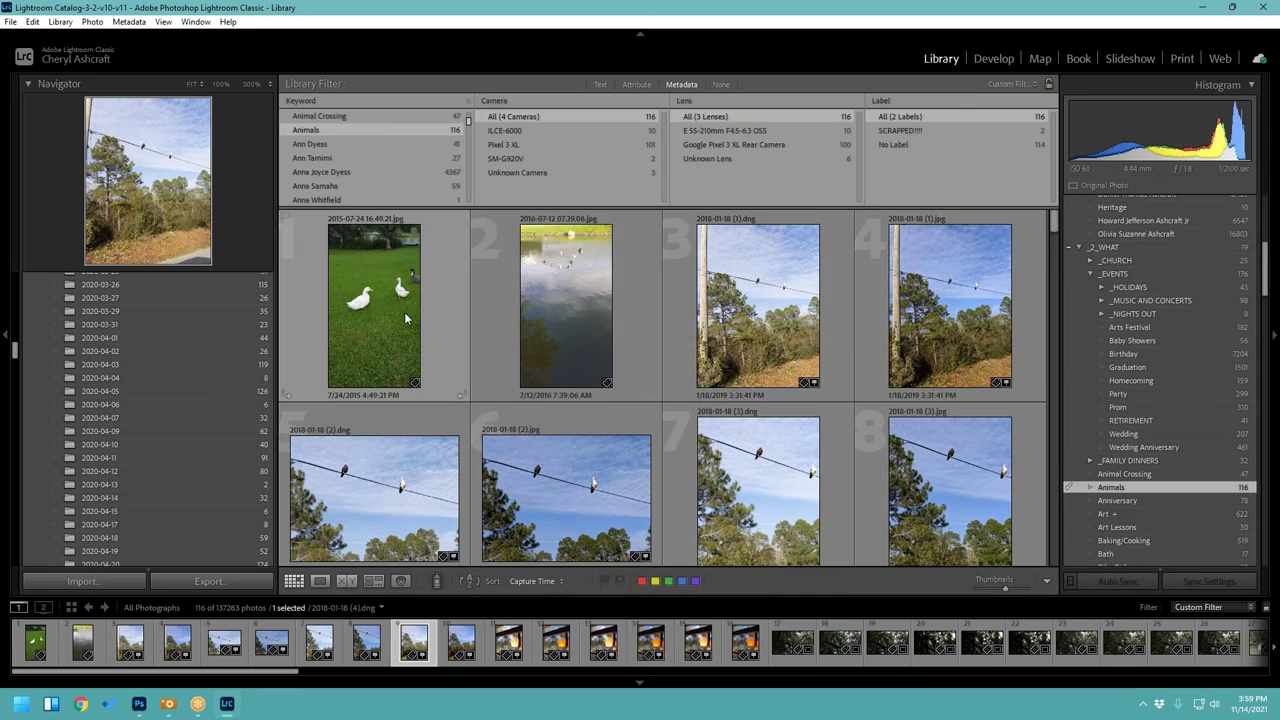
scroll(734, 338, "down", 2)
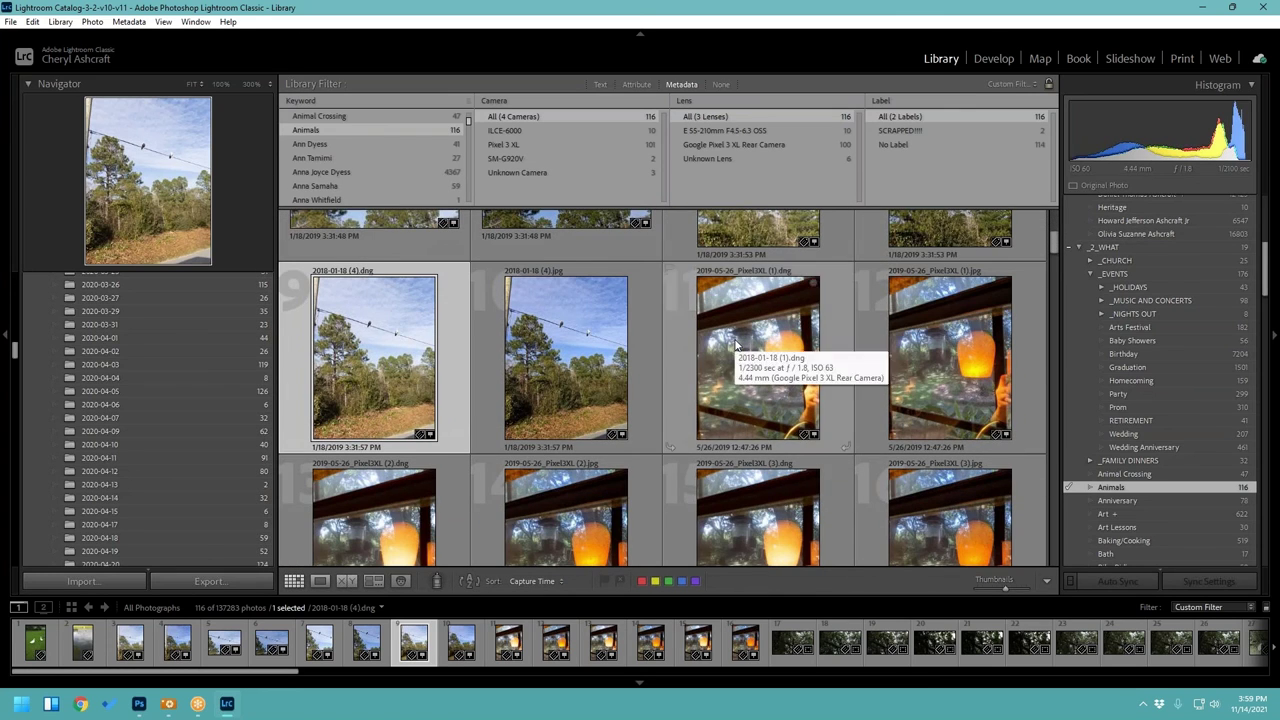
scroll(736, 344, "down", 2)
scroll(734, 338, "up", 2)
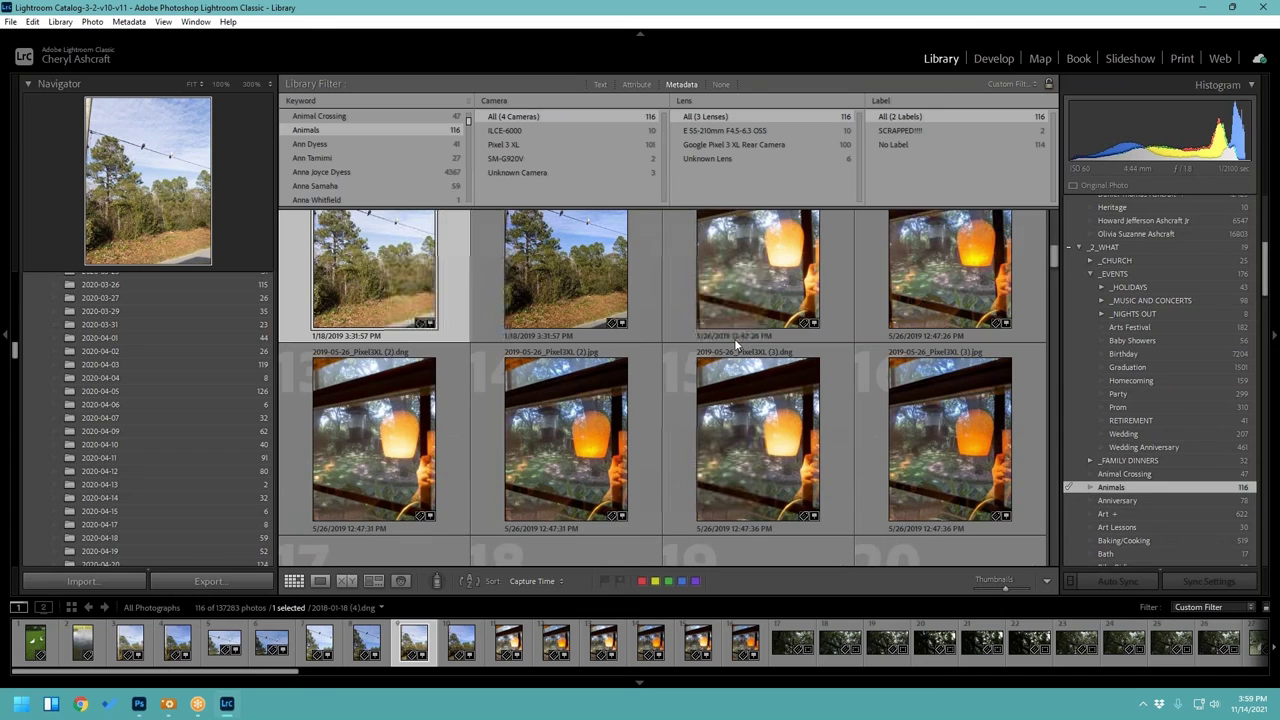
double_click(745, 280)
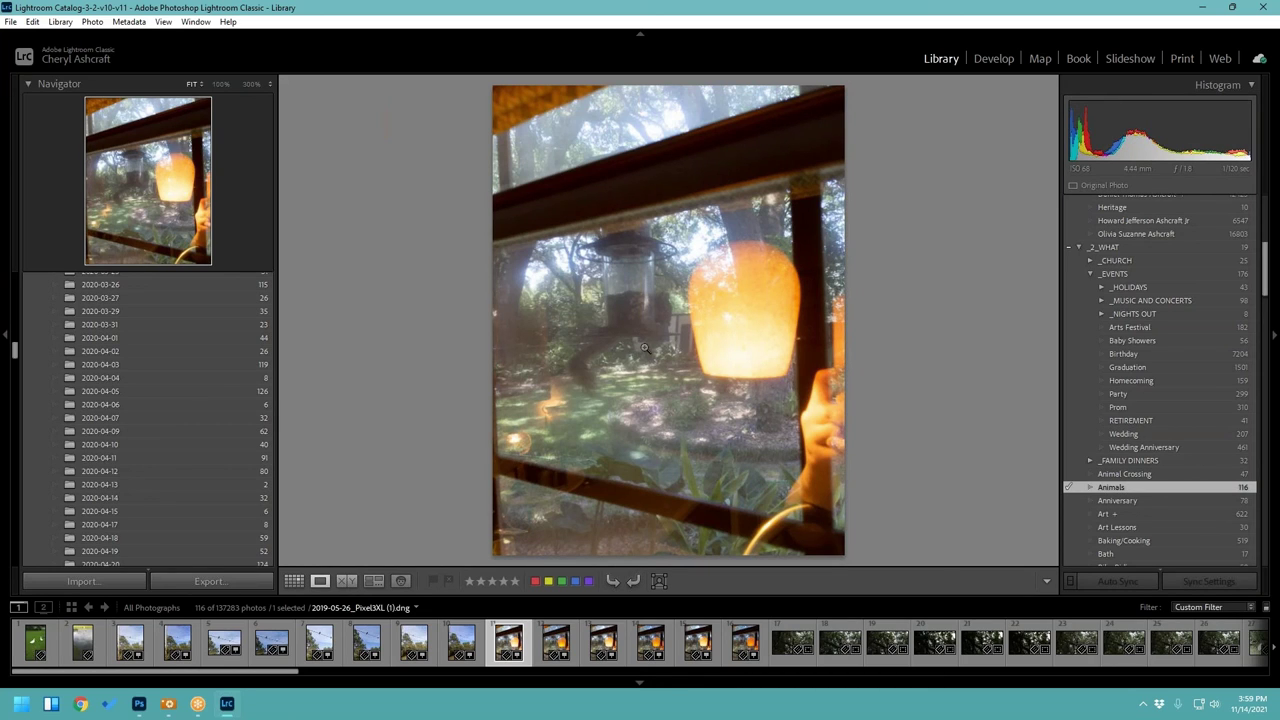
left_click(668, 322)
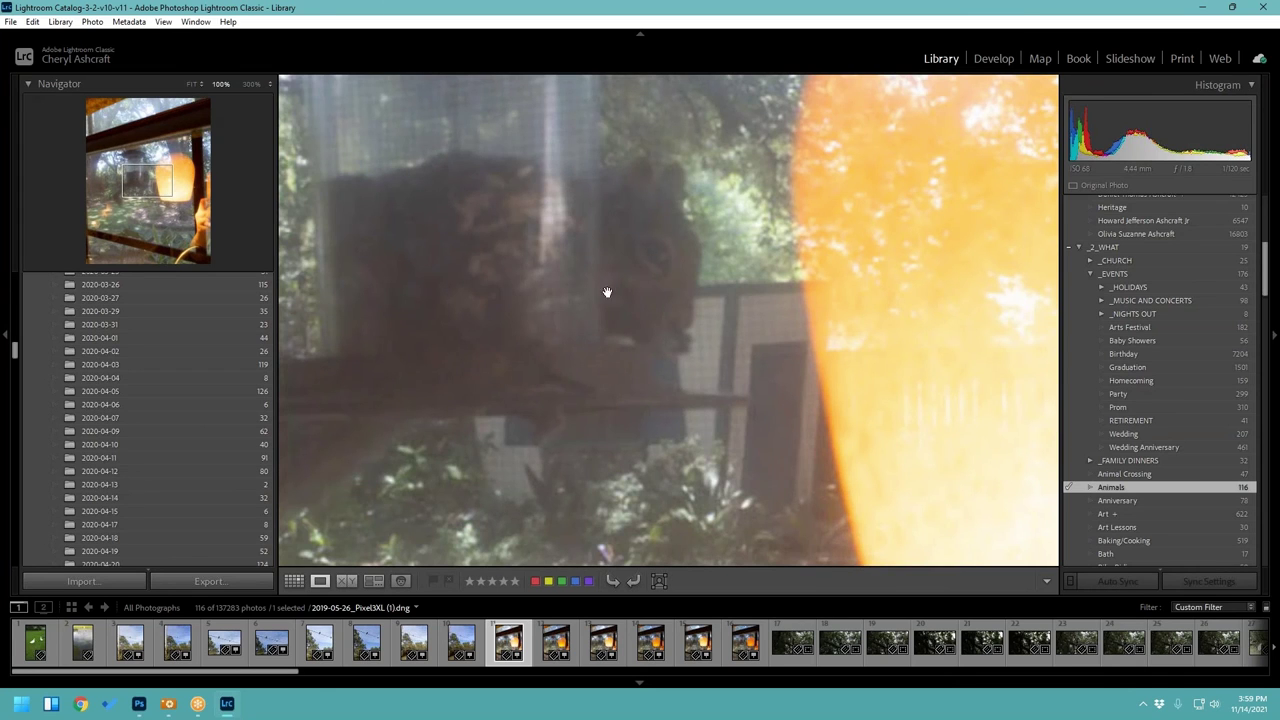
left_click_drag(609, 303, 803, 203)
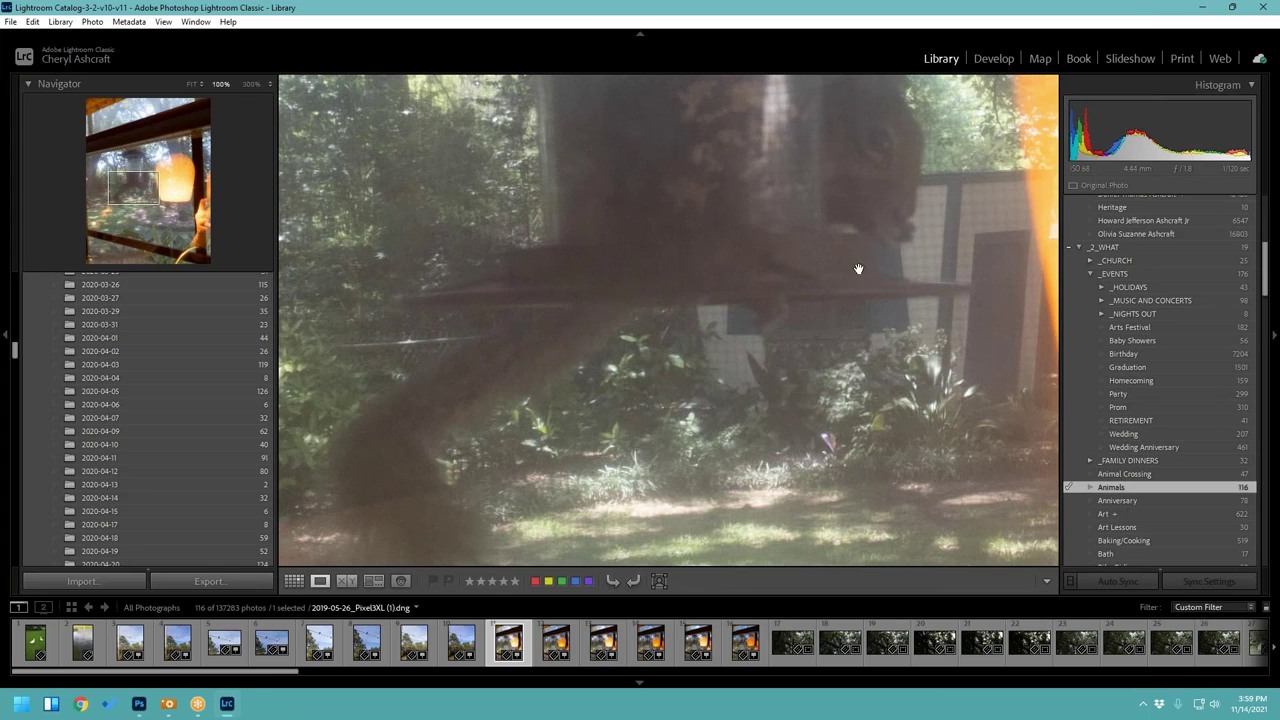
left_click(730, 290)
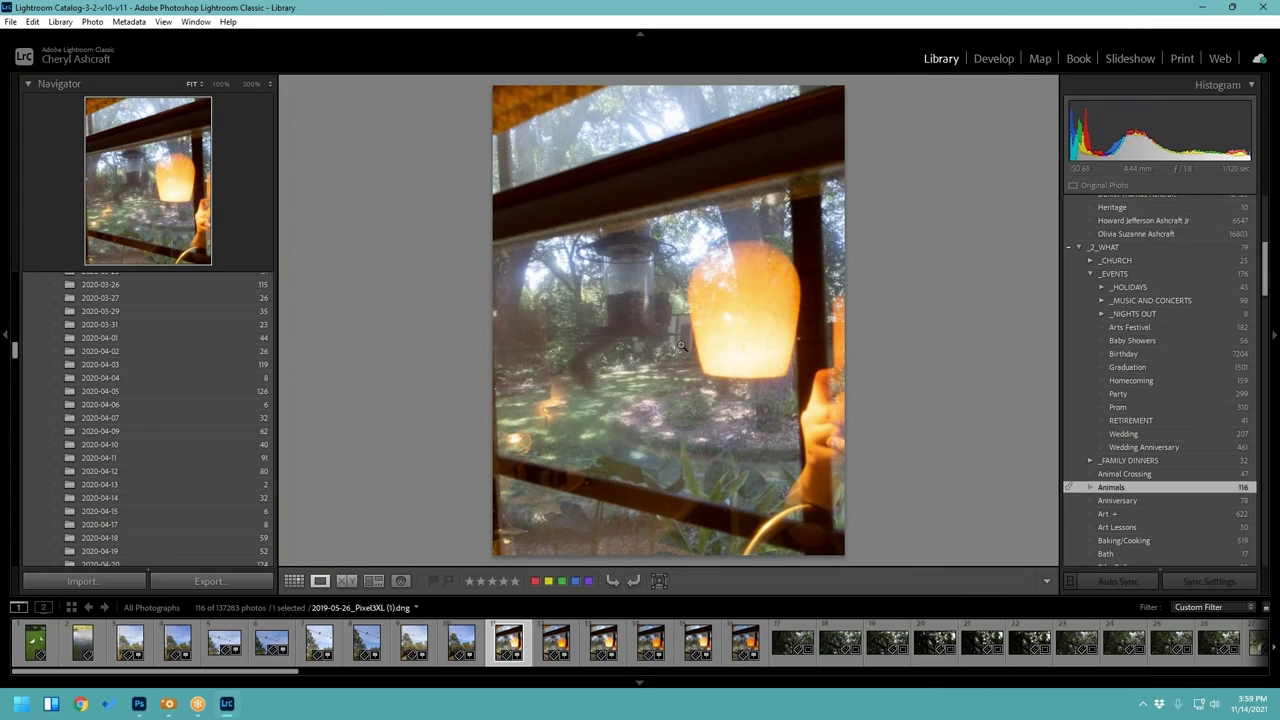
Step: Step forward through the squirrel window photos to 2019-05-26_Pixel3XL (3).dng
key("Right")
key("Right")
key("Right")
key("Right")
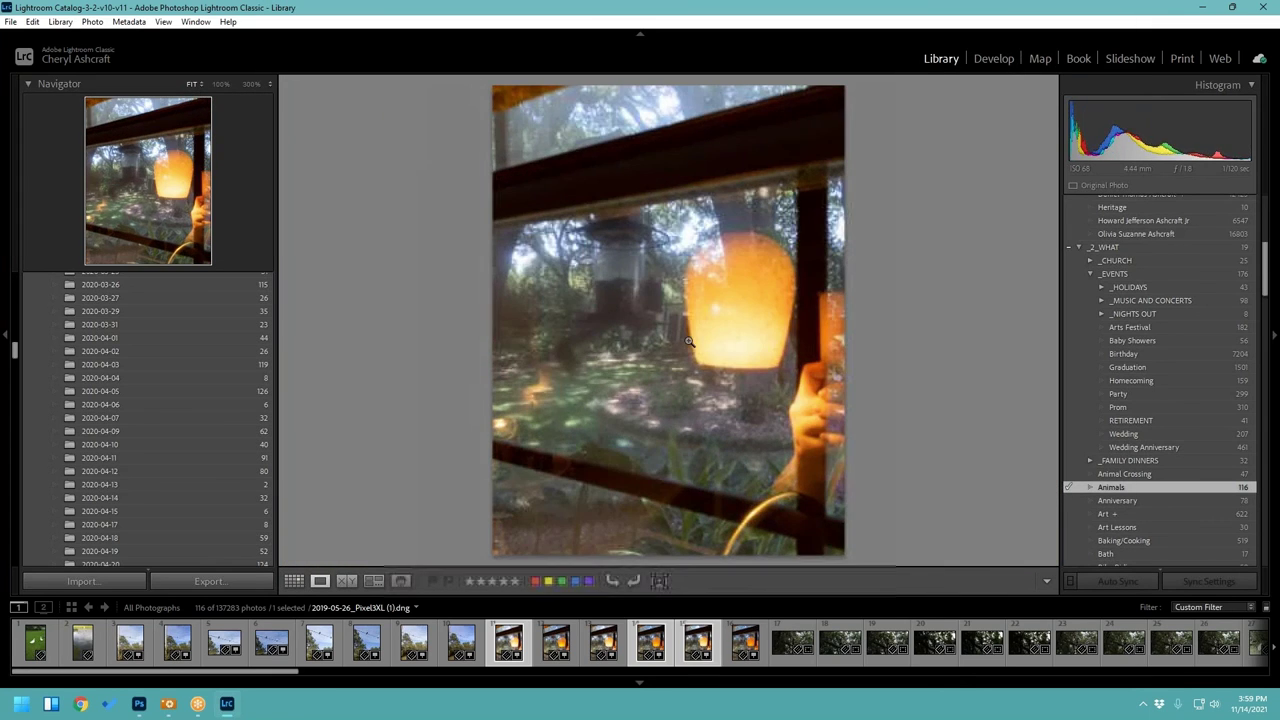
left_click(293, 581)
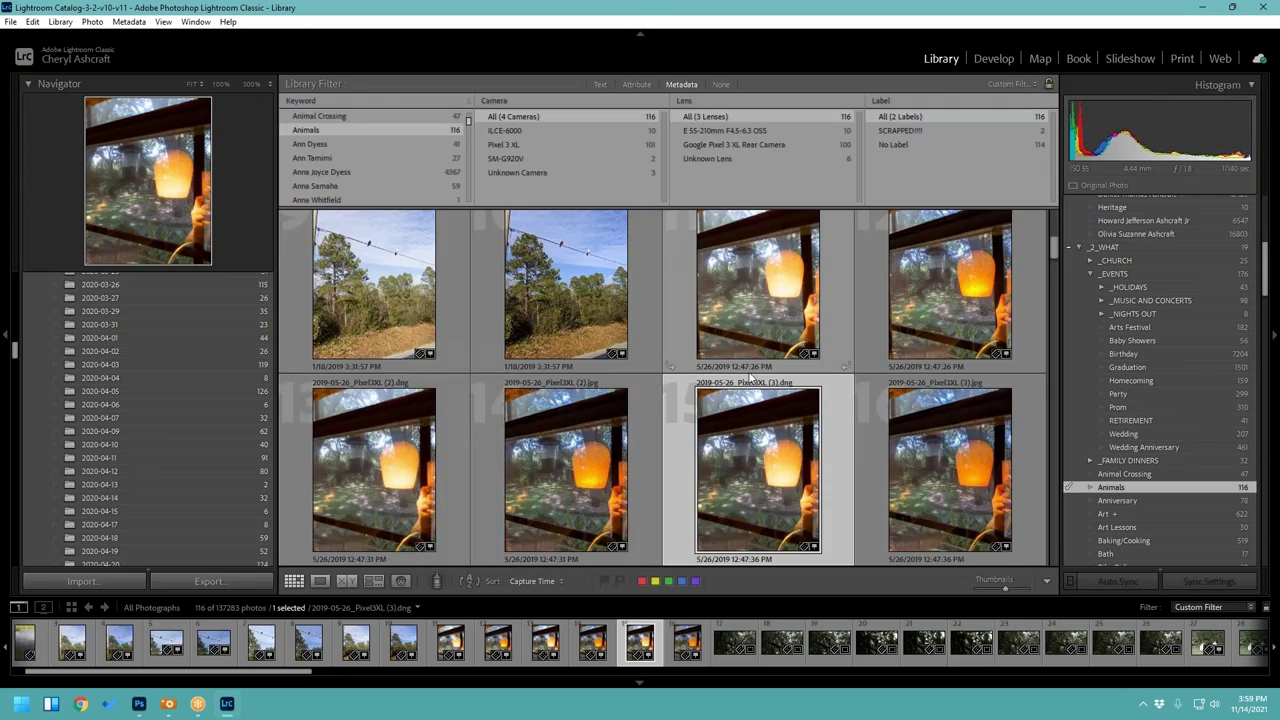
scroll(770, 375, "down", 4)
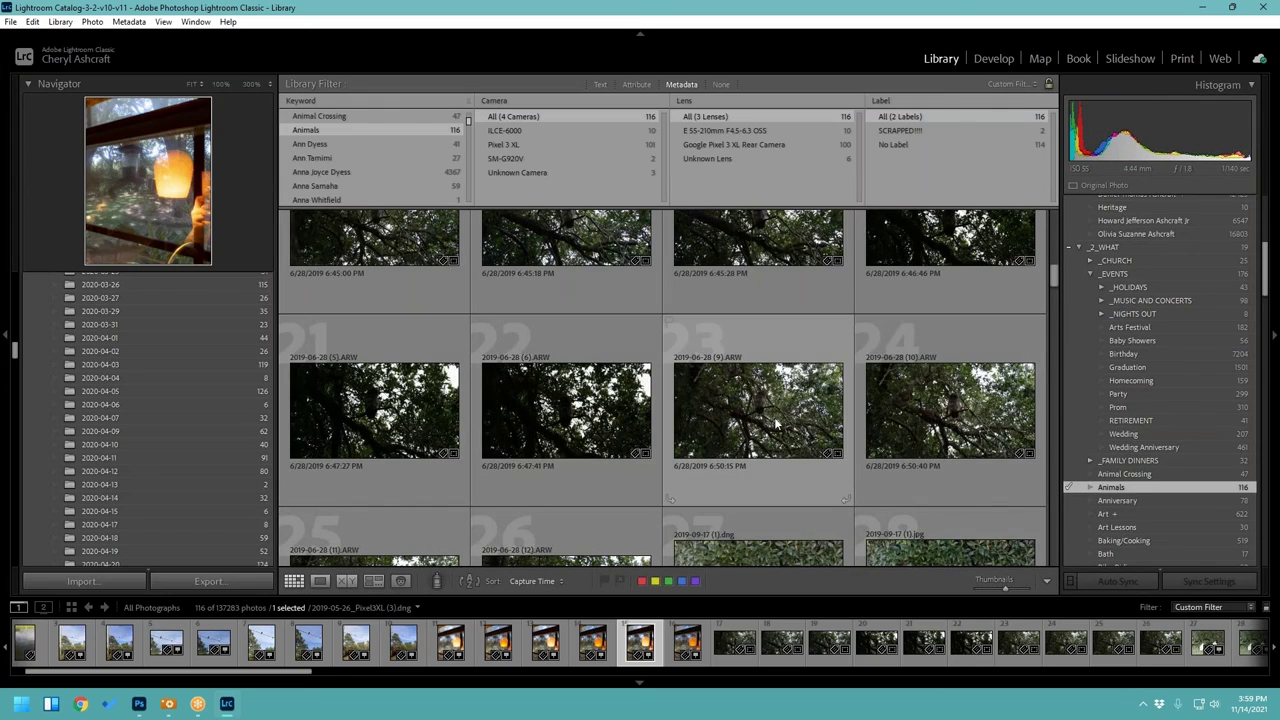
double_click(774, 417)
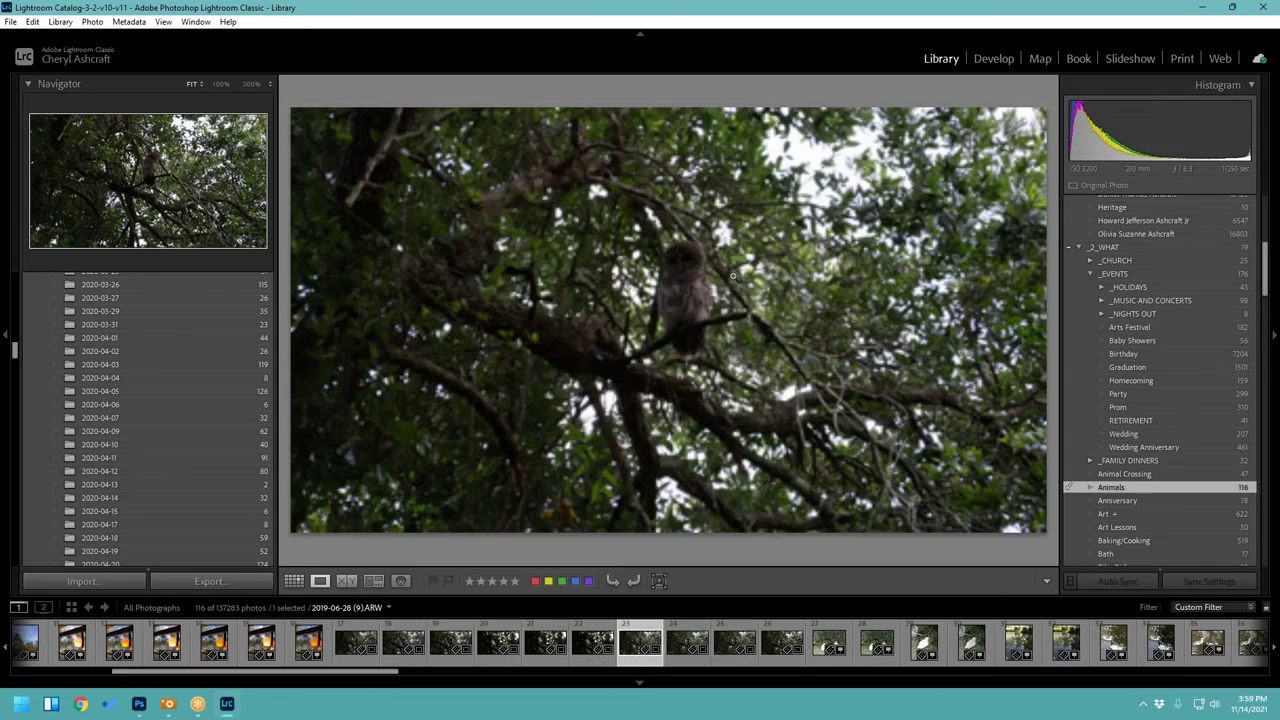
key("Right")
left_click(670, 275)
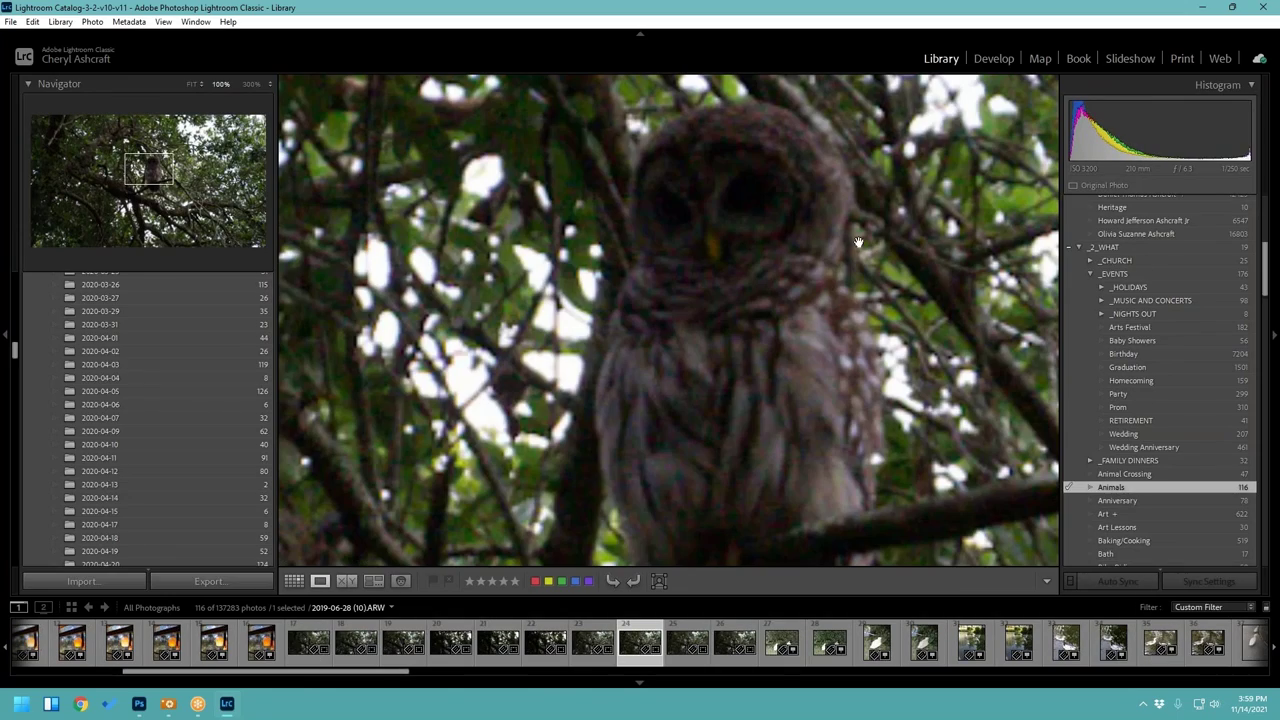
left_click(815, 279)
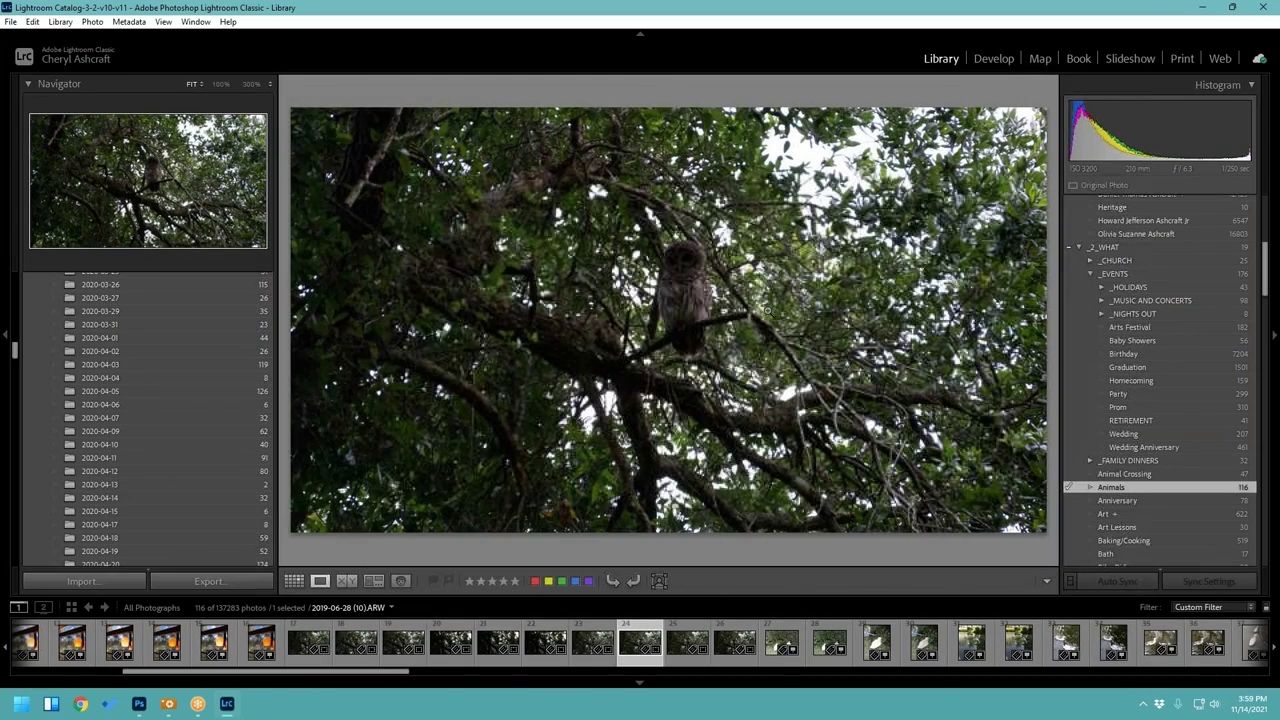
Step: Step forward through the remaining owl photos and on through the duck and pond photos tagged Animals
key("Right")
key("Right")
key("Right")
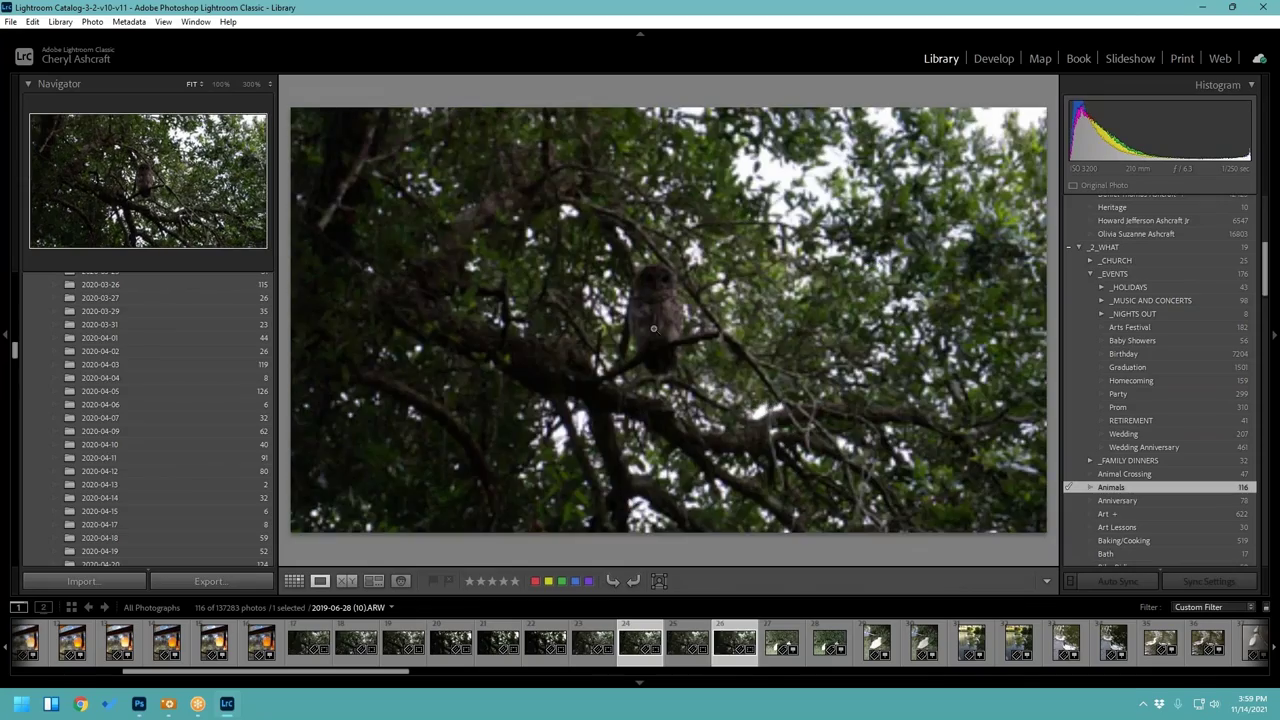
key("Right")
key("Right")
key("Right")
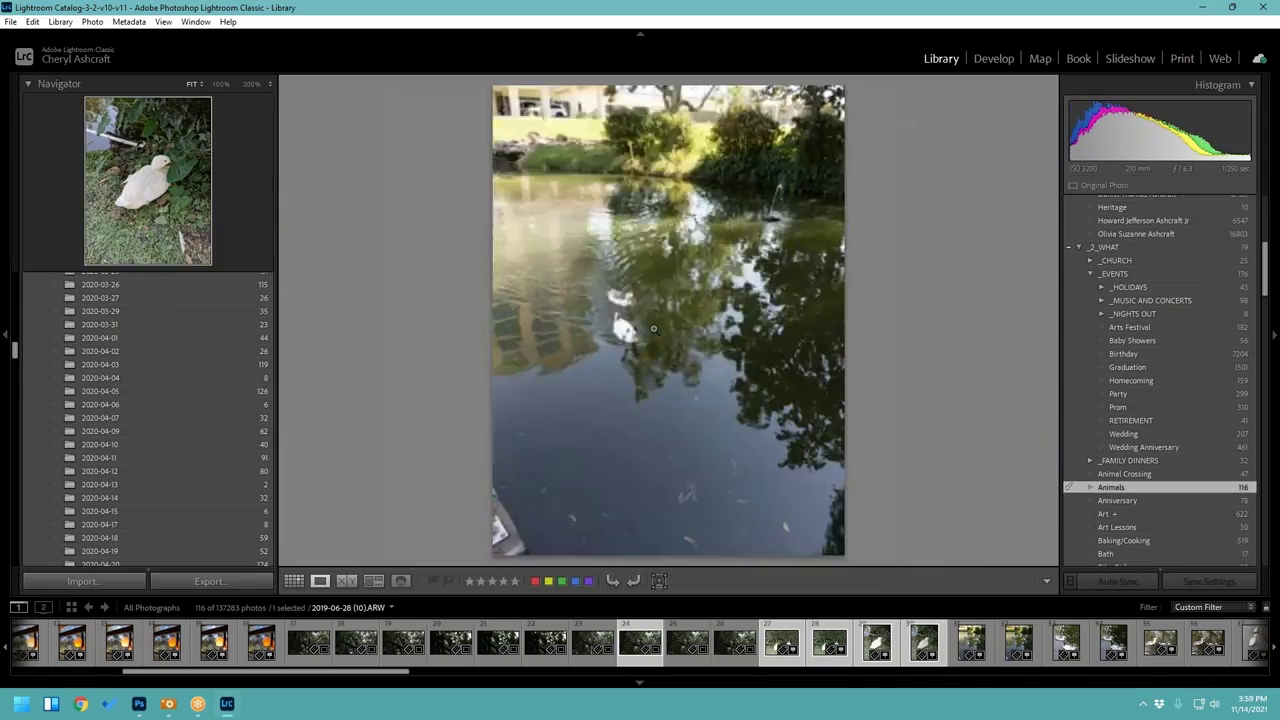
key("Right")
key("Right")
key("Right")
key("Right")
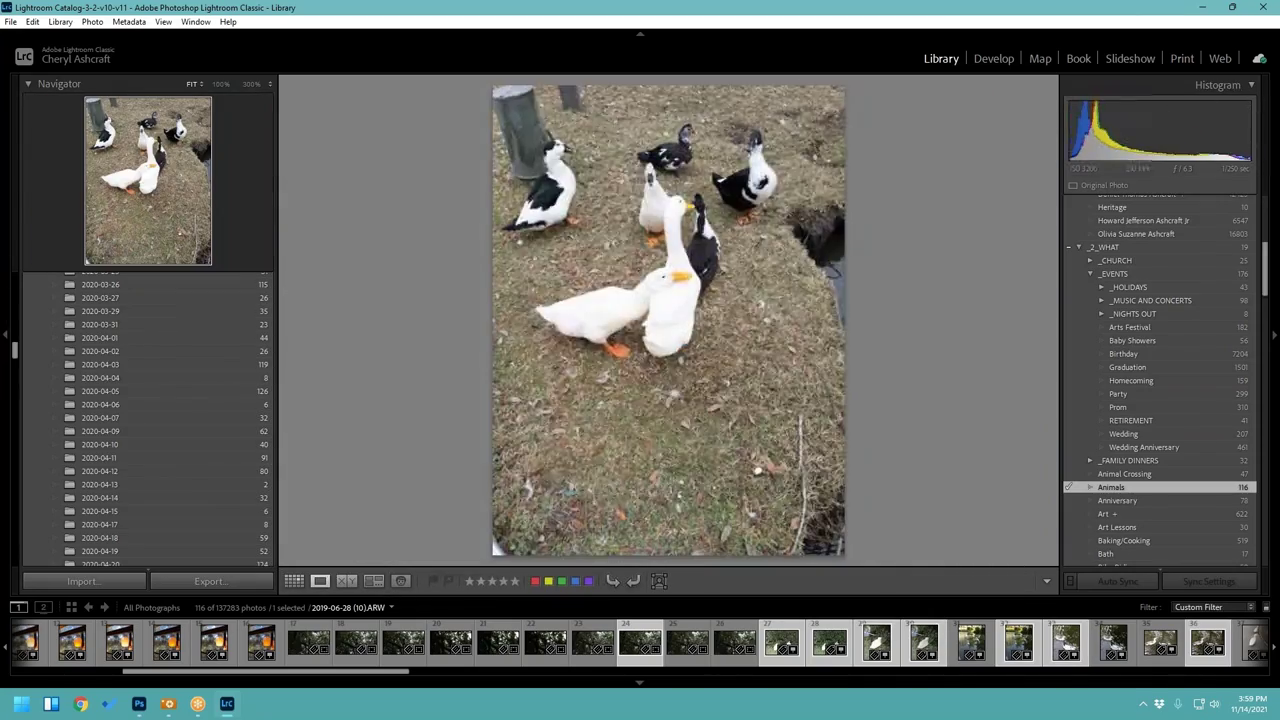
key("Right")
key("Right")
key("Right")
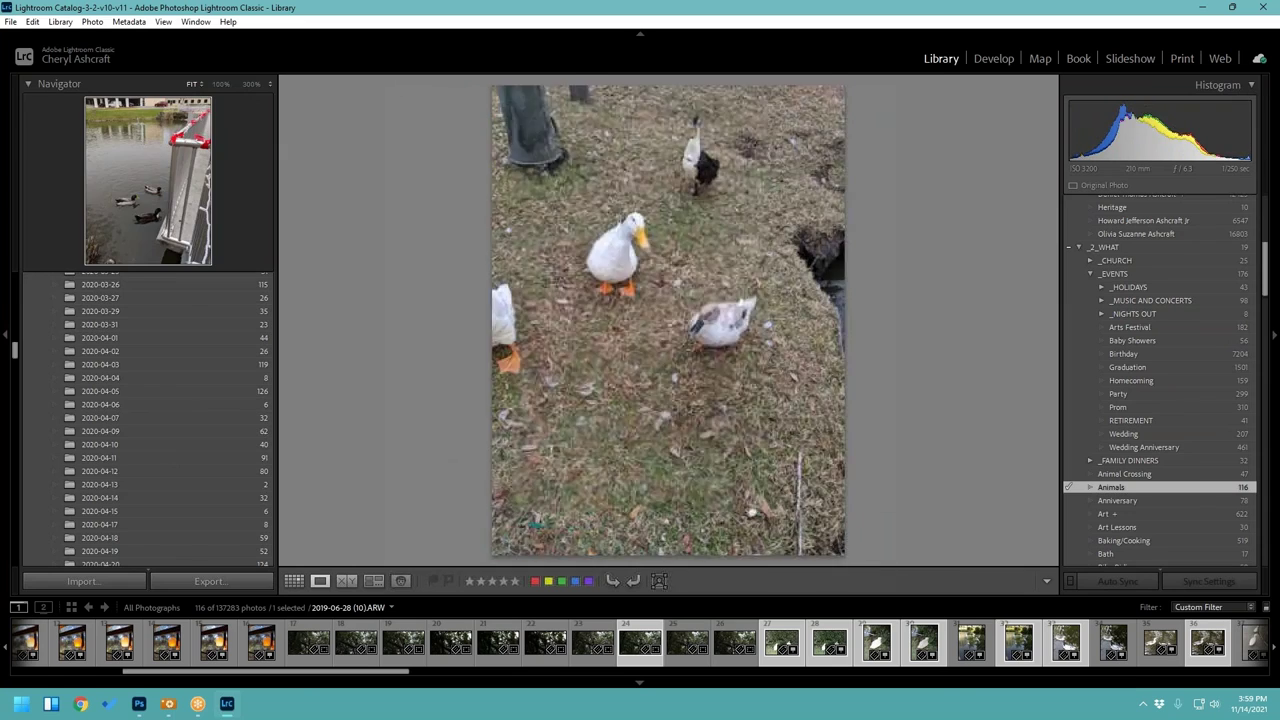
key("Right")
key("Right")
key("Right")
key("Right")
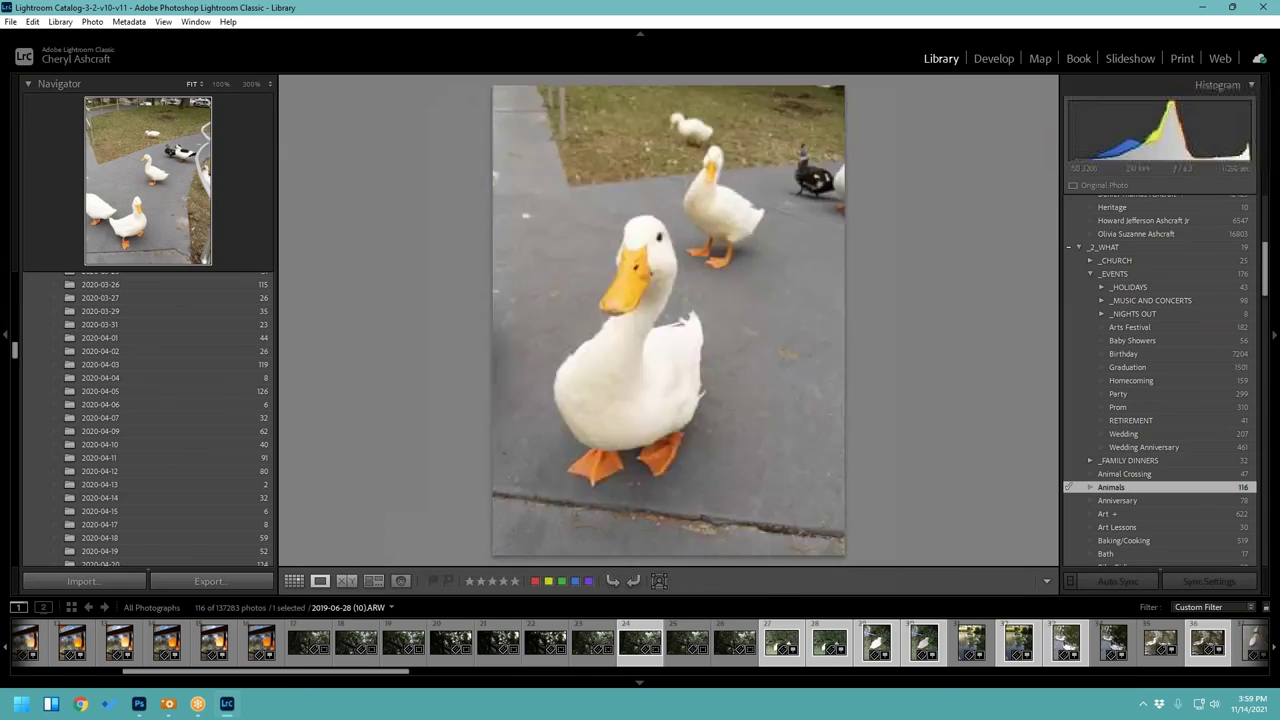
Step: Step forward through the remaining white and dark duck photos to the pond photo 2021-06-17 (3).dng at the end of the Animals set
key("Right")
key("Right")
key("Right")
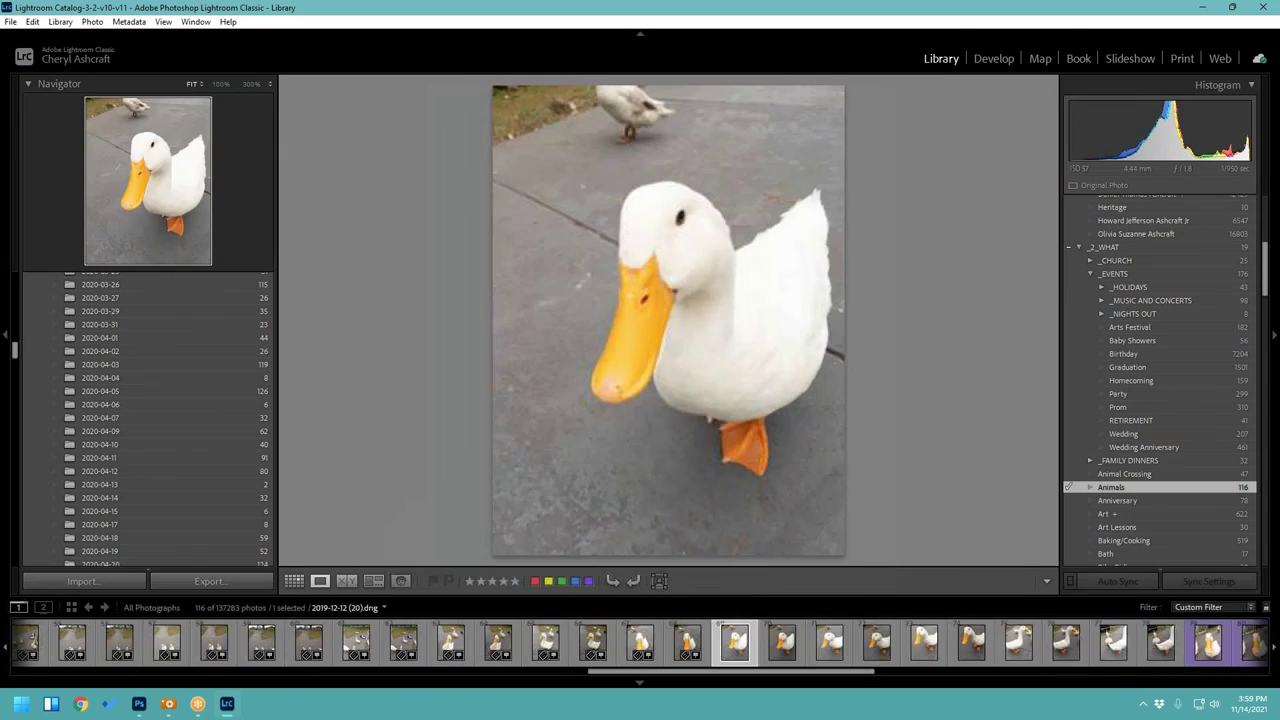
key("Right")
key("Right")
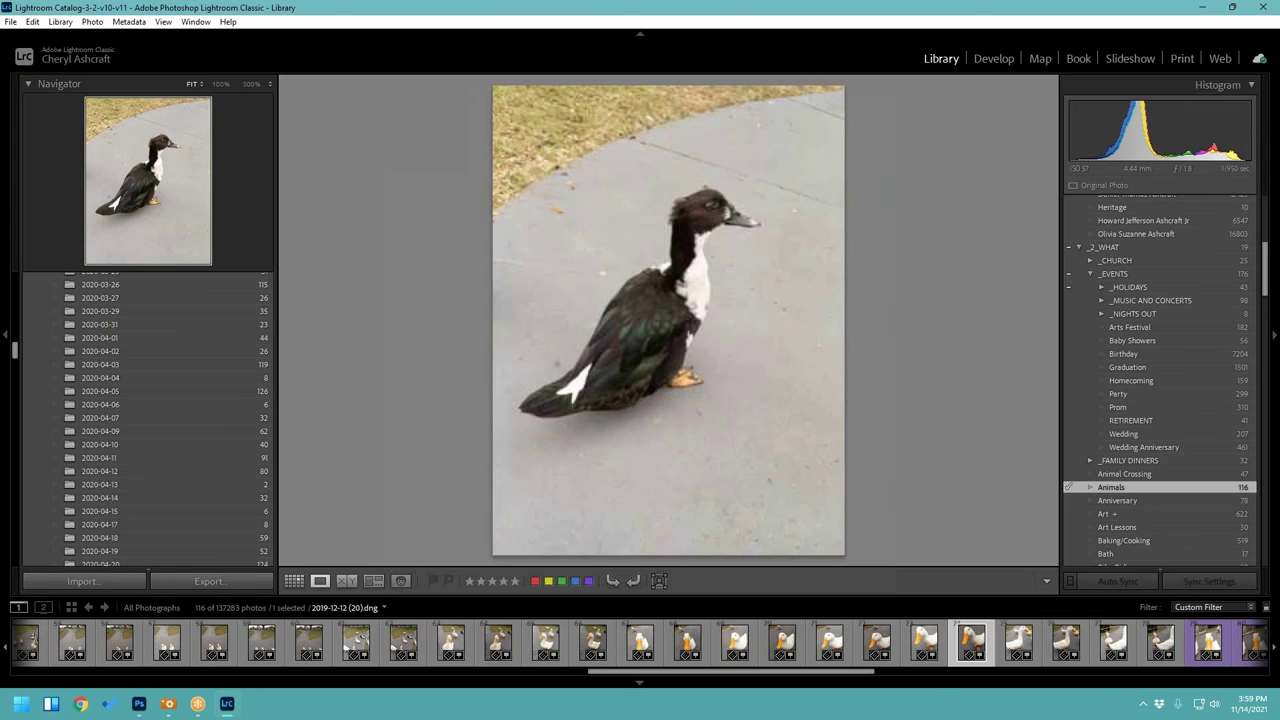
key("Right")
key("Right")
key("Right")
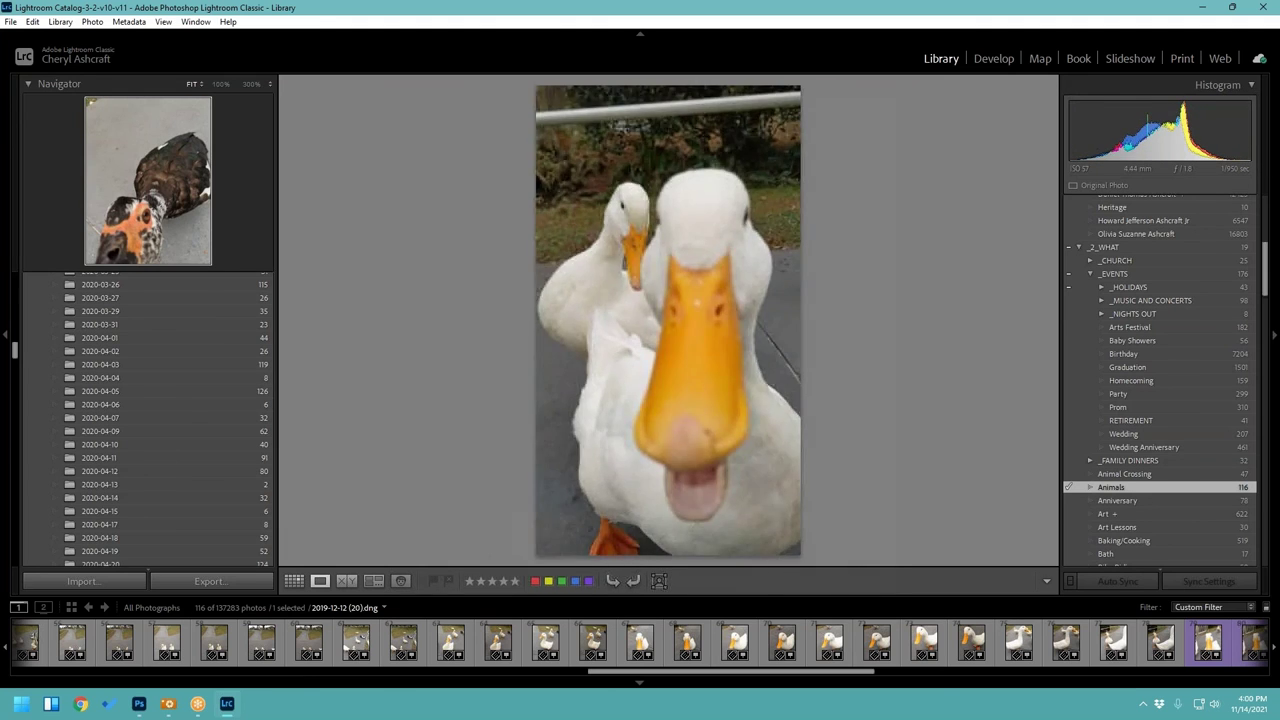
key("Right")
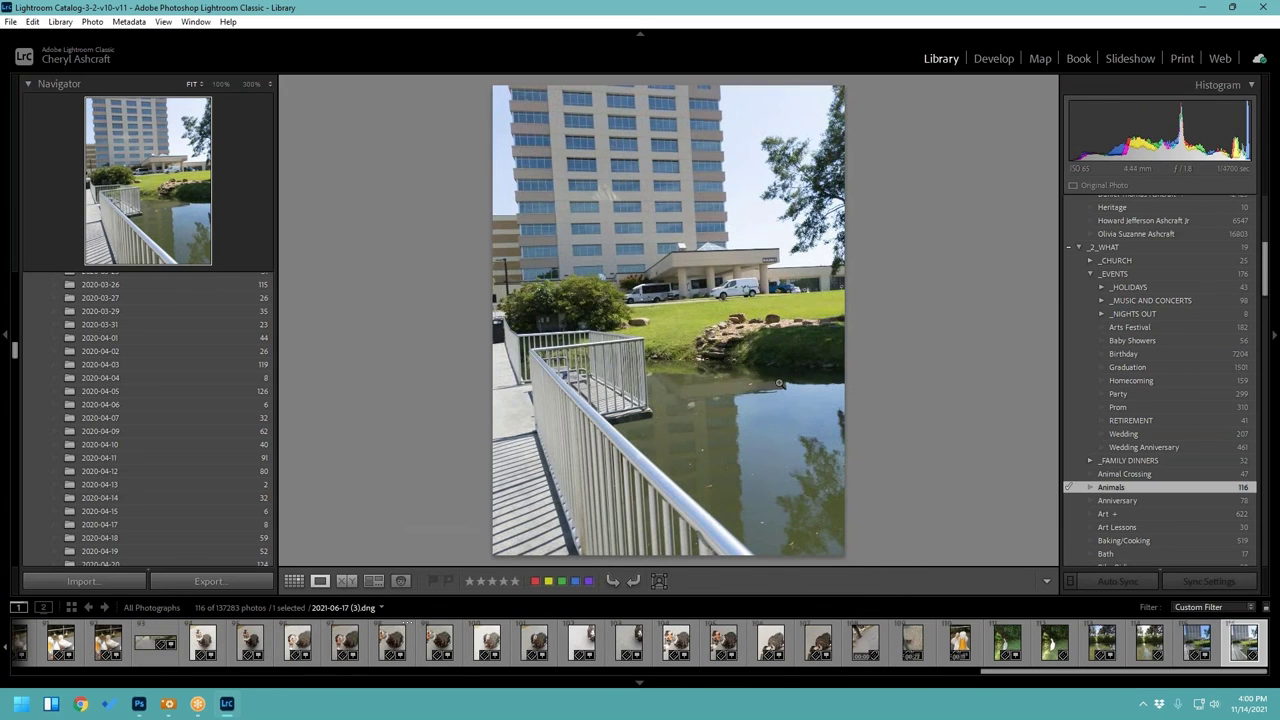
key("Left")
key("Left")
key("Left")
key("Left")
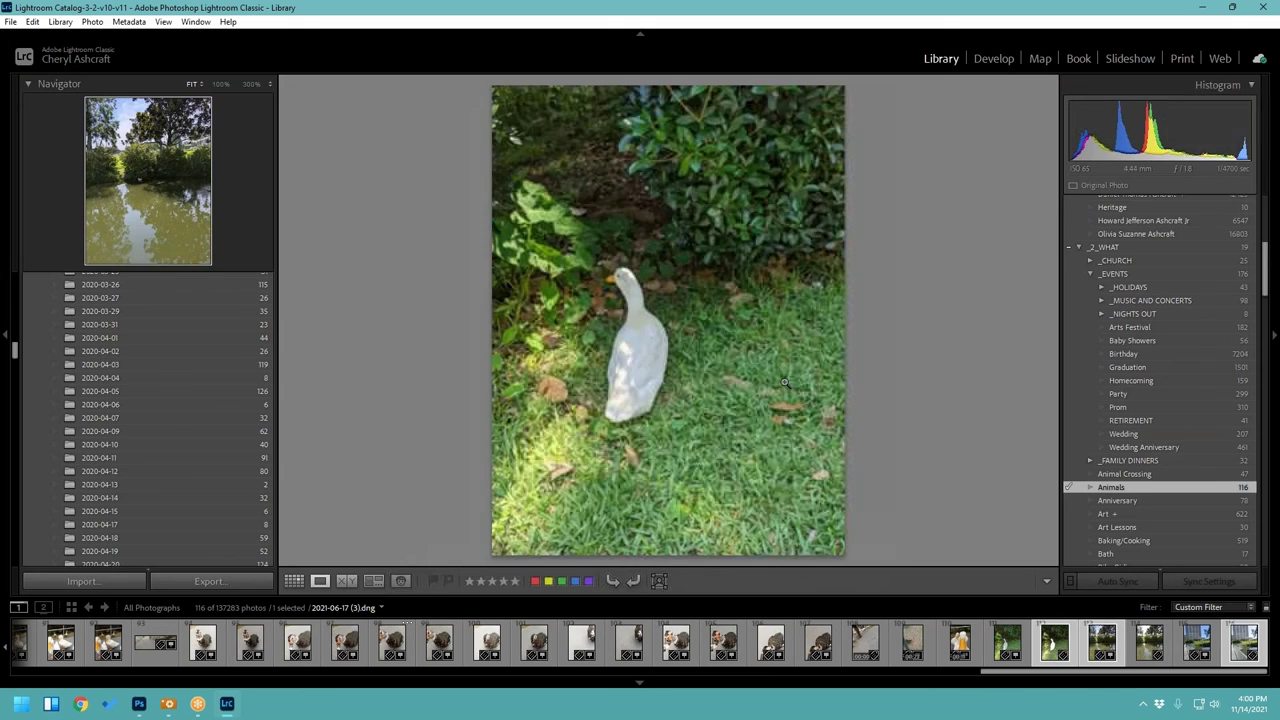
key("Left")
key("Left")
key("Left")
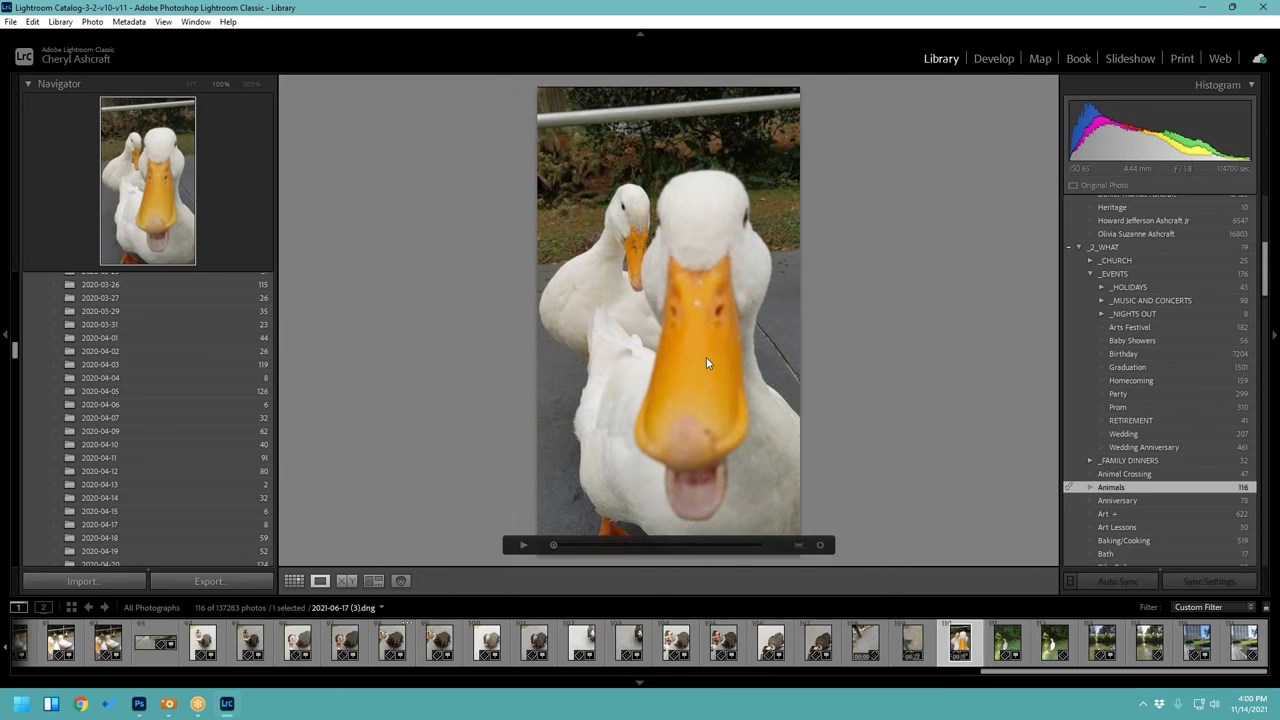
key("Left")
key("Left")
key("Left")
key("Left")
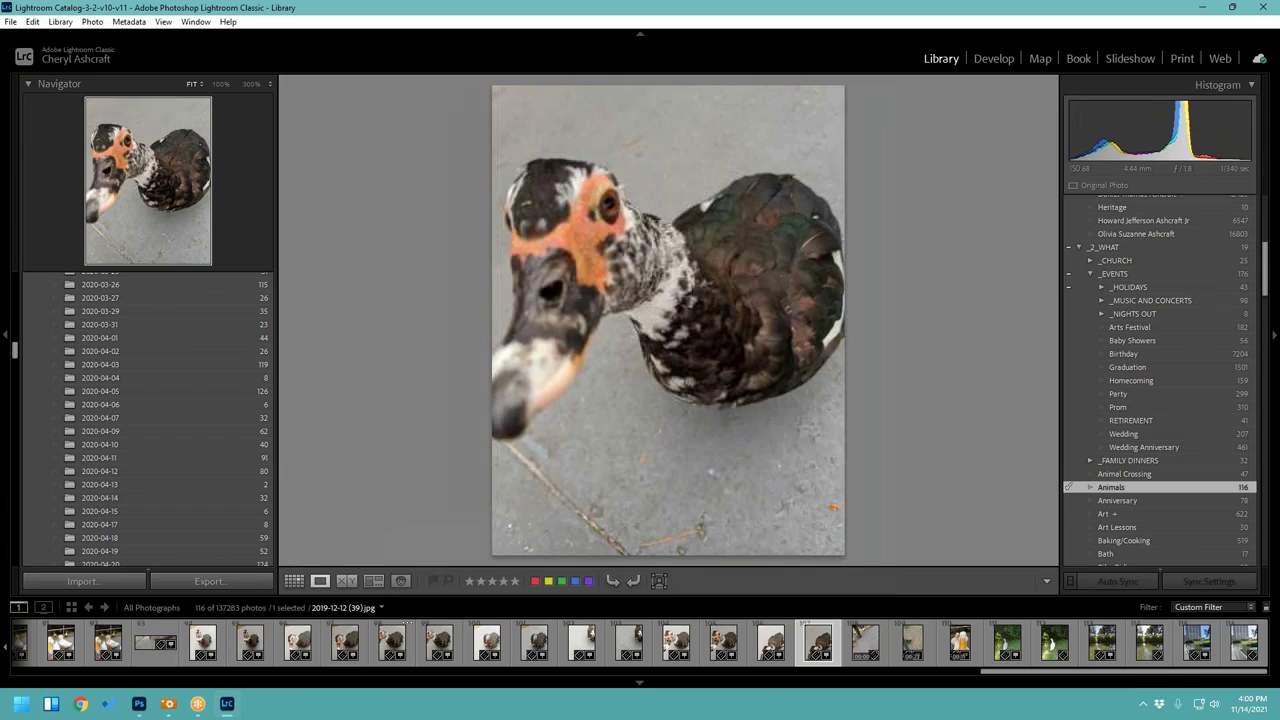
key("Left")
key("Left")
key("Left")
key("Left")
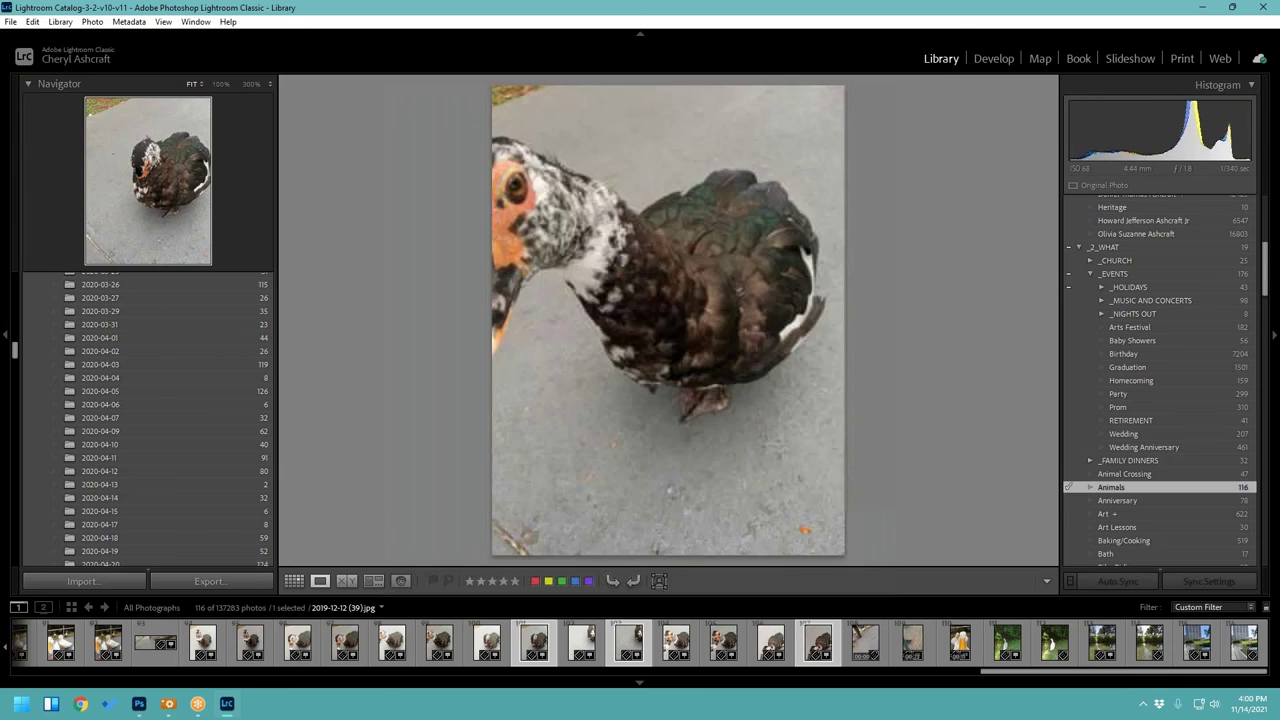
key("Left")
key("Left")
key("Left")
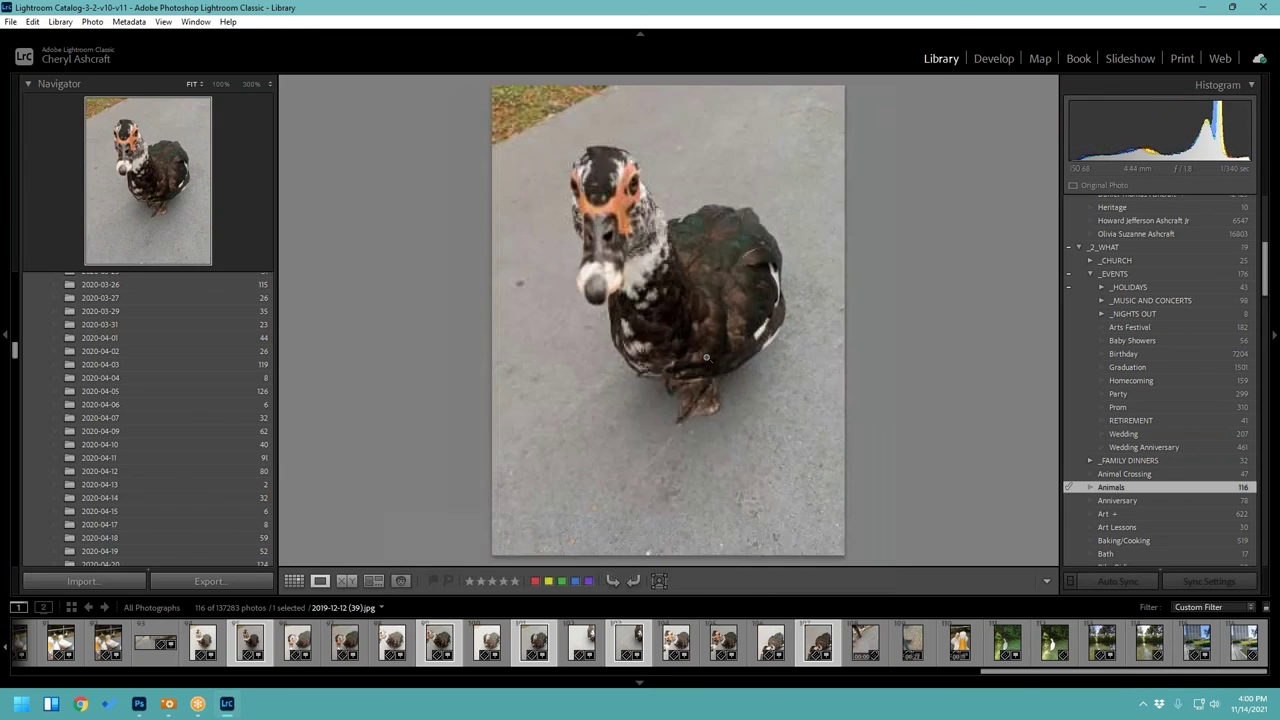
key("Left")
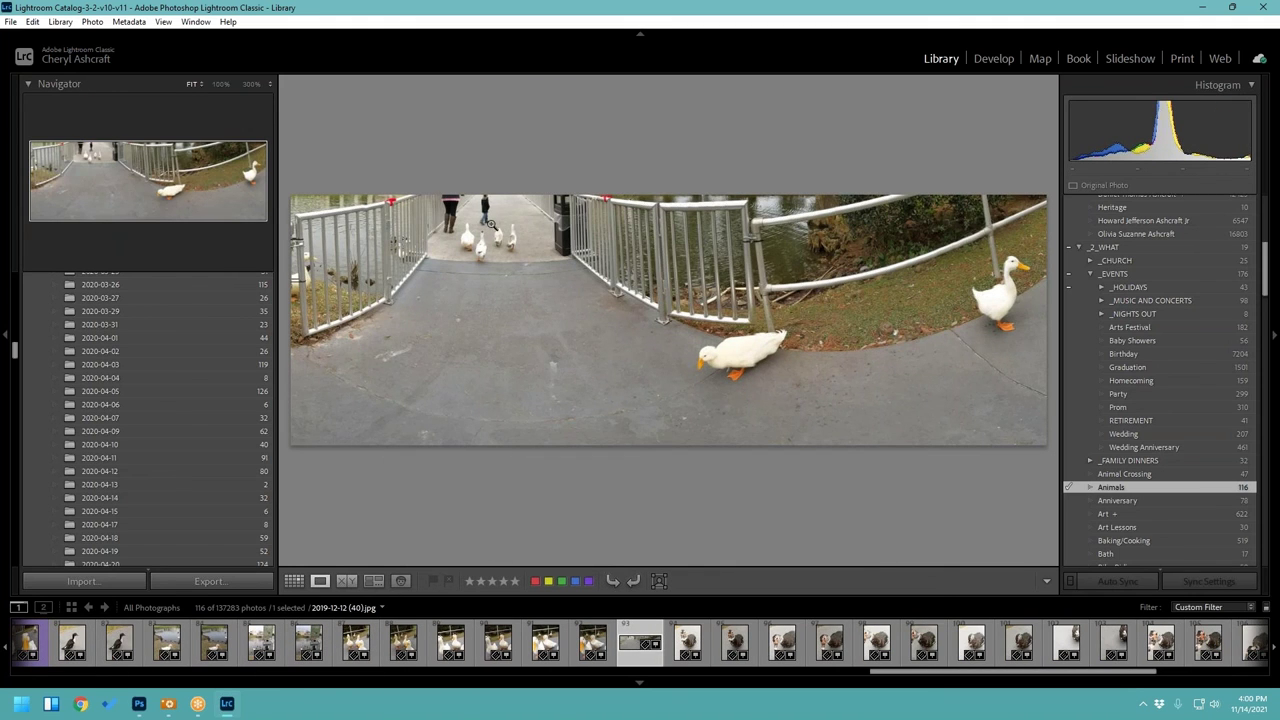
key("Left")
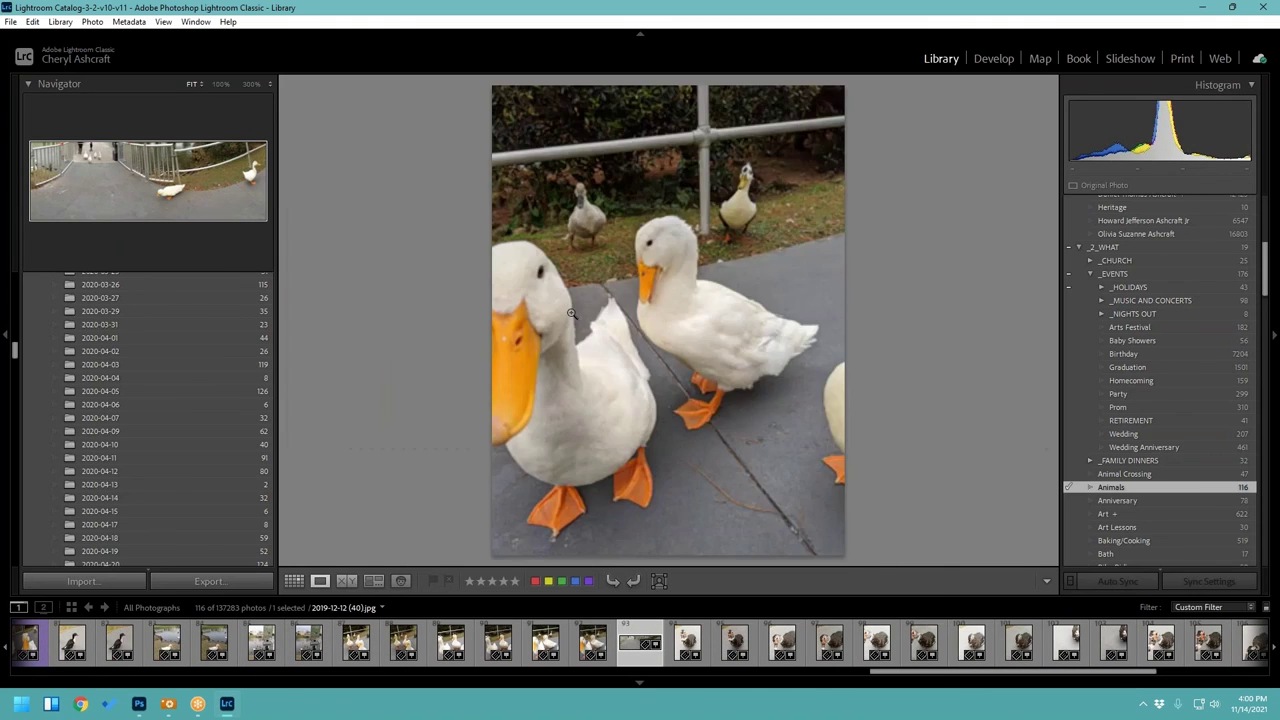
key("Left")
key("Left")
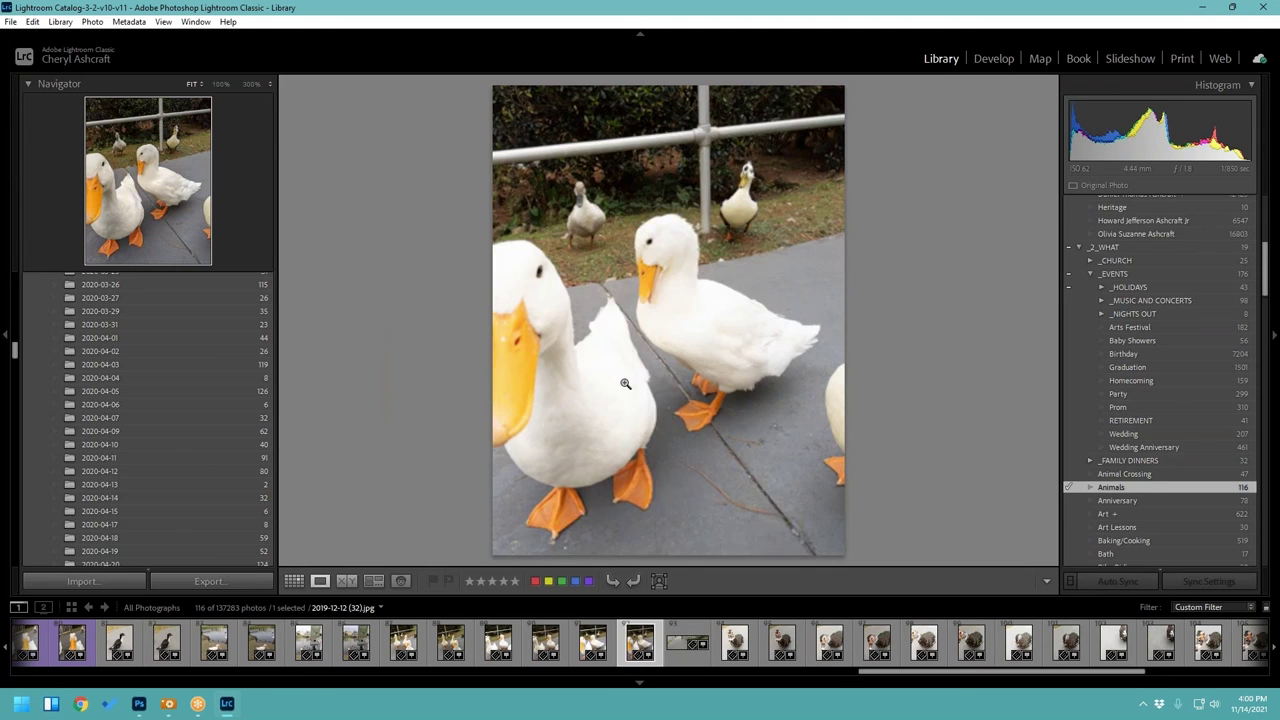
key("Left")
key("Left")
key("Left")
key("Left")
key("Left")
key("Left")
key("Left")
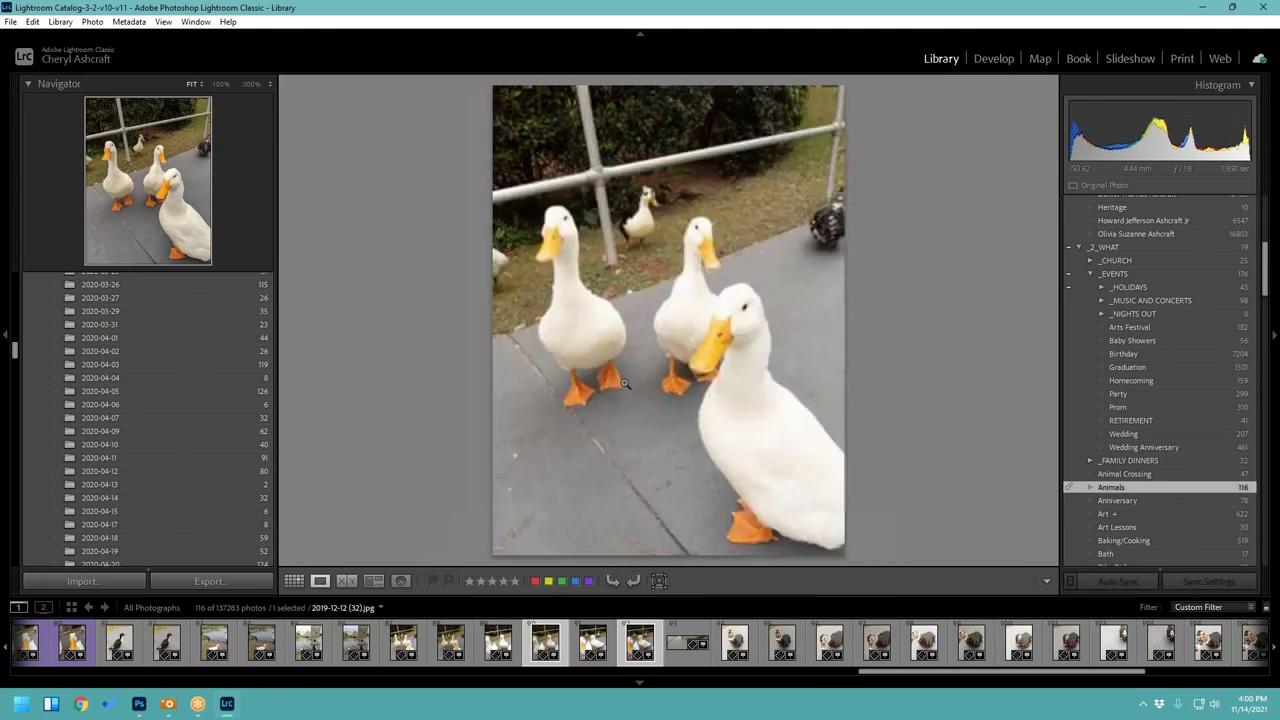
key("Left")
key("Left")
key("Left")
key("Left")
key("Left")
key("Left")
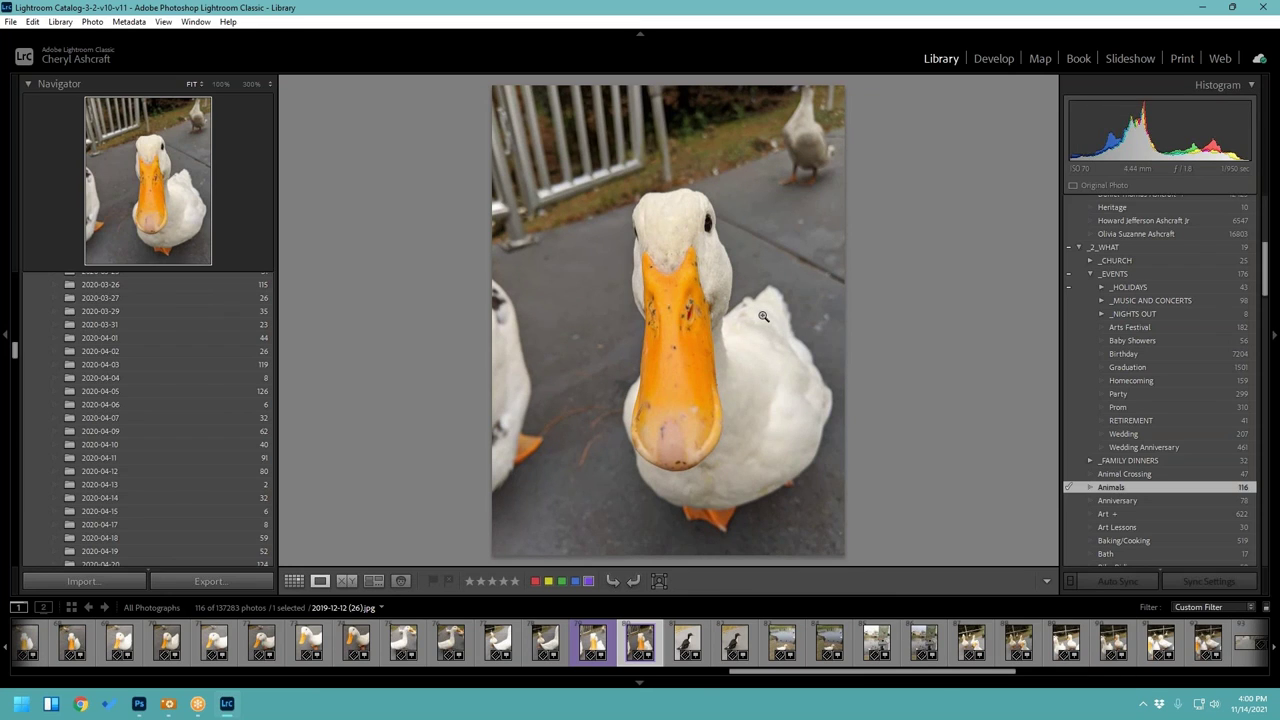
Step: Return to the thumbnail grid, browse the Animals photos from the beginning, and select the bird-on-wire photo 2018-01-18 (1).dng
left_click(293, 581)
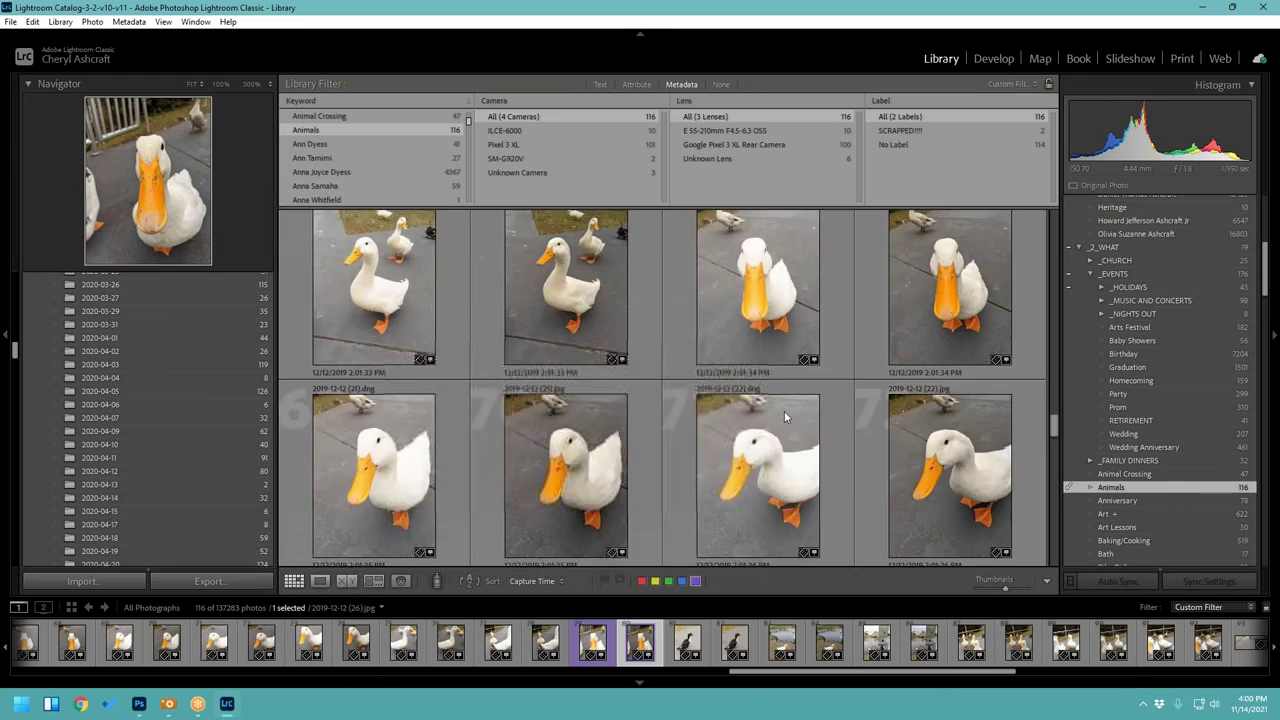
left_click_drag(1056, 408, 1059, 219)
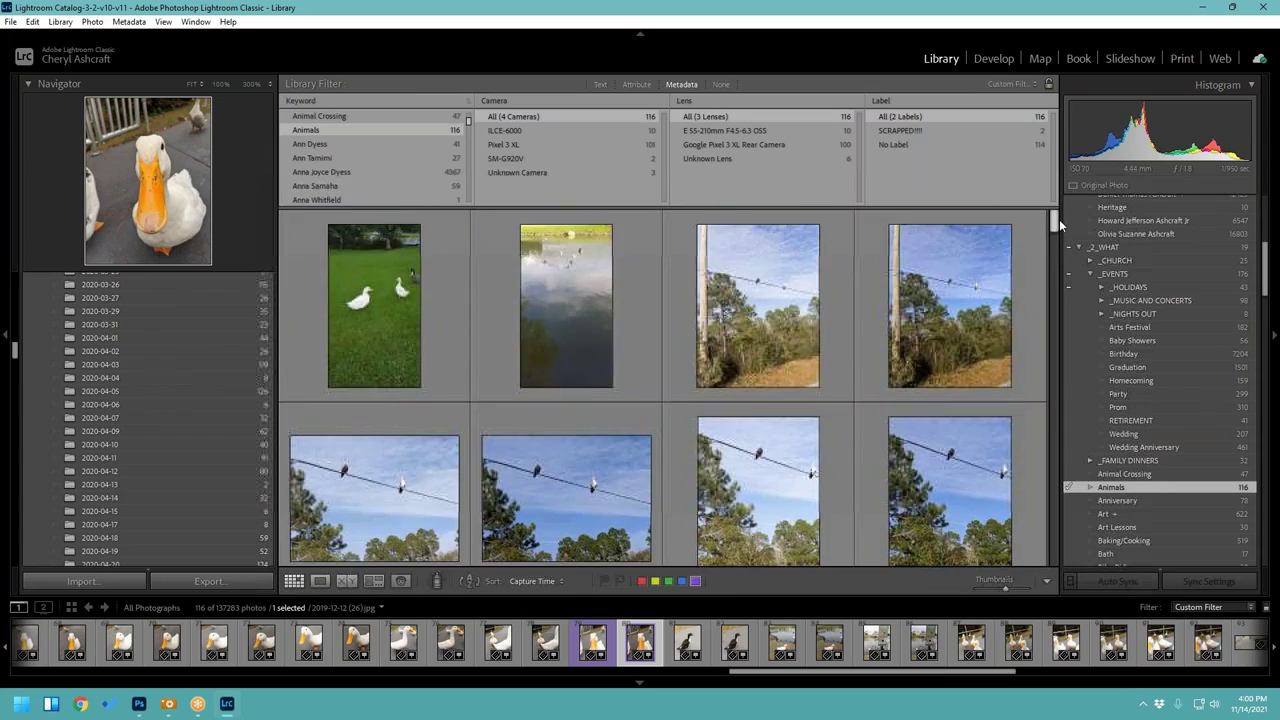
scroll(886, 365, "down", 10)
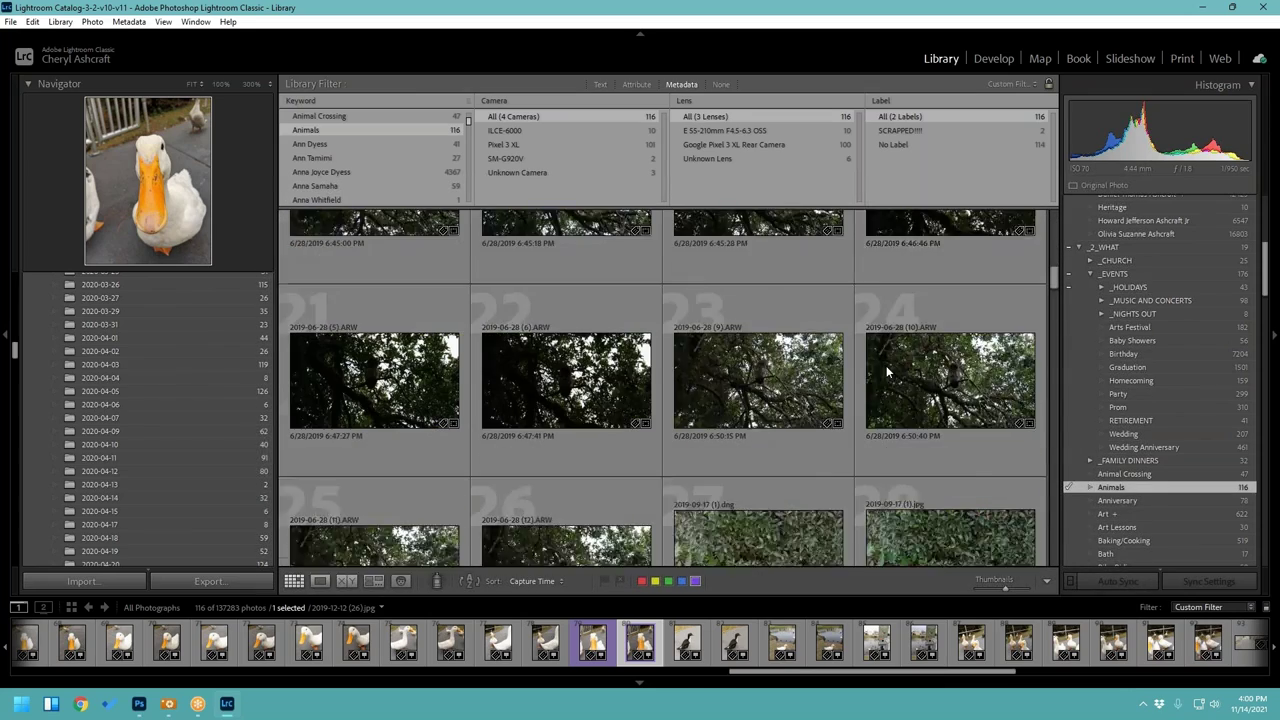
scroll(886, 365, "down", 2)
scroll(886, 365, "up", 12)
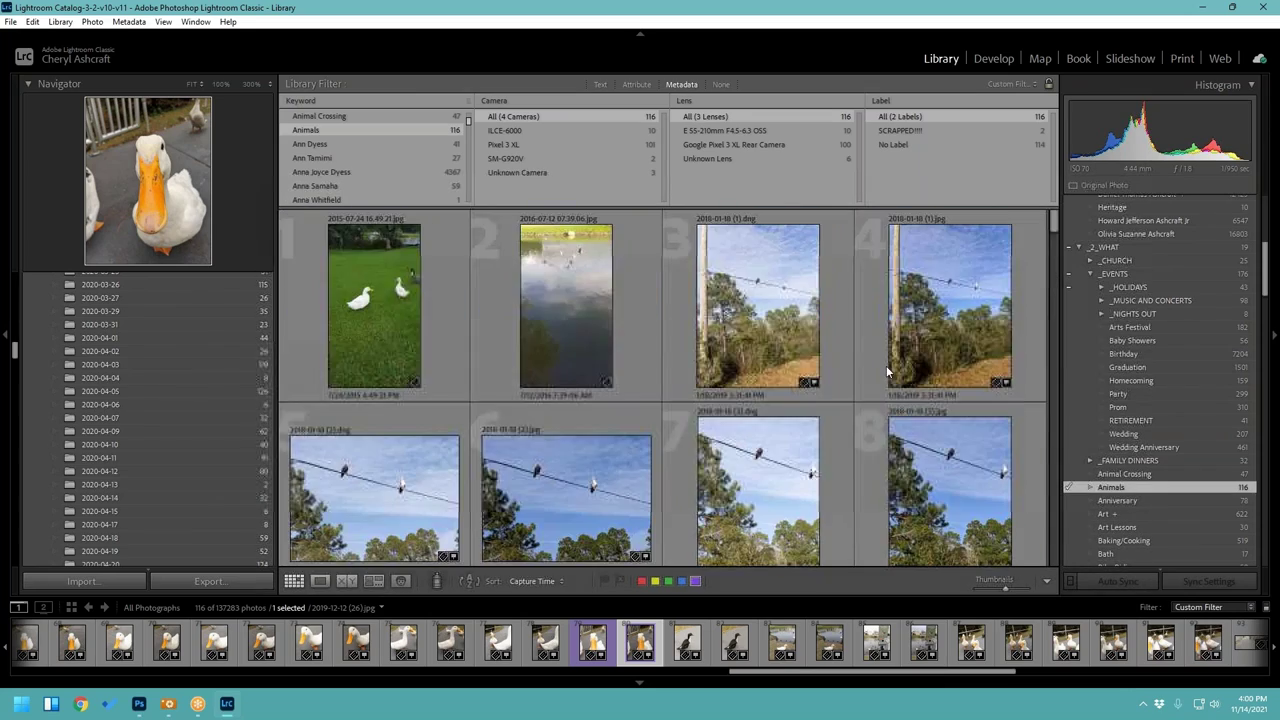
left_click(834, 315)
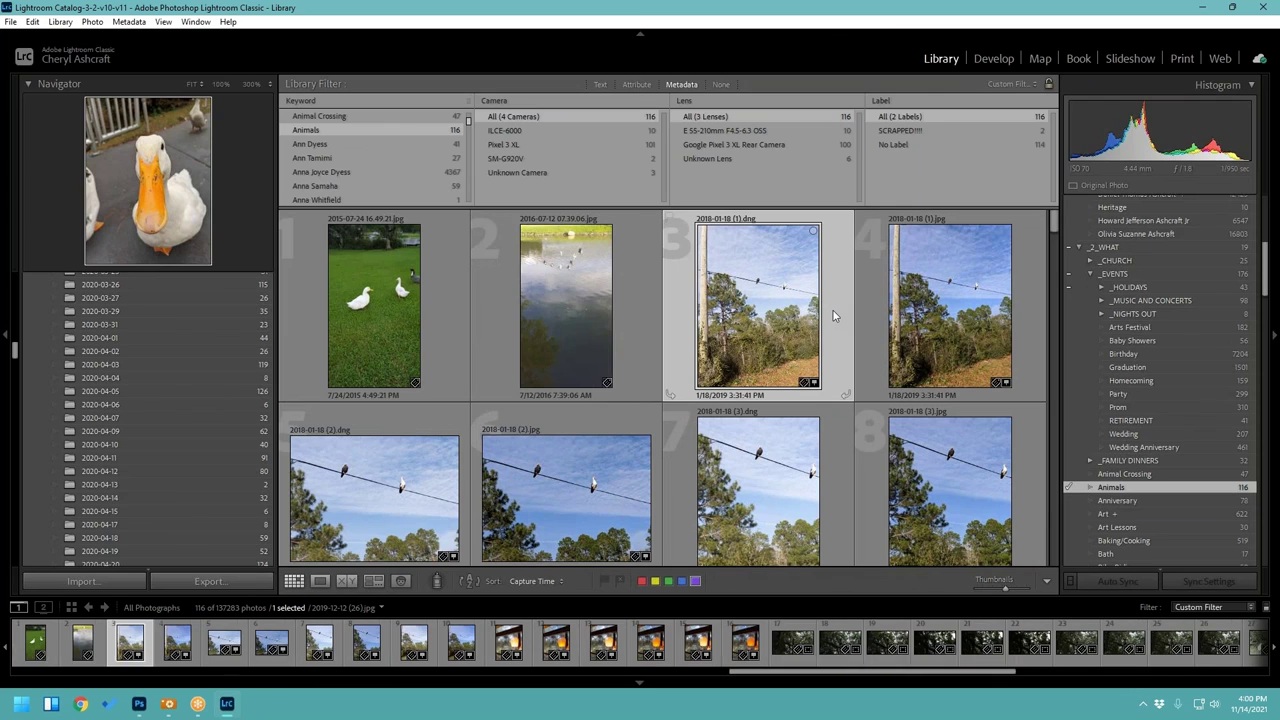